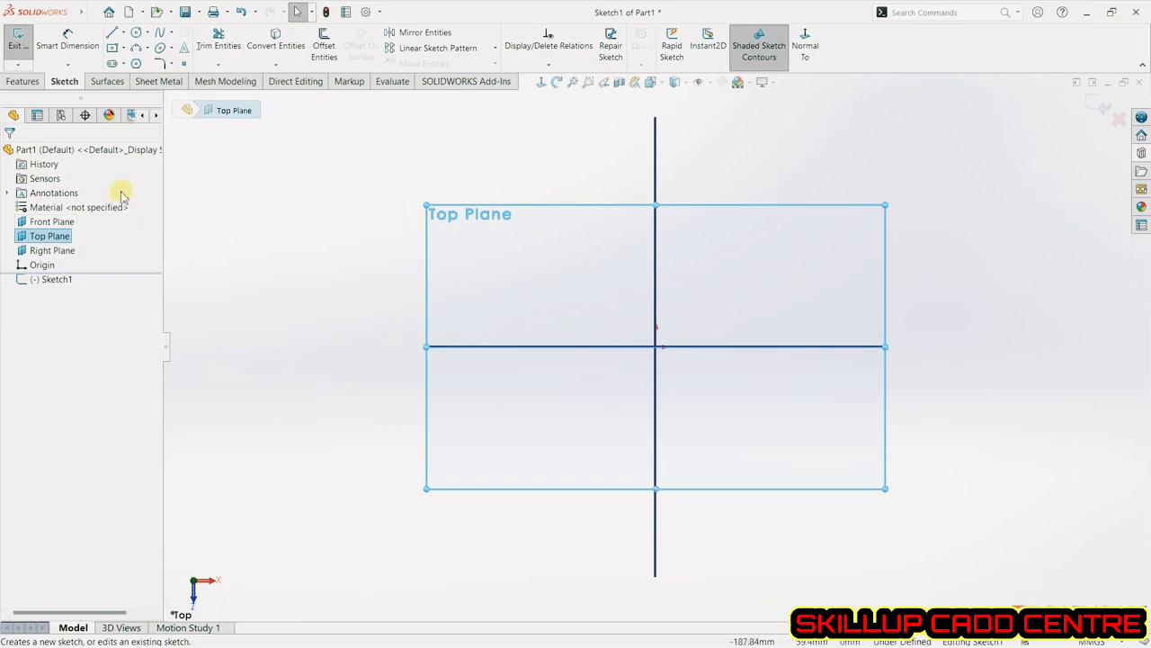
Sketch a center rectangle centred on the origin on the Top Plane and exit the sketch.
left_click(112, 51)
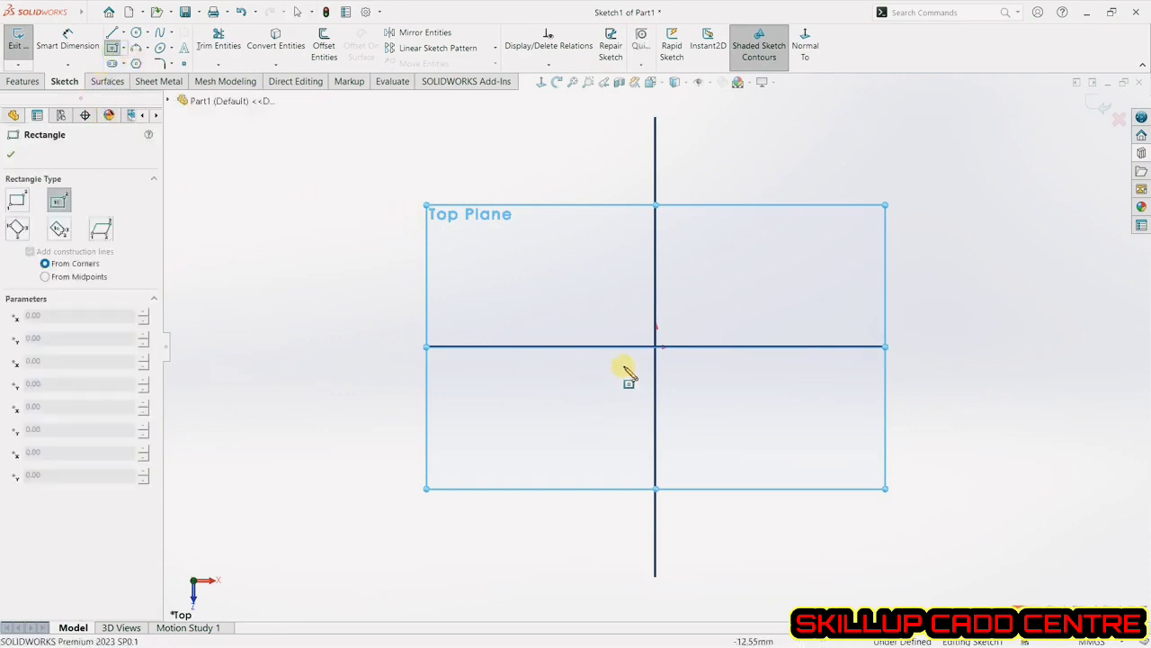
left_click(655, 348)
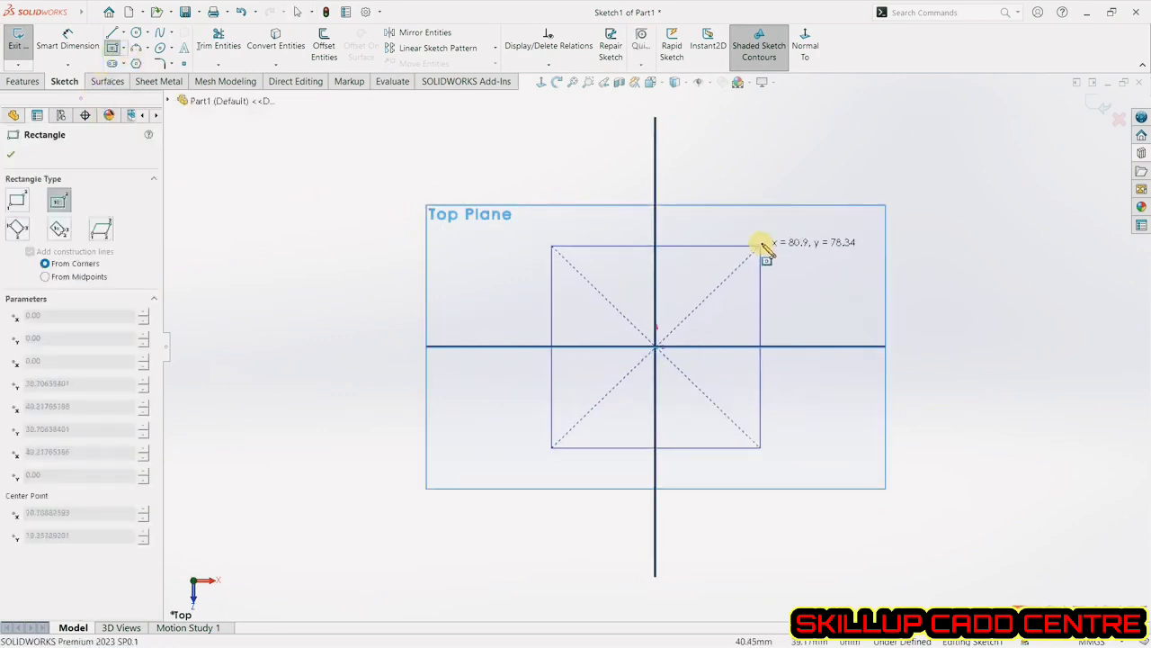
left_click(808, 230)
left_click(1097, 109)
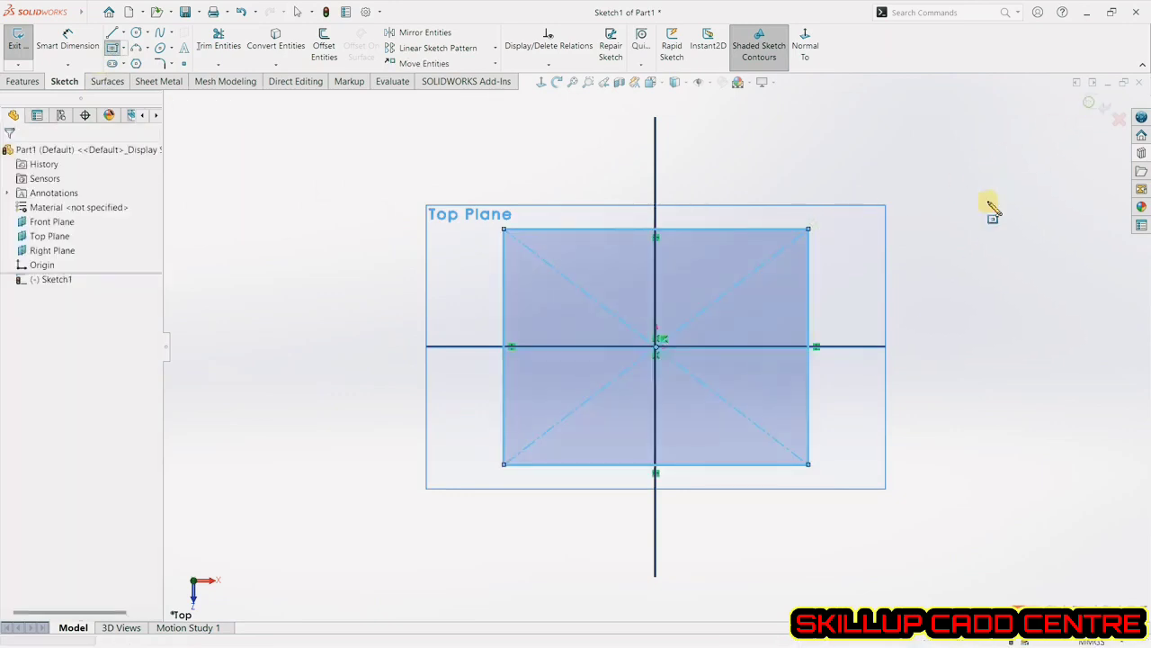
Extrude the rectangle as a blind boss with a depth of 10 mm.
left_click(24, 45)
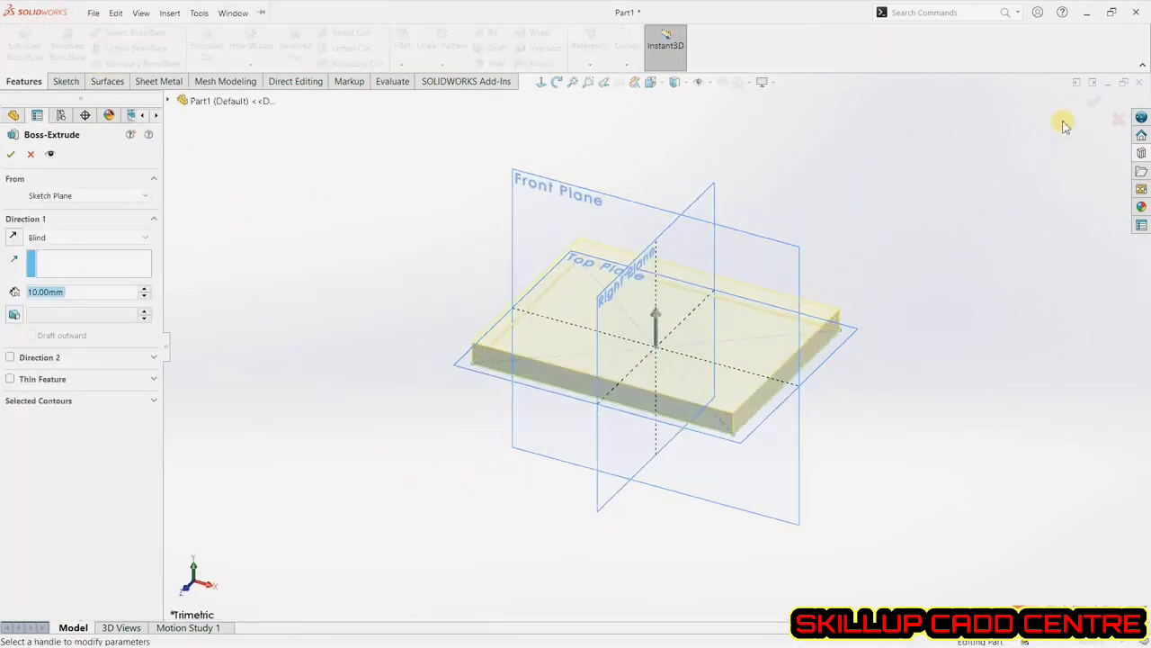
left_click(1105, 101)
scroll(759, 238, "down", 3)
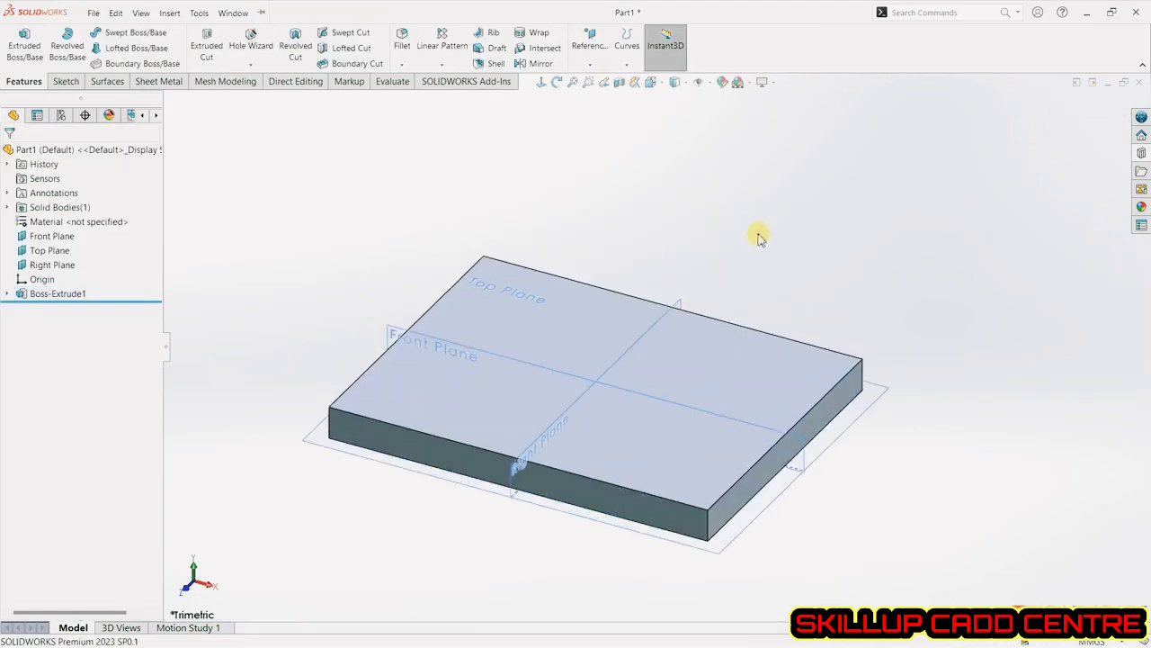
Sketch a six-sided polygon on the plate's upper face near its front-left corner and exit the sketch.
left_click(380, 396)
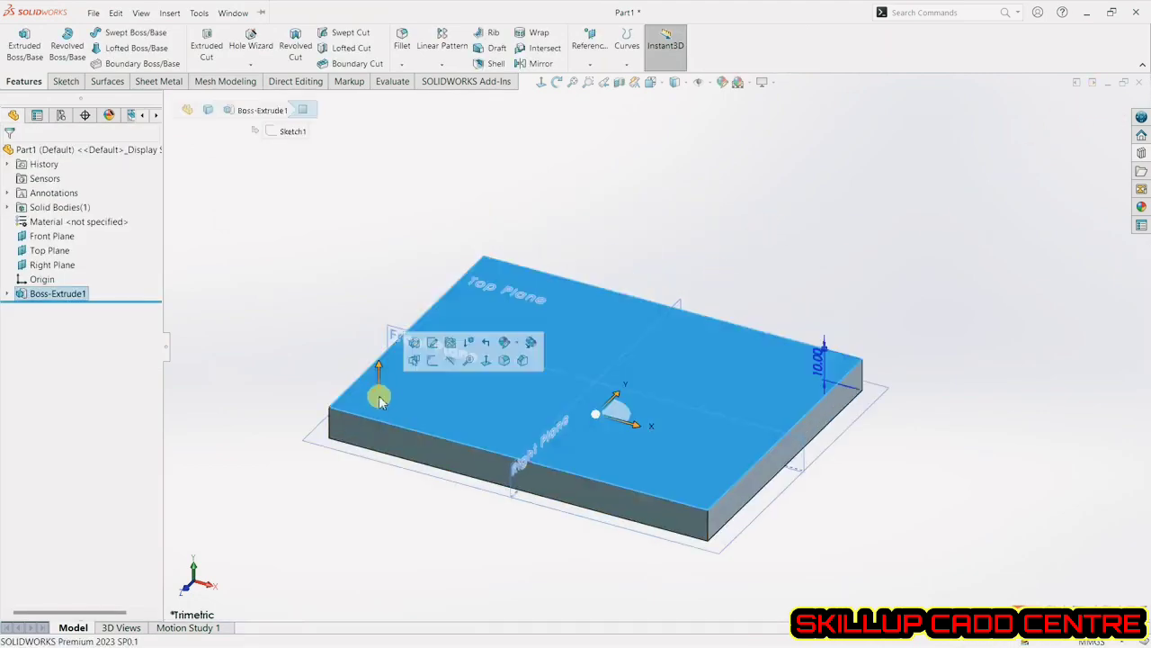
left_click(423, 351)
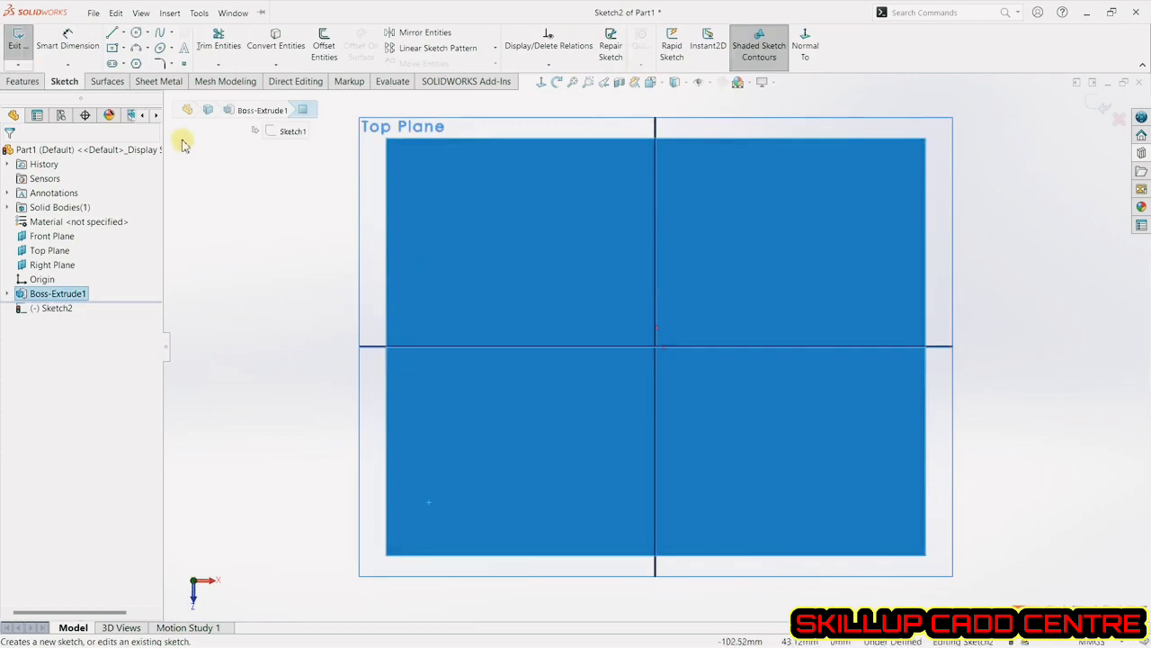
left_click(135, 63)
left_click(443, 506)
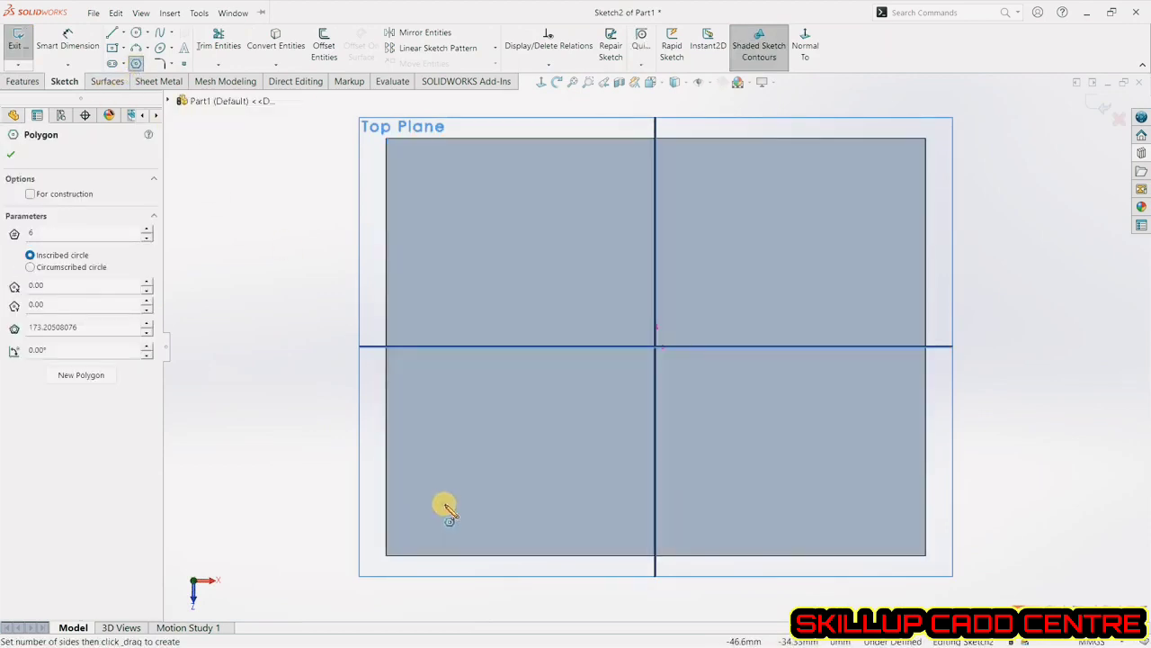
left_click(464, 514)
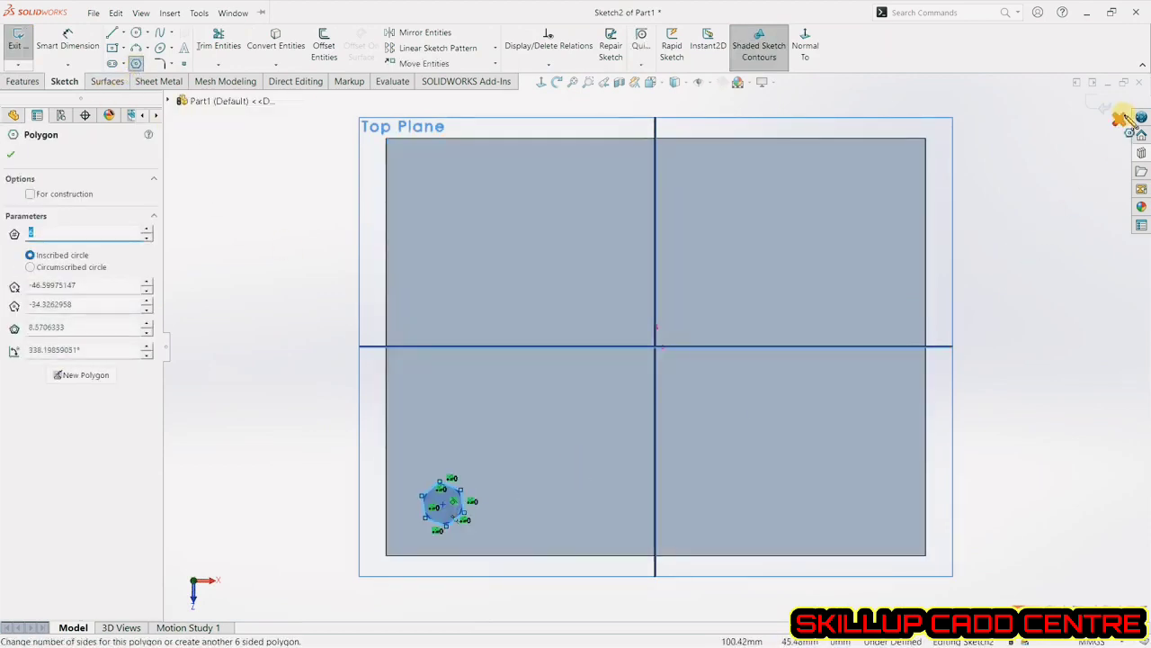
left_click(1105, 104)
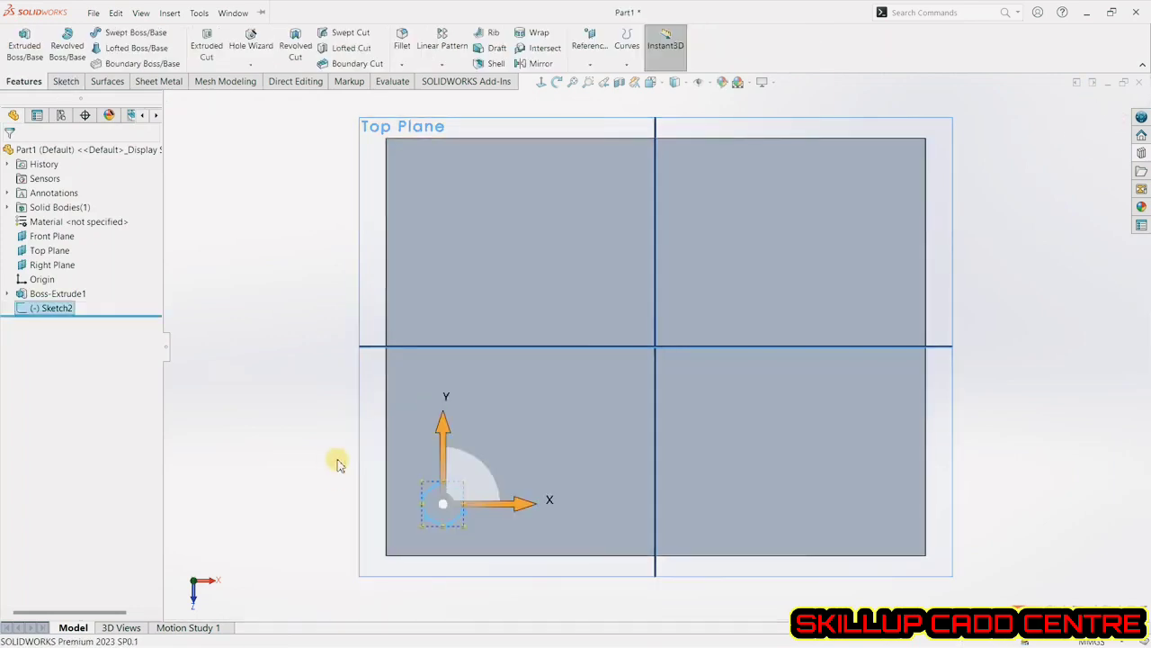
Extrude the hexagon 10 mm upward from the plate, merged with the existing body.
middle_click_drag(334, 458, 296, 328)
left_click(25, 44)
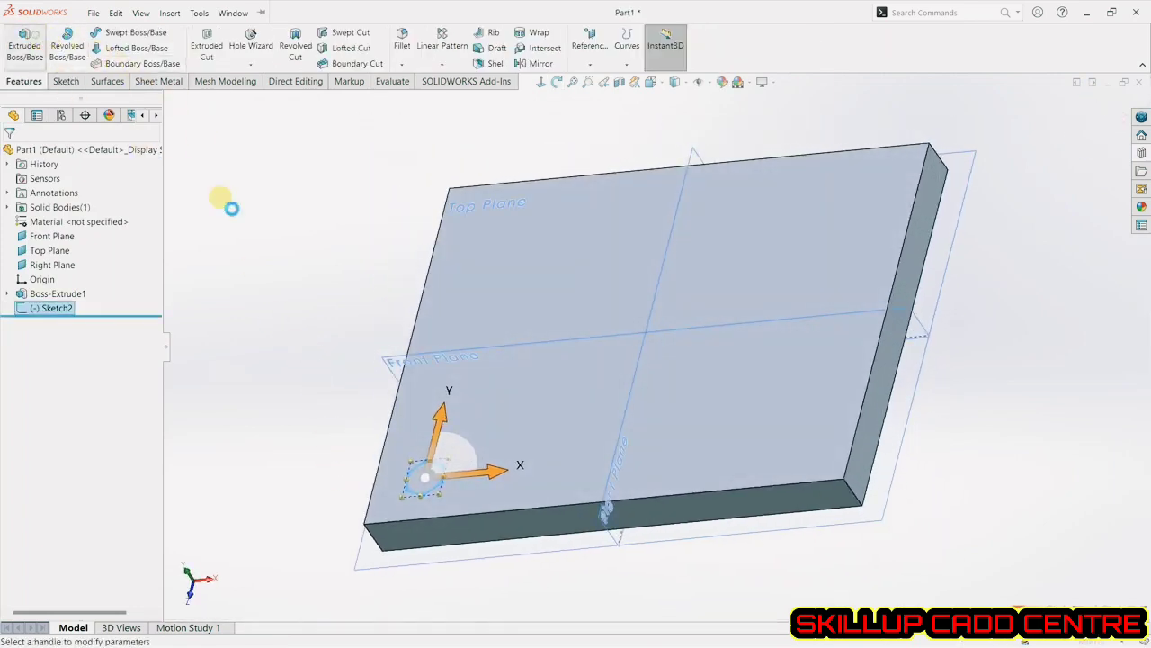
left_click(1089, 109)
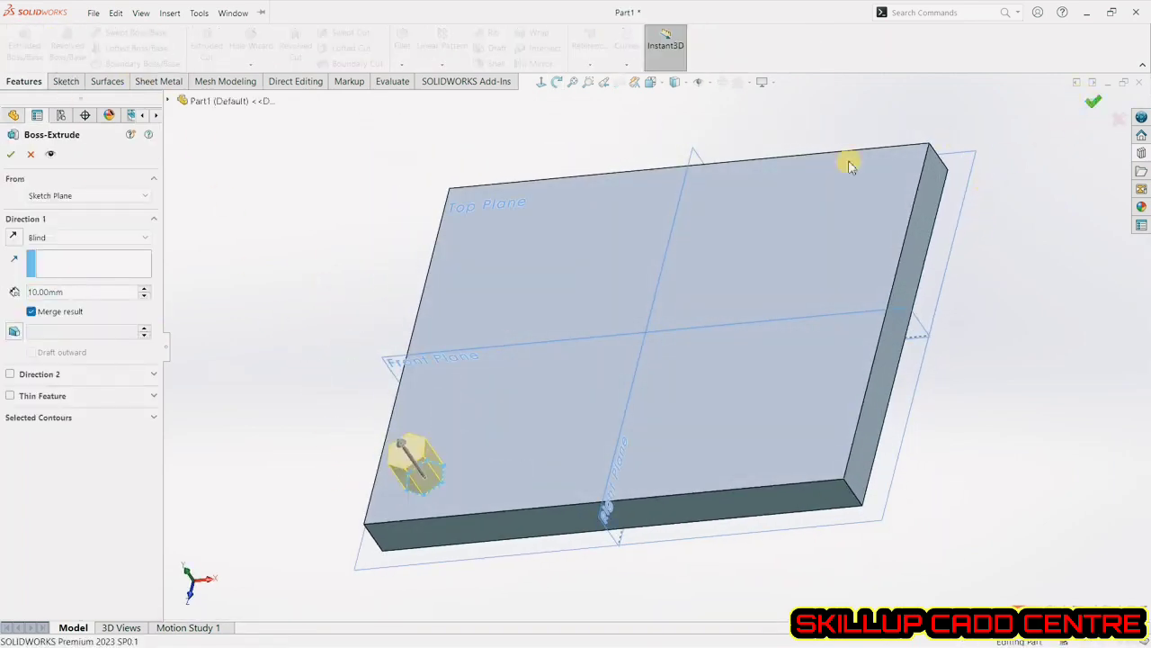
left_click(427, 154)
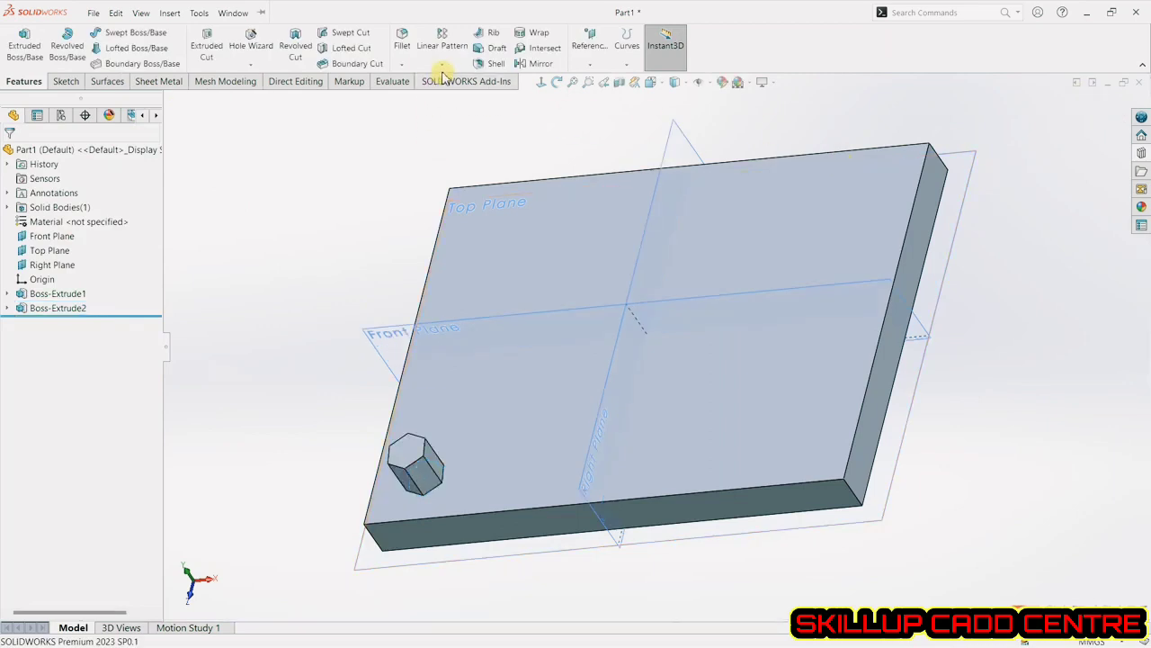
left_click(442, 64)
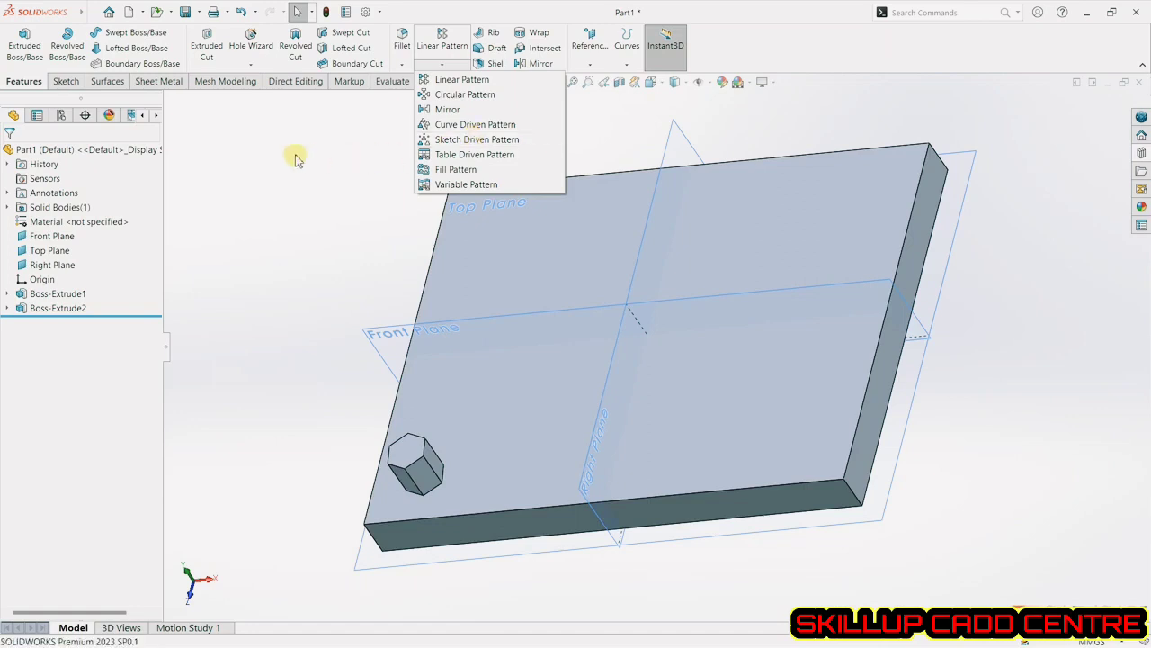
Sketch eight scattered points on the plate's upper face in a new sketch and exit the sketch.
left_click(59, 81)
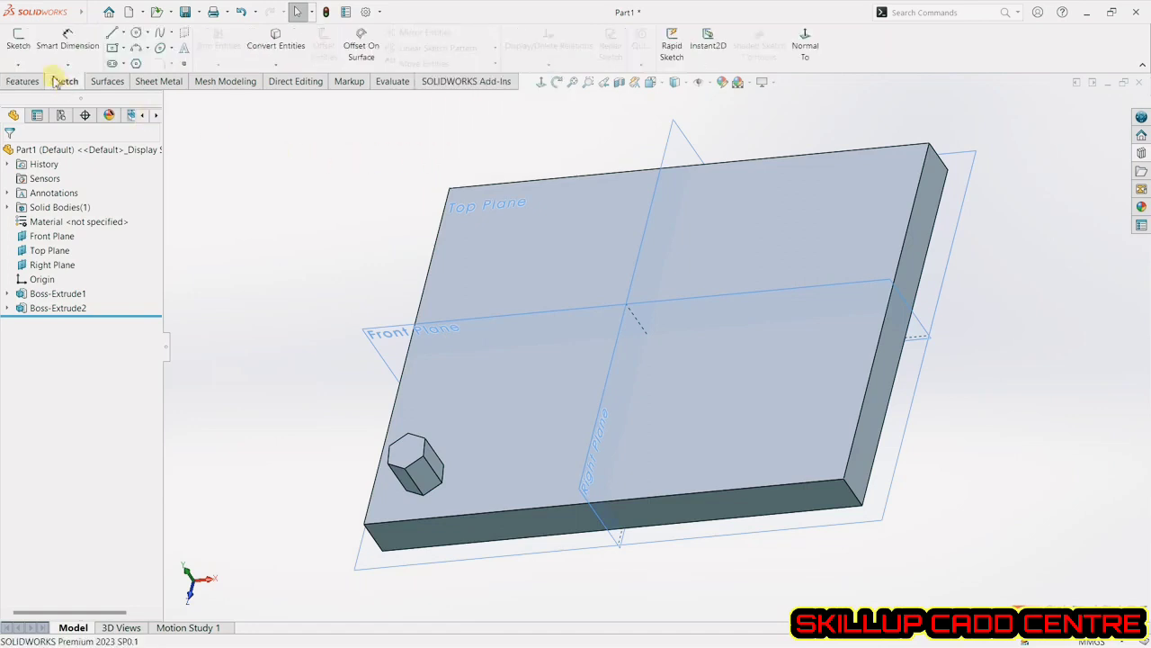
left_click(16, 43)
left_click(488, 264)
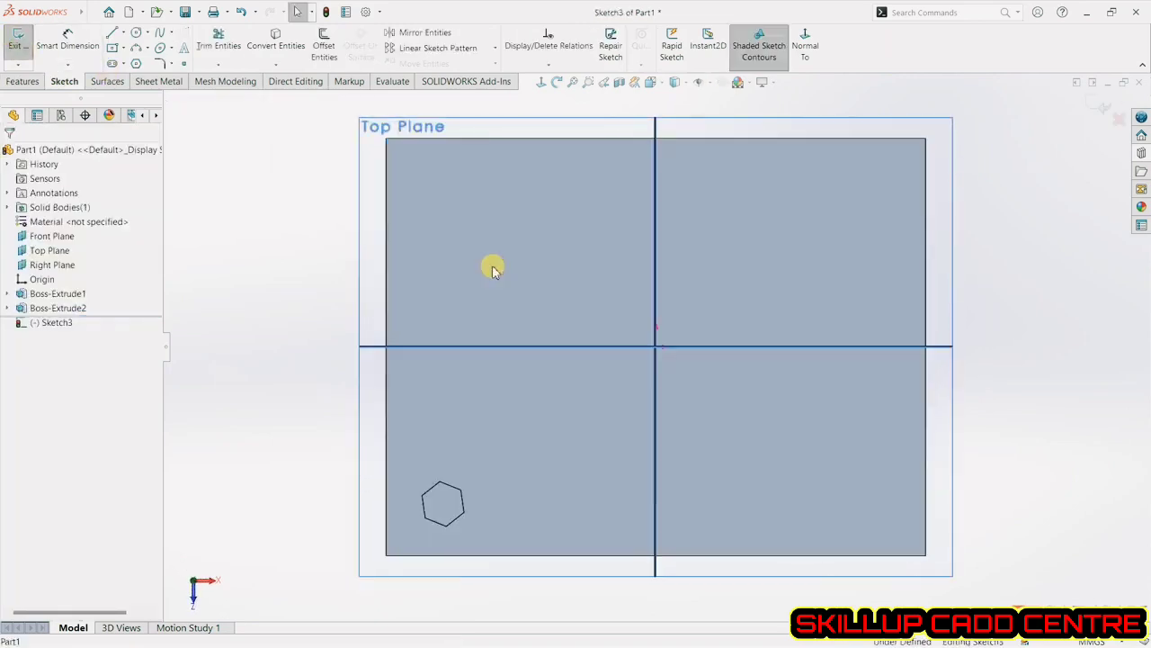
left_click(183, 64)
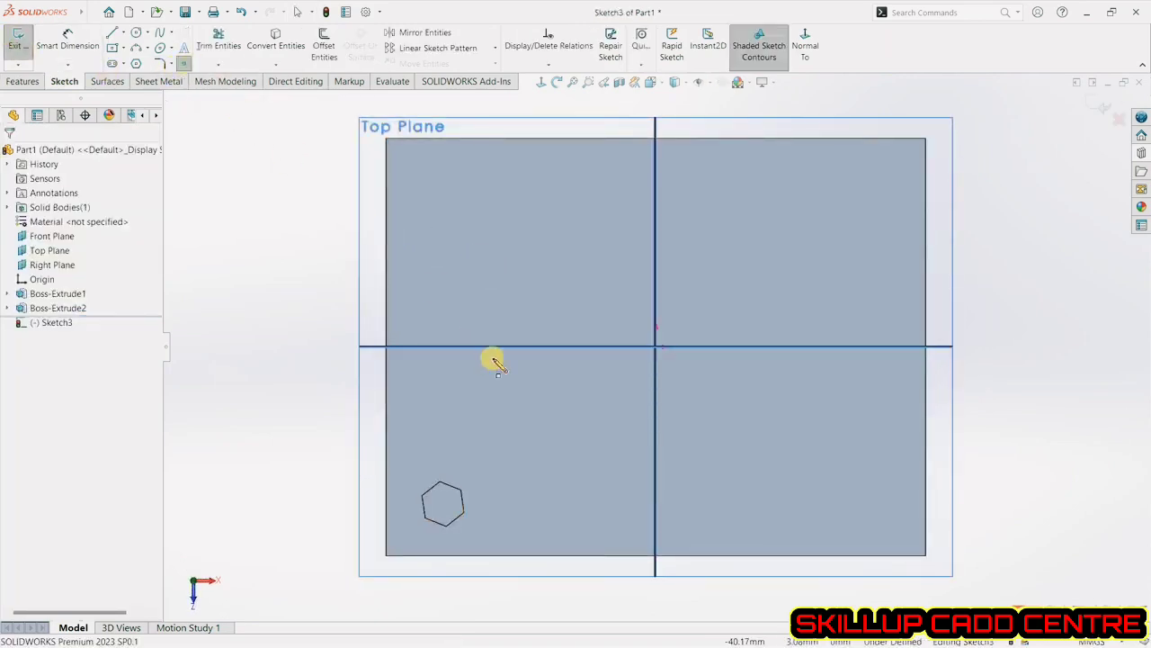
left_click(486, 415)
left_click(837, 251)
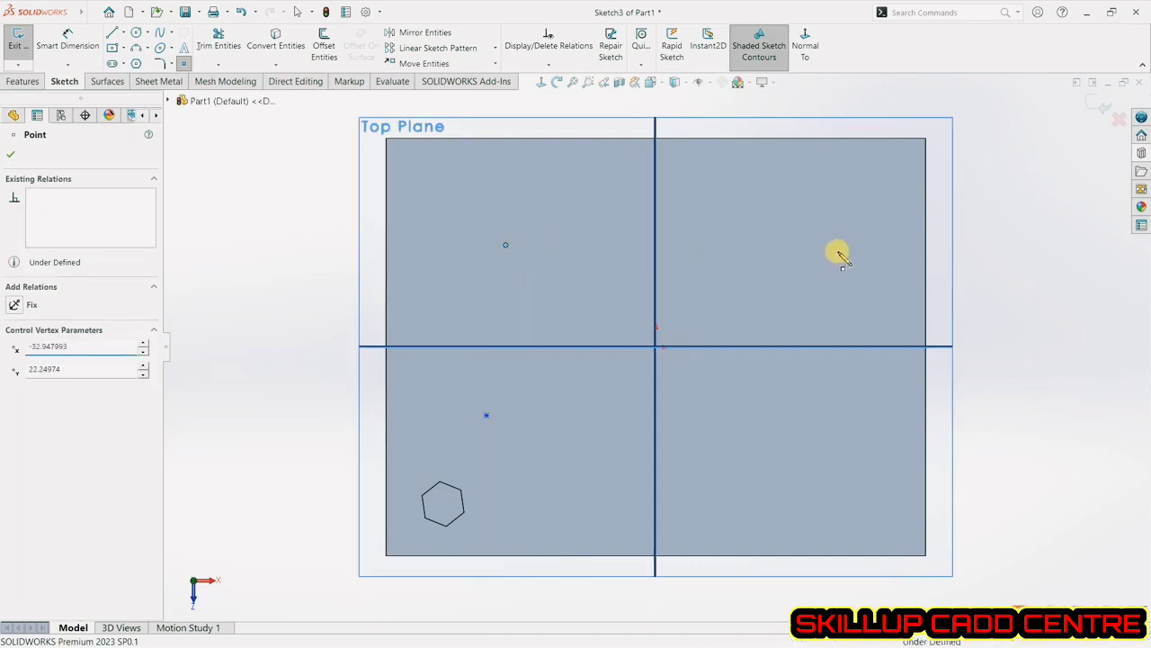
left_click(842, 442)
left_click(688, 426)
left_click(598, 313)
left_click(752, 276)
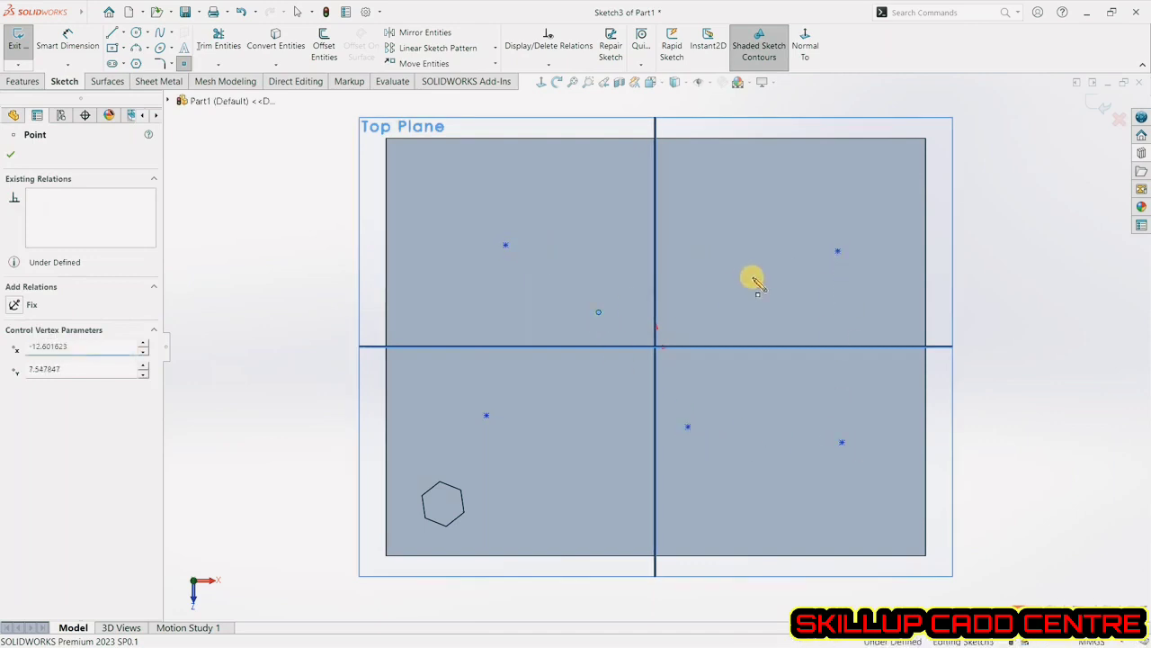
left_click(740, 395)
left_click(1095, 106)
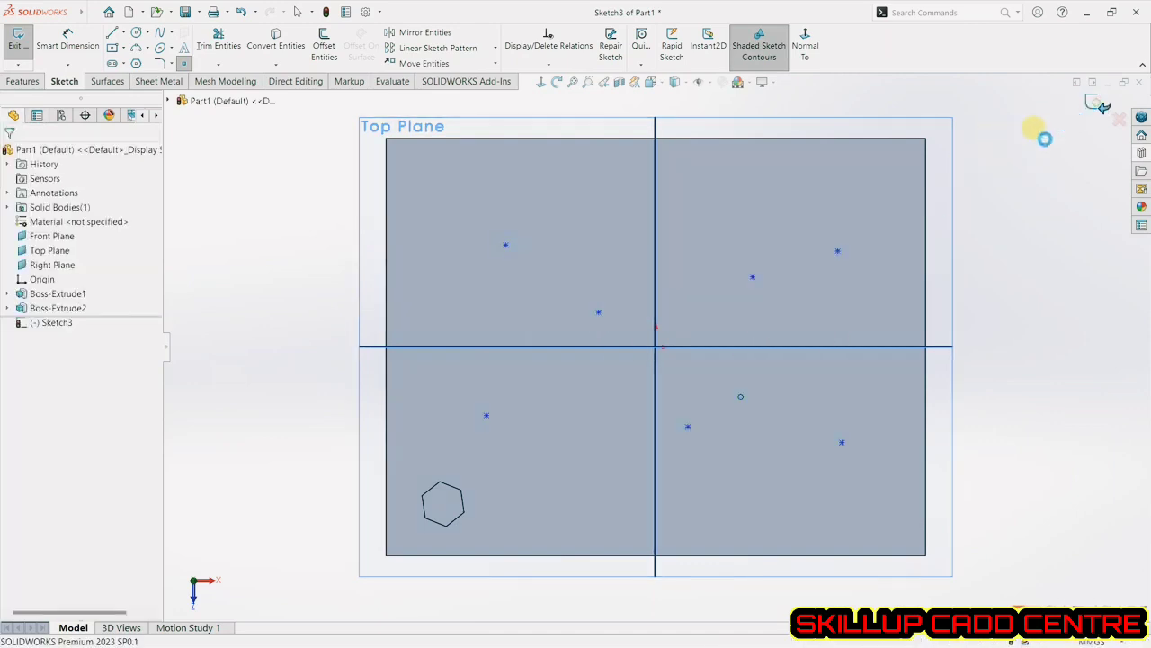
middle_click_drag(732, 411, 704, 322)
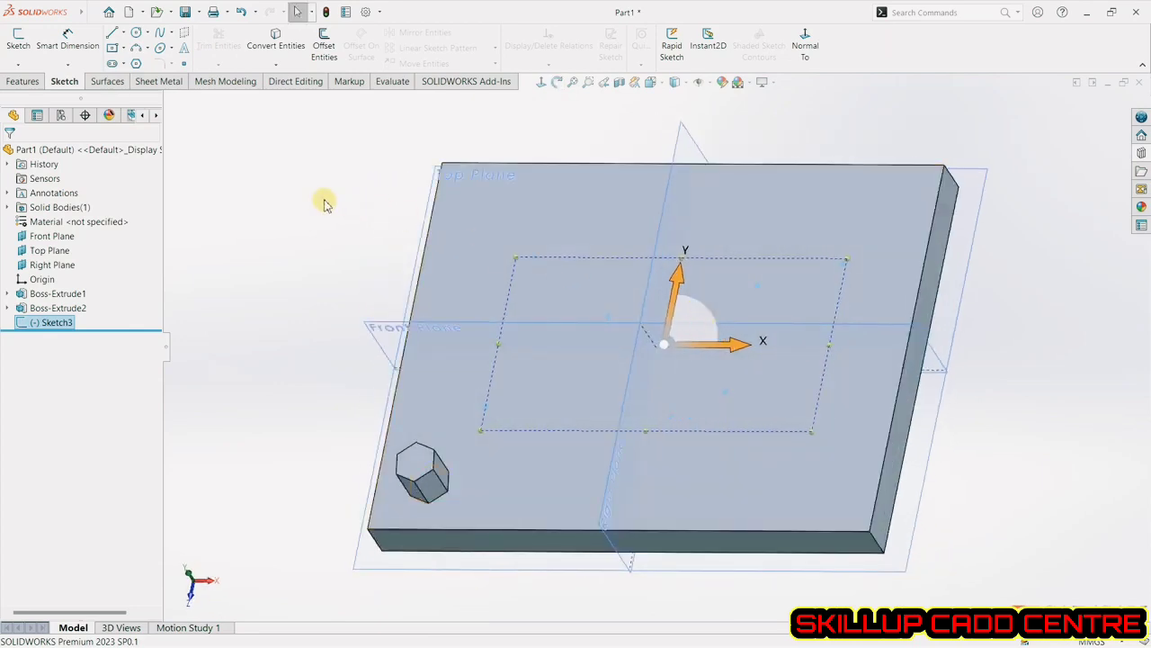
left_click(285, 215)
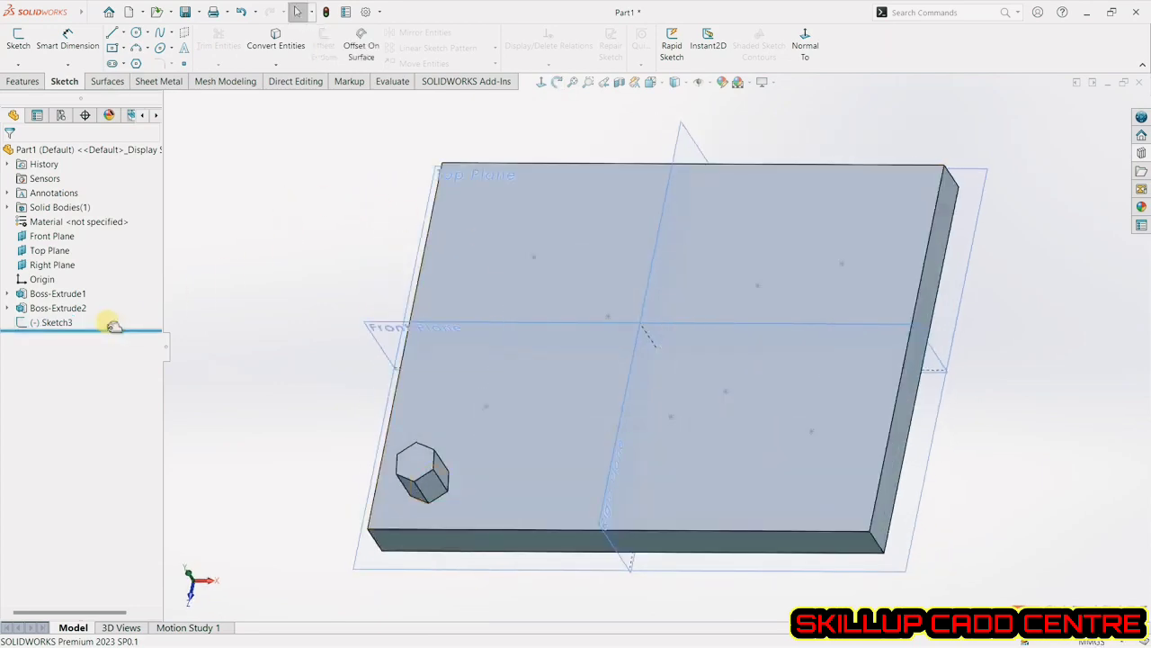
Create a Sketch Driven Pattern of the hexagonal boss using the point sketch, with Centroid as the reference point.
left_click(83, 307)
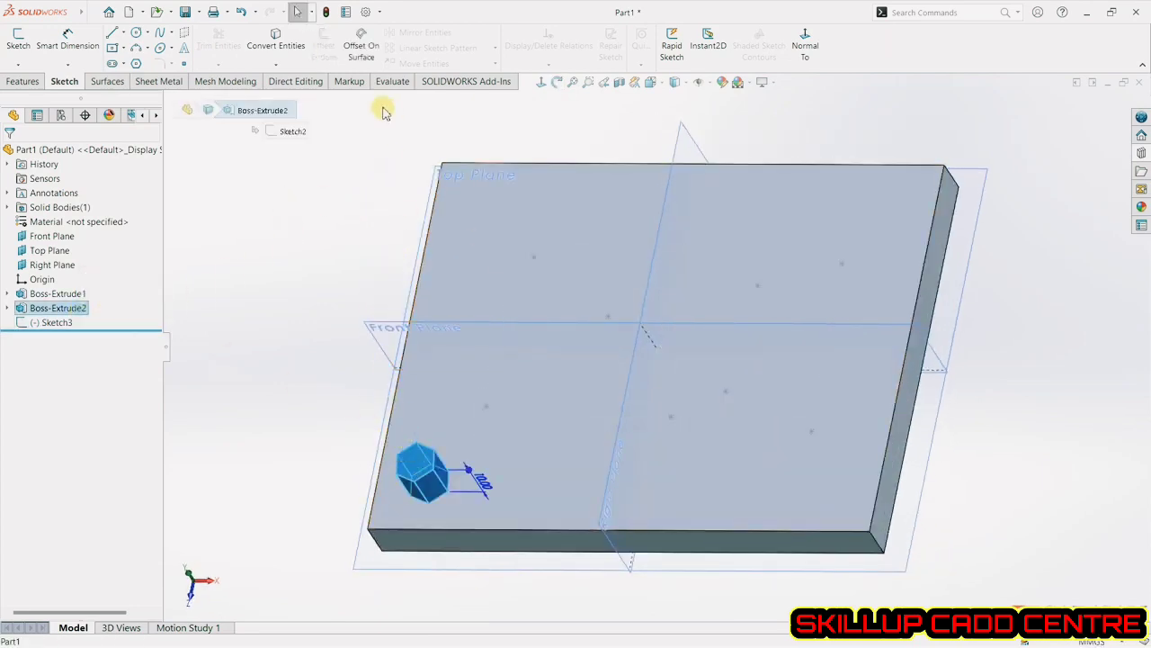
left_click(23, 81)
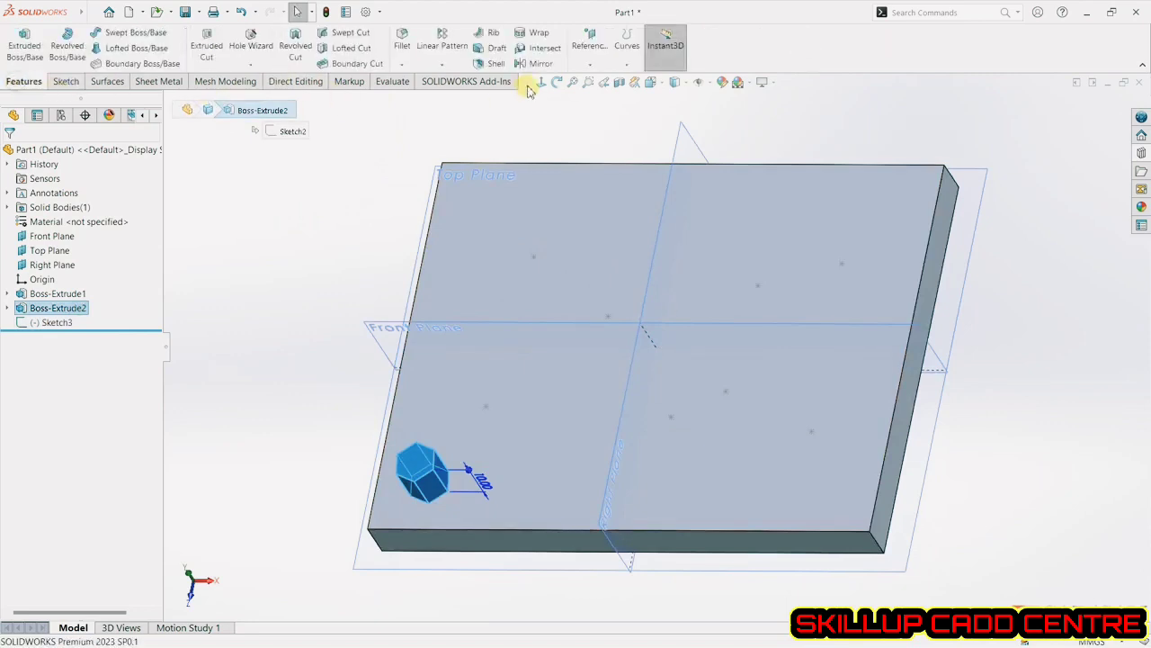
left_click(441, 65)
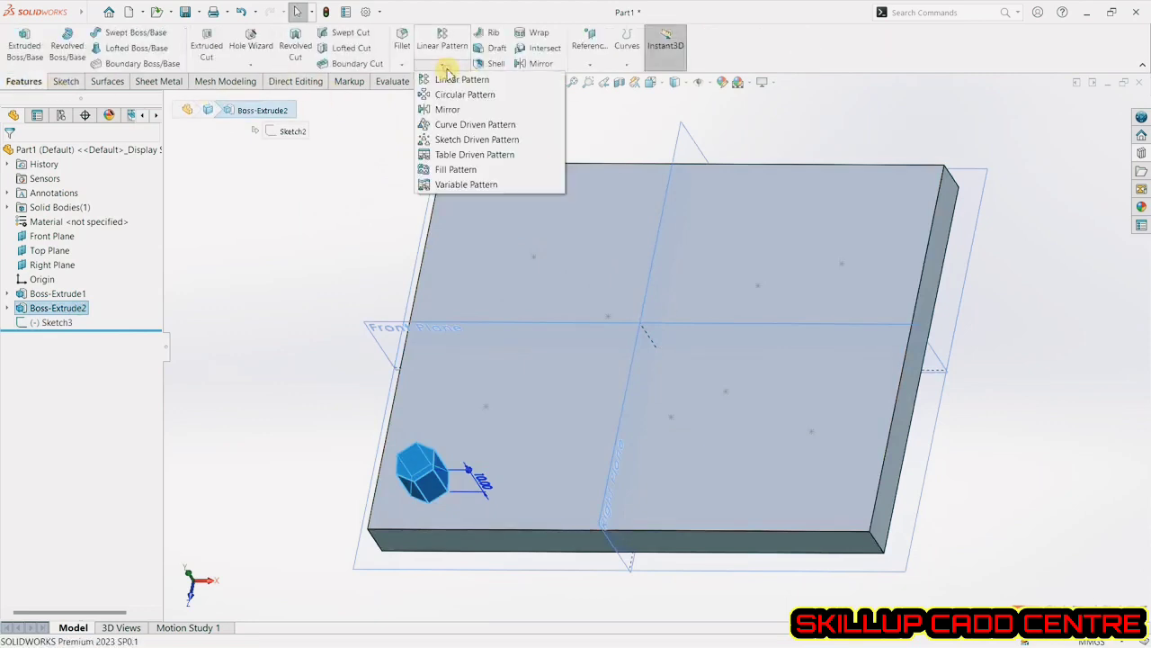
left_click(474, 141)
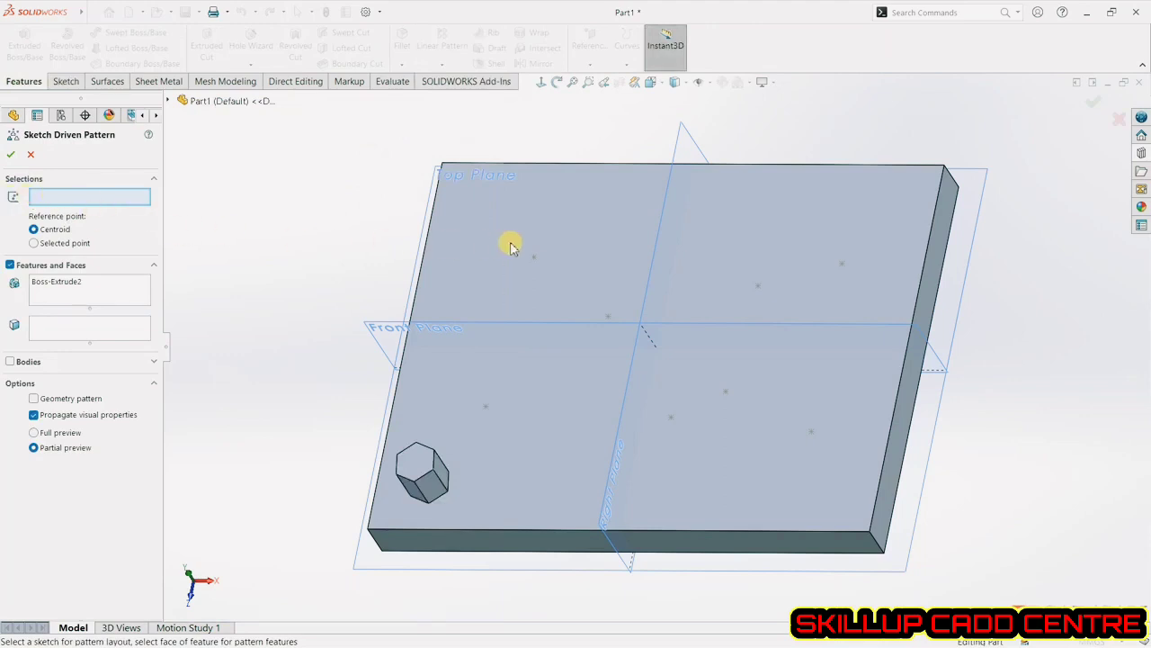
left_click(533, 259)
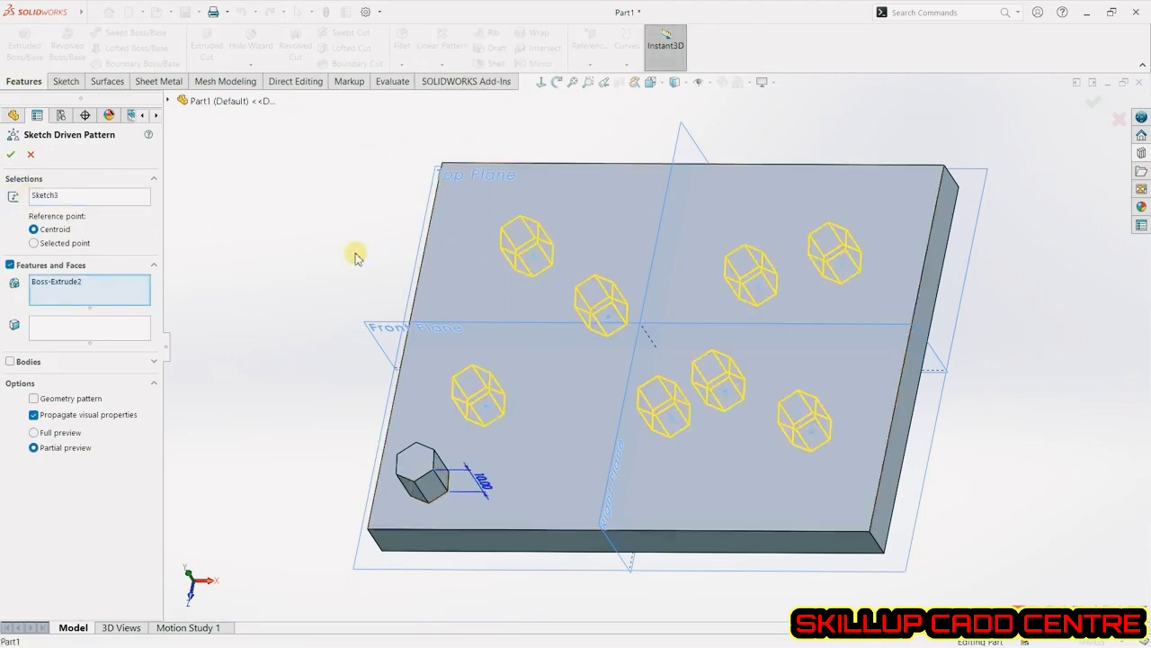
mouse_move(356, 259)
middle_mouse_down()
mouse_move(349, 247)
mouse_move(419, 218)
mouse_move(388, 201)
mouse_move(372, 251)
middle_mouse_up()
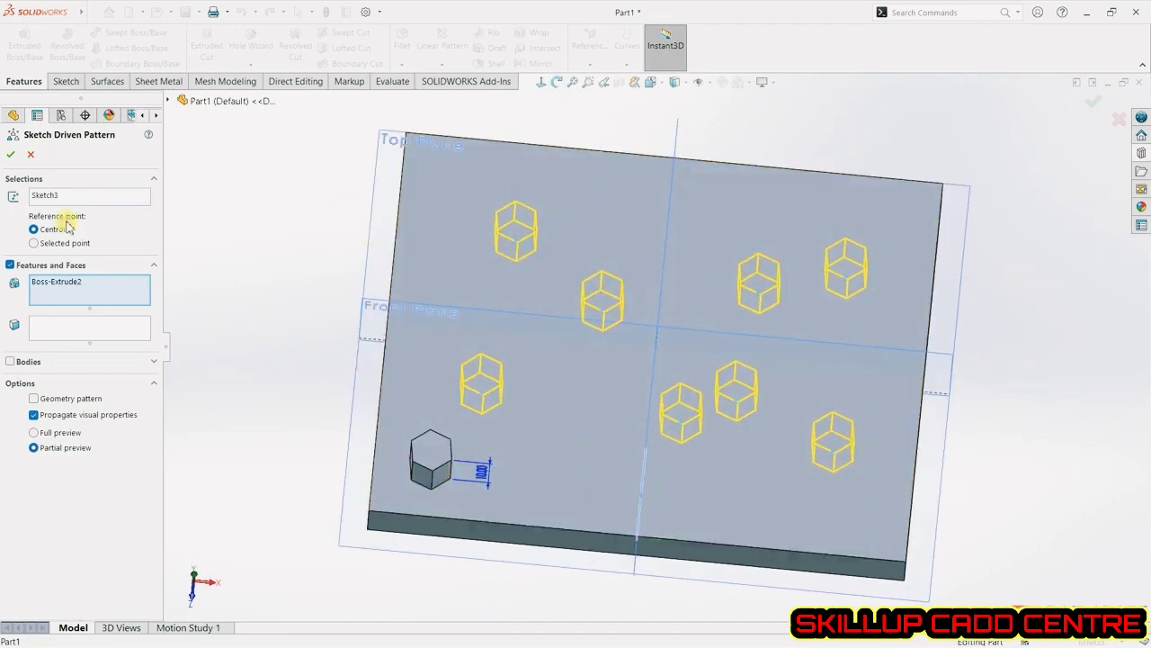
left_click(14, 156)
mouse_move(314, 351)
middle_mouse_down()
mouse_move(249, 270)
mouse_move(306, 409)
mouse_move(293, 370)
middle_mouse_up()
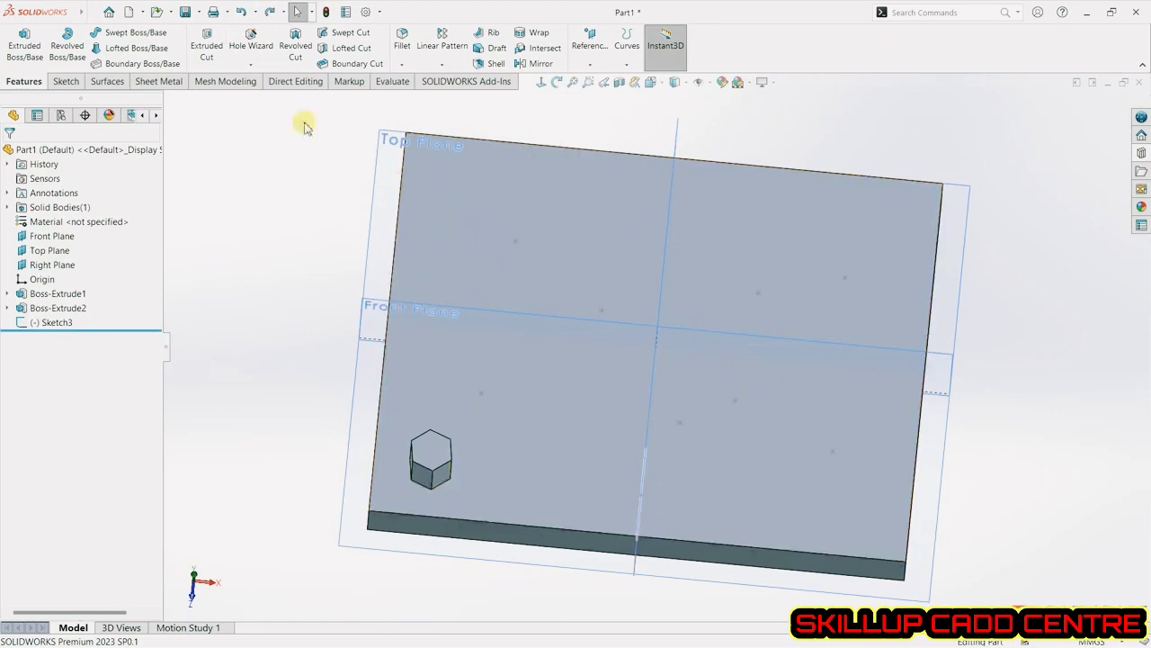
Undo the last two placed points in the point sketch and exit the sketch.
left_click(241, 12)
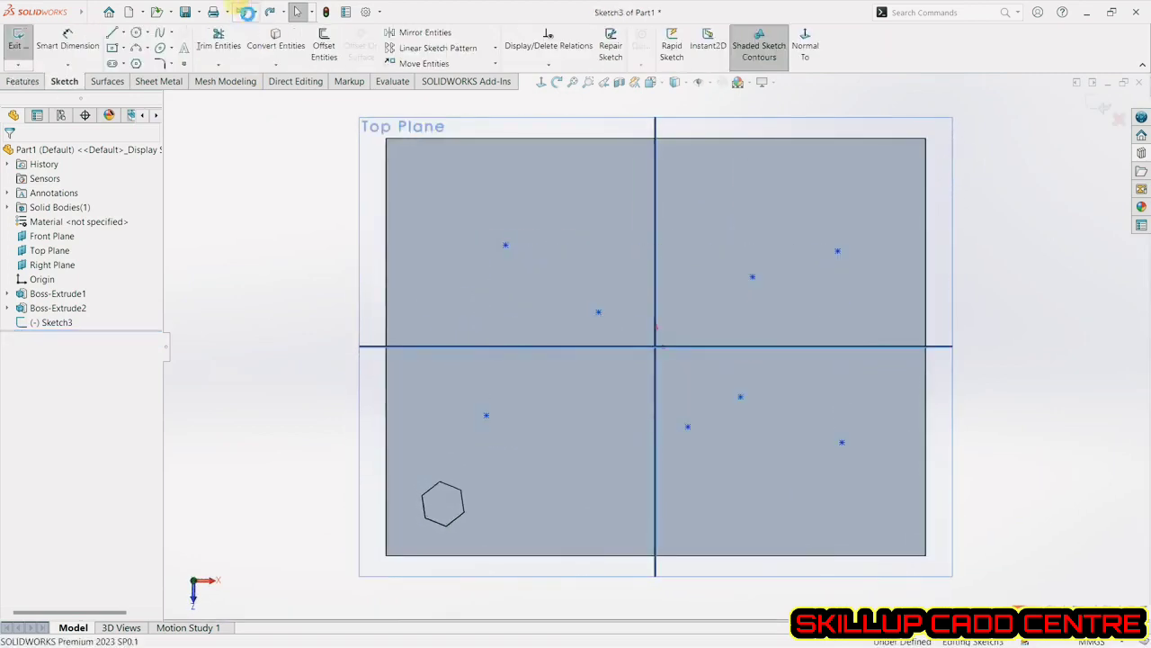
left_click(243, 12)
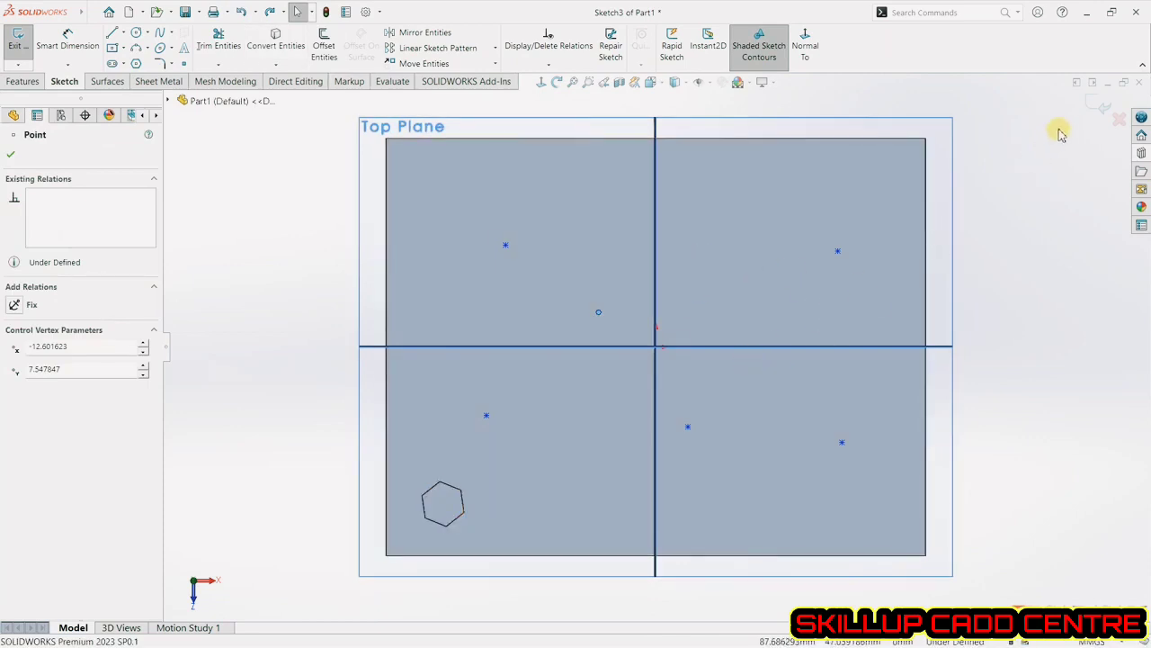
left_click(1098, 106)
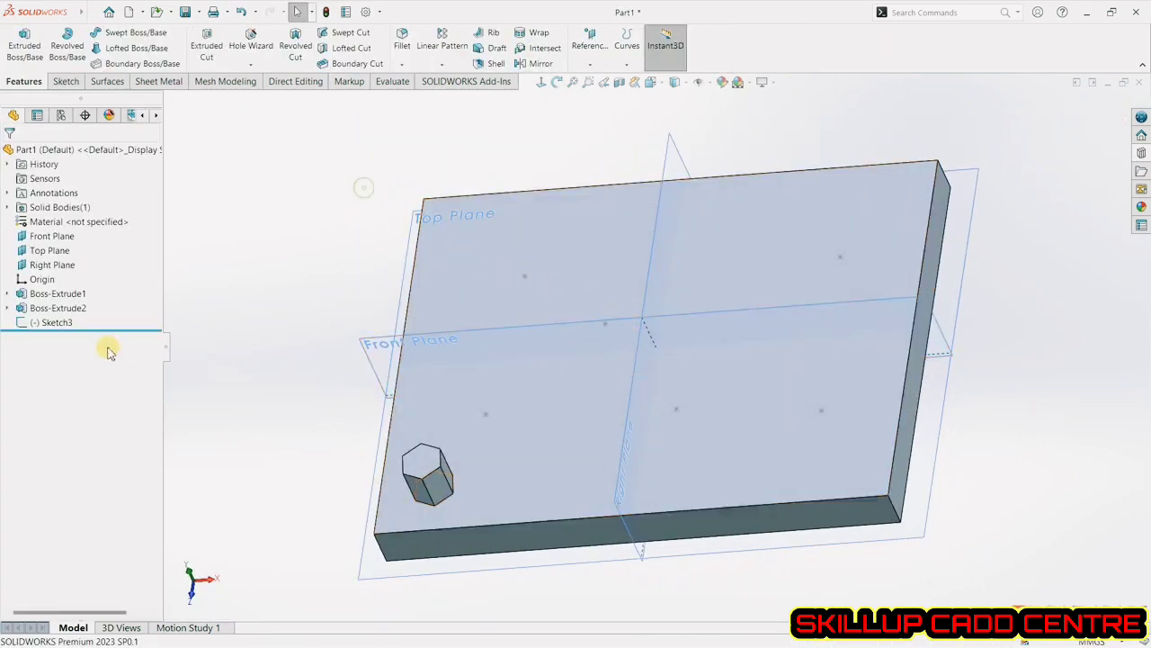
Create a Sketch Driven Pattern of the hexagonal boss on the point sketch, with Centroid as the reference point.
left_click(81, 308)
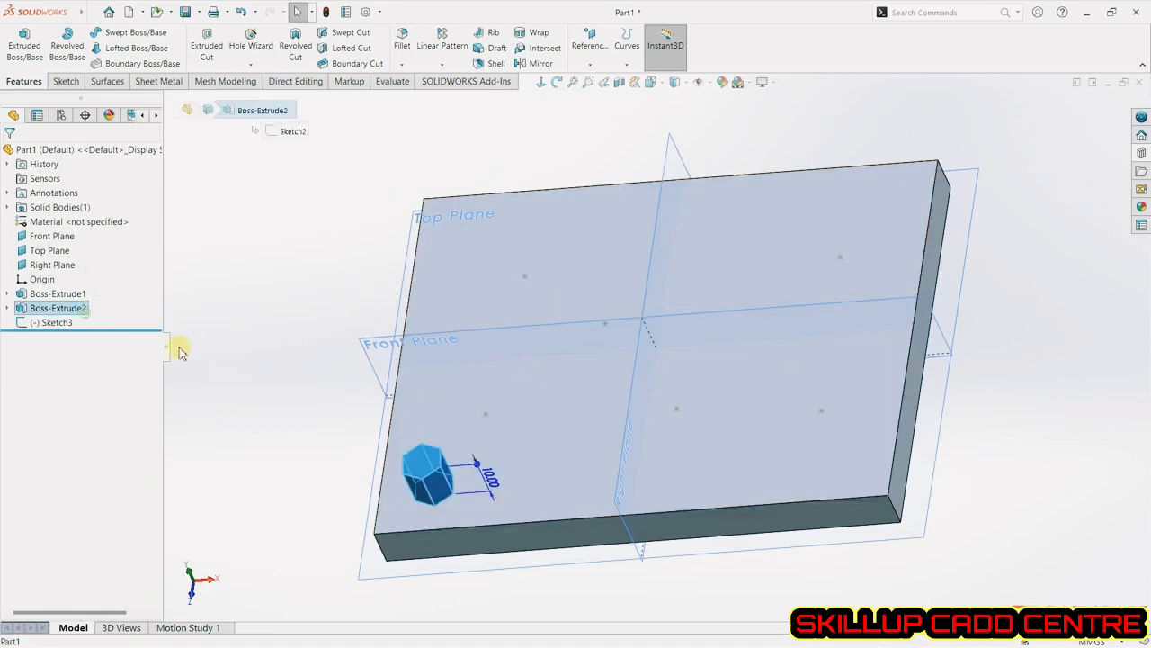
left_click(441, 65)
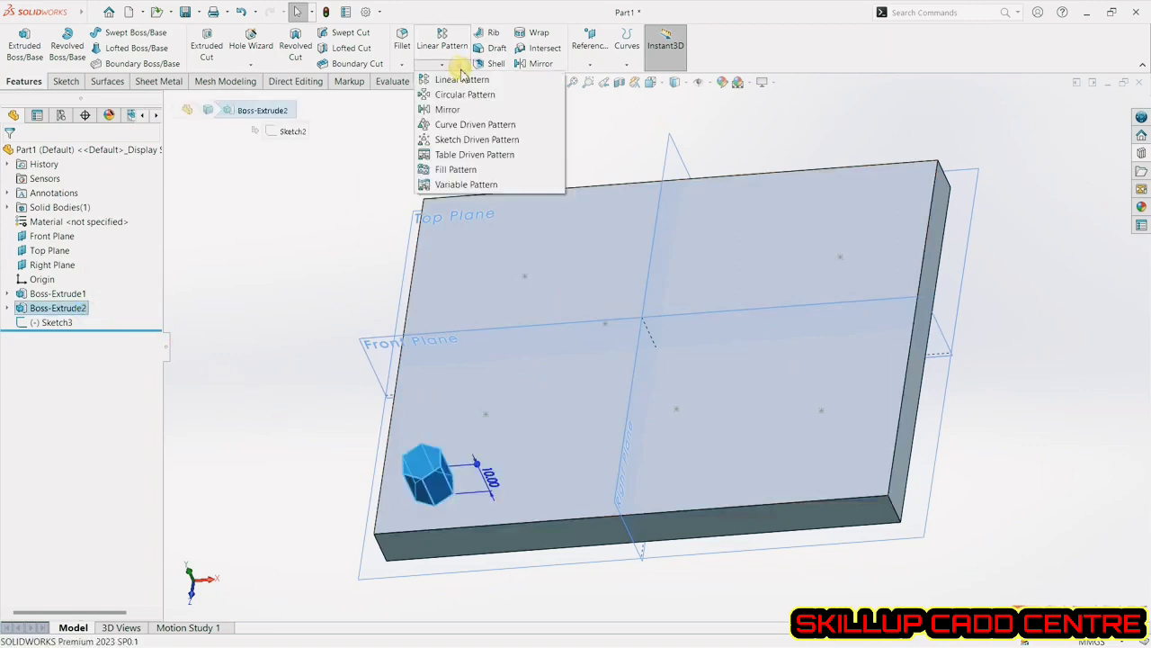
left_click(462, 140)
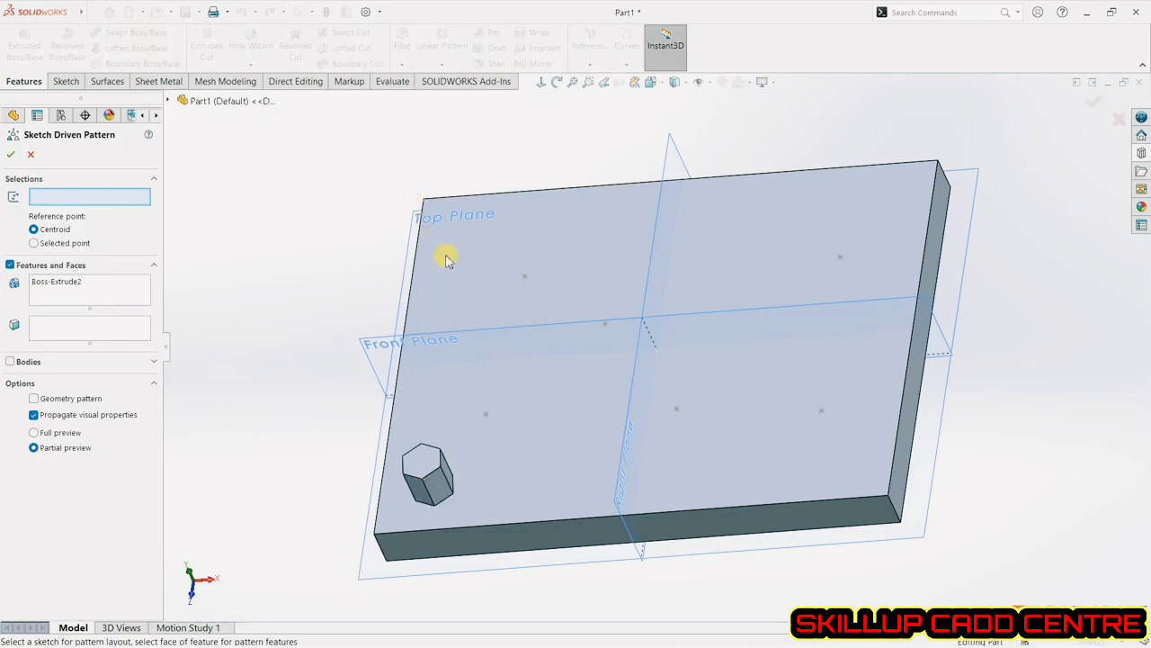
left_click(526, 283)
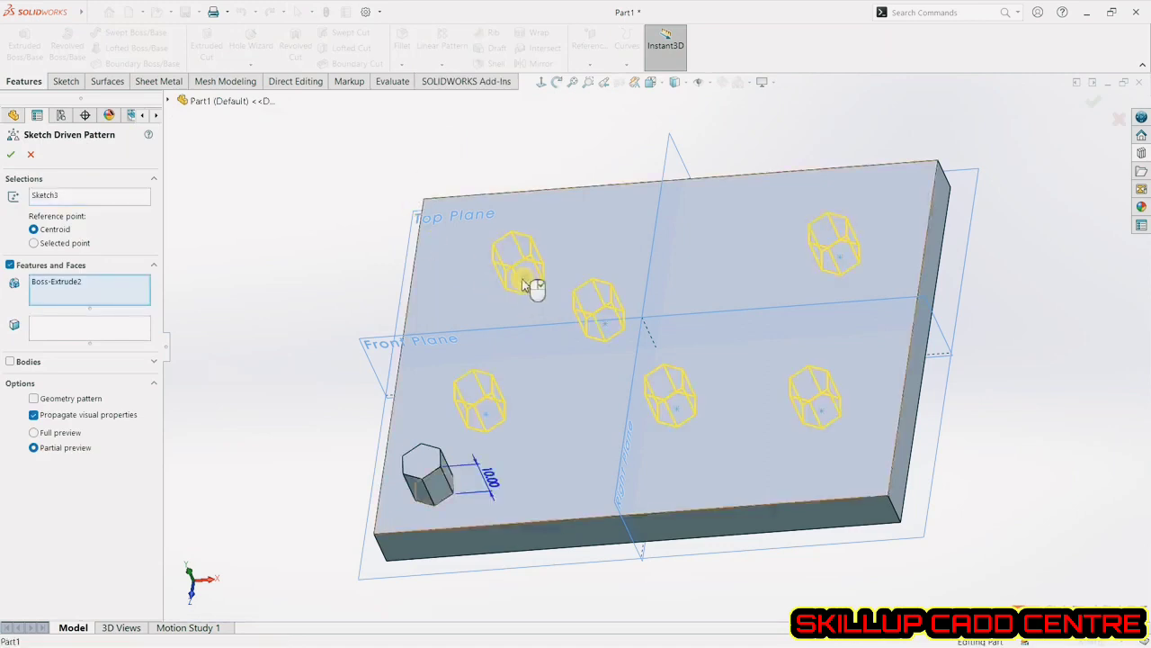
left_click(12, 157)
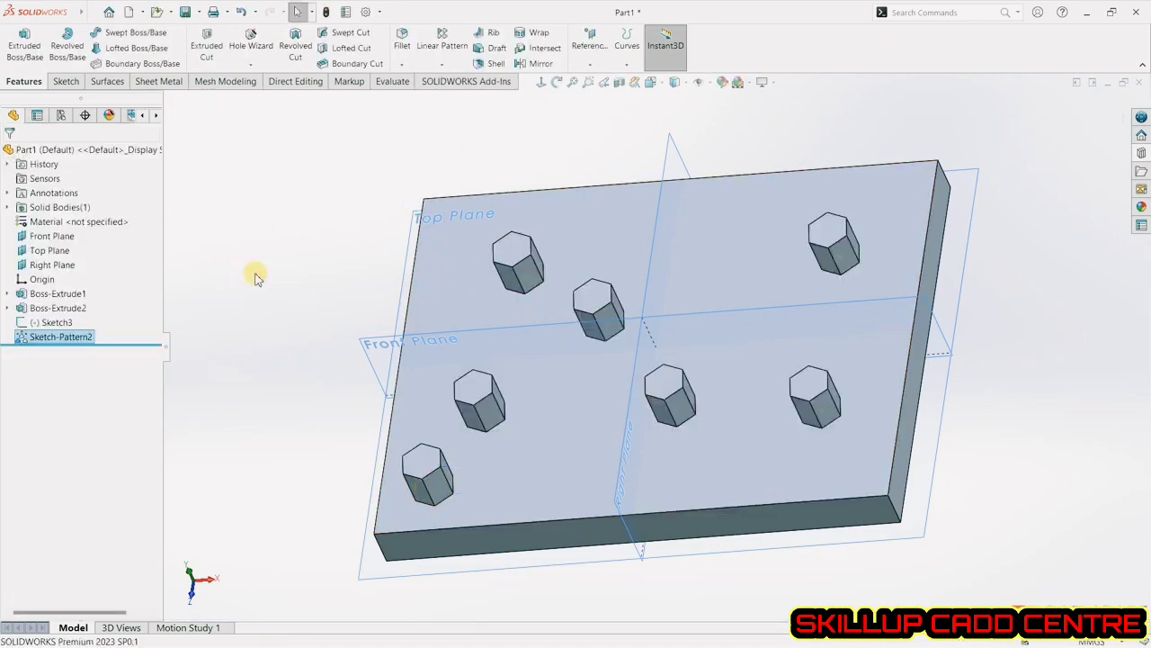
Delete the sketch-driven pattern of the boss and the point sketch that drives it.
left_click(442, 65)
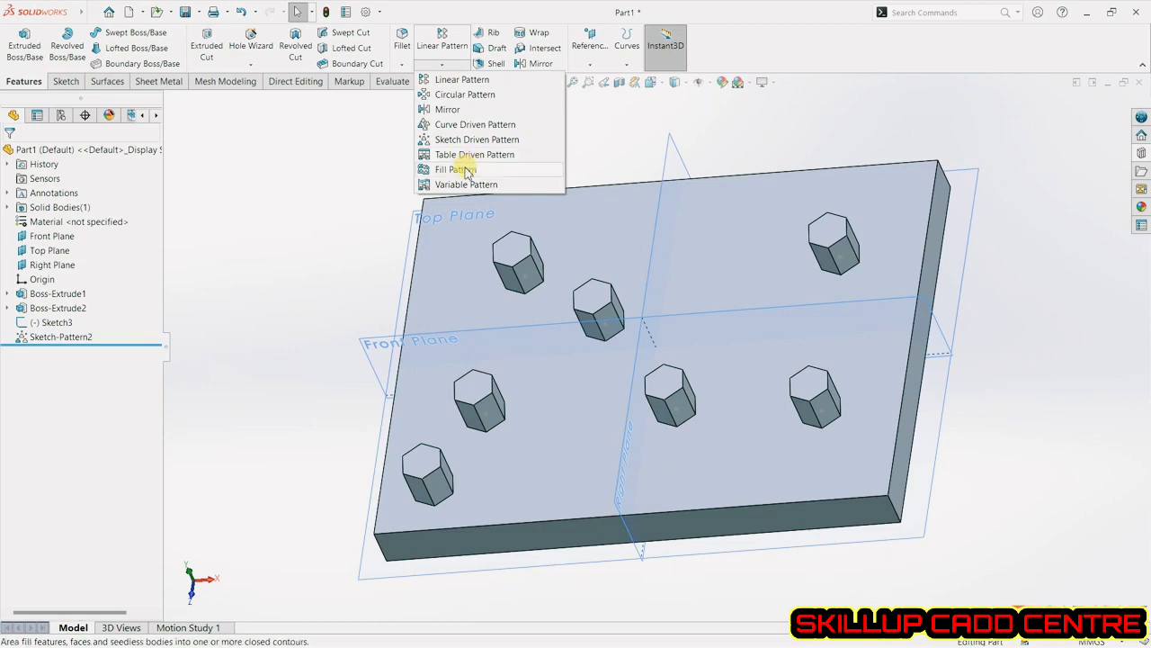
left_click(359, 189)
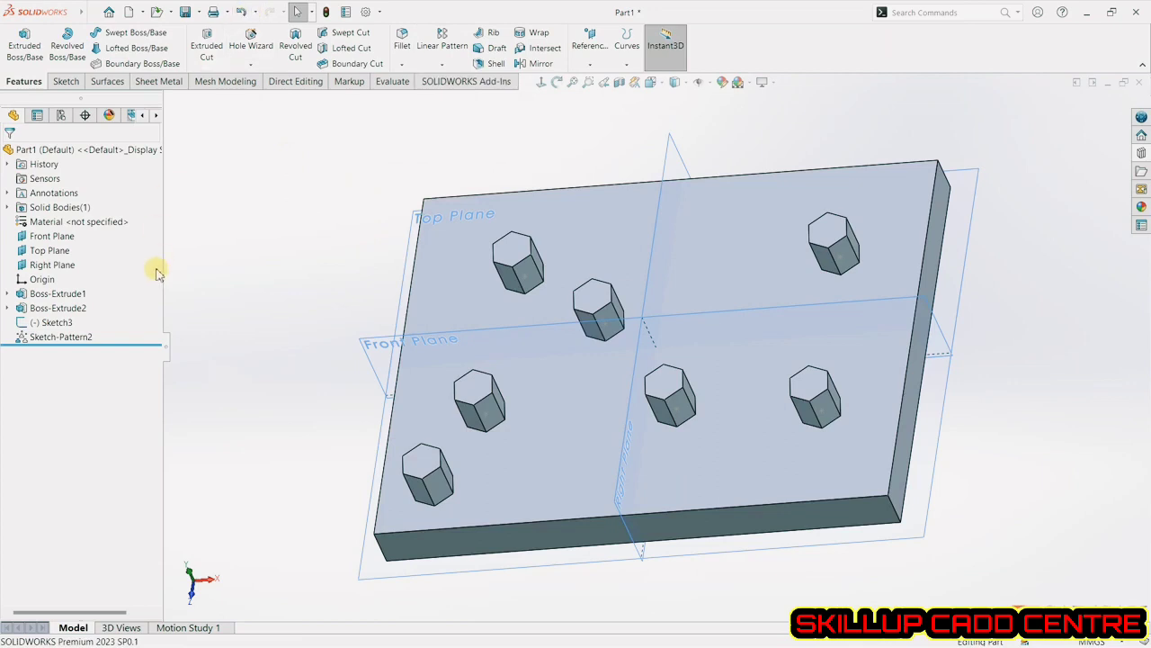
left_click(78, 337)
right_click(79, 338)
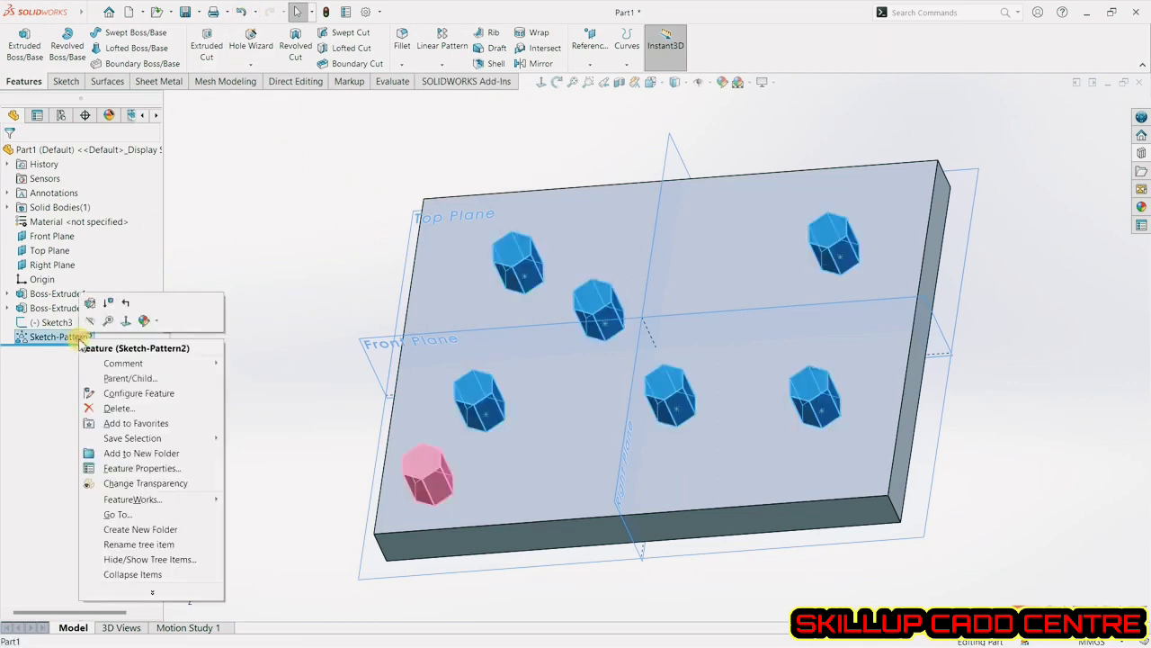
left_click(118, 408)
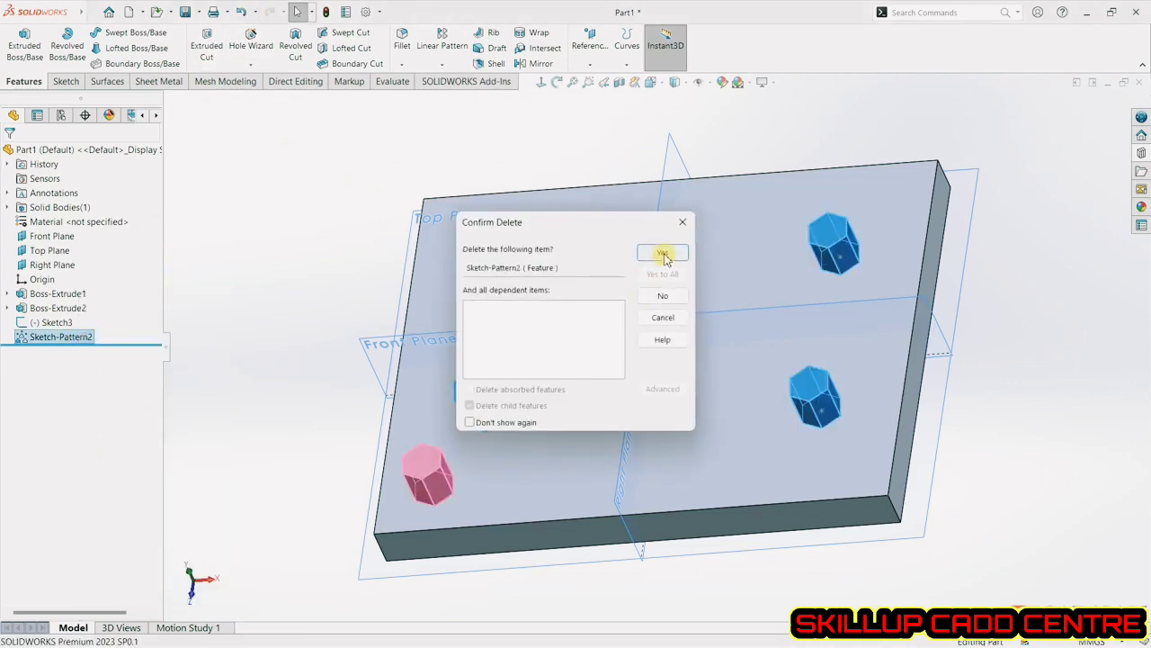
left_click(663, 255)
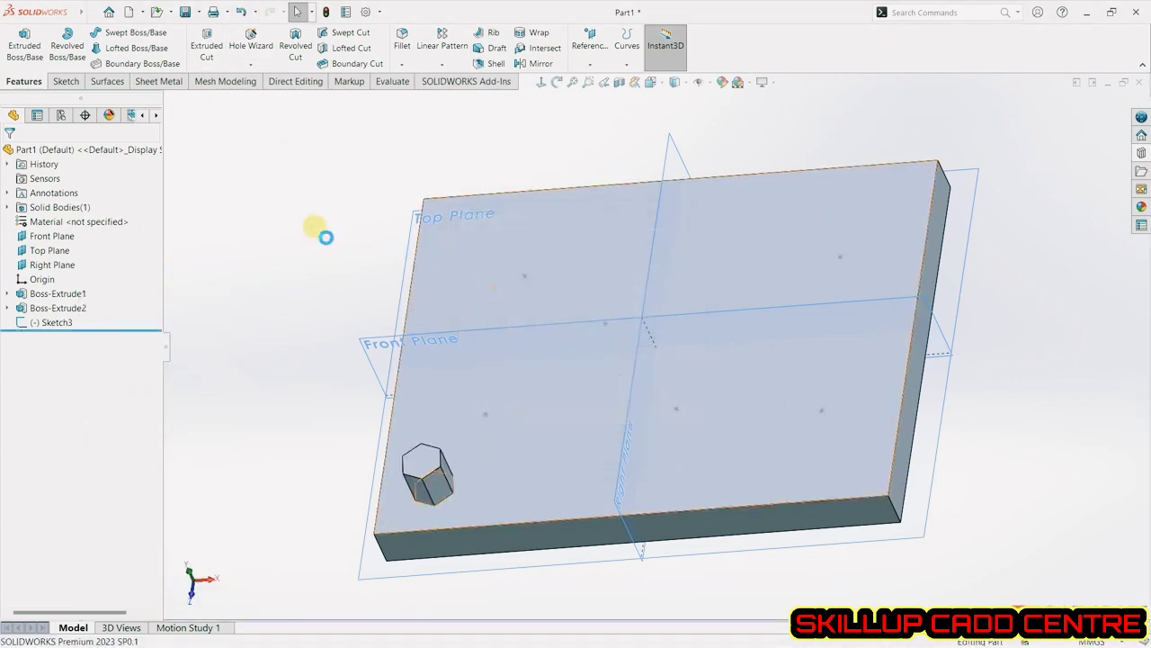
right_click(46, 328)
left_click(112, 411)
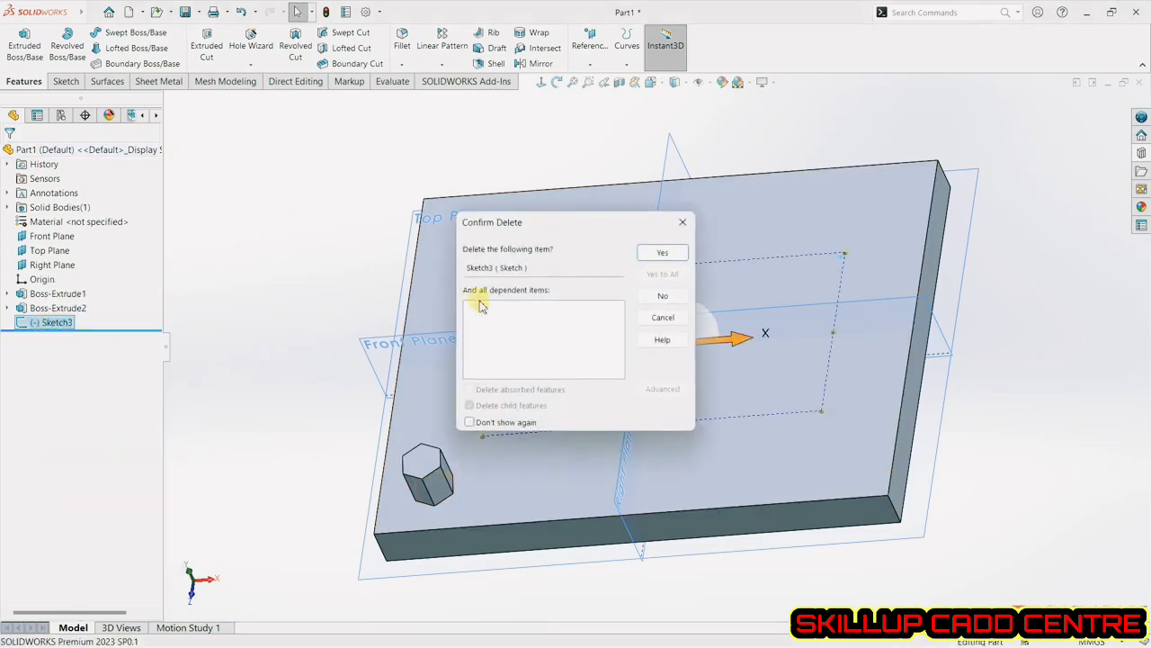
left_click(642, 257)
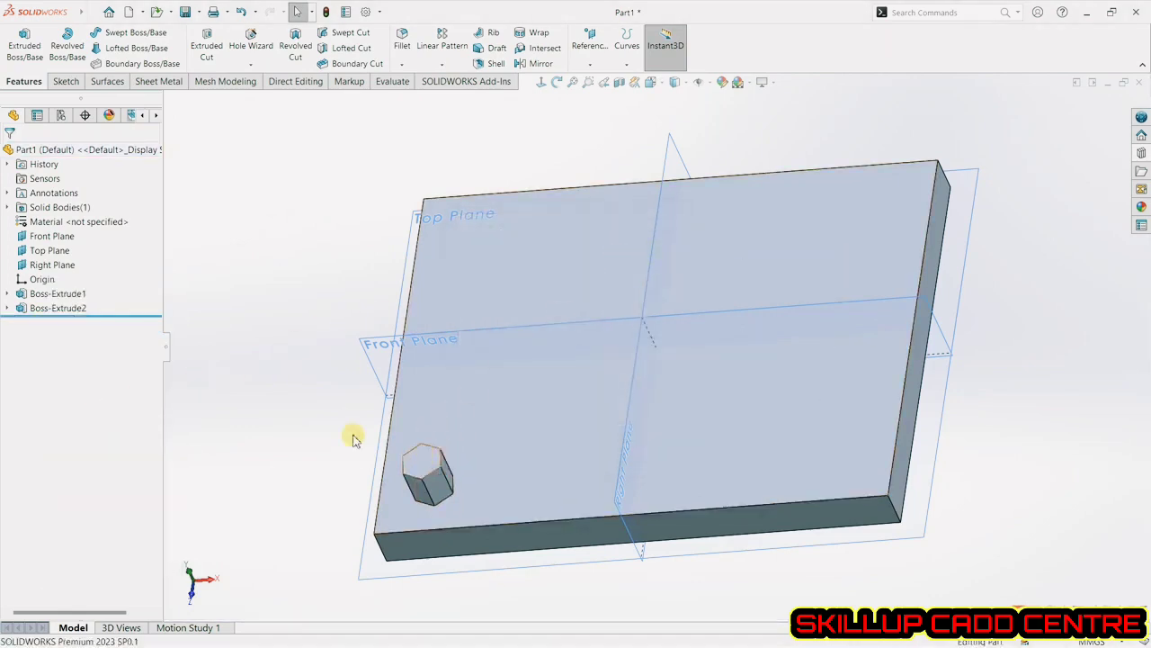
Set up a Fill Pattern of the hexagonal boss with the plate's upper face as boundary and view it from above.
left_click(79, 313)
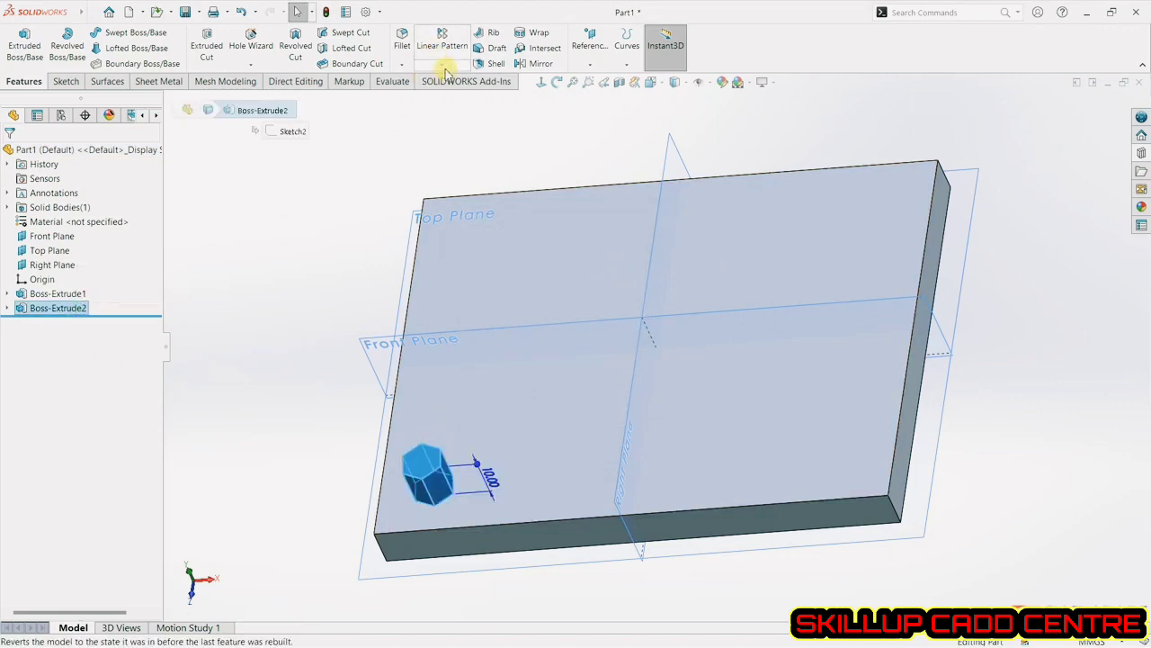
left_click(442, 64)
left_click(453, 170)
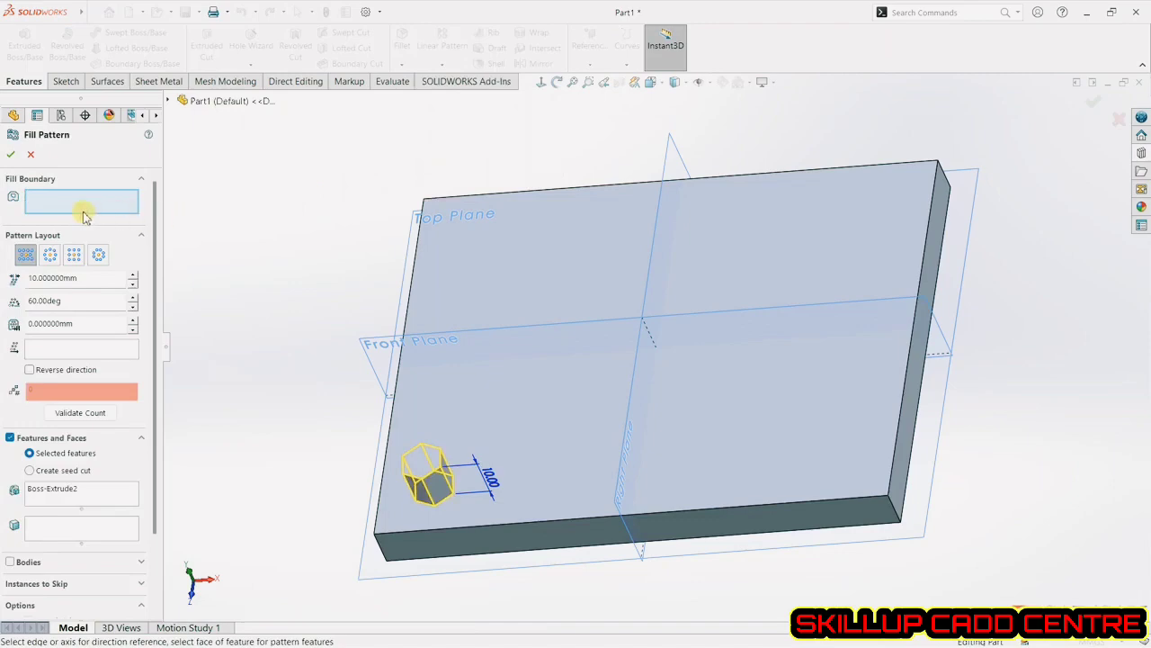
left_click(419, 236)
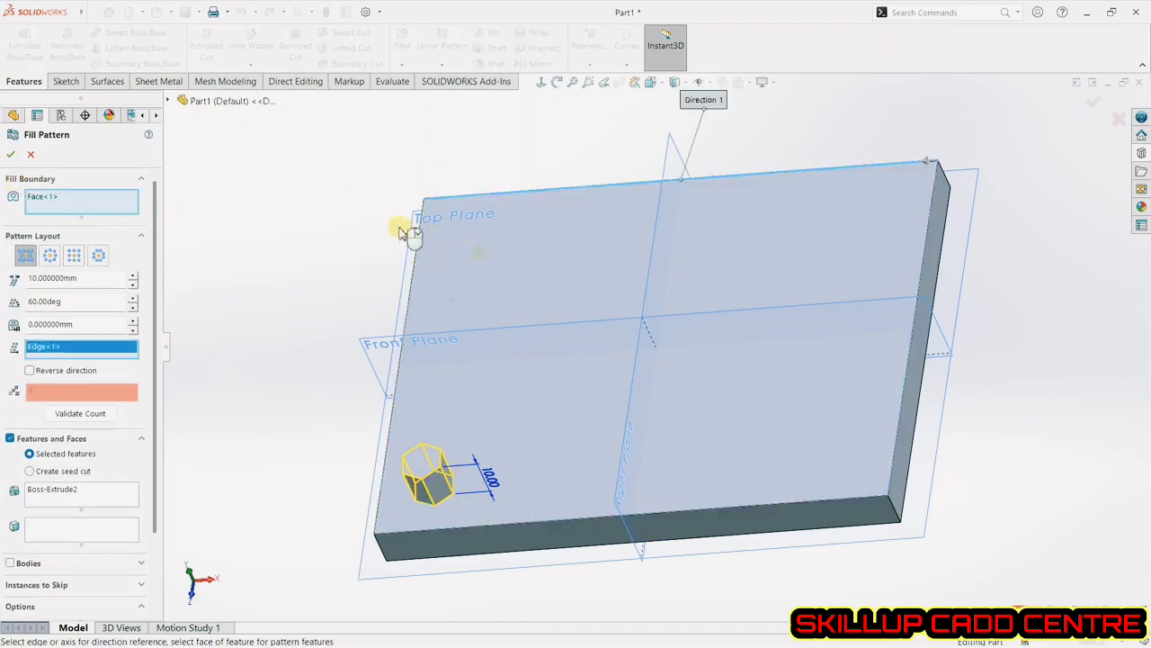
middle_click_drag(299, 251, 318, 327)
key("ctrl+8")
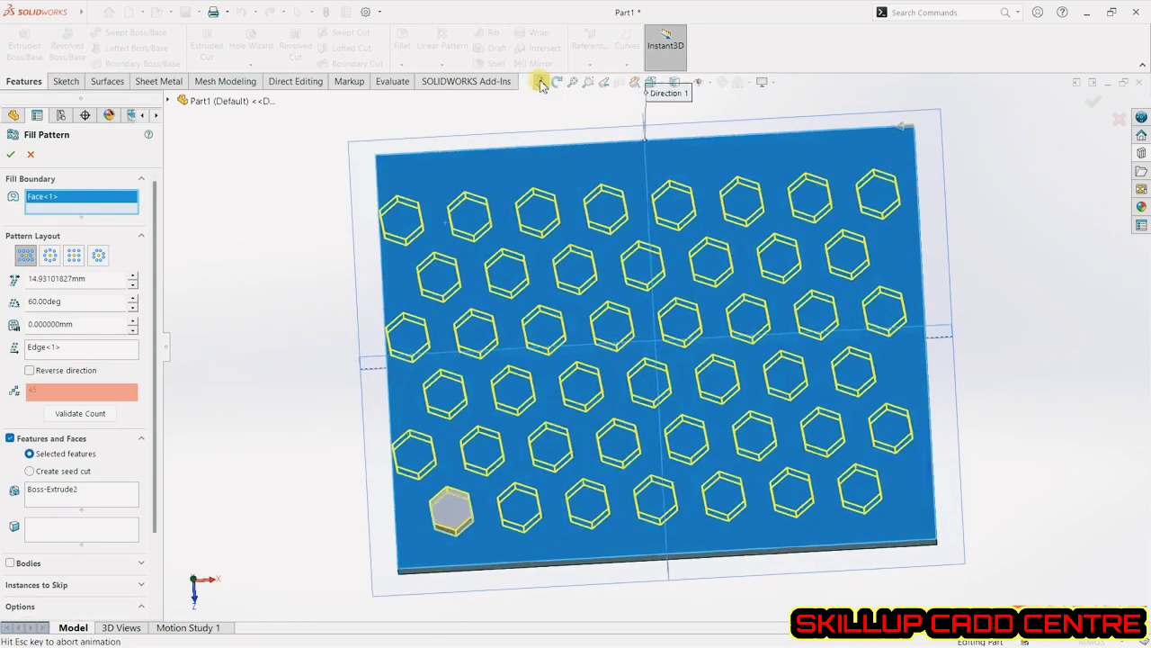
Preview the circular, square and polygon layouts for the off-centre boss and cancel the Fill Pattern.
left_click(51, 255)
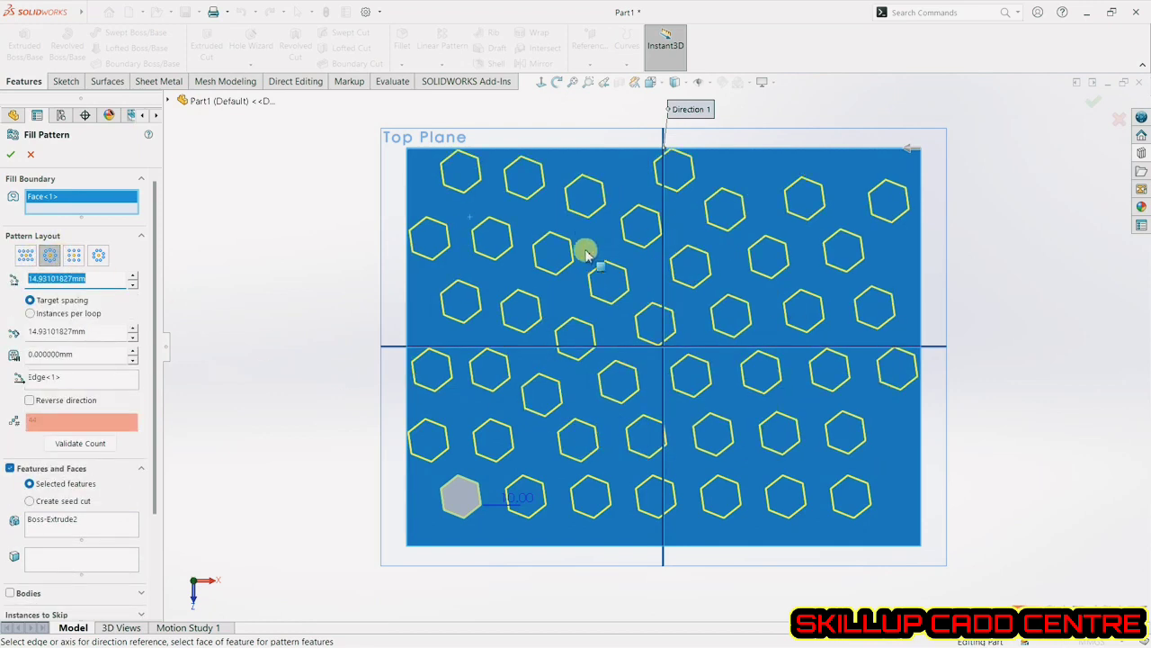
left_click(75, 256)
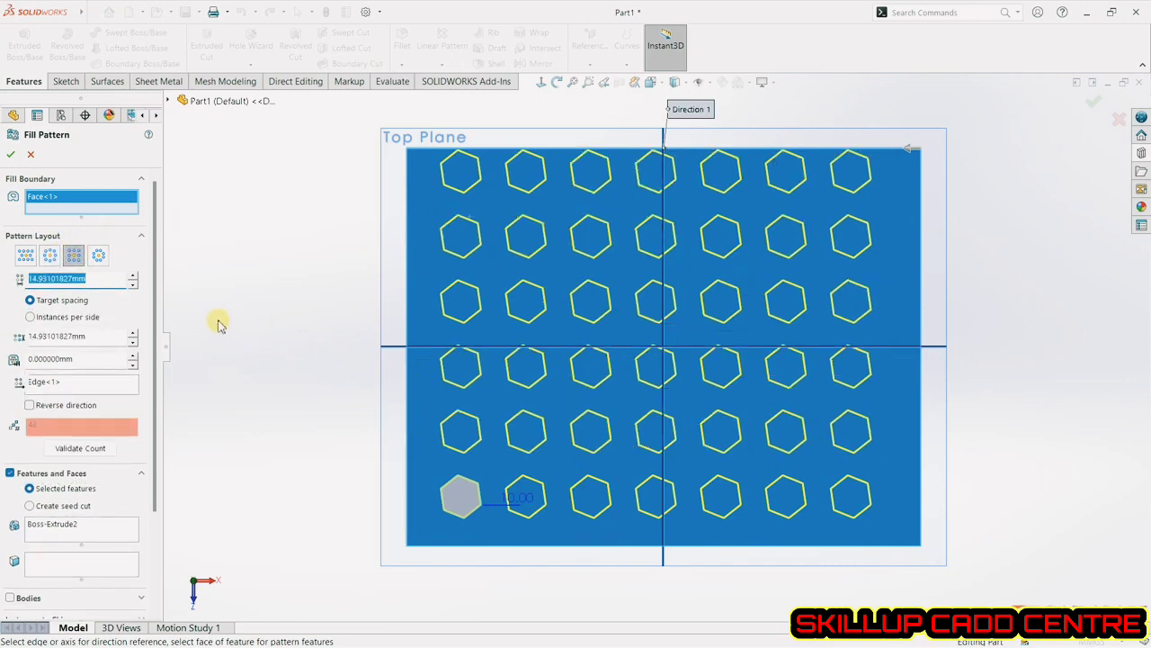
left_click(101, 255)
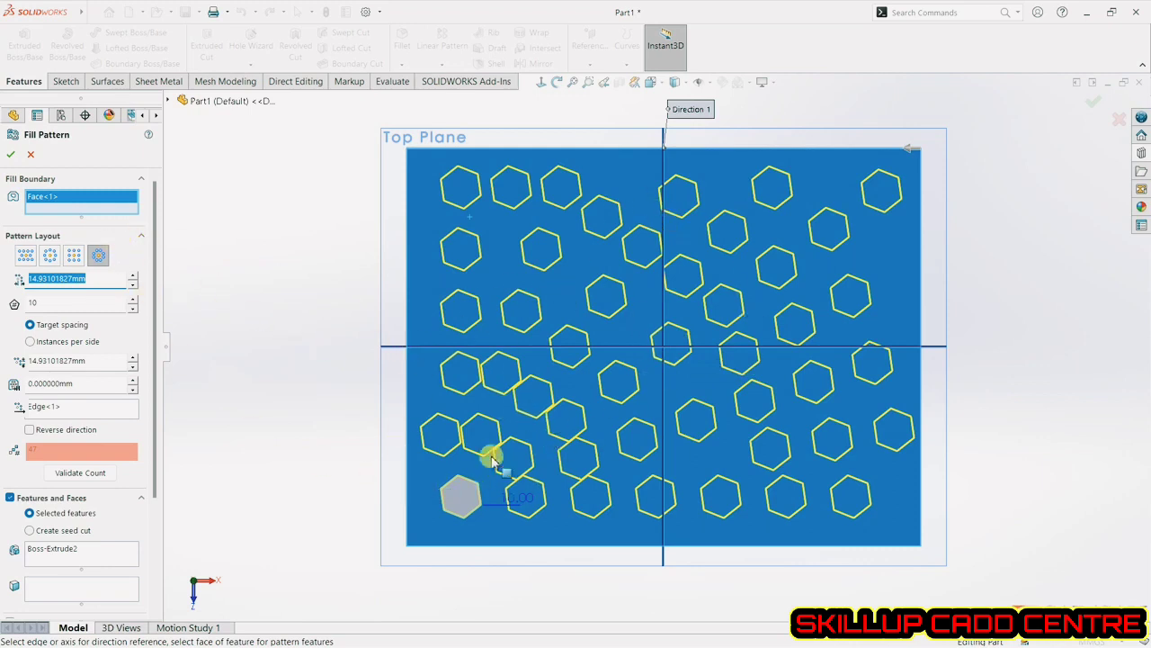
left_click(29, 156)
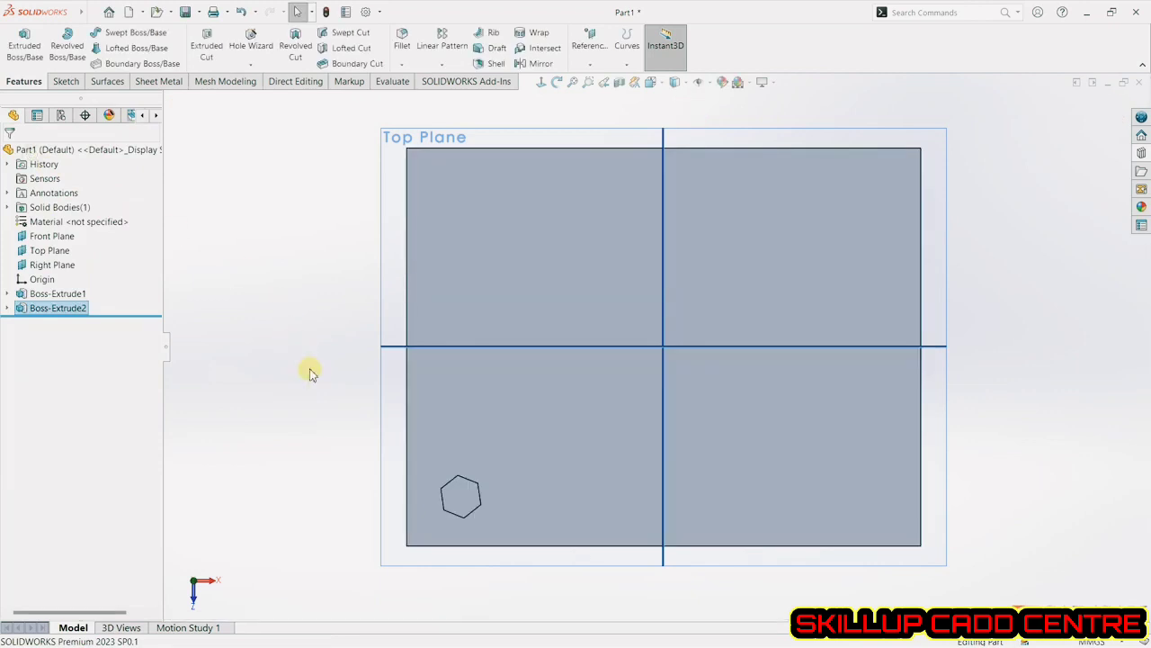
Edit the boss's hexagon sketch to move the hexagon's centre onto the origin and exit the sketch.
left_click(8, 309)
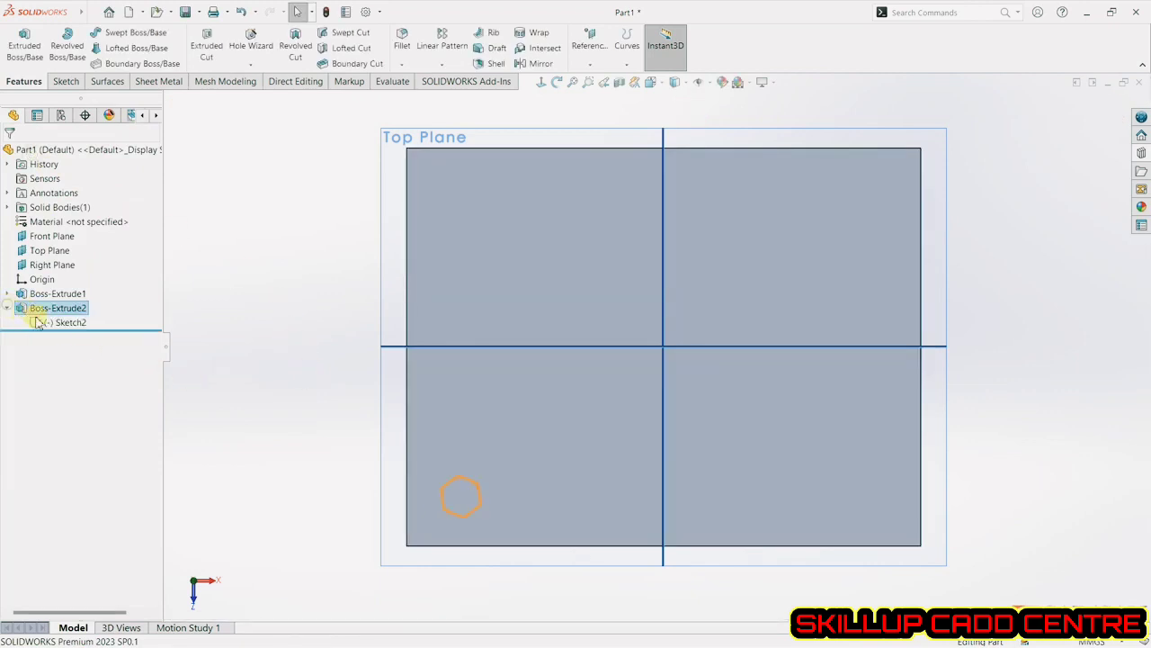
left_click(66, 322)
left_click(77, 286)
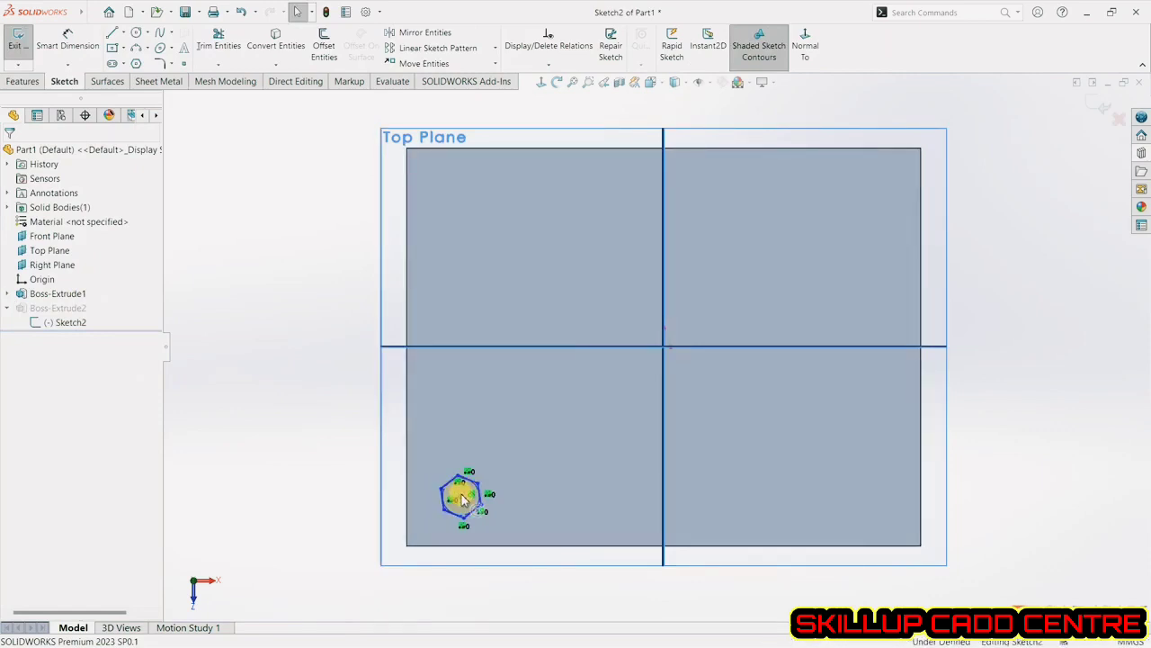
left_click_drag(460, 499, 663, 346)
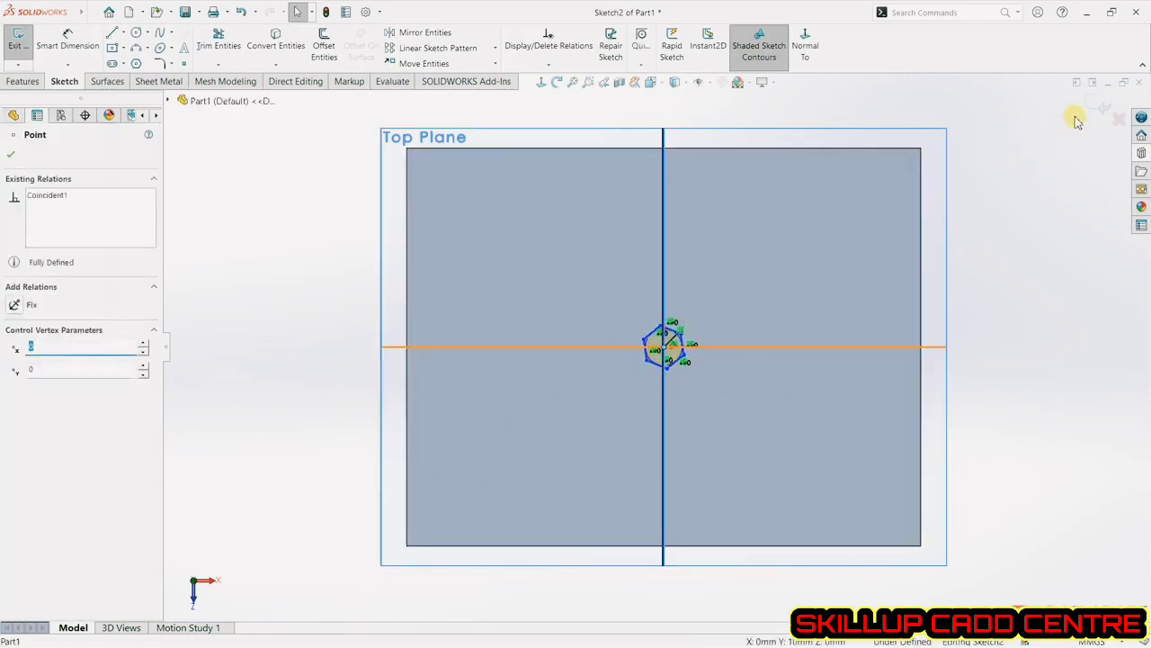
left_click(1098, 104)
scroll(331, 419, "down", 1)
mouse_move(329, 412)
middle_mouse_down()
mouse_move(317, 365)
mouse_move(334, 398)
middle_mouse_up()
scroll(334, 398, "up", 3)
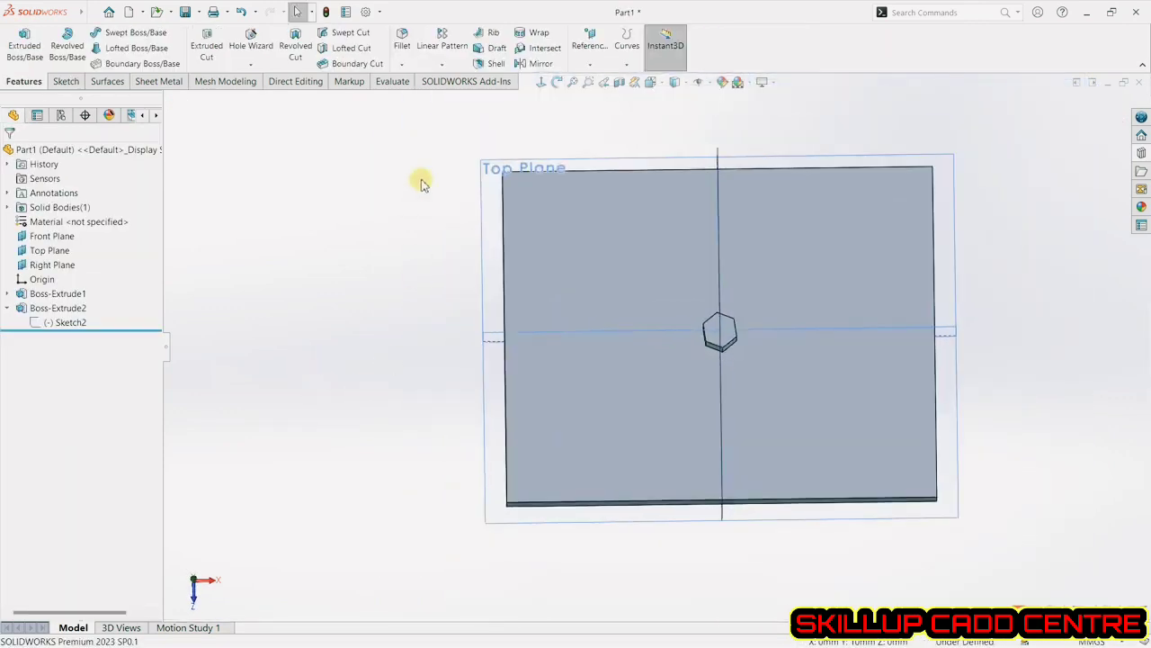
Set up a Fill Pattern of the centred hexagonal boss across the plate's upper face and view it face-on.
left_click(70, 309)
left_click(451, 68)
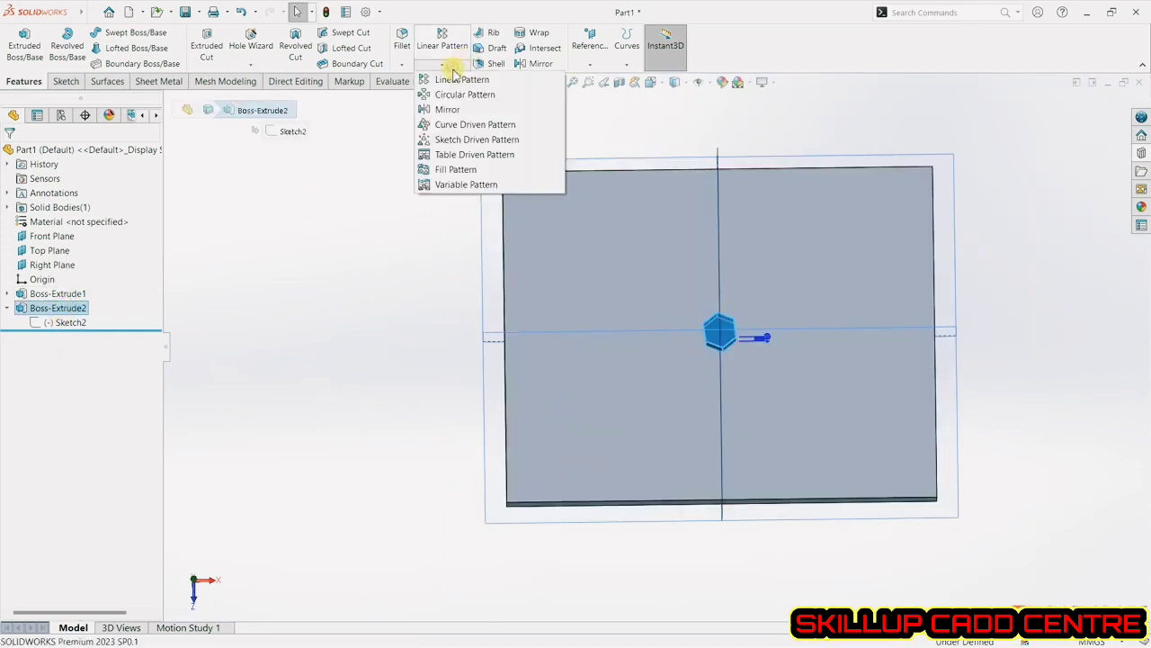
left_click(446, 170)
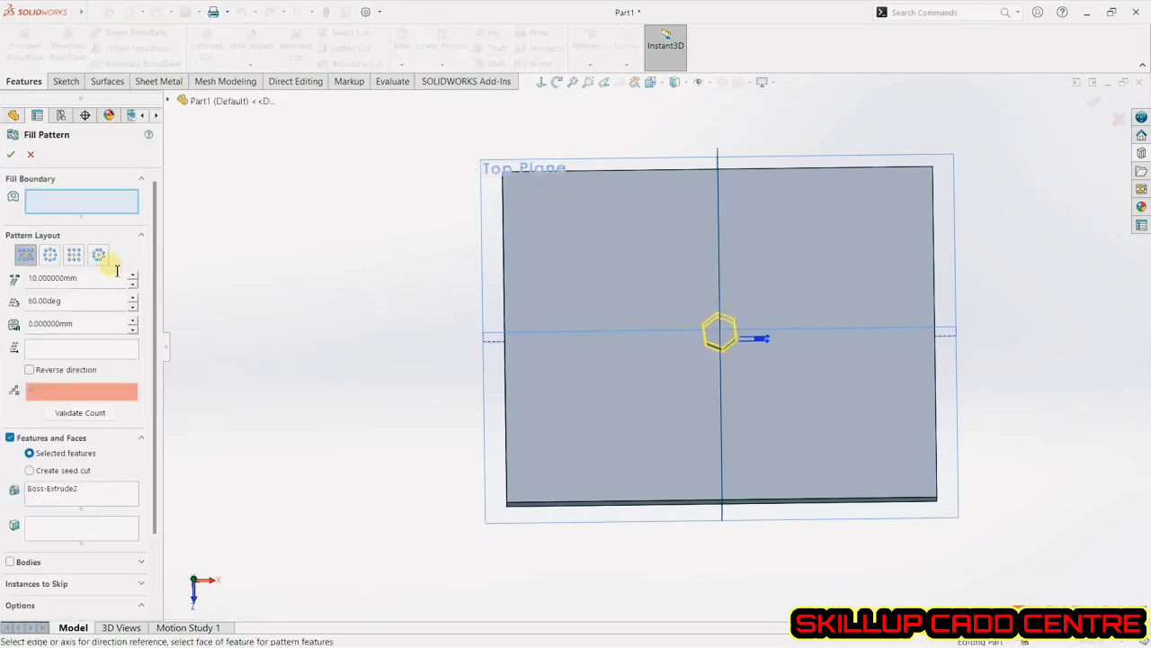
left_click(531, 293)
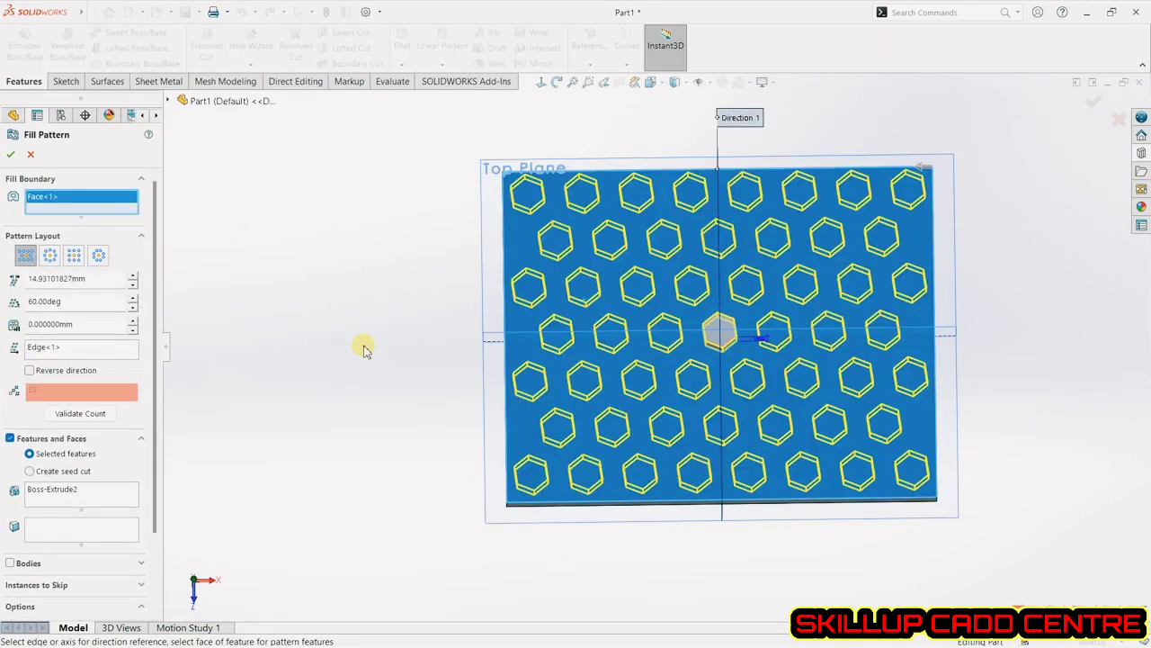
left_click(541, 82)
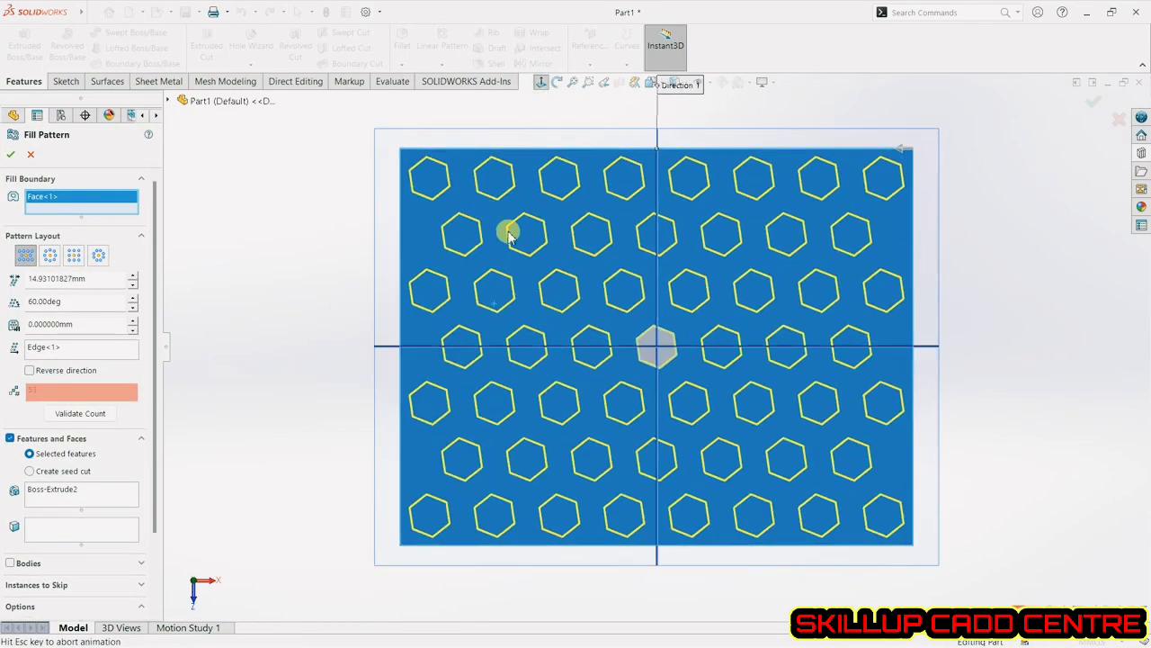
Compare the circular, square and polygon fill layouts around the centred boss and cancel the Fill Pattern.
left_click(49, 257)
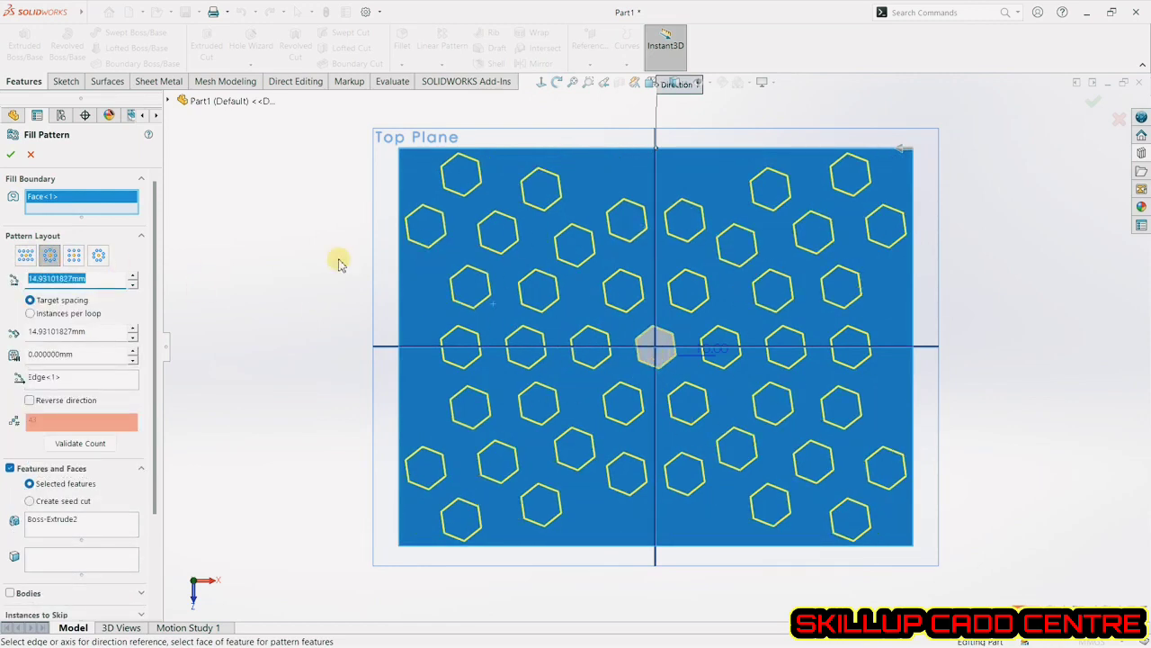
left_click(73, 255)
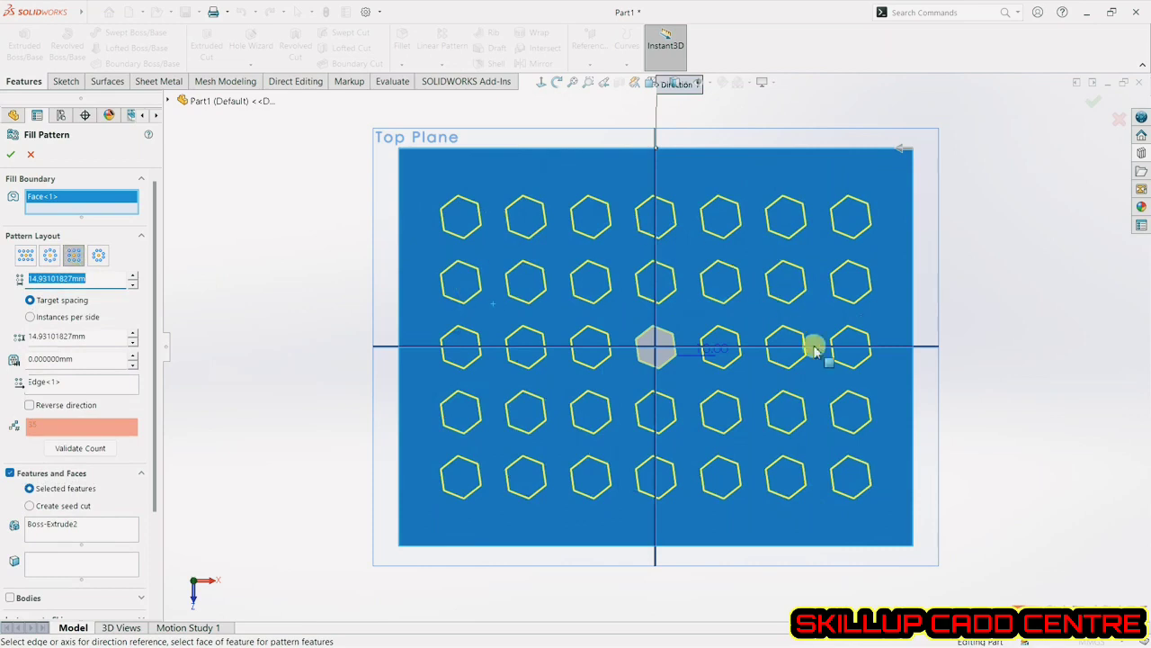
left_click(99, 255)
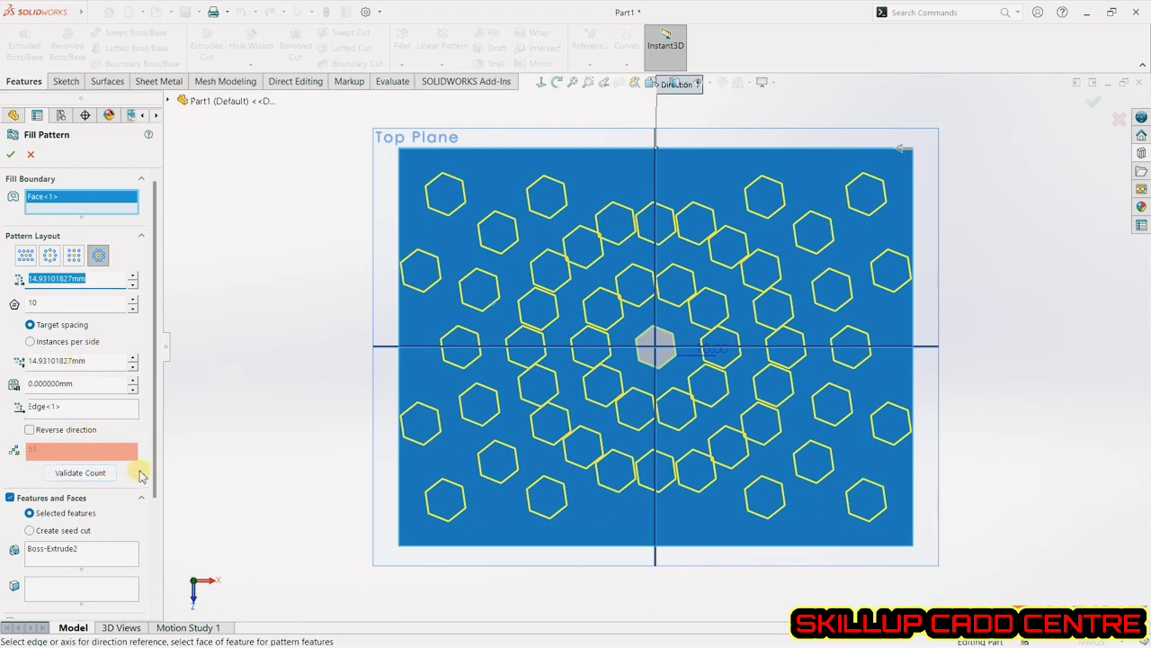
scroll(141, 474, "down", 3)
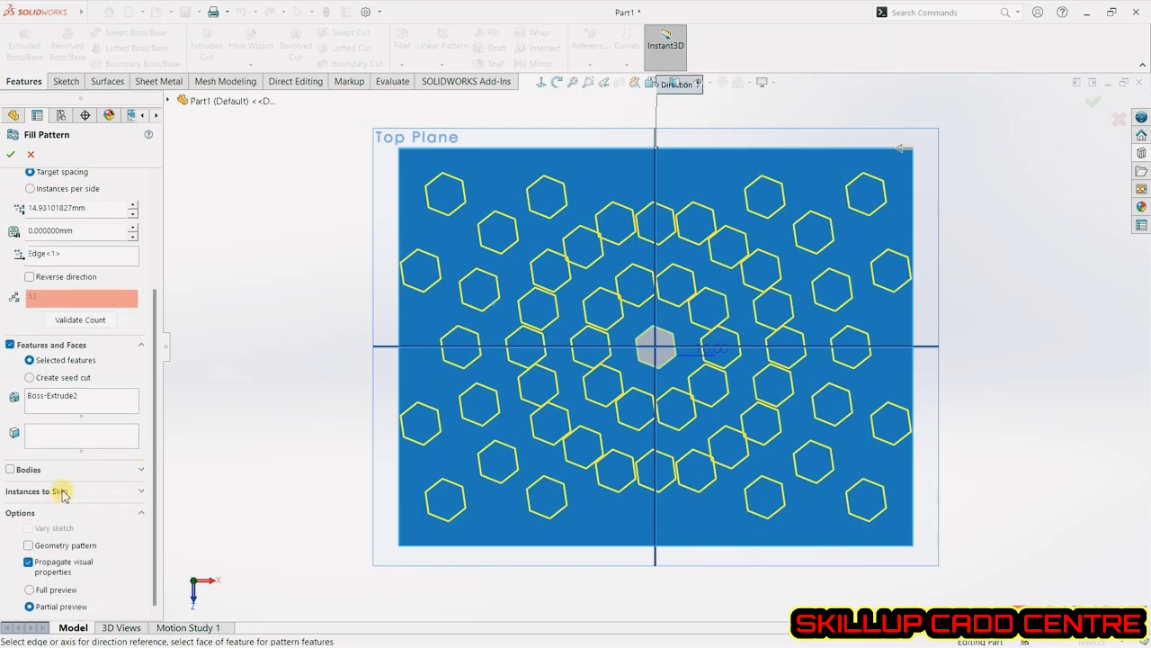
left_click(33, 156)
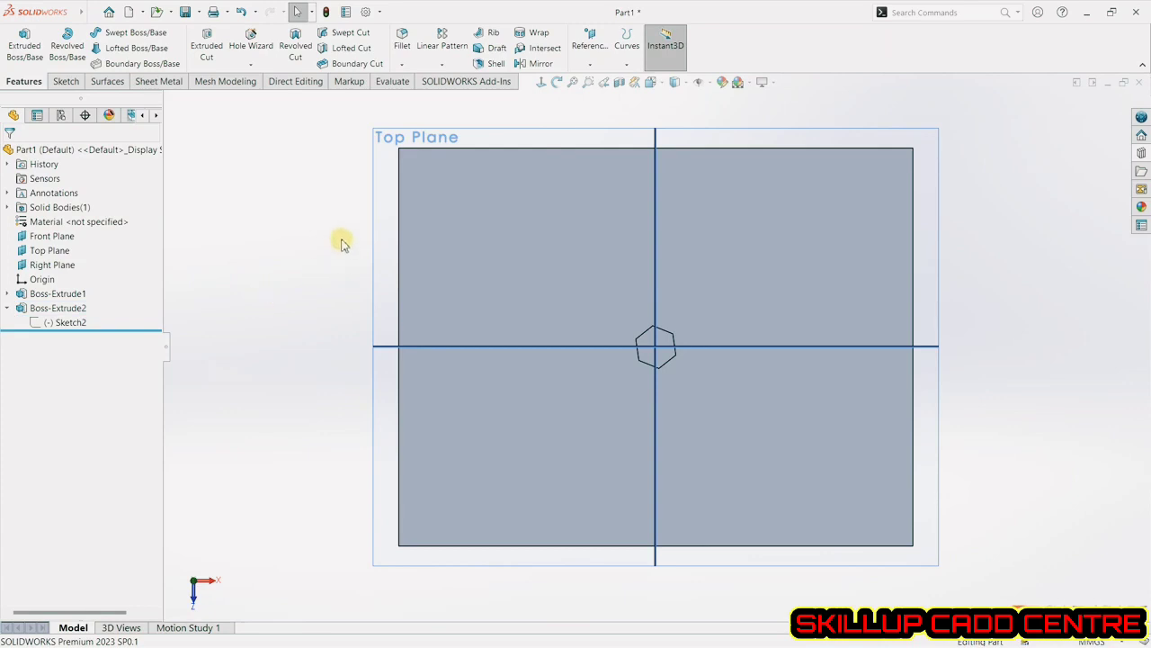
Sketch a circle of about 36 mm radius centred on the origin on the plate's upper face and exit the sketch.
left_click(70, 84)
left_click(17, 43)
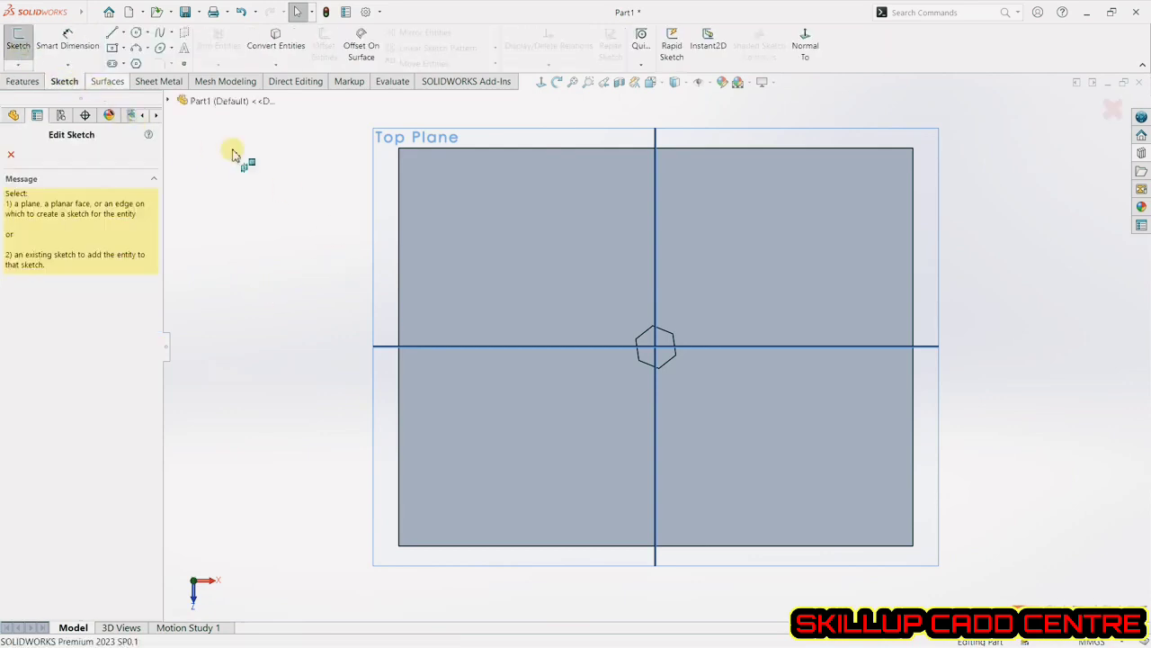
left_click(560, 288)
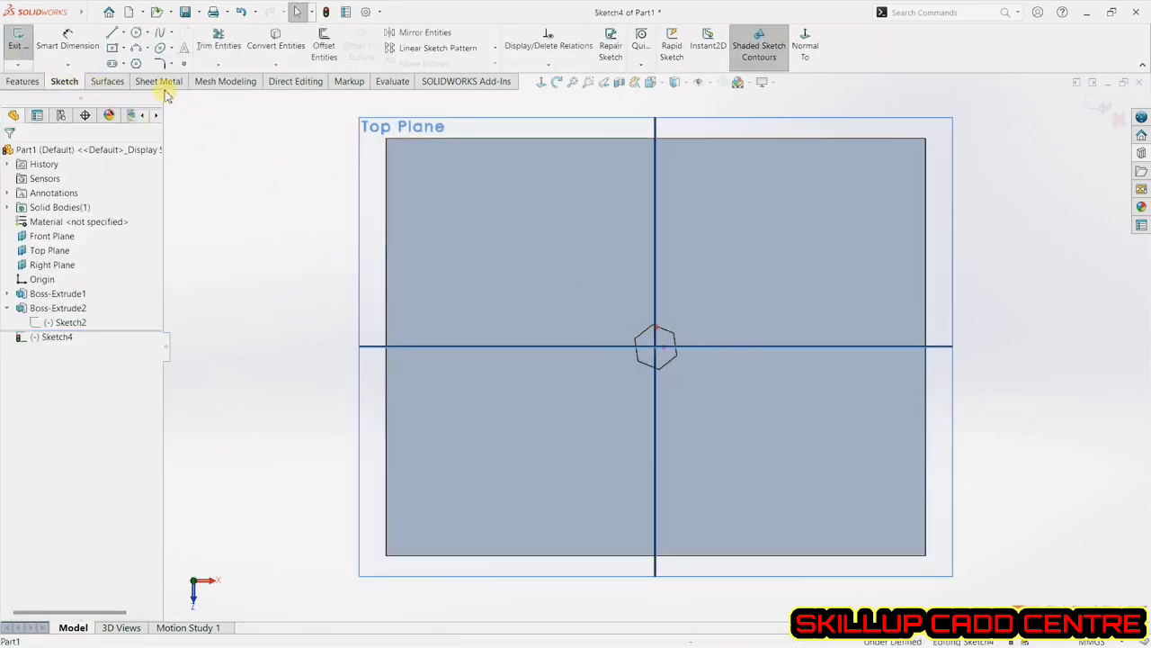
left_click(136, 33)
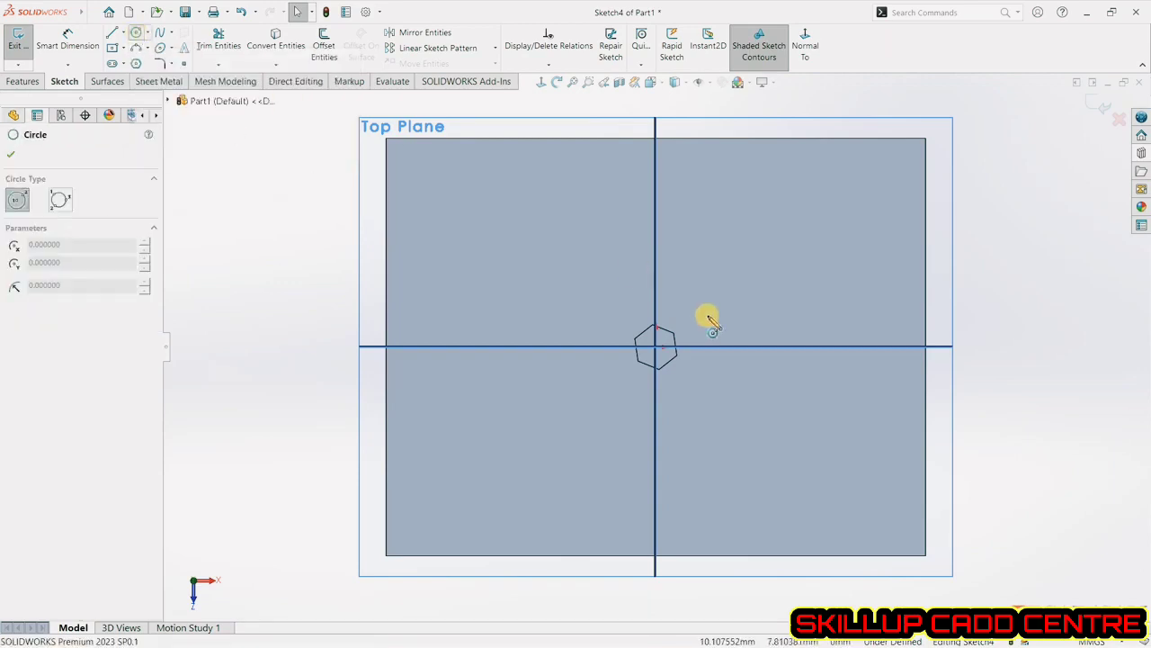
left_click(657, 349)
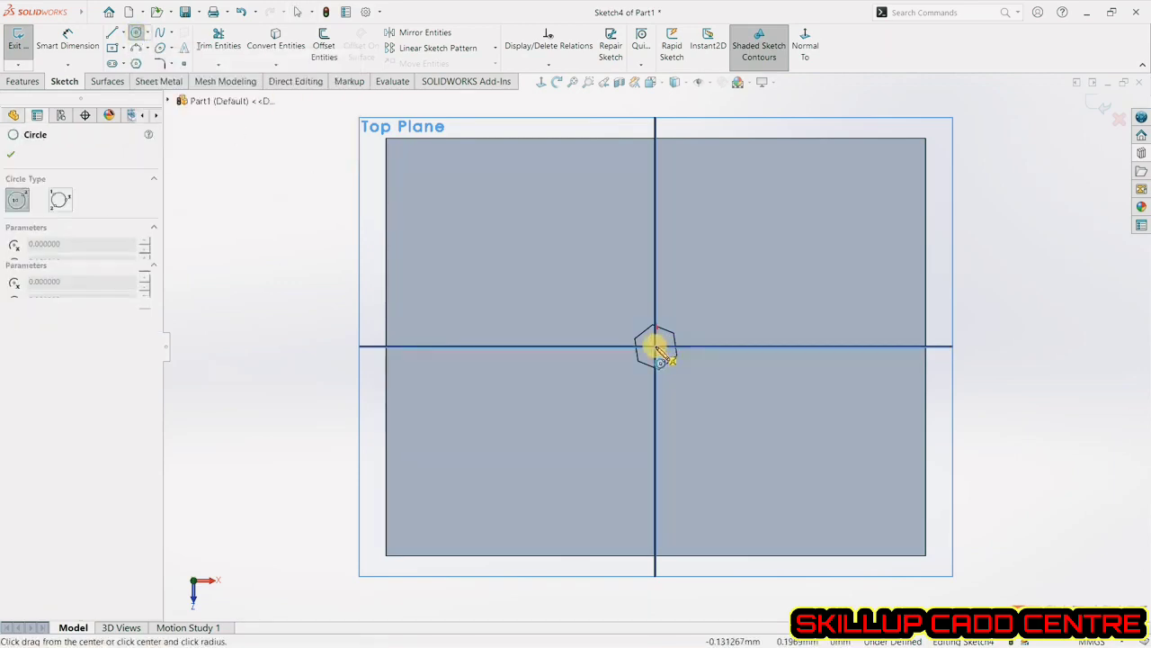
left_click(766, 226)
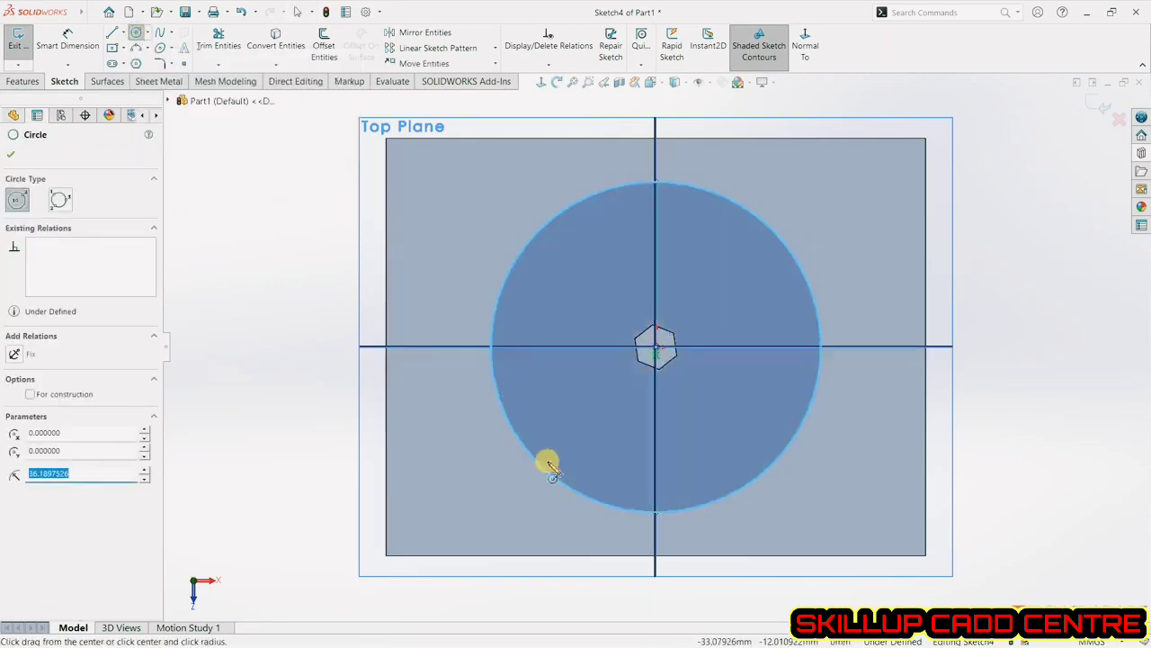
left_click(1099, 110)
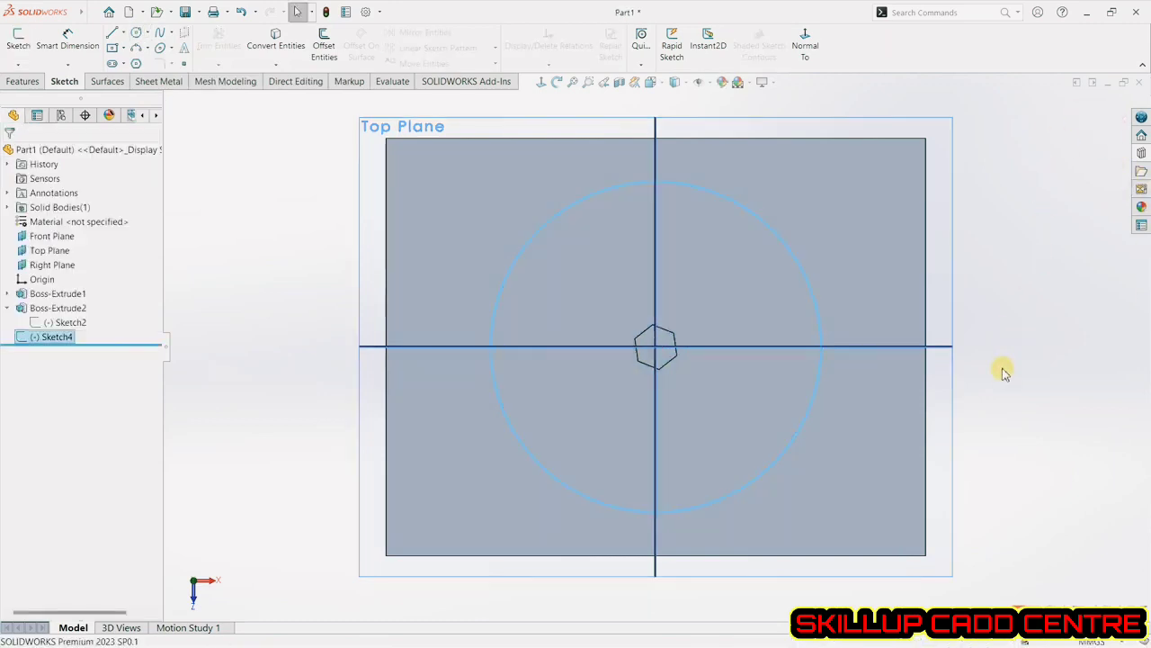
left_click(229, 319)
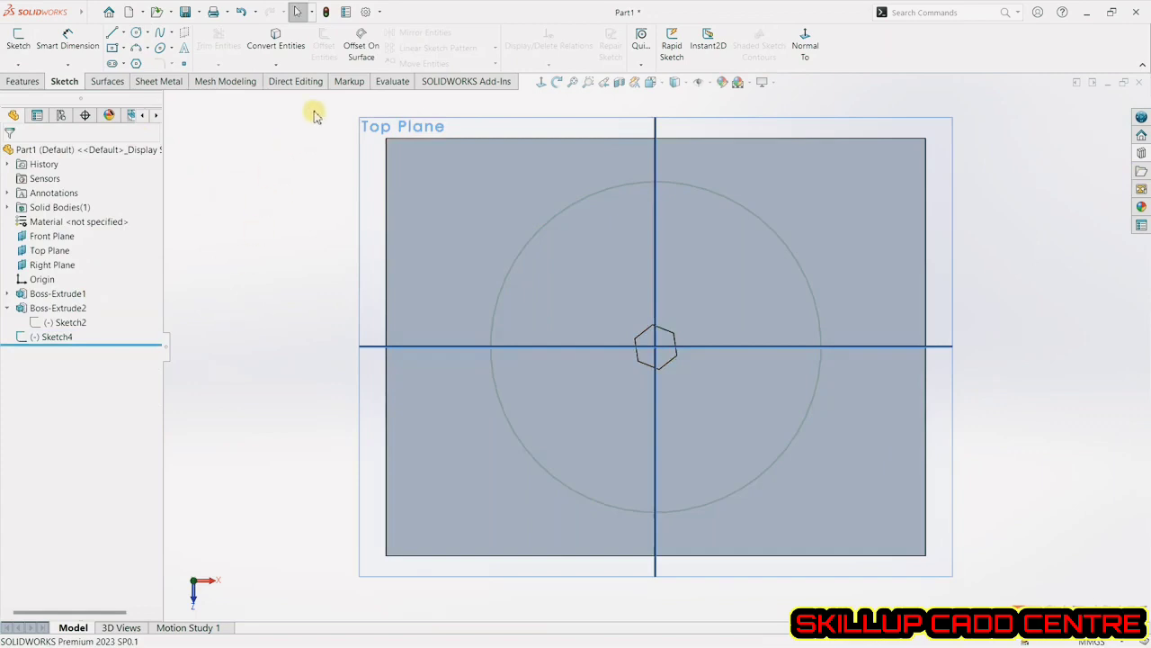
Set up a Fill Pattern of the centred hexagonal boss with the circle sketch as the fill boundary.
left_click(58, 308)
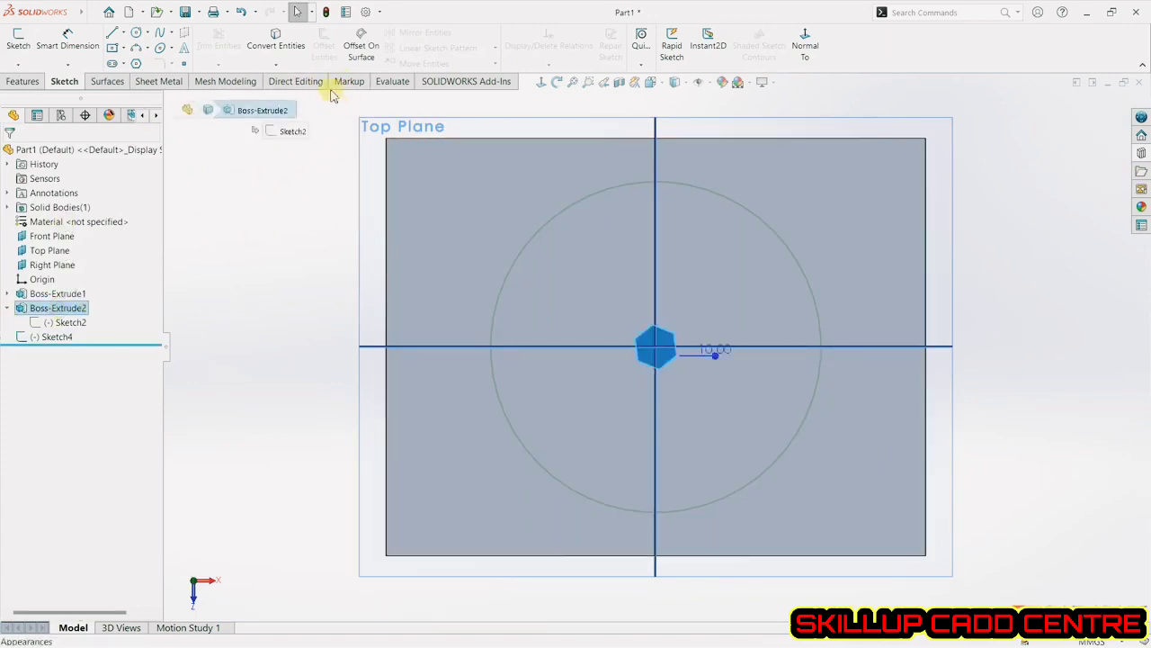
left_click(23, 81)
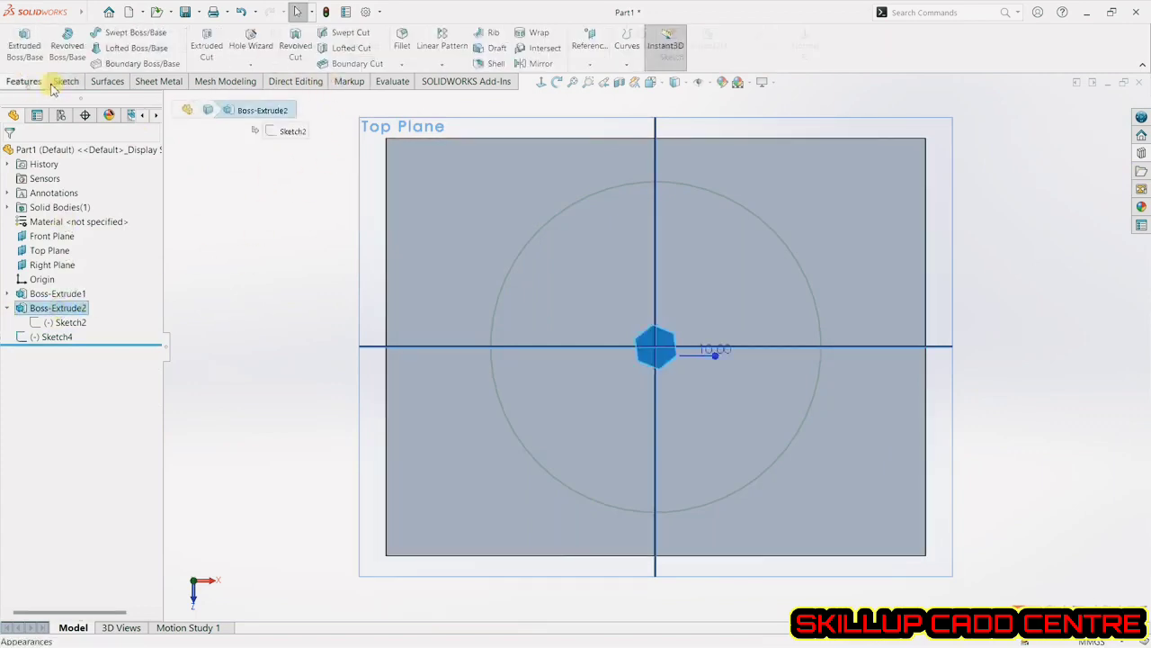
left_click(440, 67)
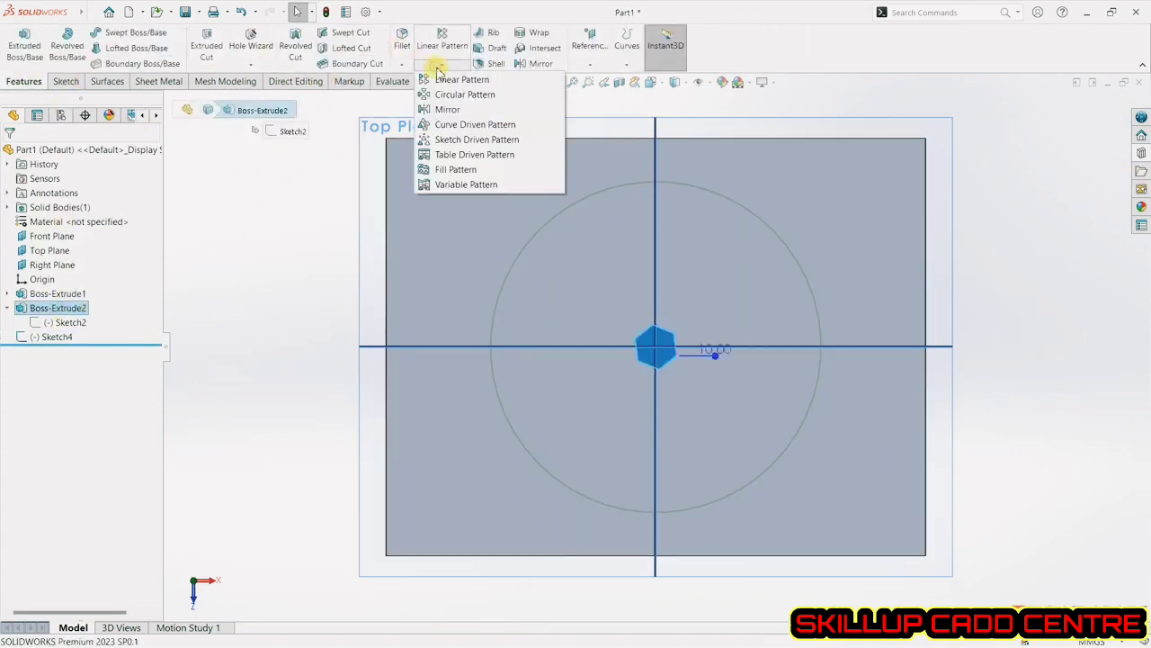
left_click(454, 174)
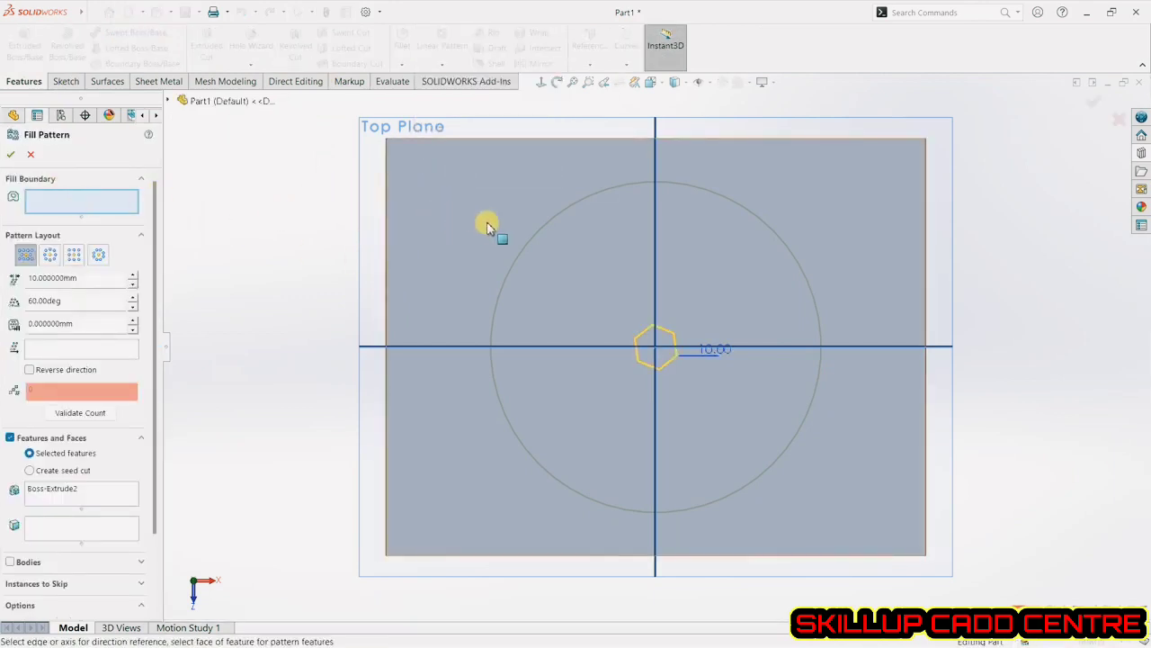
left_click(530, 241)
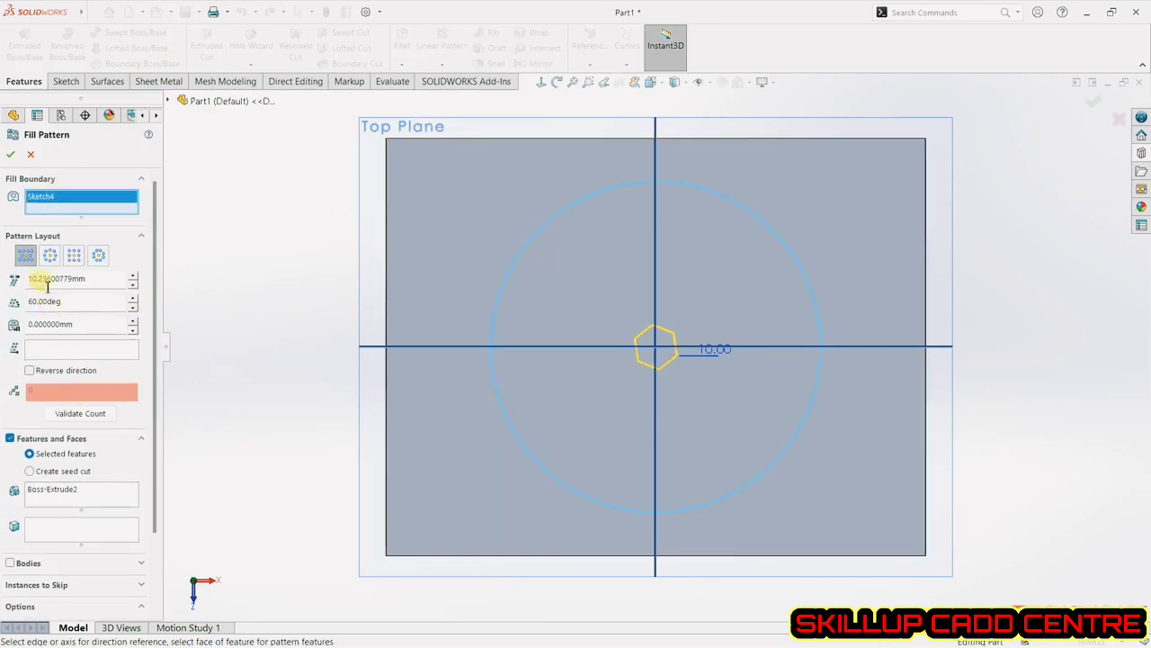
Try the circular and square layouts, adding the plate's upper face to the fill boundary and removing it to leave only the circle sketch.
left_click(49, 256)
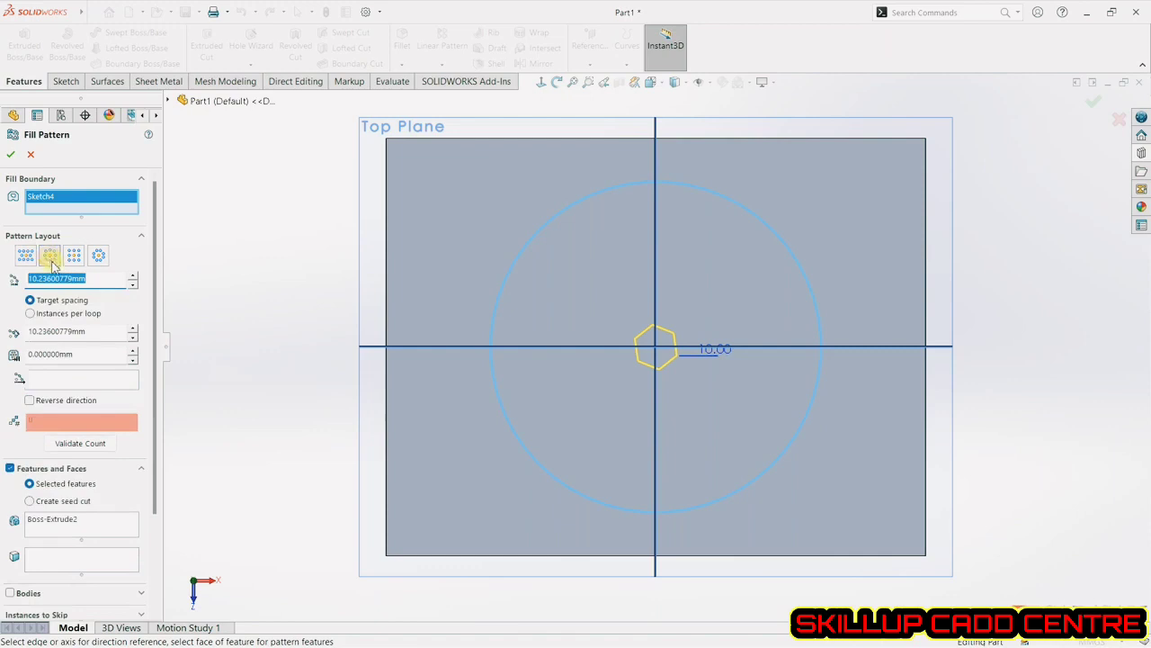
left_click(77, 521)
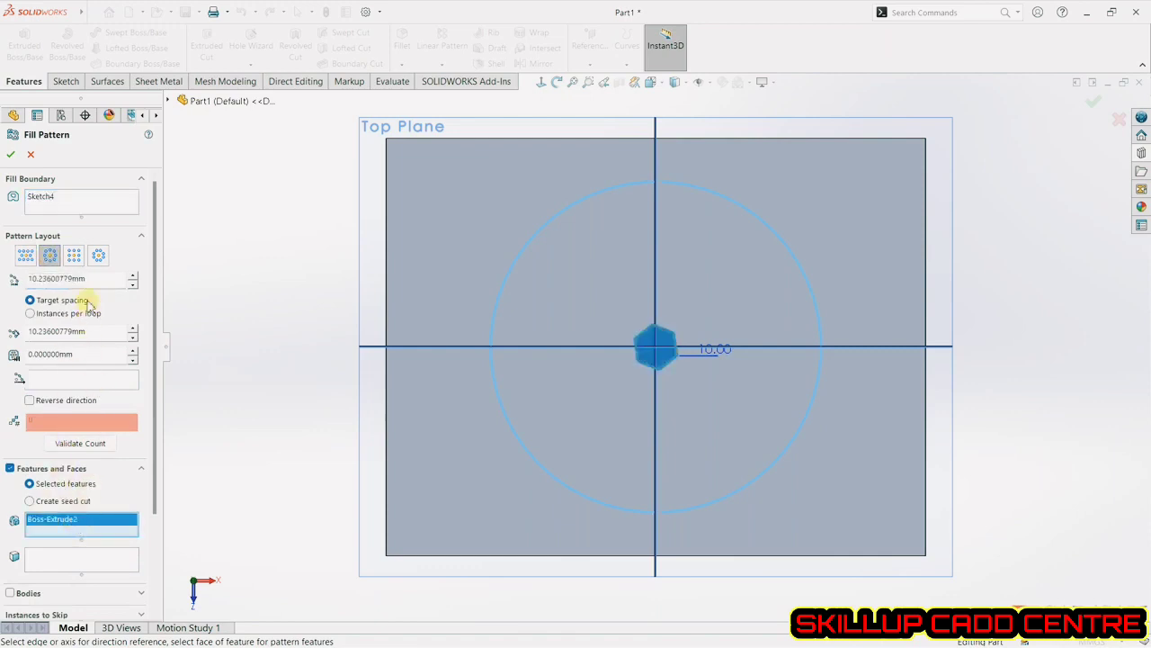
left_click(74, 255)
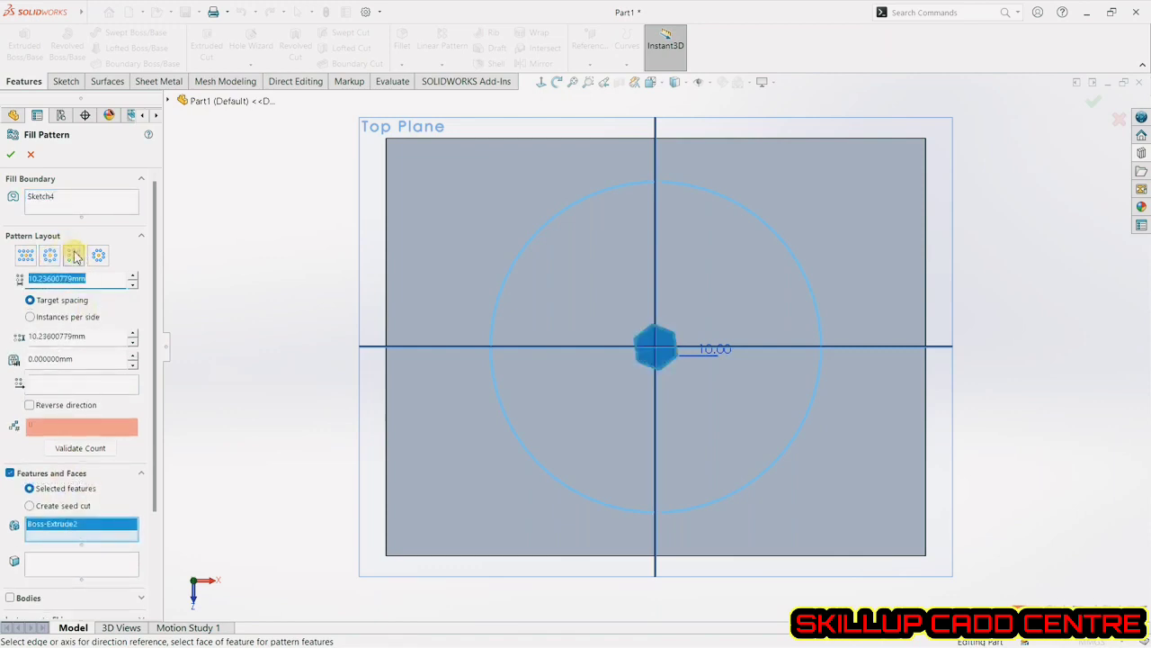
scroll(115, 438, "down", 3)
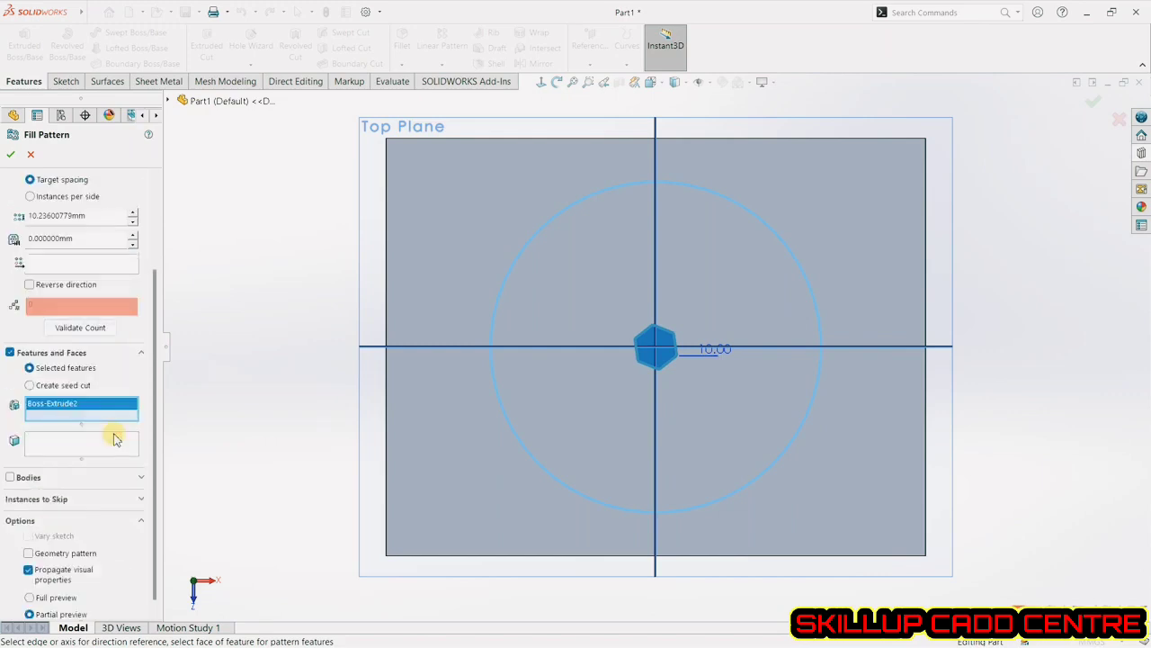
scroll(114, 396, "up", 3)
left_click(48, 208)
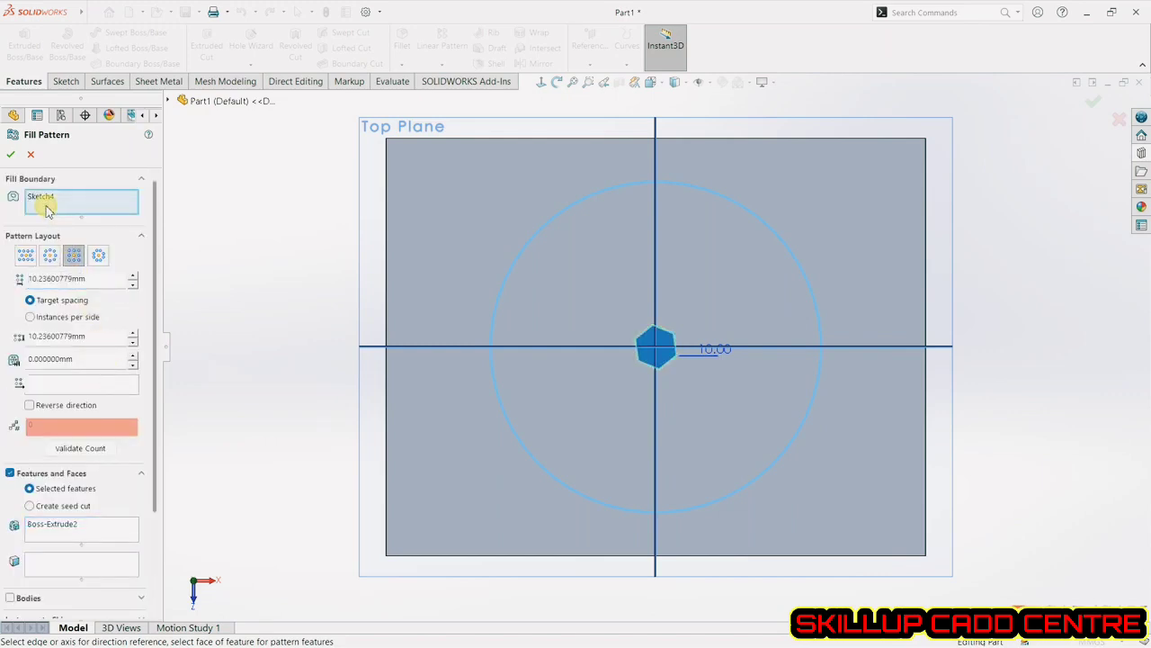
left_click(427, 392)
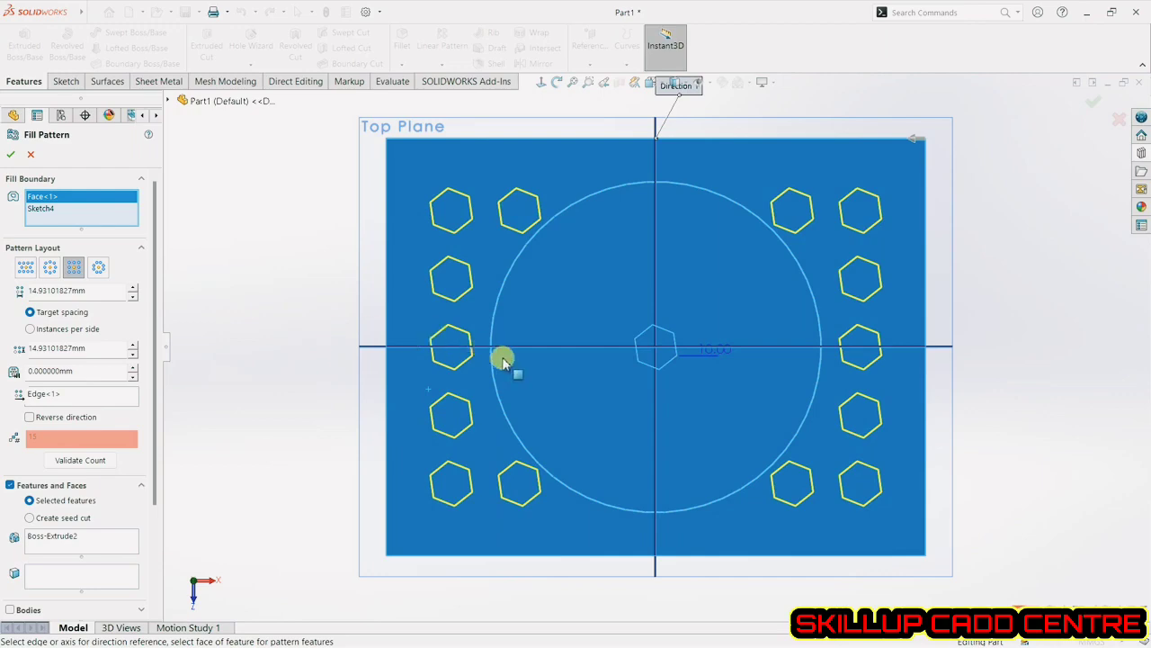
left_click(525, 372)
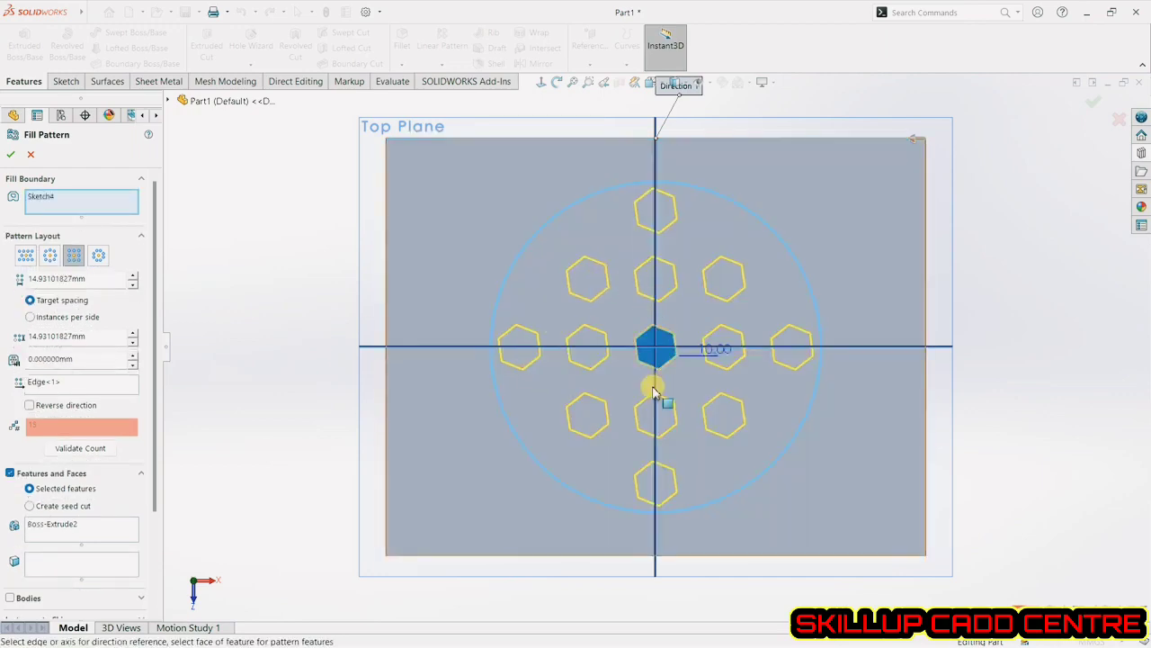
Compare the circular, perforation, square and polygon layouts inside the circle boundary and cancel the Fill Pattern.
mouse_move(656, 386)
middle_mouse_down()
mouse_move(630, 334)
mouse_move(656, 330)
mouse_move(651, 369)
middle_mouse_up()
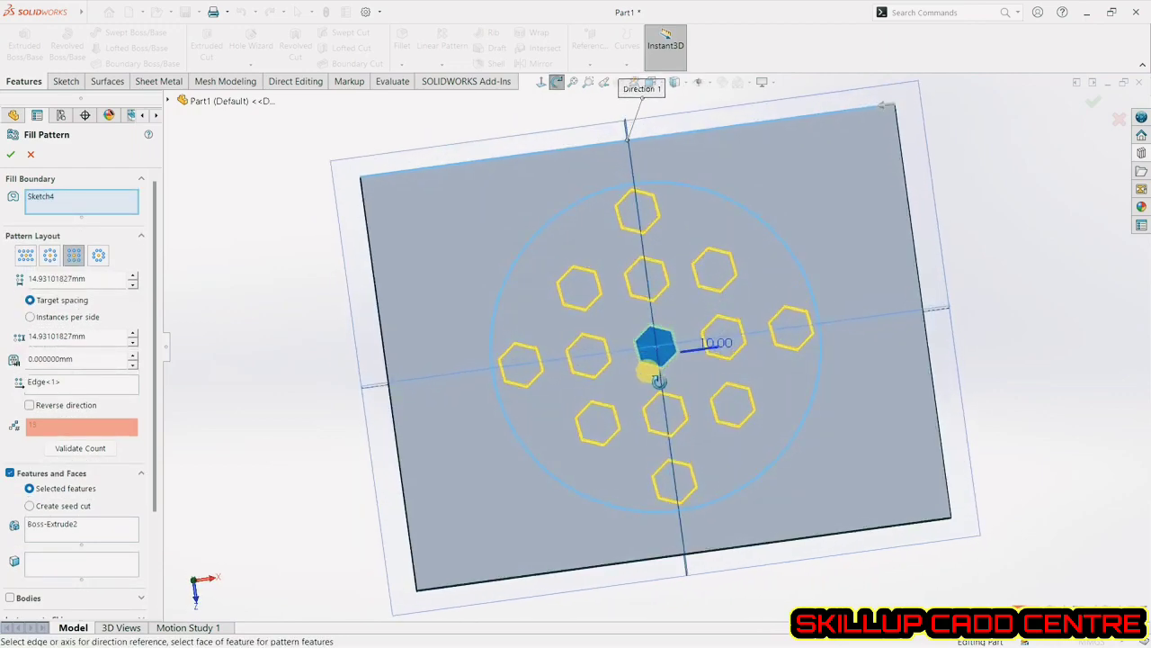
left_click(541, 82)
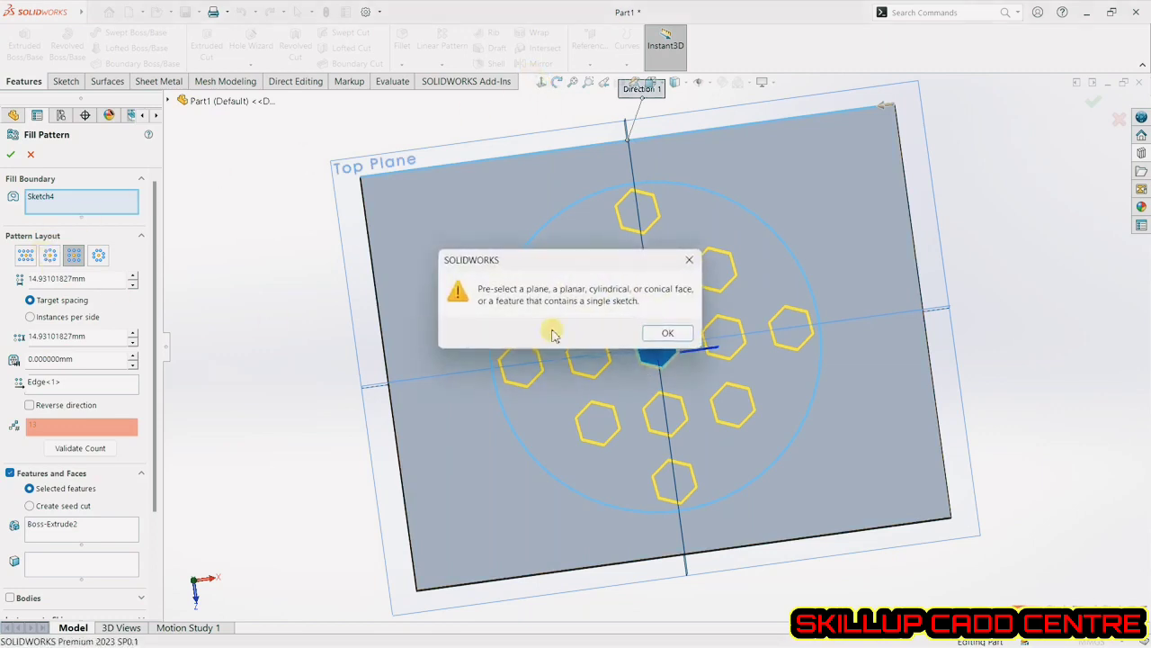
left_click(653, 338)
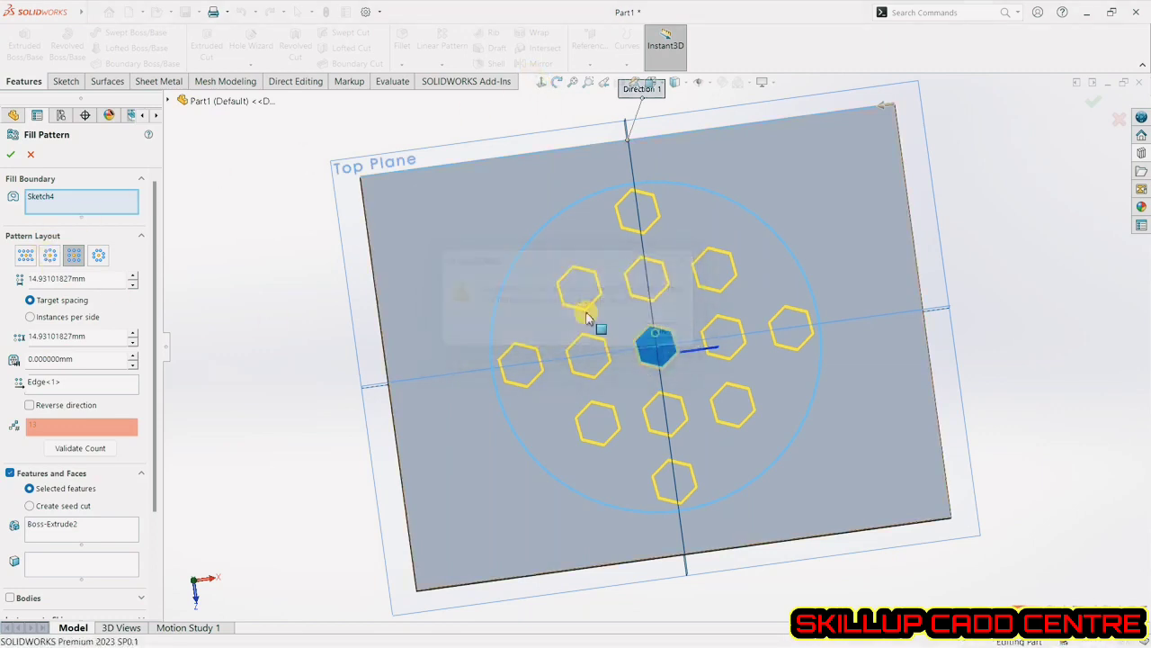
left_click(51, 260)
left_click(27, 257)
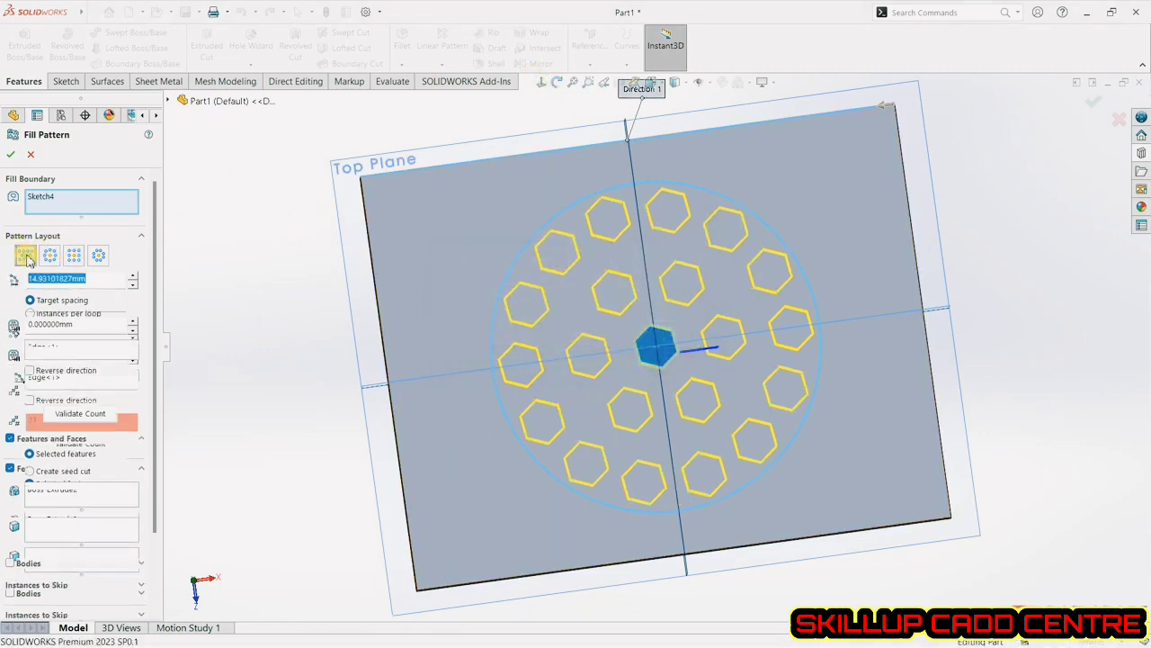
left_click(83, 254)
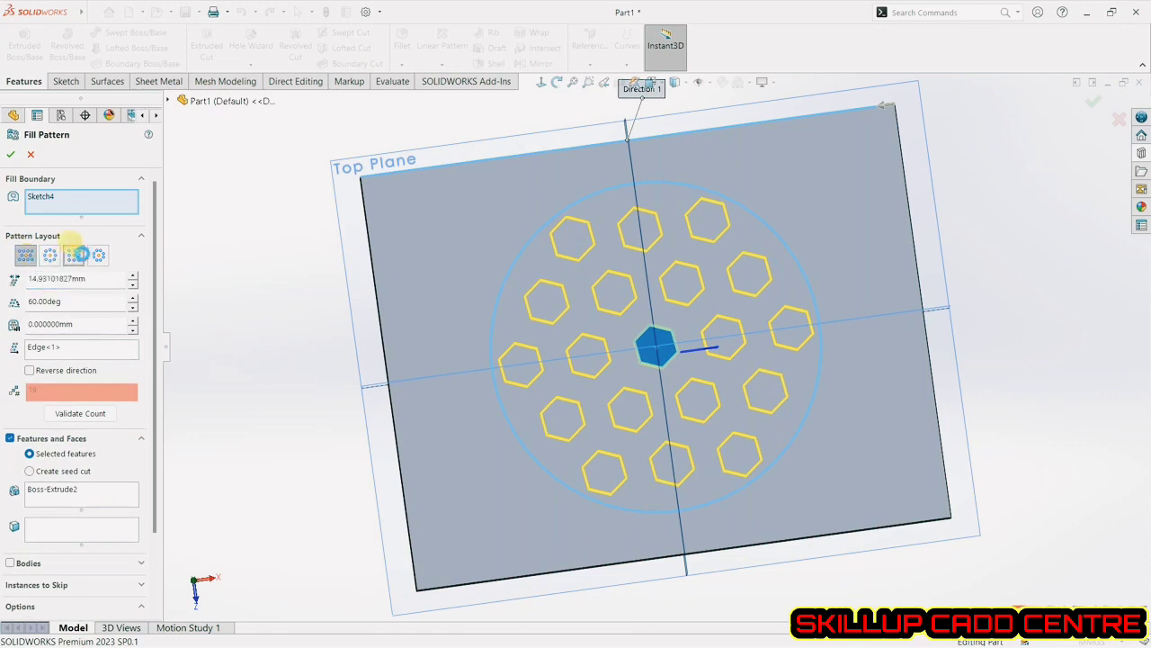
left_click(99, 256)
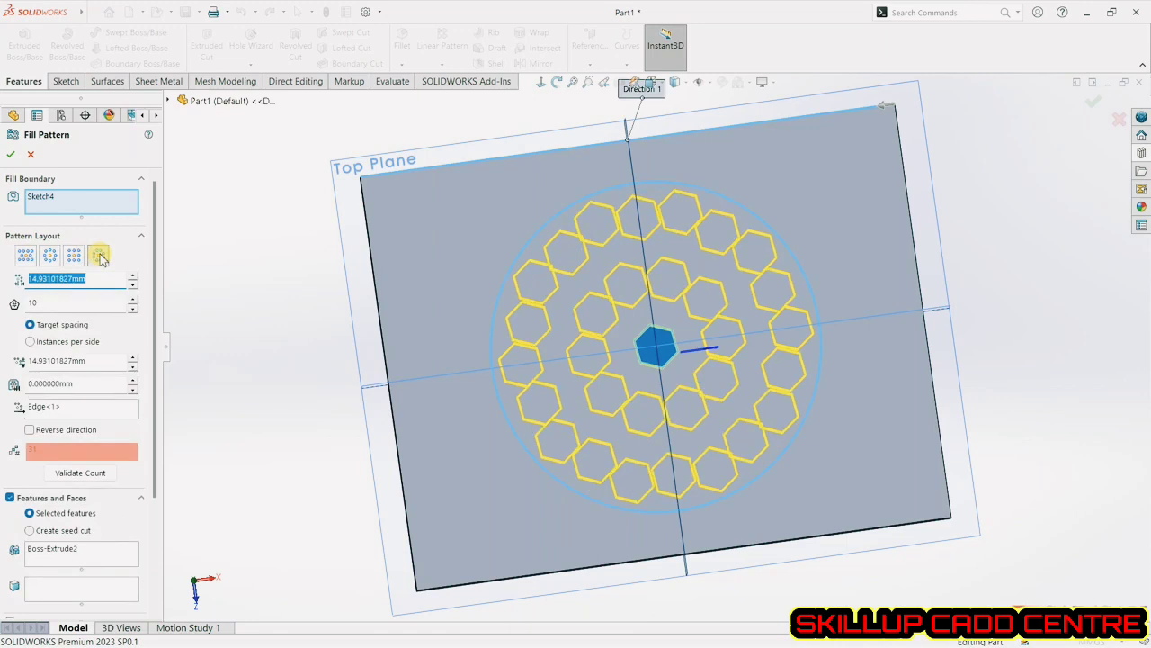
key("Escape")
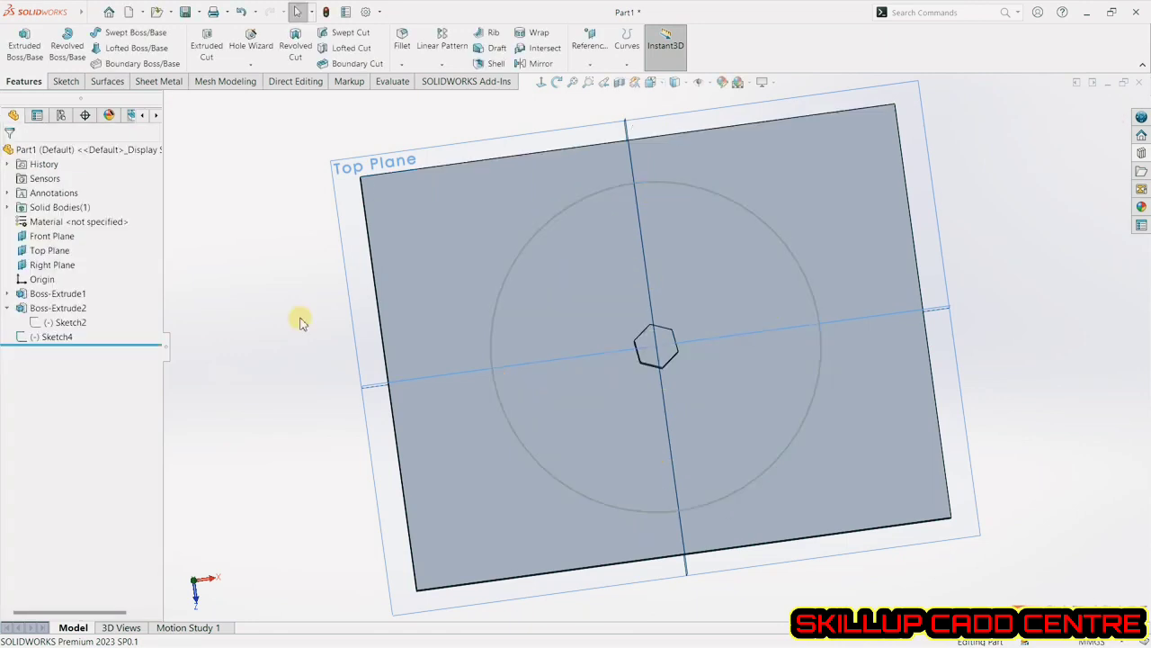
Delete the hexagonal boss extrusion while keeping its hexagon sketch.
middle_click_drag(338, 390, 317, 338)
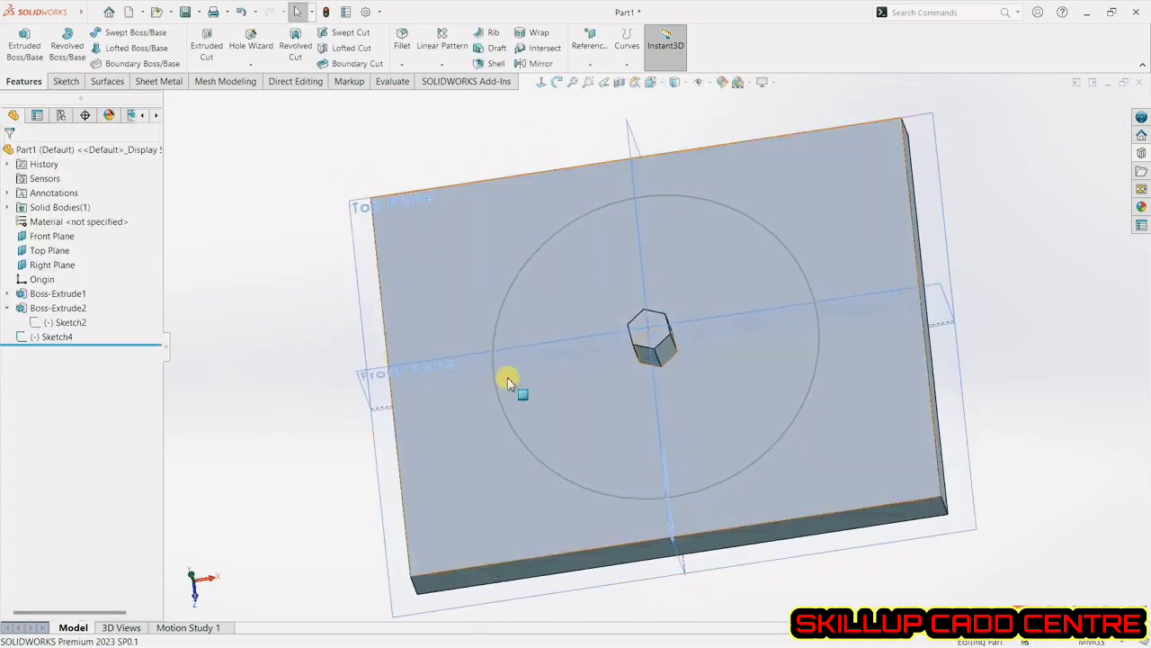
left_click(52, 308)
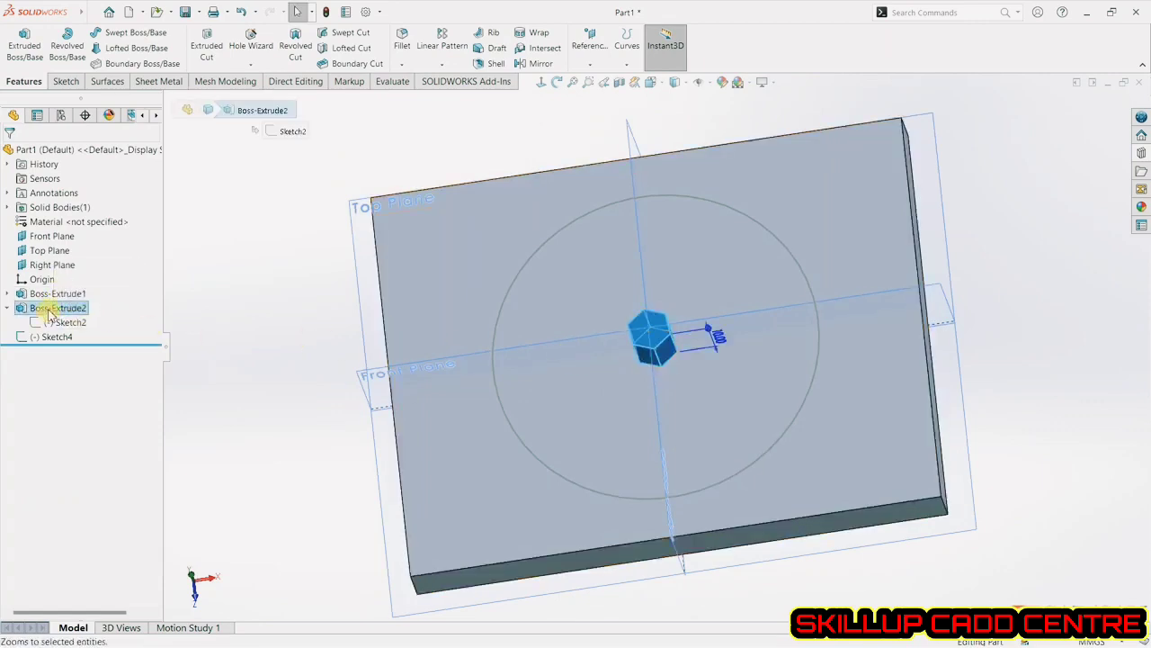
right_click(50, 311)
left_click(65, 369)
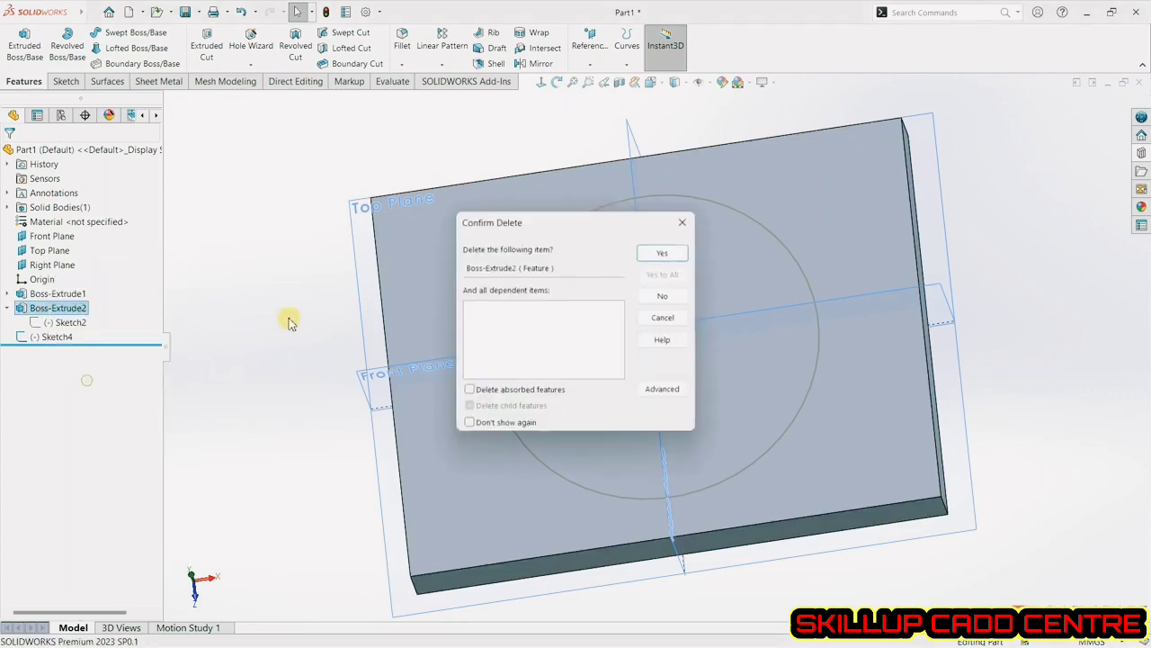
left_click(661, 256)
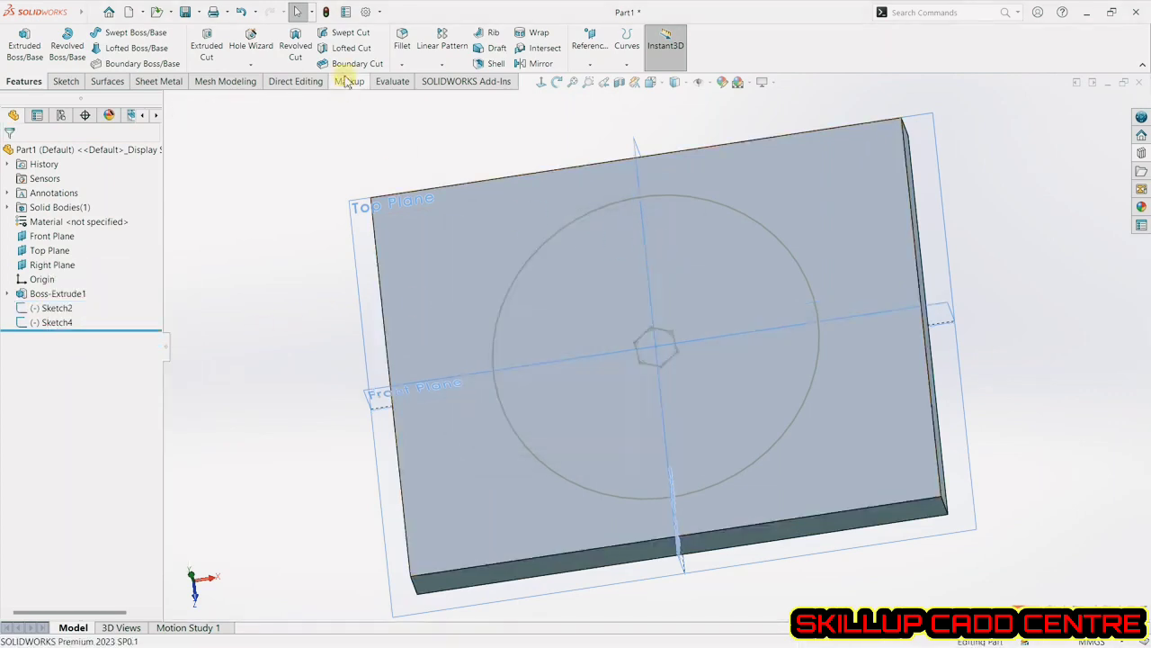
Cut-extrude the hexagon sketch into the plate with a Blind depth of 10 mm.
left_click(218, 58)
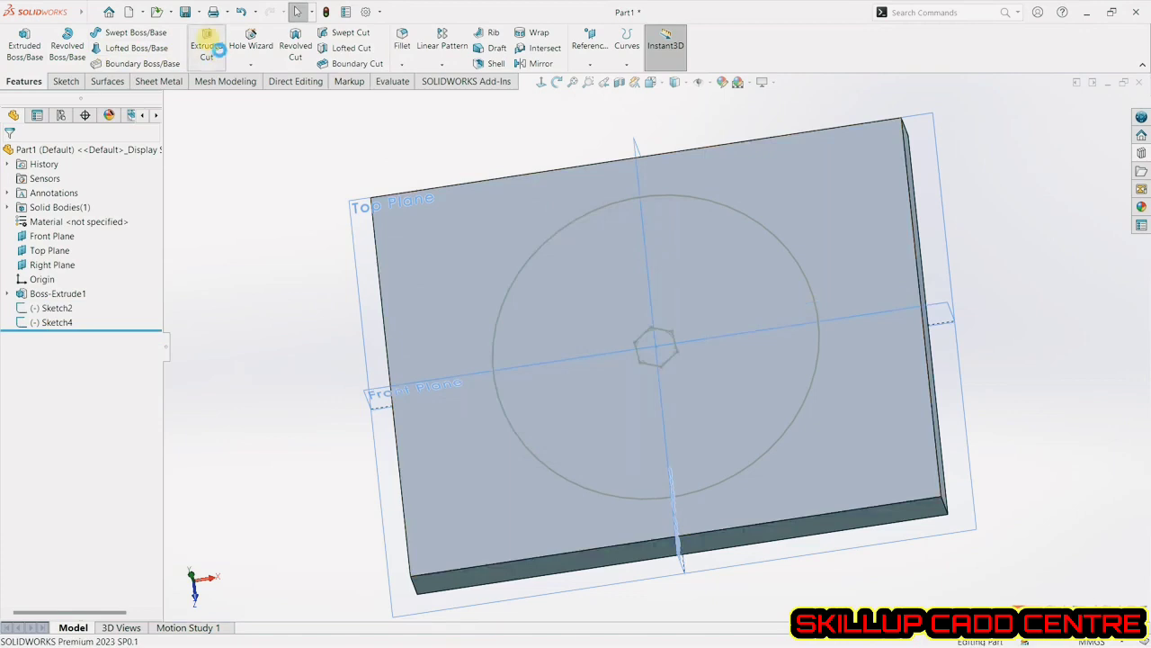
left_click(645, 330)
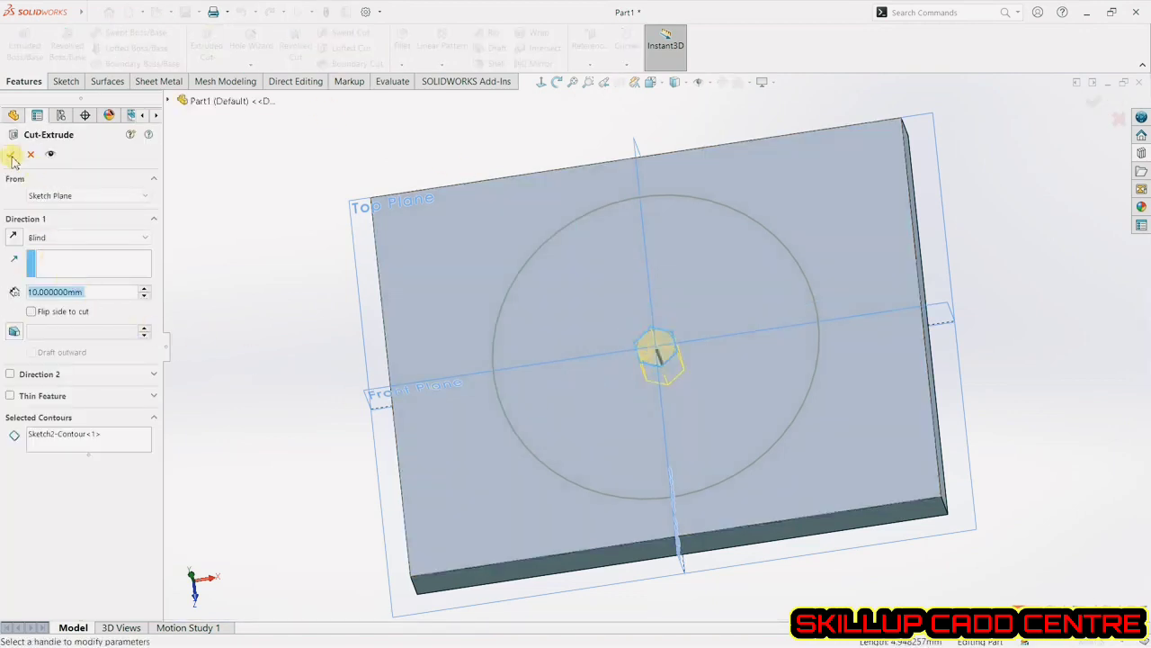
left_click(12, 156)
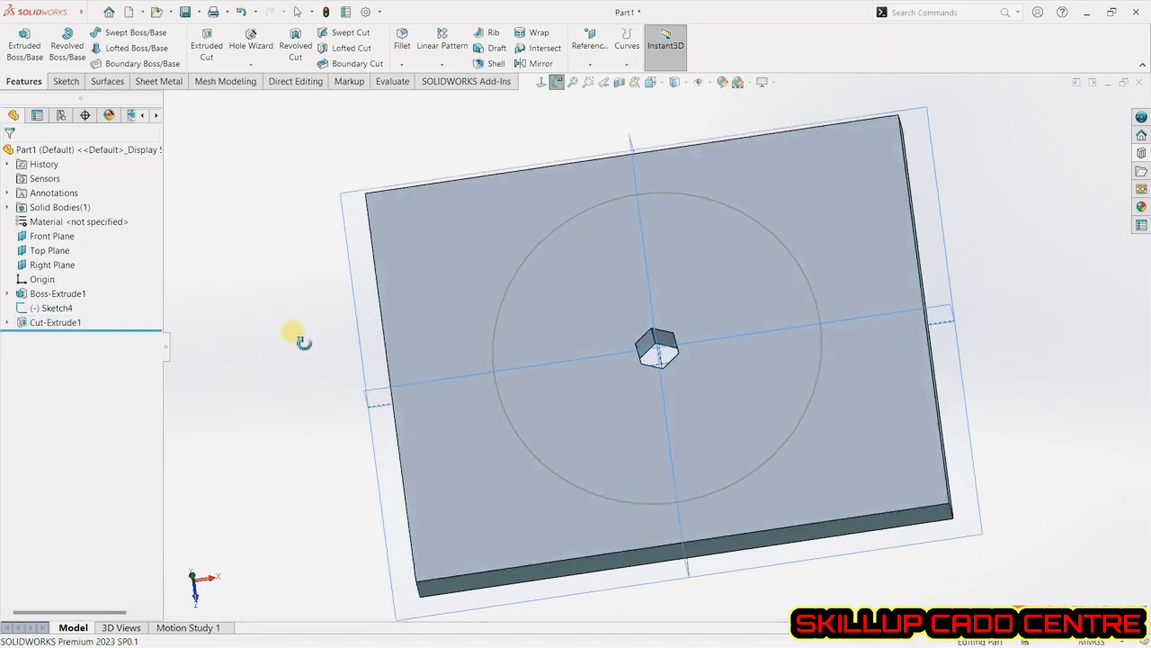
middle_click_drag(304, 342, 303, 367)
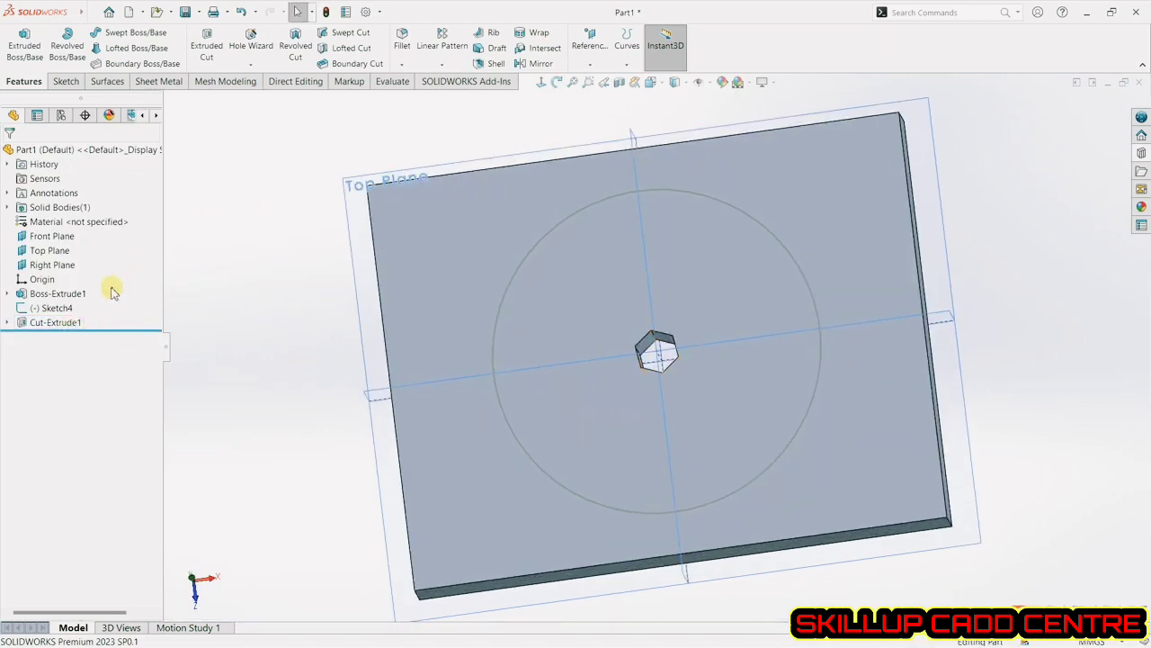
Start a Fill Pattern of the hexagonal cut with the circle sketch as its fill boundary.
left_click(74, 325)
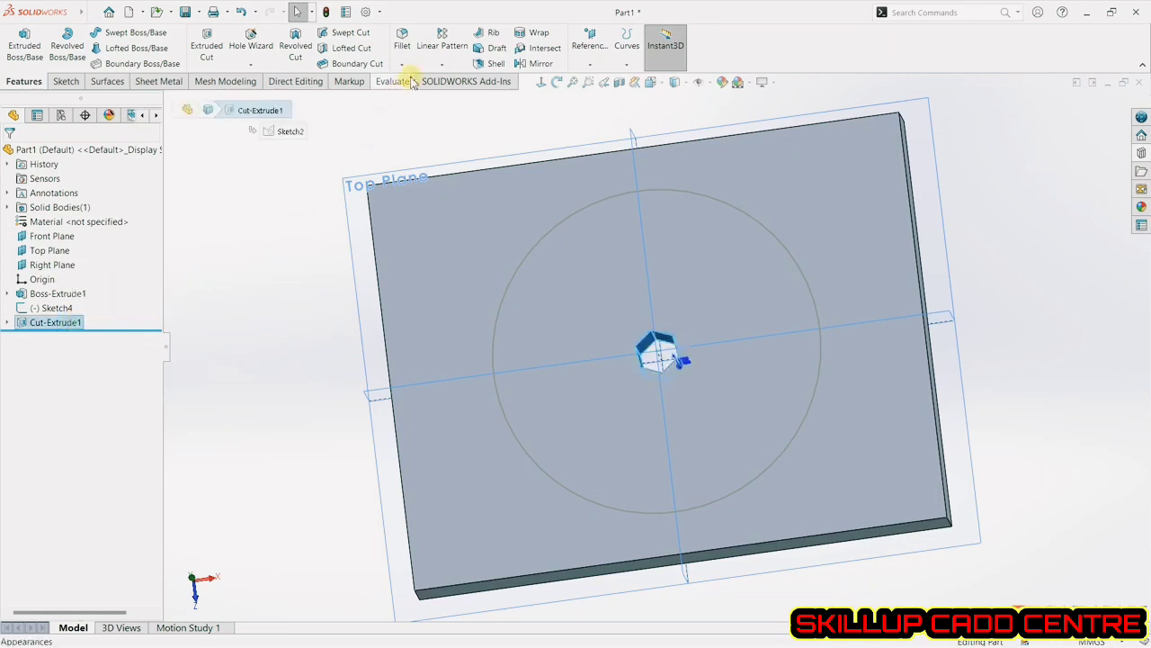
left_click(442, 65)
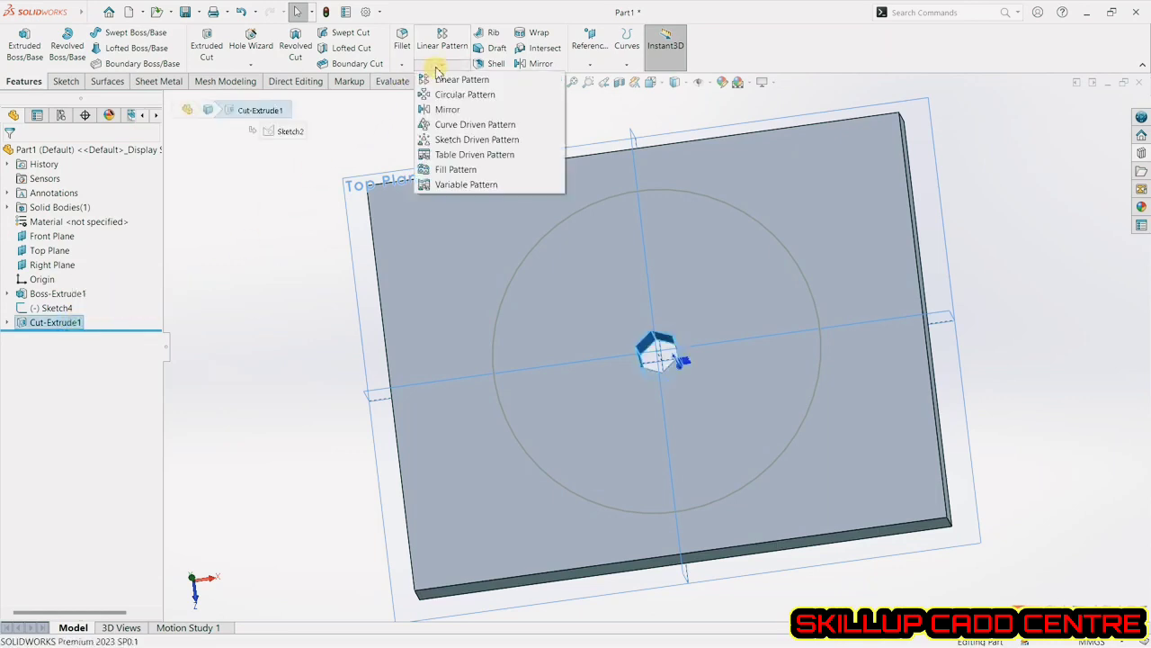
left_click(455, 169)
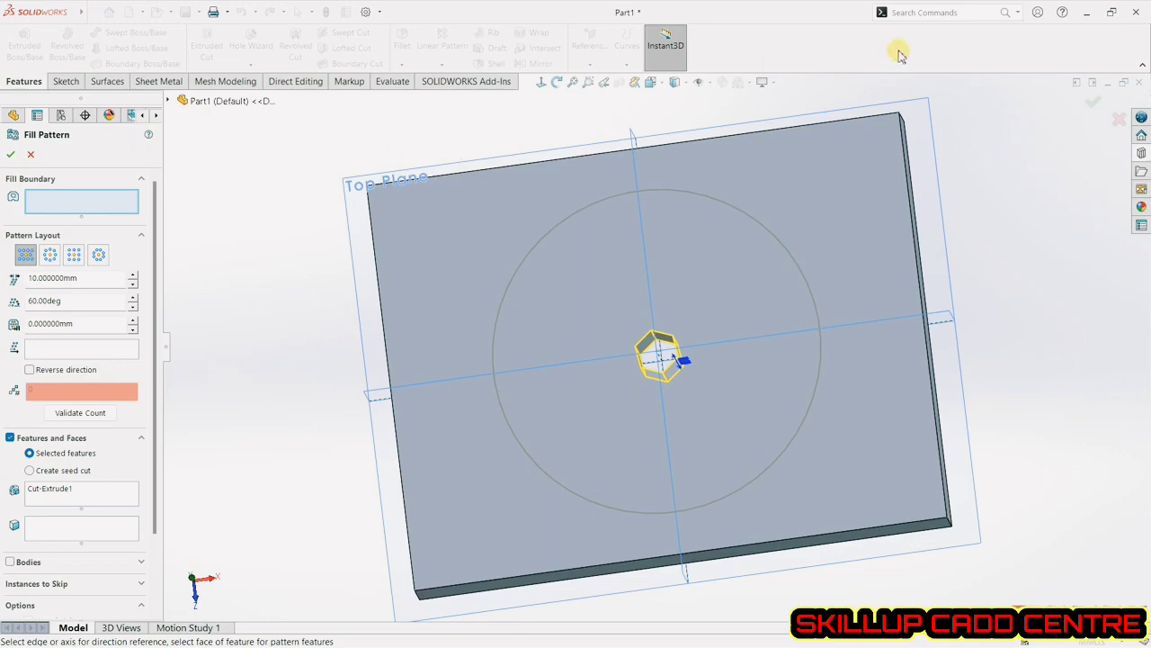
left_click(663, 195)
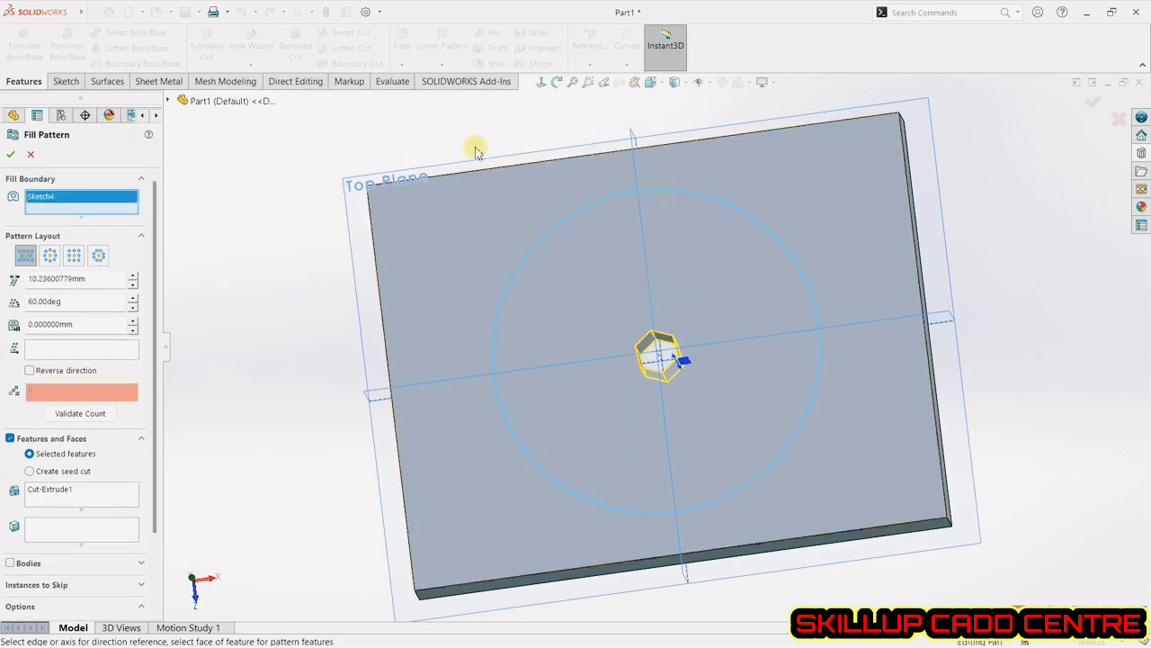
left_click(123, 211)
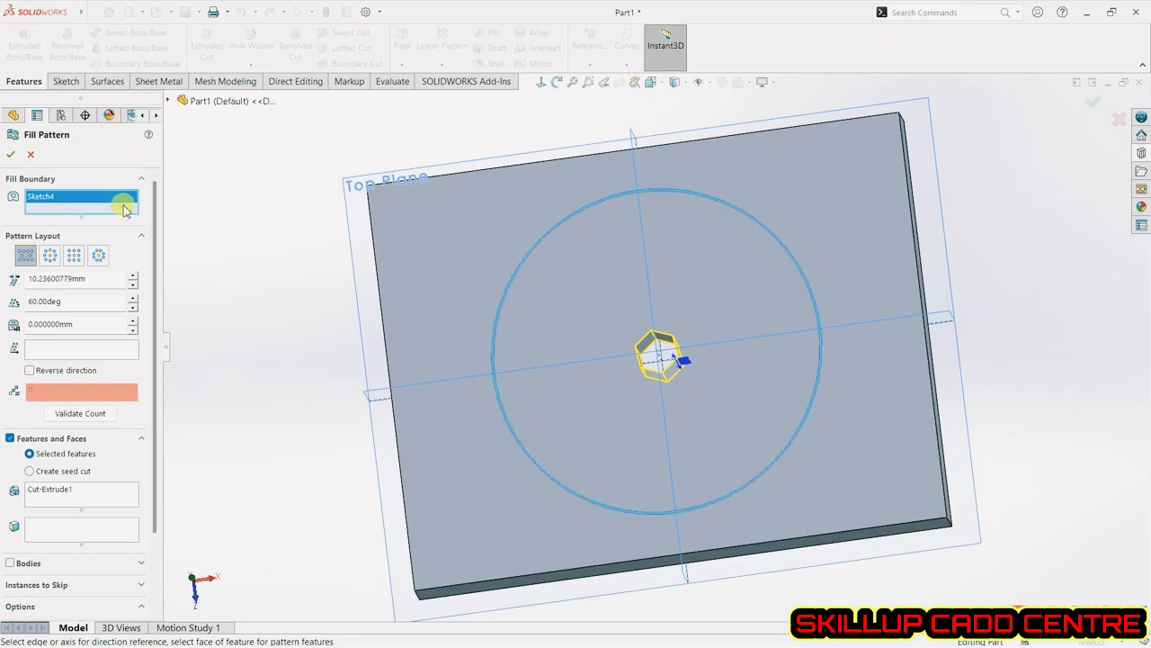
left_click(589, 309)
left_click(553, 322)
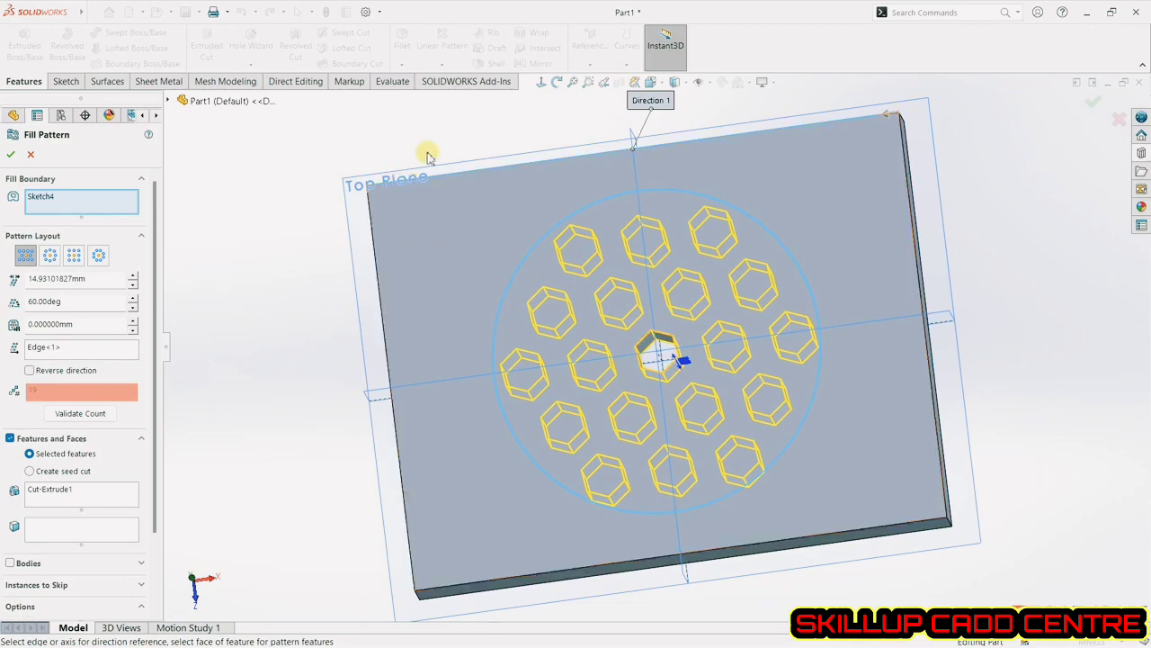
Compare the circular, square and polygon layouts, and complete the hexagonal cut's Fill Pattern with the circular layout at target spacing.
middle_click_drag(427, 154, 267, 221)
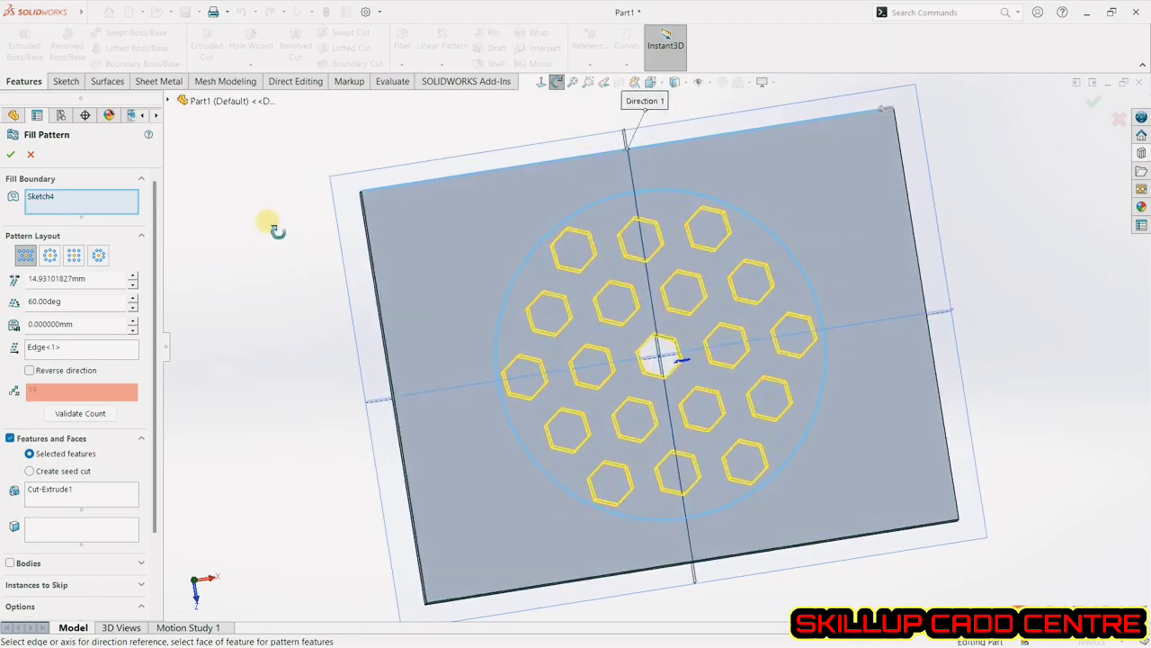
left_click(49, 256)
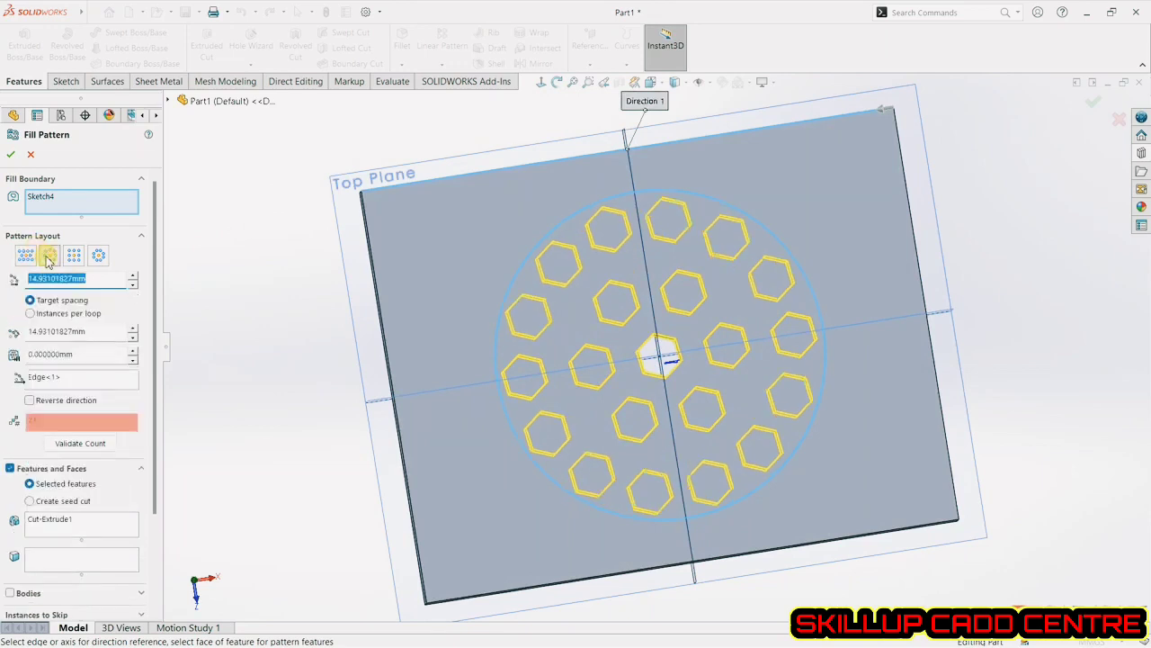
left_click(75, 255)
left_click(99, 256)
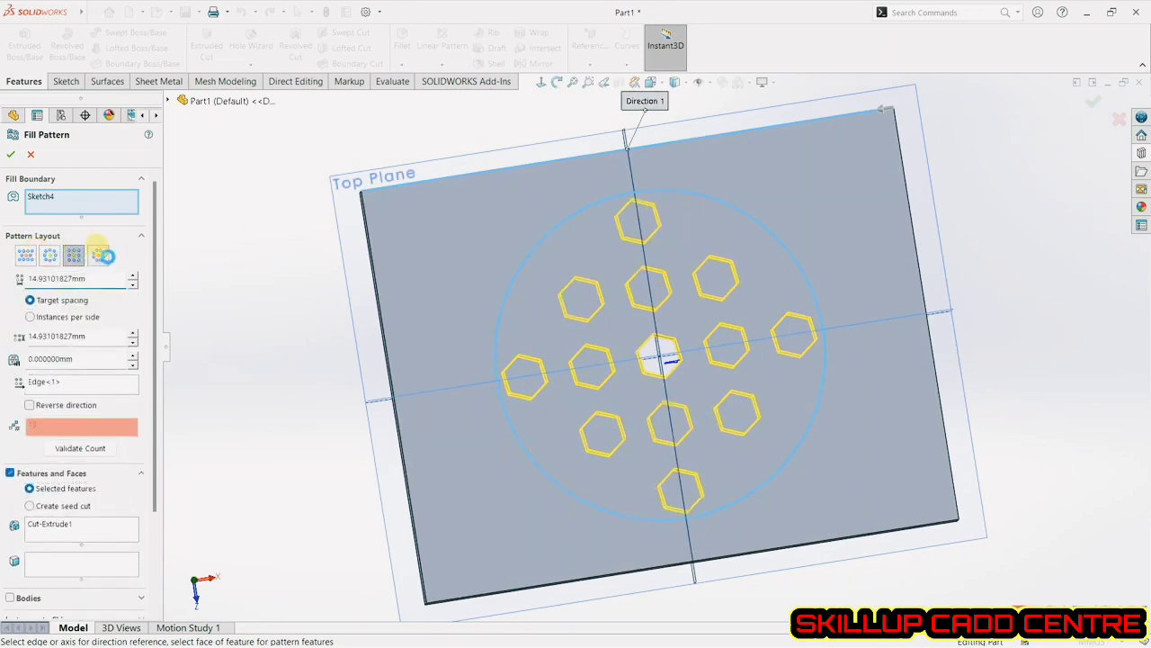
left_click(50, 256)
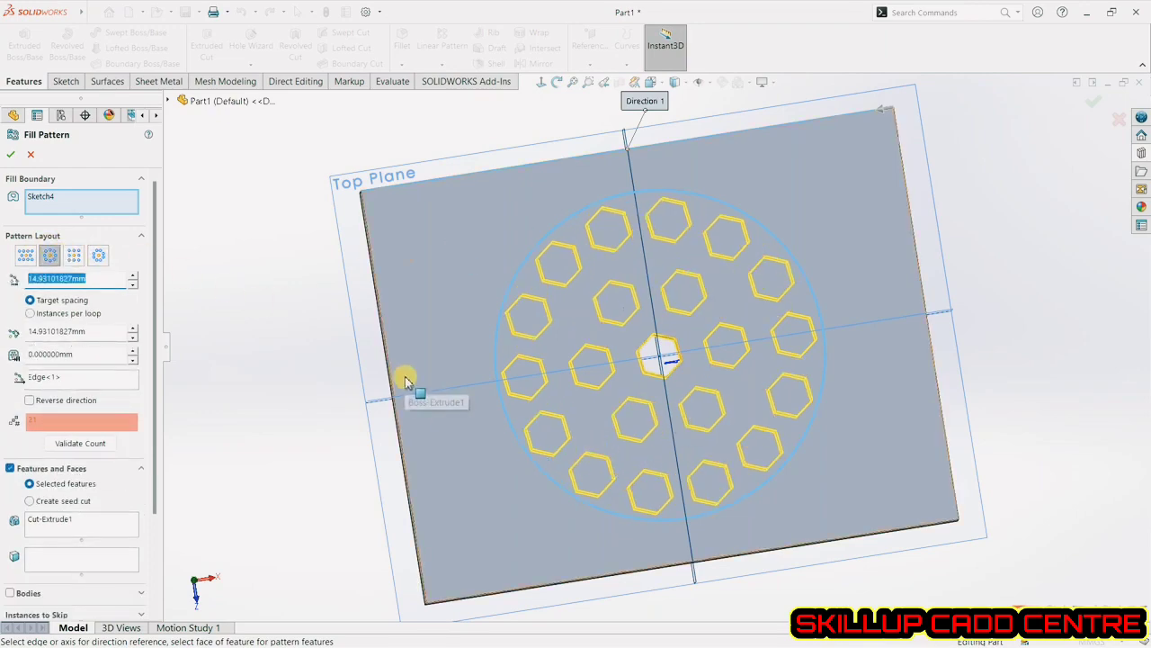
left_click(13, 154)
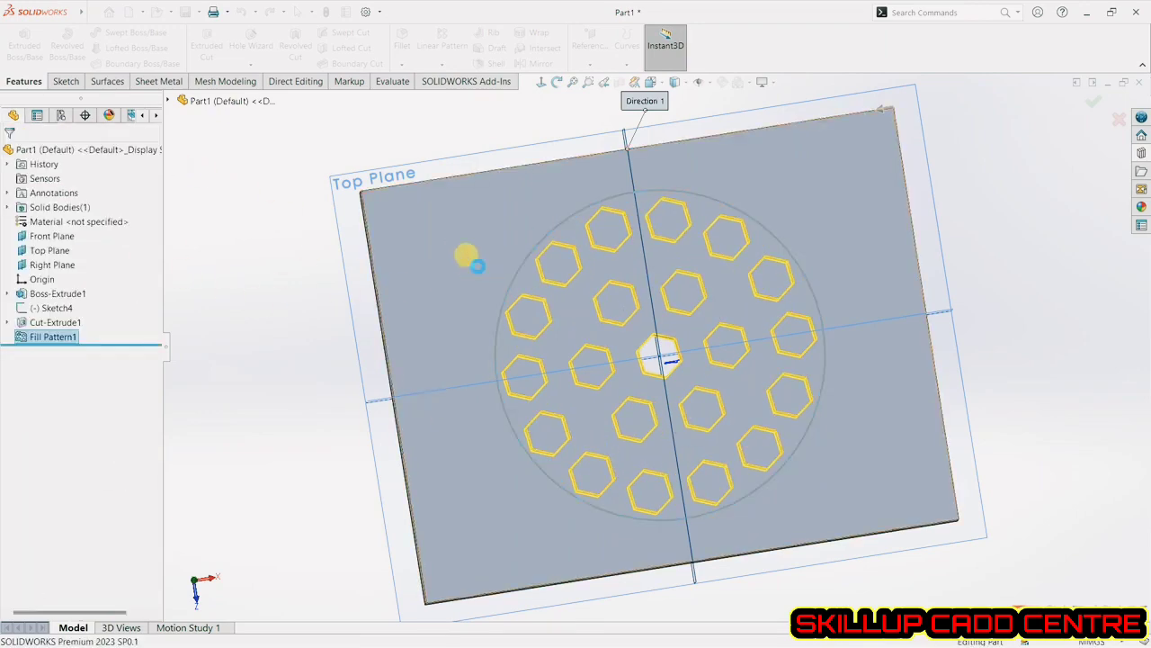
middle_click_drag(650, 378, 608, 333)
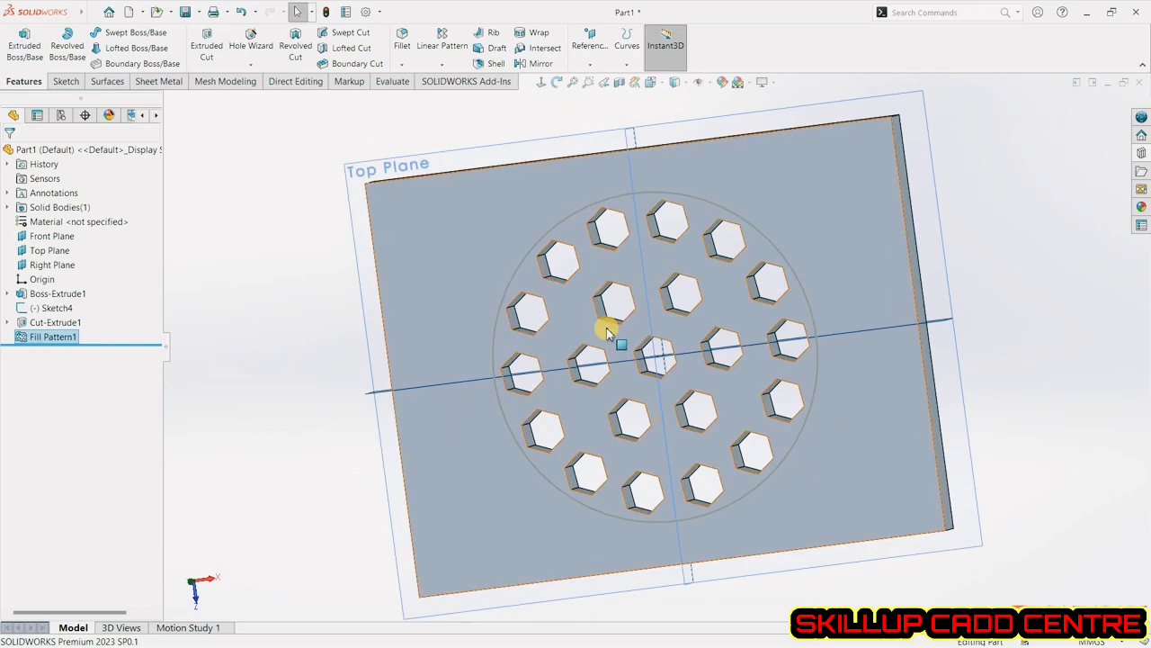
left_click(441, 67)
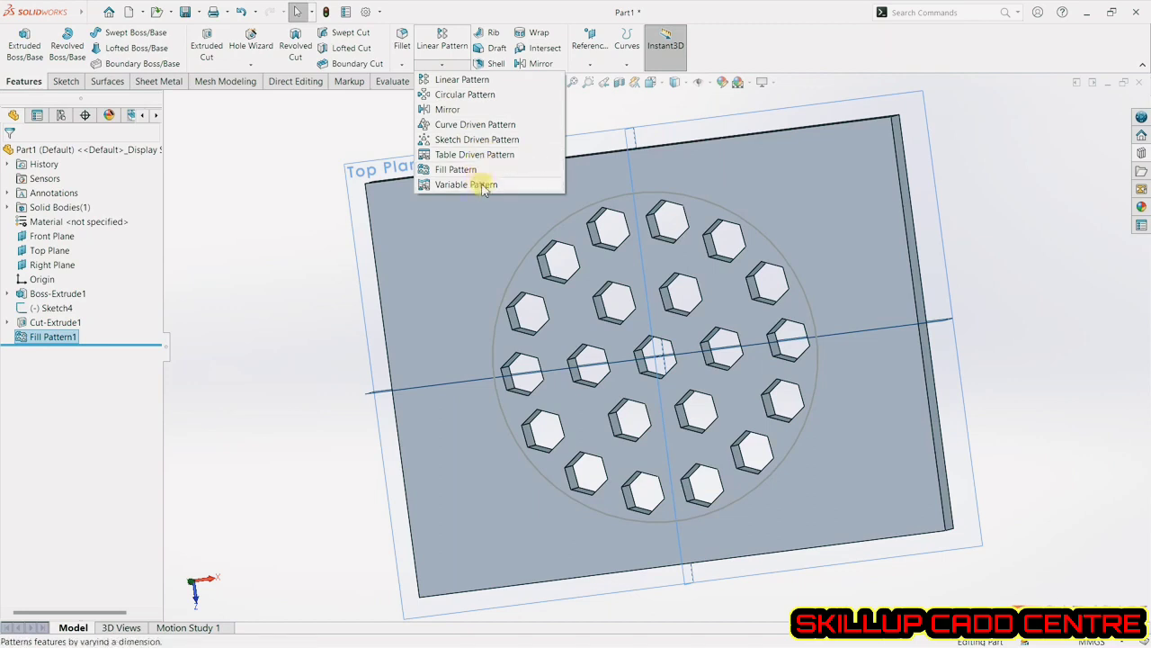
left_click(349, 133)
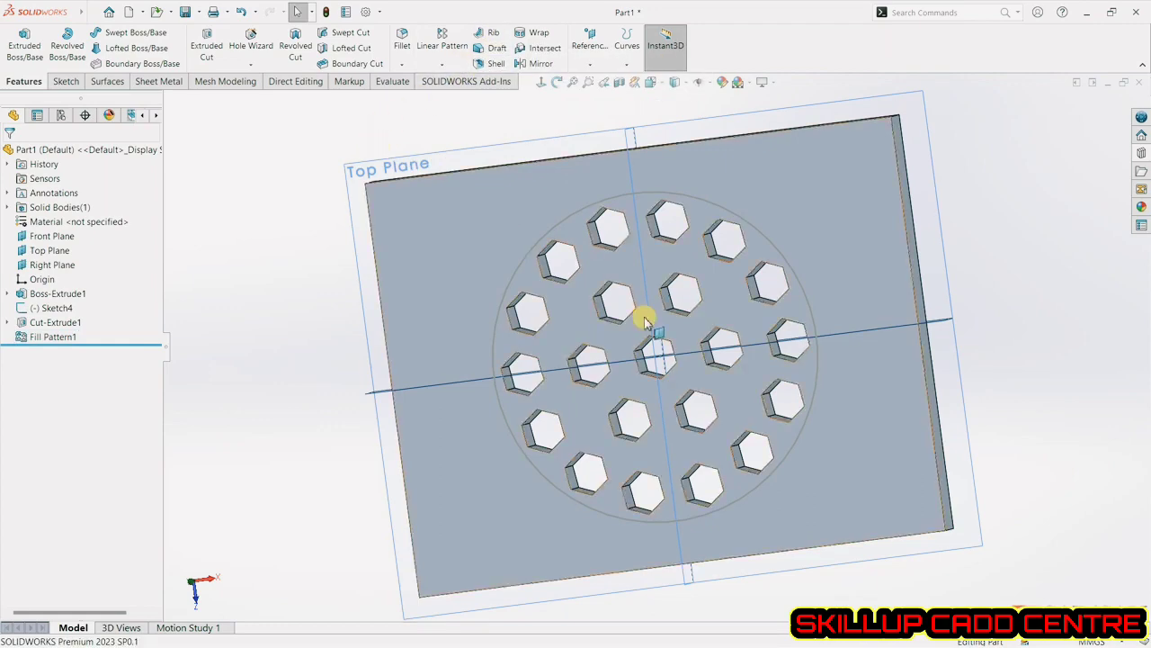
middle_click_drag(642, 318, 364, 232)
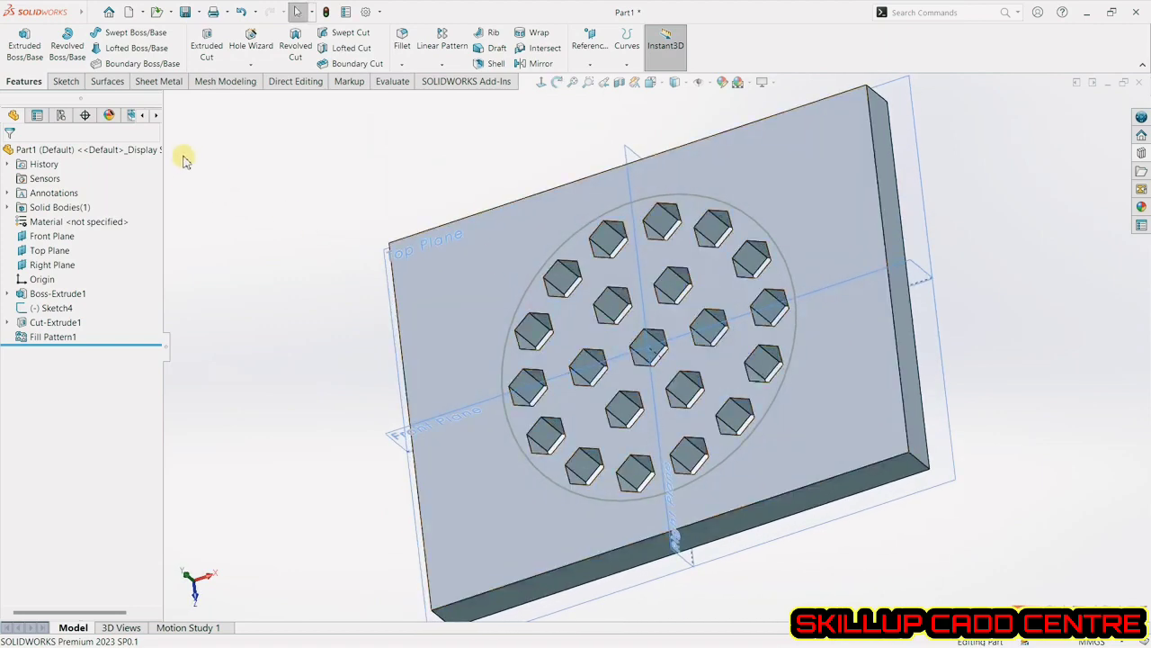
Delete the fill pattern and the hexagonal cut extrusion, keeping the hexagon sketch.
right_click(72, 336)
left_click(110, 404)
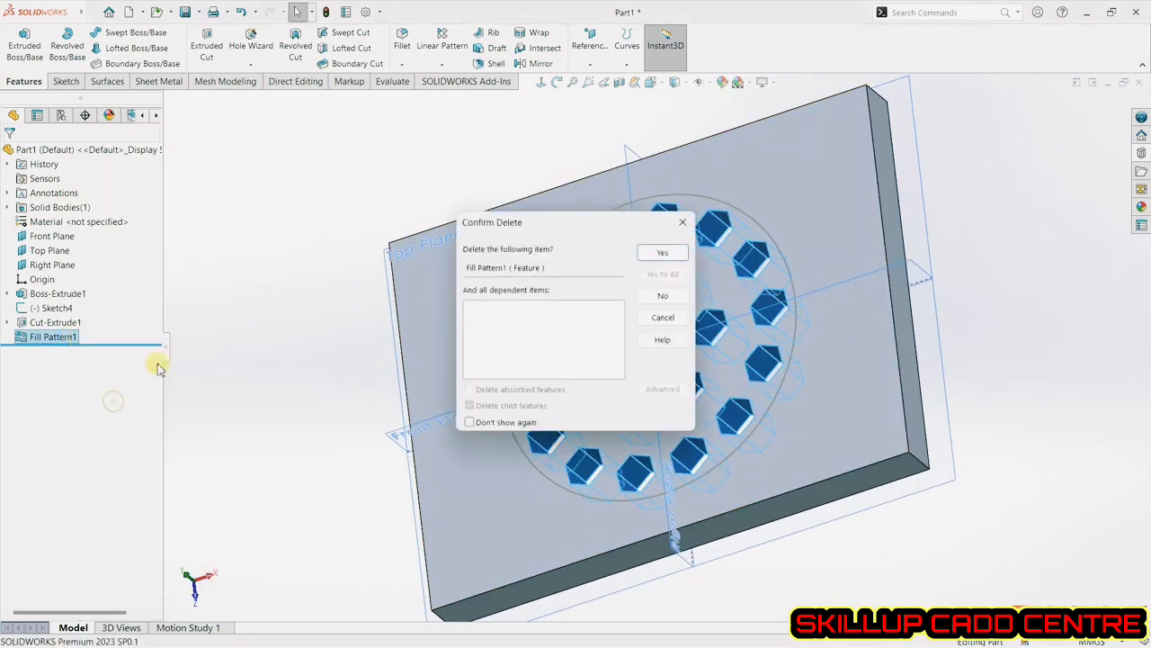
left_click(663, 256)
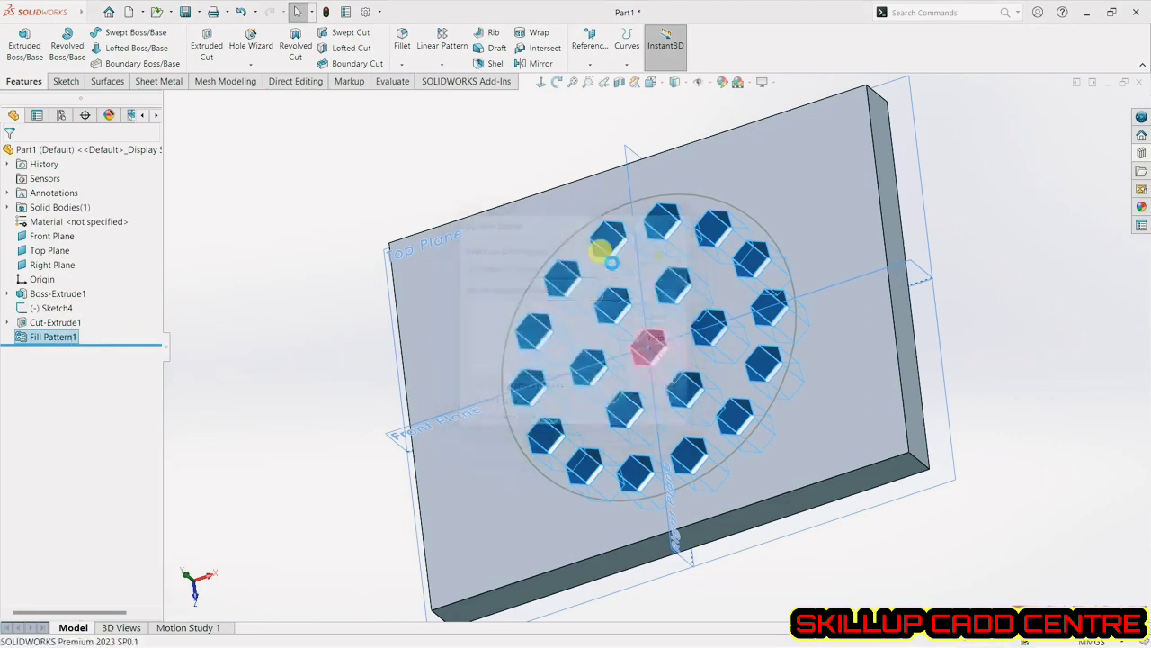
right_click(72, 325)
left_click(109, 396)
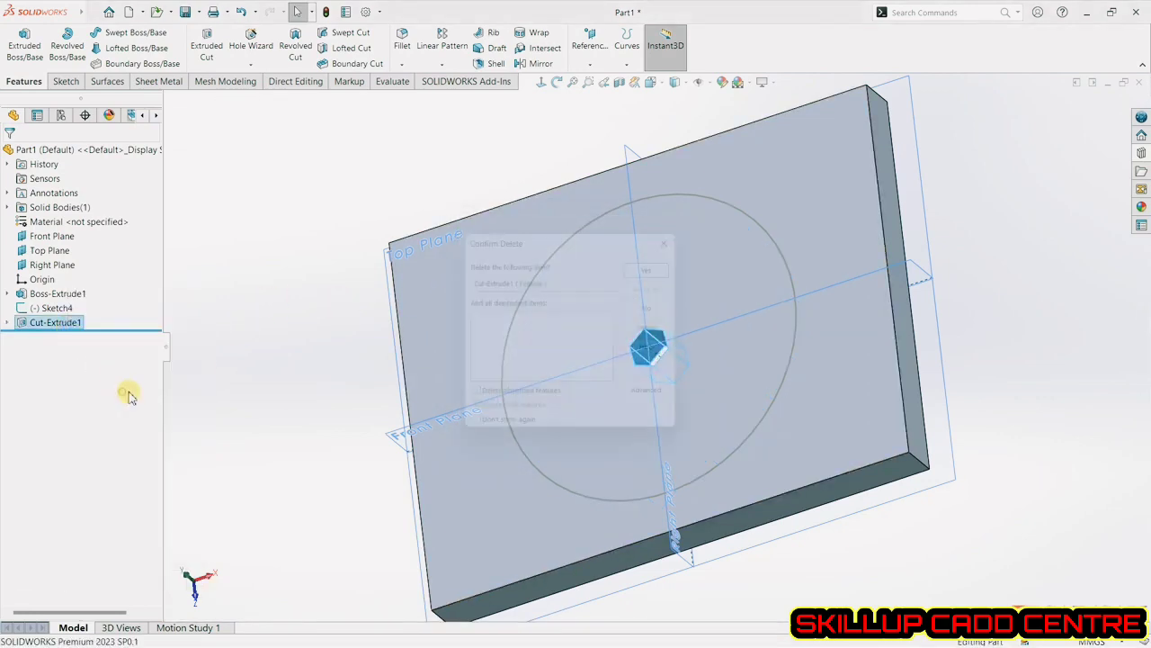
left_click(653, 256)
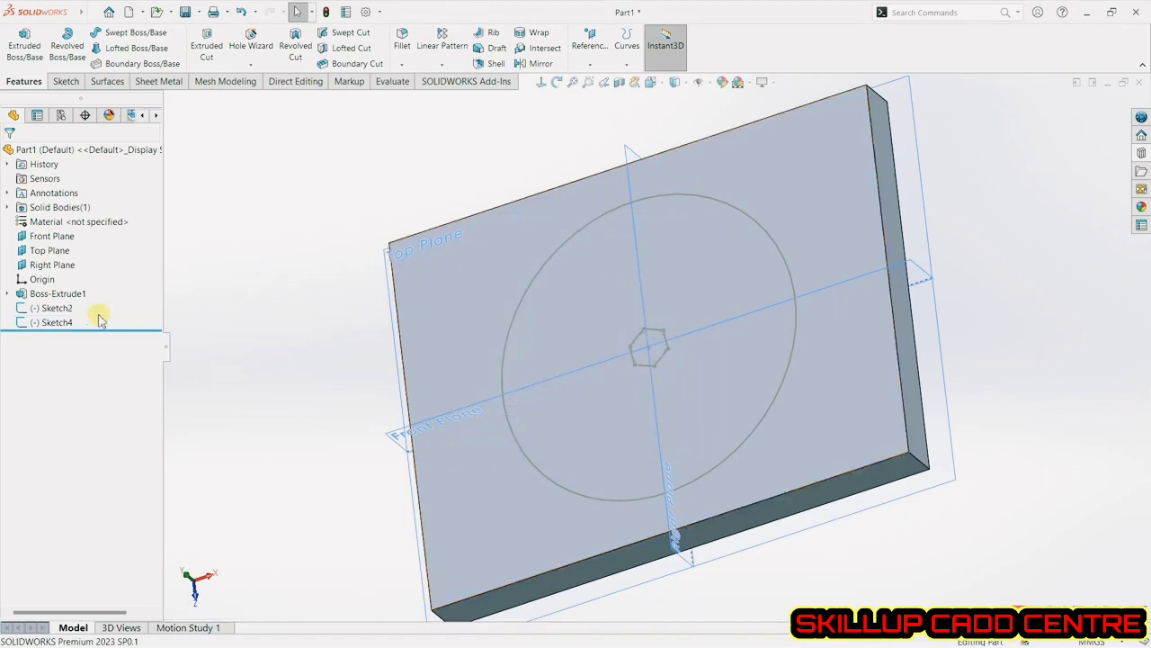
Delete the circle boundary sketch and the hexagon sketch from the plate.
left_click(63, 323)
right_click(66, 325)
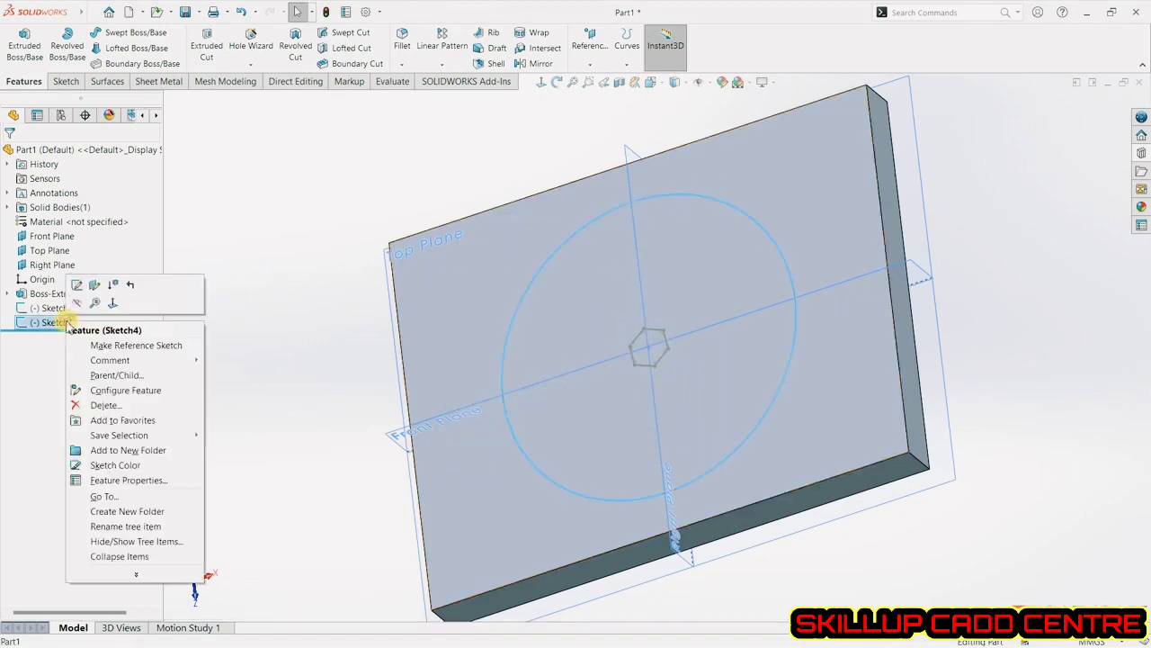
left_click(115, 402)
left_click(661, 256)
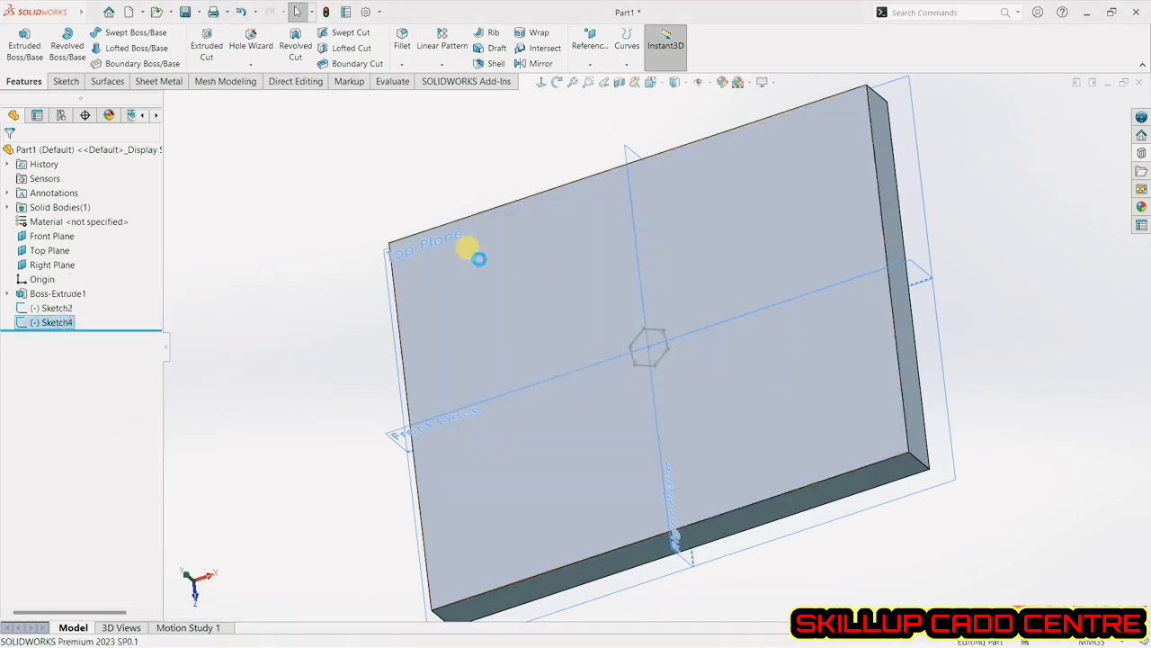
right_click(68, 311)
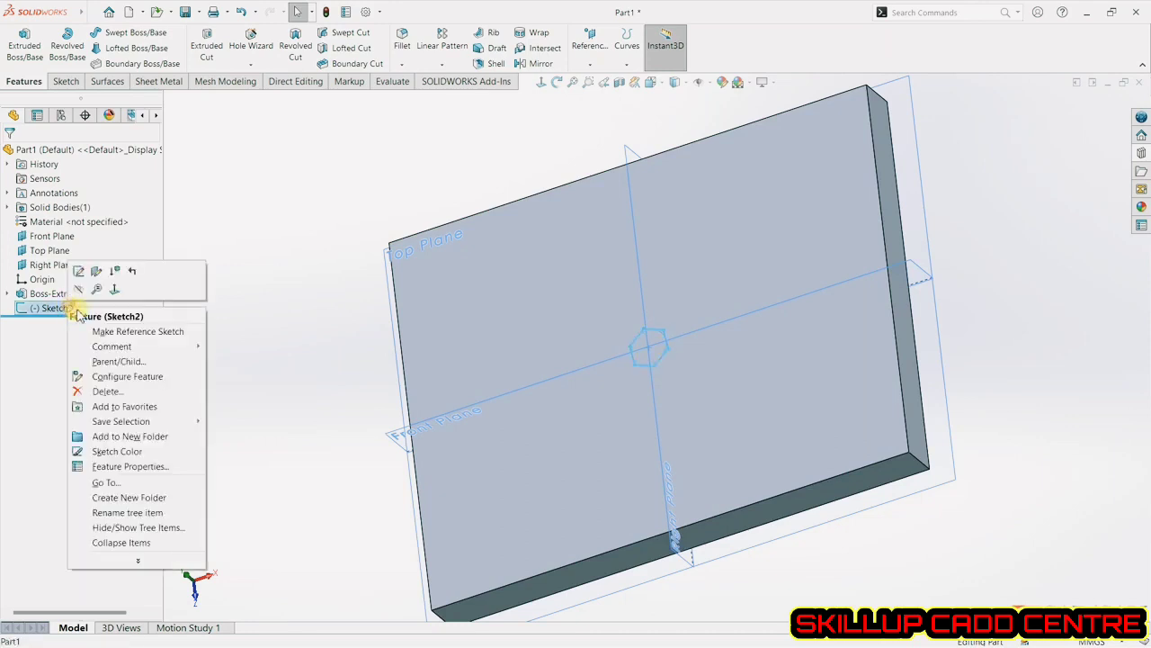
left_click(119, 385)
left_click(662, 253)
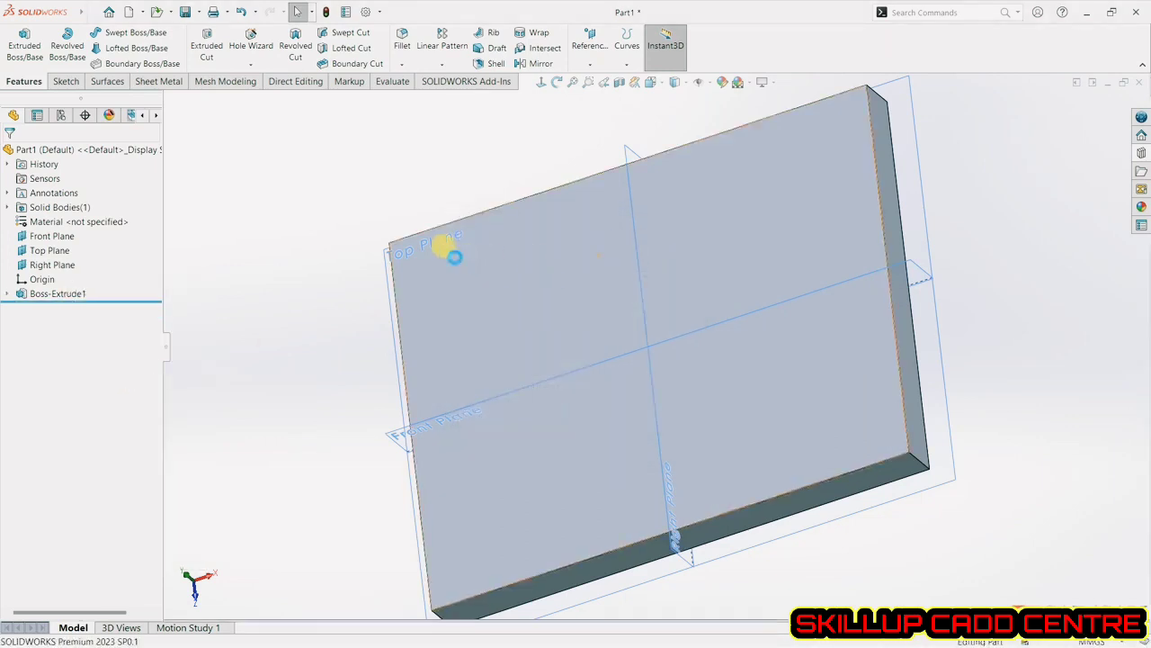
Delete the plate's boss extrusion and its rectangle sketch to empty the part.
left_click(84, 294)
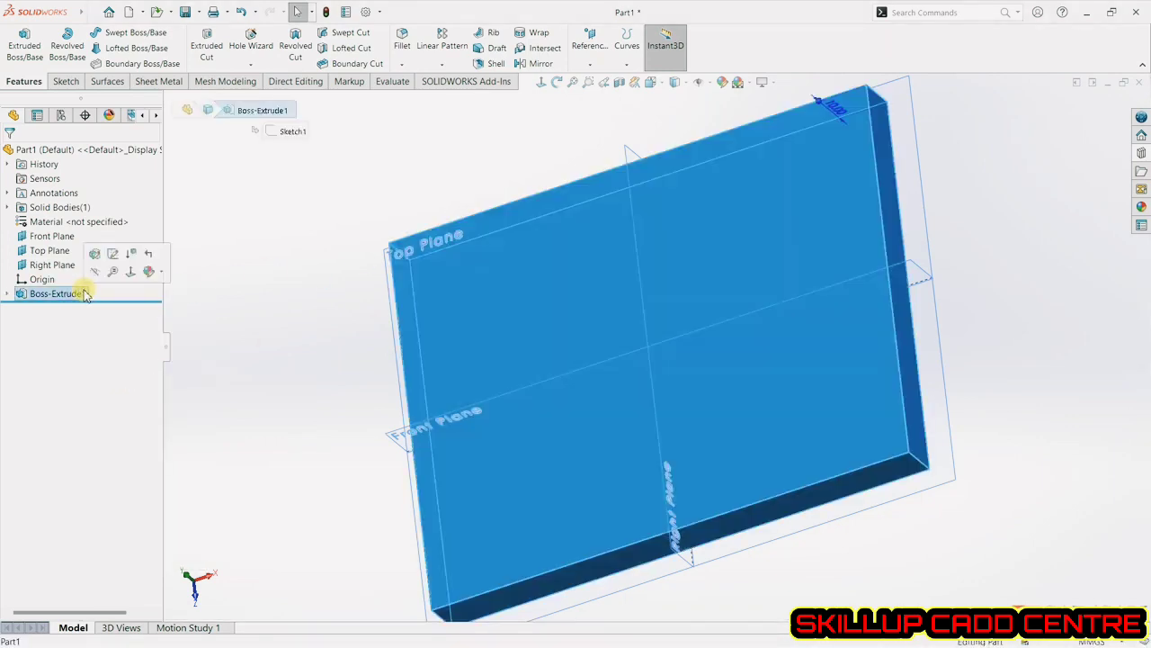
right_click(84, 294)
left_click(89, 355)
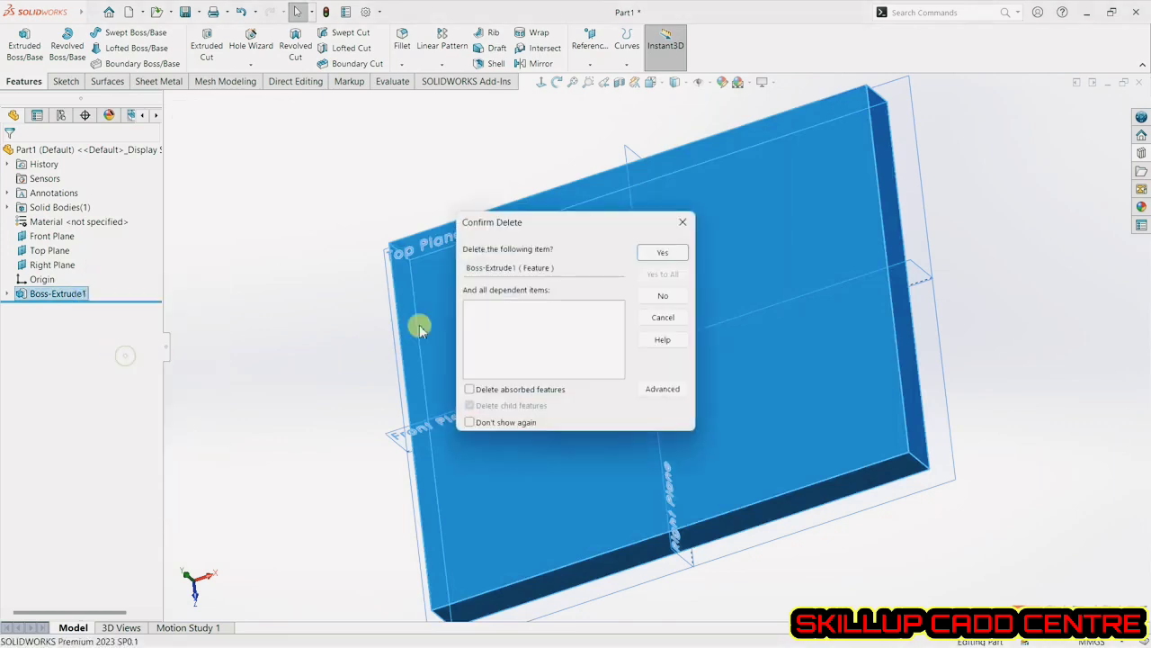
left_click(660, 253)
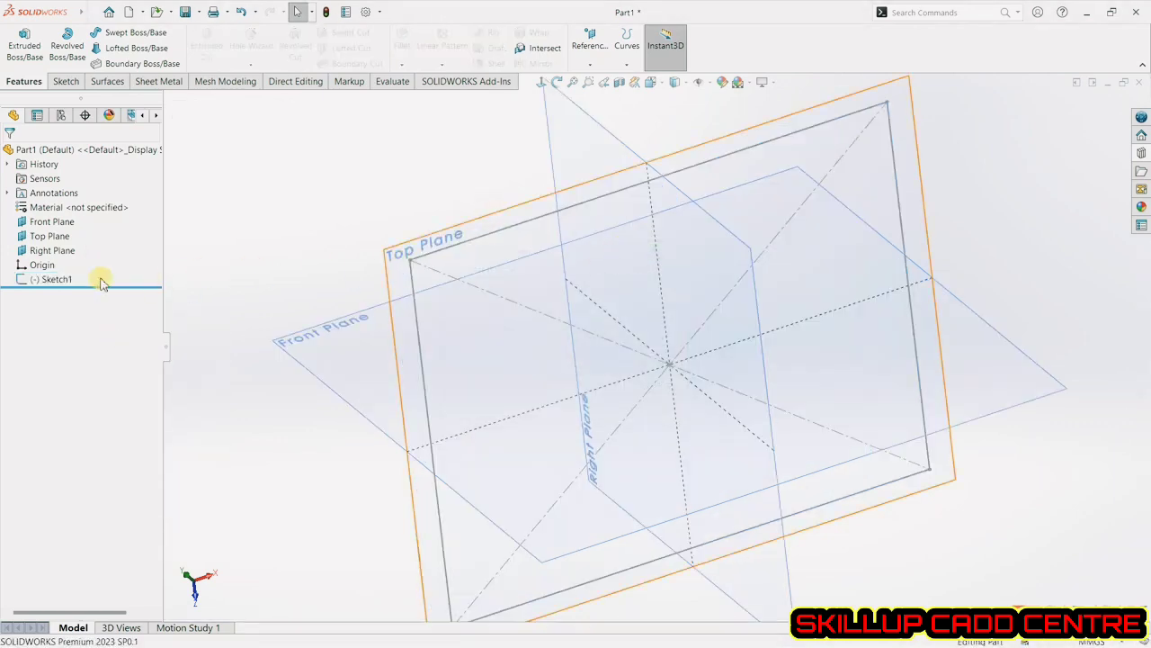
right_click(66, 283)
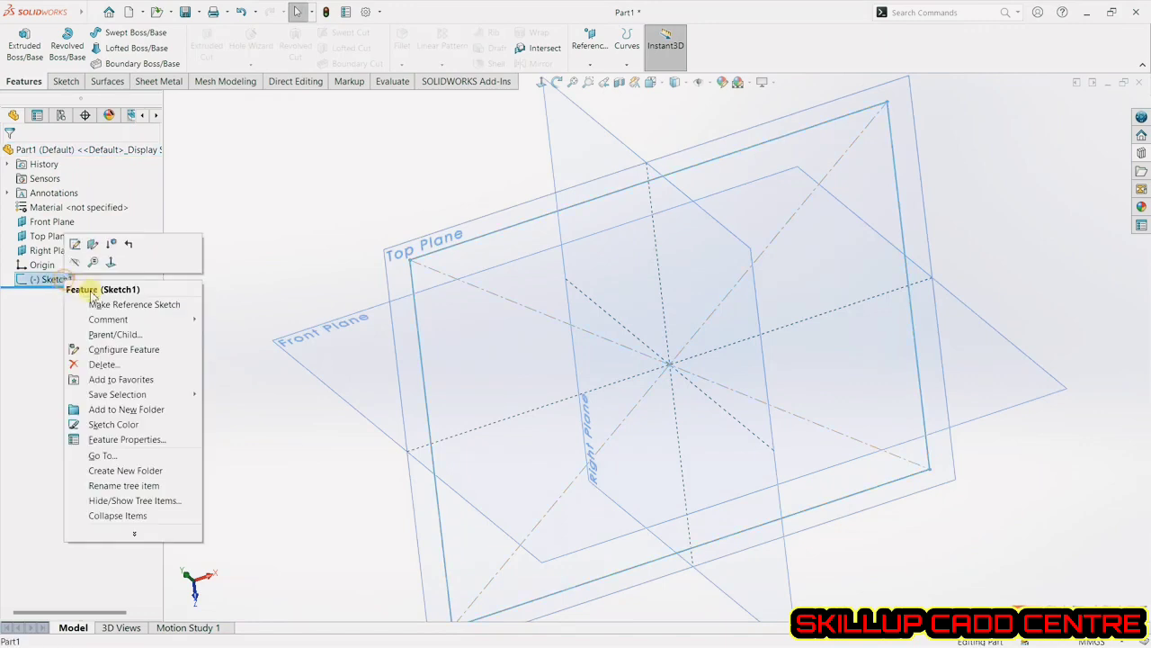
left_click(122, 364)
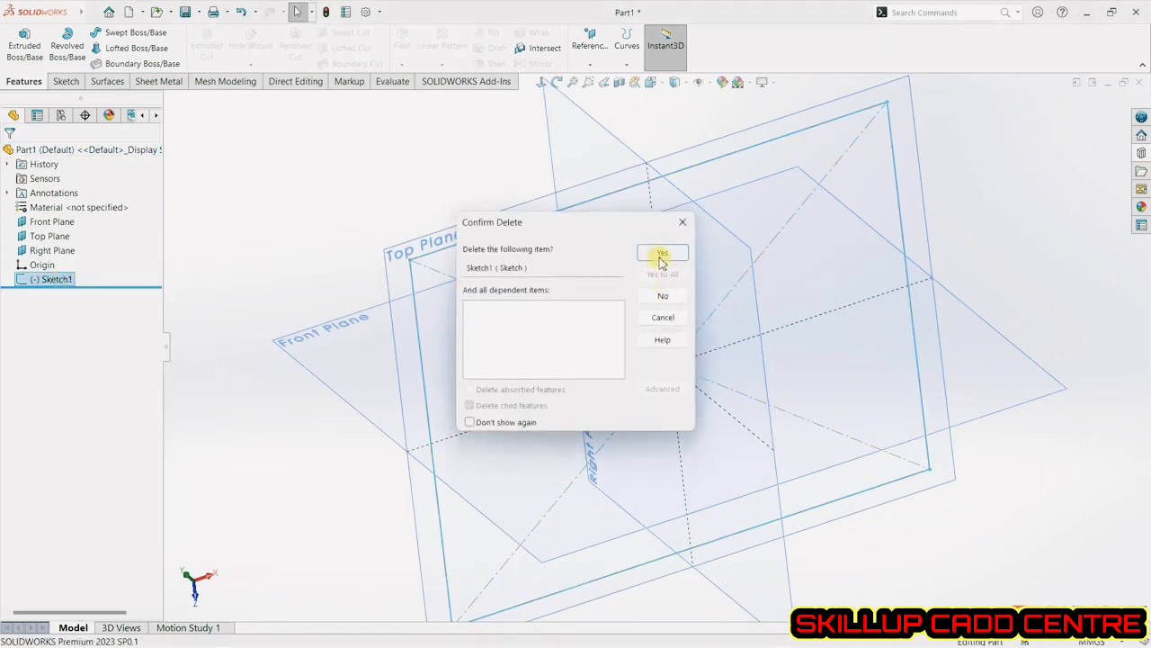
left_click(660, 255)
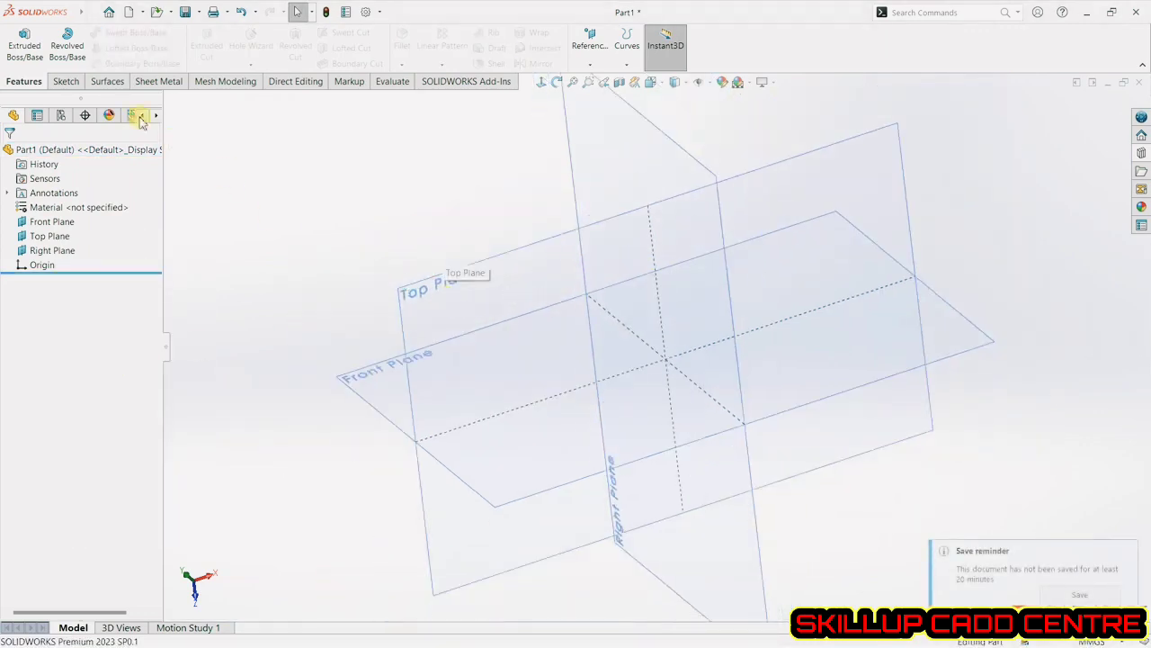
Start a Revolved Boss on the Top Plane and sketch a closed L-shaped profile from the origin, about 46 mm tall and 49 mm wide.
left_click(67, 45)
left_click(535, 251)
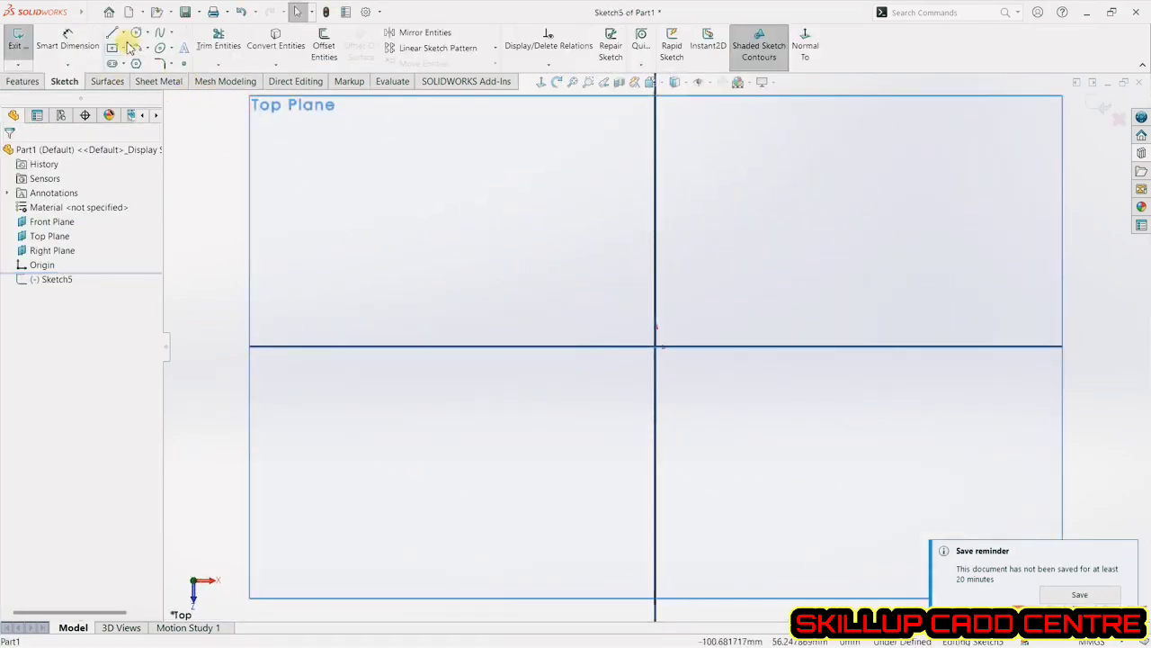
left_click(115, 35)
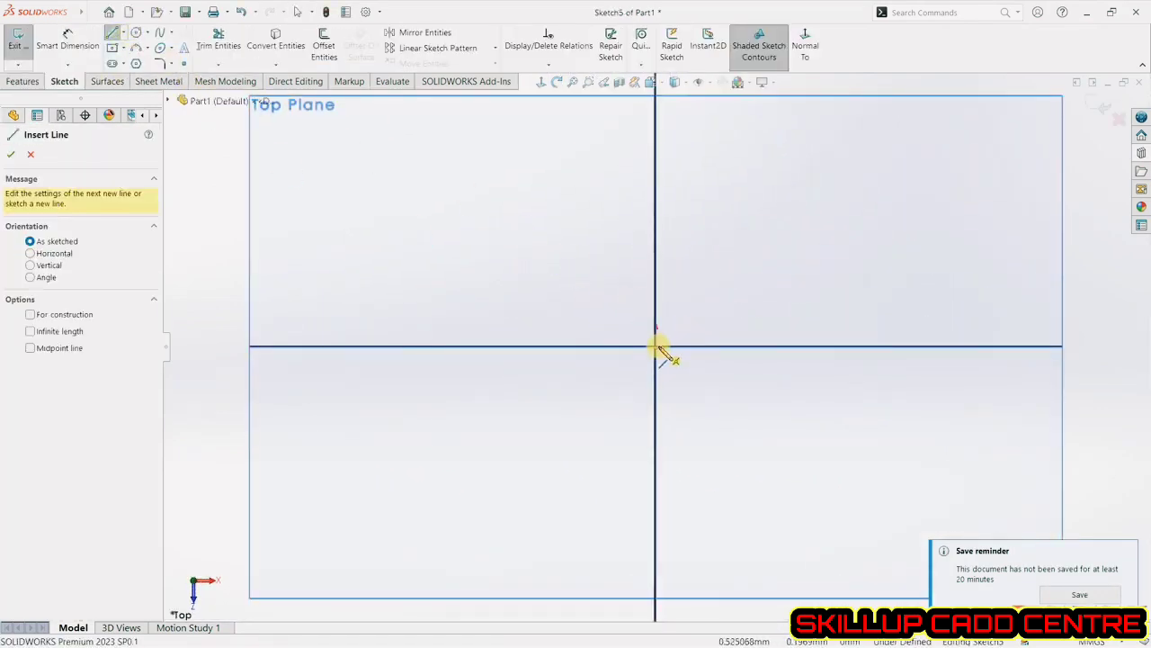
left_click(657, 347)
left_click(660, 139)
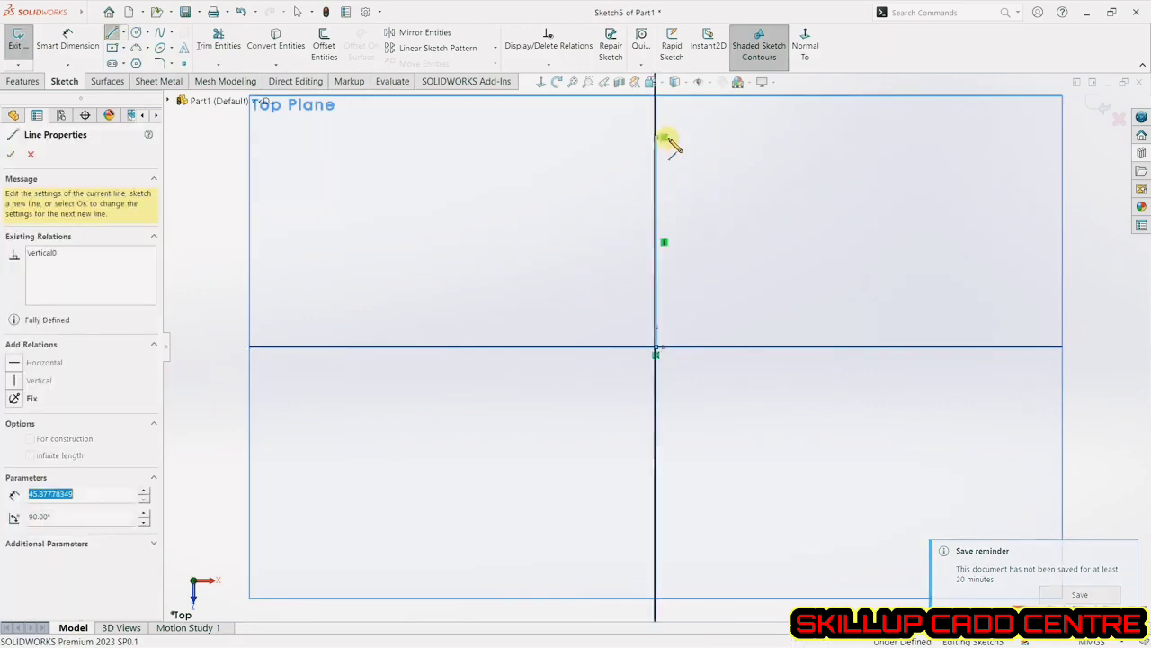
left_click(703, 138)
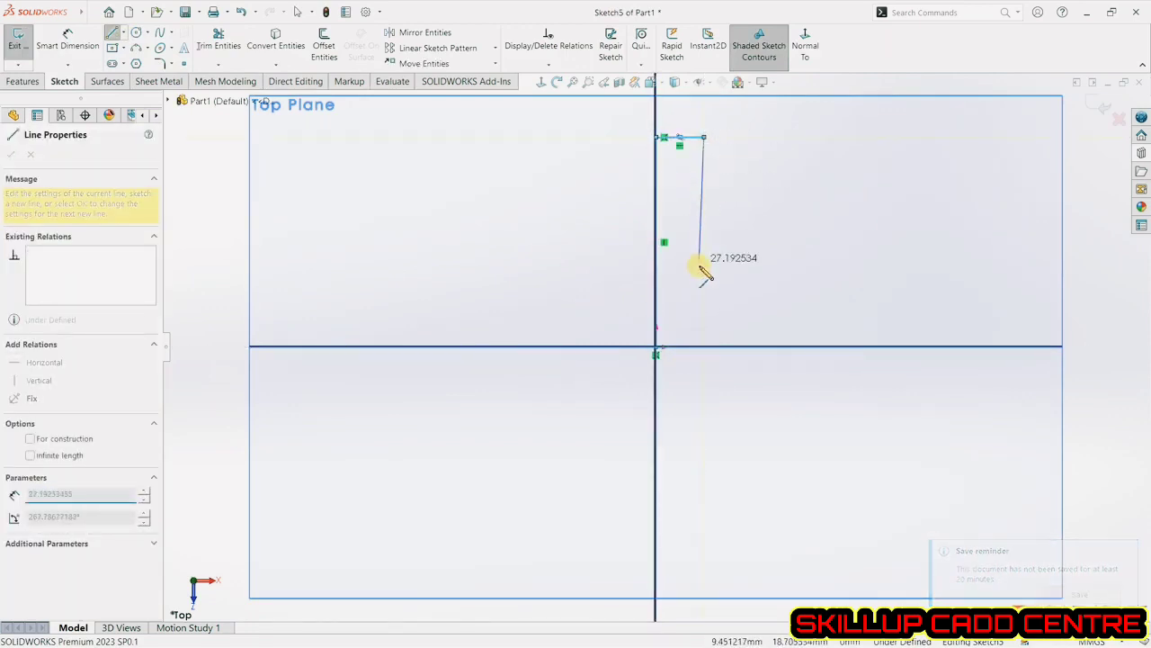
left_click(881, 272)
left_click(882, 347)
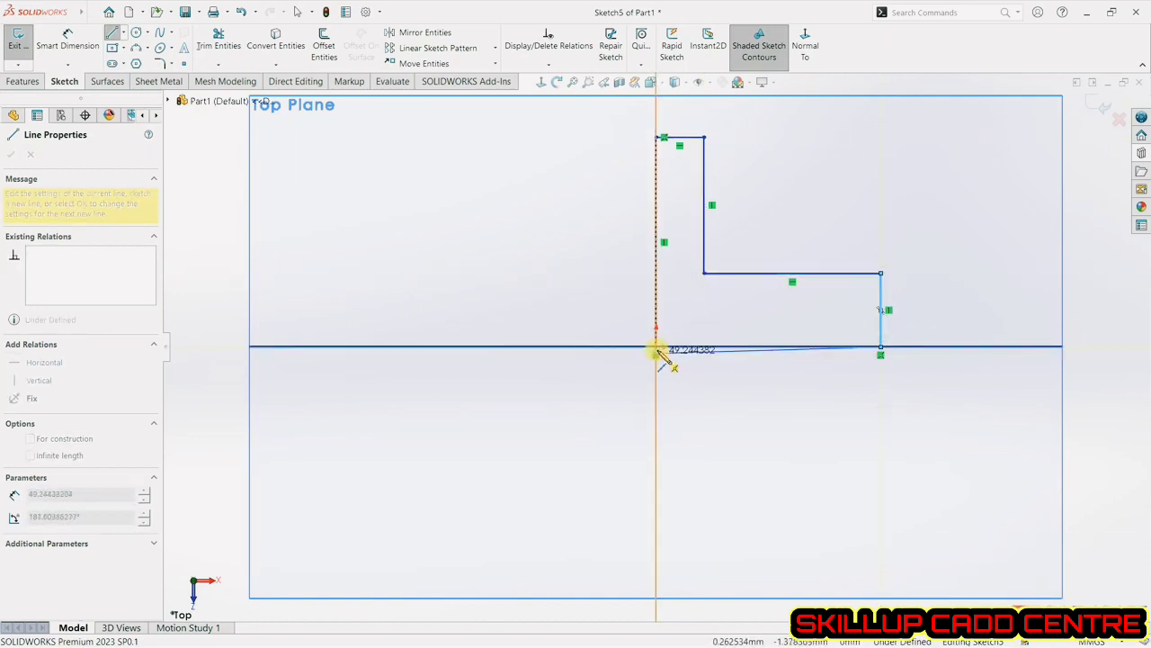
left_click(656, 347)
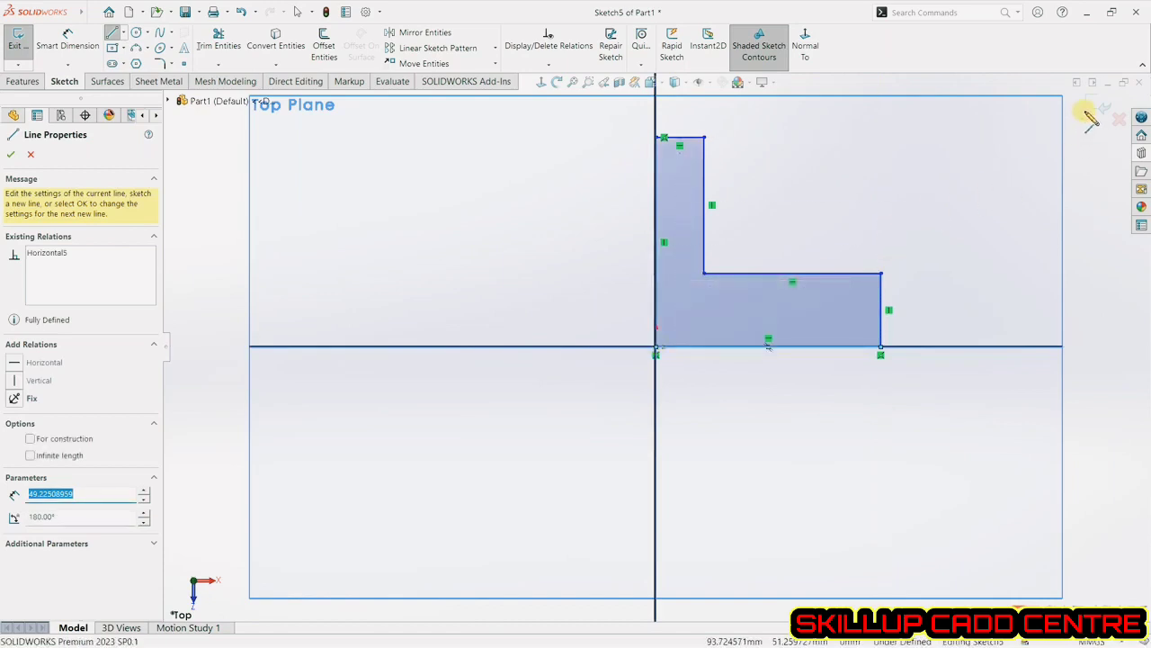
Revolve the L-shaped profile 360 degrees about its long vertical line through the origin.
key("Escape")
scroll(661, 297, "up", 5)
key("r")
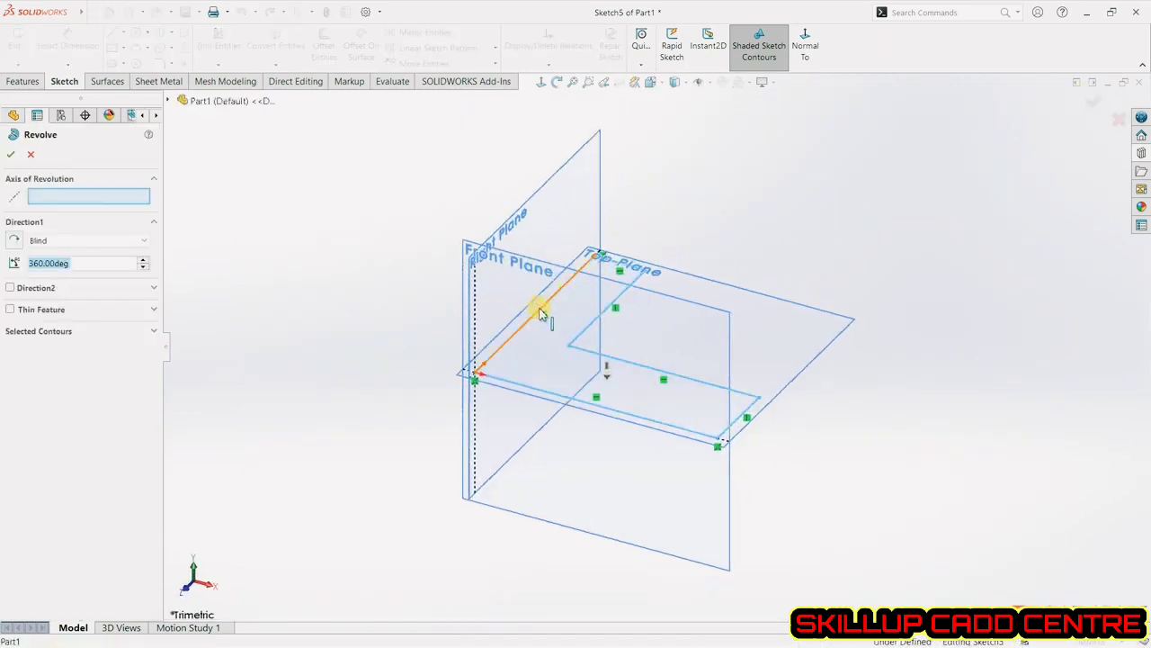
left_click(540, 312)
middle_click_drag(426, 301, 316, 444)
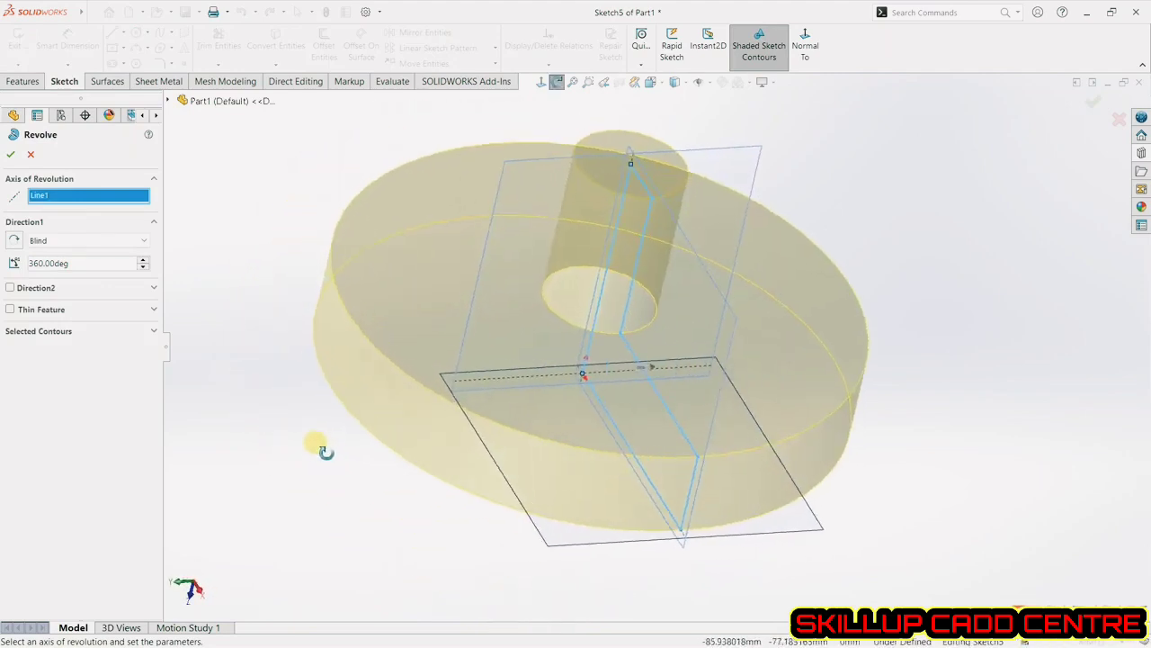
left_click(1088, 106)
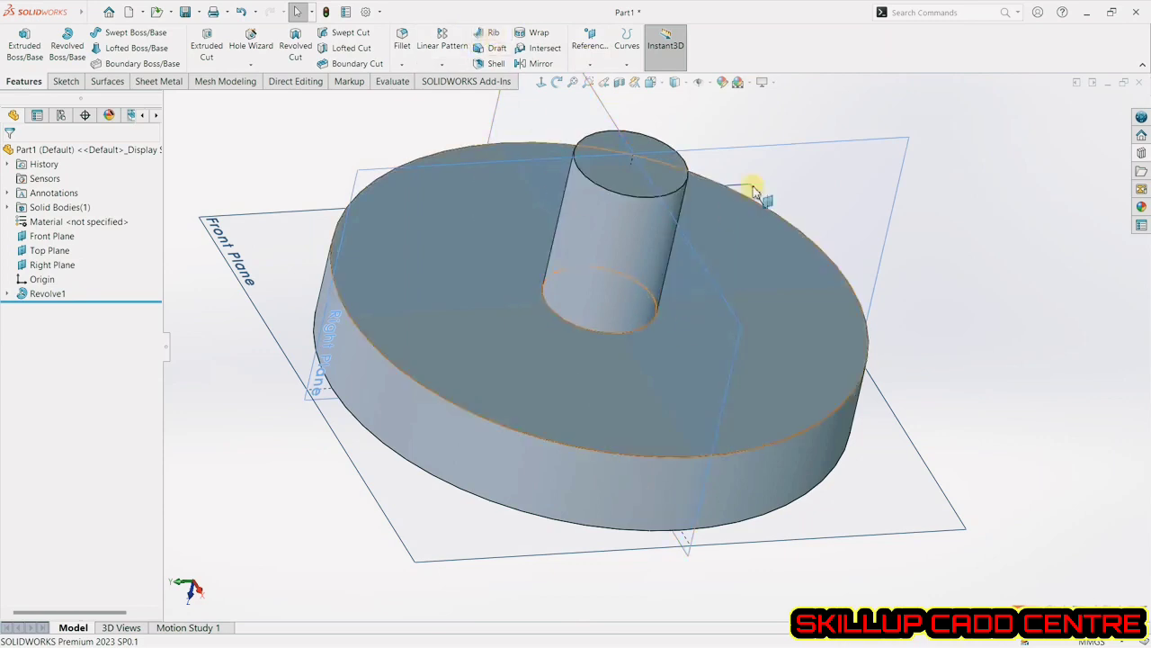
Start a sketch on the Right Plane and use Convert Entities on the disc's circular edge on the hub side.
left_click(832, 162)
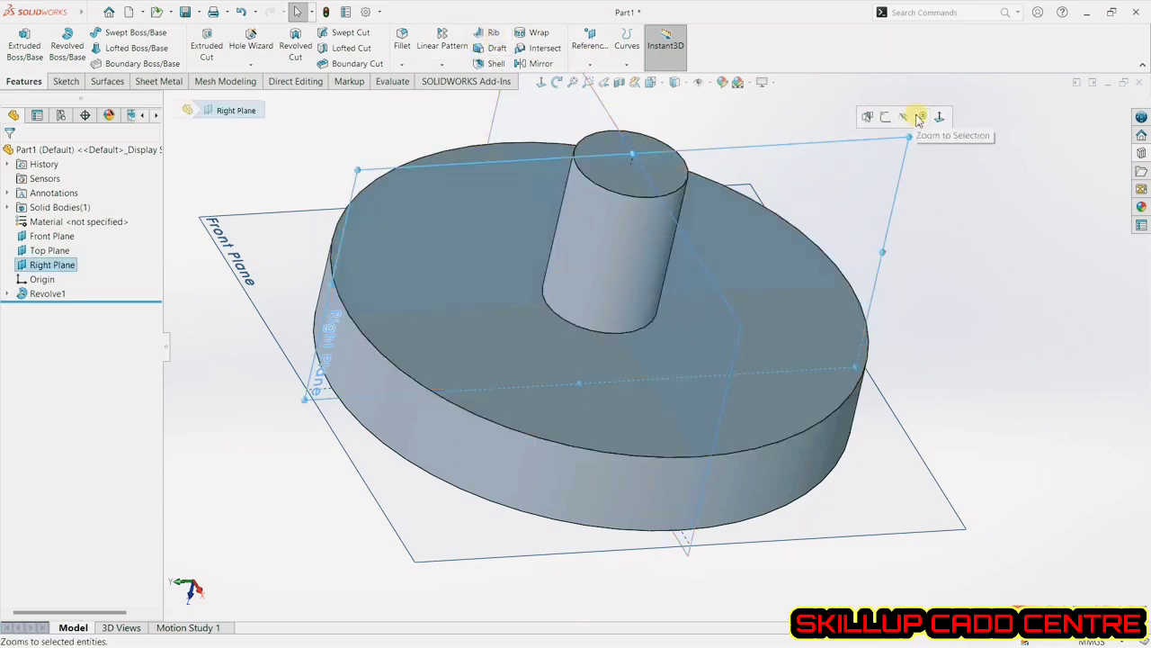
left_click(850, 123)
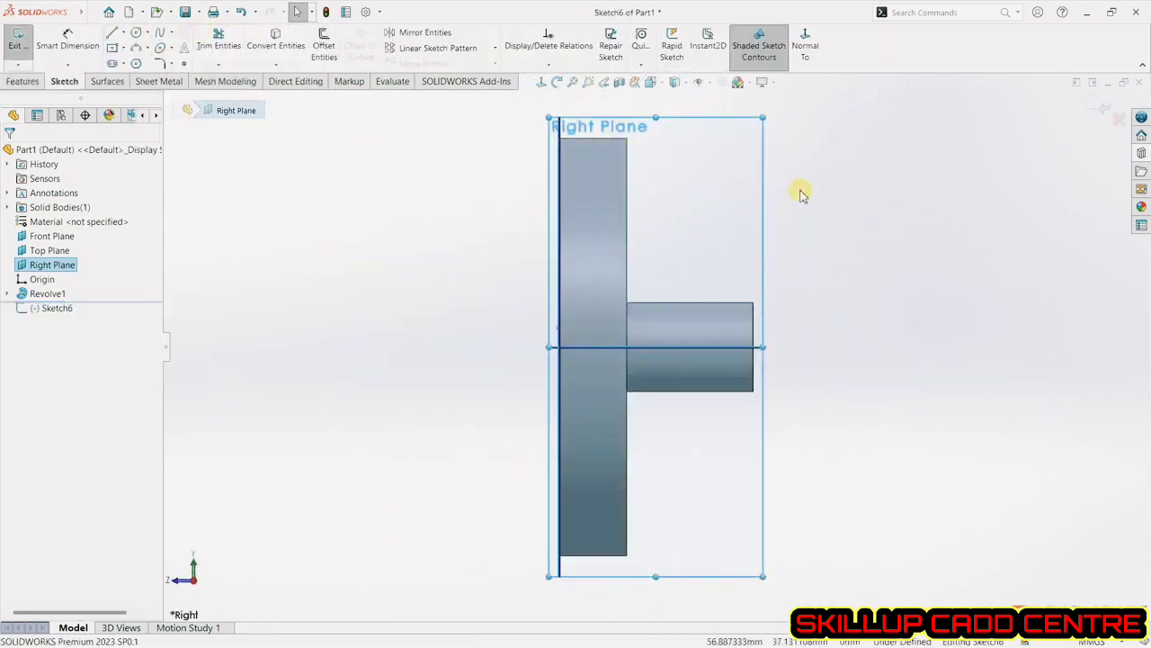
scroll(801, 193, "down", 1)
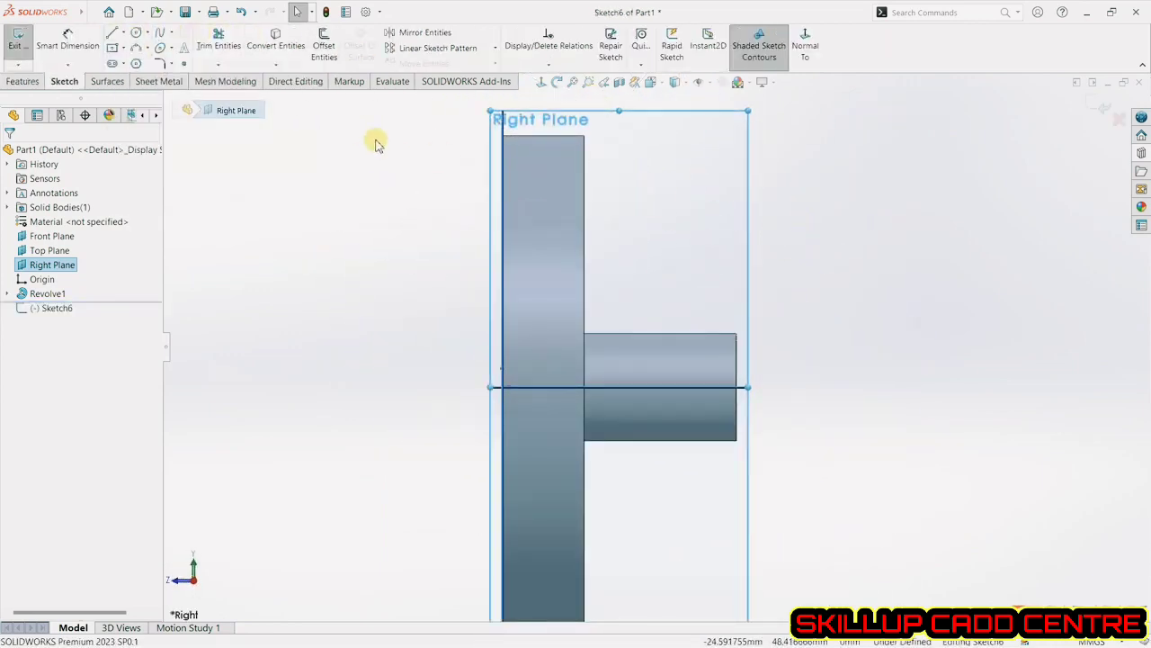
left_click(275, 65)
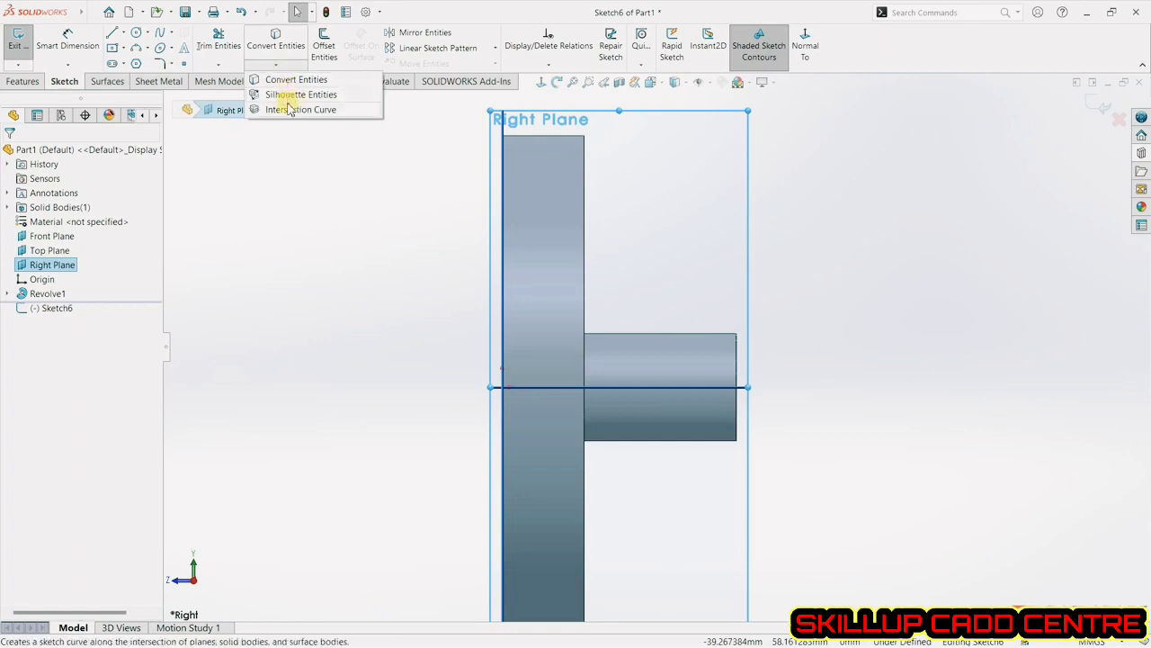
left_click(297, 80)
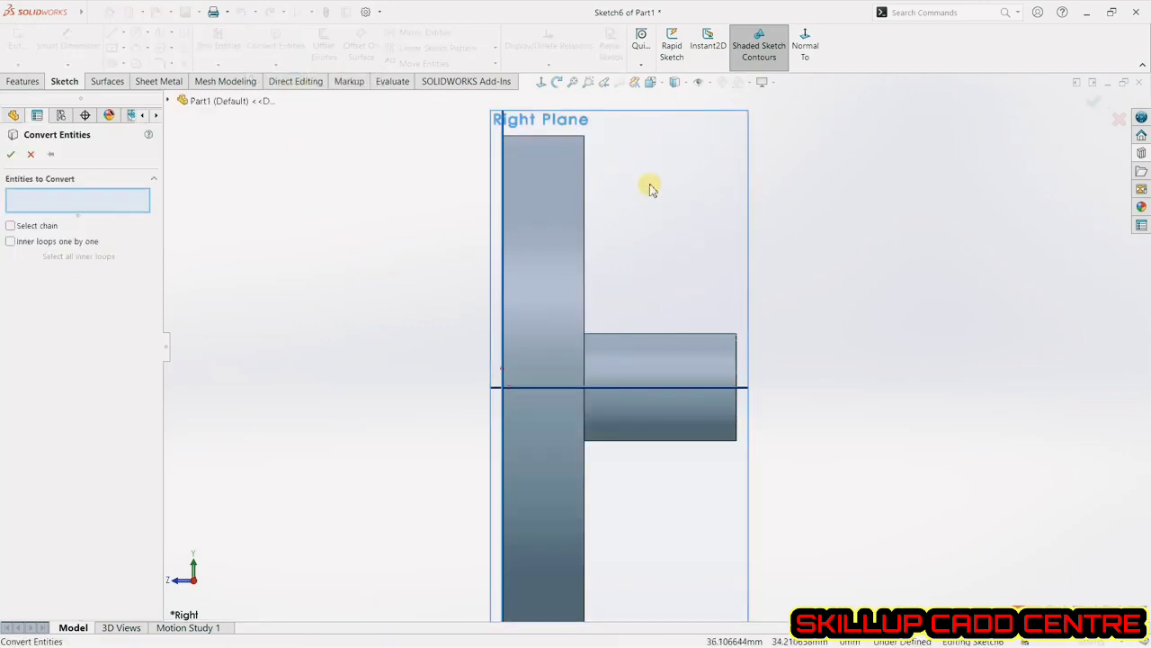
left_click(583, 208)
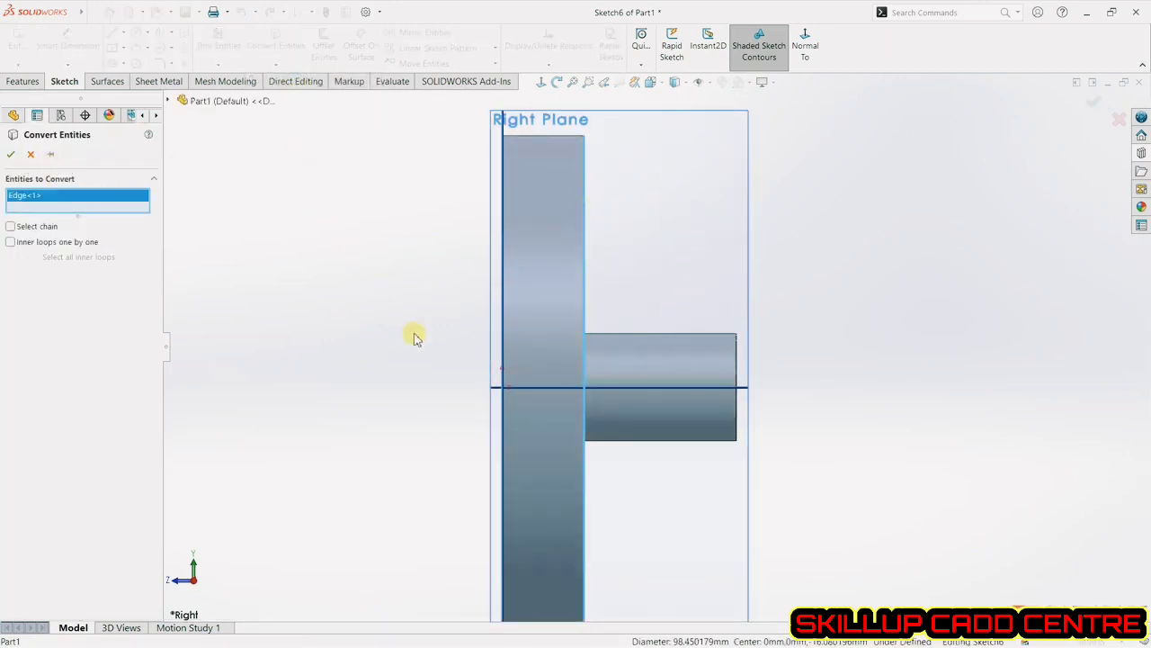
middle_click_drag(567, 249, 435, 301)
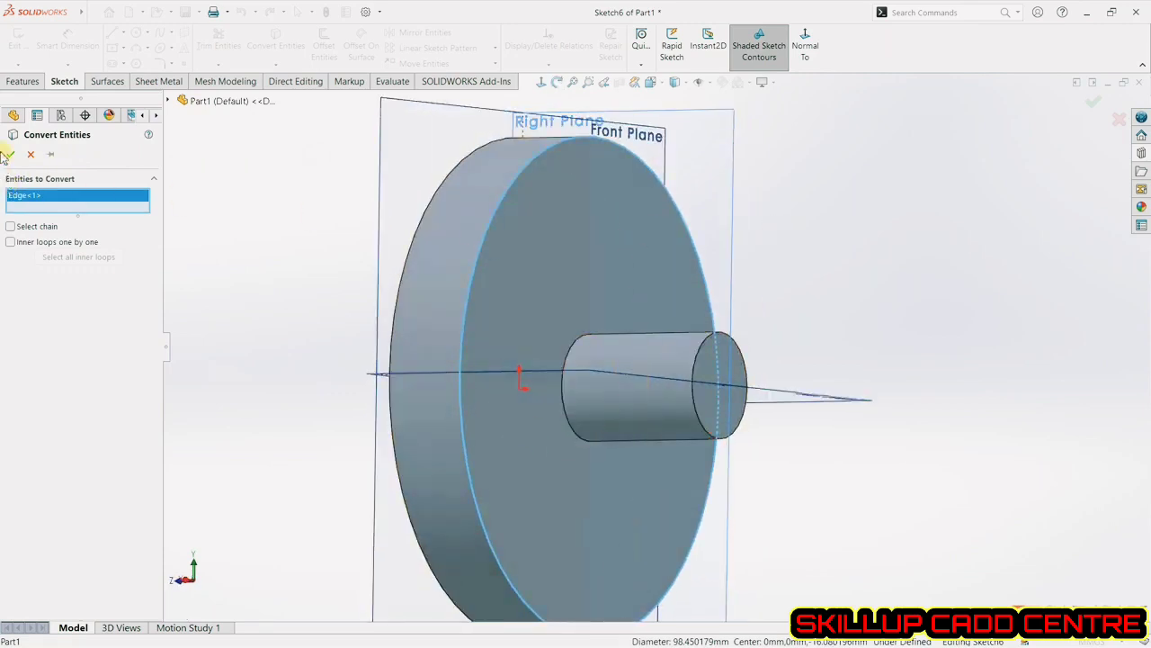
middle_click_drag(253, 228, 297, 235)
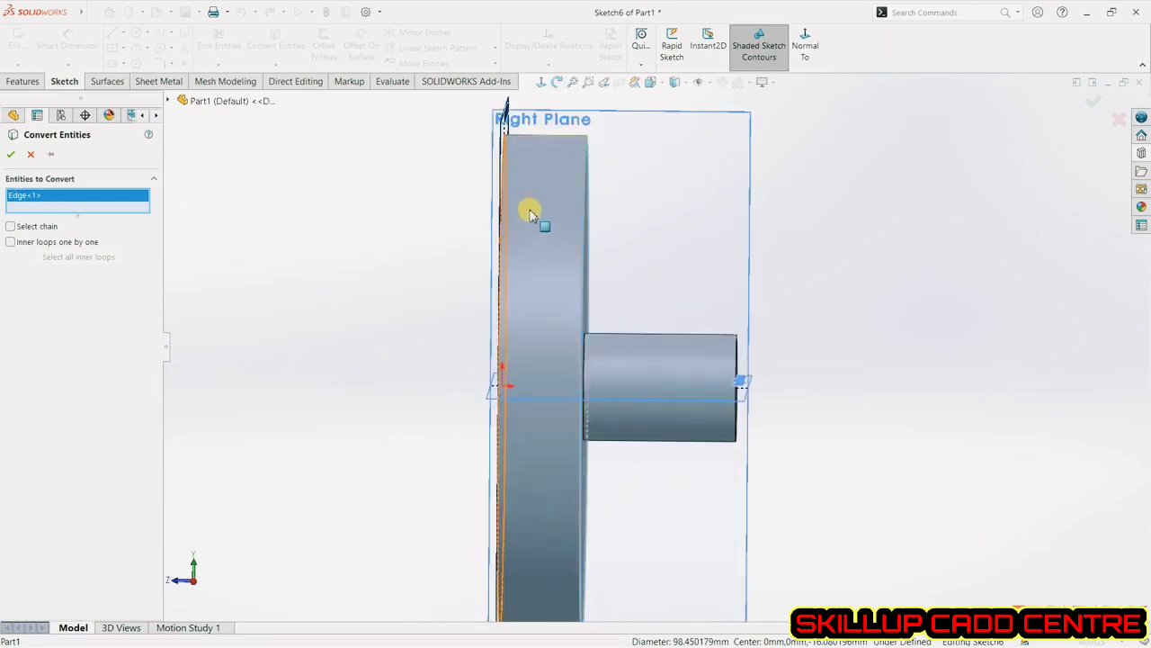
left_click(13, 154)
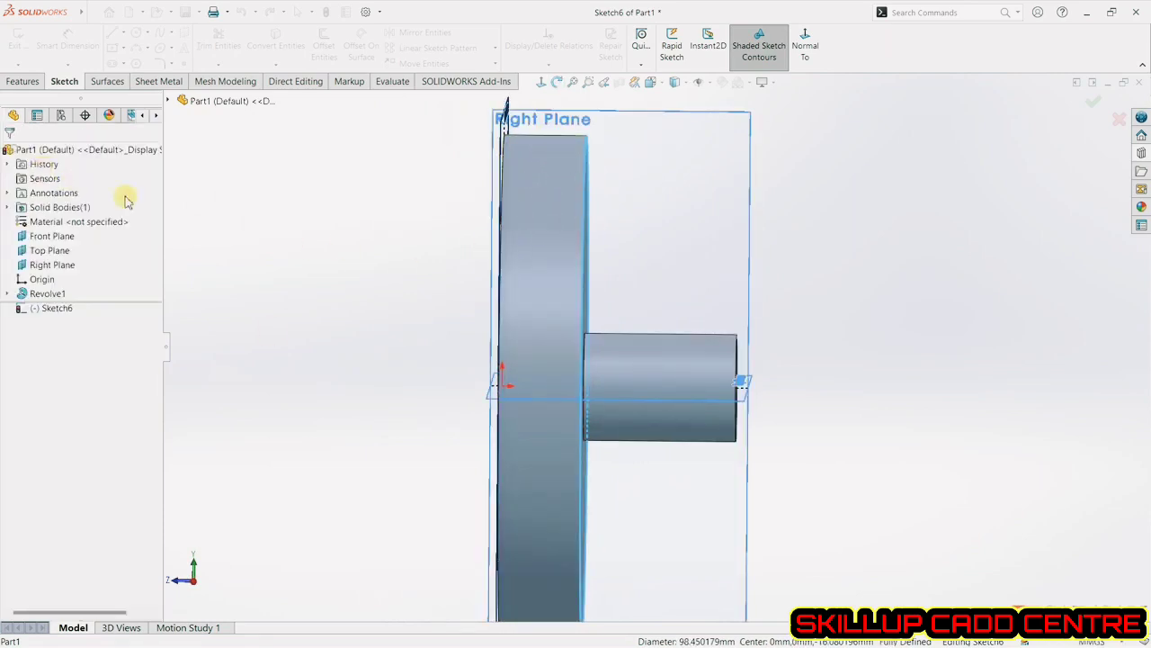
middle_click_drag(879, 312, 840, 286)
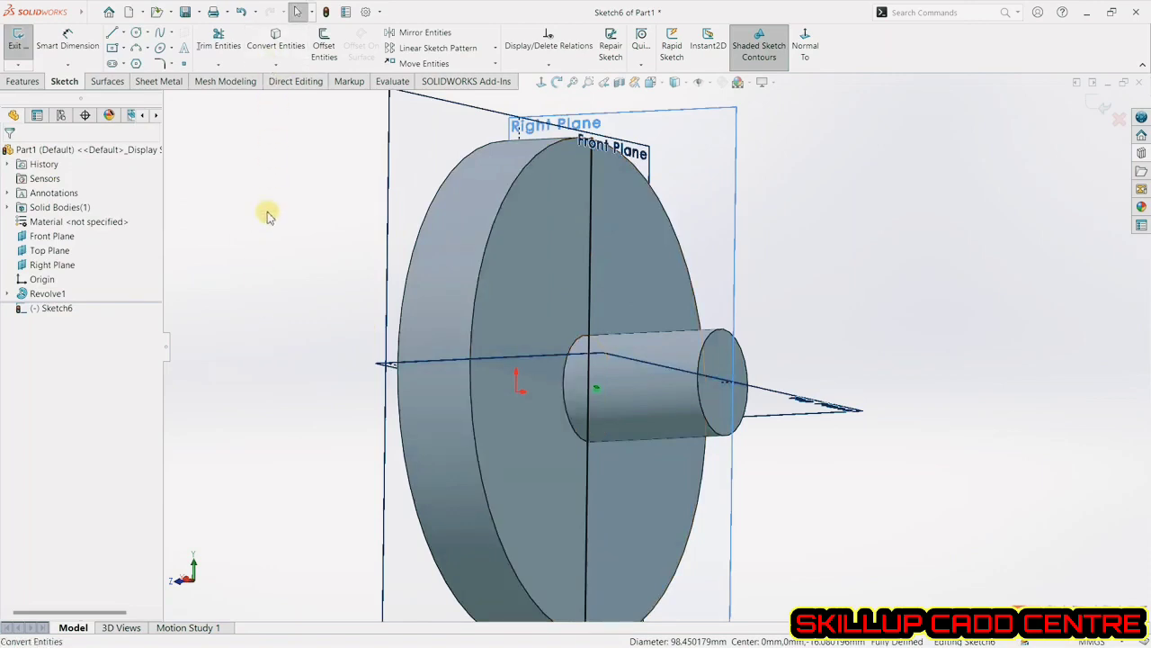
Project the revolved body's outline into the sketch with Silhouette Entities, keeping External silhouette on.
left_click(543, 82)
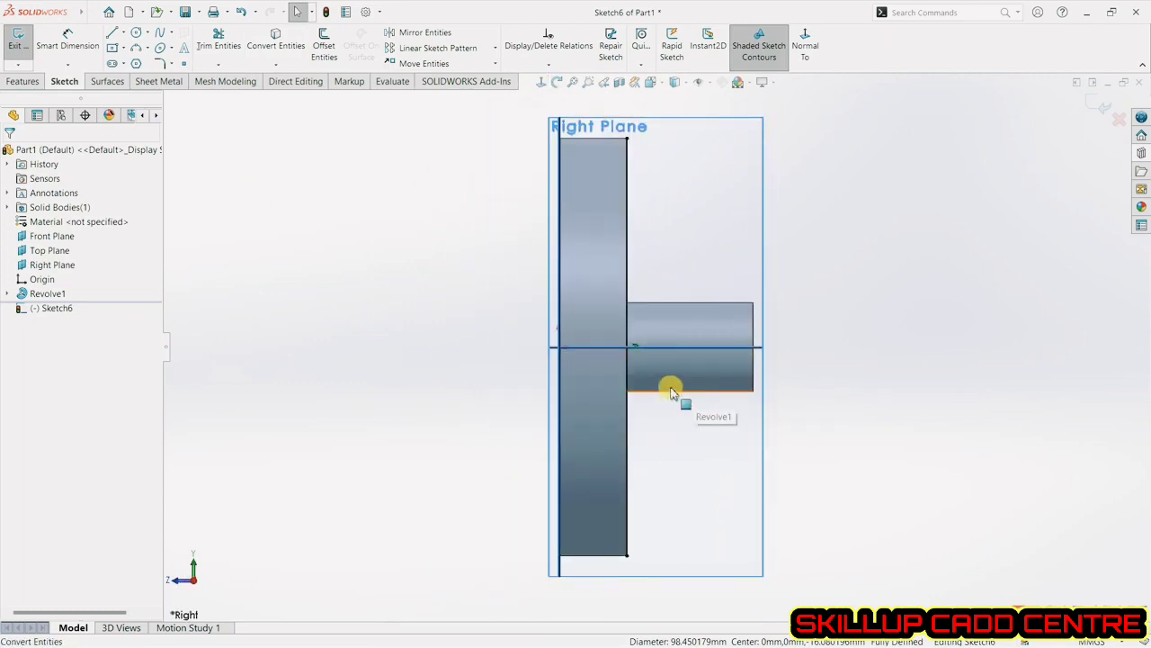
left_click(275, 64)
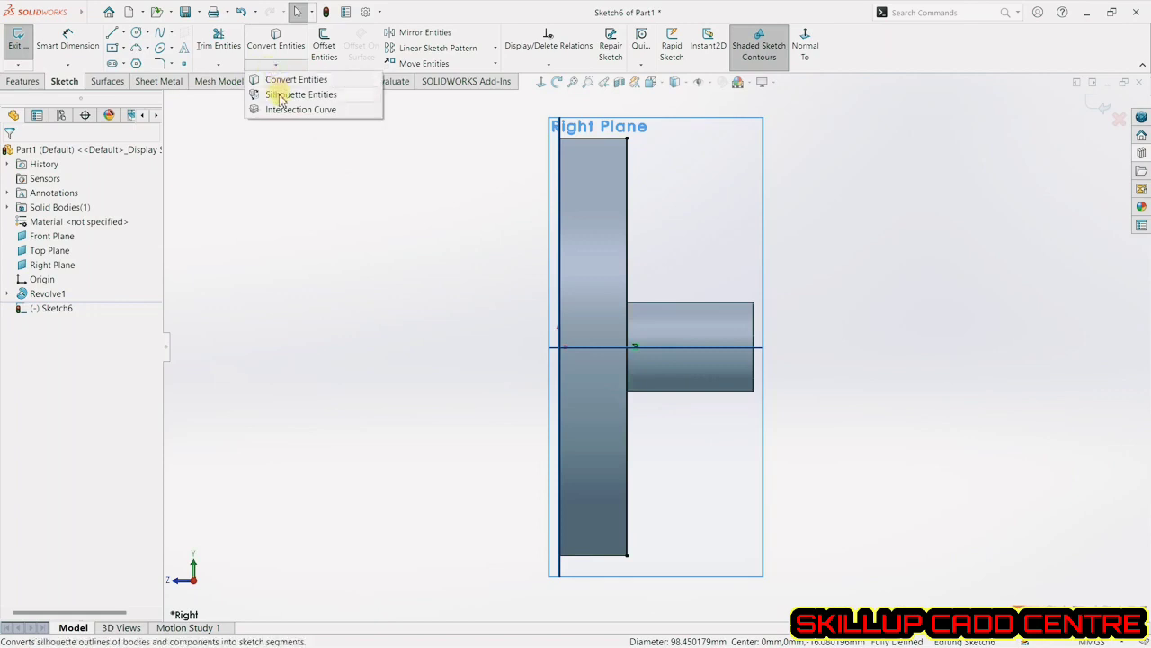
left_click(281, 97)
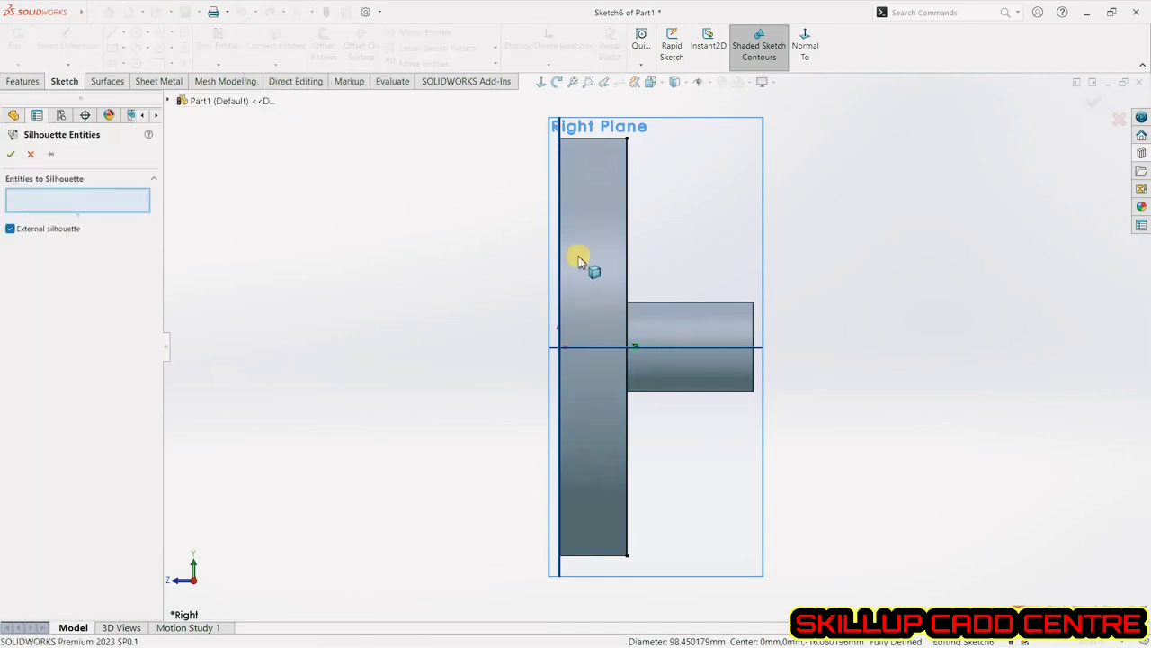
left_click(702, 330)
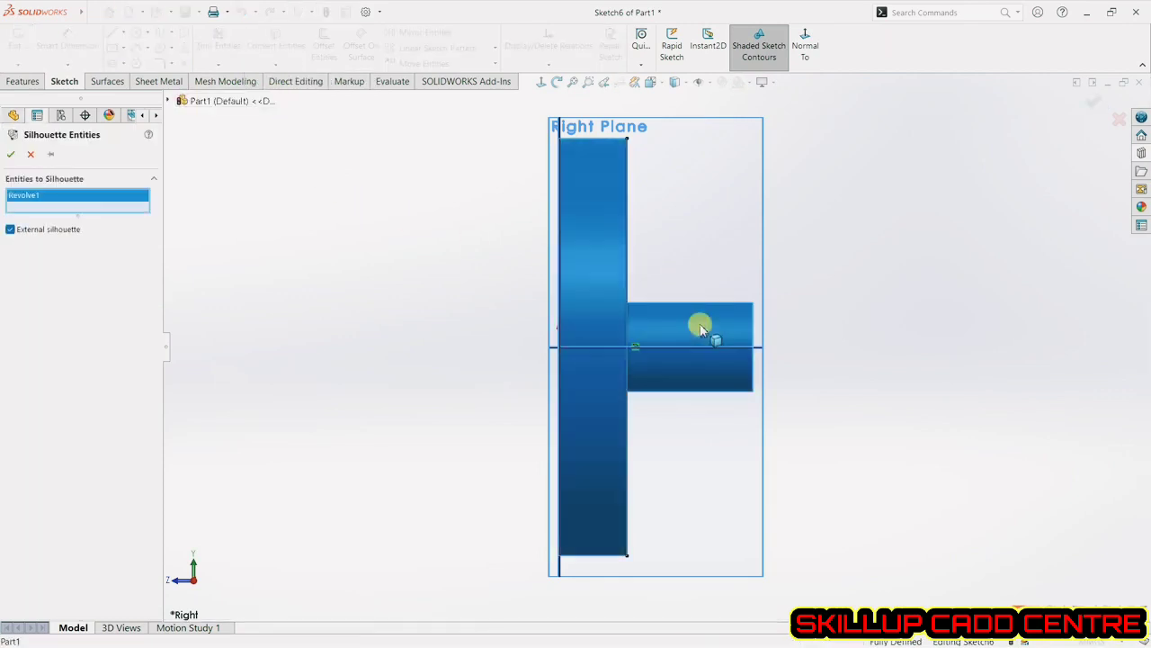
left_click(13, 156)
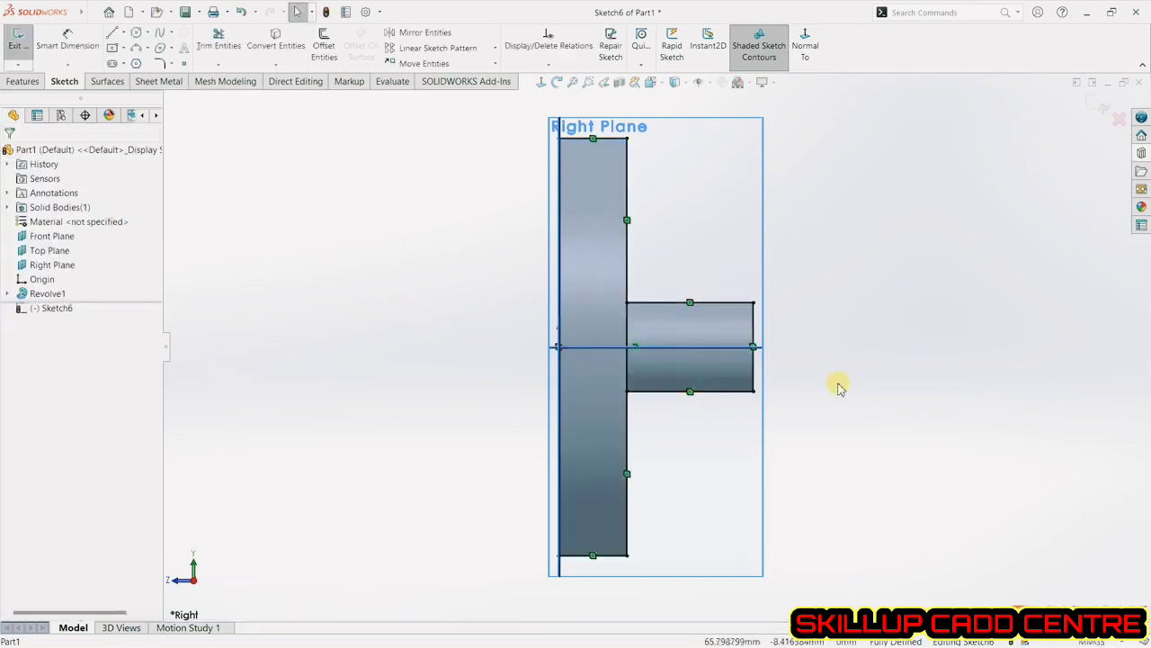
middle_click_drag(835, 385, 769, 405)
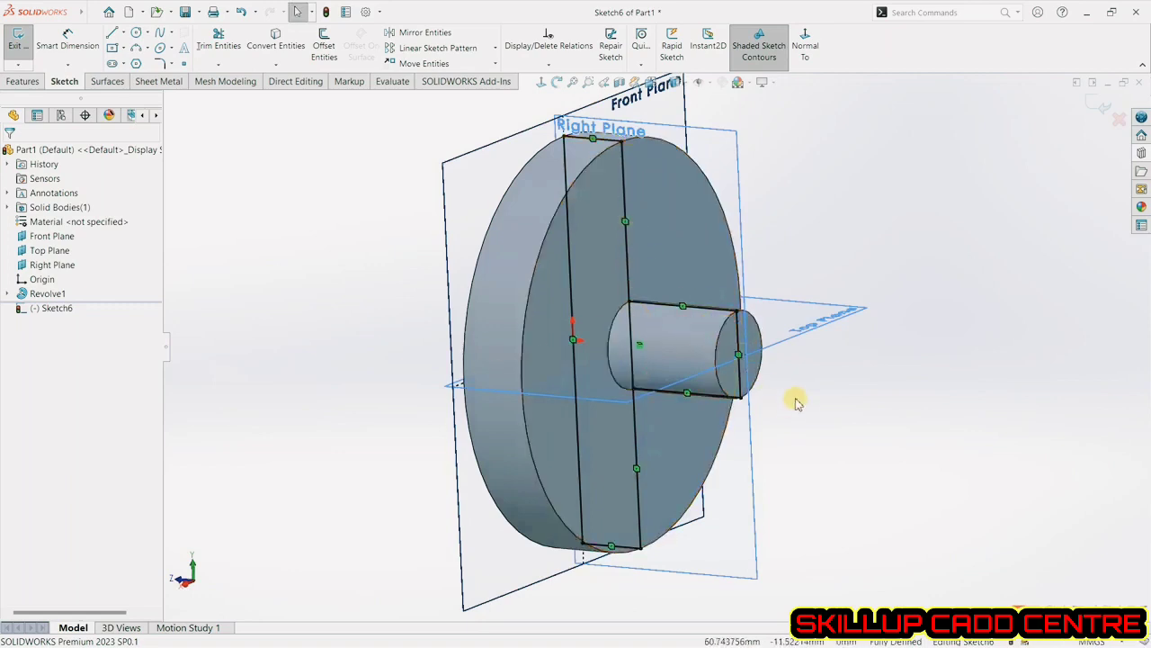
Change the outline's back, top and upper front disc lines, the converted disc edge and the hub's top line to construction geometry.
left_click(542, 84)
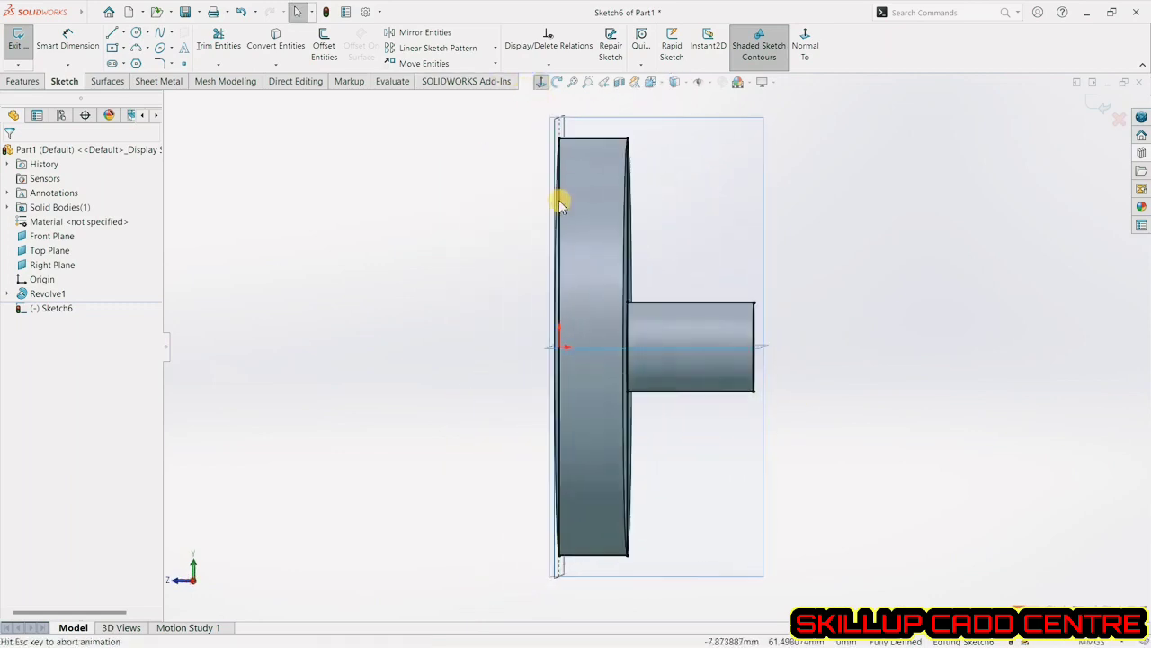
left_click(559, 189)
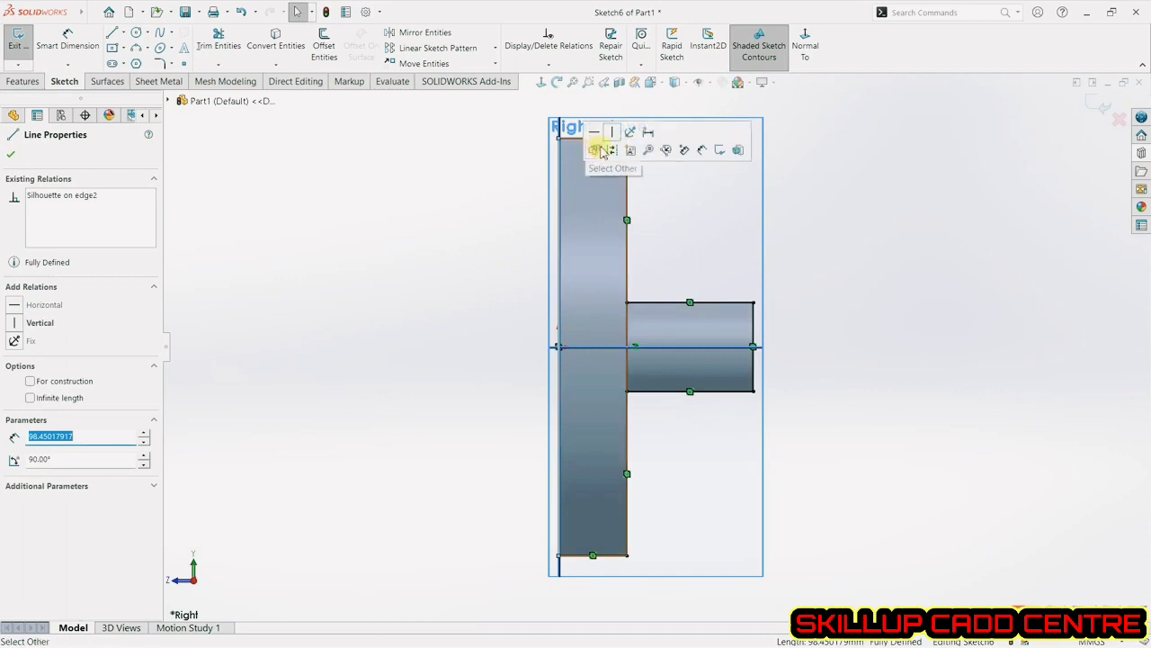
left_click(592, 139)
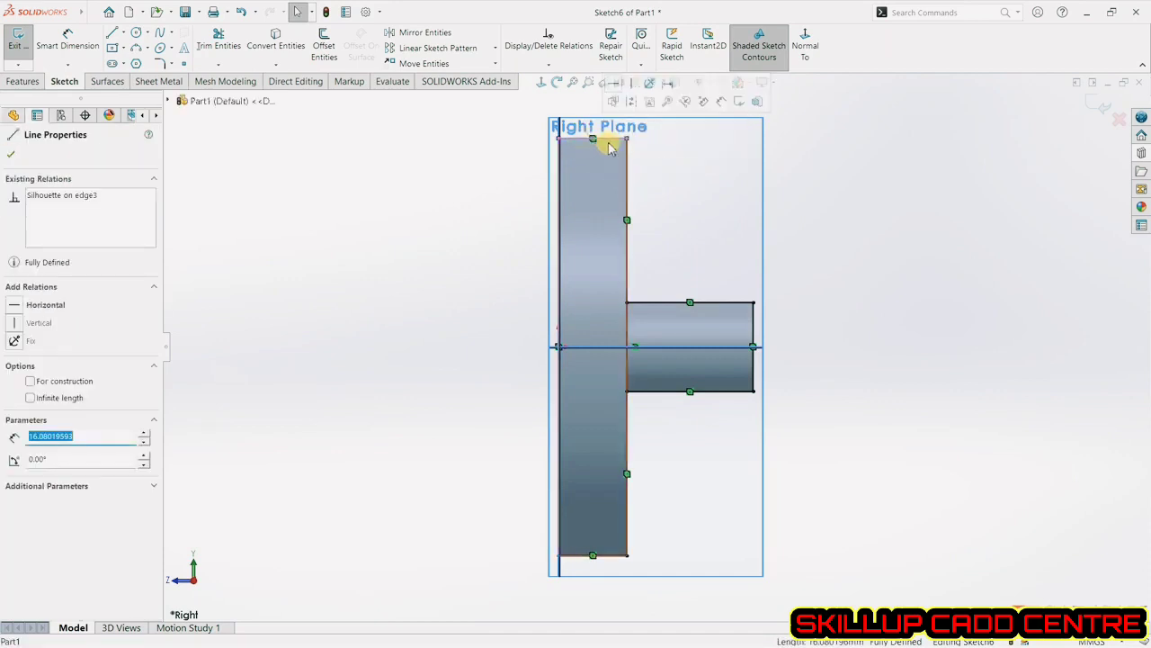
left_click(639, 107)
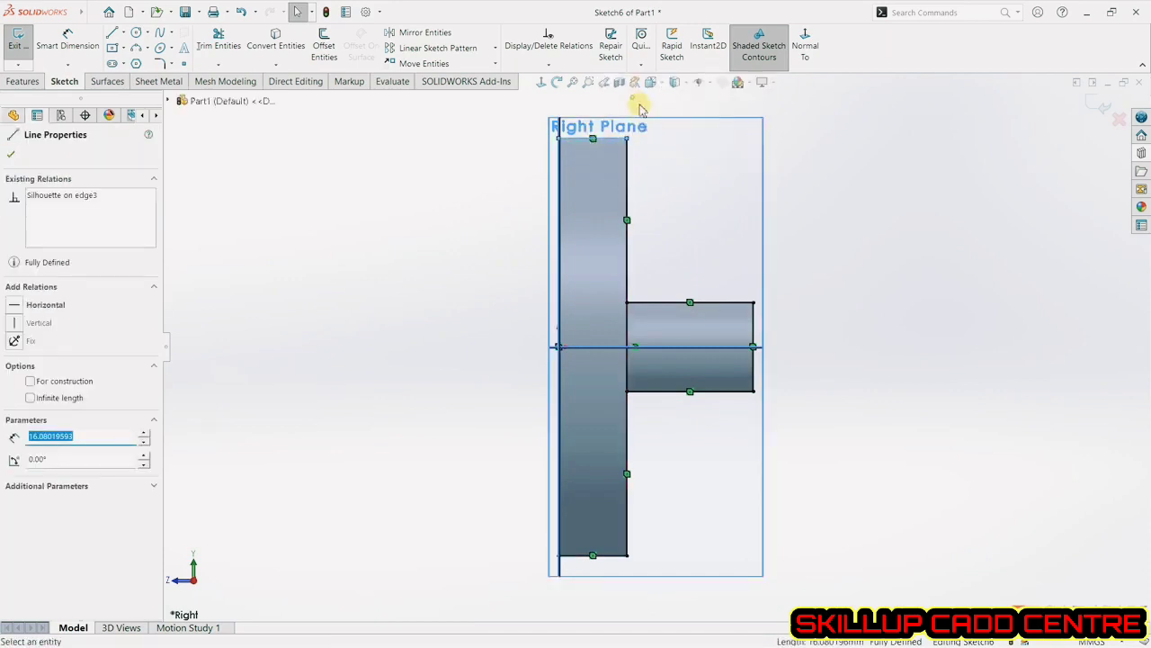
left_click(626, 162)
left_click(676, 116)
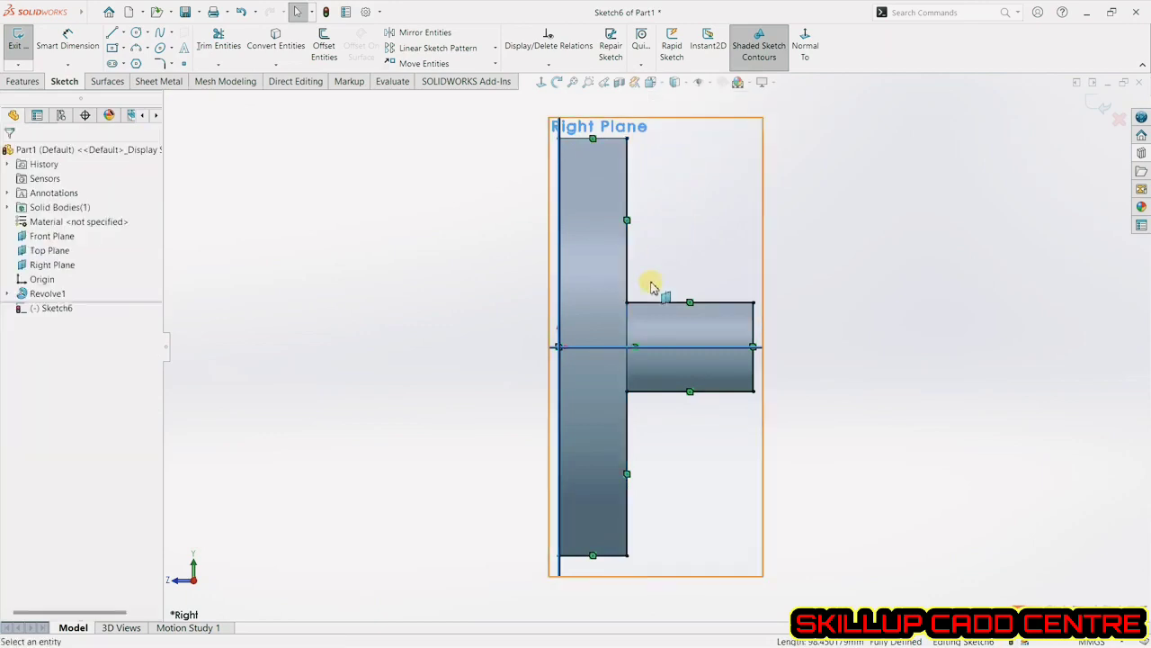
left_click(654, 304)
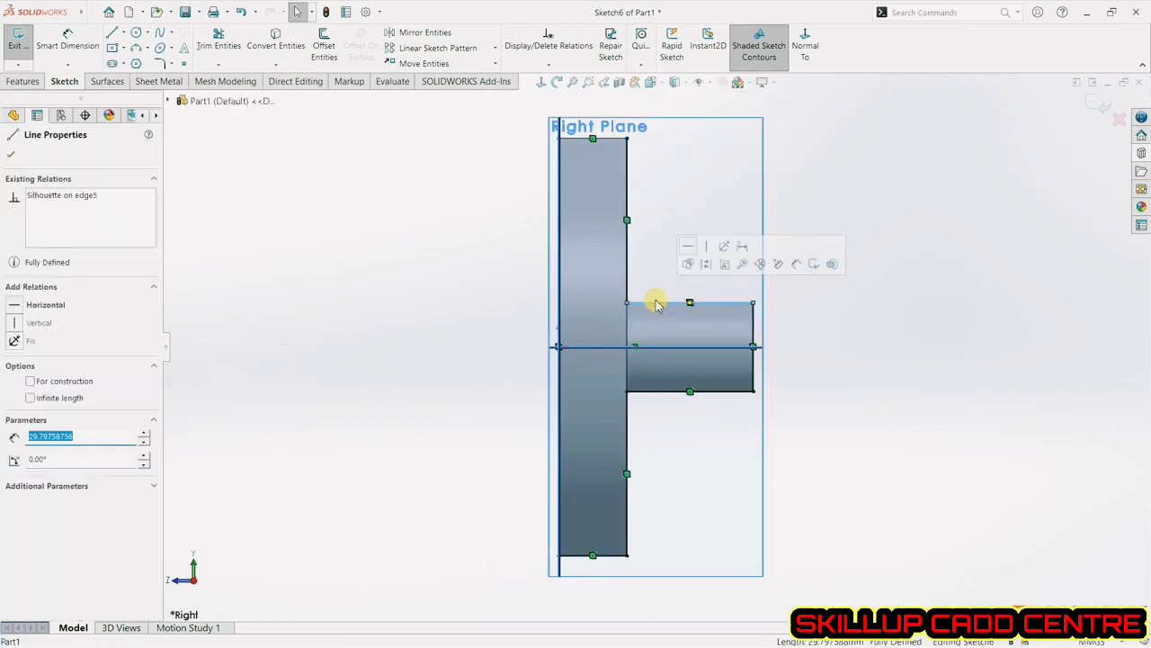
left_click(694, 262)
left_click(629, 245)
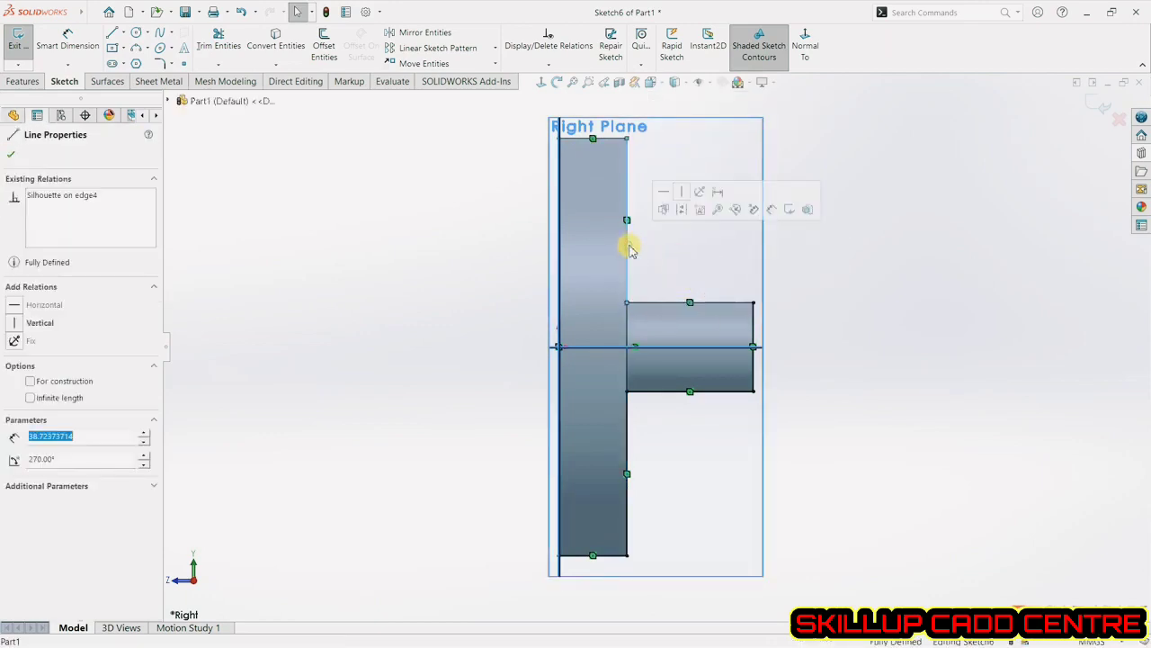
left_click(683, 211)
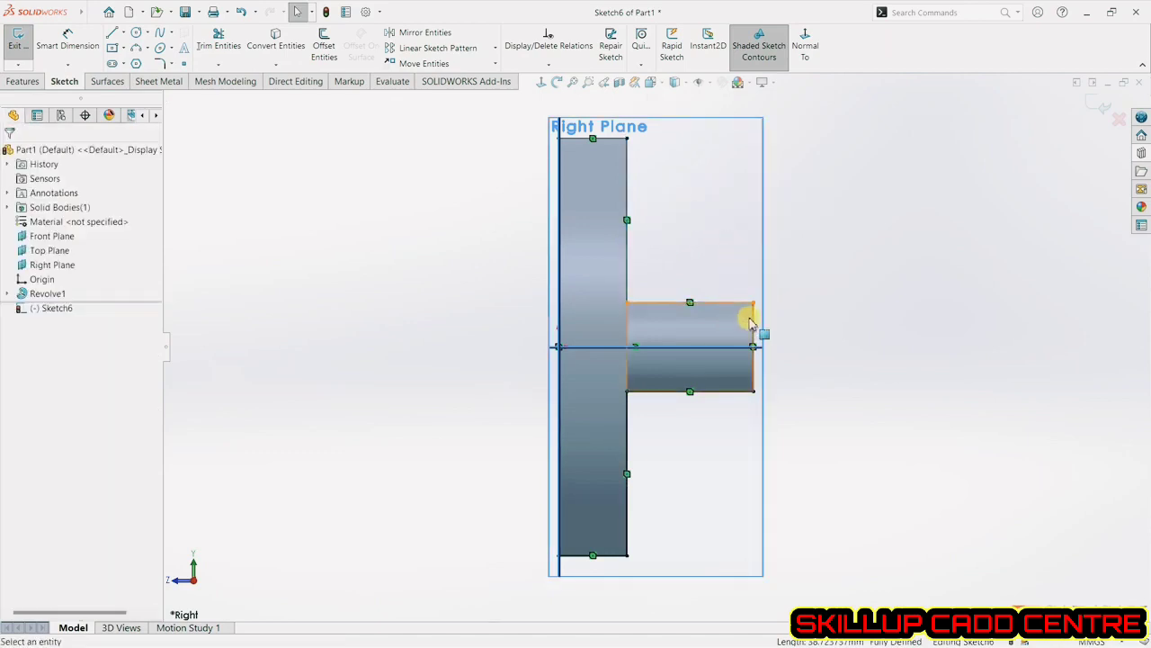
Change the hub's end and bottom lines and the disc's lower front and bottom lines to construction geometry.
left_click(753, 316)
left_click(800, 282)
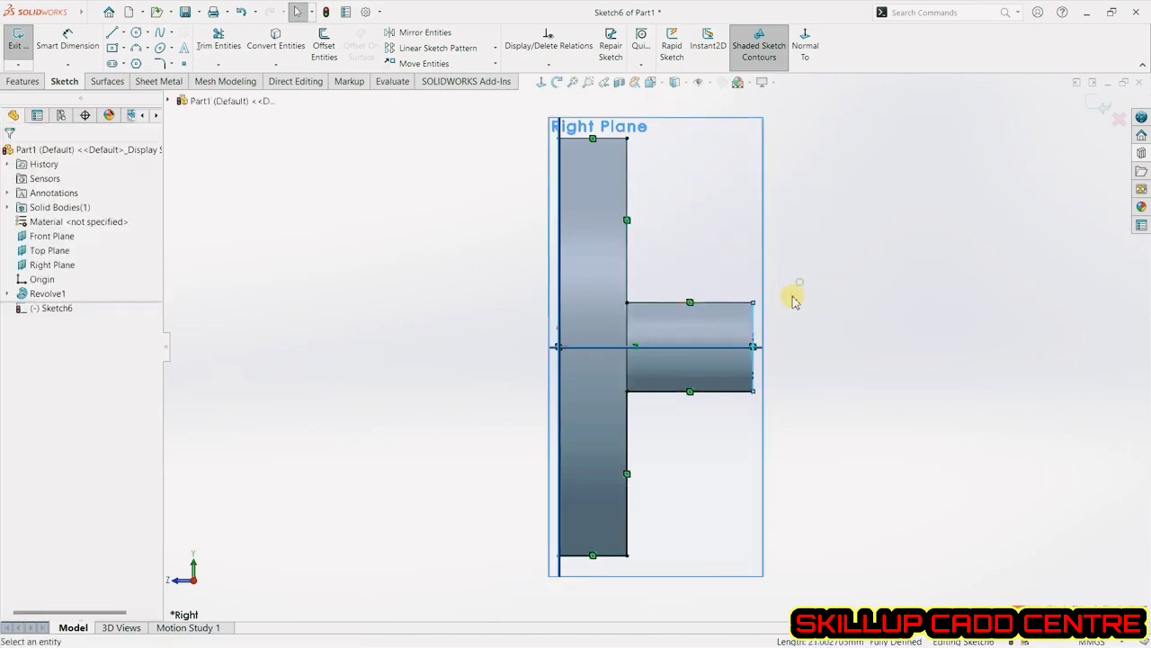
left_click(659, 390)
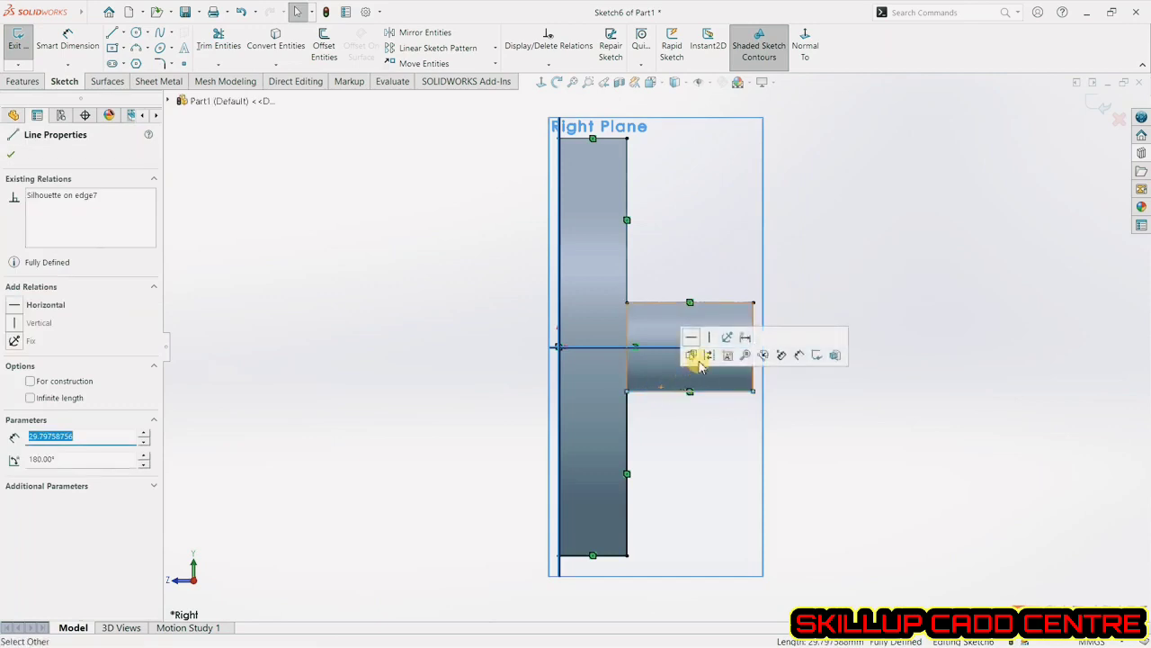
left_click(707, 356)
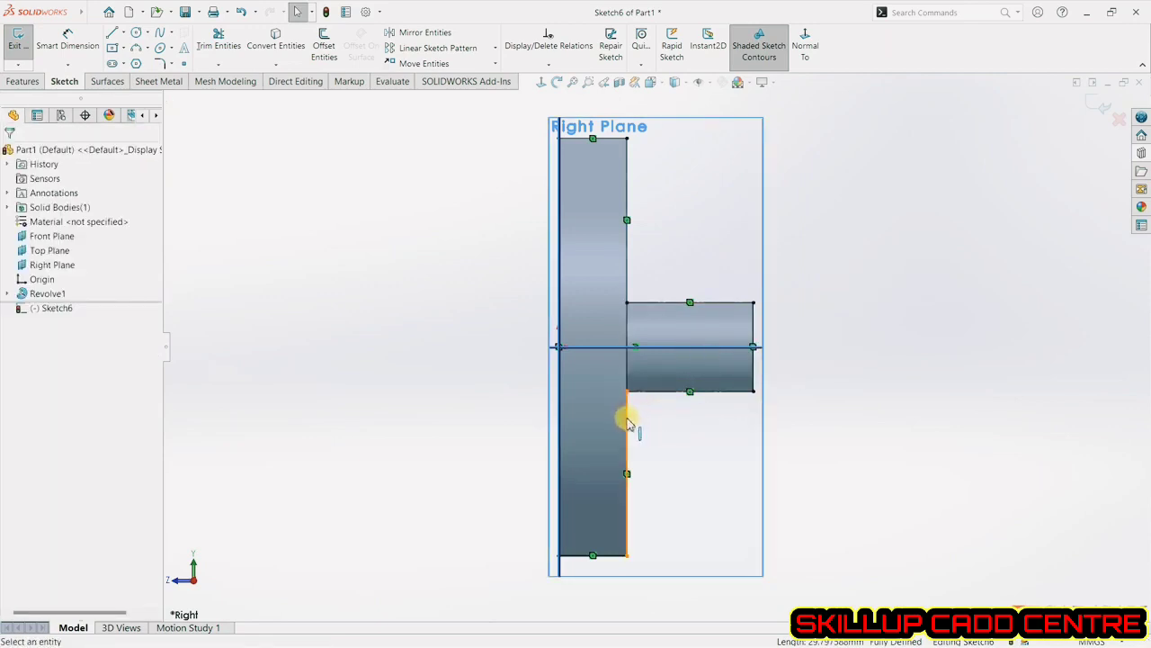
left_click(625, 414)
left_click(668, 385)
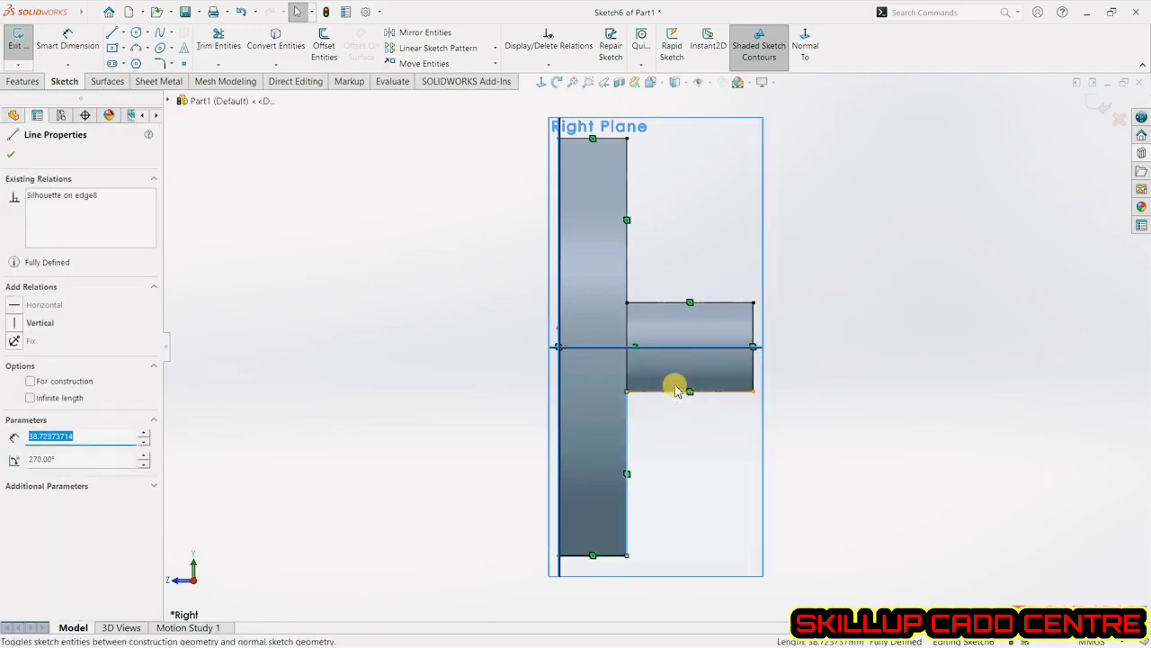
left_click(610, 555)
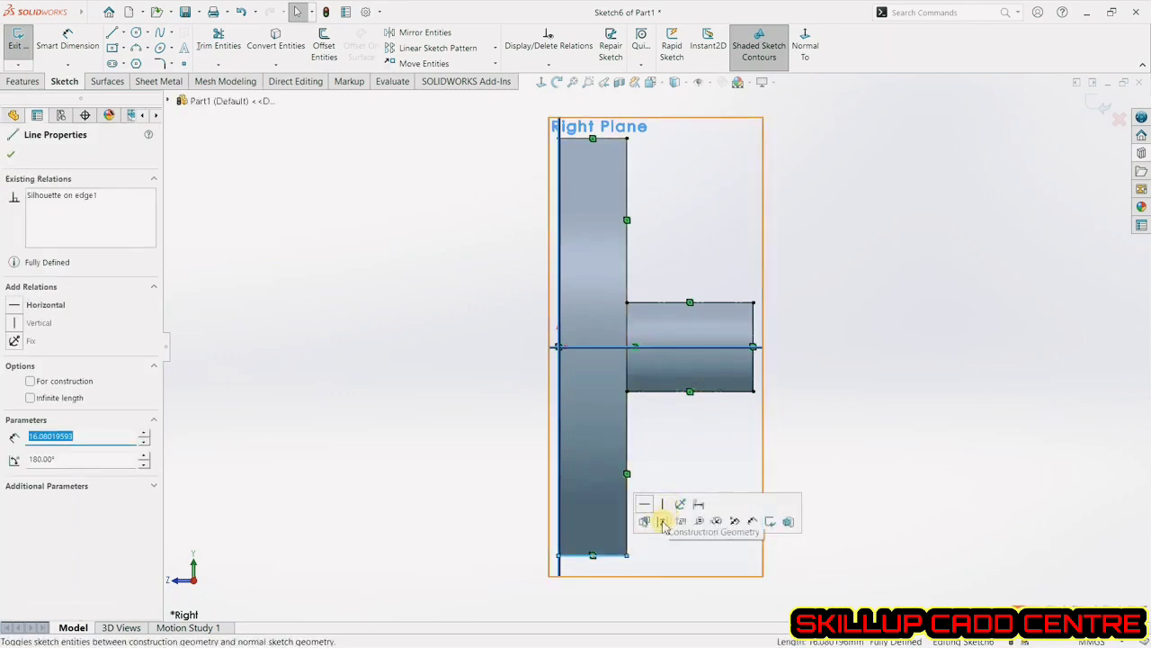
left_click(663, 523)
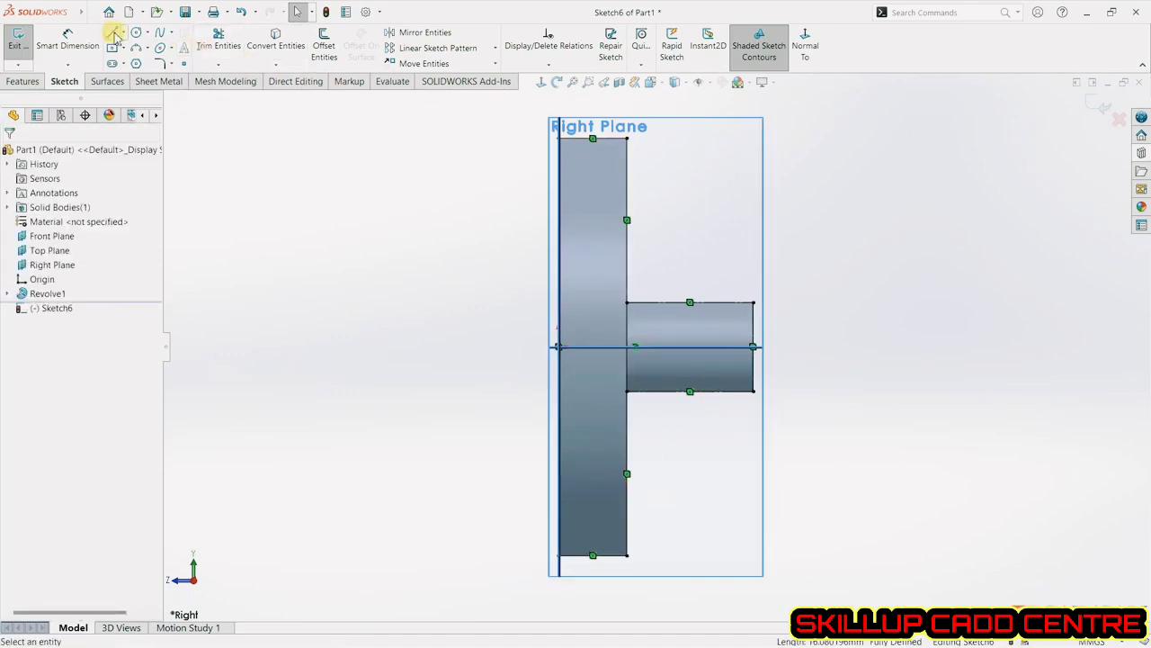
Sketch a slanted line about 41 mm long from the disc's upper front edge to the hub's top line and exit the sketch.
left_click(115, 35)
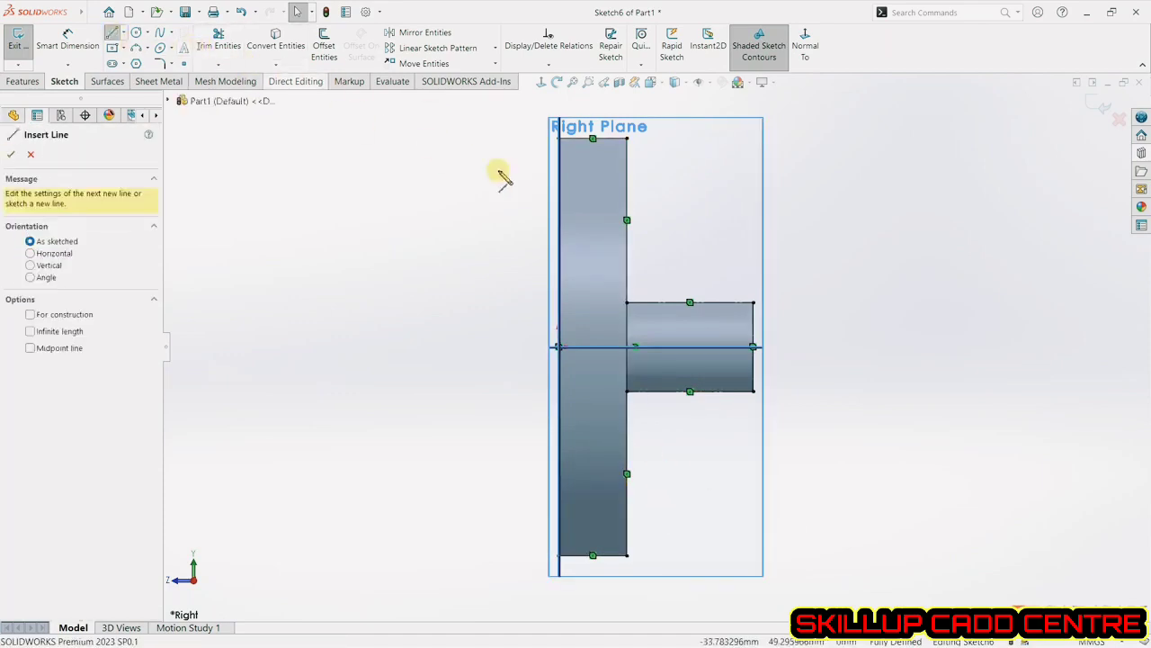
left_click(627, 157)
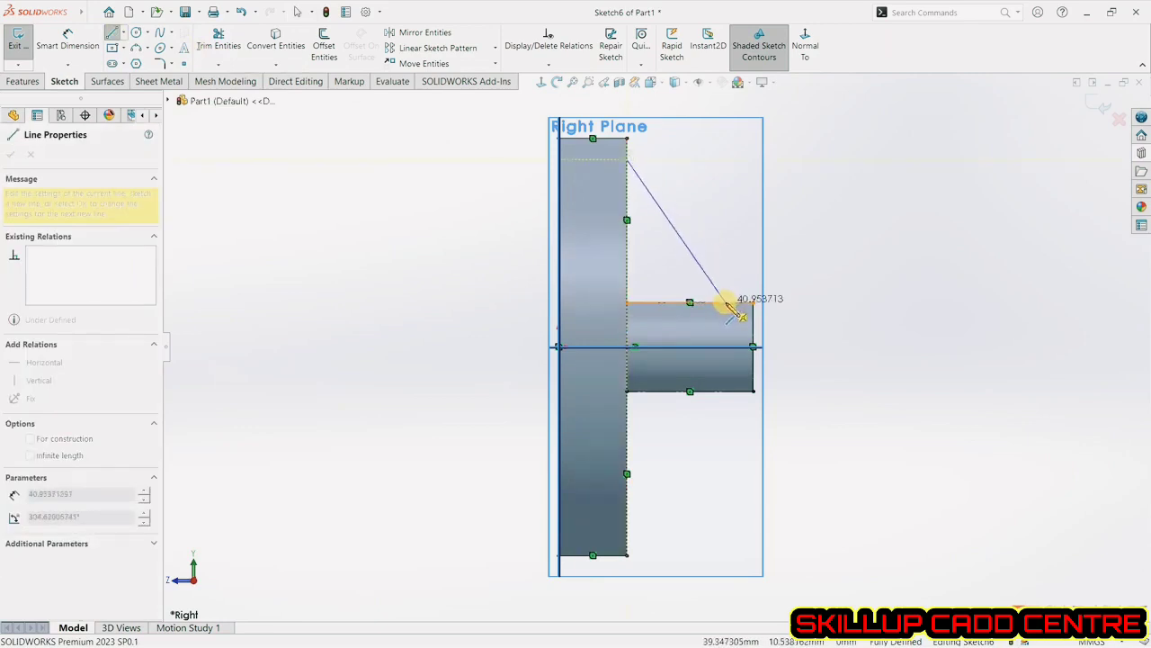
left_click(726, 303)
right_click(856, 220)
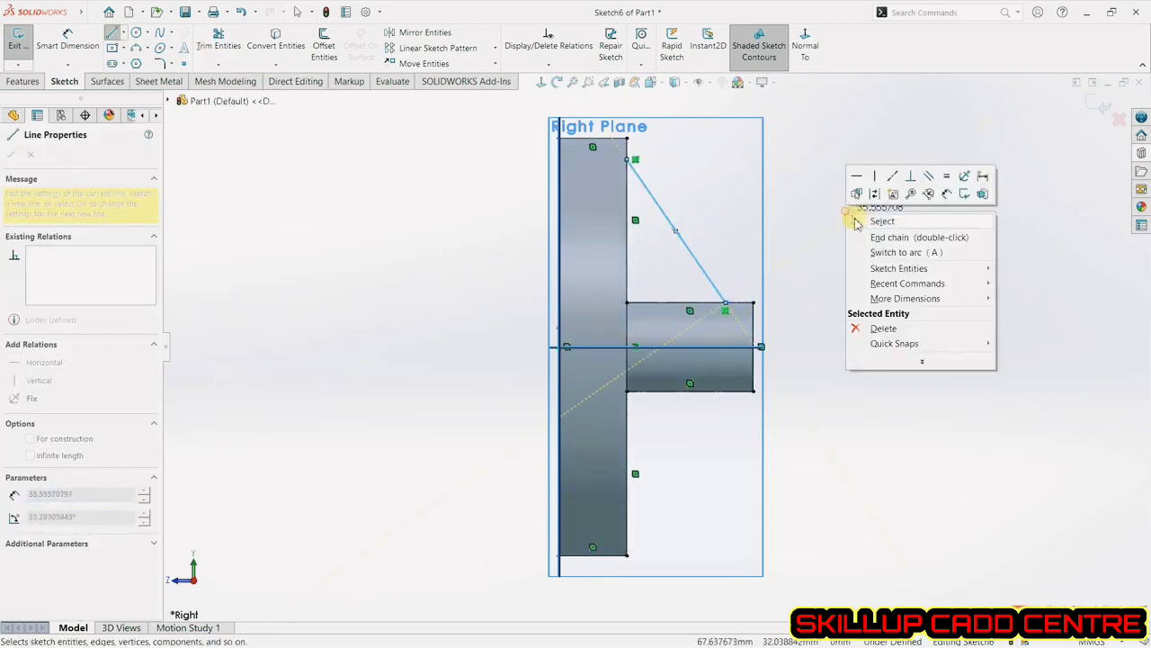
left_click(859, 221)
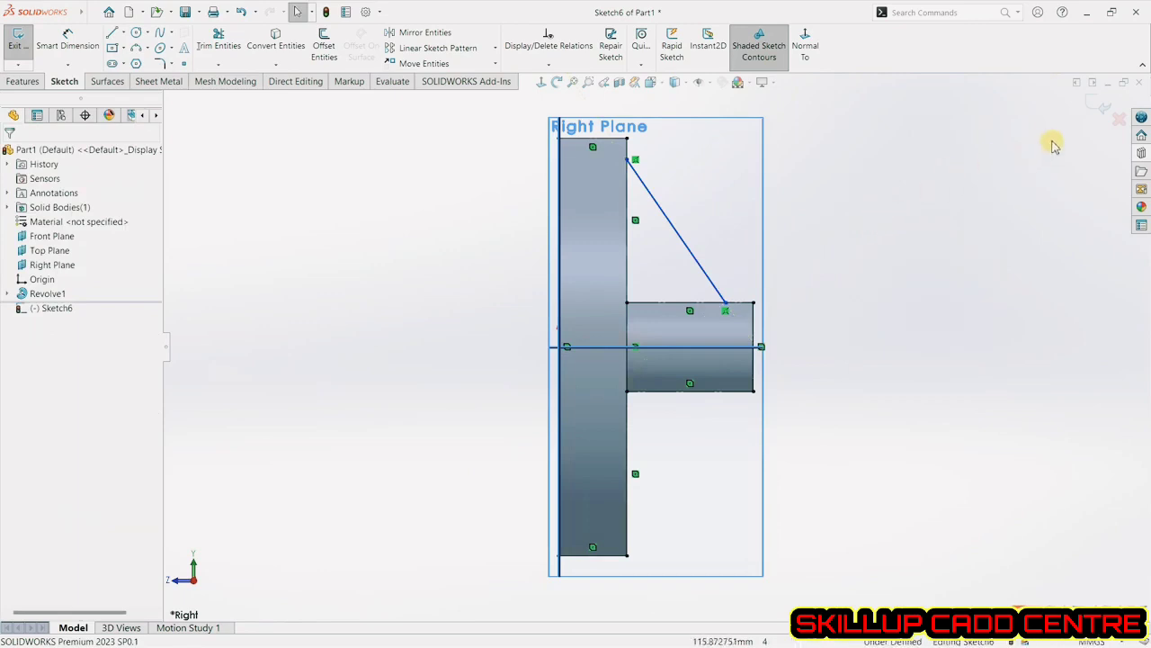
left_click(1103, 104)
Try a 10 mm thick rib from the slanted line with thickness on both sides, and undo it.
mouse_move(835, 383)
middle_mouse_down()
mouse_move(699, 185)
mouse_move(630, 121)
mouse_move(662, 216)
middle_mouse_up()
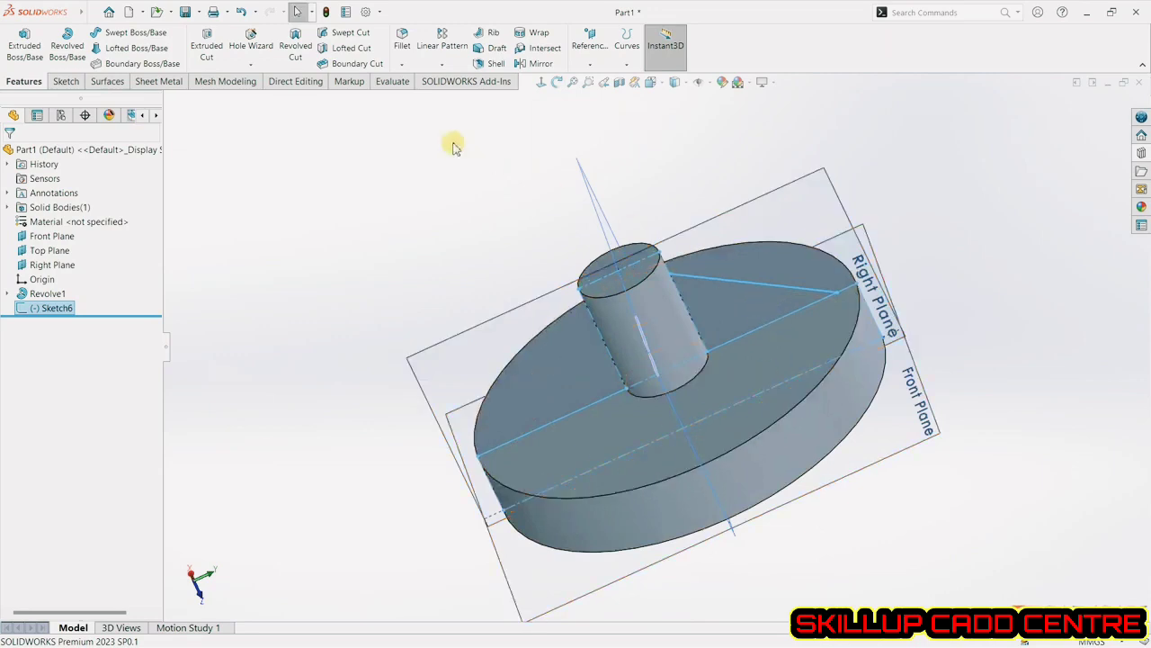
left_click(492, 36)
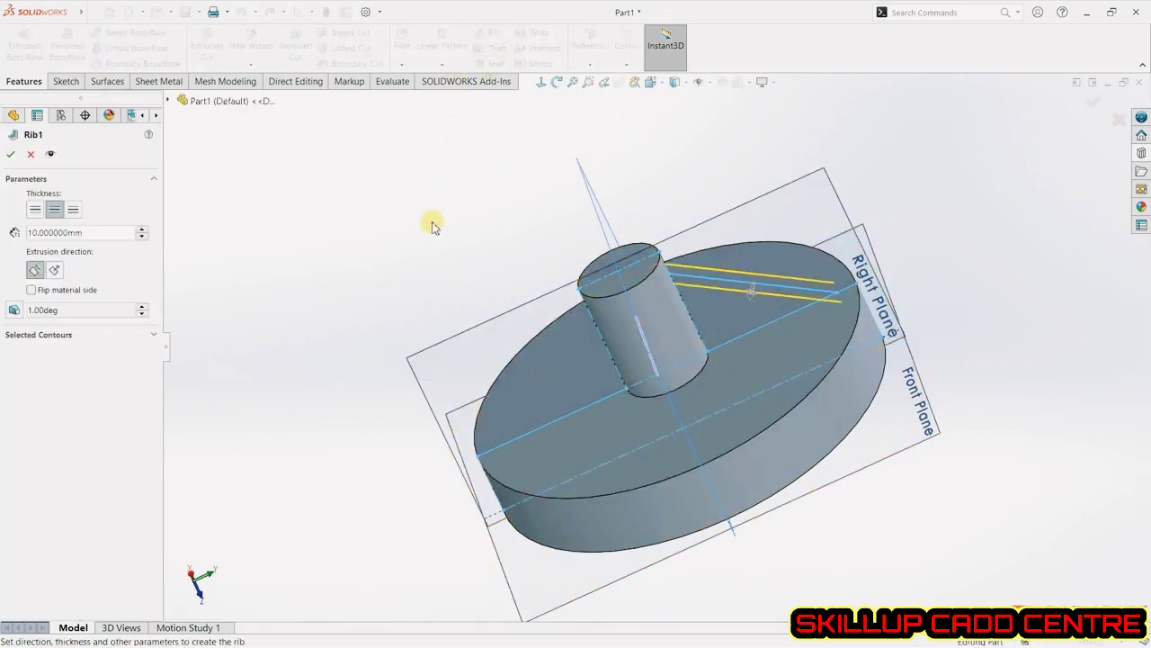
middle_click_drag(432, 218, 378, 363)
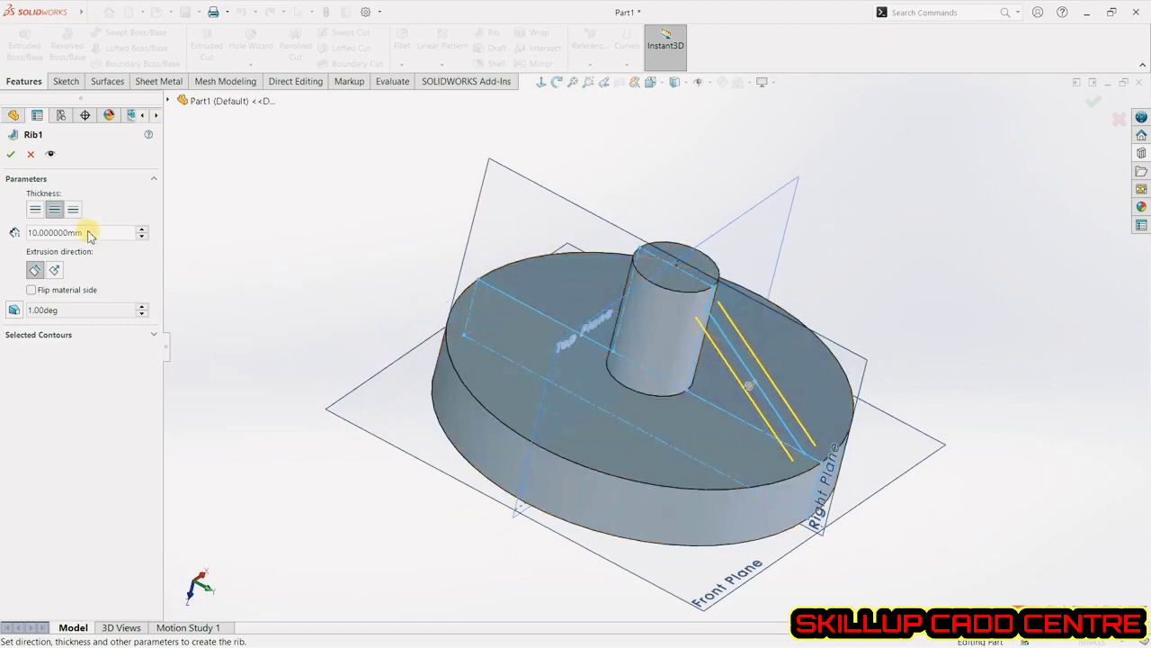
left_click(12, 156)
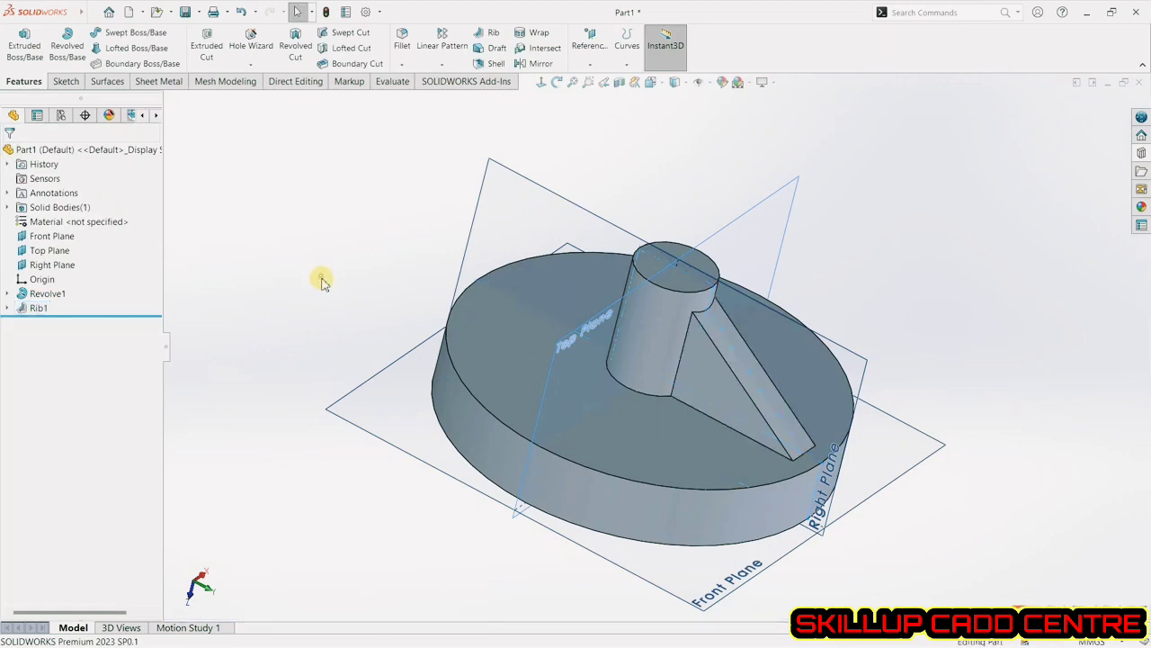
middle_click_drag(318, 278, 306, 326)
key("Escape")
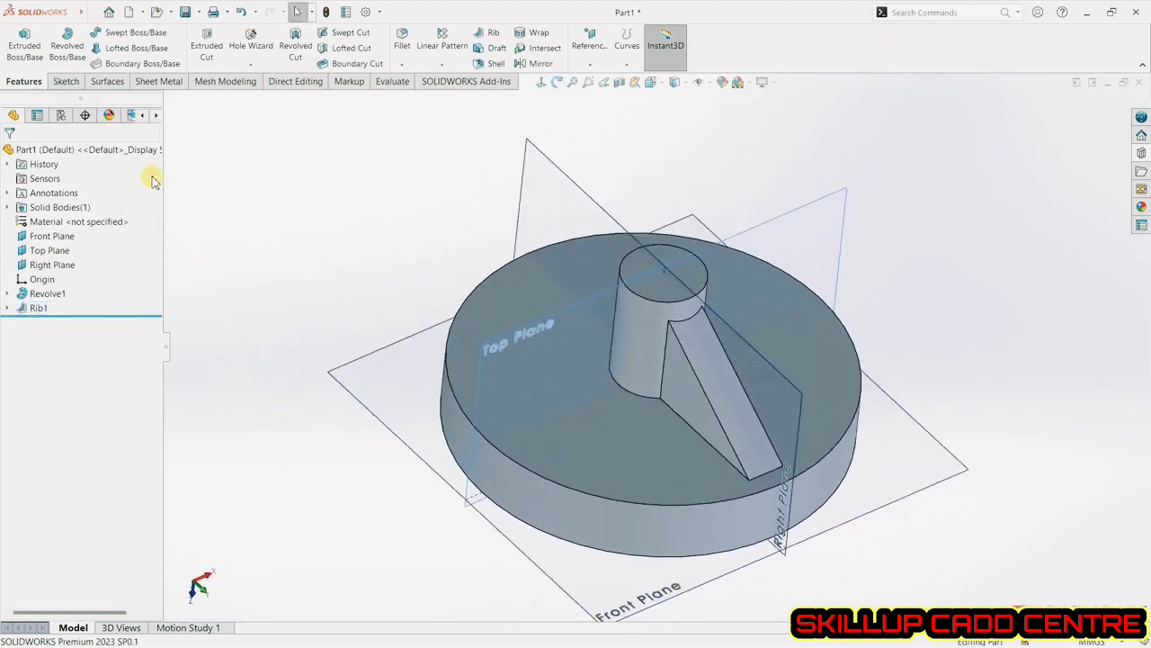
left_click(243, 11)
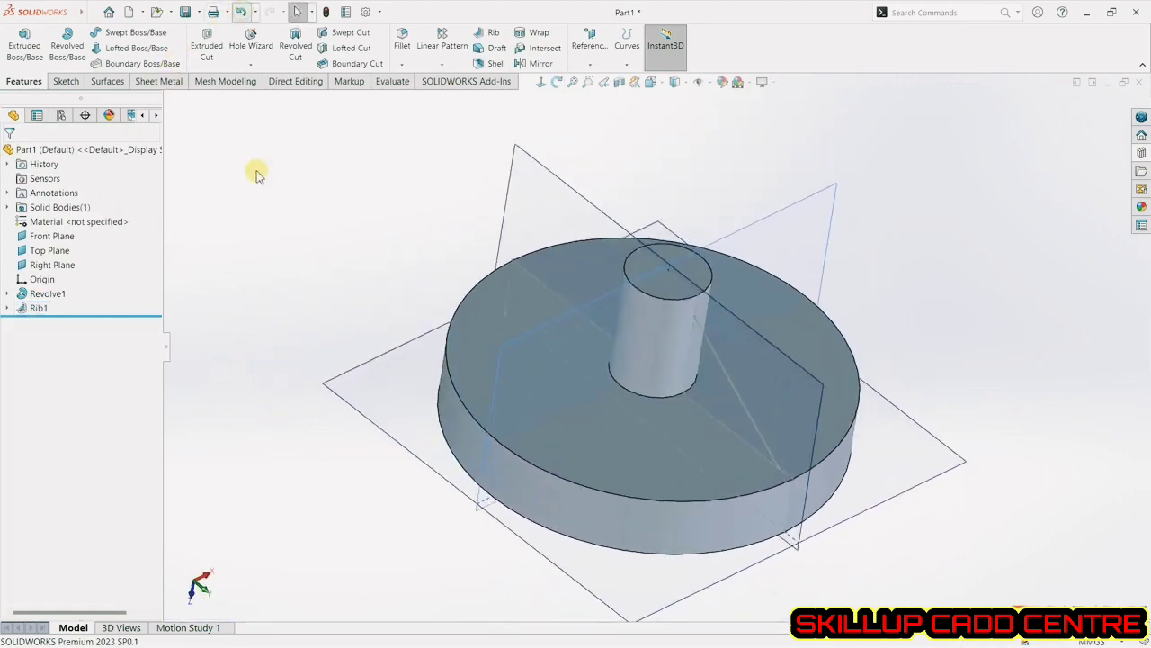
Start a Rib from the slanted line with a 6 mm thickness, keeping the material direction toward the disc and hub.
left_click(482, 33)
left_click(737, 352)
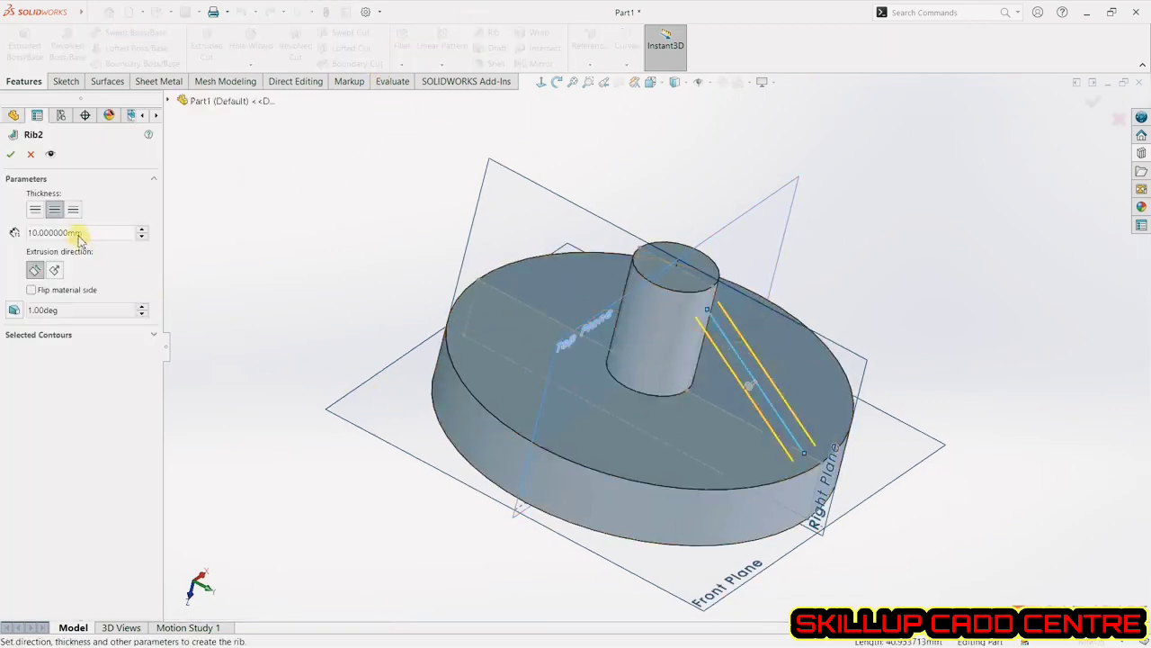
type("6")
key("Return")
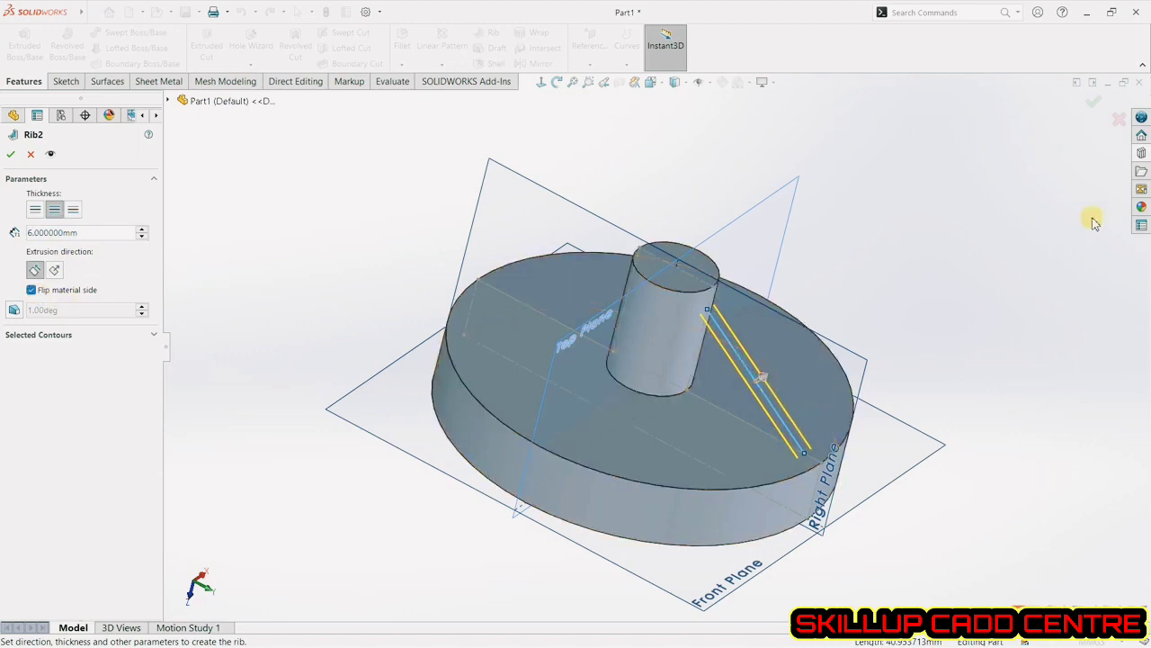
left_click(763, 376)
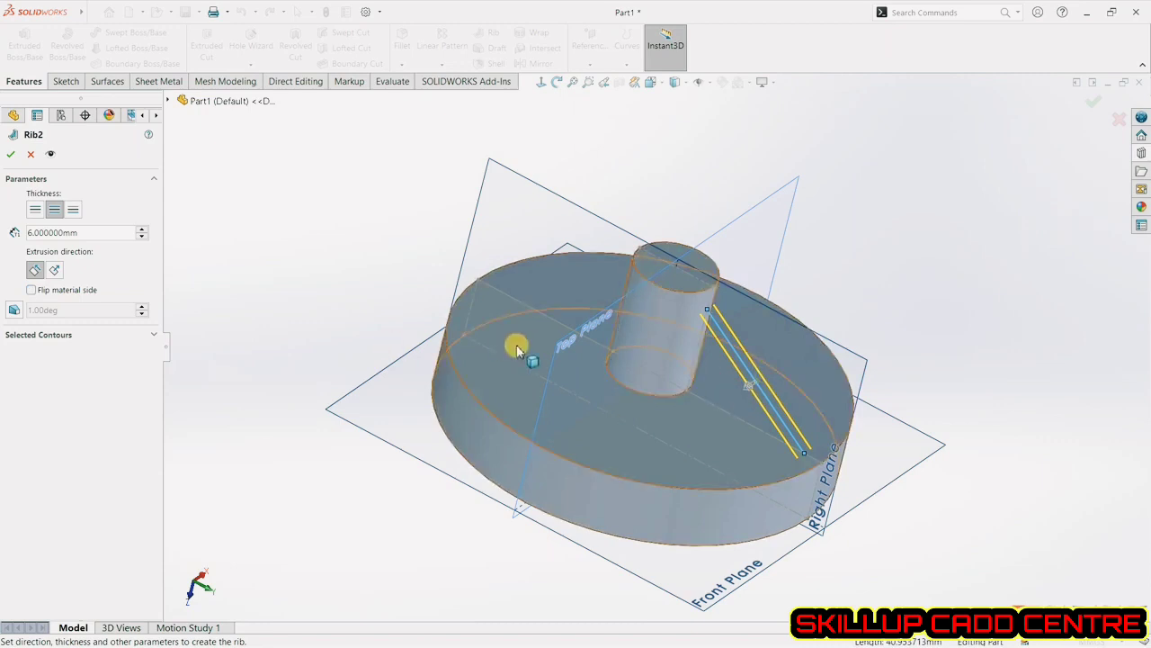
Try the rib's thickness on one side and the opposite side of the line, and return it to Both Sides.
mouse_move(514, 341)
middle_mouse_down()
mouse_move(452, 328)
mouse_move(481, 342)
middle_mouse_up()
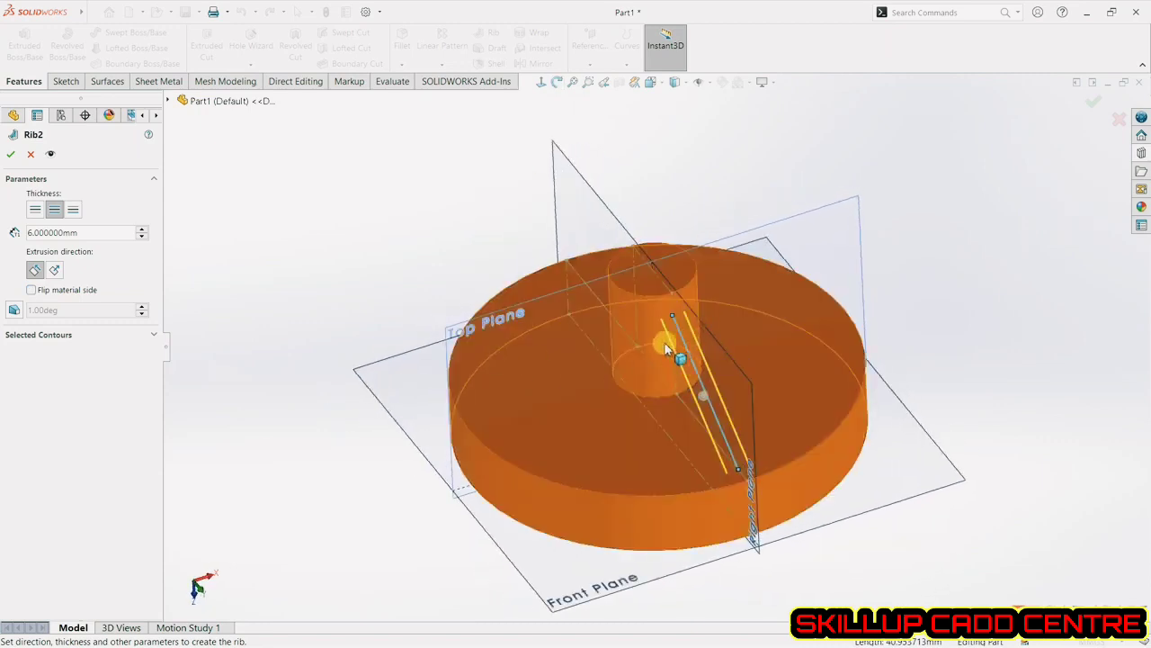
left_click(42, 209)
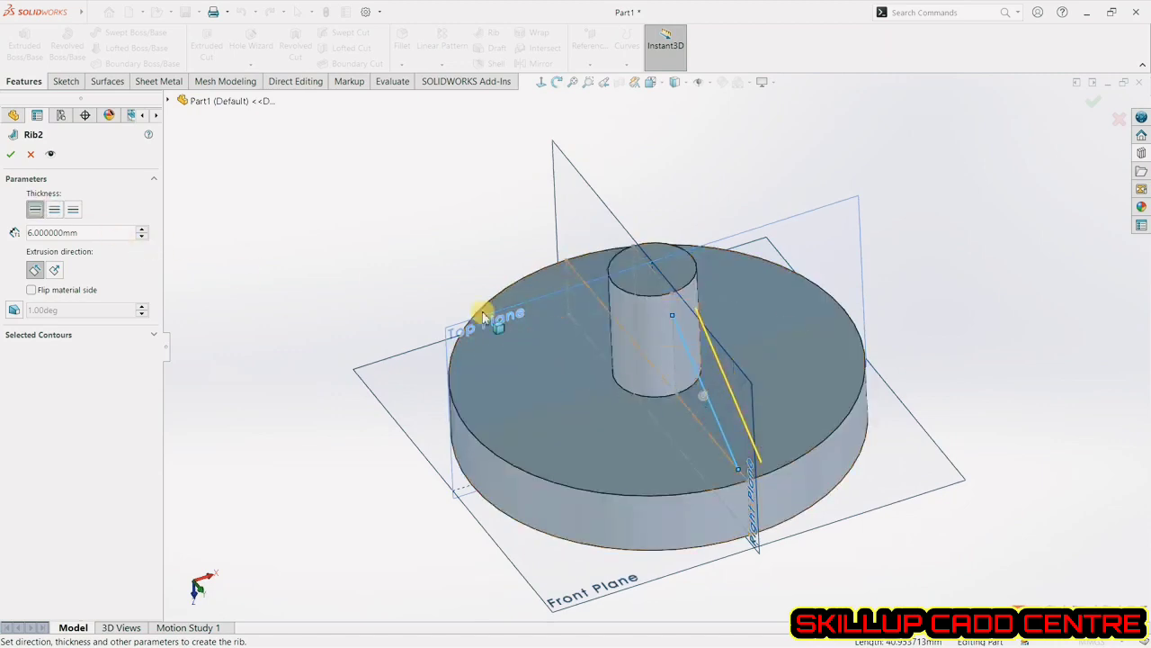
left_click(72, 209)
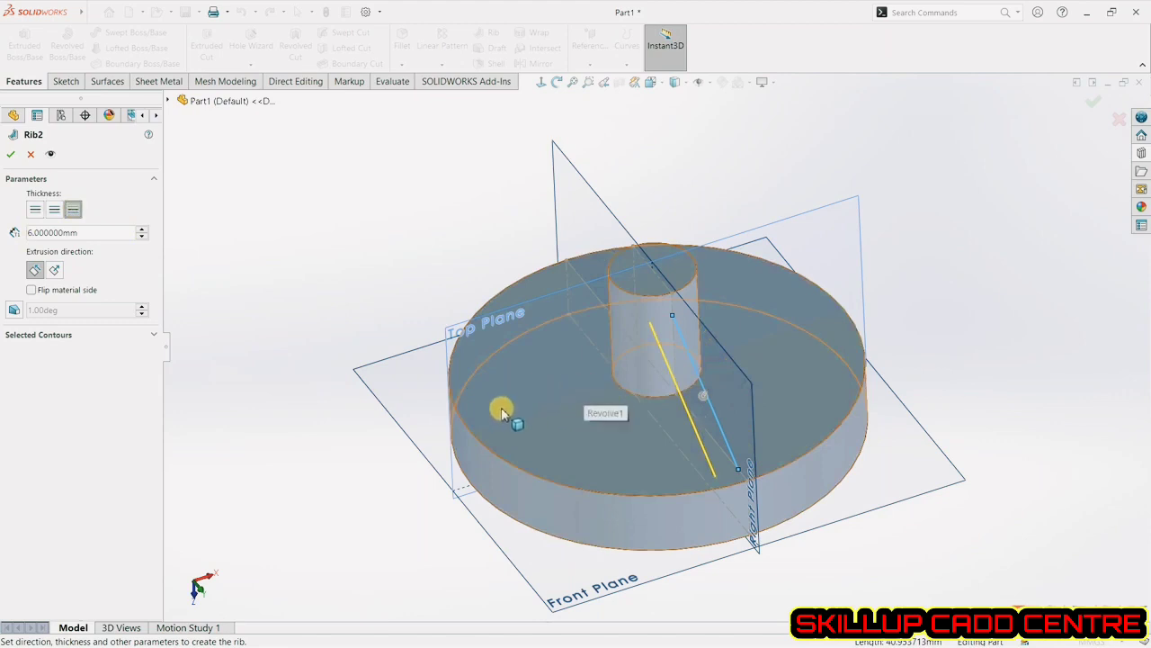
left_click(54, 208)
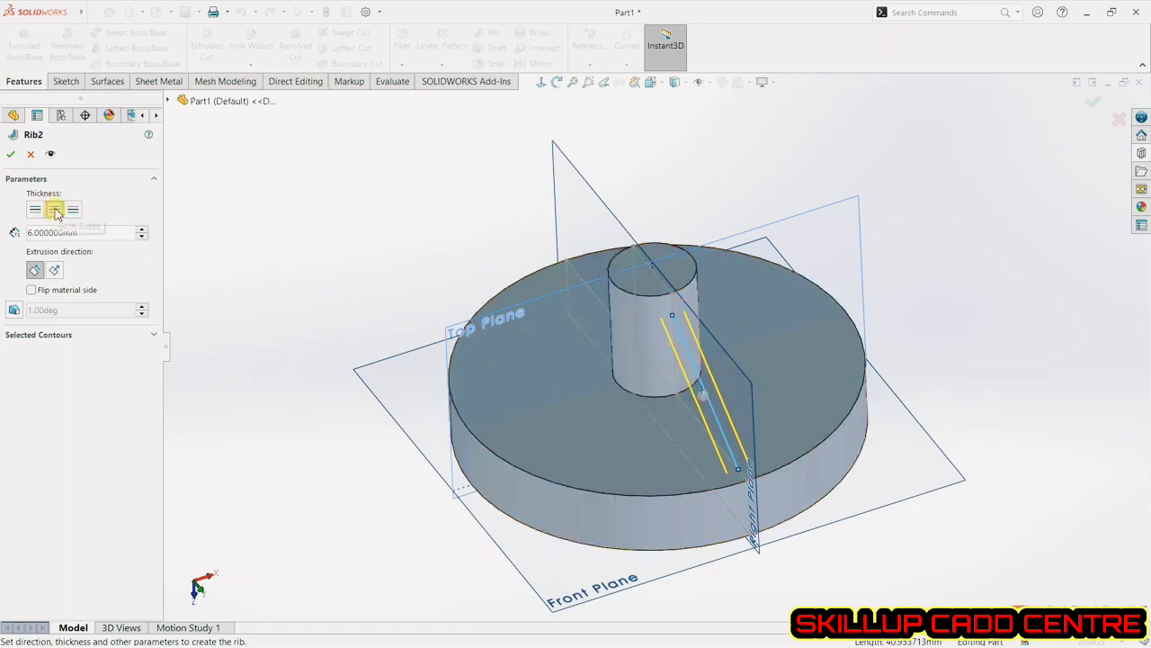
Add a 10° outward draft at the sketch plane to the 6 mm rib, create it and inspect its tapered sides.
left_click(14, 311)
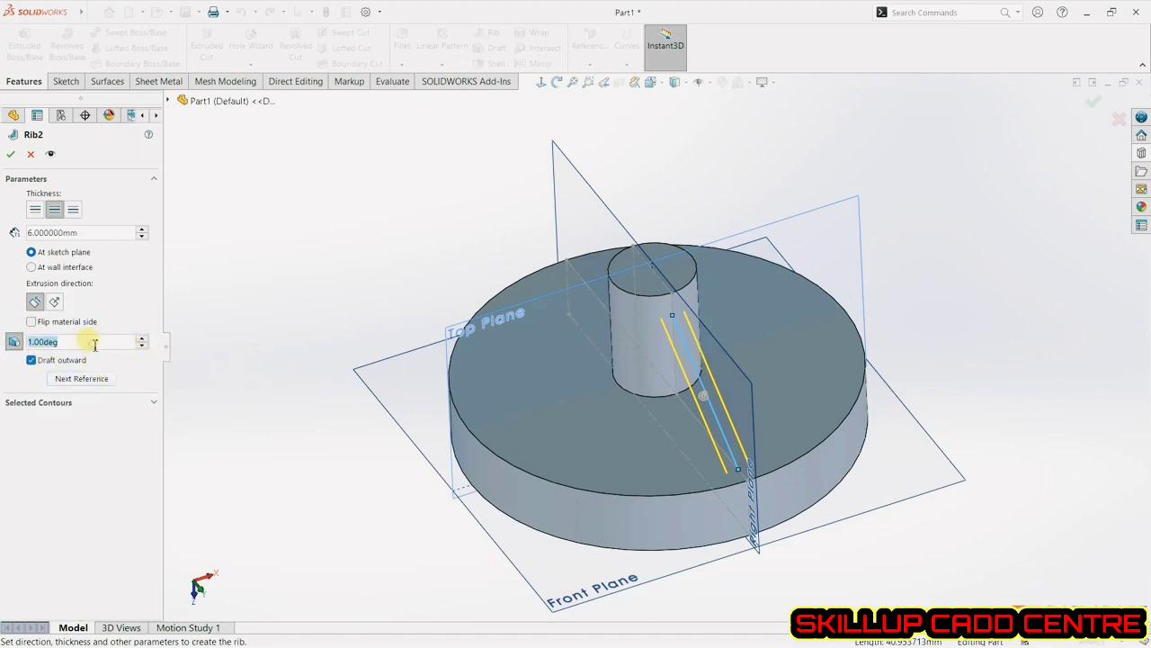
type("10")
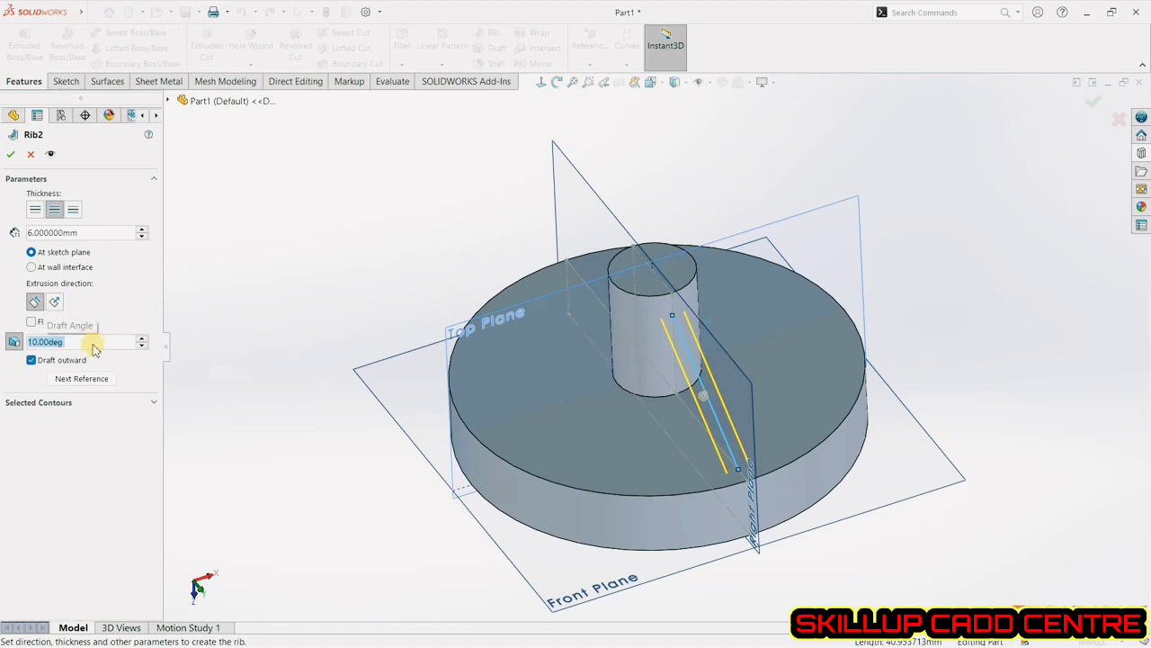
left_click(11, 157)
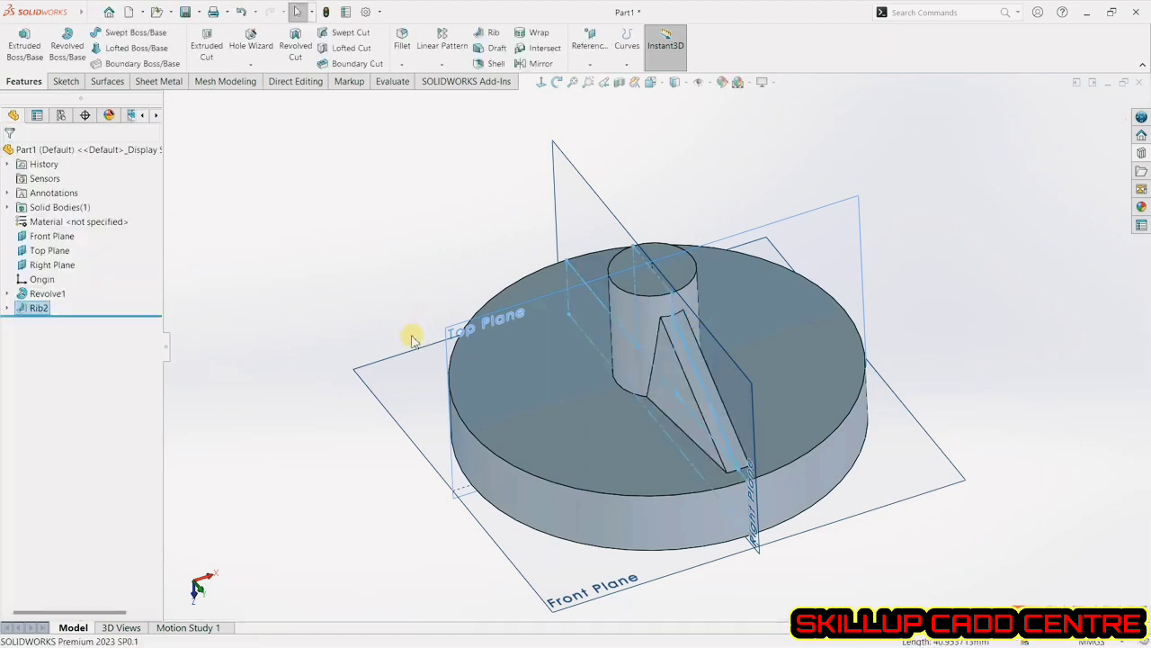
middle_click_drag(411, 329, 352, 386)
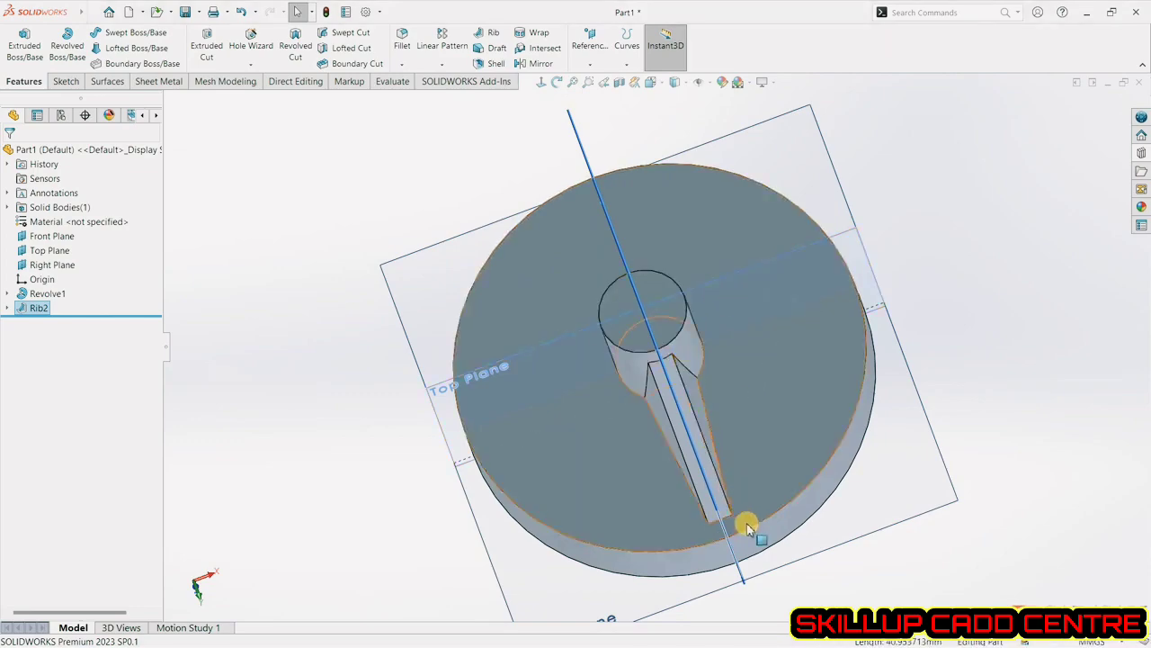
middle_click_drag(881, 561, 892, 502)
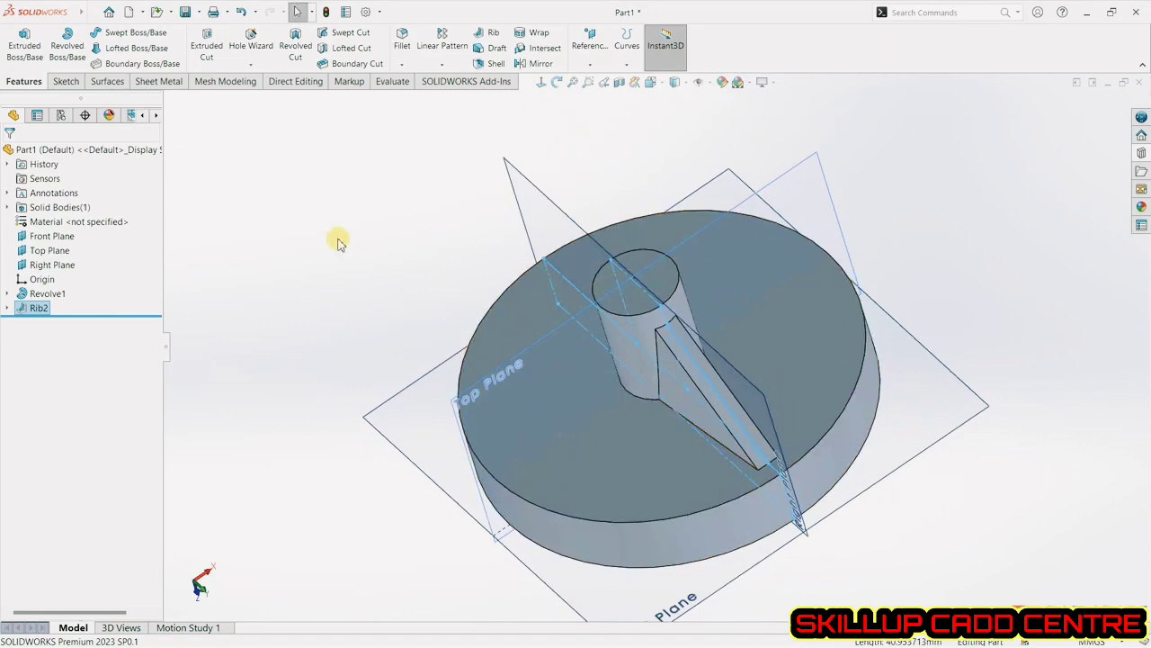
Circular-pattern the rib around the hub's end edge with 6 equally spaced instances over 360°.
left_click(37, 306)
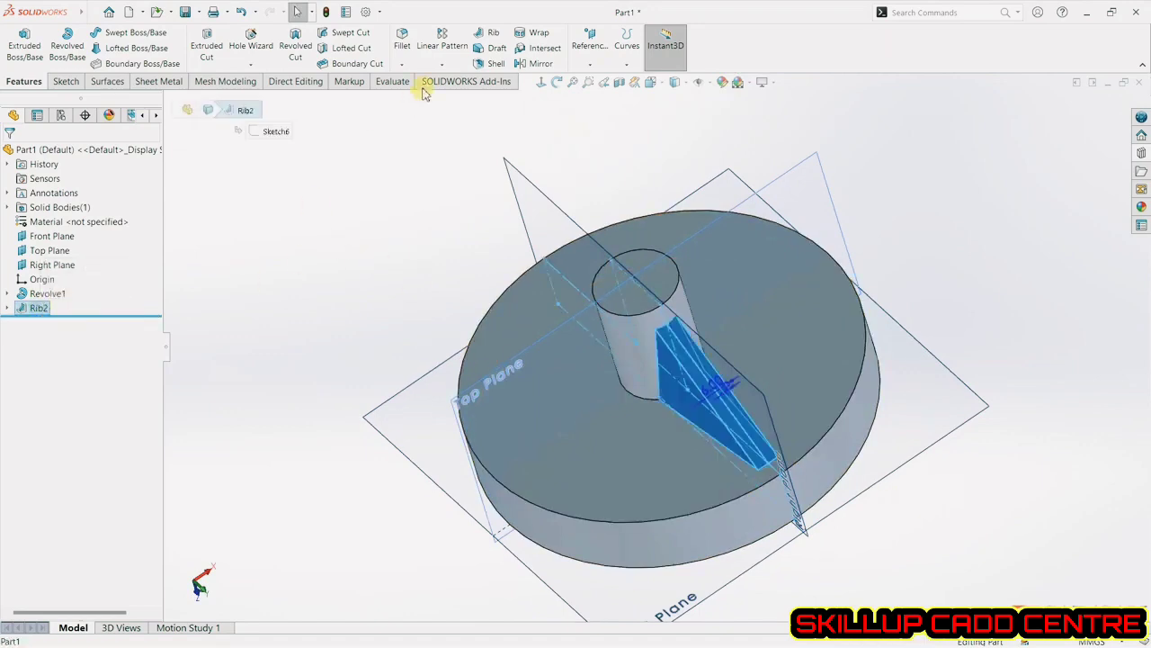
left_click(441, 63)
left_click(447, 96)
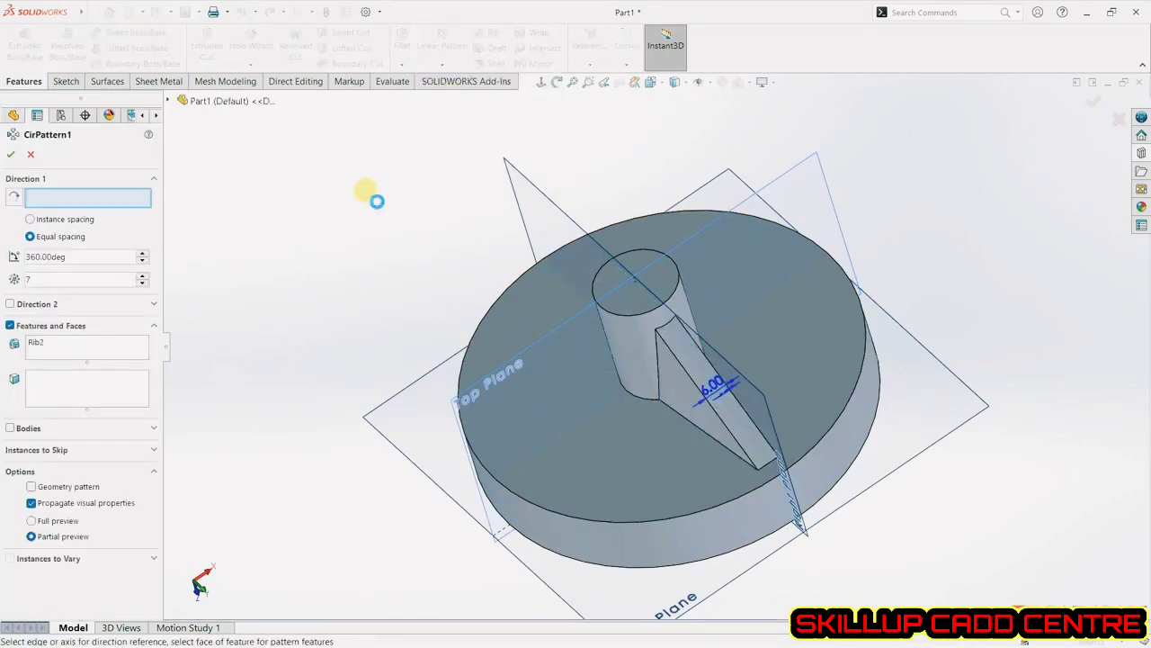
left_click(610, 314)
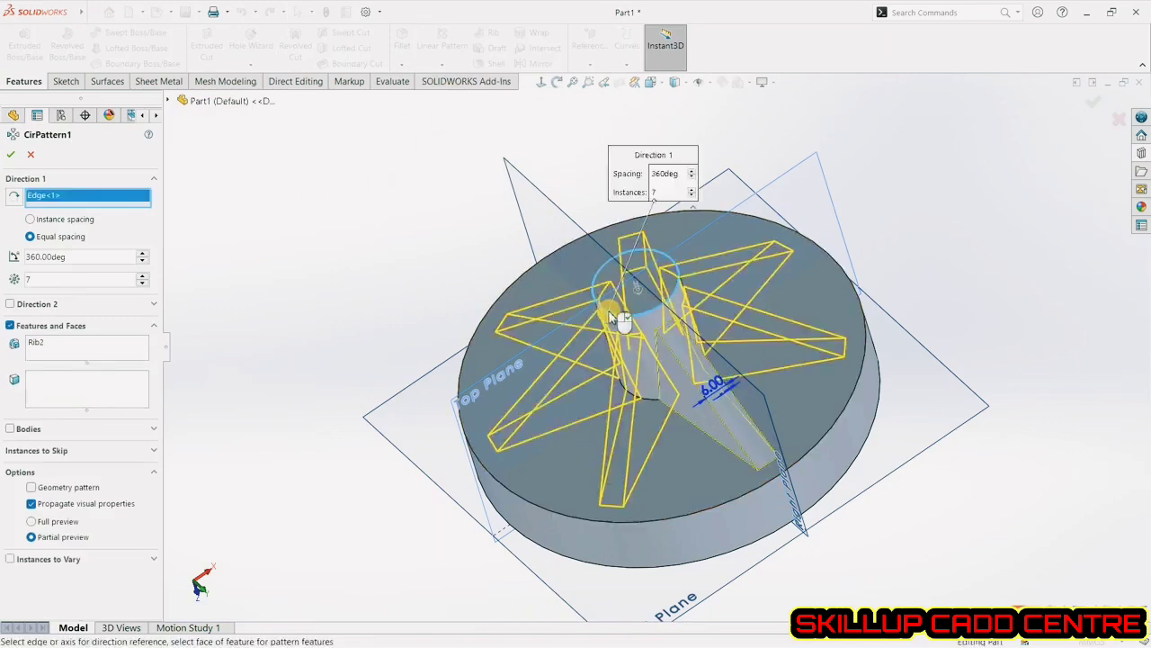
left_click(141, 285)
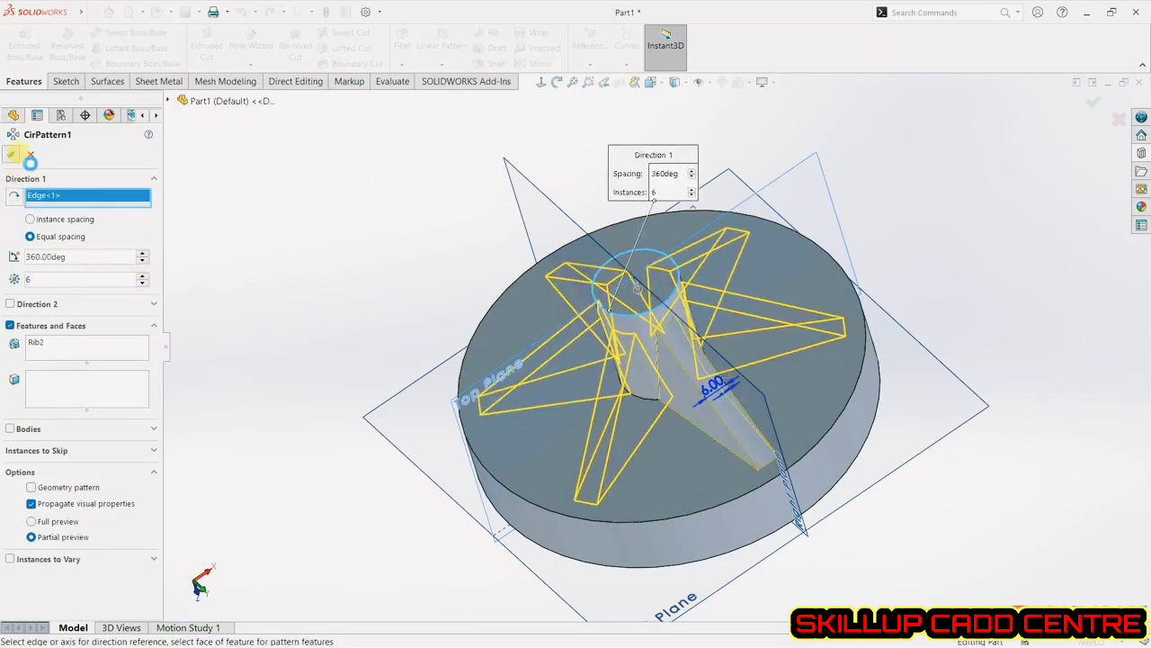
left_click(13, 155)
mouse_move(296, 288)
middle_mouse_down()
mouse_move(351, 355)
mouse_move(369, 409)
mouse_move(509, 408)
mouse_move(442, 385)
mouse_move(326, 189)
mouse_move(270, 224)
mouse_move(300, 255)
mouse_move(364, 422)
mouse_move(302, 286)
middle_mouse_up()
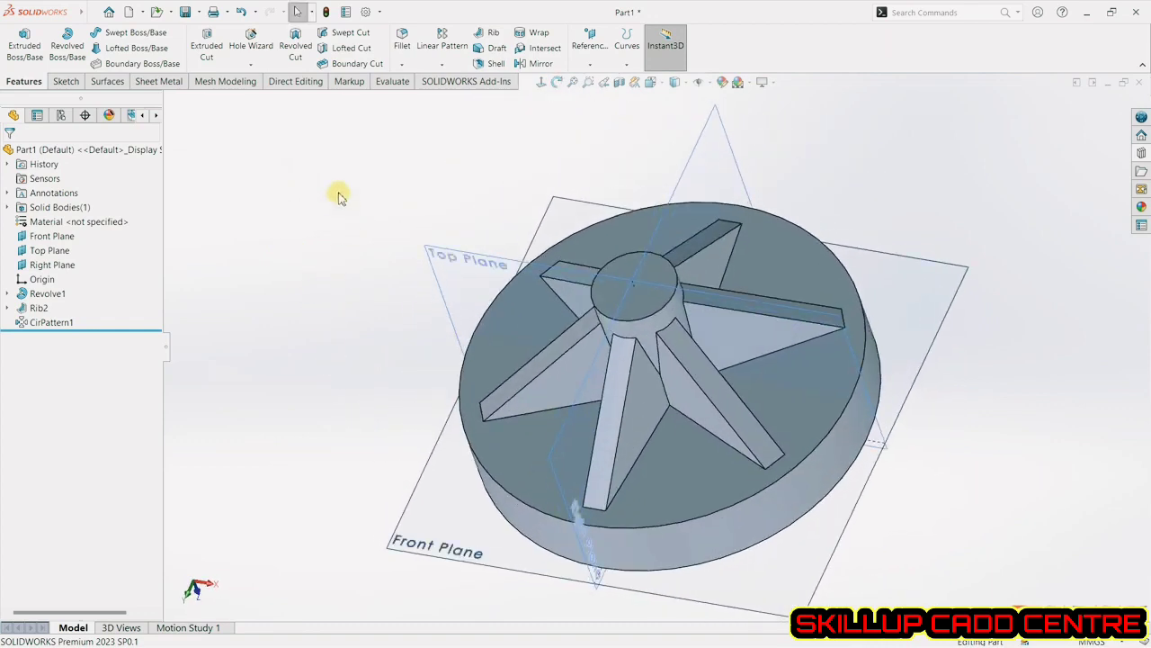
Shell the body to a 1 mm thickness, removing the disc's back face and the hub's end face.
left_click(493, 63)
middle_click_drag(916, 525, 651, 342)
left_click(681, 386)
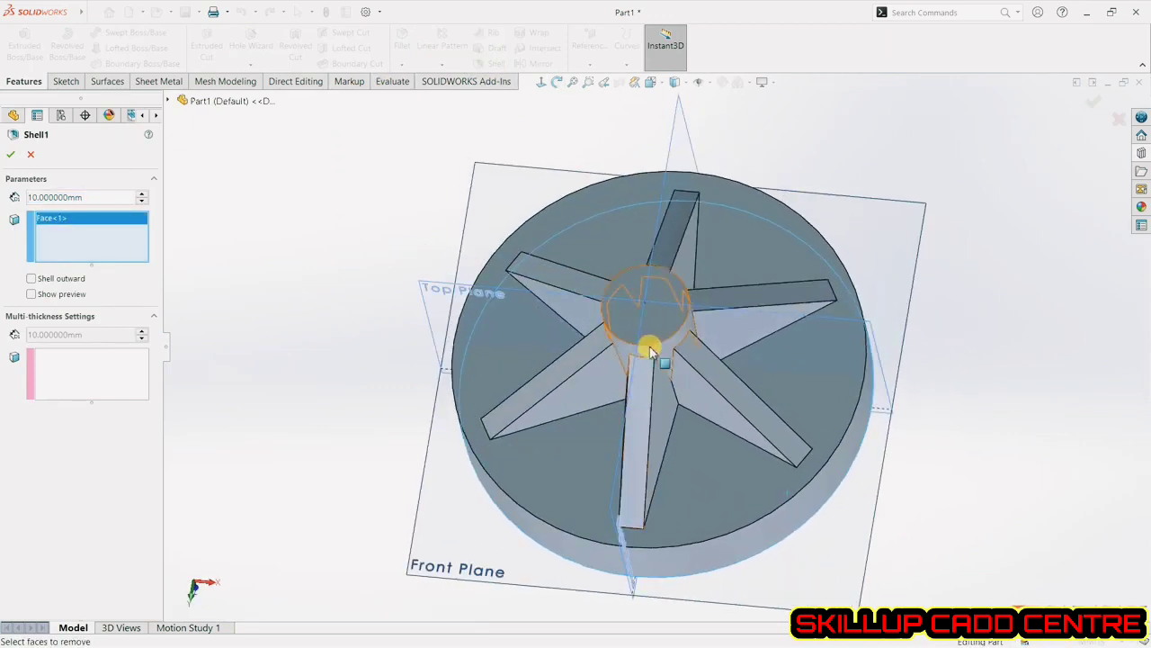
left_click(663, 329)
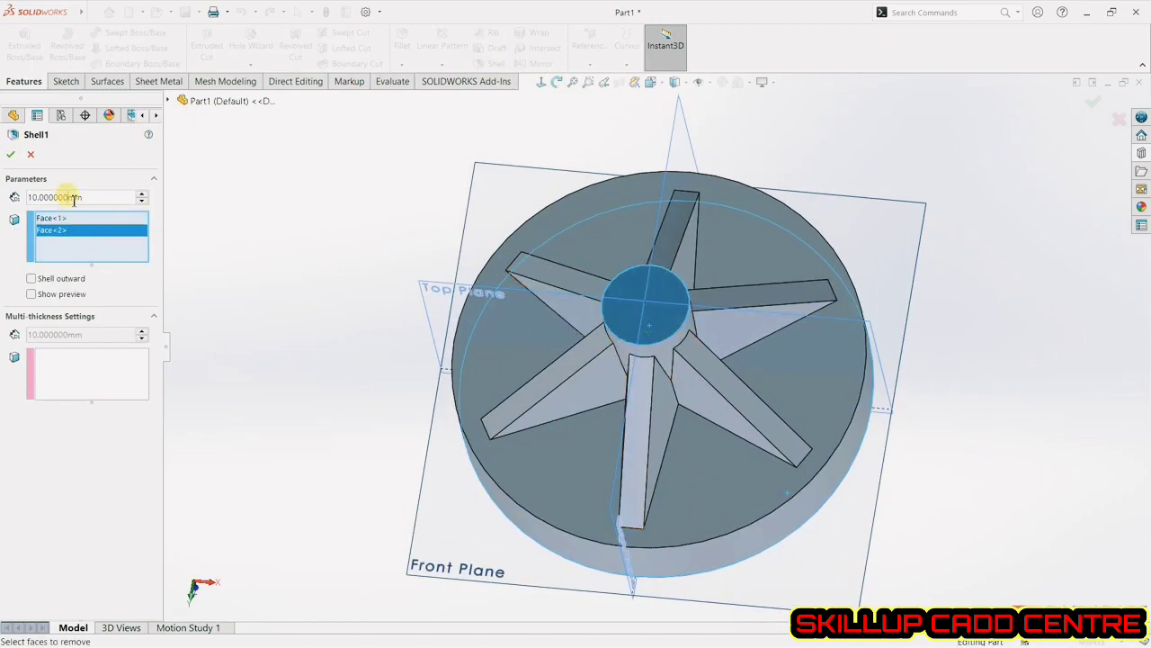
type("1")
key("Return")
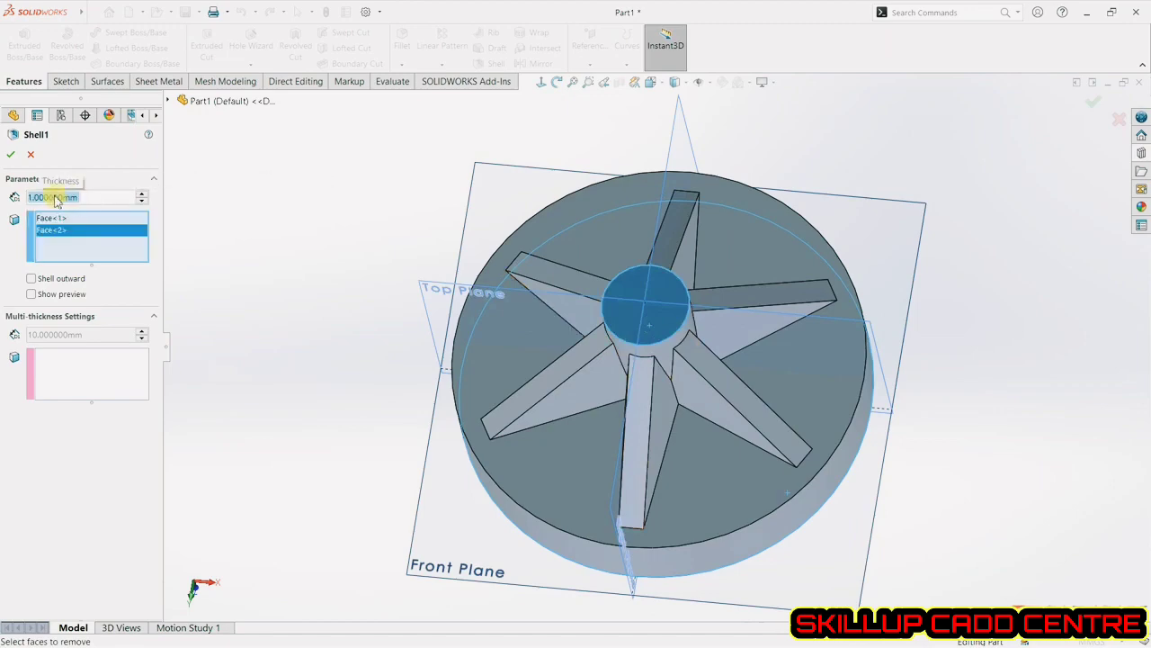
left_click(18, 156)
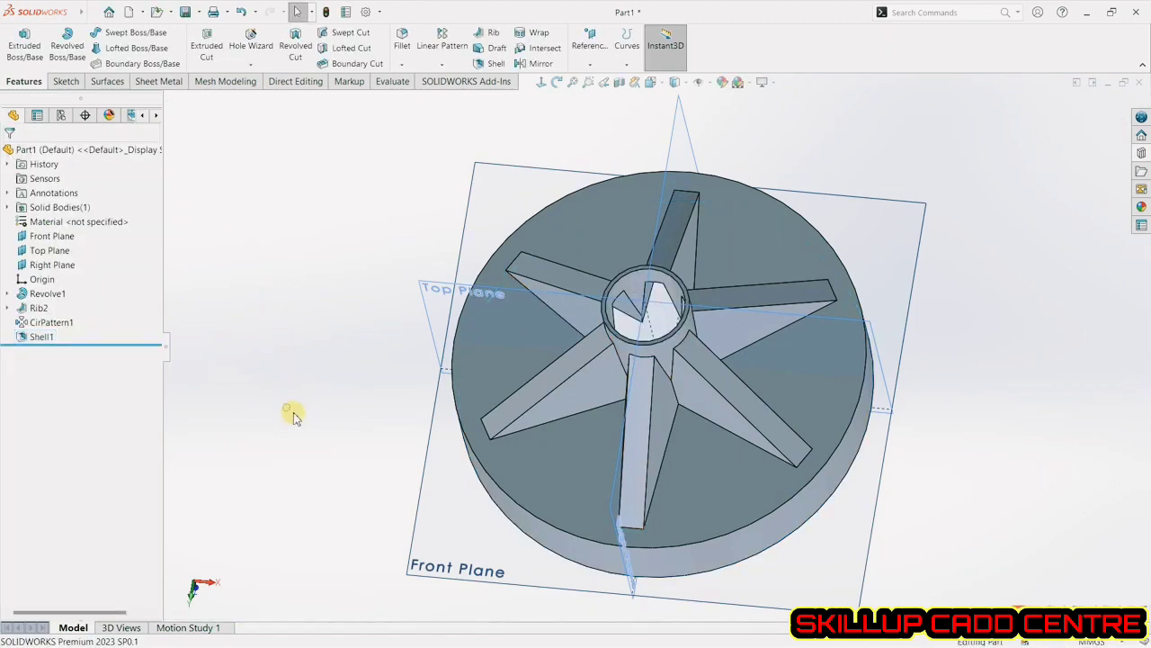
middle_click_drag(293, 411, 713, 399)
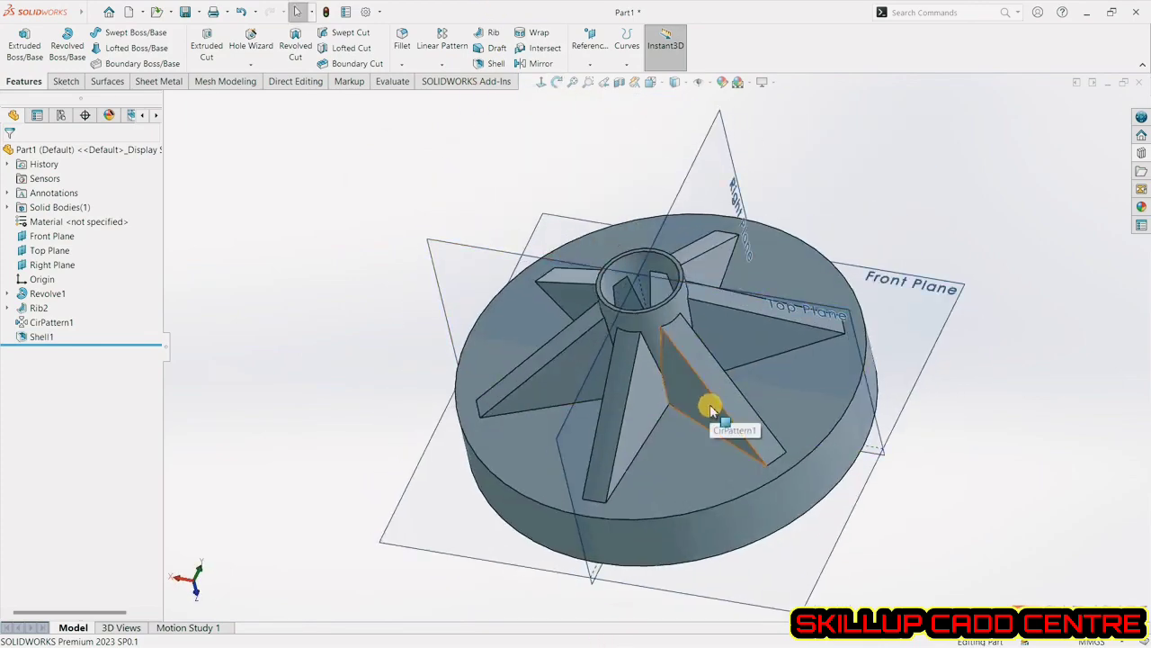
Create a new blank part document.
mouse_move(72, 11)
left_click(115, 12)
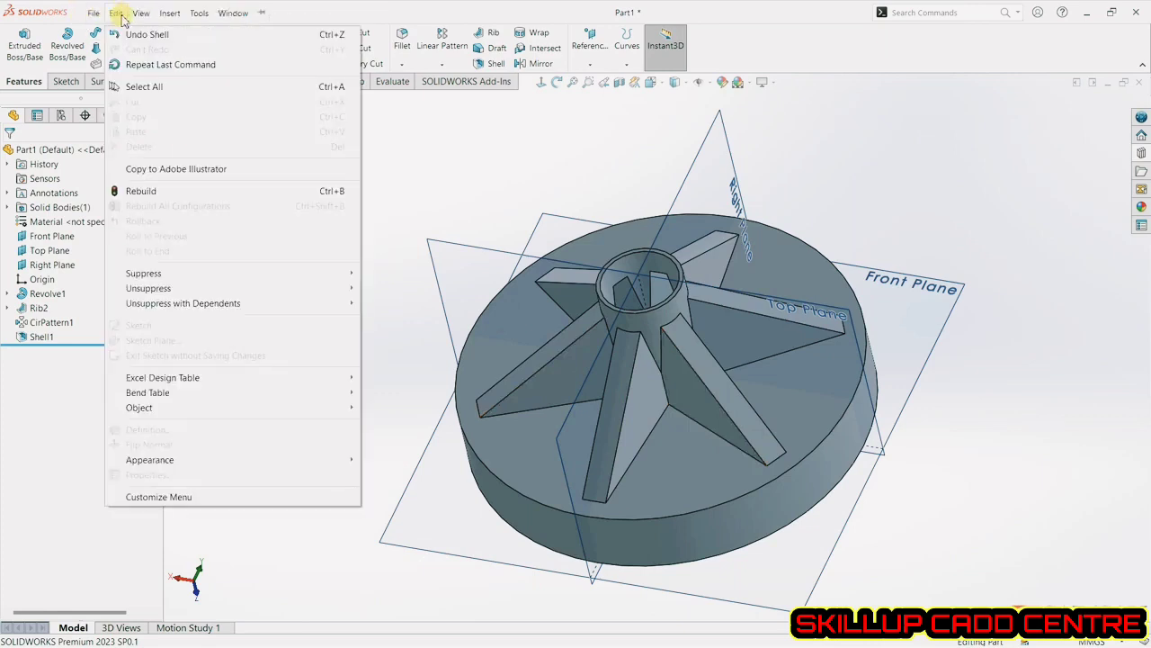
left_click(102, 35)
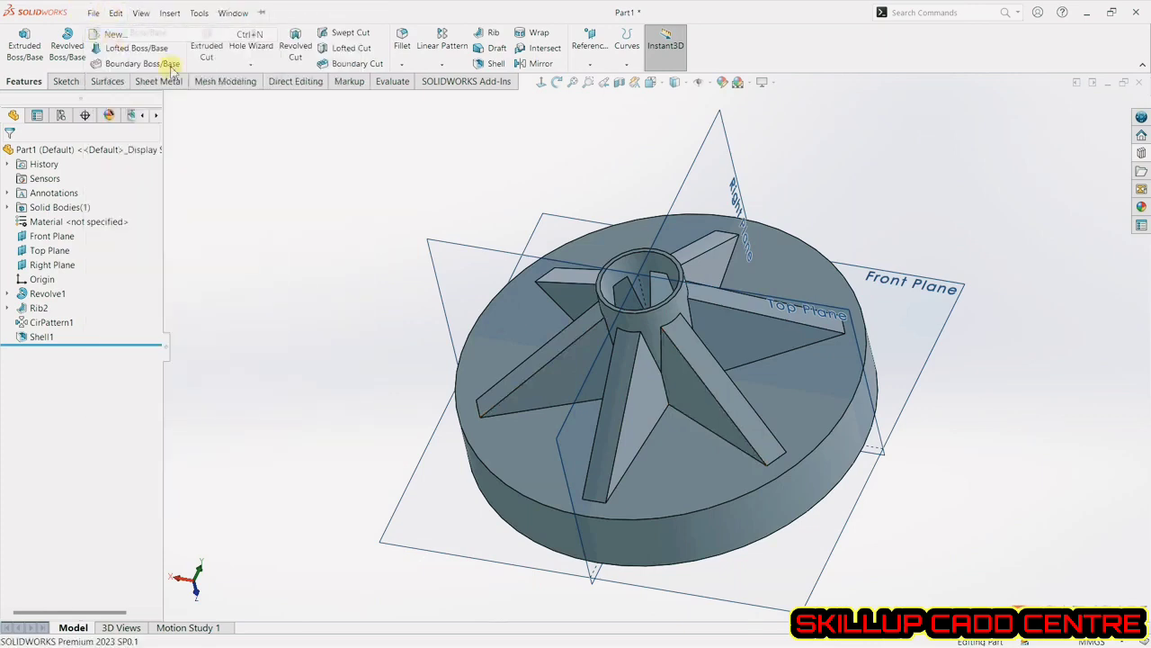
left_click(484, 469)
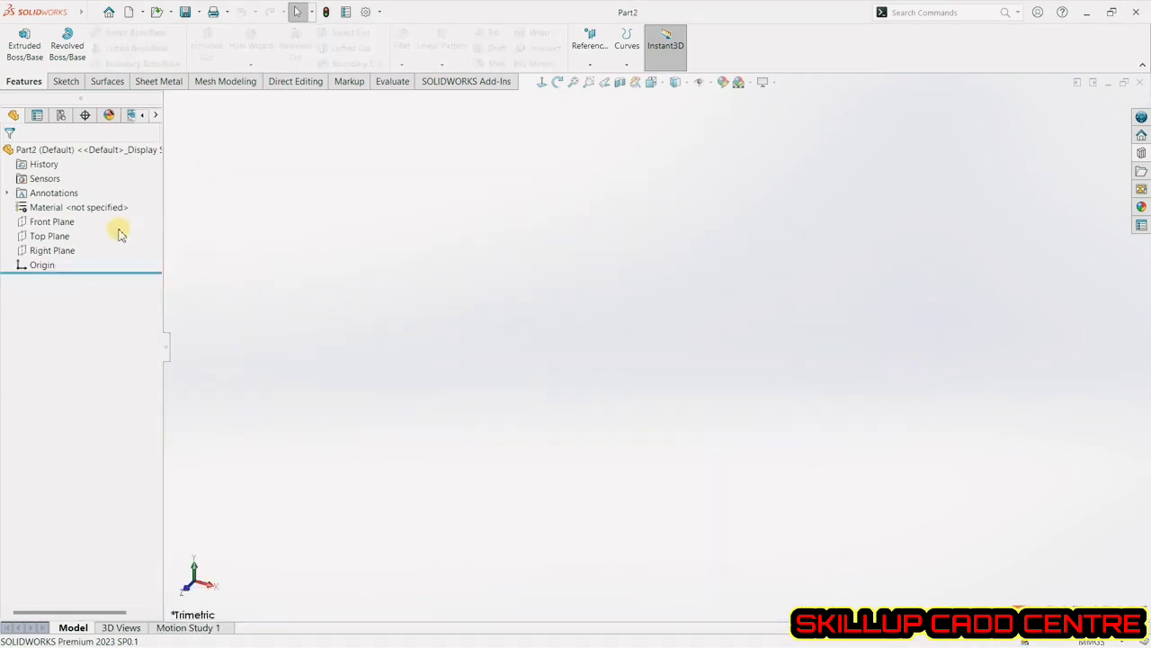
Sketch a center rectangle about 109 by 81 mm on the Front Plane, centred on the origin, and exit the sketch.
left_click(67, 222)
left_click(72, 201)
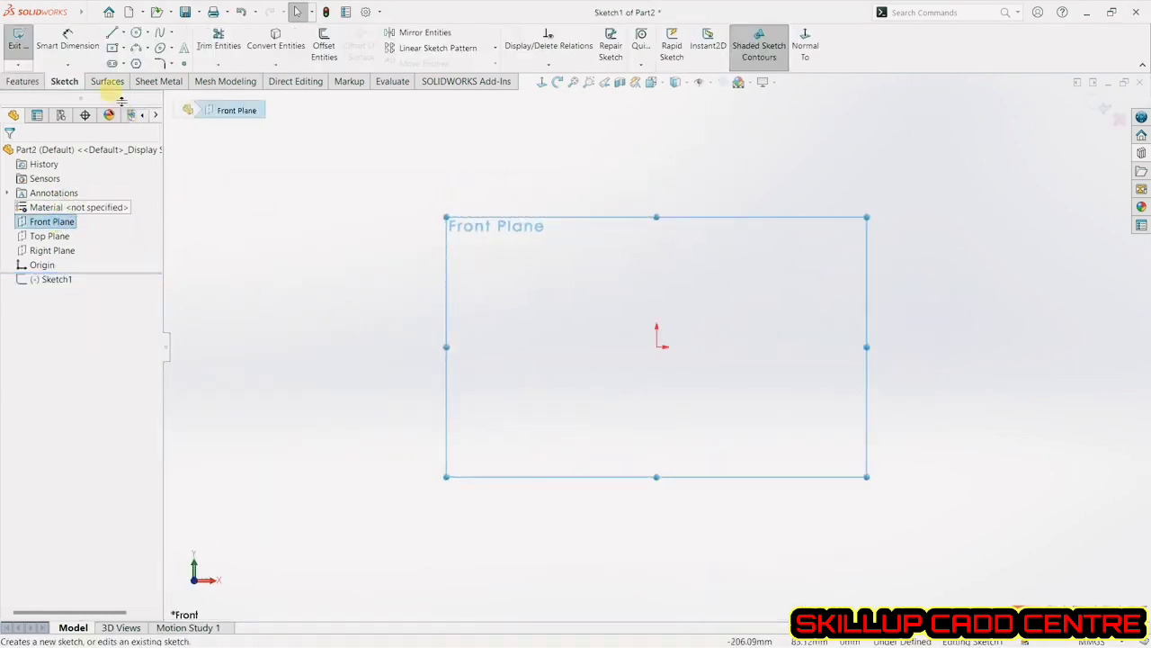
left_click(113, 51)
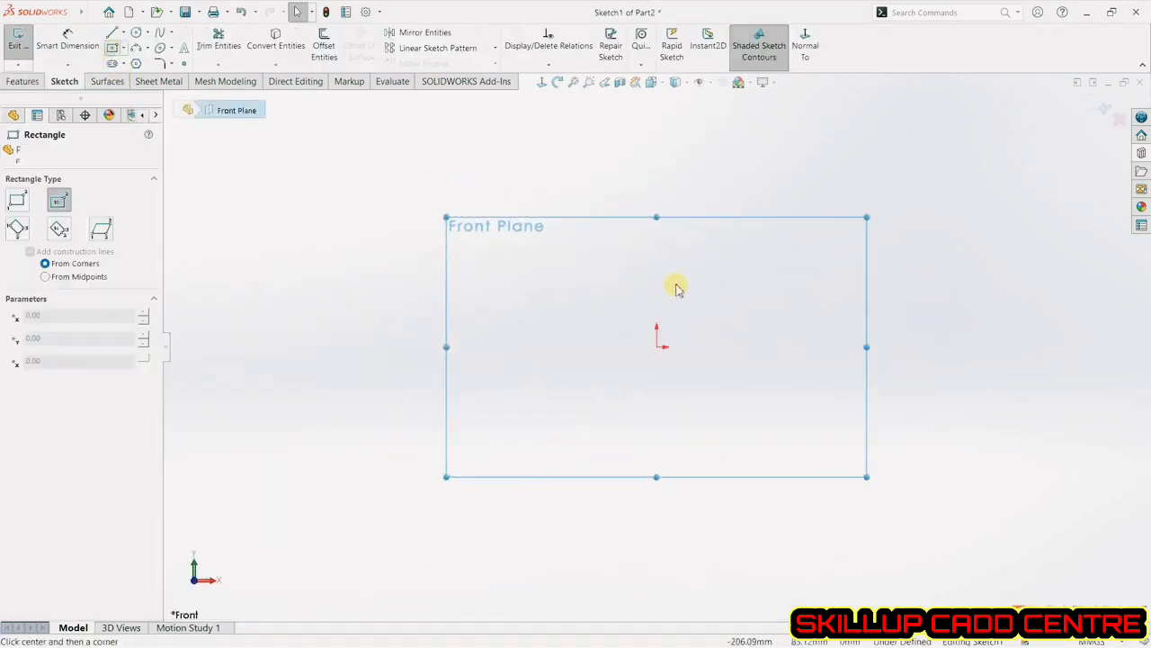
left_click(657, 347)
left_click(785, 251)
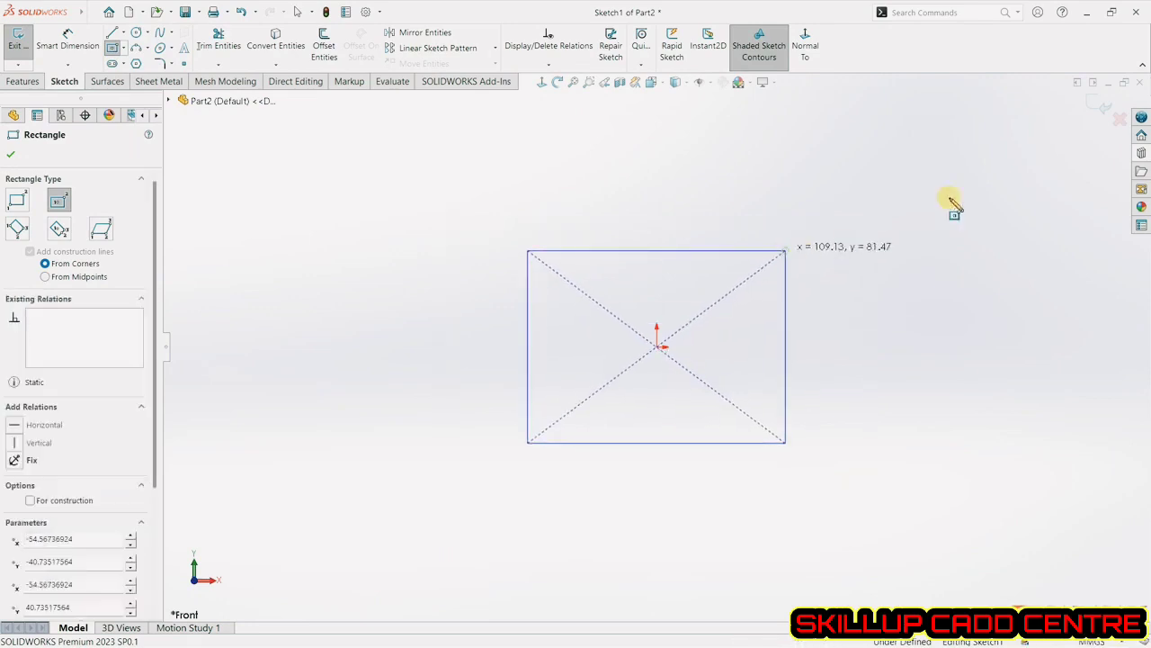
left_click(1083, 113)
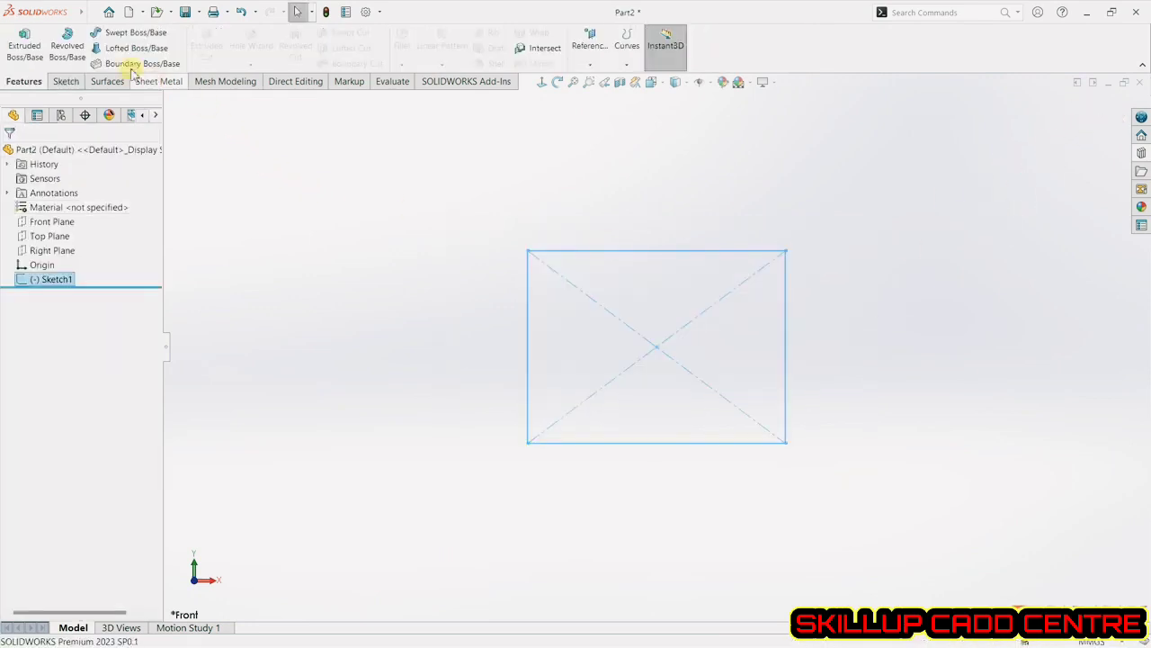
Extrude the rectangle 41 mm from the sketch plane in one direction as a solid block.
left_click(25, 49)
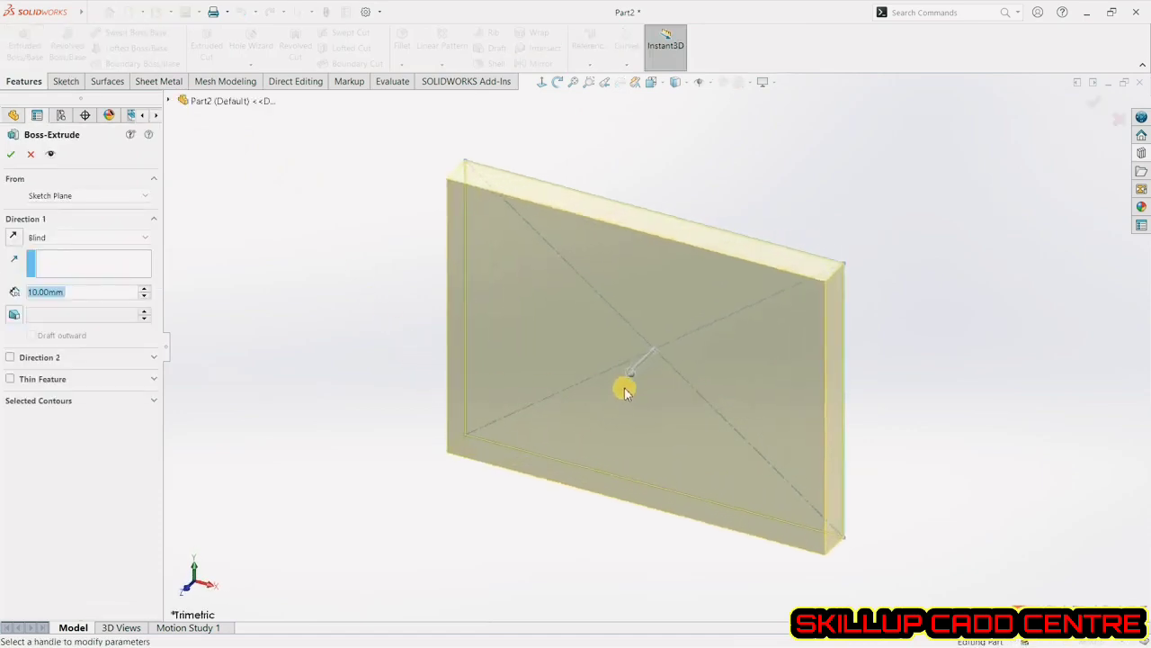
left_click_drag(636, 376, 575, 430)
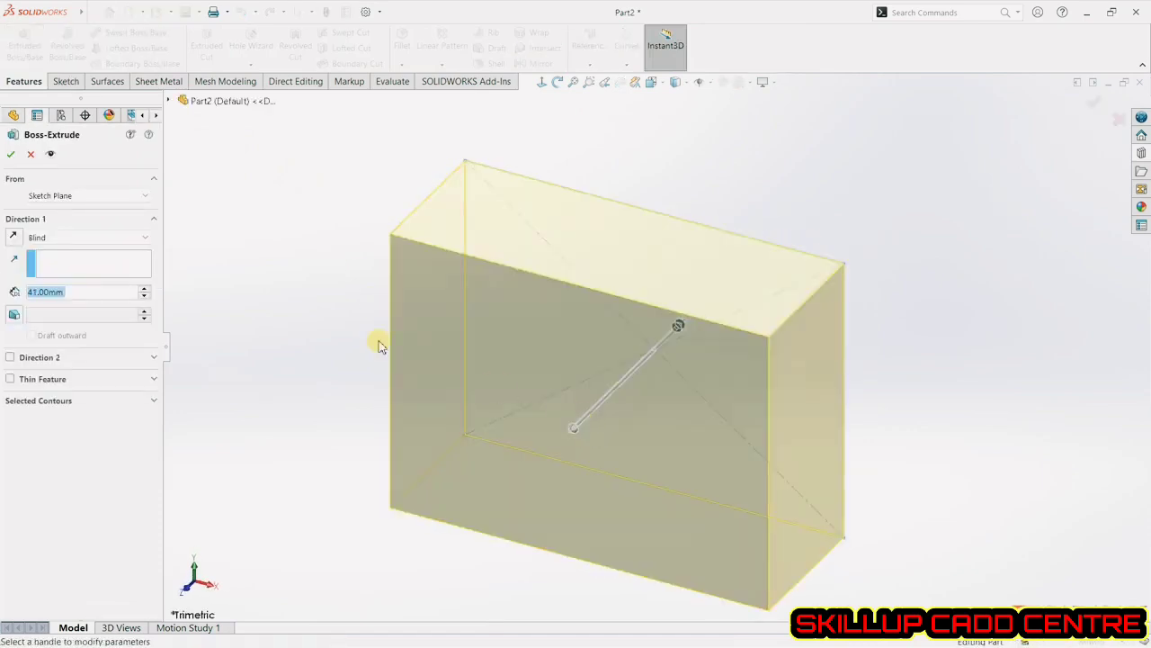
left_click(10, 154)
middle_click_drag(255, 465, 288, 175)
left_click(291, 195)
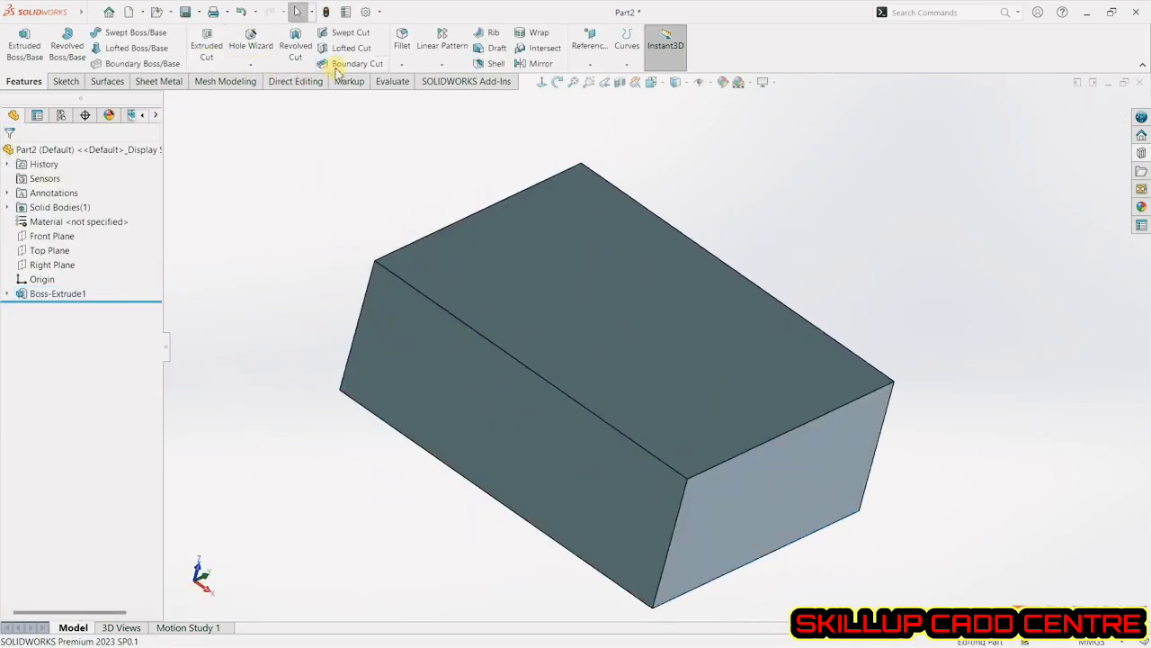
Shell the block to a 10 mm wall thickness, removing its large front face.
left_click(492, 63)
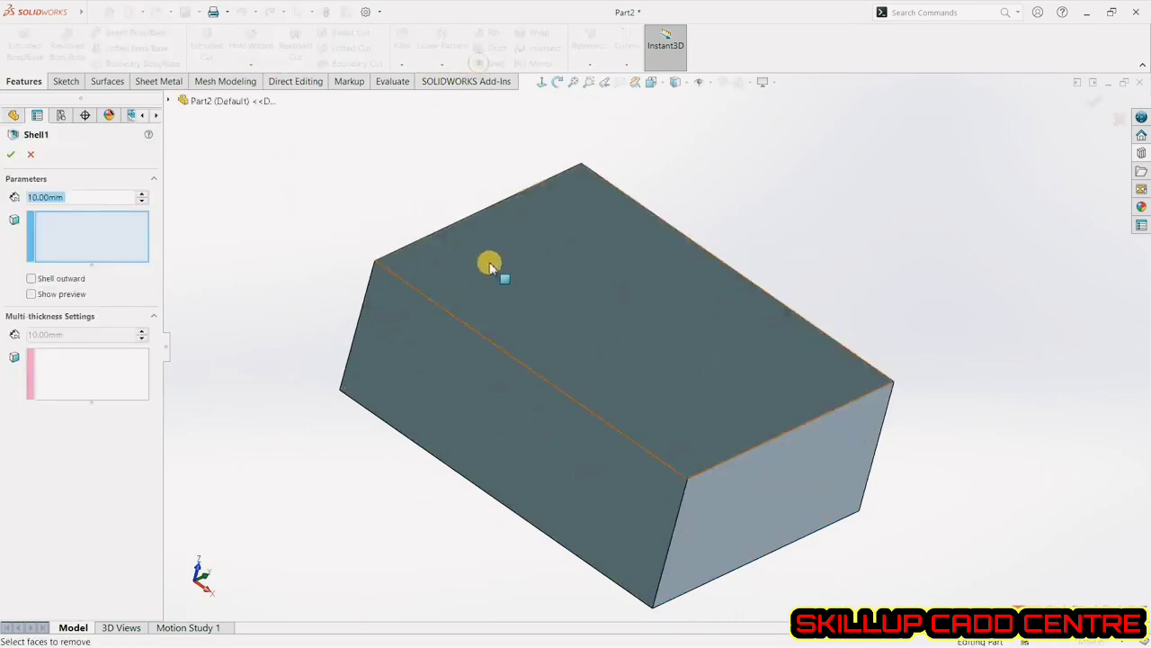
left_click(490, 268)
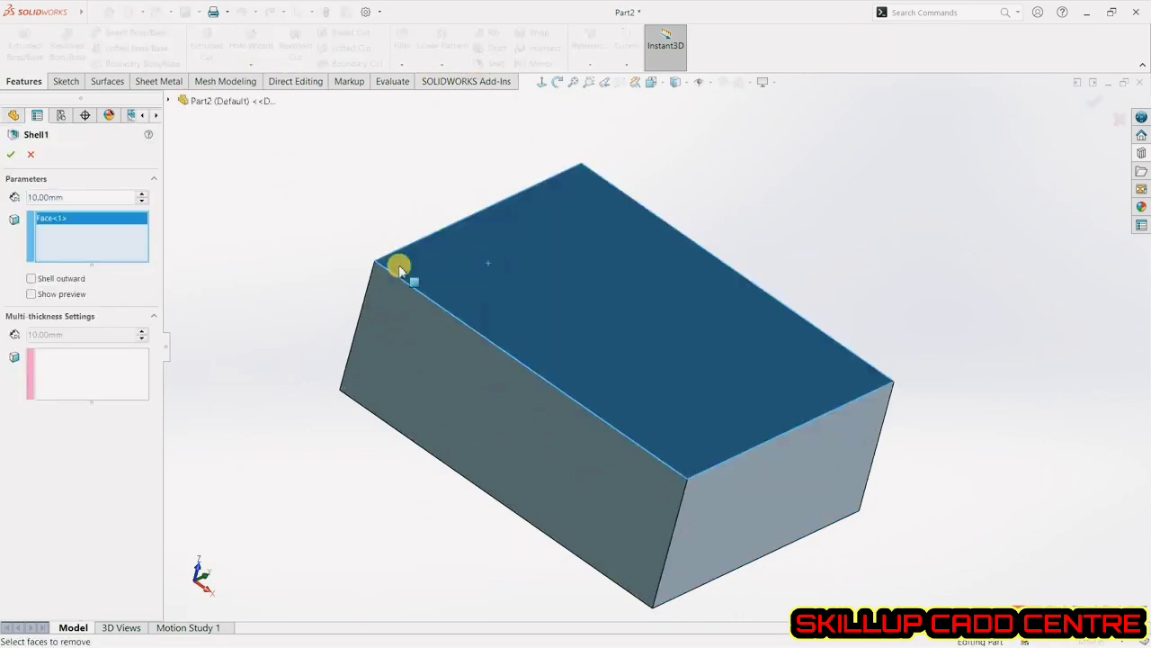
left_click(11, 157)
middle_click_drag(385, 226, 327, 225)
Edit the shell feature and set its wall thickness to 5 mm.
right_click(42, 311)
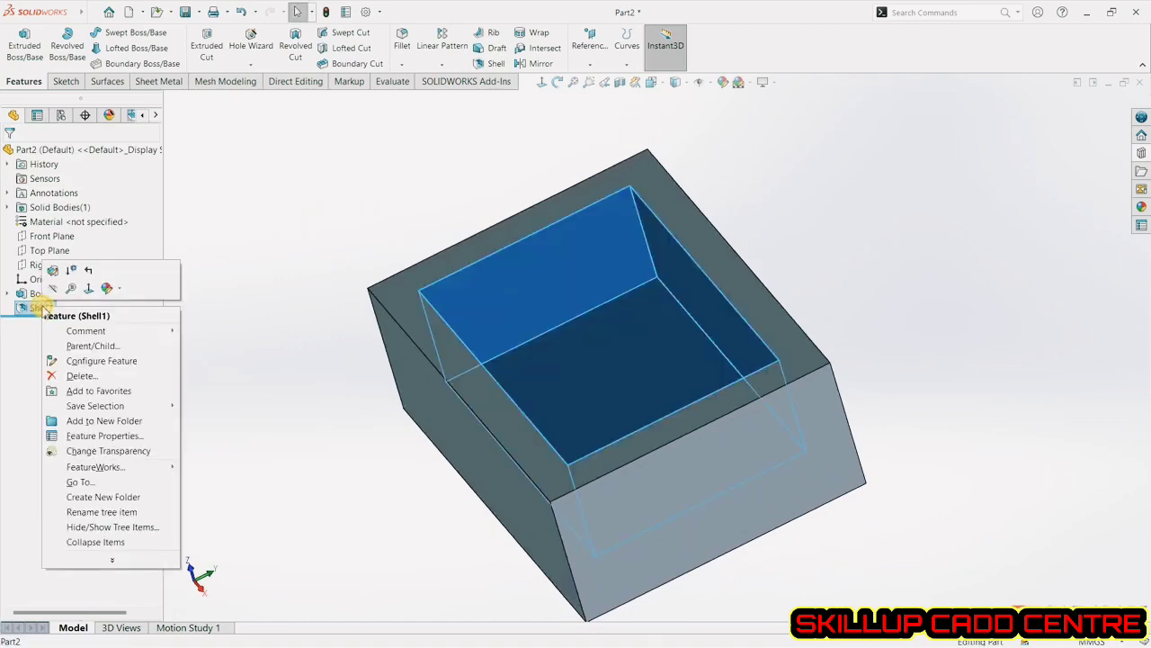
left_click(53, 282)
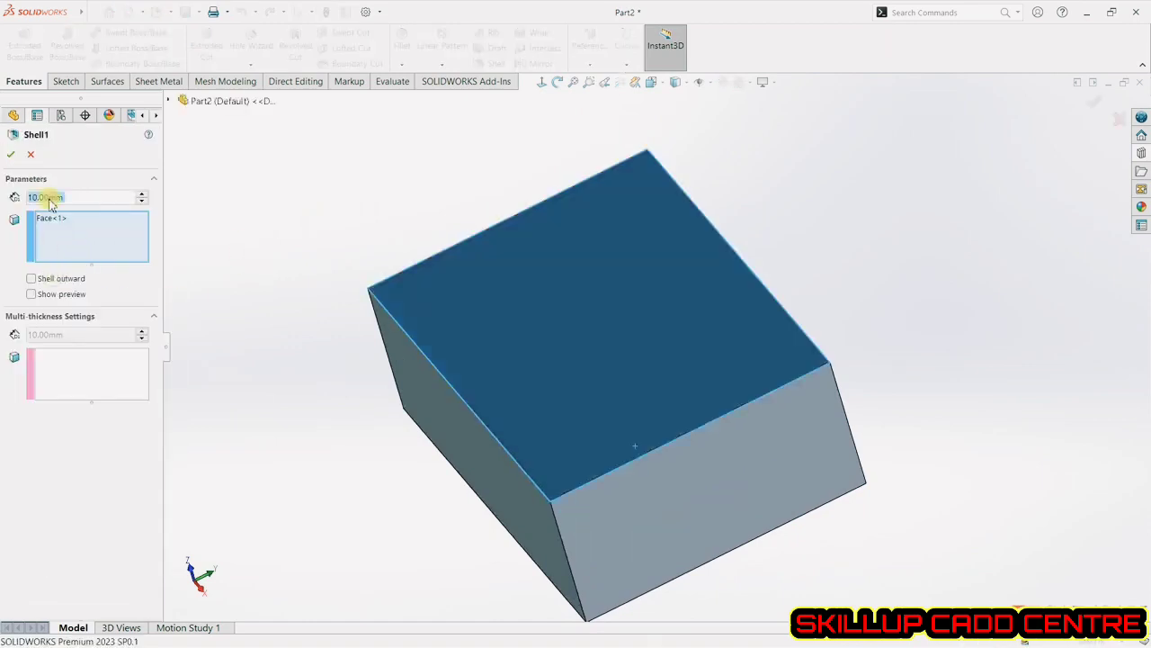
type("5")
key("Return")
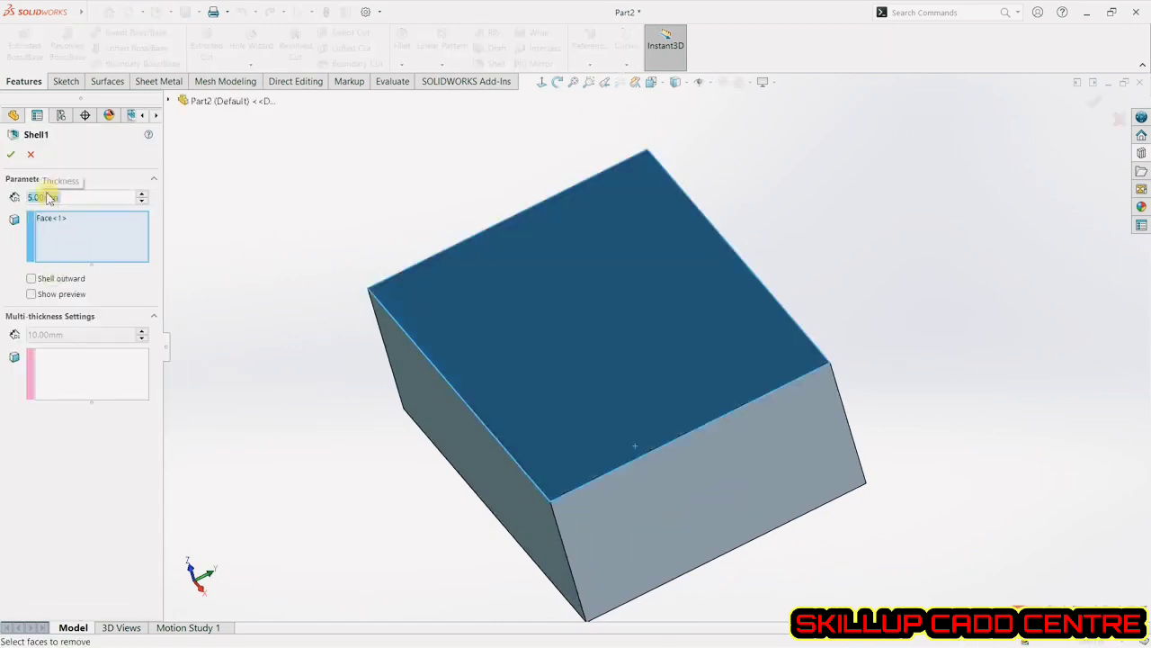
left_click(13, 155)
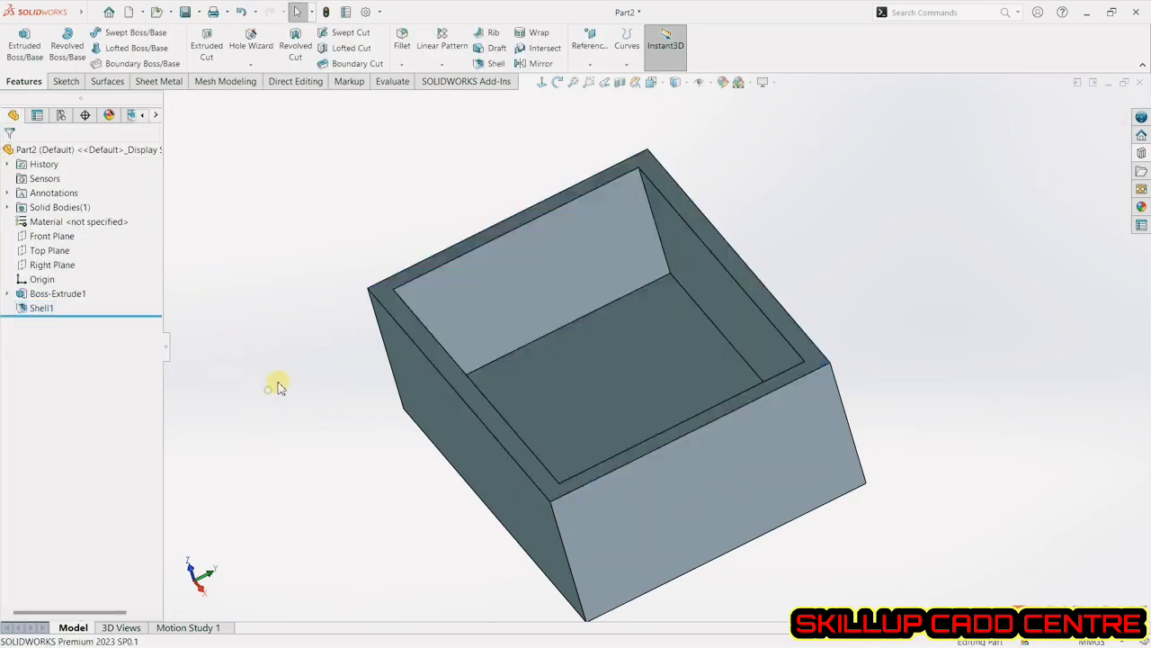
middle_click_drag(275, 381, 303, 363)
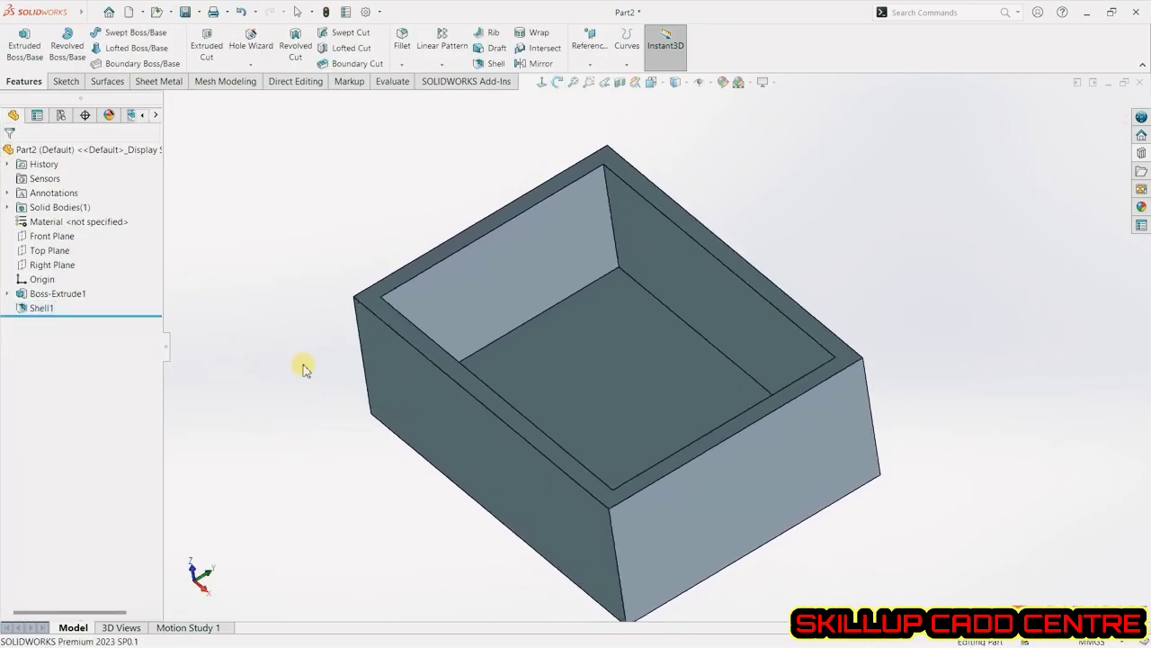
Sketch a wavy four-point spline on the box's rim face, running across the opening between the two short walls.
left_click(374, 297)
left_click(420, 253)
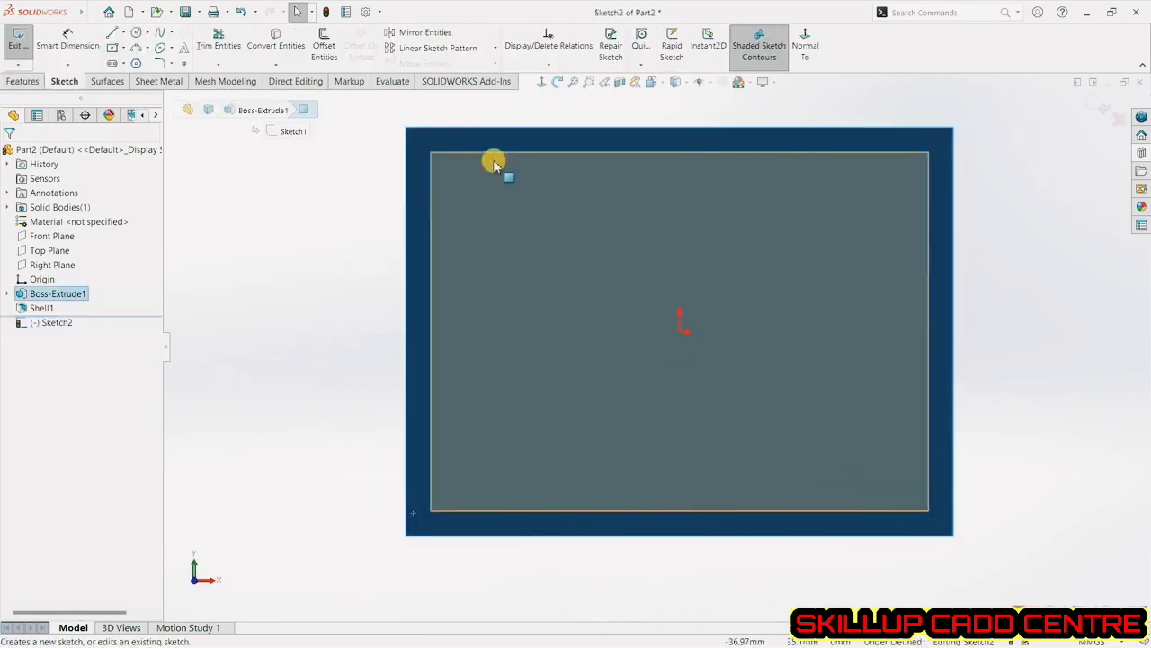
left_click(158, 36)
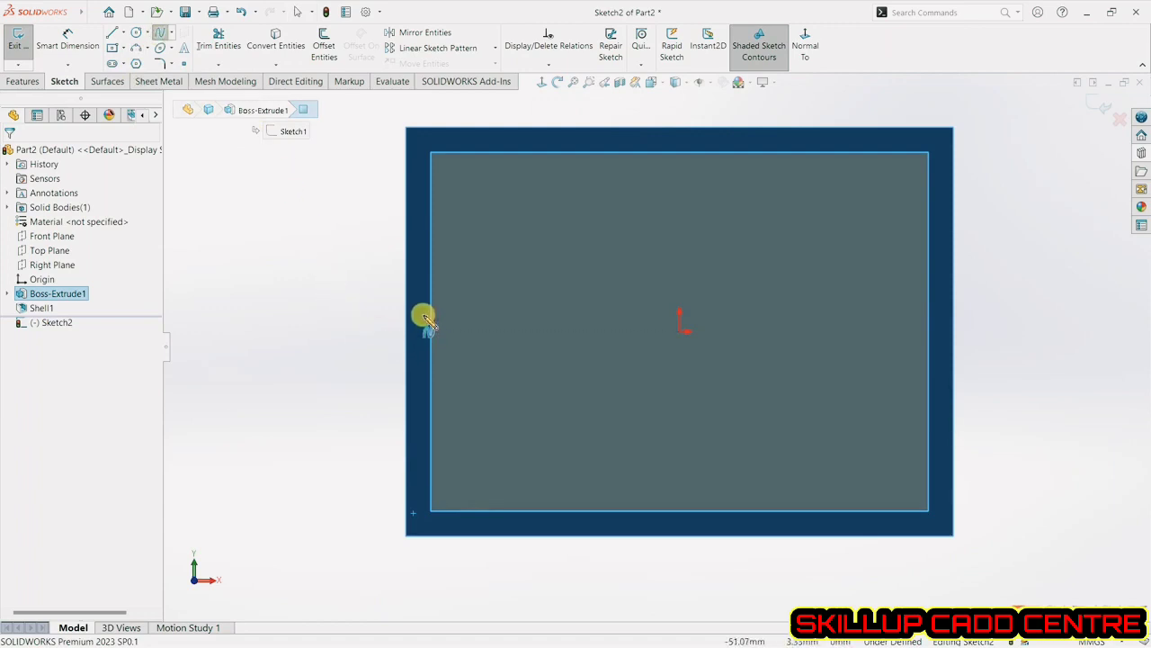
left_click(636, 354)
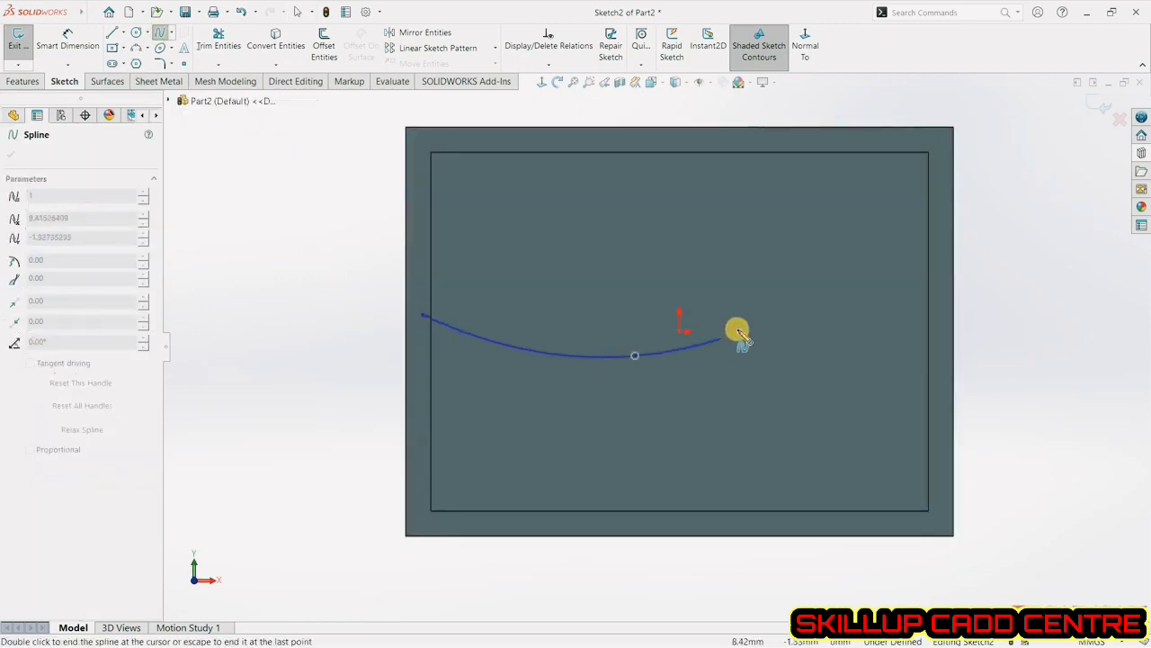
left_click(772, 315)
double_click(935, 331)
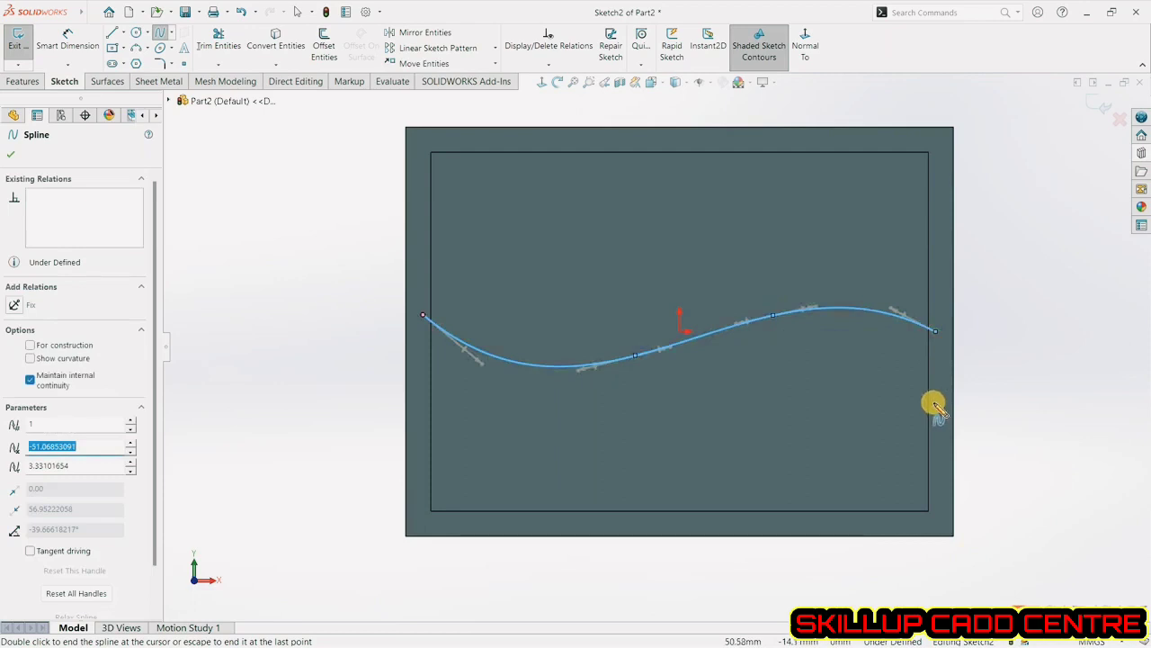
left_click(14, 156)
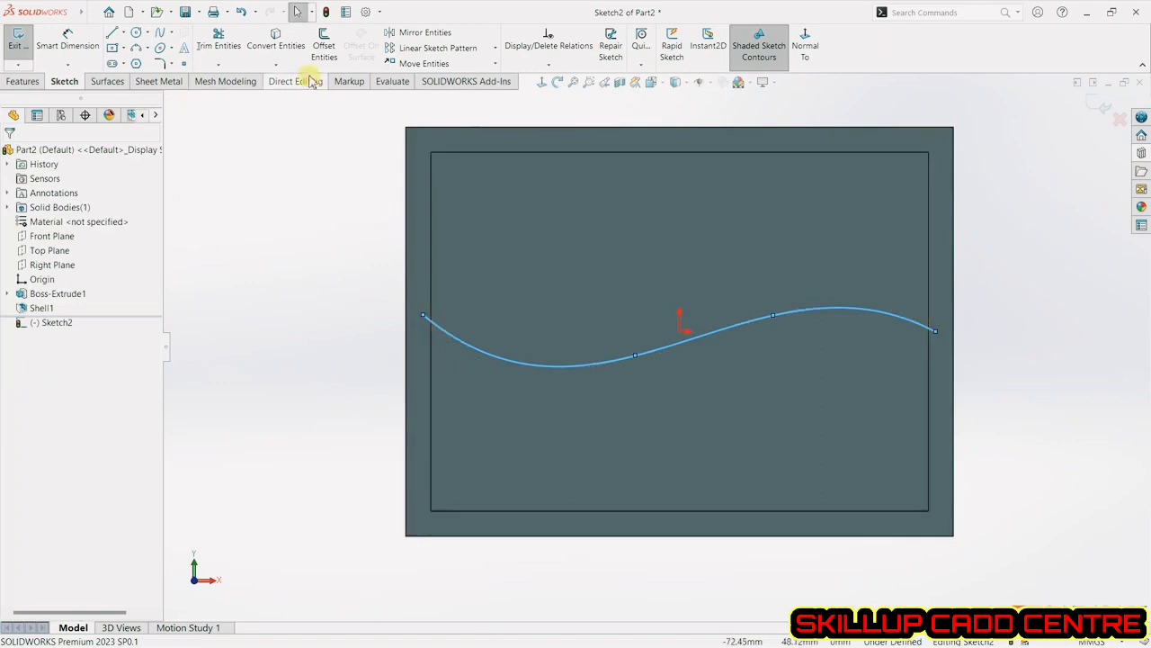
Copy the spline vertically upward from its left endpoint to make a second parallel curve, and exit the sketch.
left_click(496, 65)
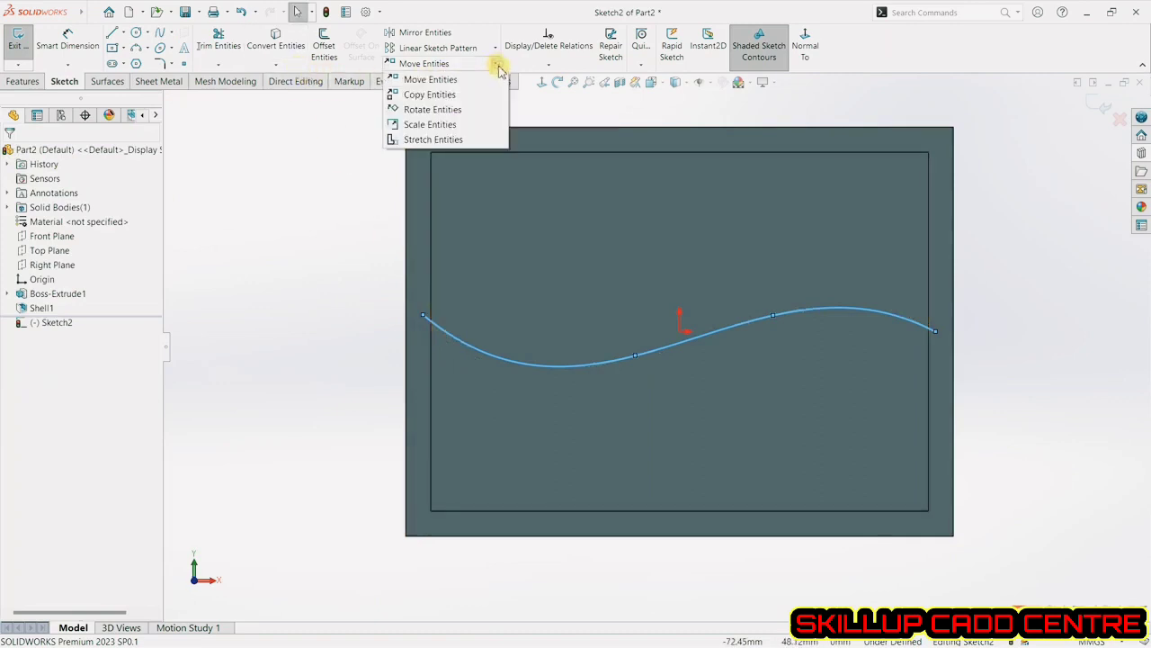
left_click(430, 94)
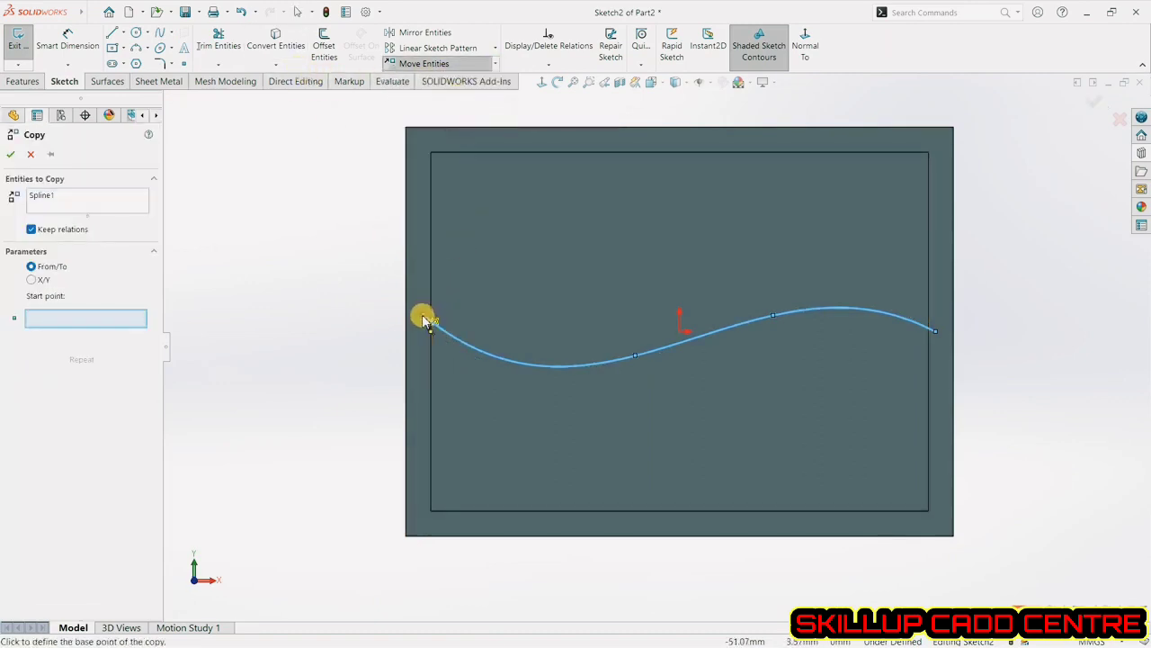
left_click(424, 318)
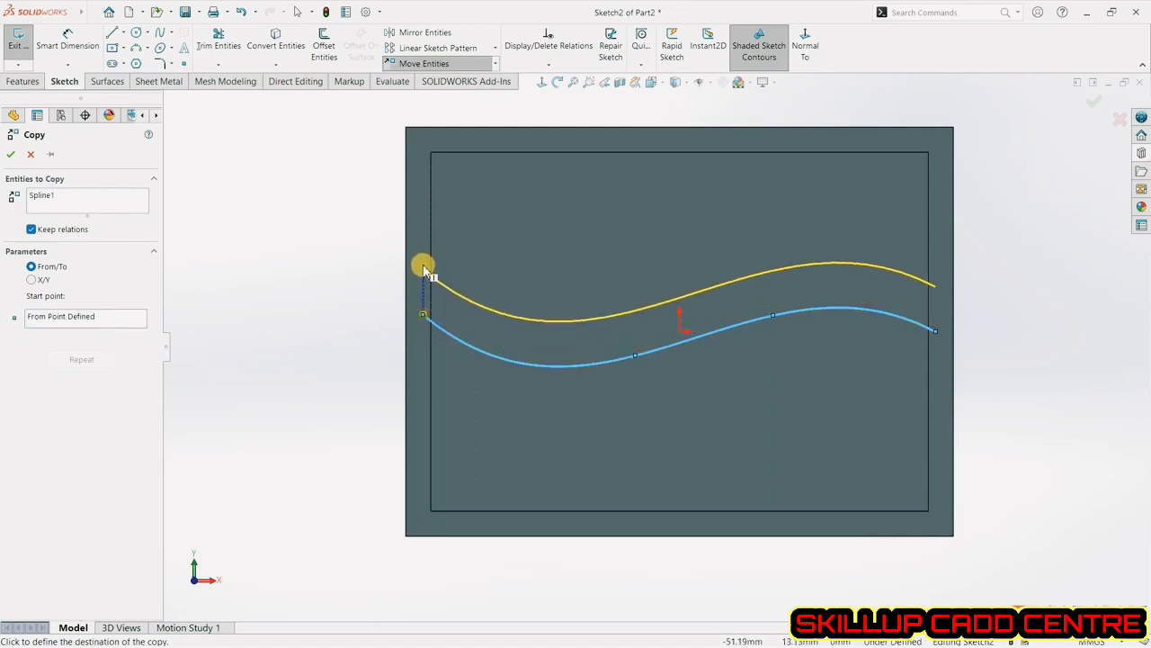
left_click(424, 228)
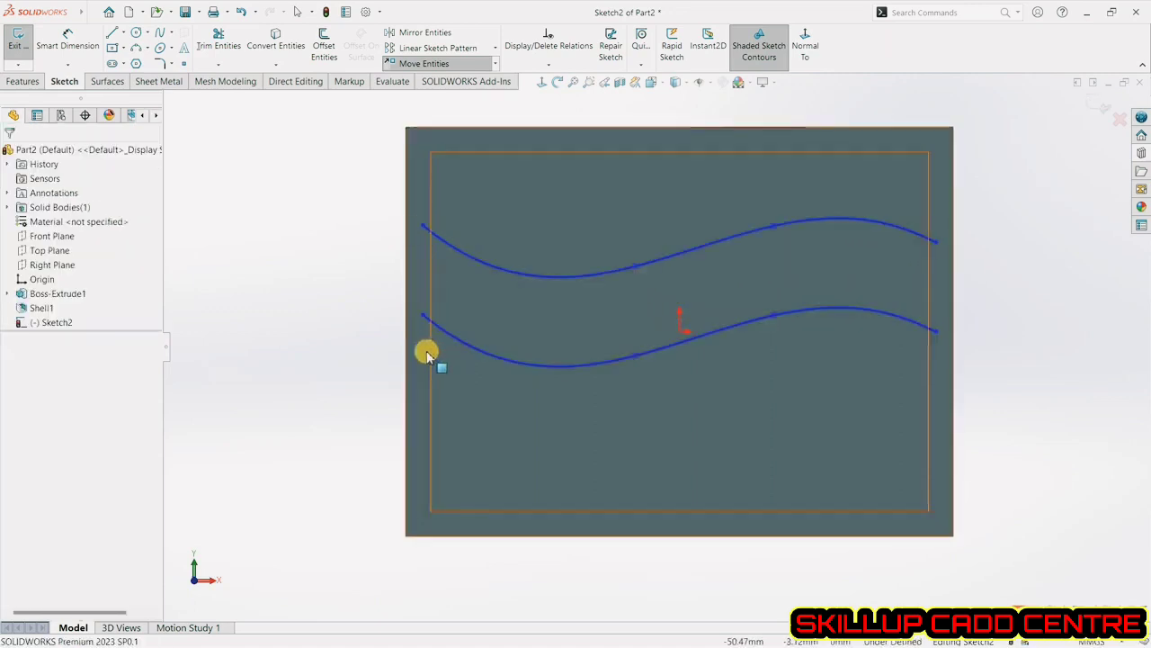
left_click(24, 53)
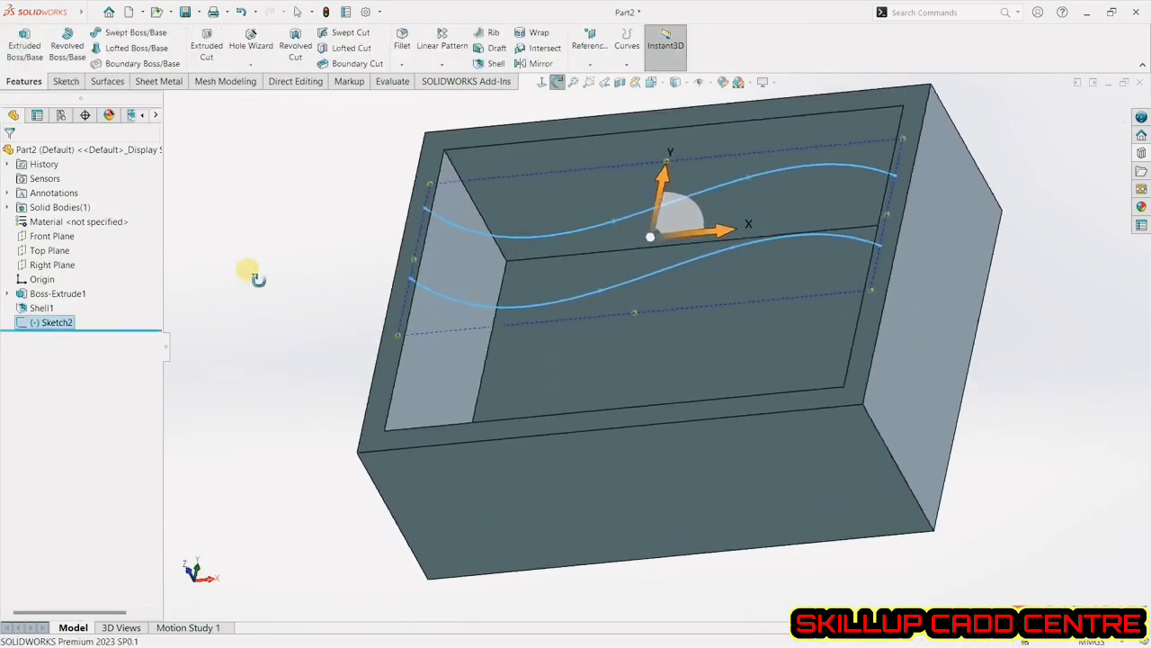
Create a 3 mm thick, two-sided rib normal to the sketch from both splines, and undo it.
left_click(489, 34)
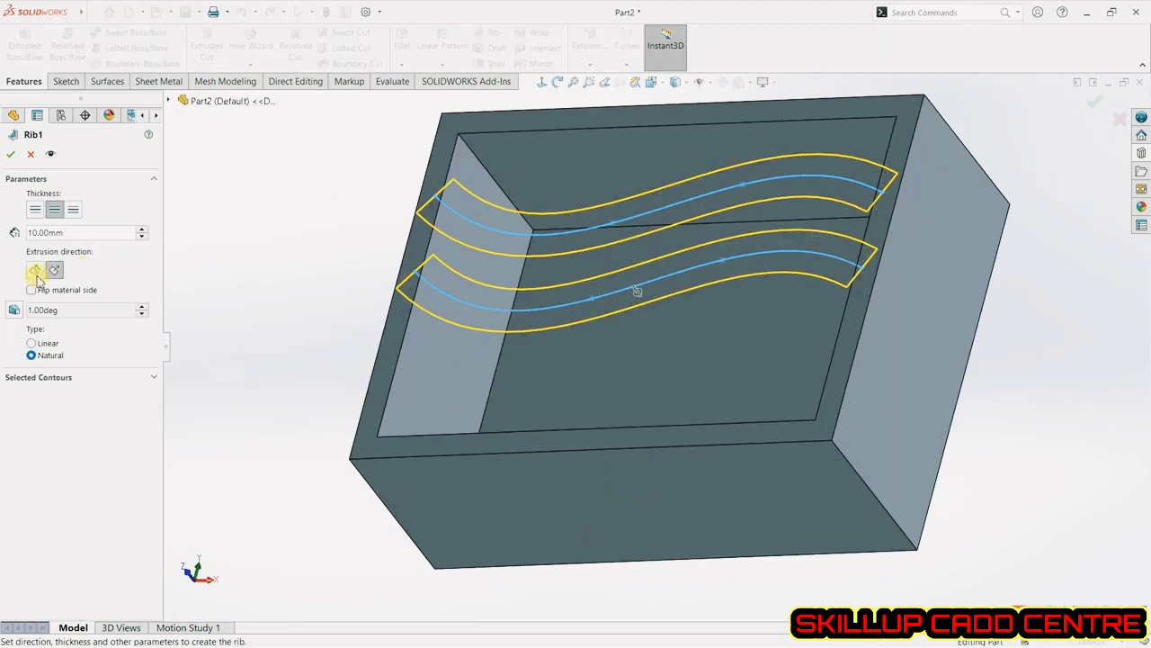
left_click(54, 270)
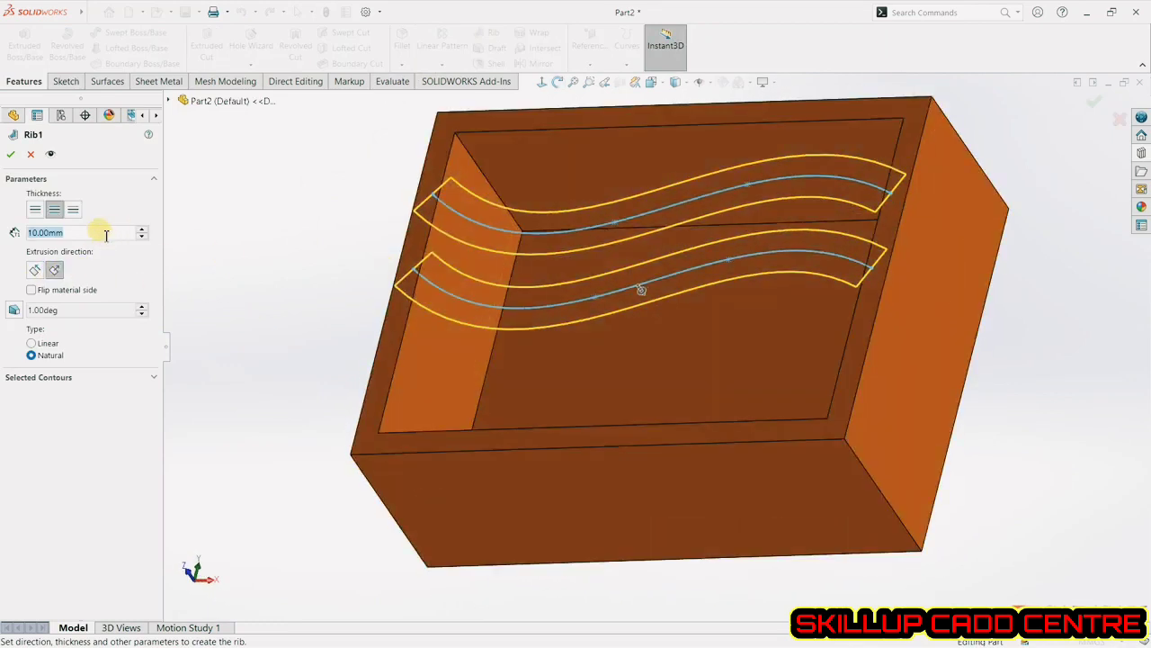
type("3")
key("Return")
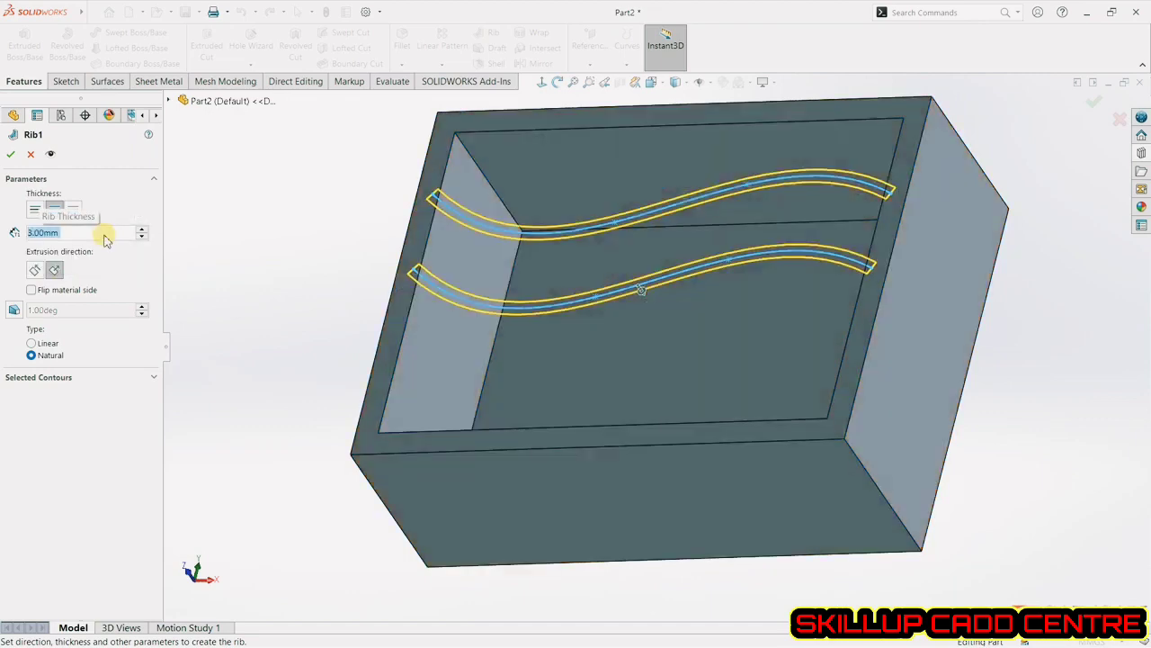
left_click(11, 156)
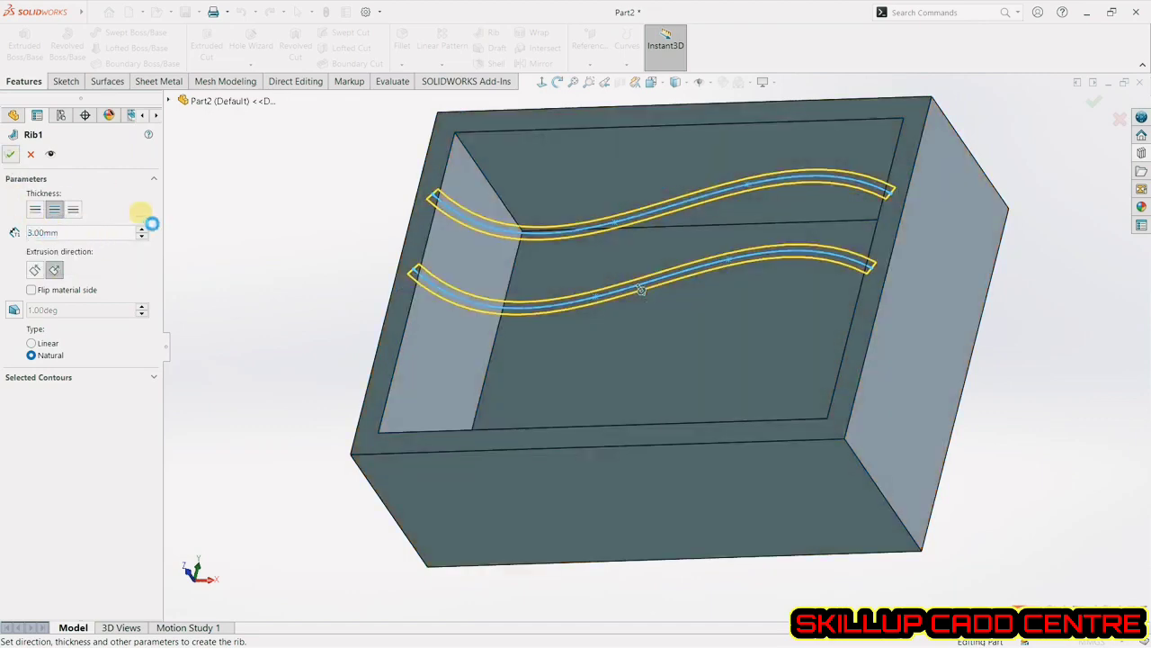
middle_click_drag(257, 368, 260, 303)
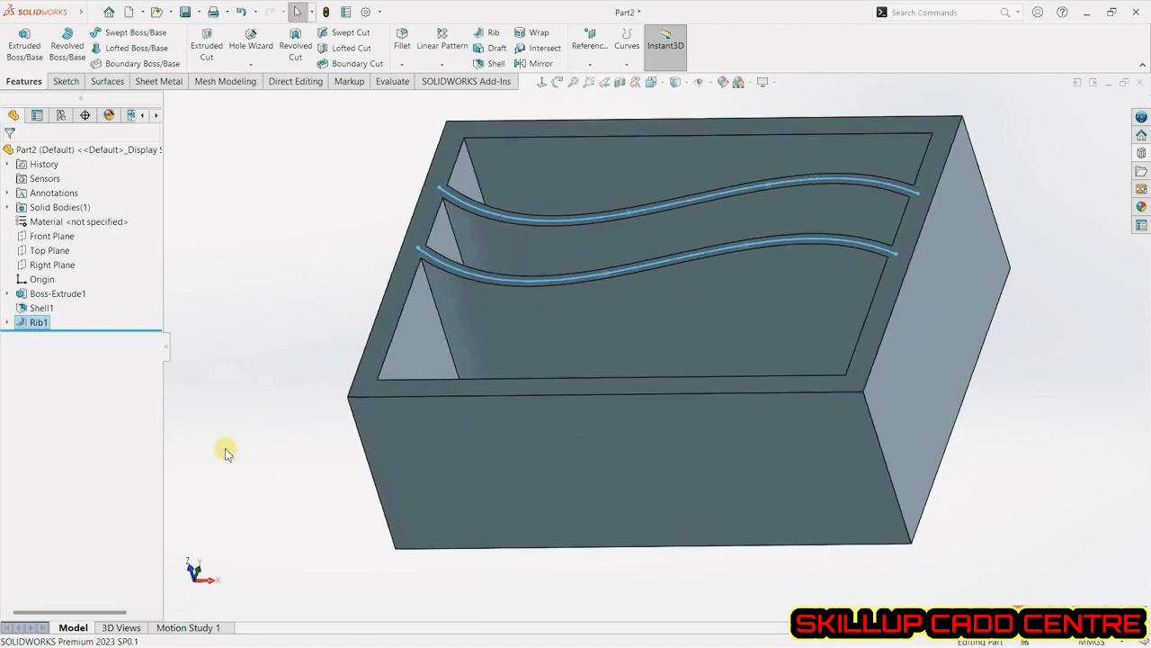
key("ctrl+z")
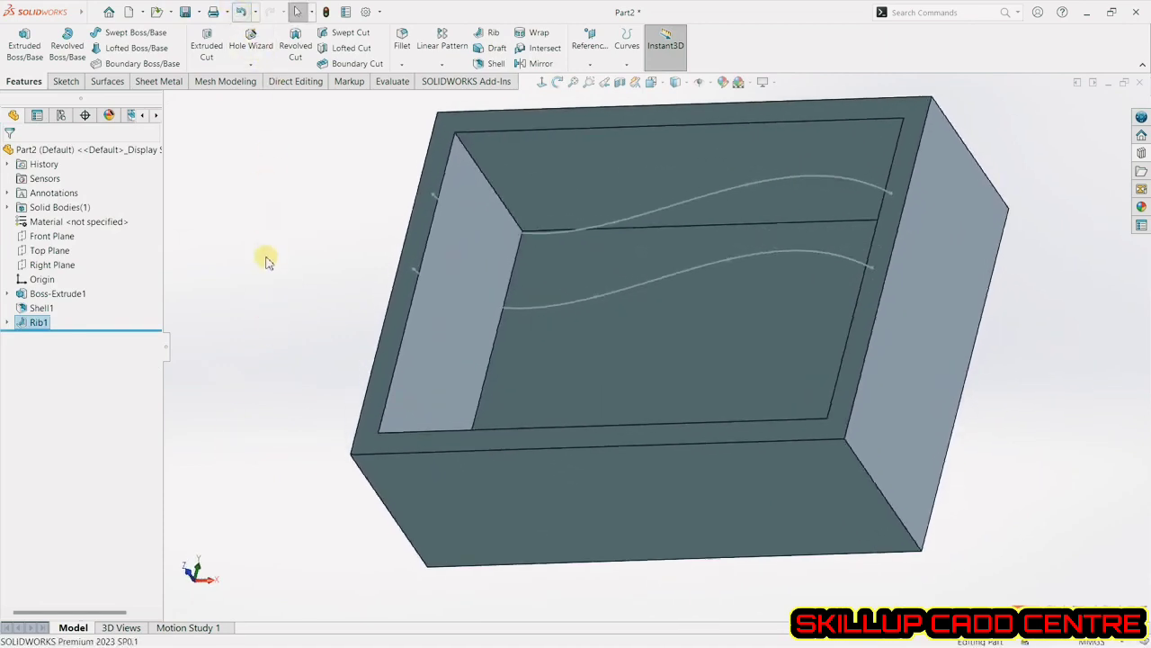
Set up a 3 mm two-sided rib from the two-spline sketch, previewing the parallel direction before choosing extrusion normal to the sketch.
left_click(486, 34)
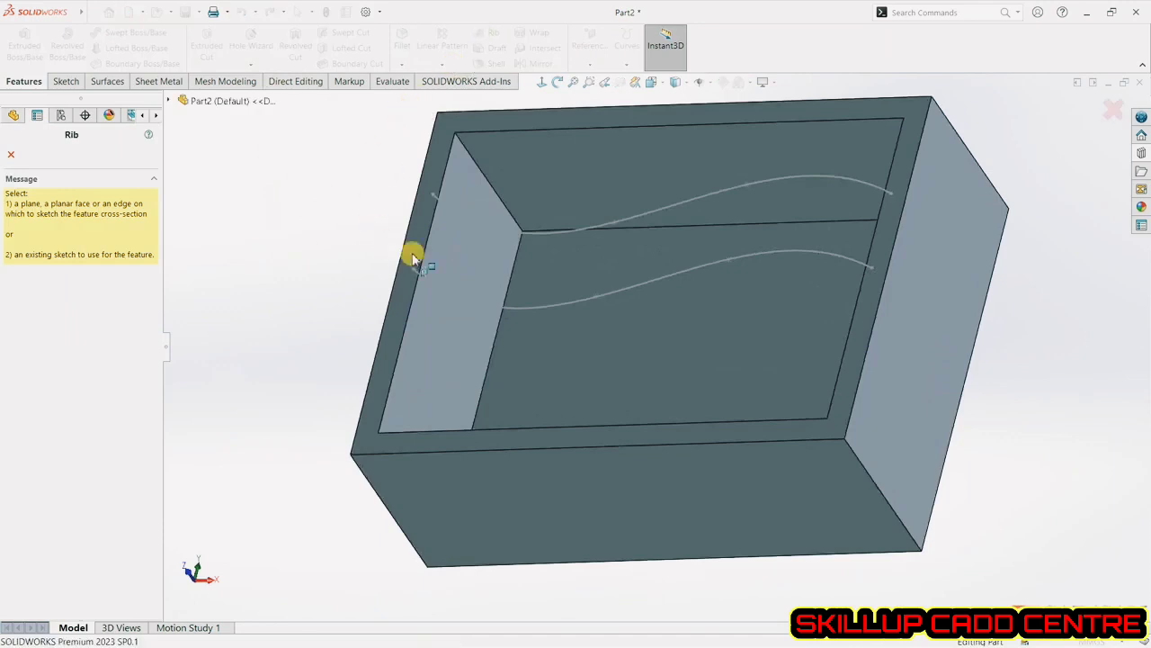
left_click(546, 232)
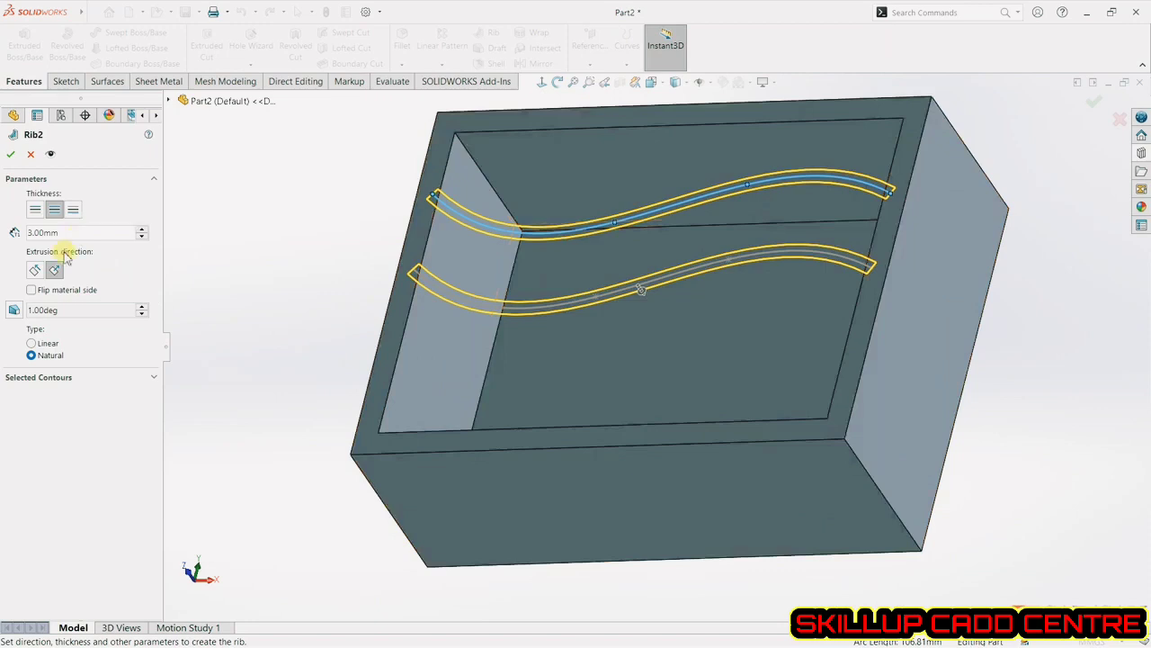
left_click(36, 273)
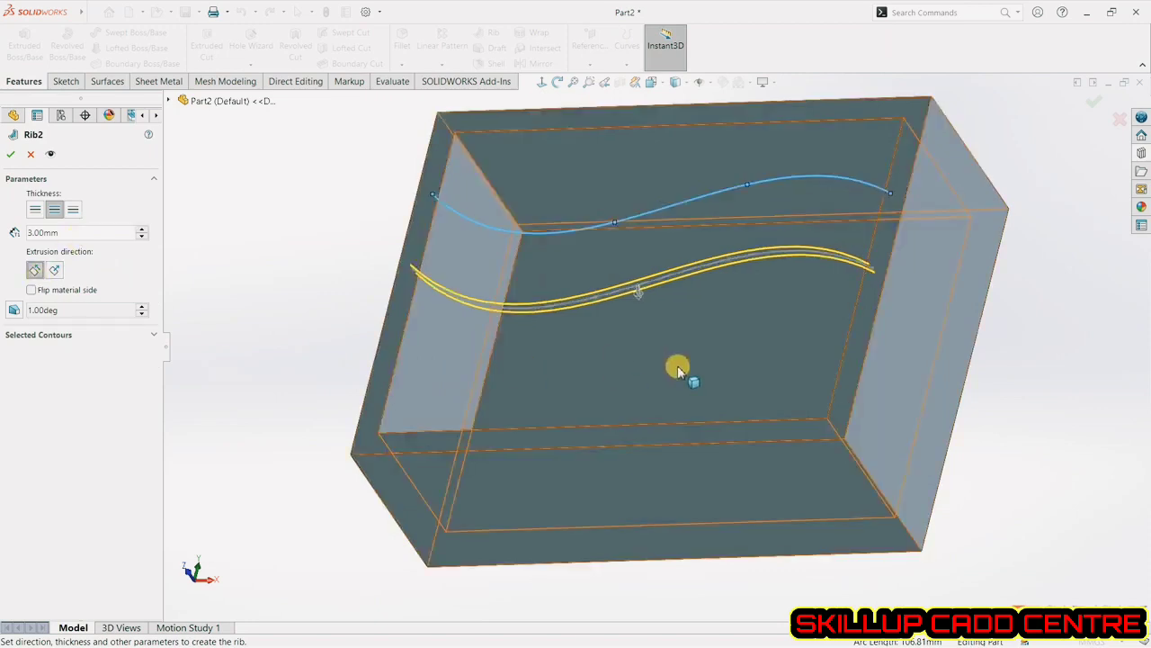
middle_click_drag(675, 368, 603, 410)
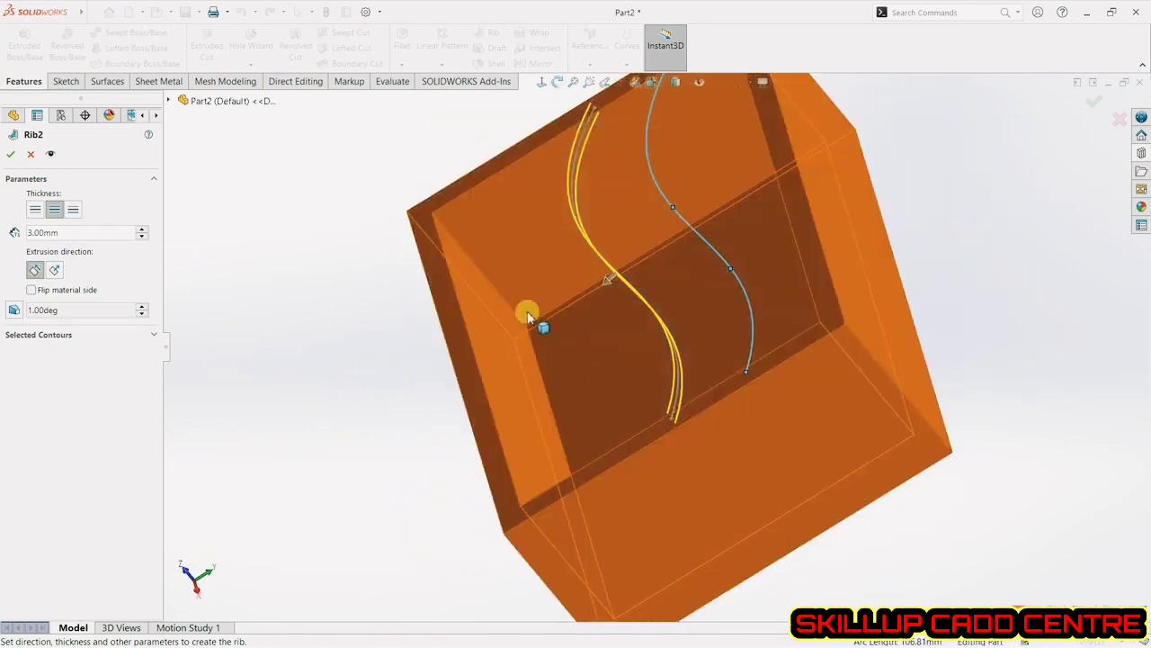
middle_click_drag(320, 370, 381, 304)
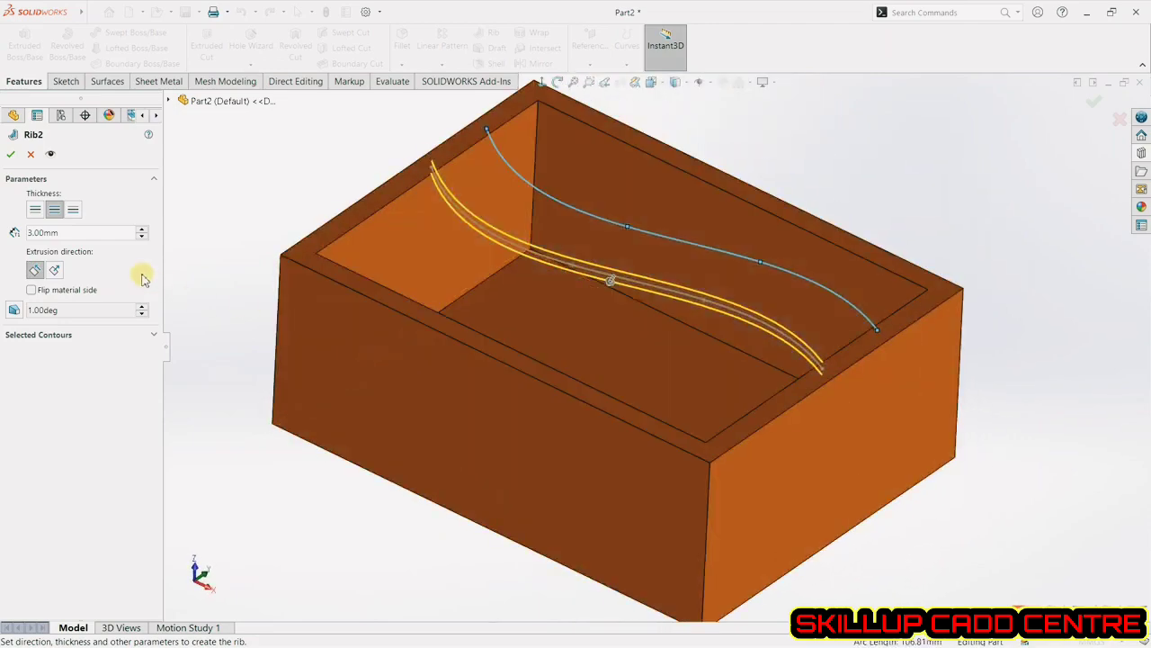
left_click(53, 271)
mouse_move(637, 360)
middle_mouse_down()
mouse_move(606, 333)
mouse_move(617, 357)
middle_mouse_up()
left_click(85, 294)
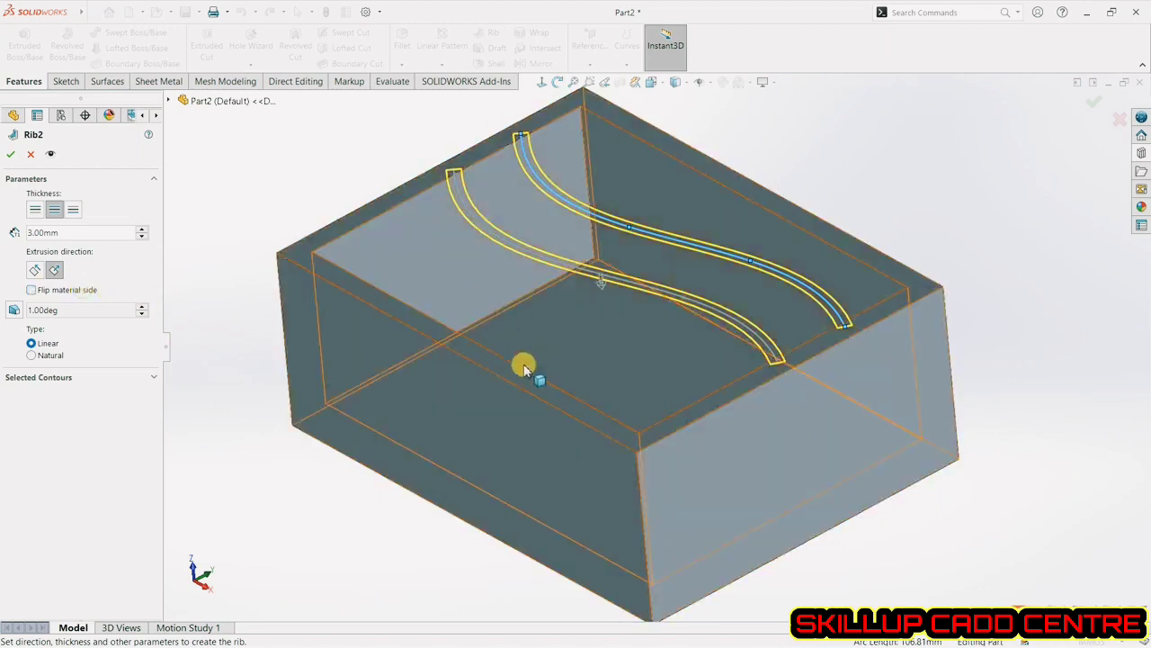
Add a 5° outward draft at the sketch plane to the linear rib and create it.
left_click(13, 310)
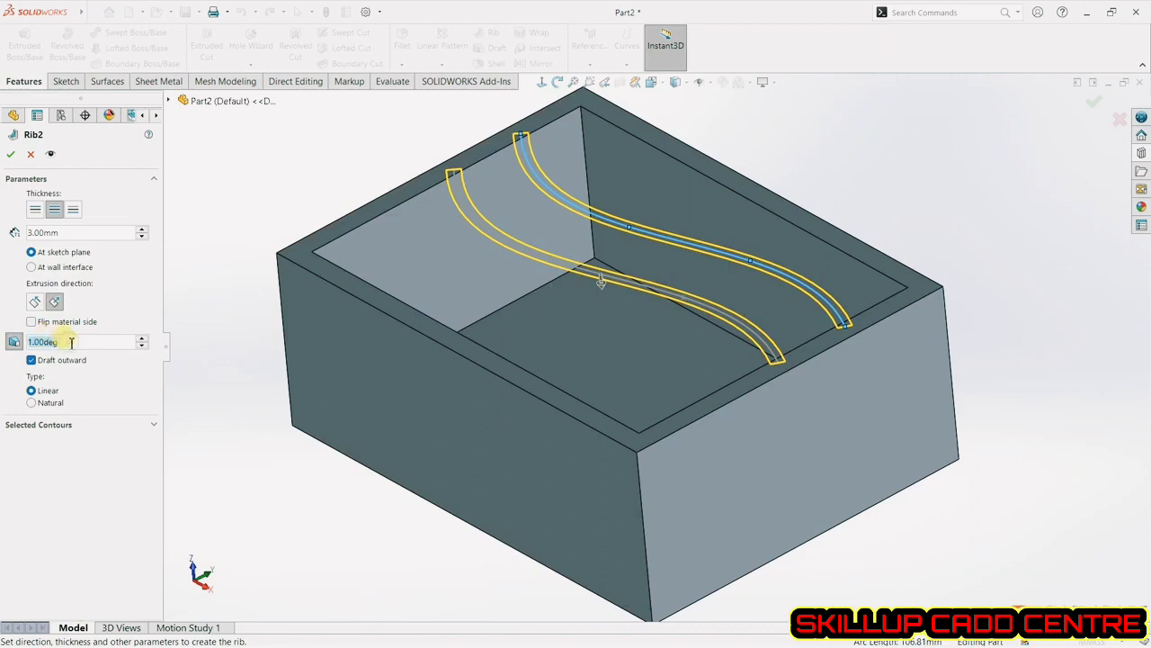
type("5")
key("Return")
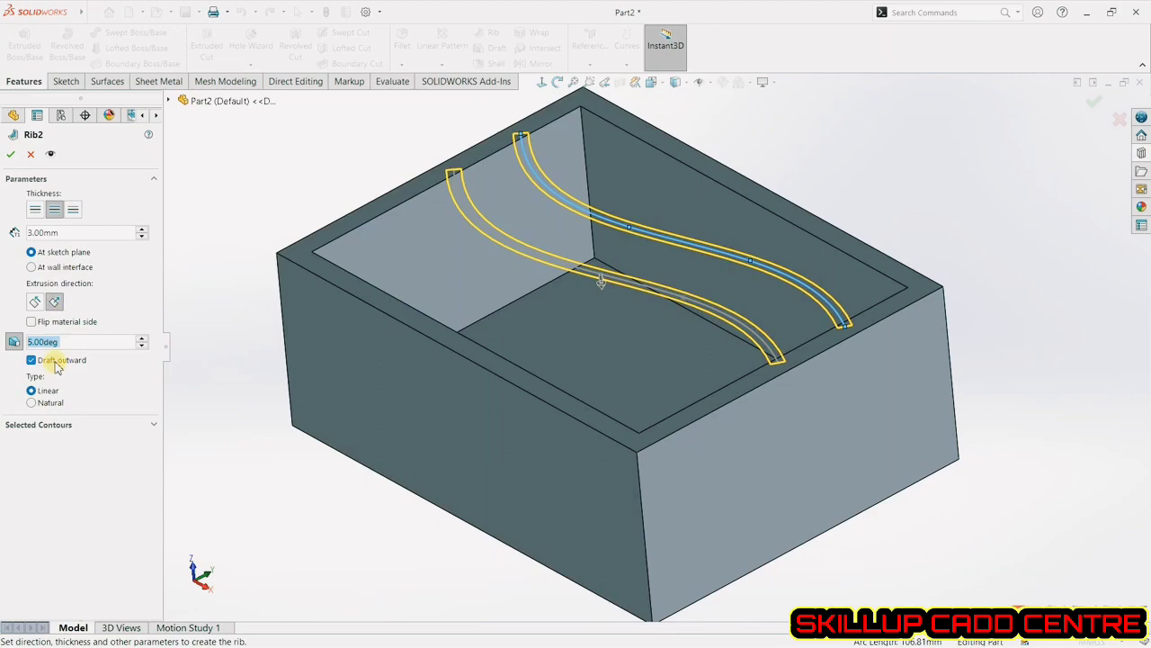
left_click(13, 155)
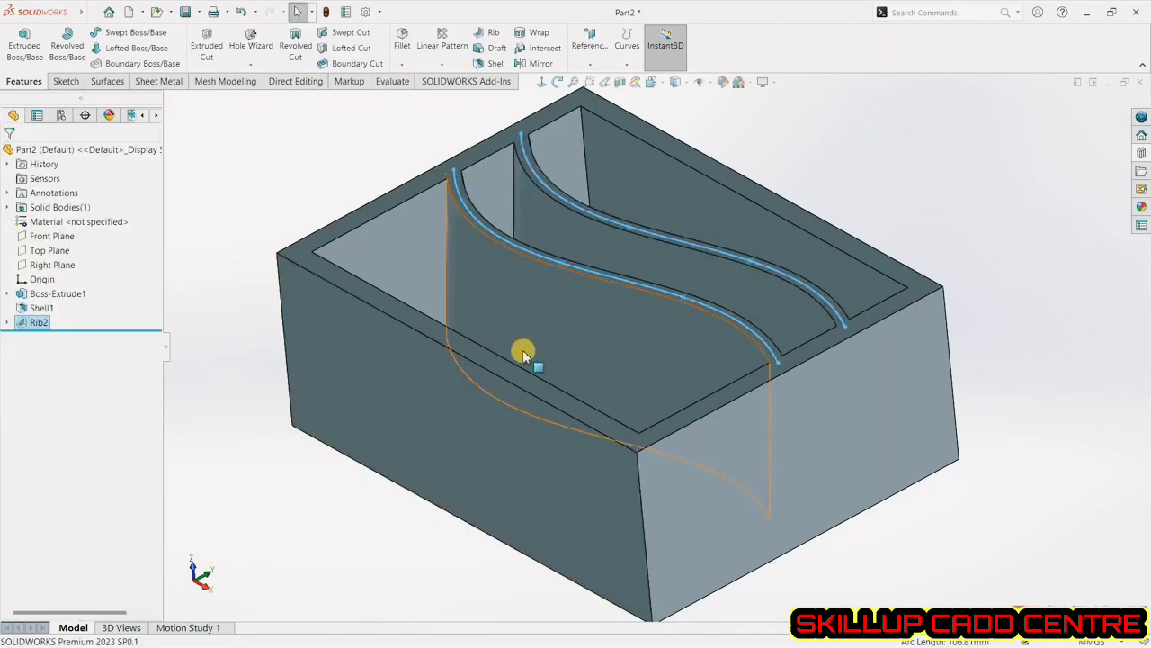
mouse_move(527, 352)
middle_mouse_down()
mouse_move(515, 499)
mouse_move(501, 467)
mouse_move(501, 344)
mouse_move(509, 351)
middle_mouse_up()
left_click(290, 179)
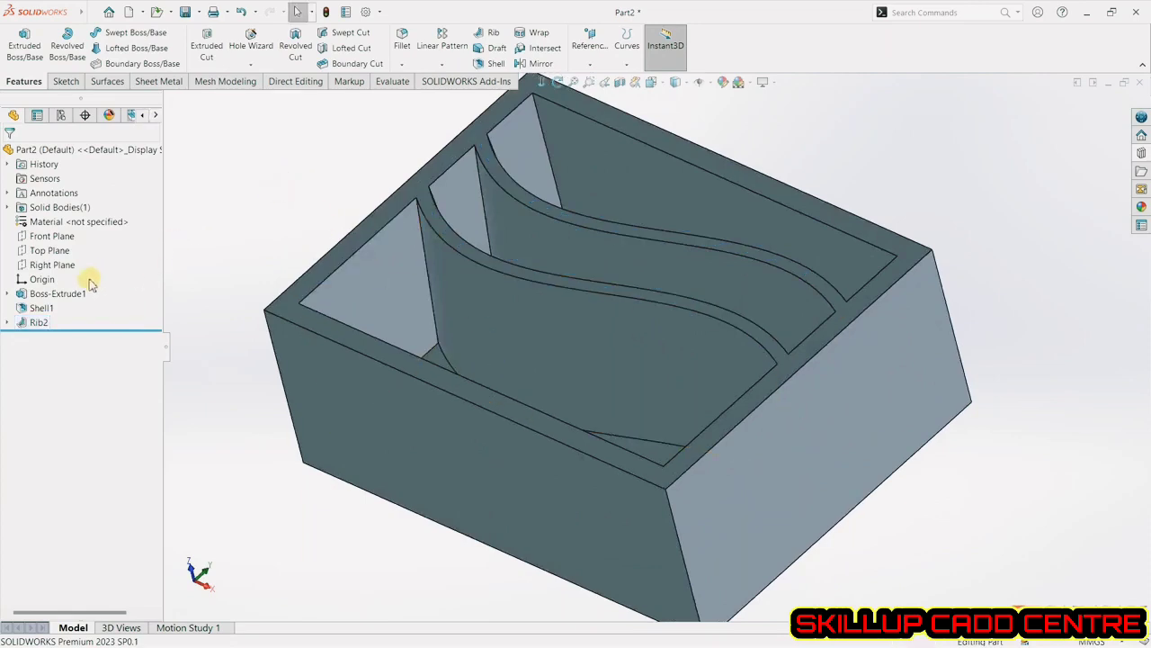
Delete the drafted rib feature but keep its absorbed sketch.
left_click(40, 323)
right_click(43, 325)
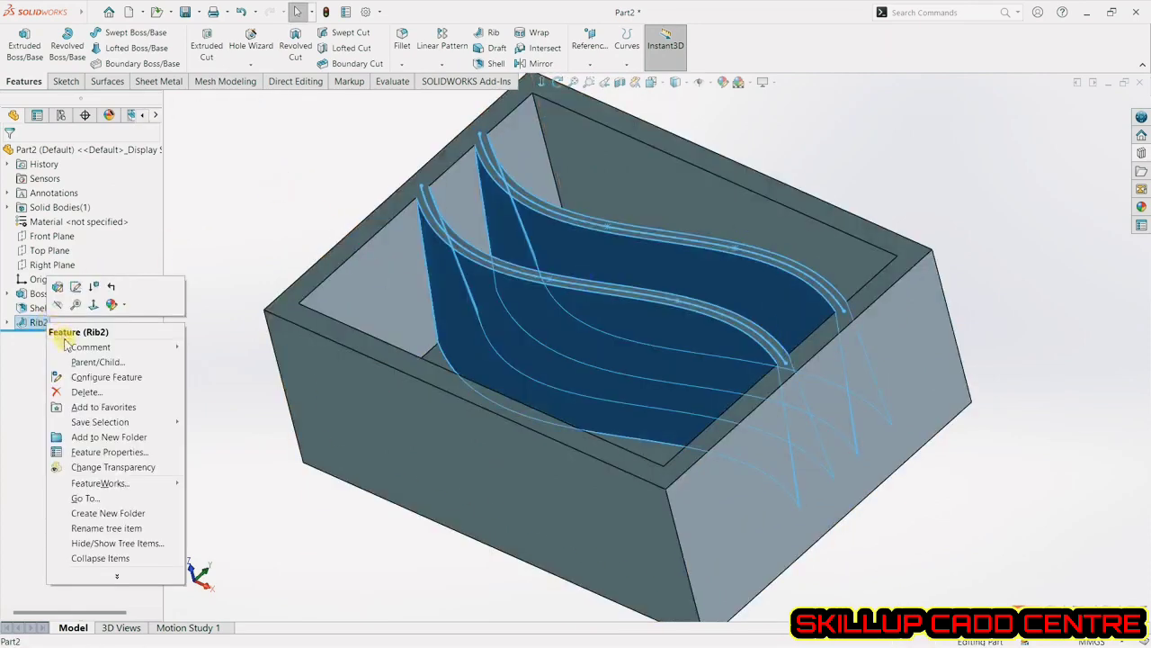
left_click(87, 392)
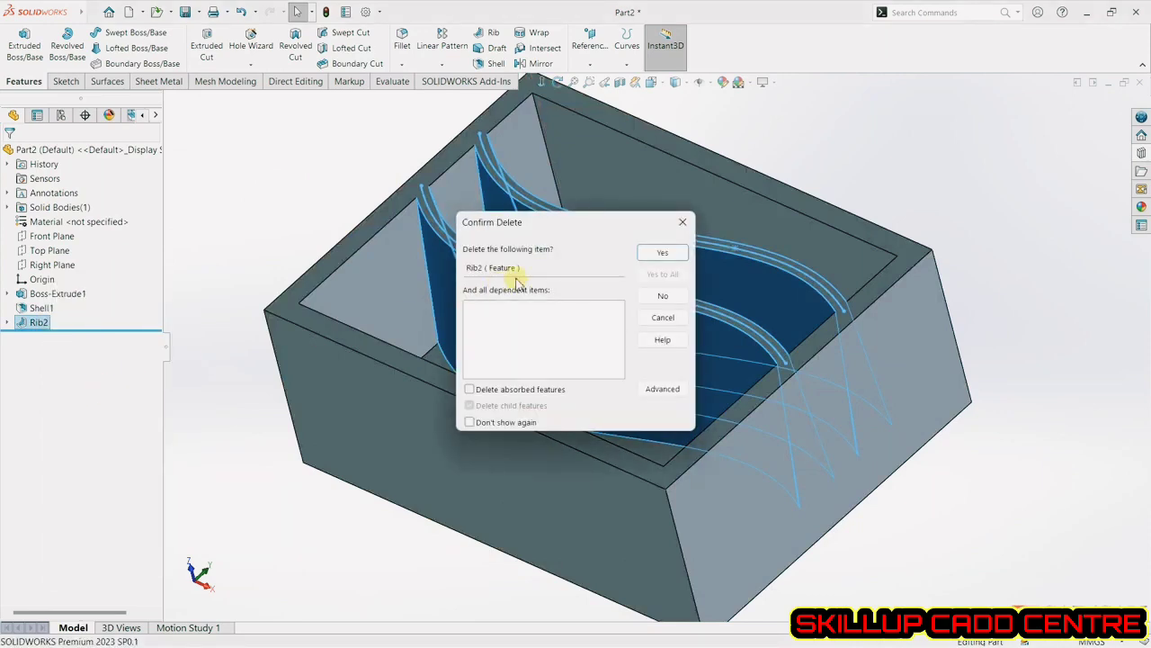
left_click(666, 255)
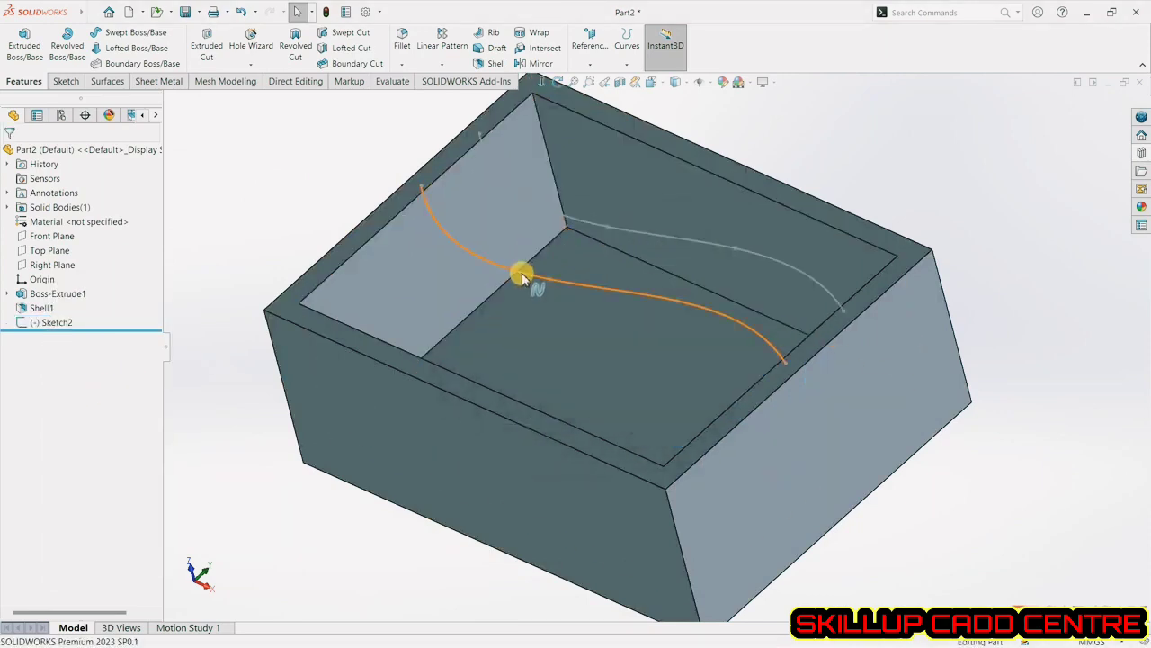
Delete the sketch containing the two wavy splines.
left_click(56, 331)
right_click(62, 334)
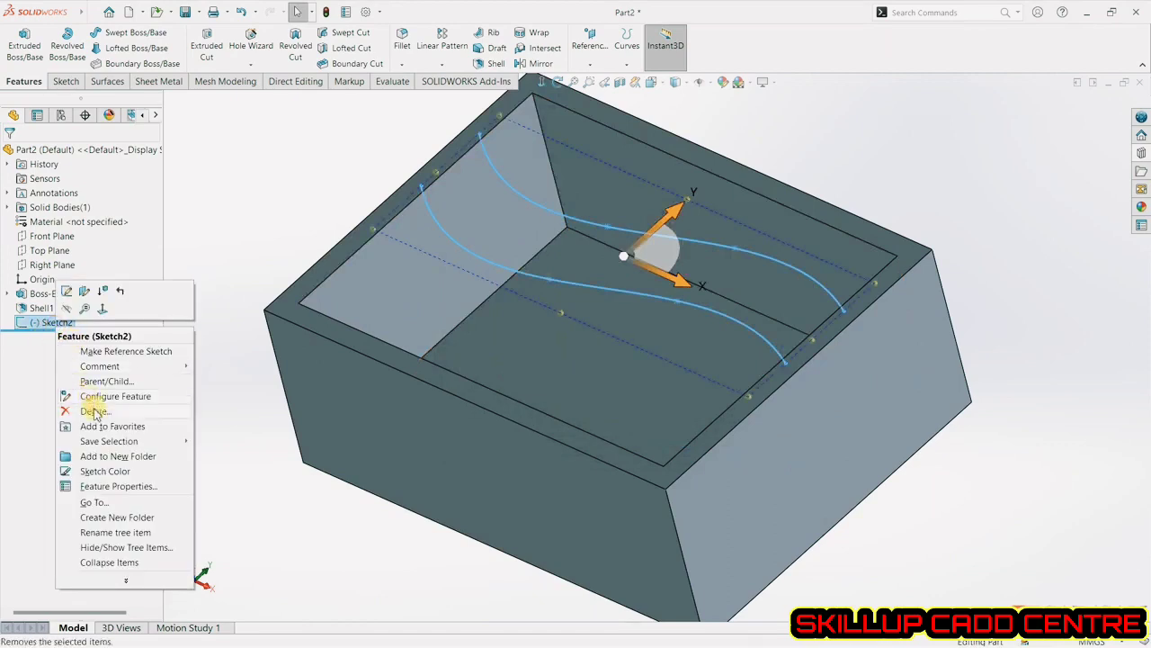
left_click(95, 411)
left_click(660, 254)
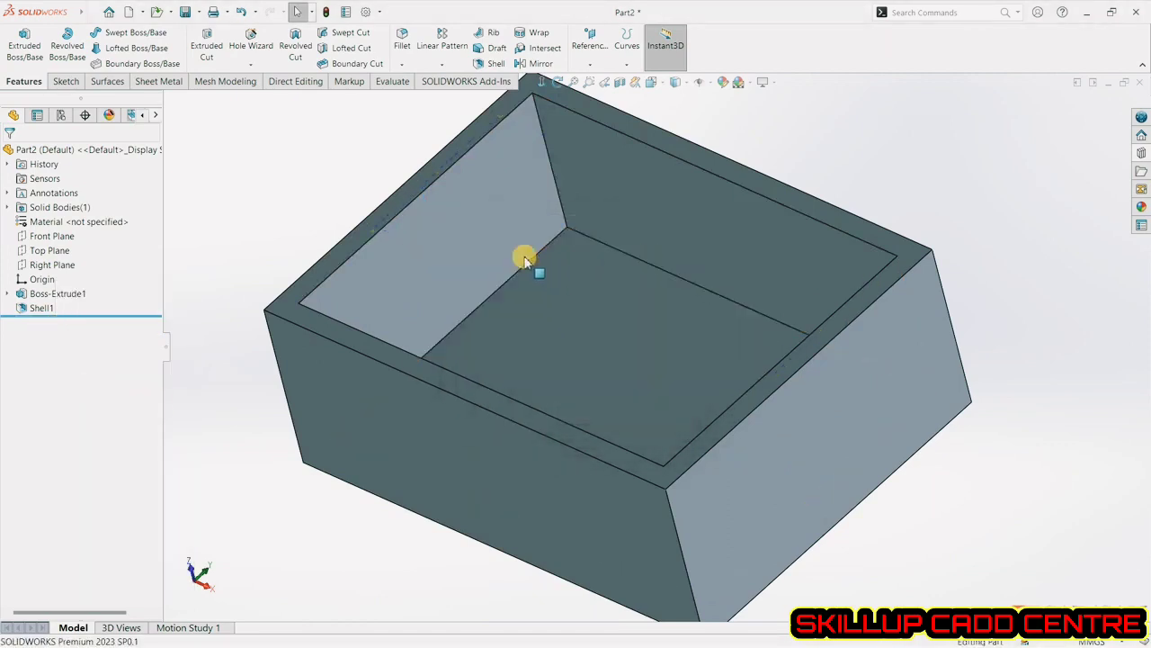
Sketch a three-point arc of about 63 mm radius on the box's inner floor, spanning between the two long walls, and exit the sketch.
left_click(66, 82)
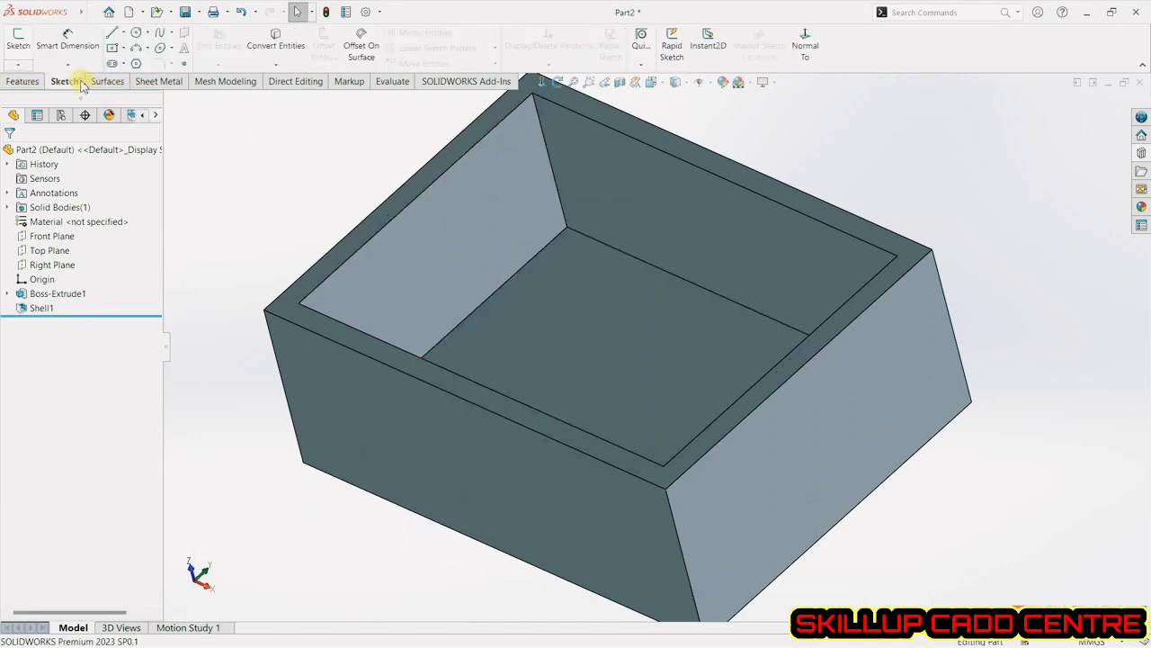
left_click(30, 40)
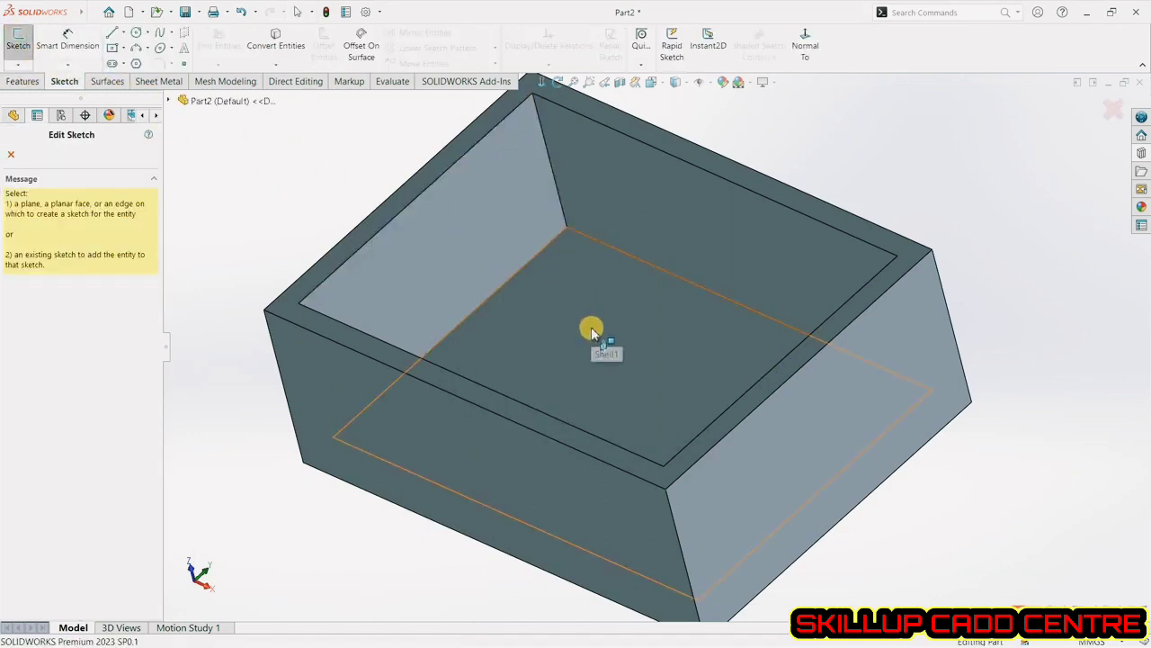
left_click(575, 293)
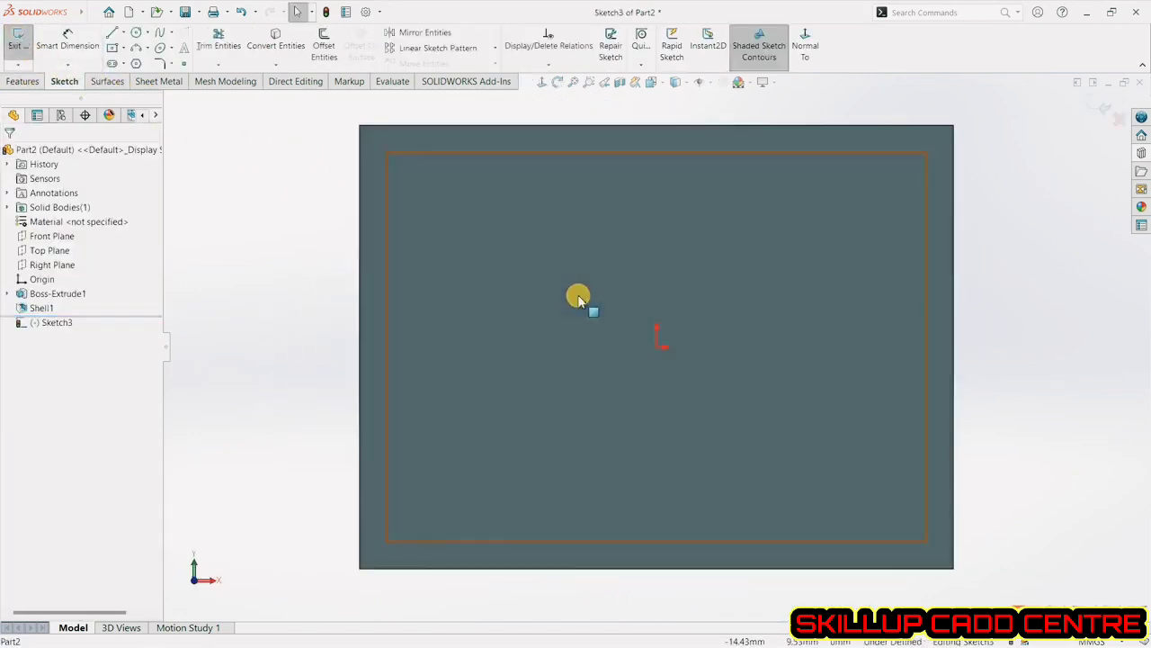
left_click(137, 46)
left_click(573, 143)
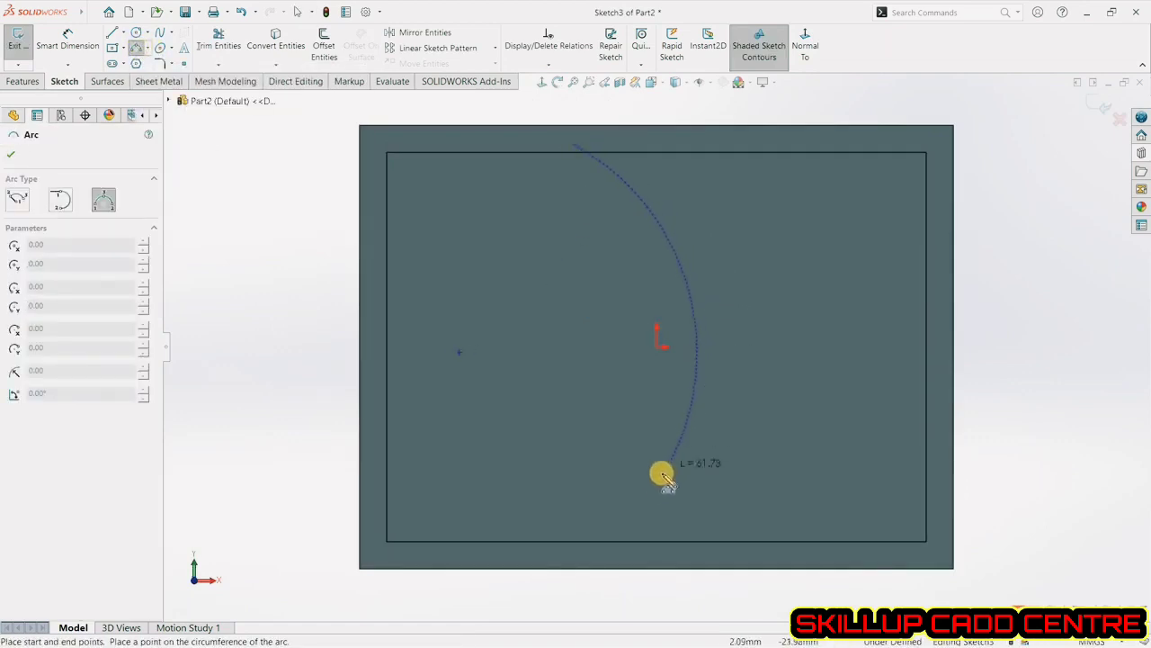
left_click(606, 551)
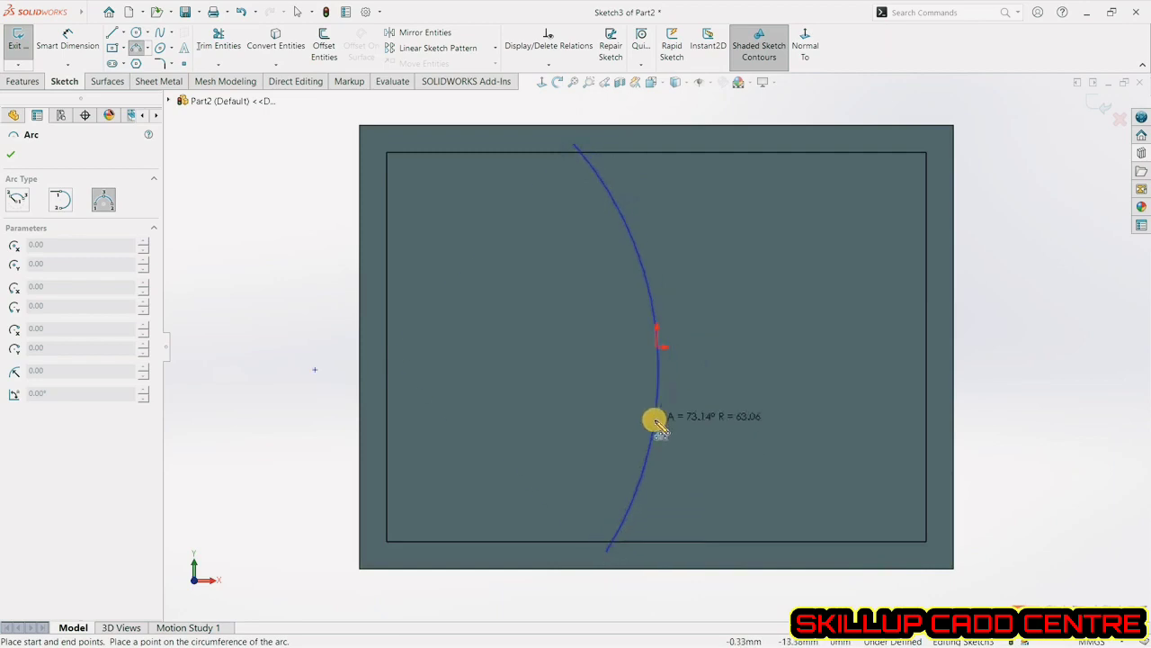
left_click(655, 420)
left_click(1090, 112)
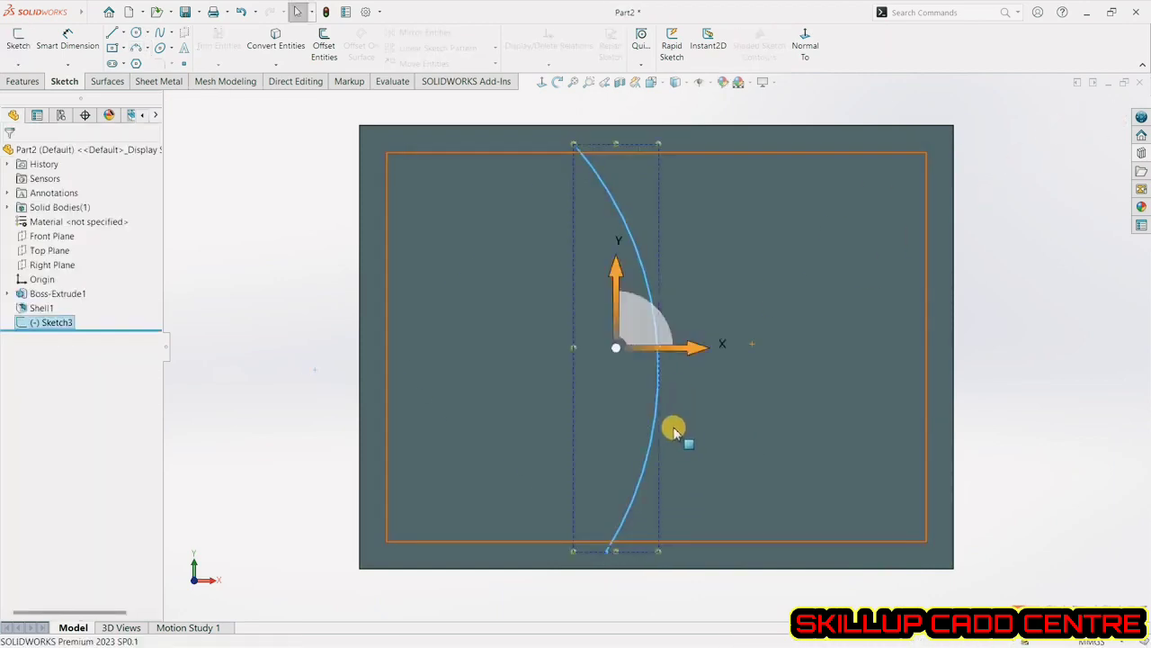
left_click(303, 280)
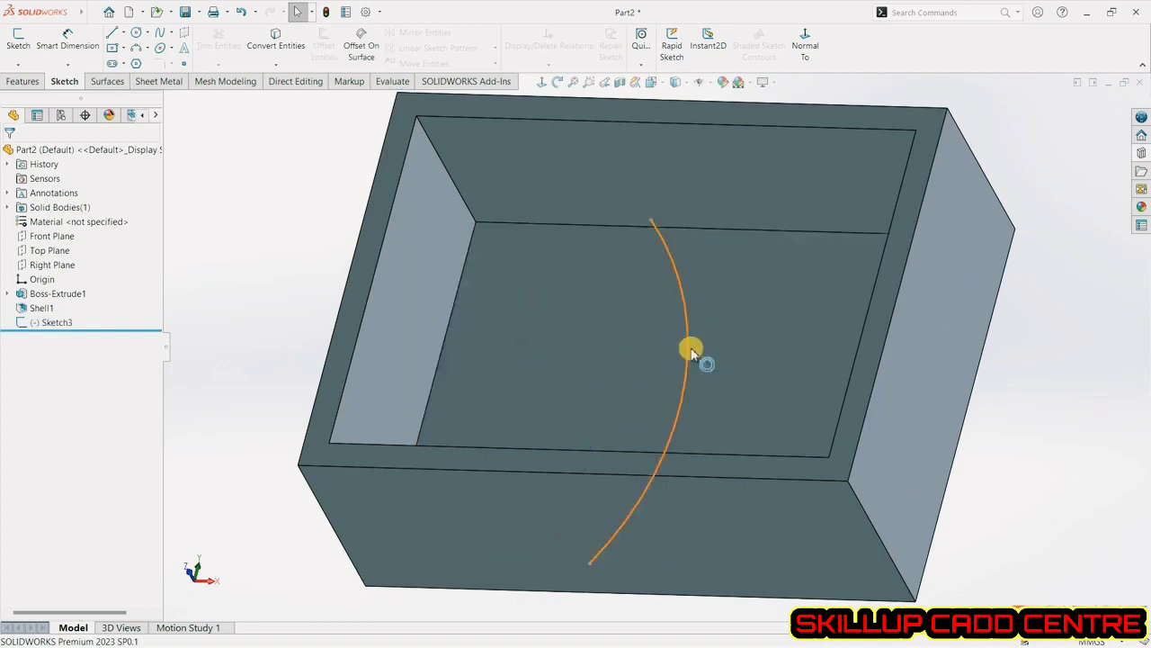
Create a 23 mm thick, one-sided rib from the arc, extruded parallel to the sketch.
mouse_move(689, 347)
middle_mouse_down()
mouse_move(707, 341)
mouse_move(699, 329)
middle_mouse_up()
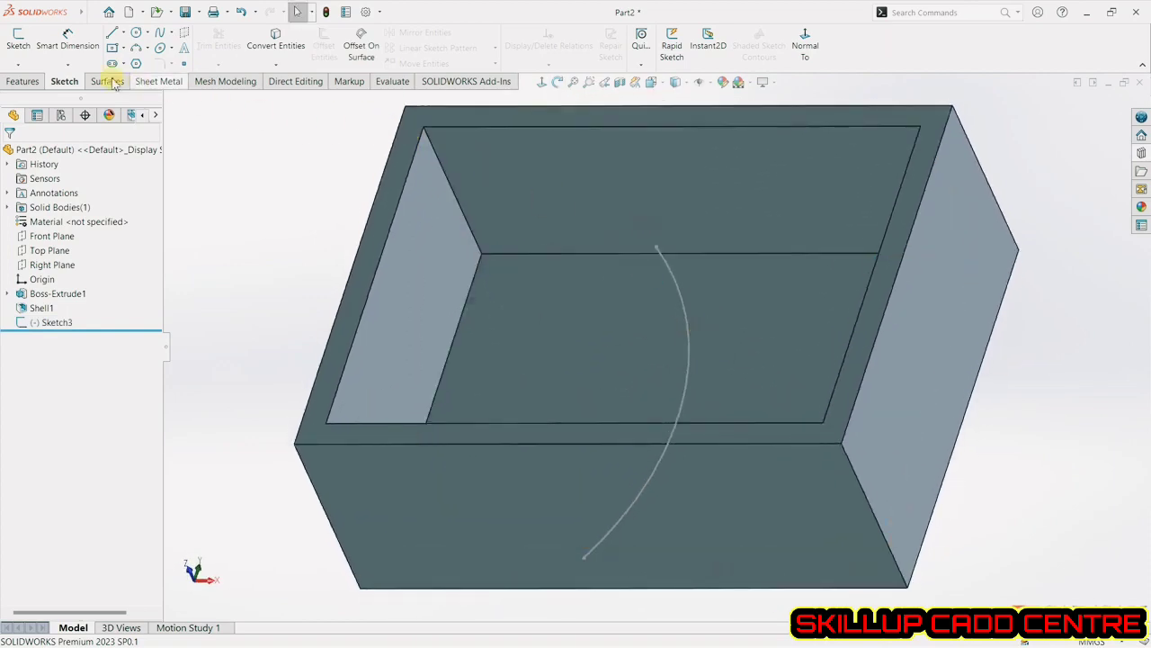
left_click(23, 81)
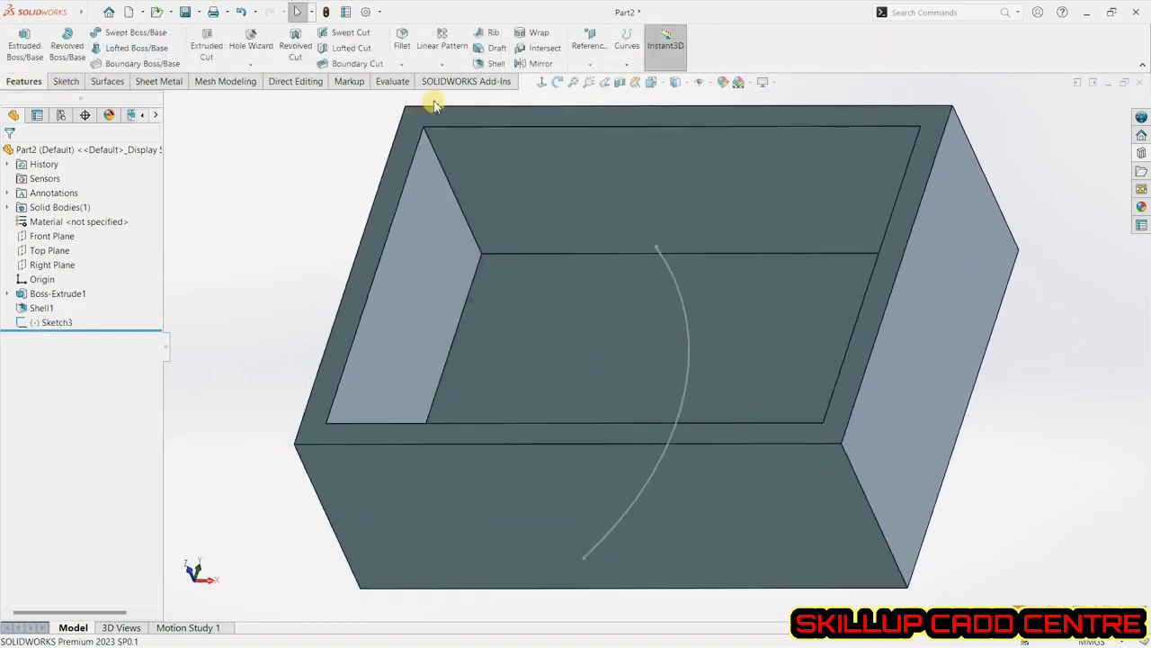
left_click(494, 34)
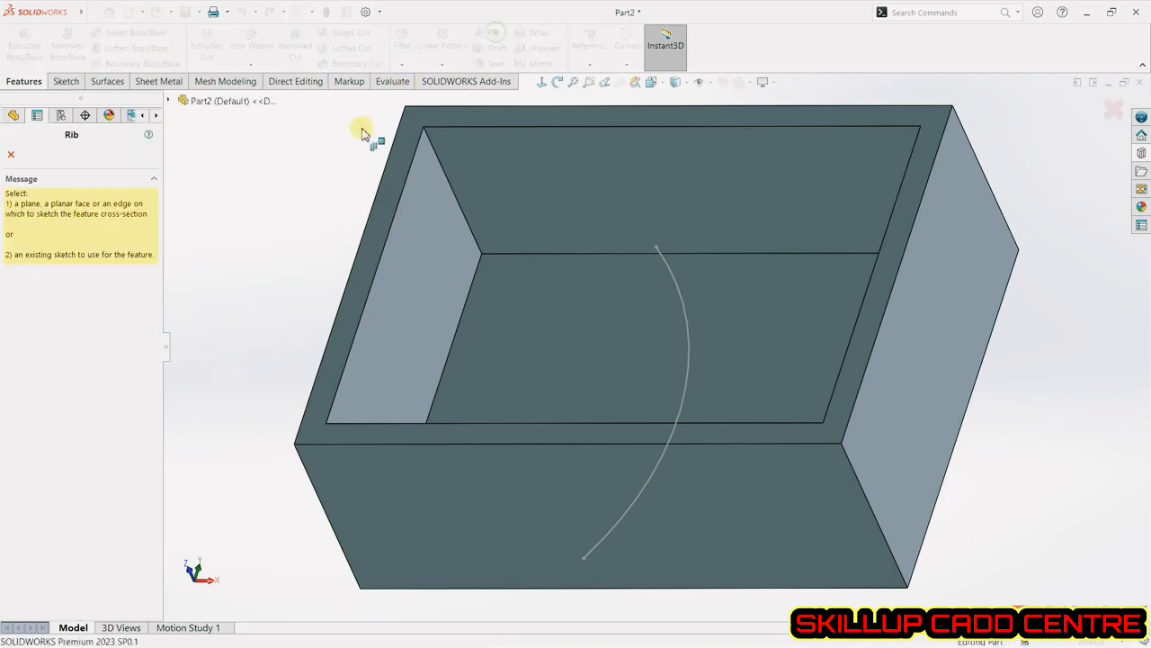
left_click(683, 298)
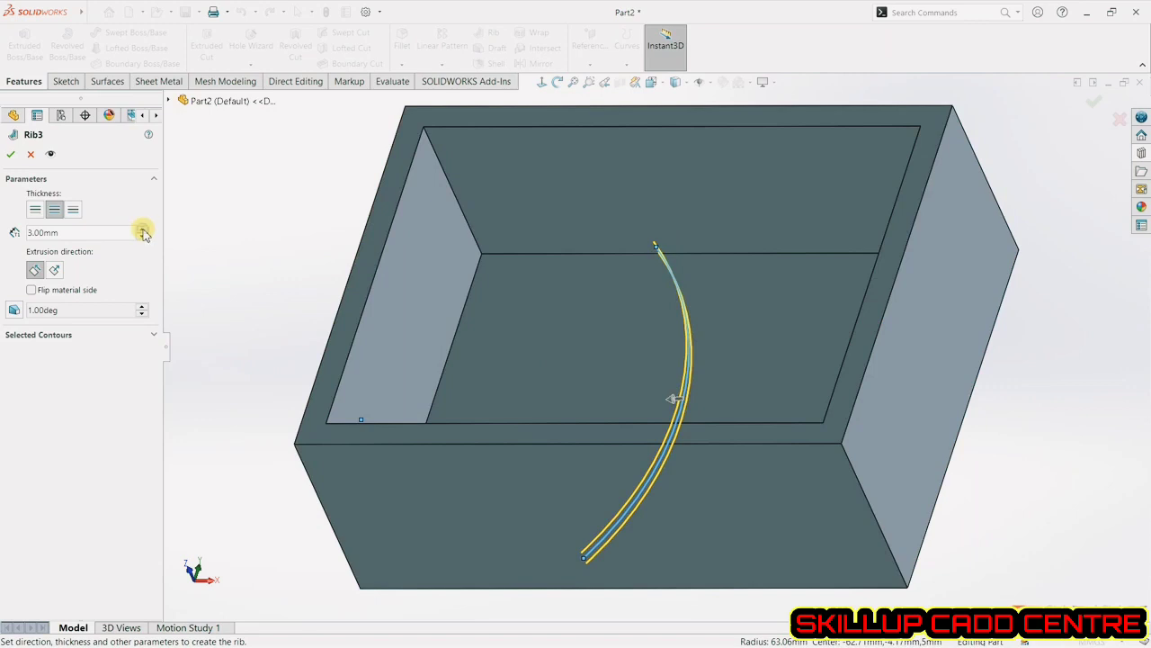
left_click_drag(143, 232, 162, 239)
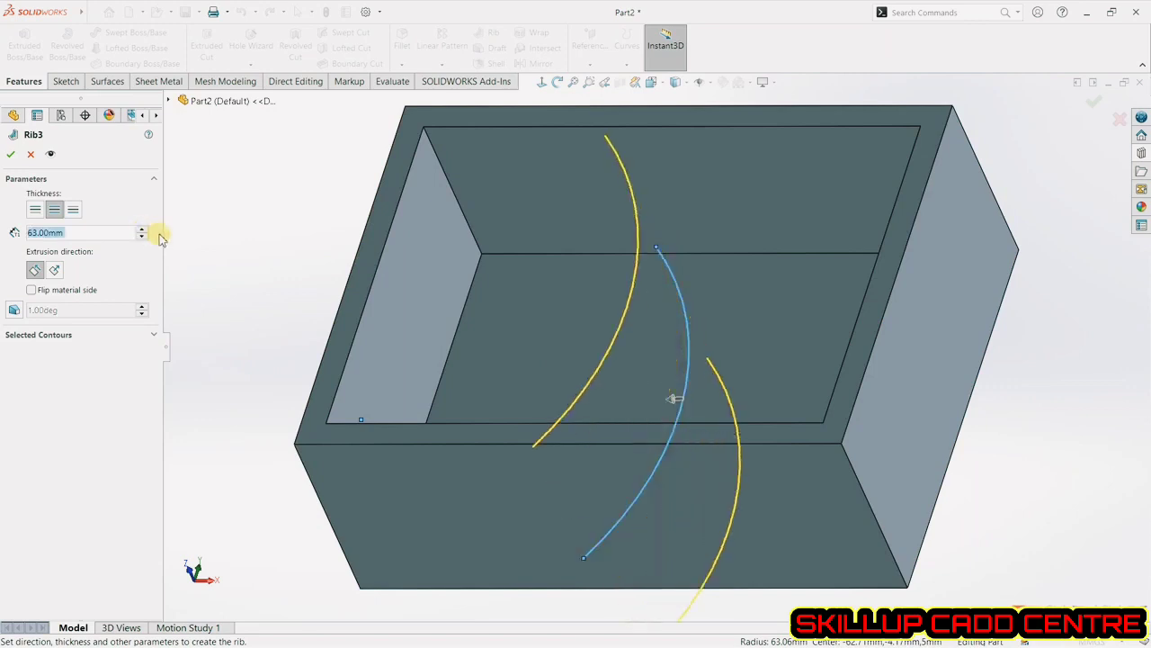
left_click(40, 213)
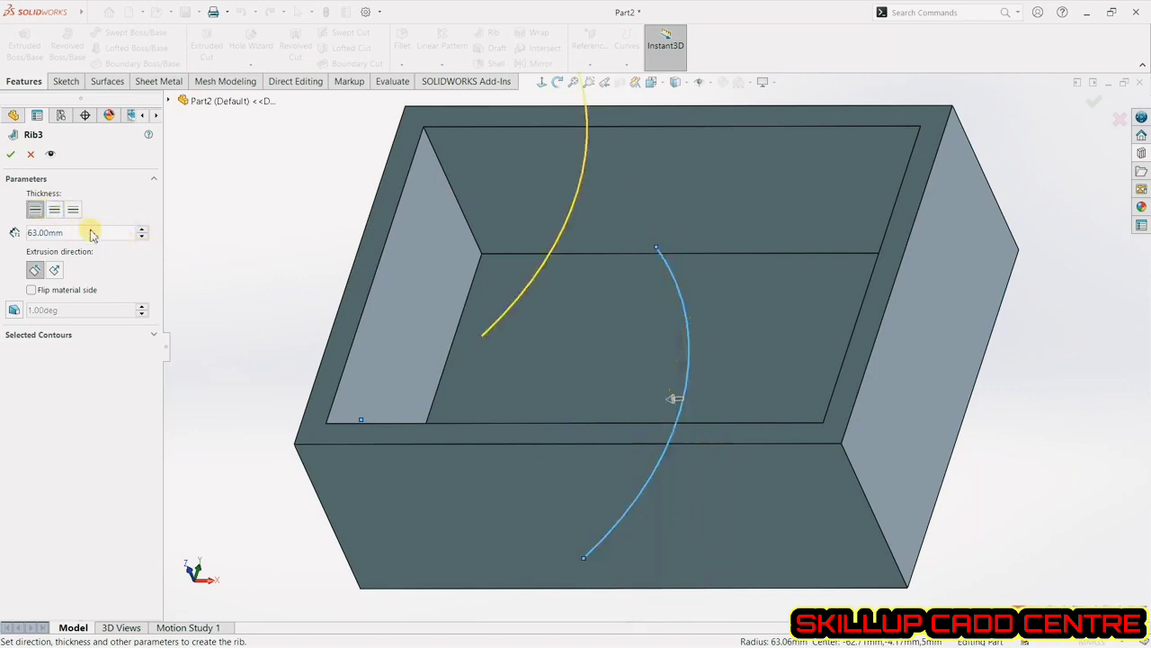
left_click(141, 237)
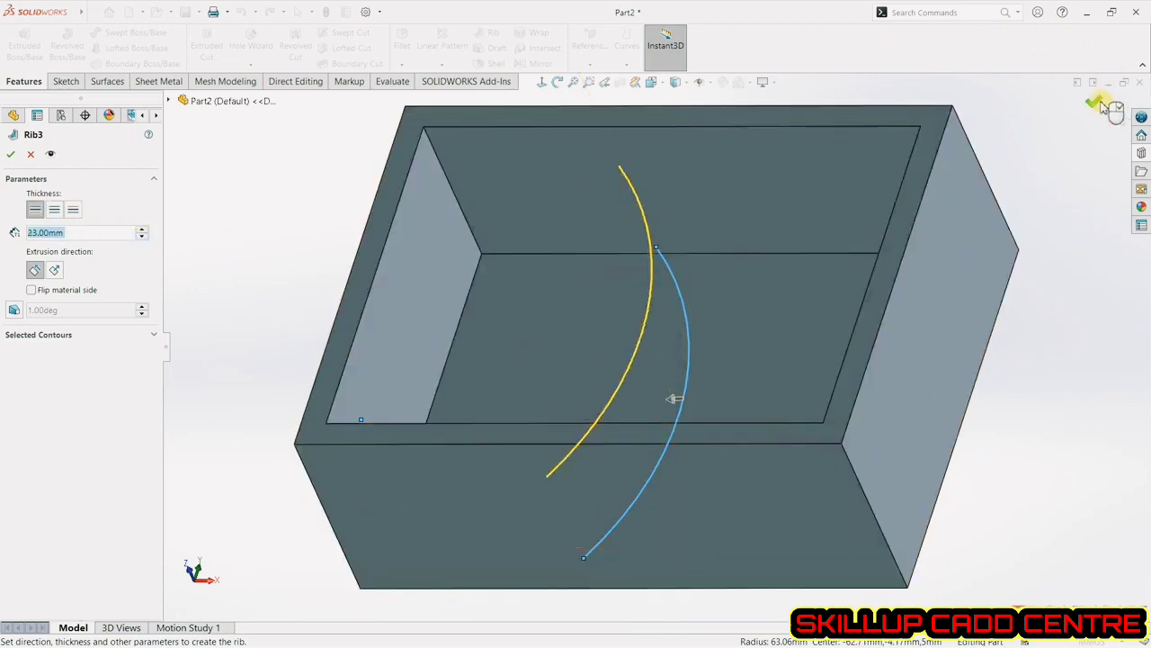
left_click(1101, 106)
mouse_move(771, 225)
middle_mouse_down()
mouse_move(730, 337)
mouse_move(771, 216)
mouse_move(761, 213)
middle_mouse_up()
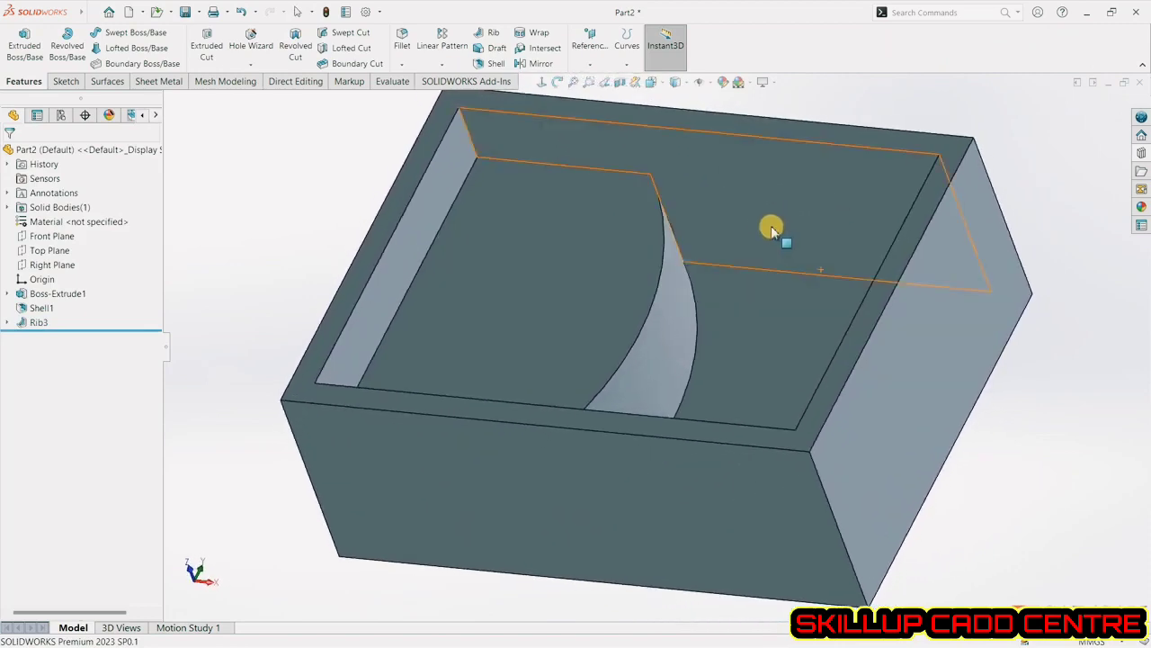
Edit the arc rib and flip its material side to fill the opposite end of the box.
left_click(40, 322)
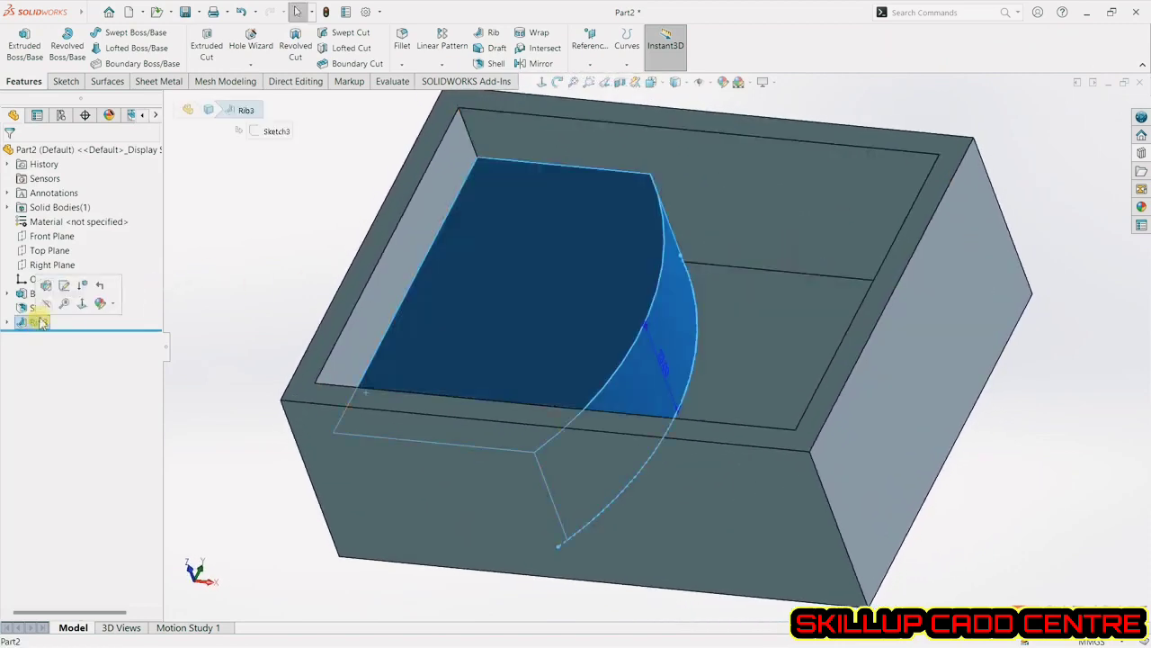
left_click(45, 286)
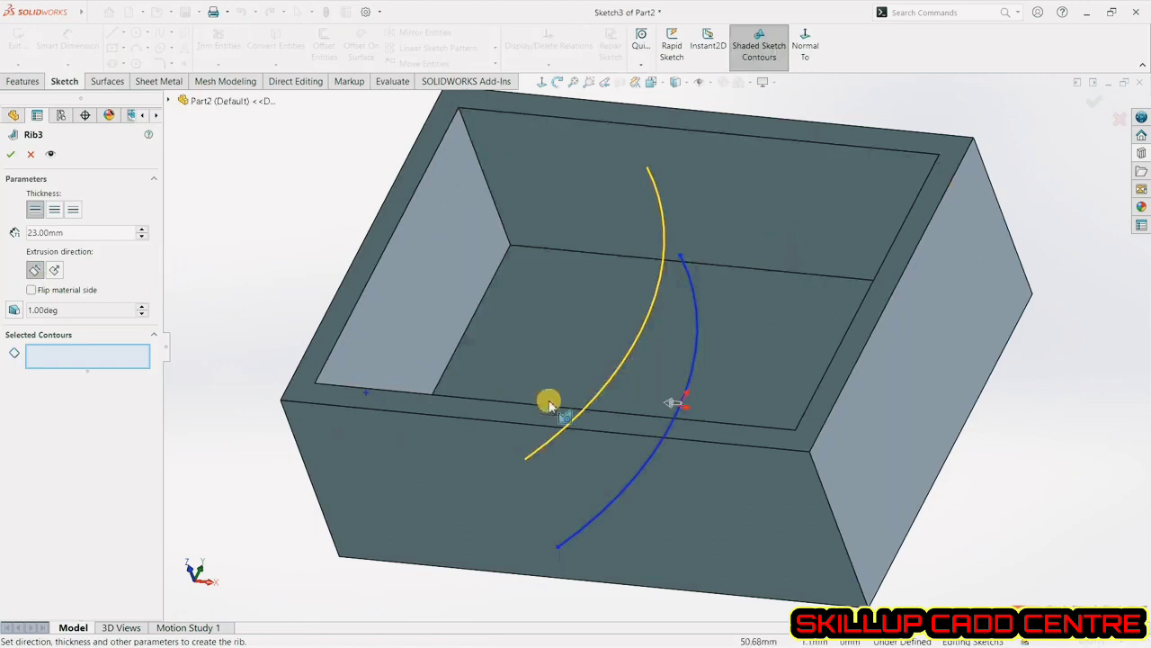
left_click(670, 406)
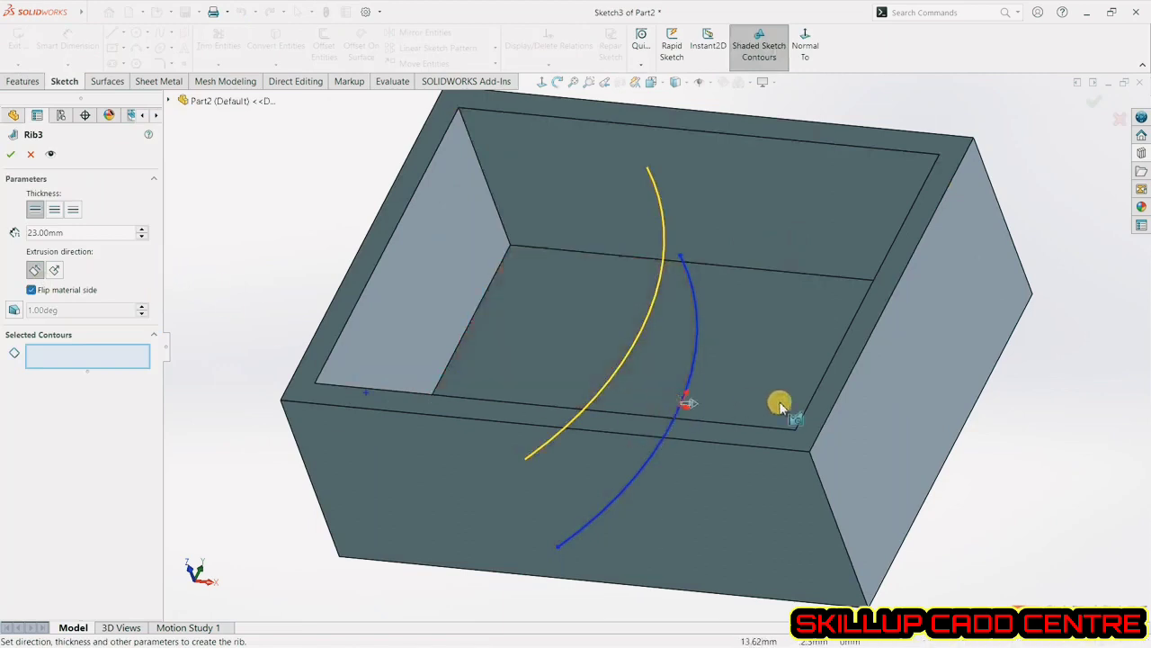
left_click(1105, 126)
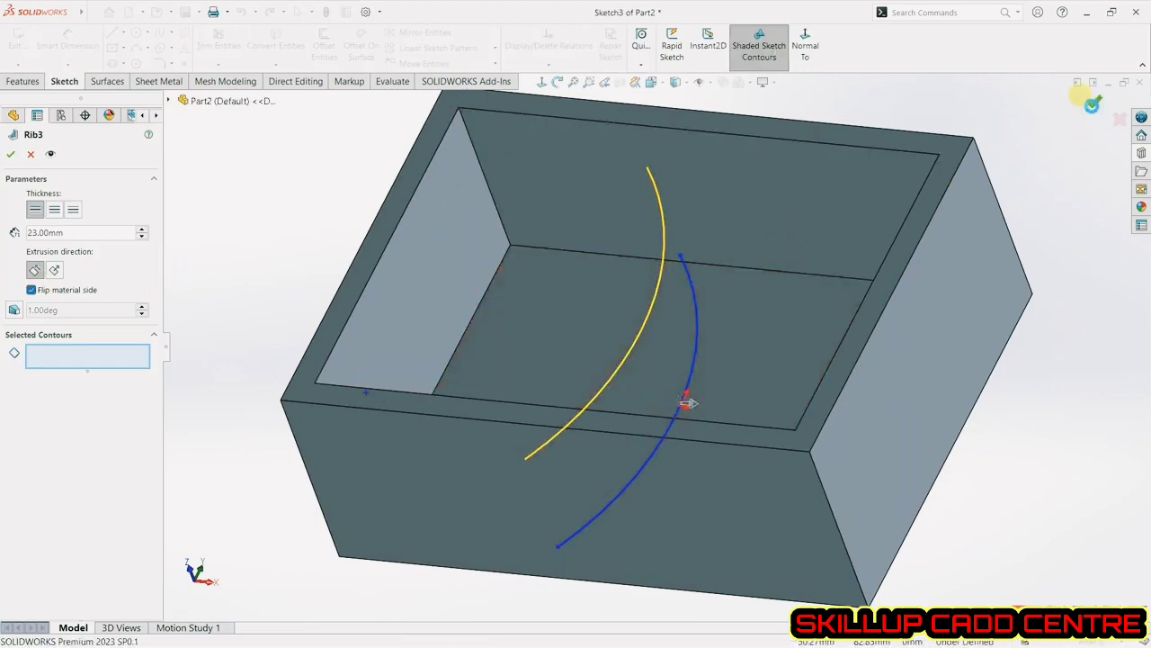
mouse_move(904, 198)
middle_mouse_down()
mouse_move(933, 341)
mouse_move(897, 391)
mouse_move(843, 283)
mouse_move(891, 218)
mouse_move(792, 257)
middle_mouse_up()
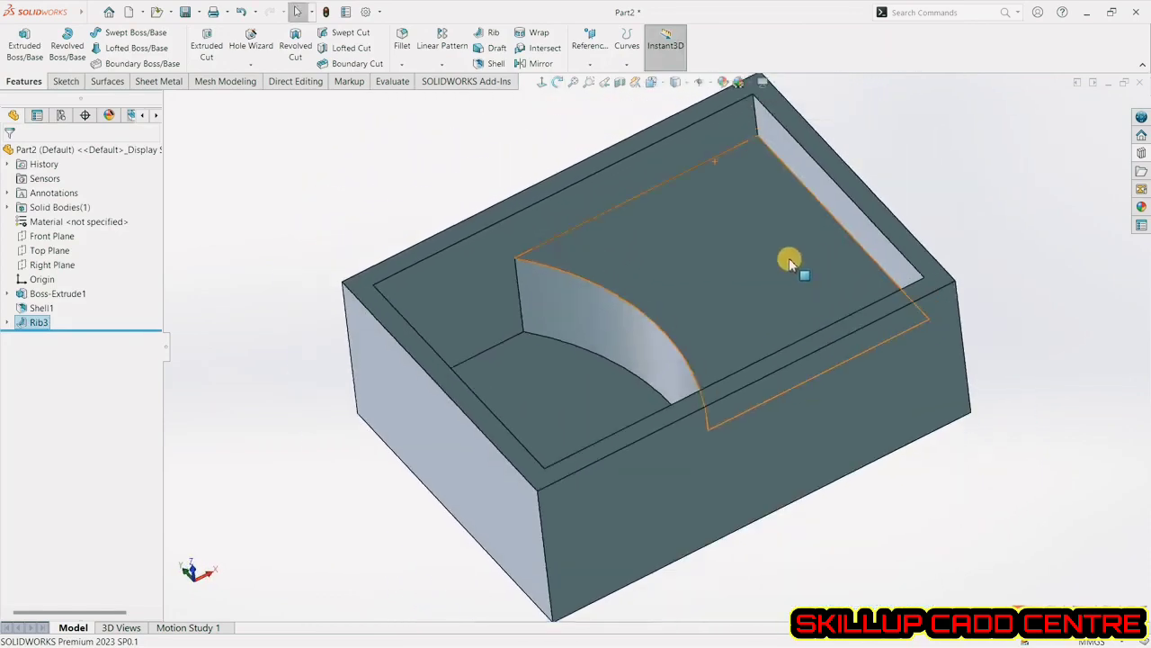
Delete the arc rib and its leftover arc sketch from the shelled box.
key("f")
left_click(360, 163)
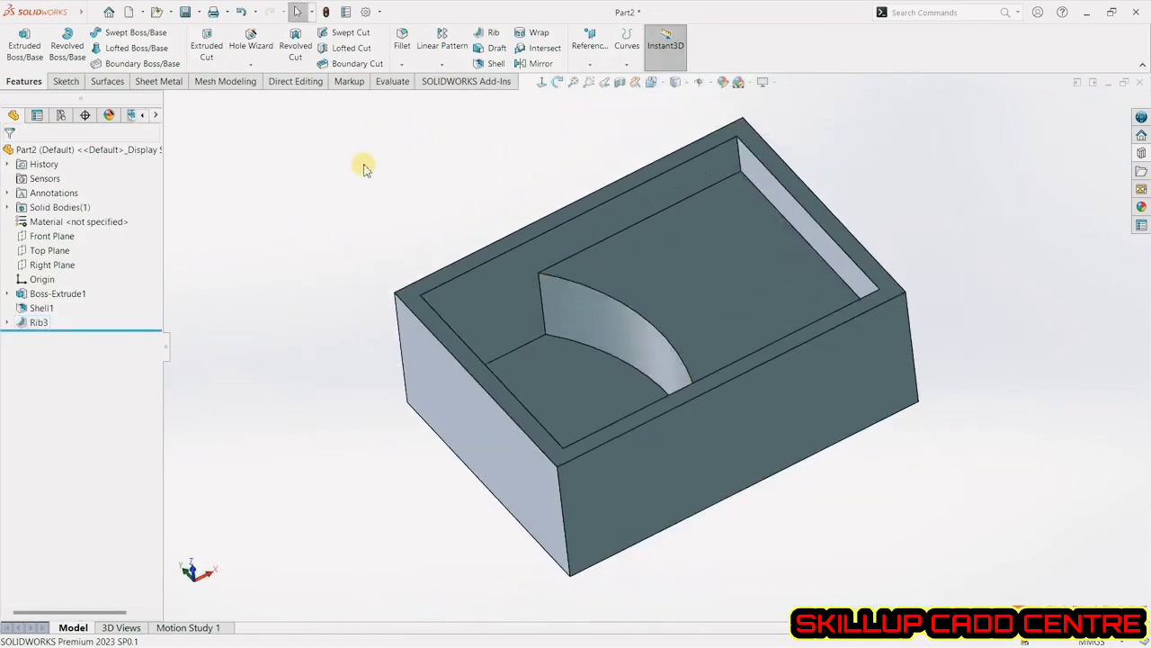
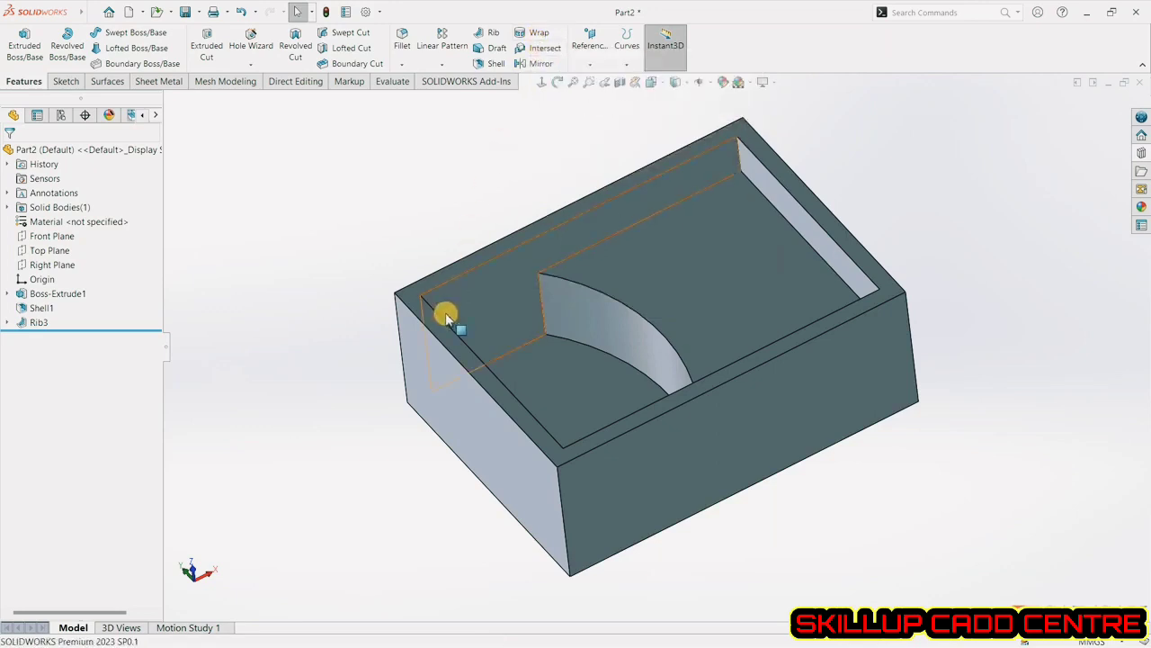
right_click(38, 322)
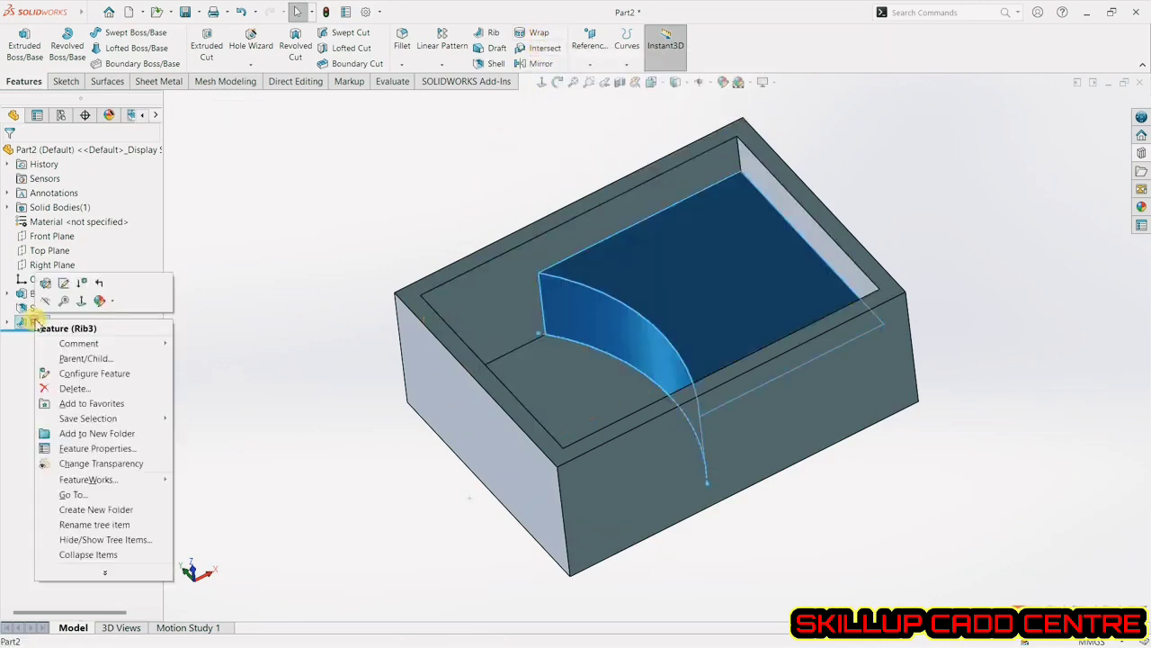
left_click(65, 387)
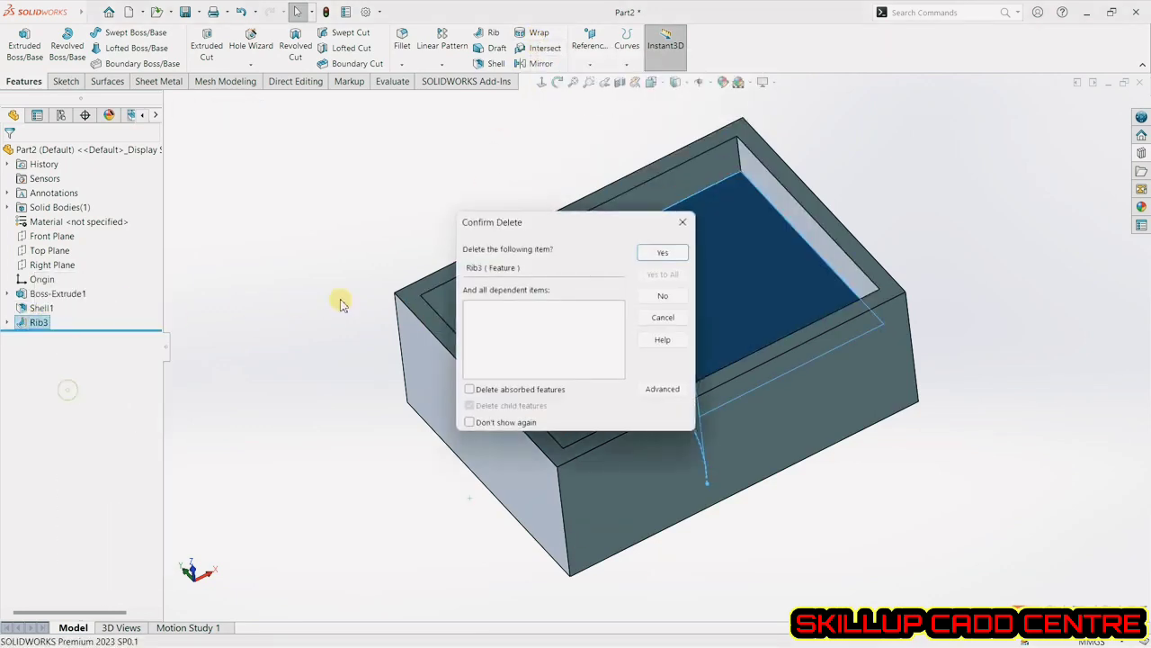
left_click(647, 256)
left_click(65, 322)
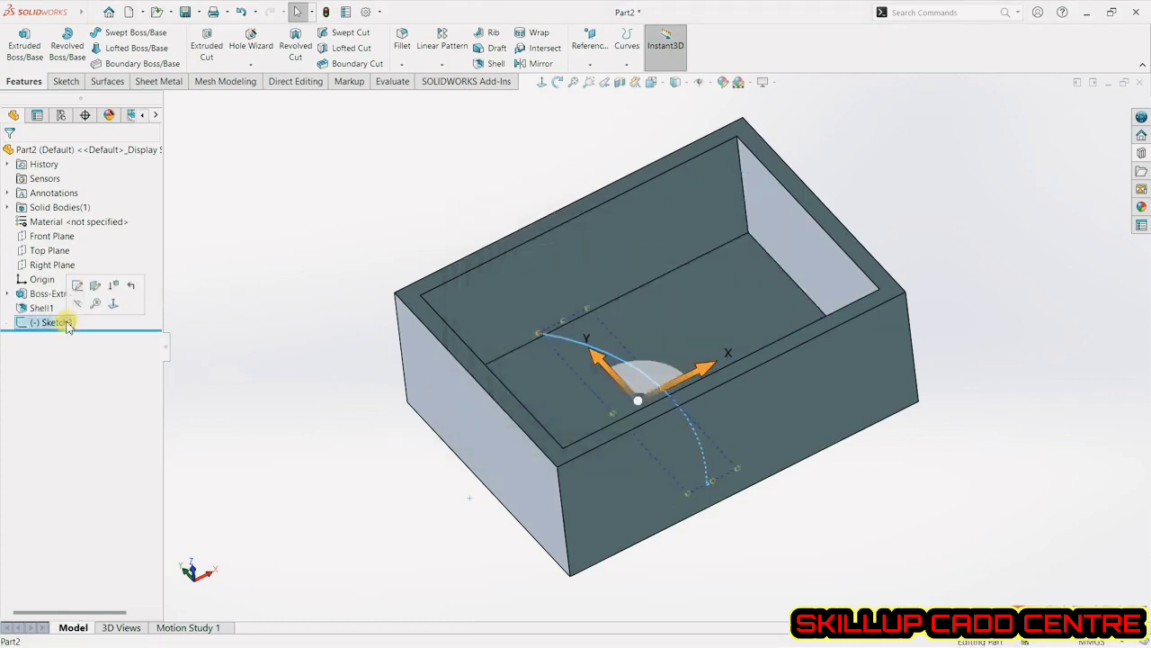
right_click(67, 326)
left_click(103, 405)
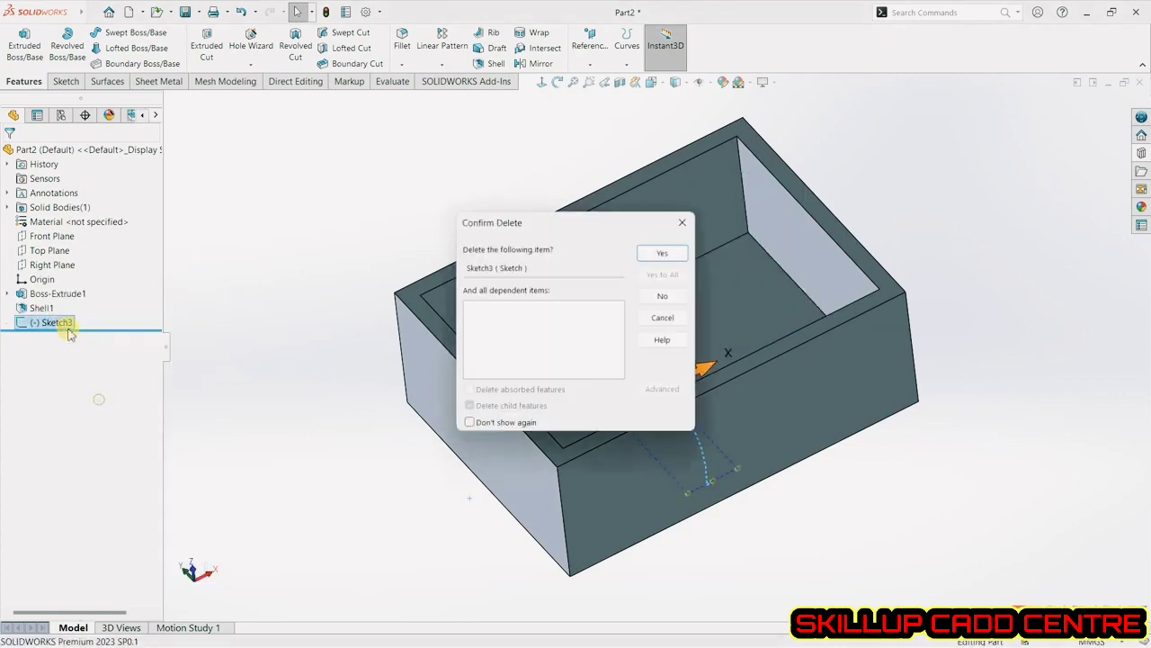
left_click(660, 255)
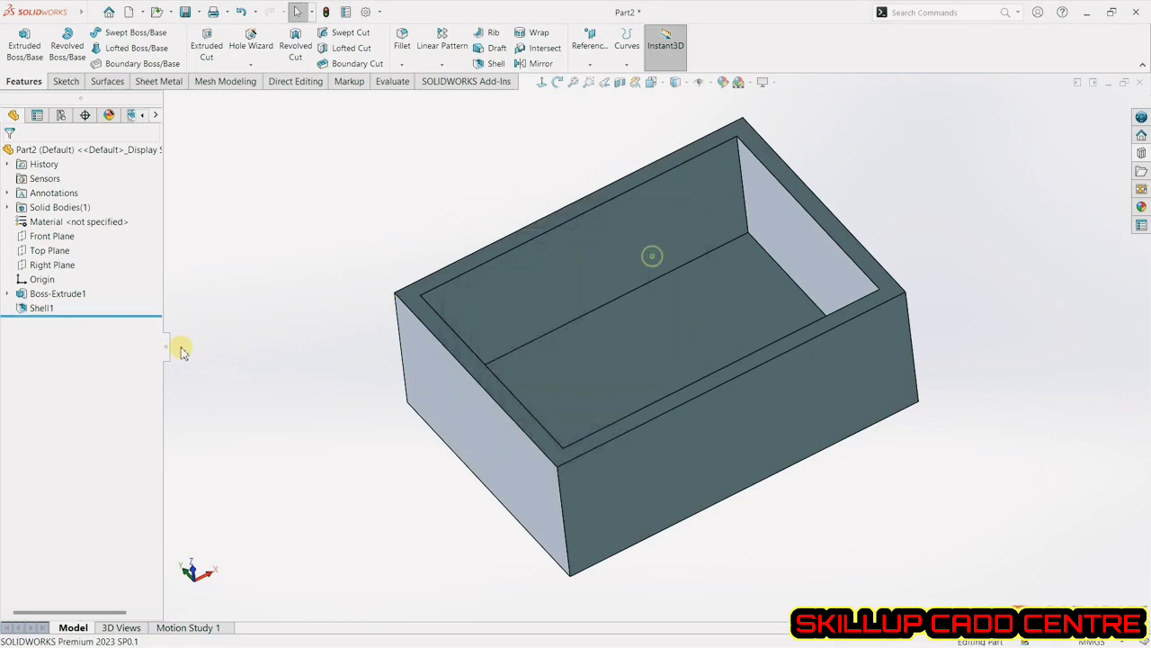
Delete the box extrusion together with its dependent shell feature.
left_click(42, 308)
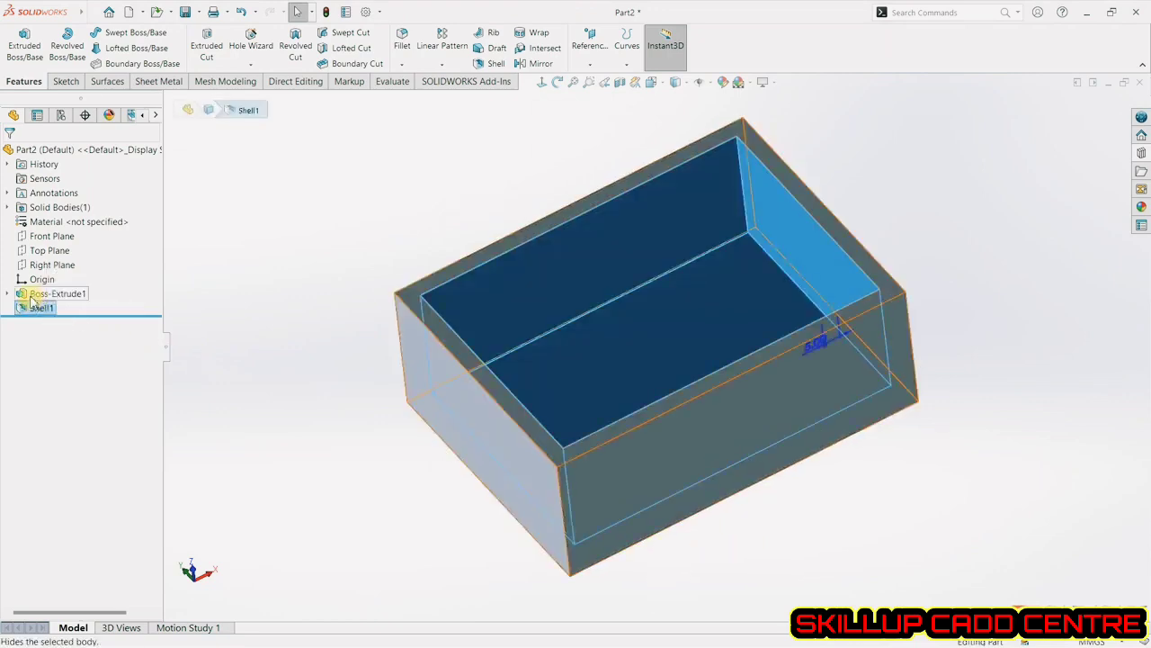
left_click(37, 293)
right_click(38, 294)
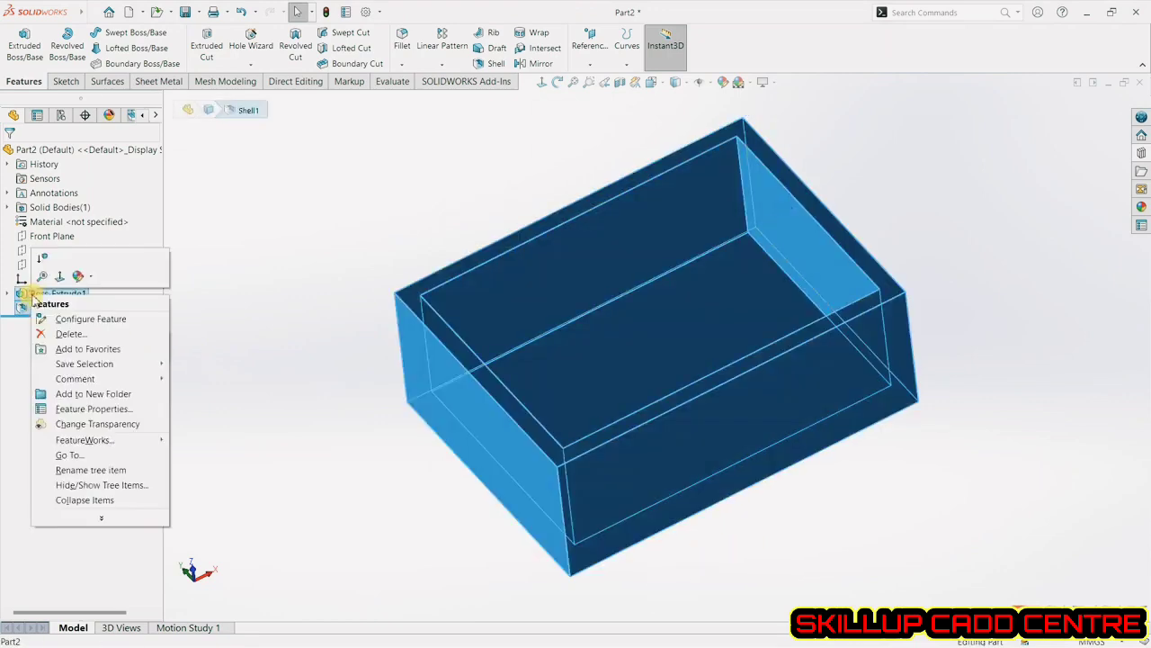
left_click(54, 332)
left_click(662, 254)
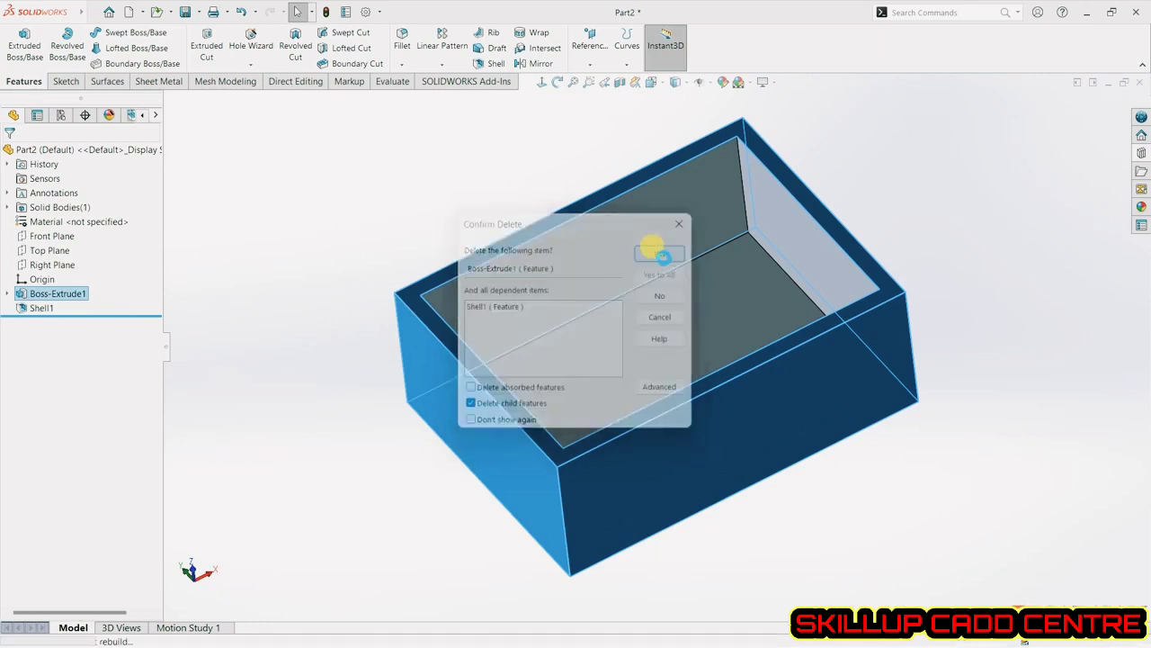
Edit the remaining base sketch and erase the whole rectangle with its diagonals.
left_click(63, 281)
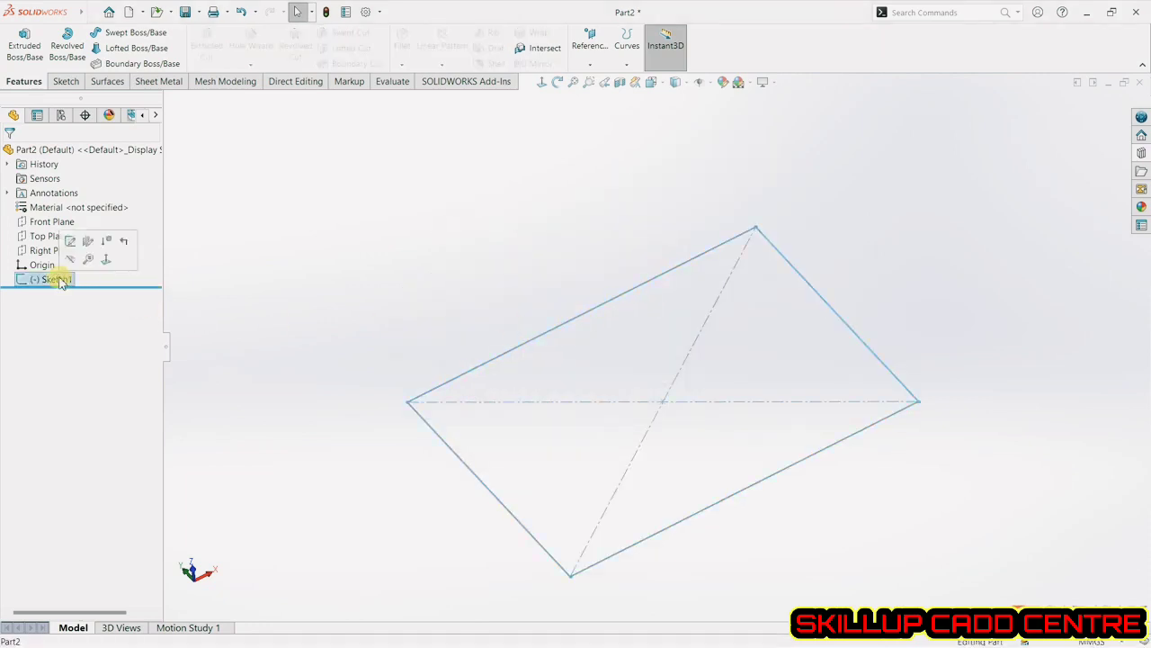
right_click(62, 281)
left_click(70, 241)
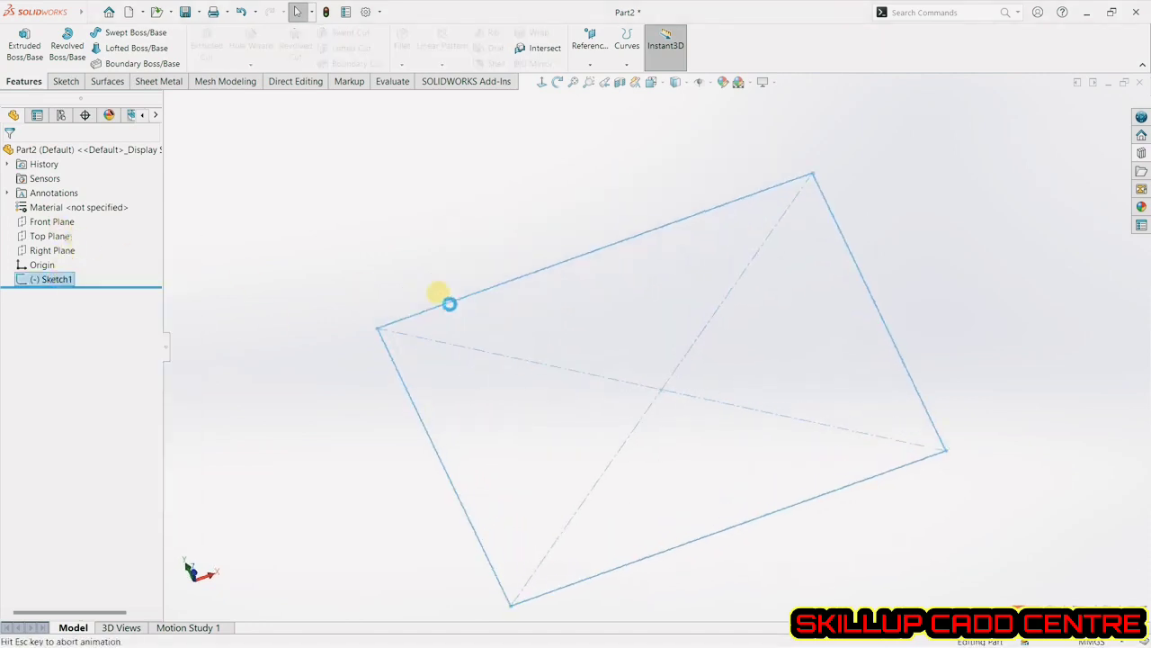
left_click_drag(455, 209, 874, 548)
key("Delete")
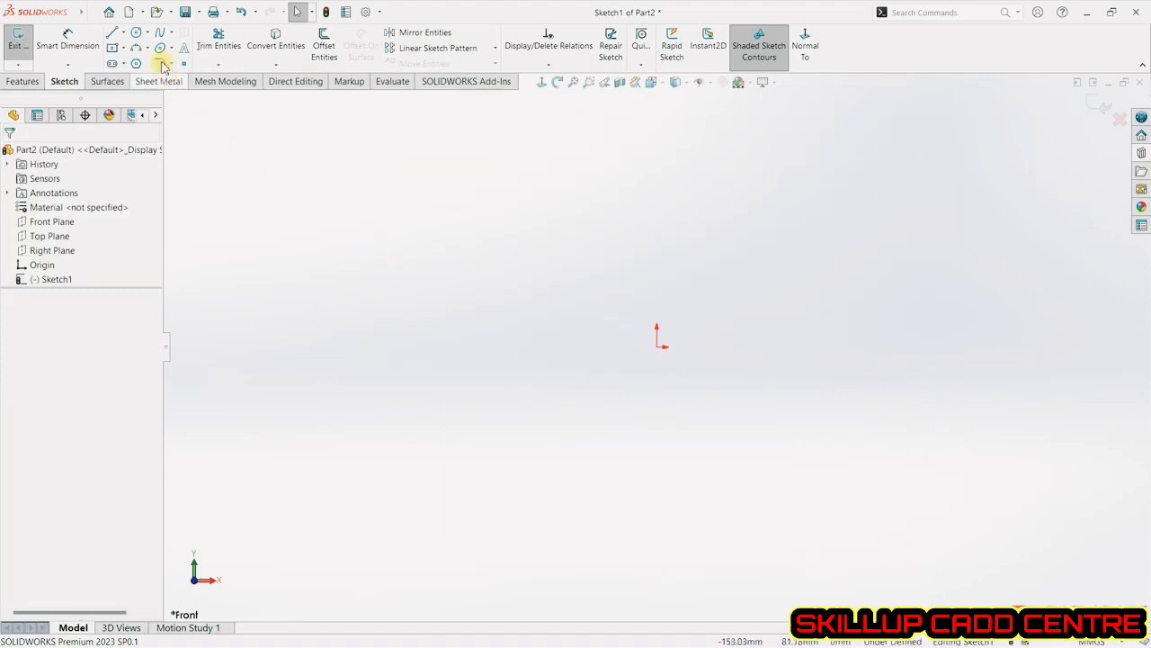
Sketch a circle of about 34 mm radius centred on the origin and exit the sketch.
left_click(136, 32)
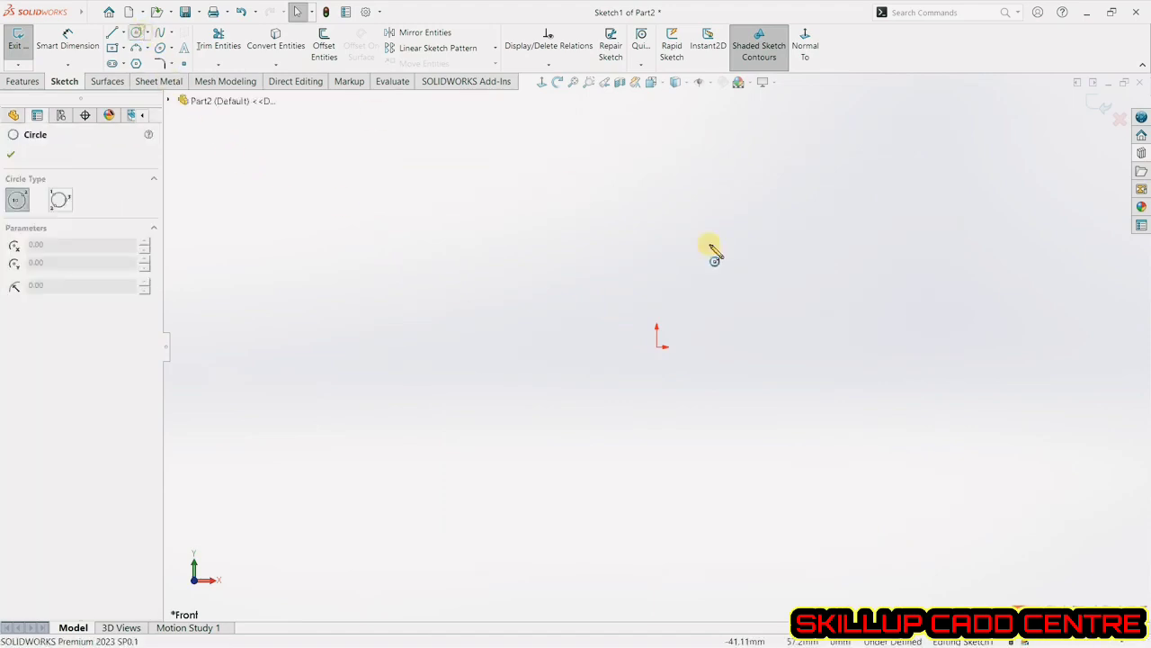
left_click(658, 347)
left_click(765, 347)
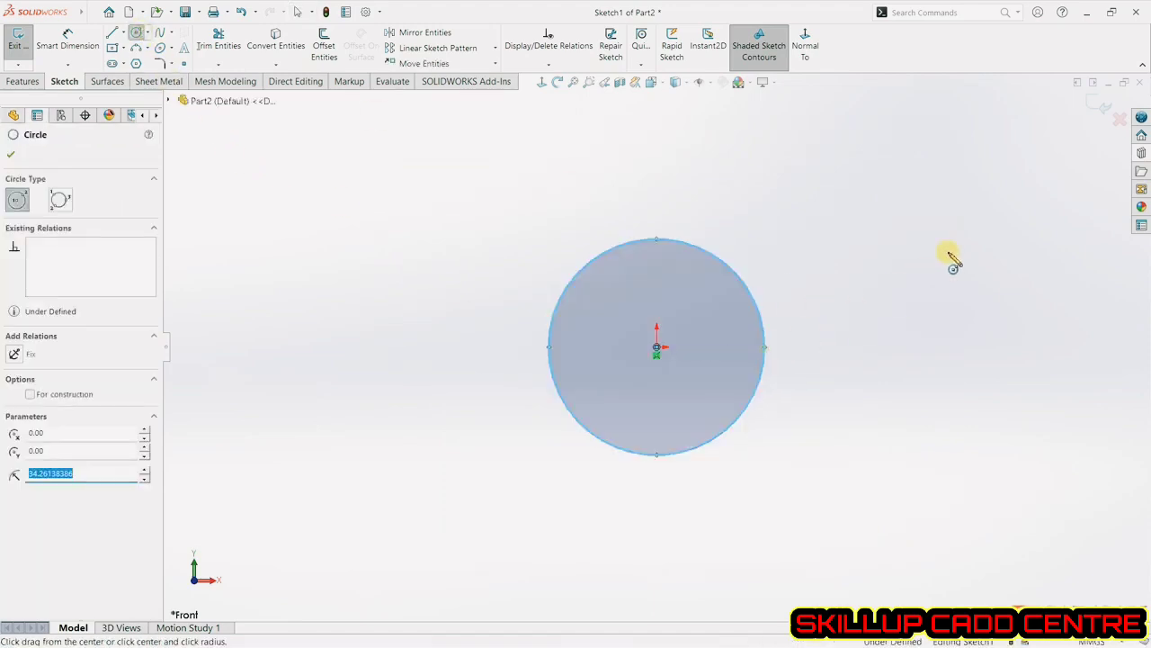
left_click(1099, 106)
Extrude the circle as a blind boss into a solid cylinder taller than its diameter.
mouse_move(797, 339)
middle_mouse_down()
mouse_move(740, 275)
mouse_move(727, 285)
middle_mouse_up()
left_click(24, 45)
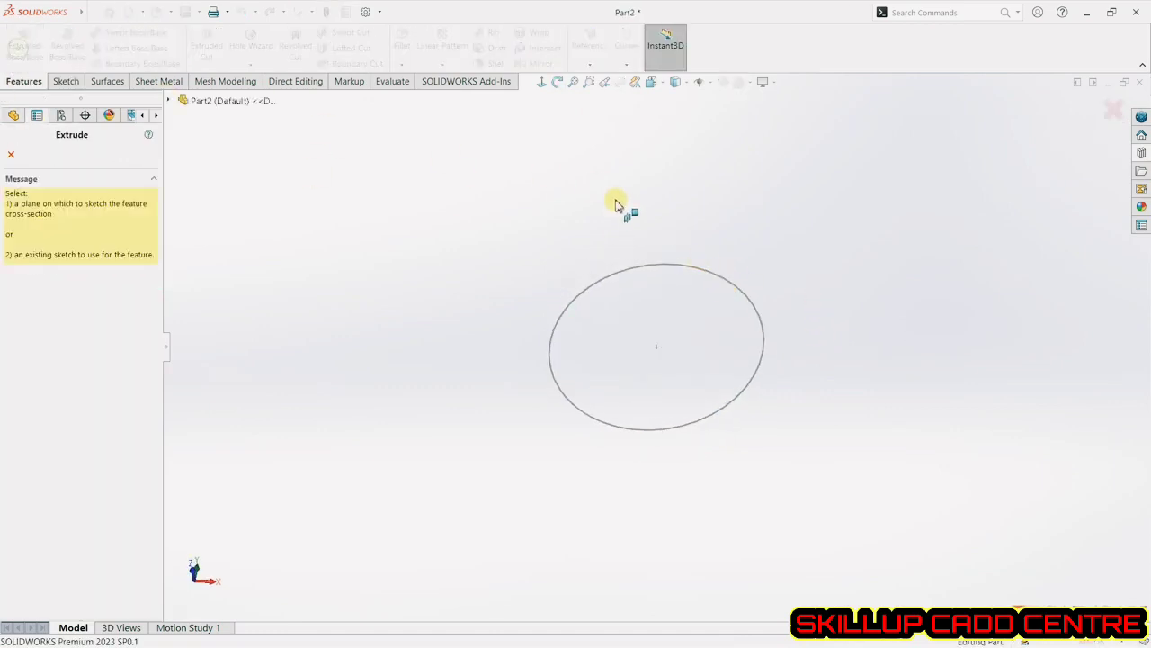
left_click(610, 283)
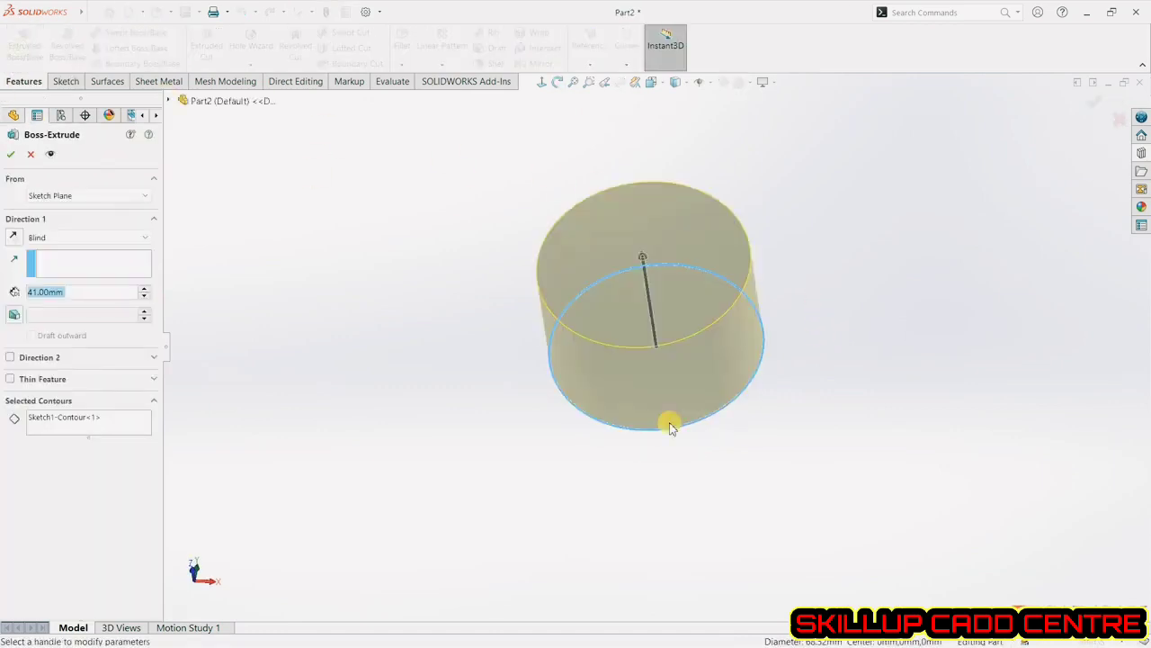
left_click_drag(652, 275, 631, 187)
left_click(1091, 104)
scroll(807, 475, "up", 3)
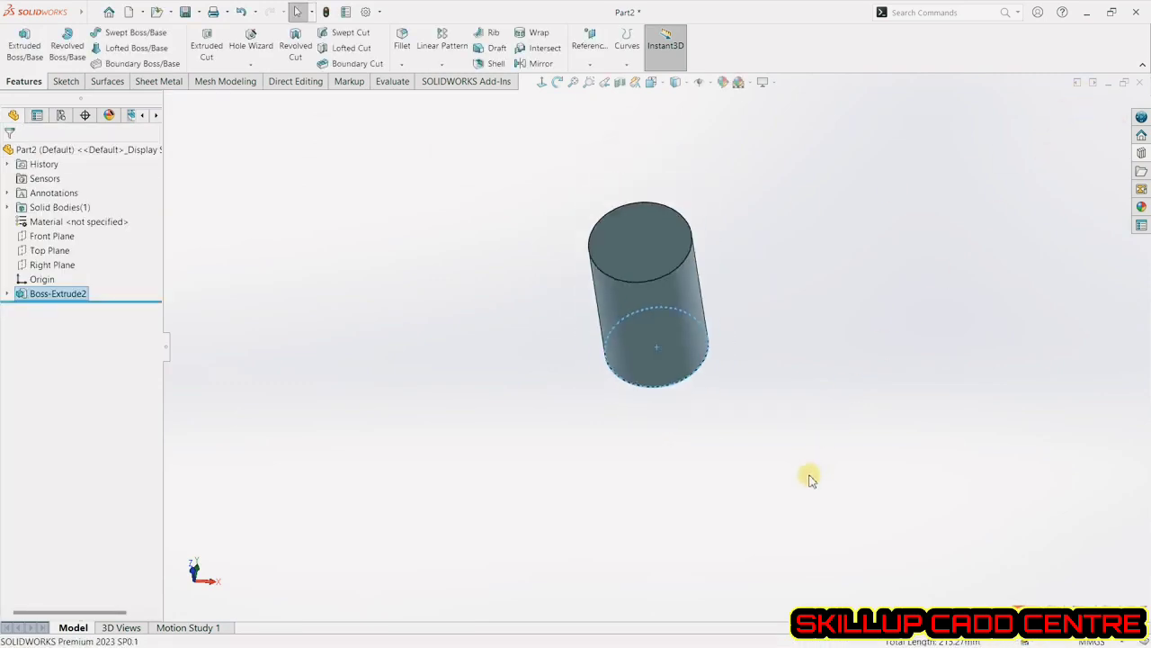
scroll(760, 259, "down", 4)
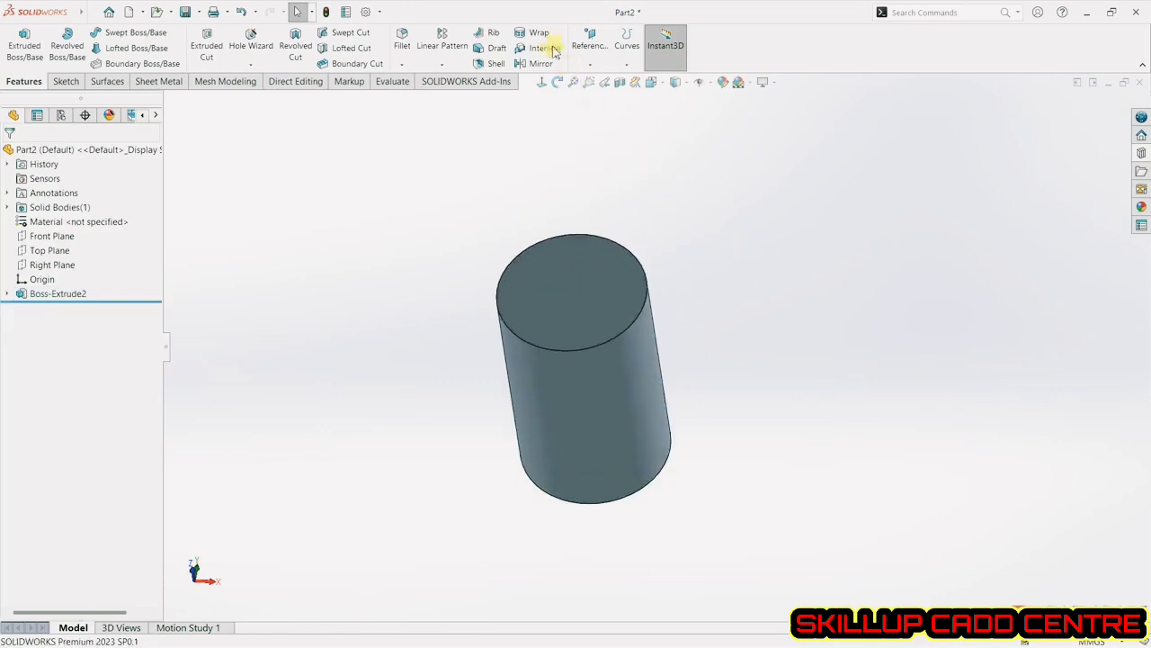
Show the Top Plane and the Right Plane running through the cylinder.
left_click(53, 252)
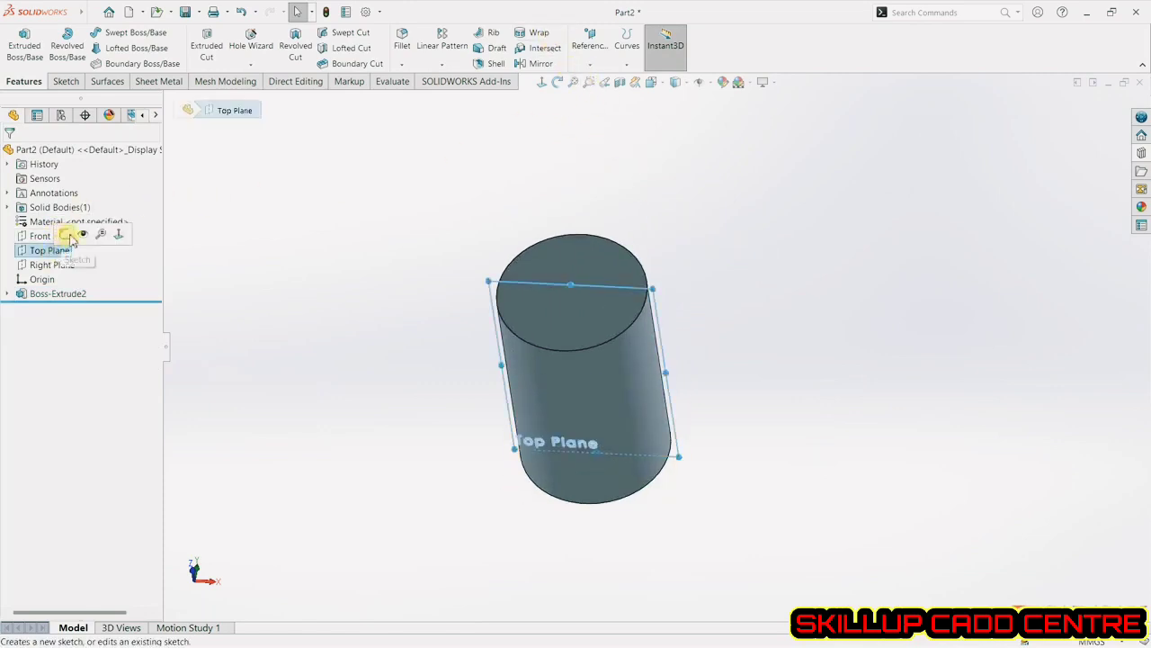
middle_click_drag(573, 393, 861, 321)
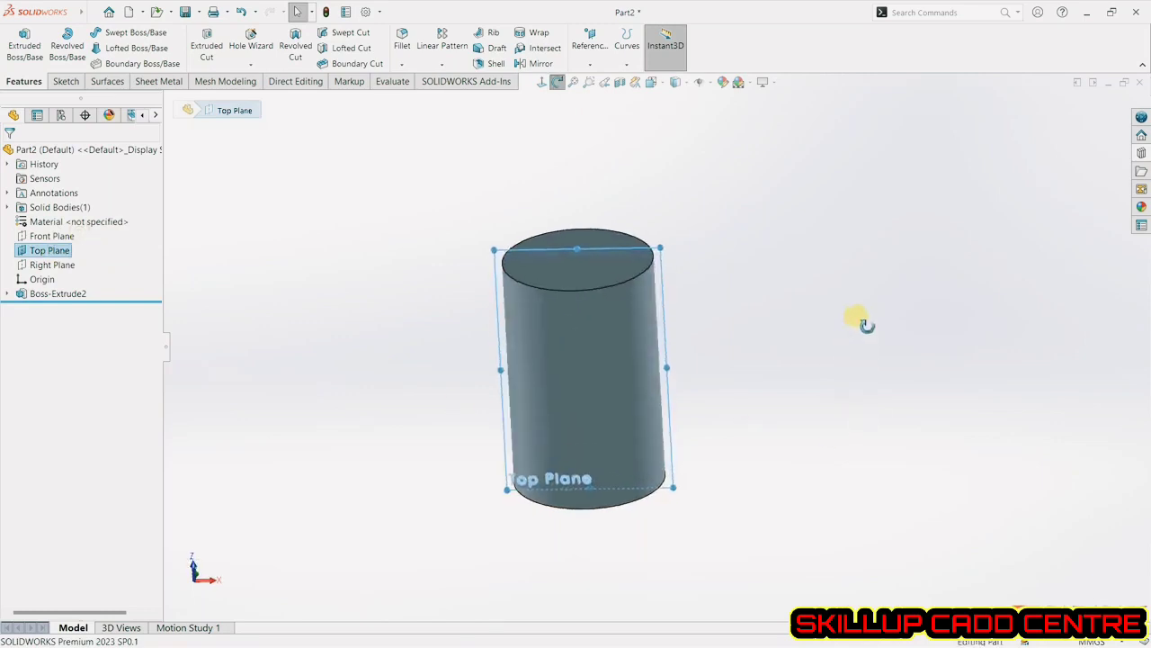
left_click(764, 390)
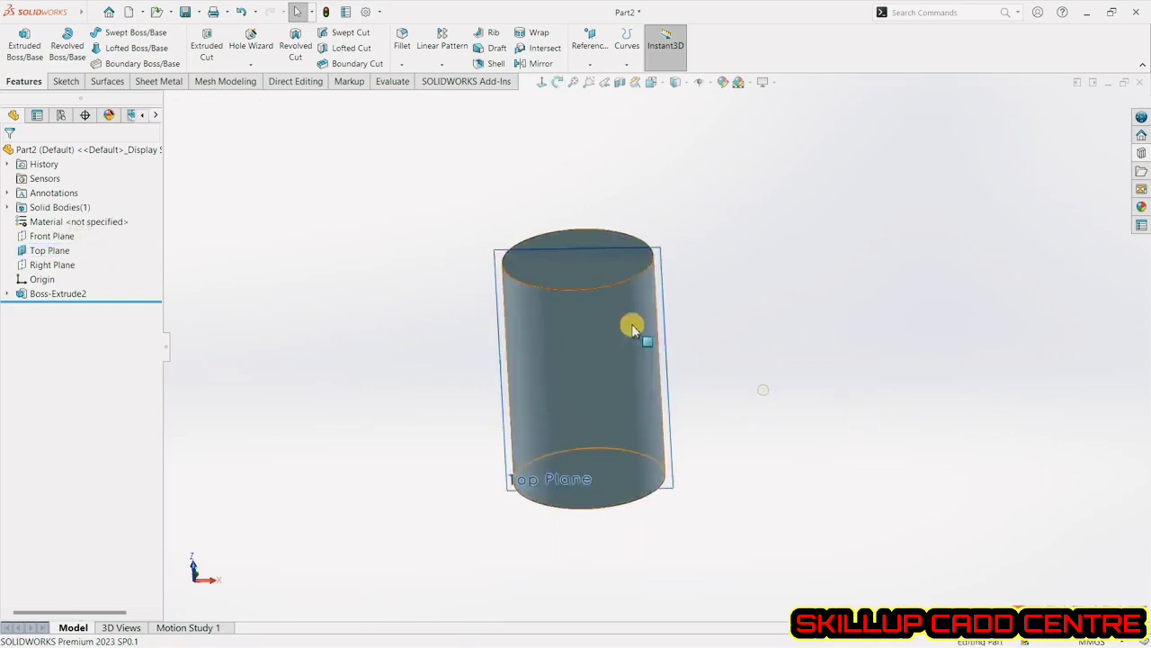
left_click(36, 263)
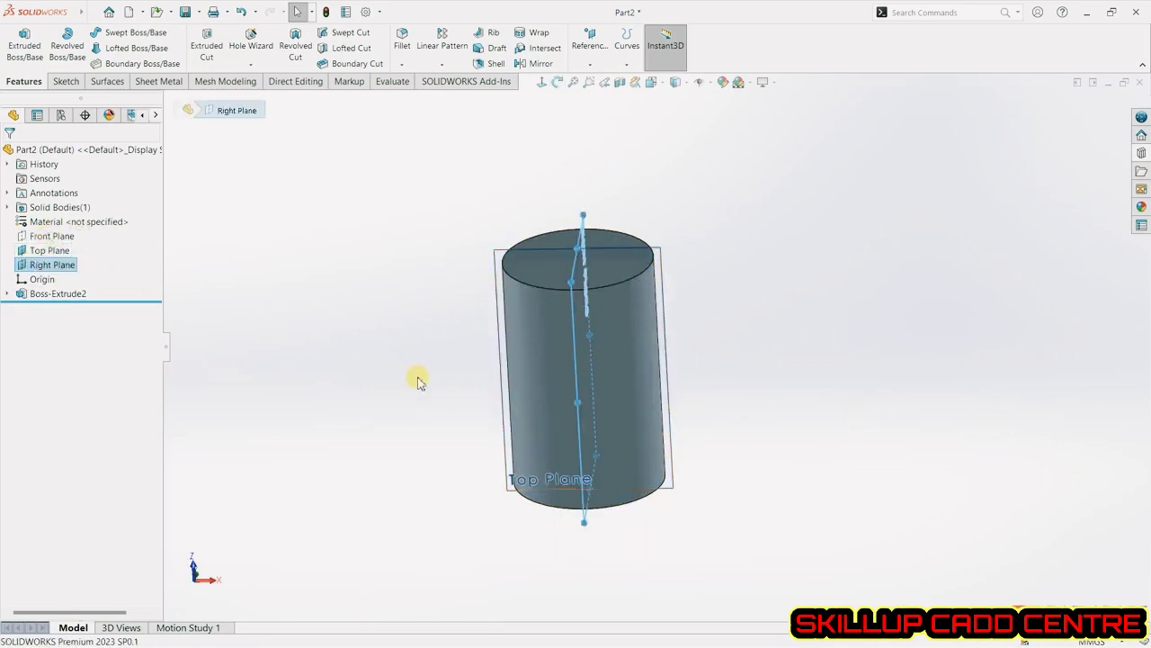
left_click(429, 348)
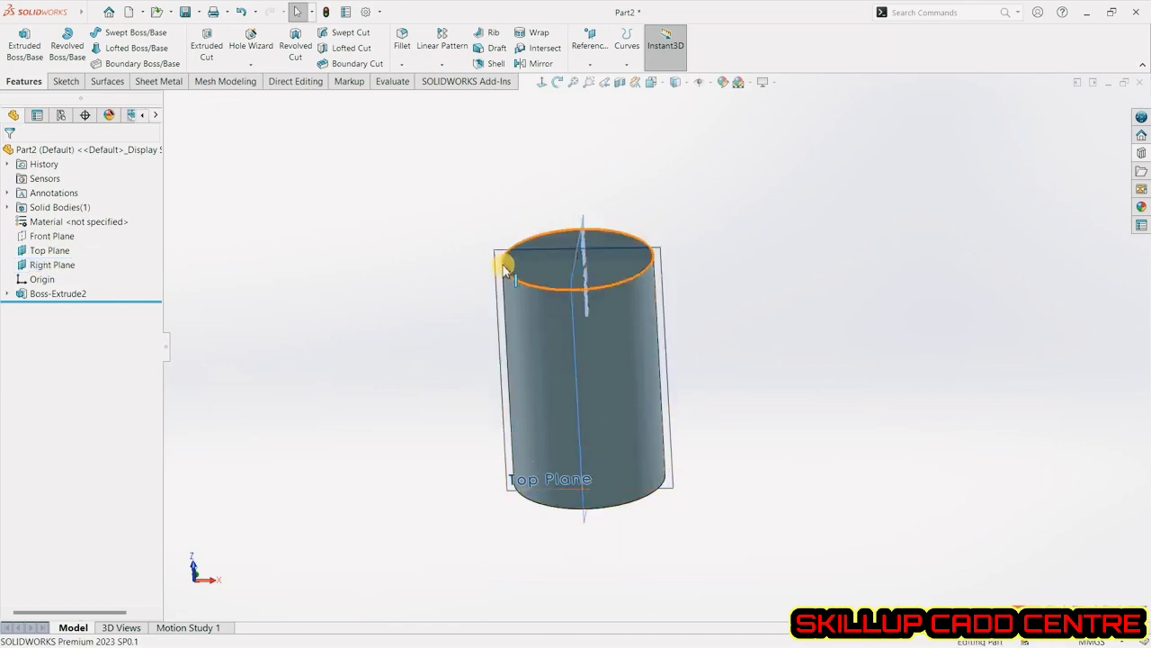
middle_click_drag(514, 291, 521, 456)
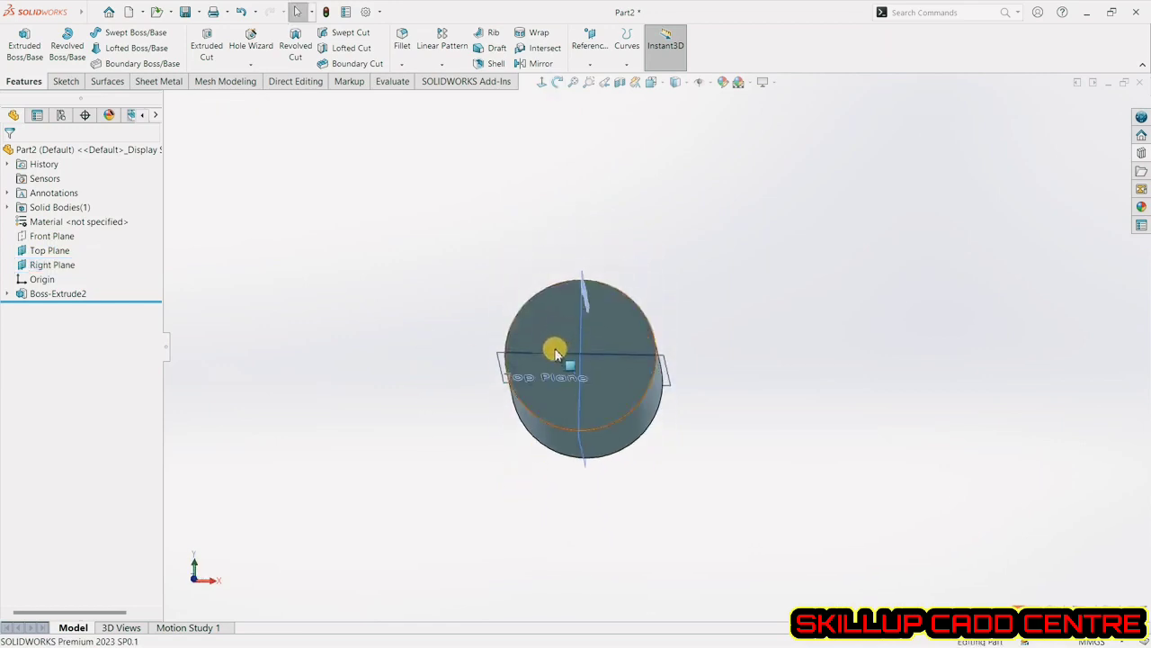
left_click(49, 236)
left_click(540, 517)
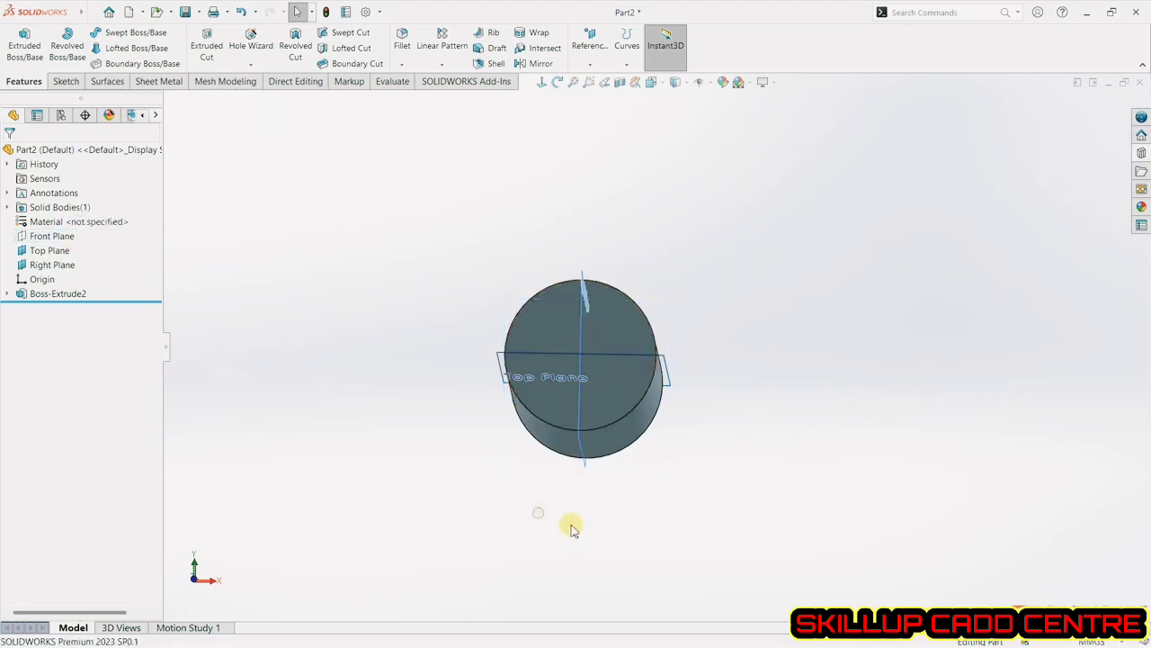
middle_click_drag(570, 524, 634, 333)
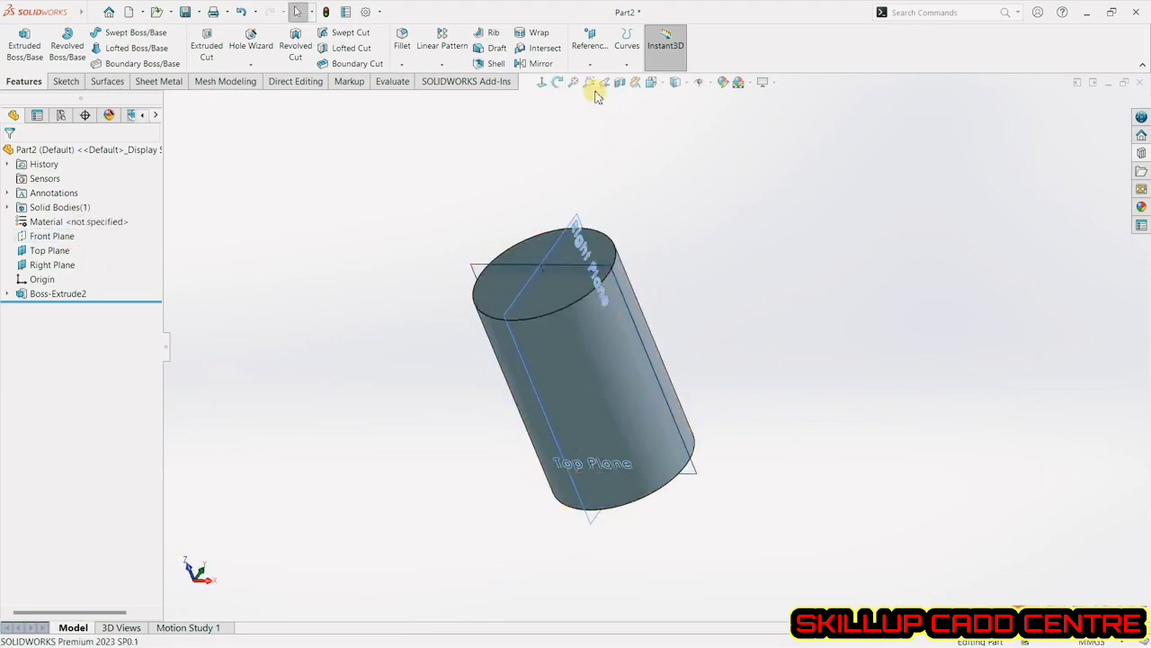
Define a reference plane offset 50 mm from the Top Plane, with the offset flipped to the opposite side.
left_click(594, 63)
left_click(601, 80)
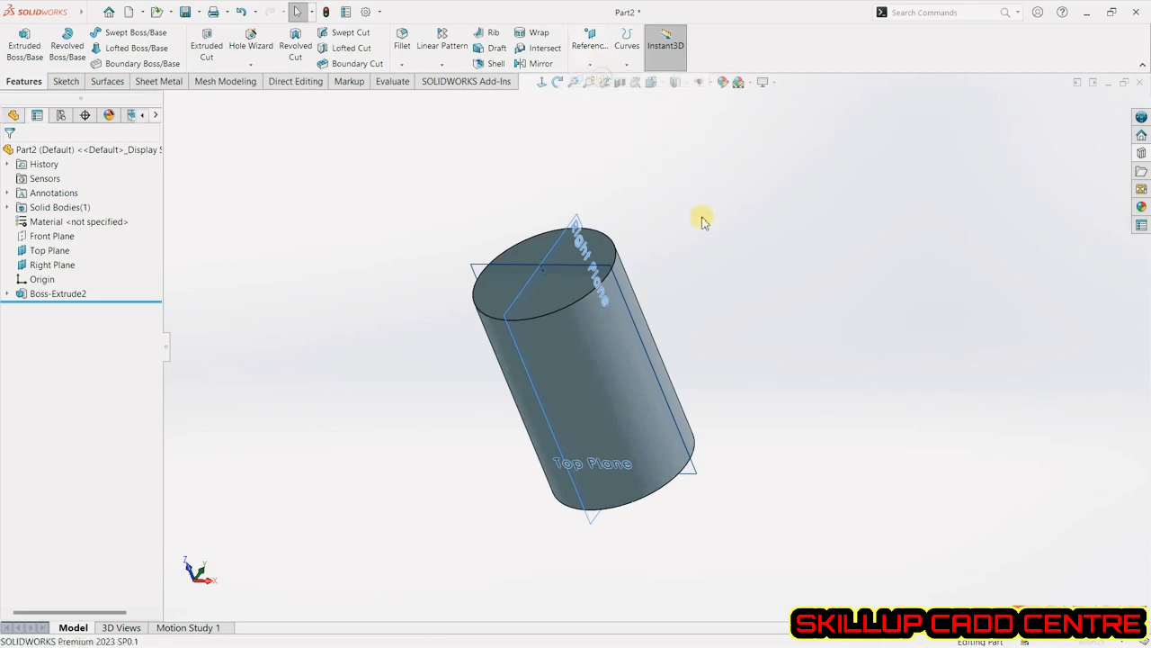
left_click(474, 268)
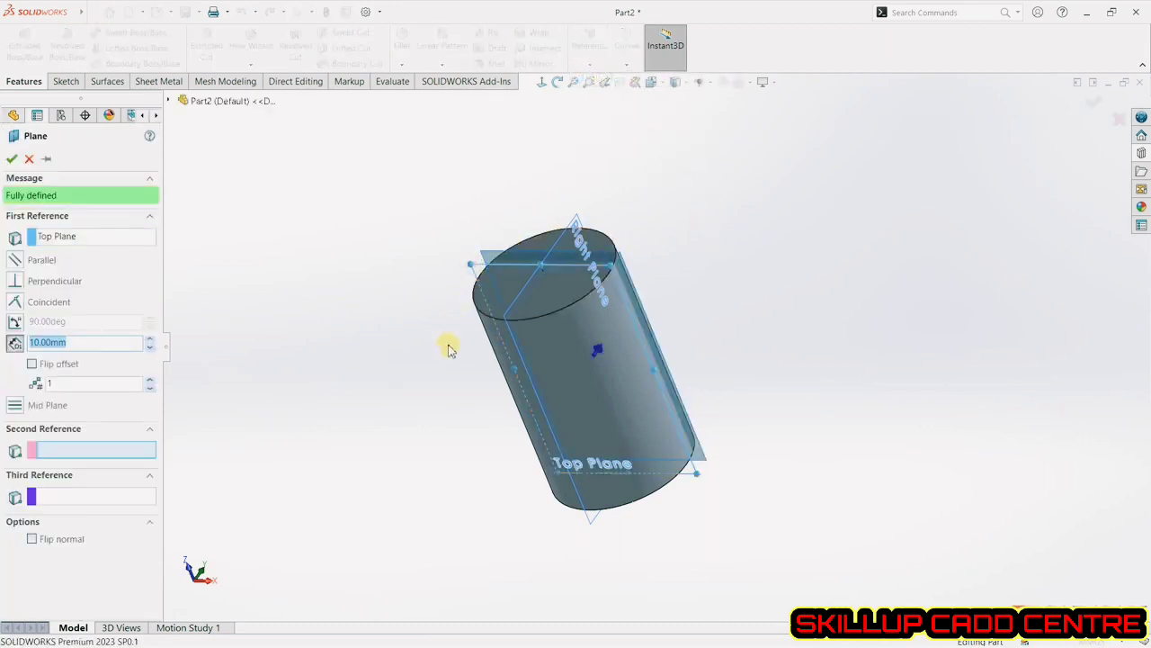
left_click(152, 340)
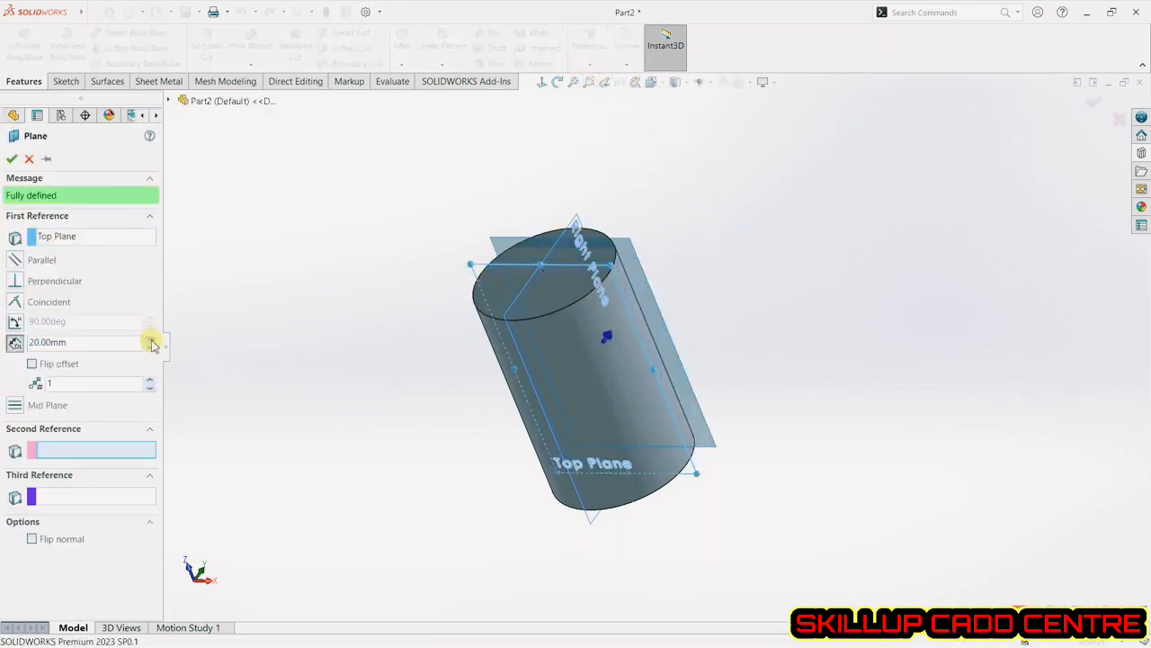
left_click(152, 340)
left_click(152, 340)
left_click(152, 340)
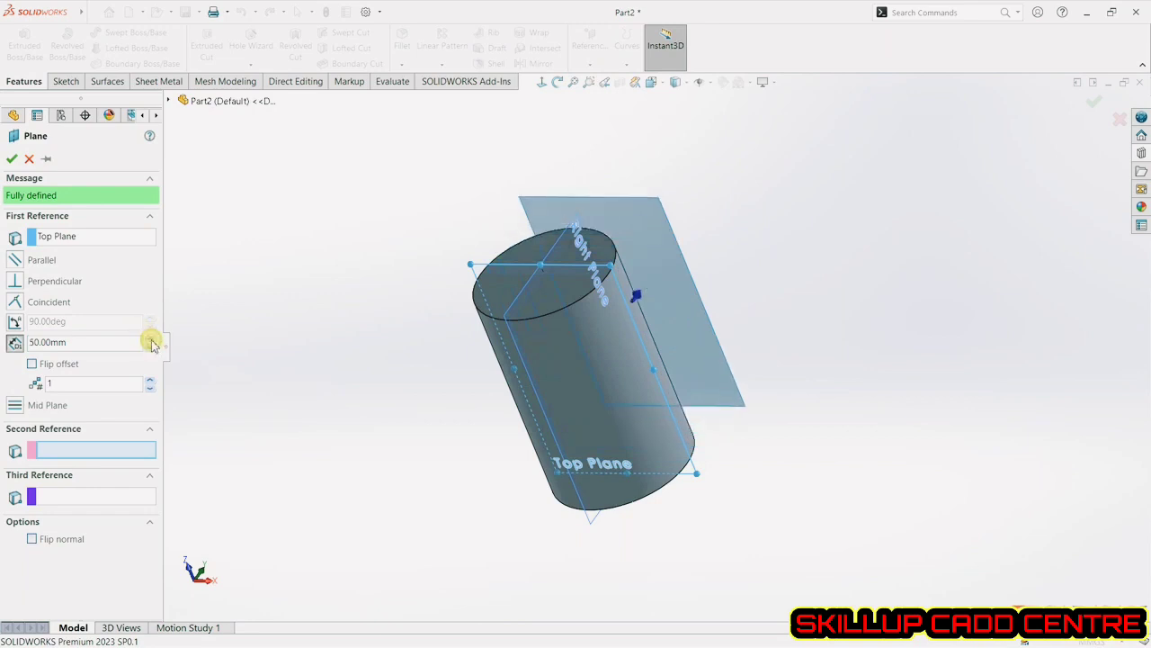
left_click(32, 363)
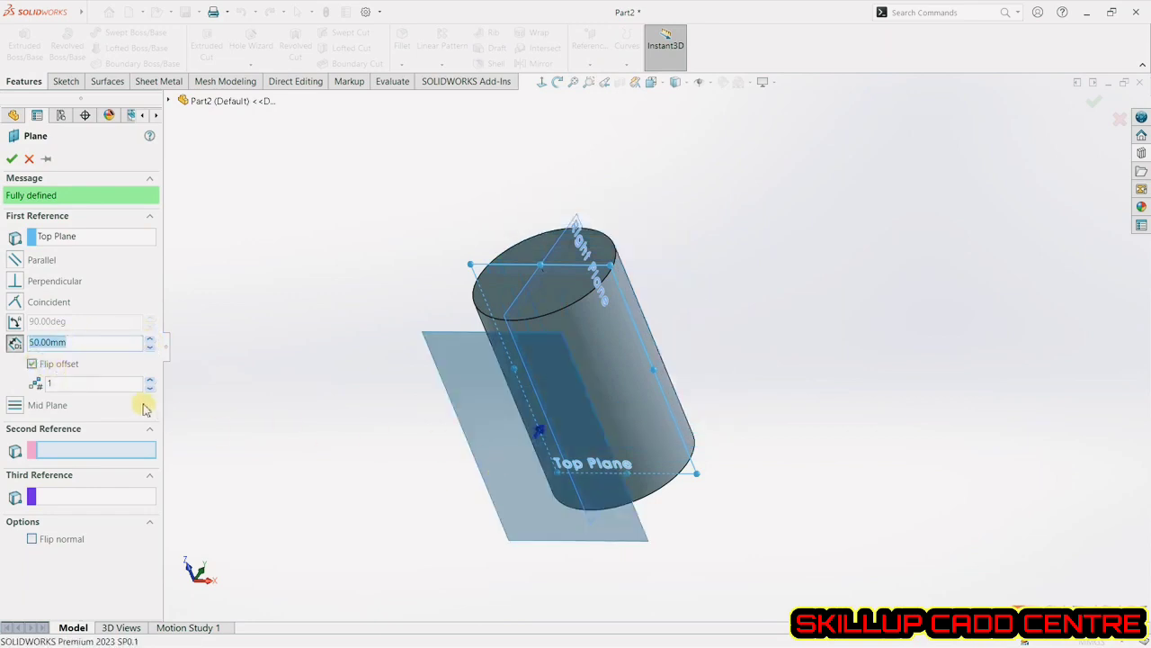
Try two plane instances and the Mid Plane option, and restore the single flipped 50 mm offset.
left_click(65, 364)
left_click(69, 365)
left_click(150, 381)
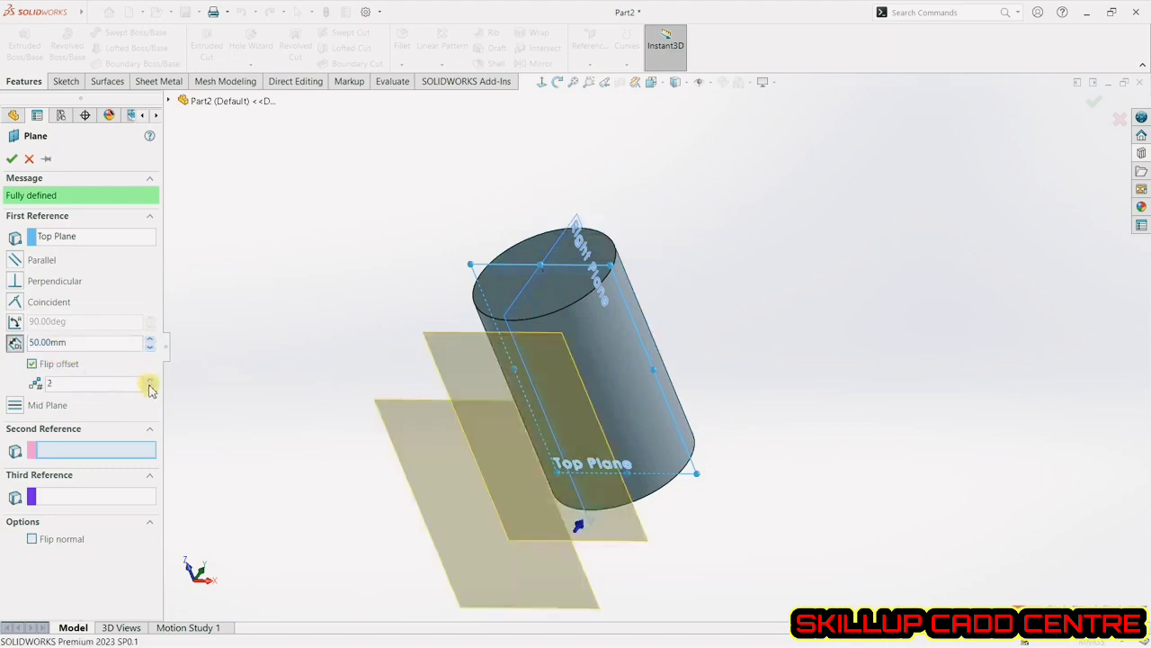
left_click(150, 389)
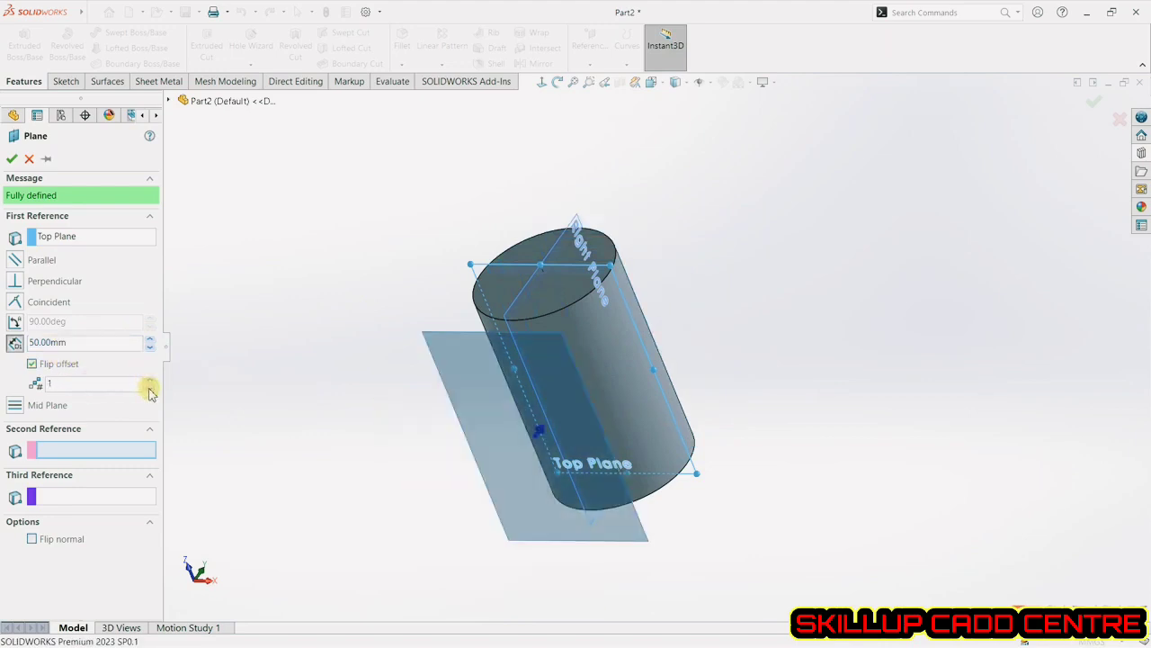
left_click(15, 405)
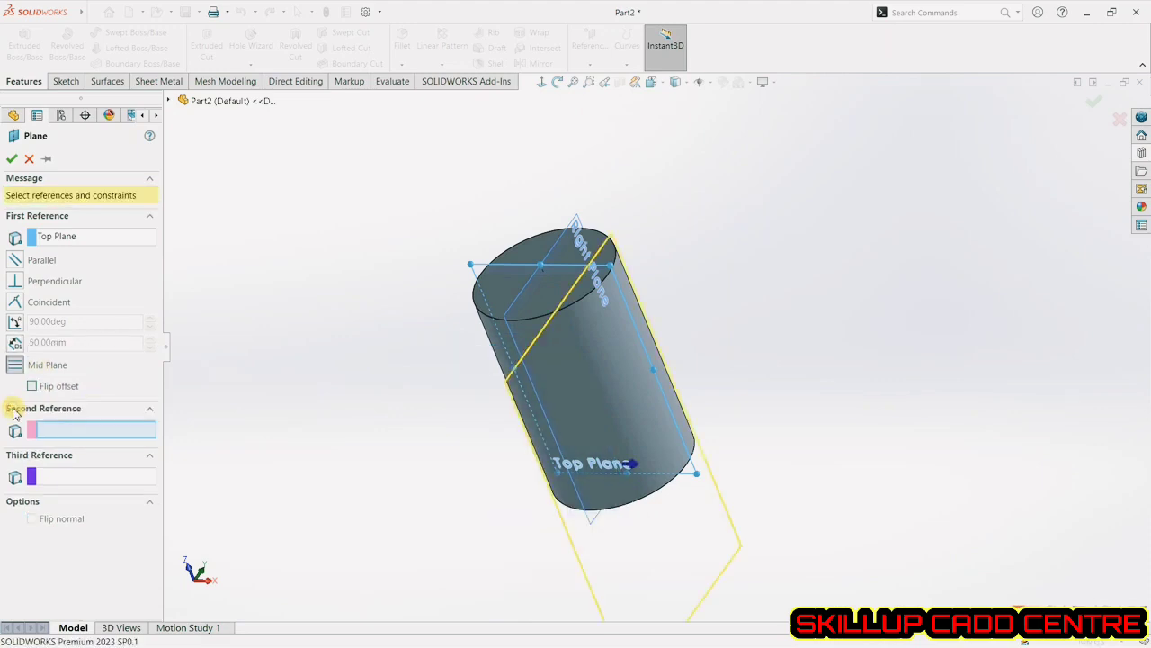
left_click(16, 343)
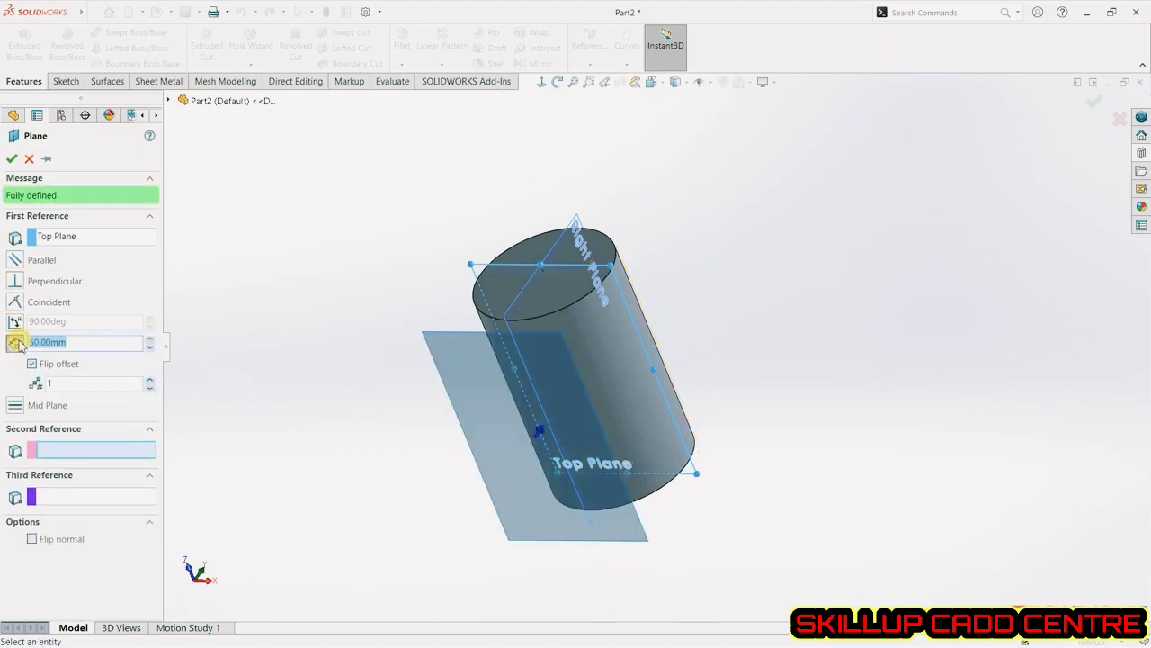
Accept the offset plane and start a line sketch on it.
left_click(13, 159)
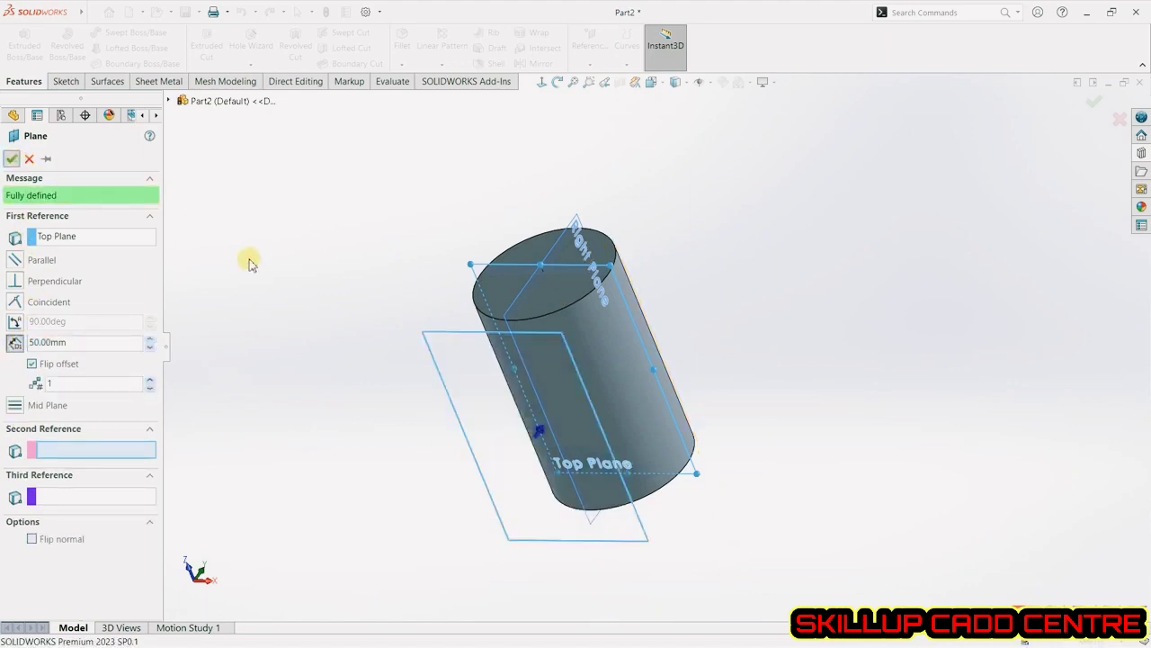
left_click(429, 343)
left_click(480, 301)
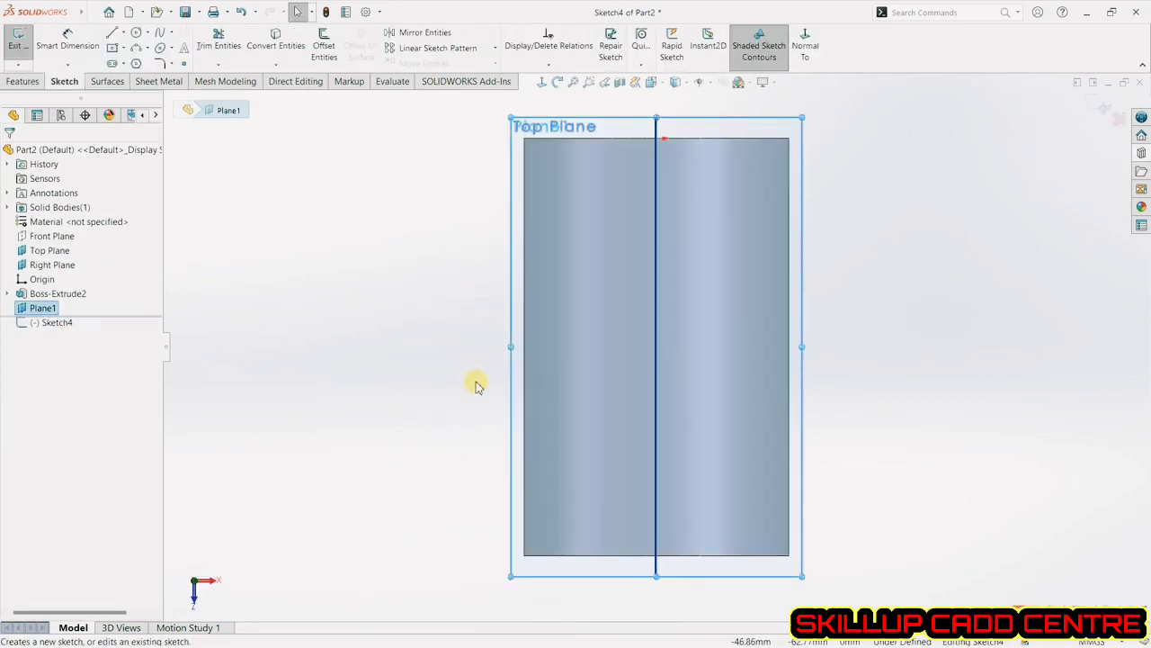
left_click(111, 34)
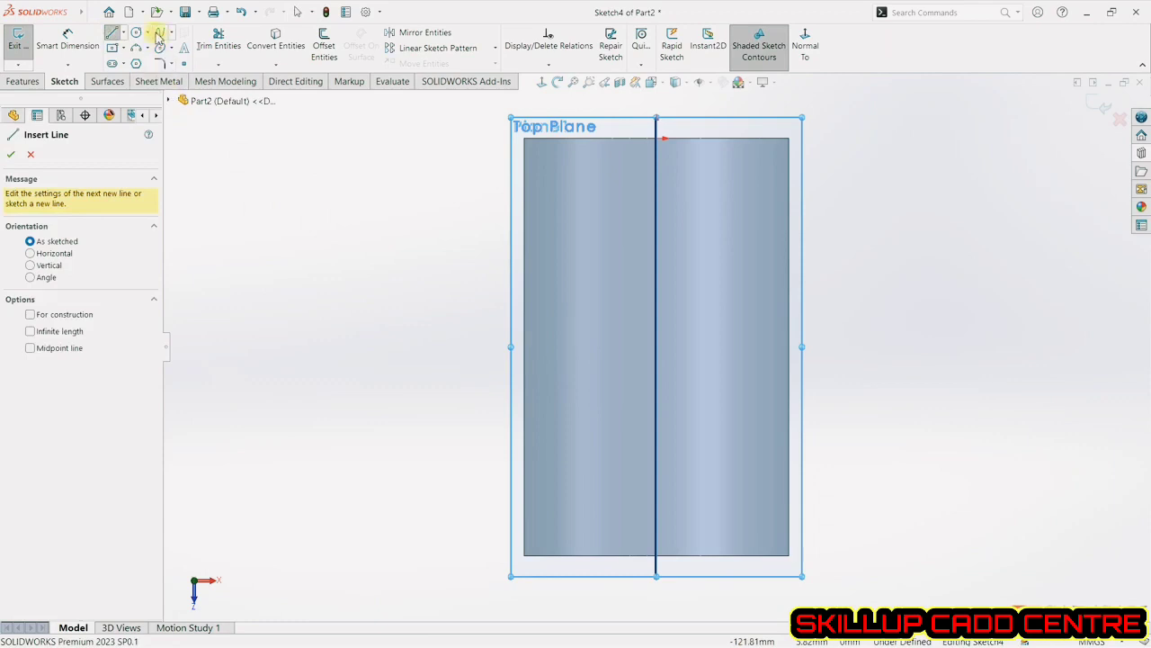
Sketch a three-point arc of about 52 mm radius across the middle of the cylinder, bulging upward.
left_click(136, 49)
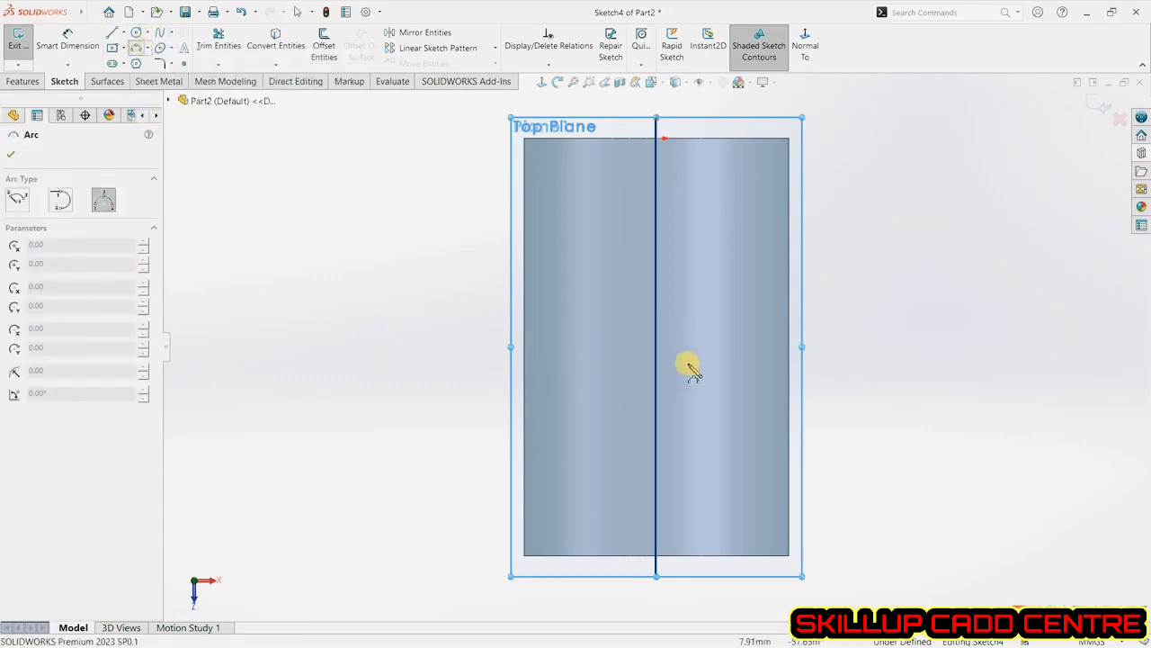
left_click(541, 406)
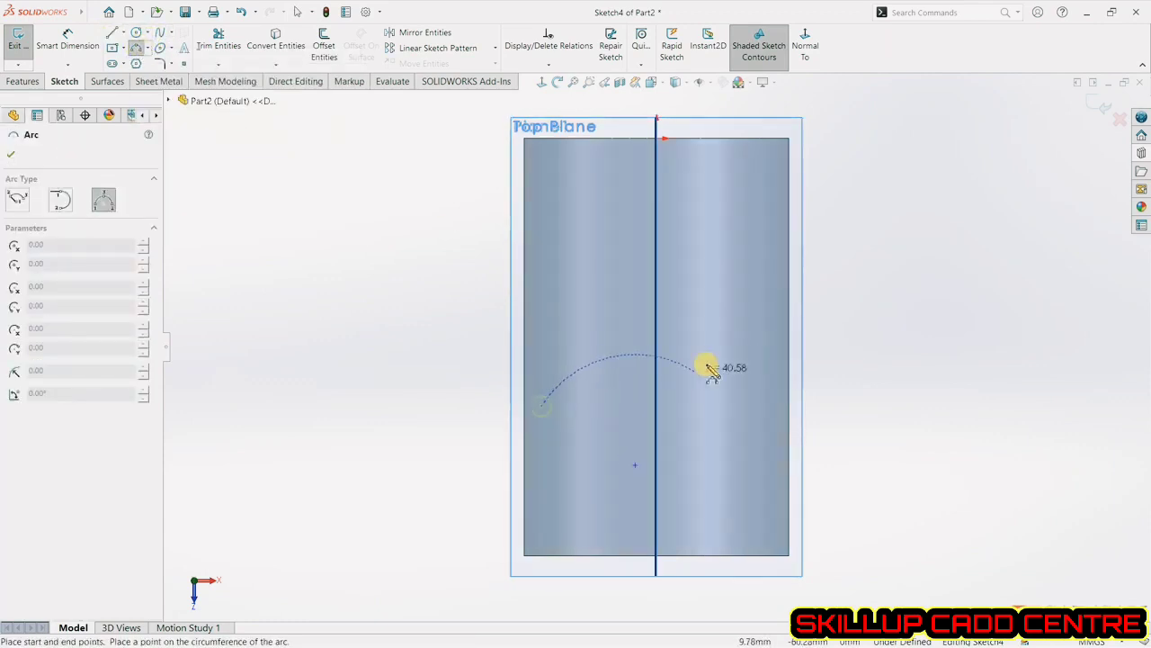
left_click(783, 364)
left_click(648, 349)
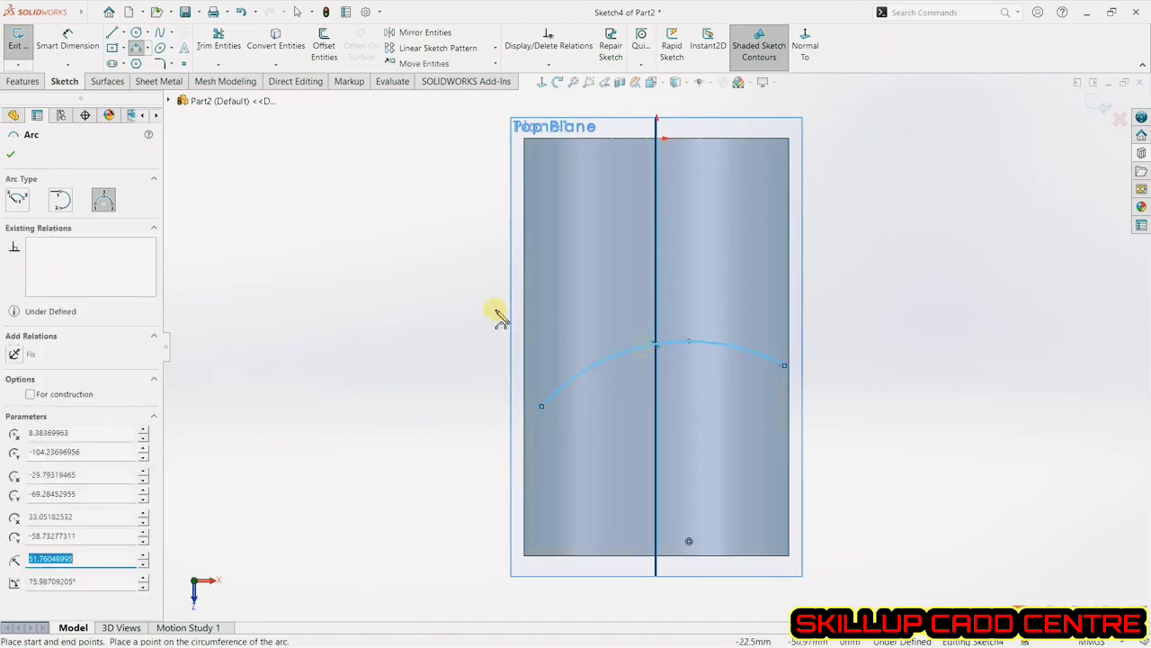
Add the sketch text "CAD CAM SOLUTIONS" along the arc.
left_click(186, 51)
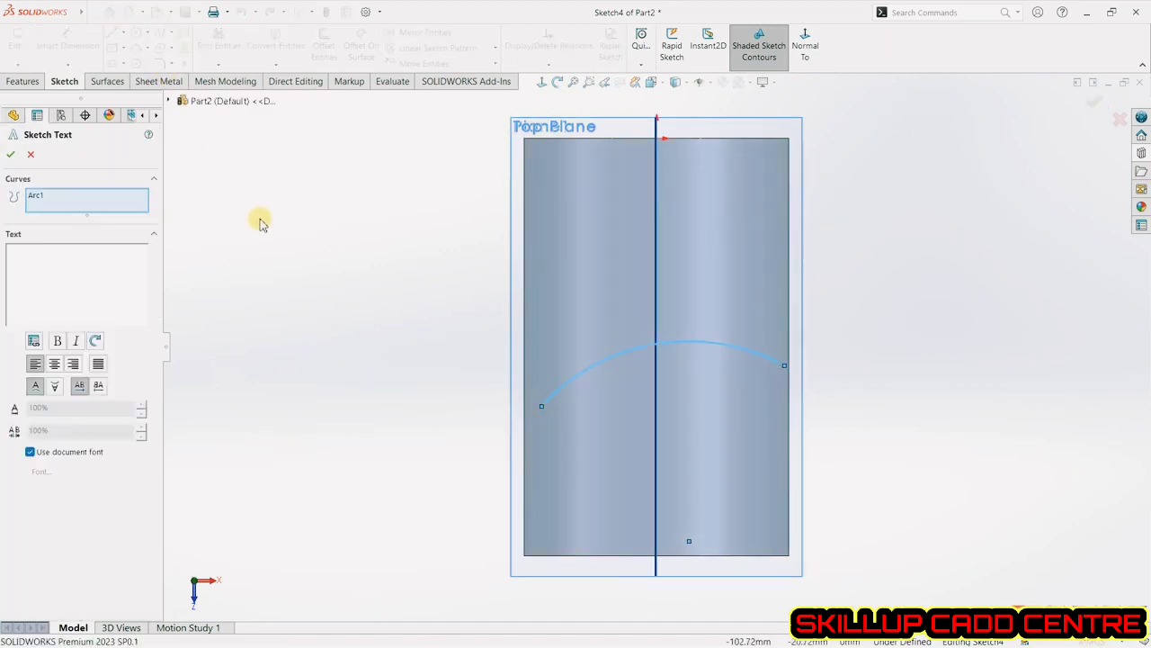
left_click(108, 264)
type("CAD CAM SOLUTIONS")
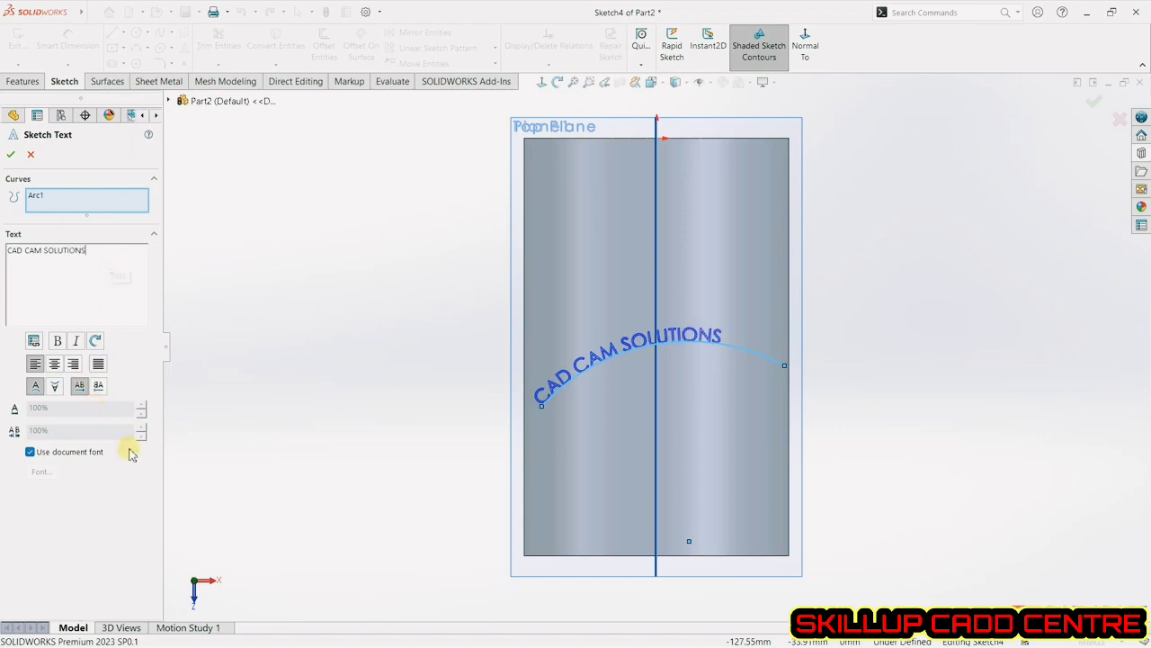
Stop using the document font for the sketch text and set its height to 25 points.
left_click(88, 452)
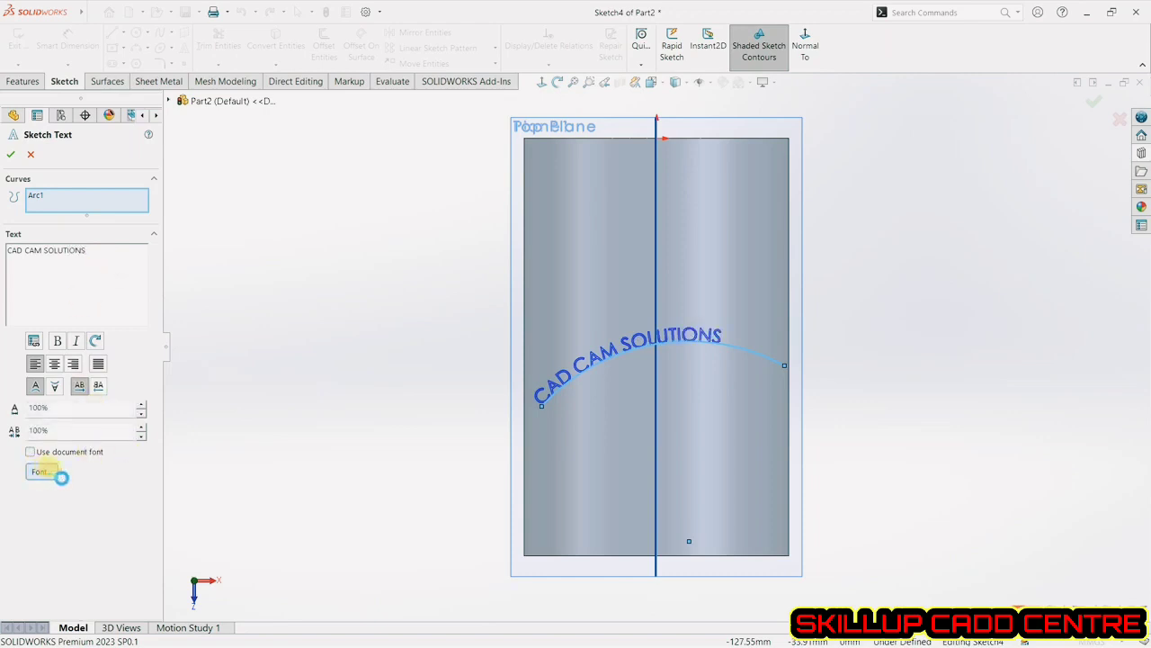
left_click(55, 473)
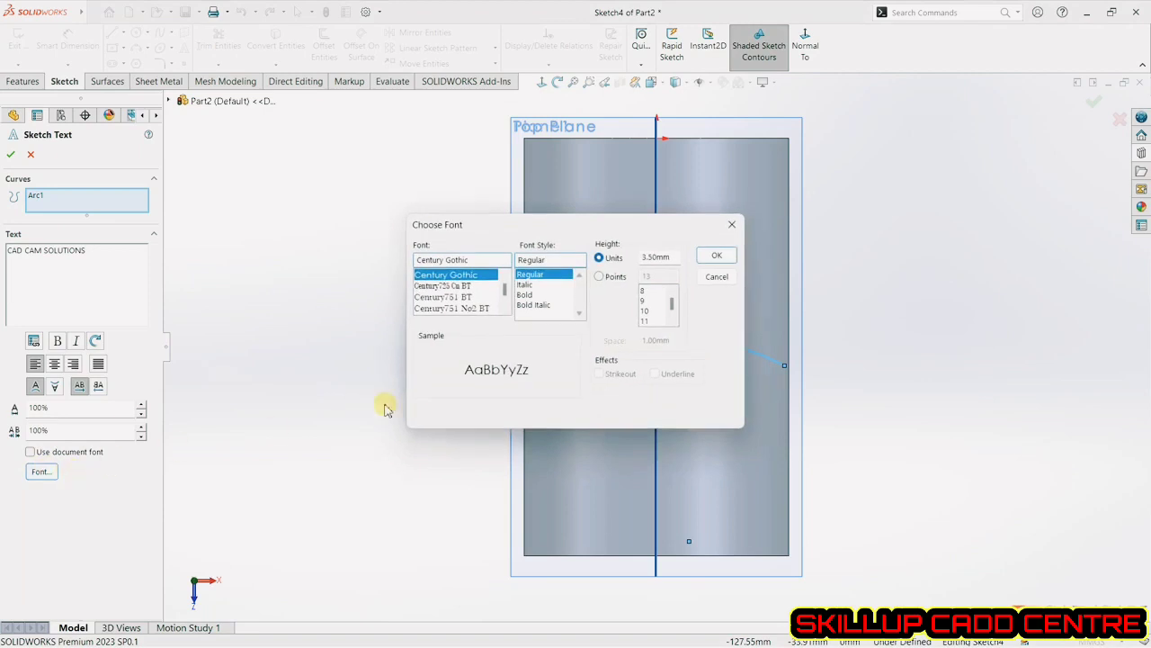
left_click(615, 277)
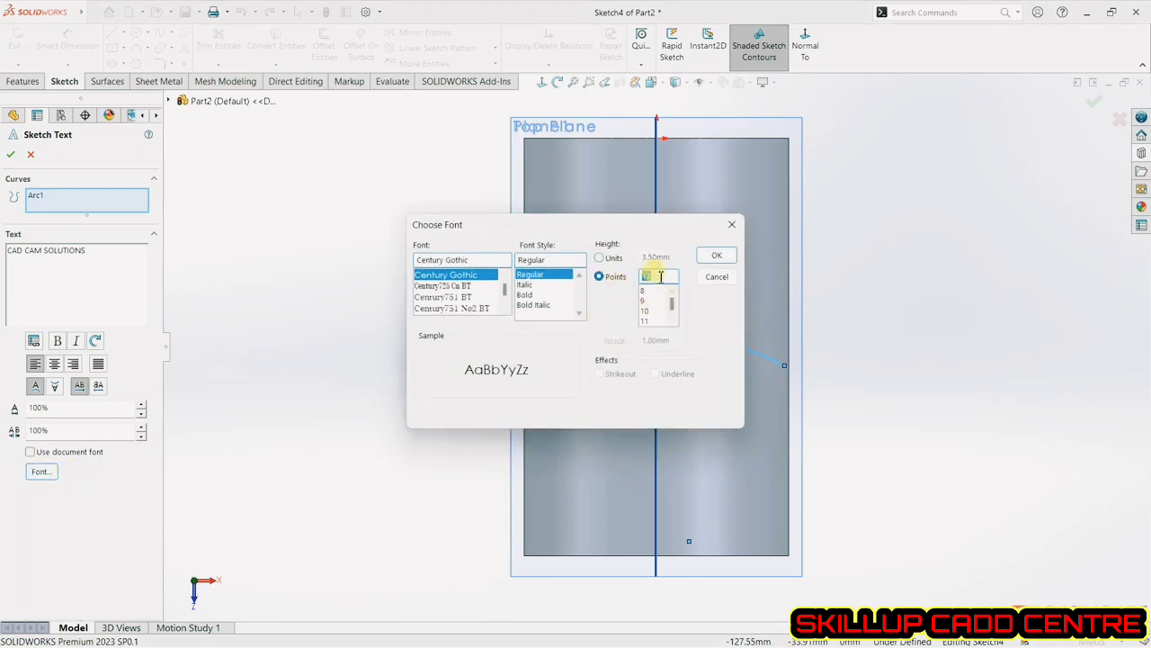
type("25")
key("Return")
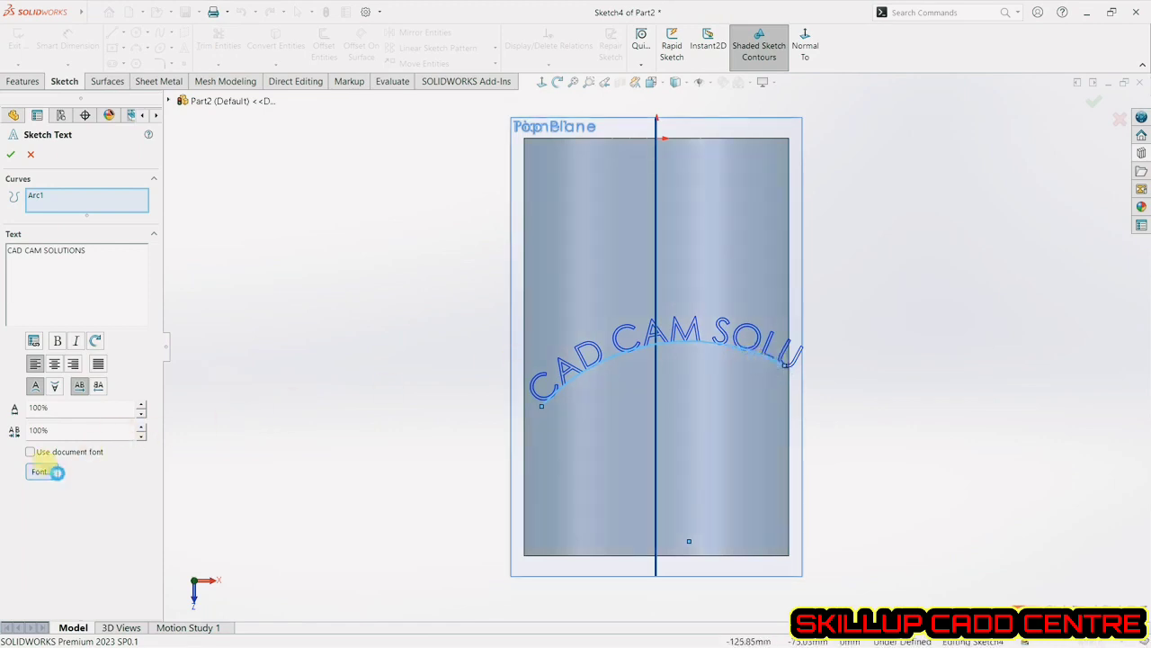
Set the text height to 18 points and the character spacing to 95%, and accept the sketch text.
left_click(41, 471)
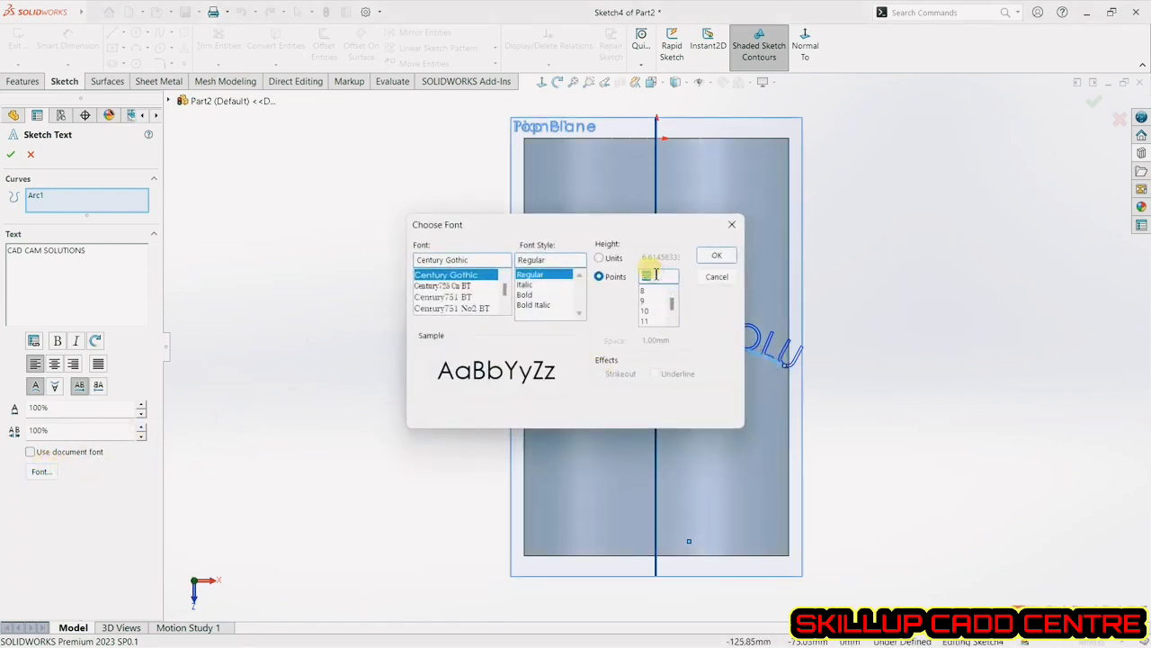
type("18")
key("Return")
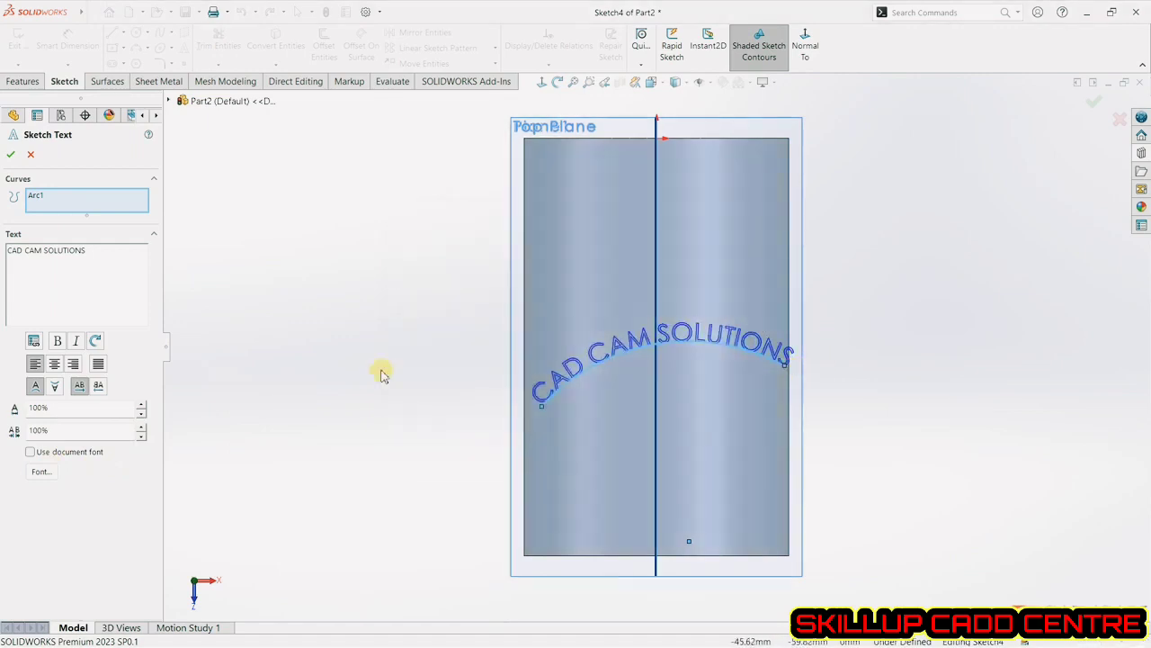
left_click(141, 436)
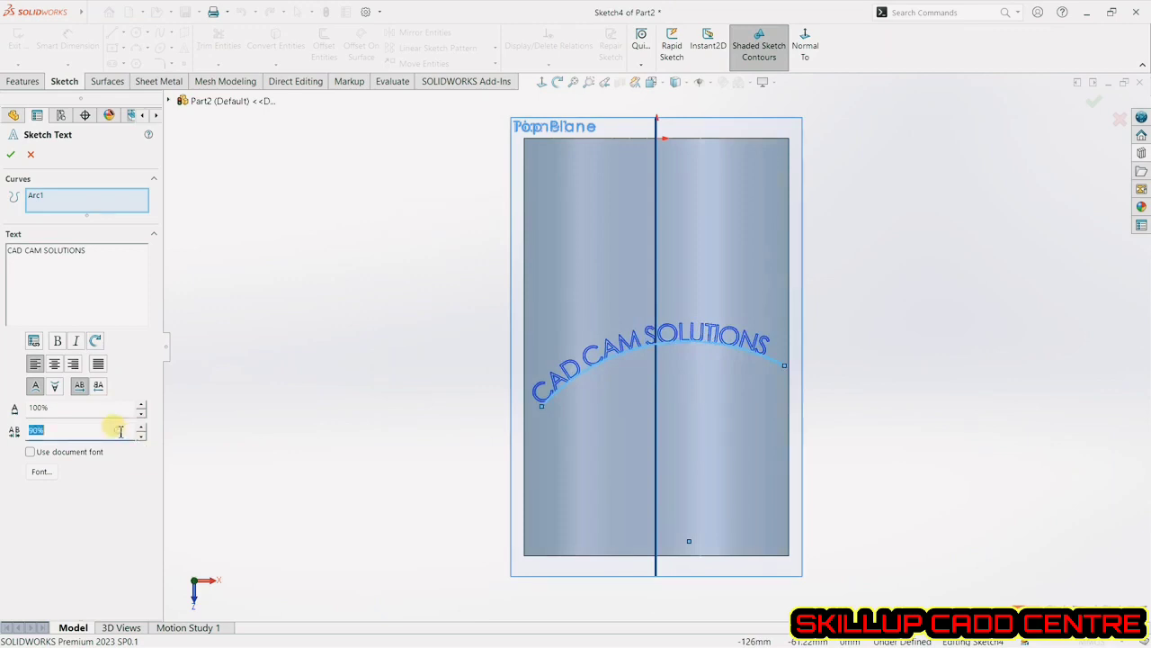
key("Return")
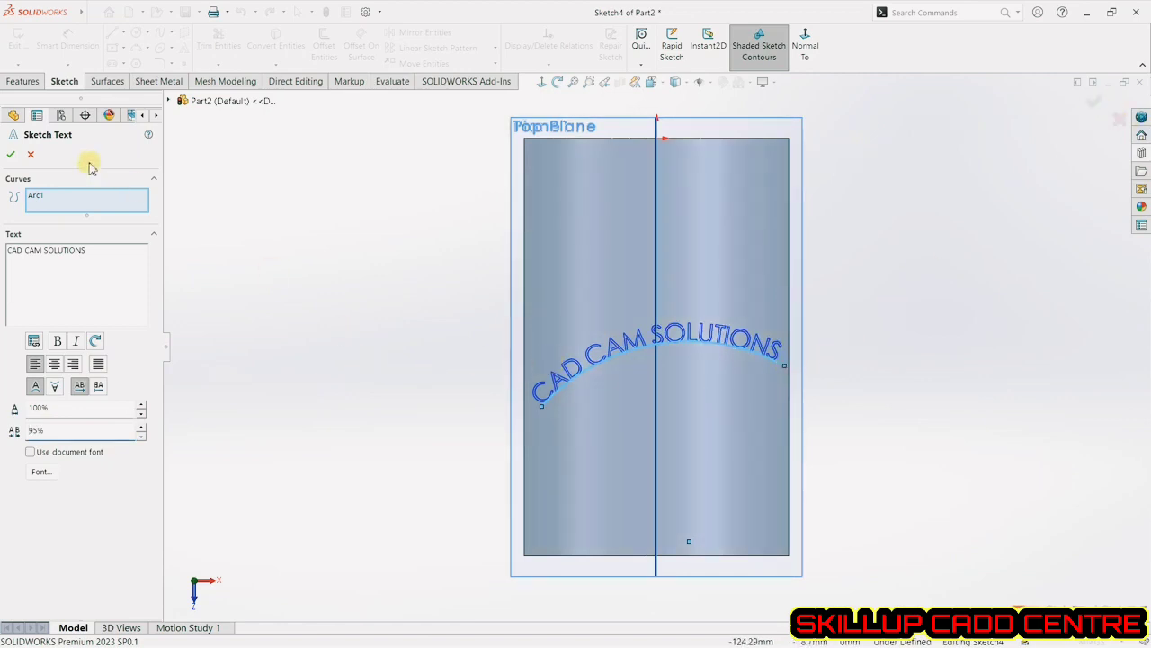
left_click(11, 156)
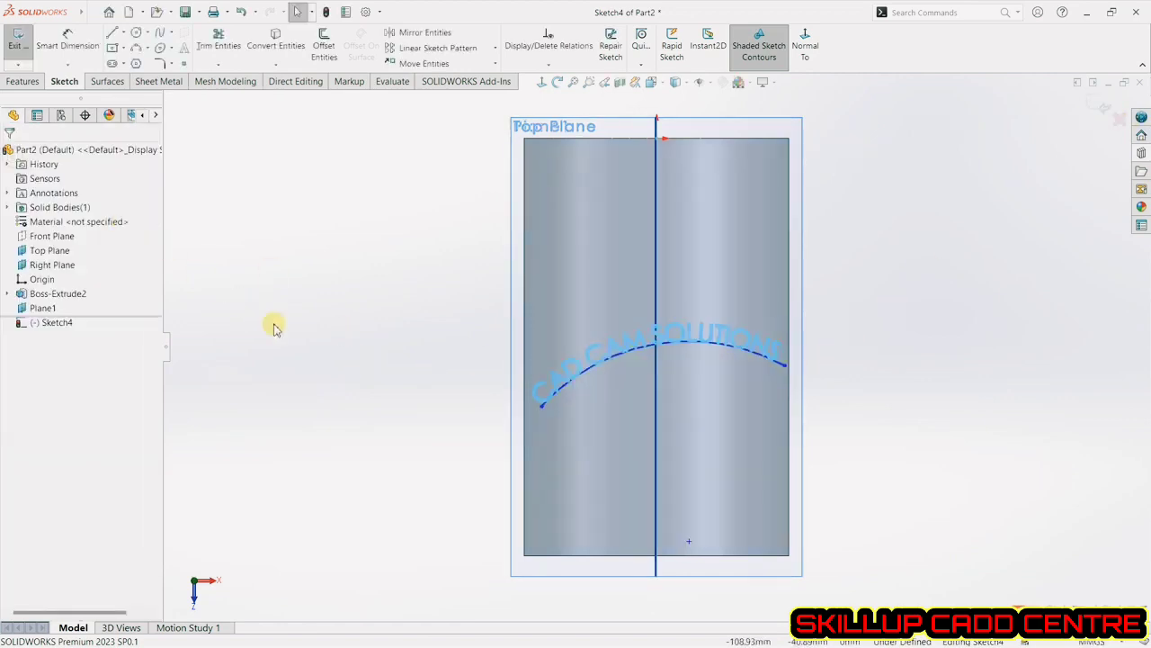
Convert the arc under the text to construction geometry and exit the sketch.
left_click(589, 378)
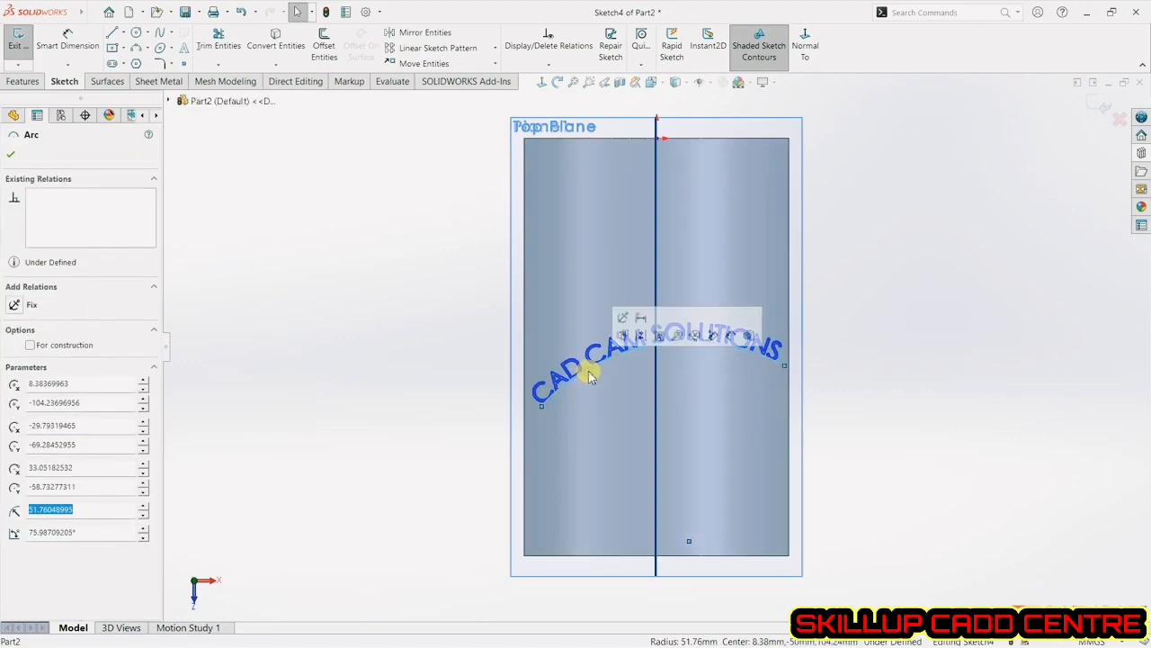
left_click(639, 337)
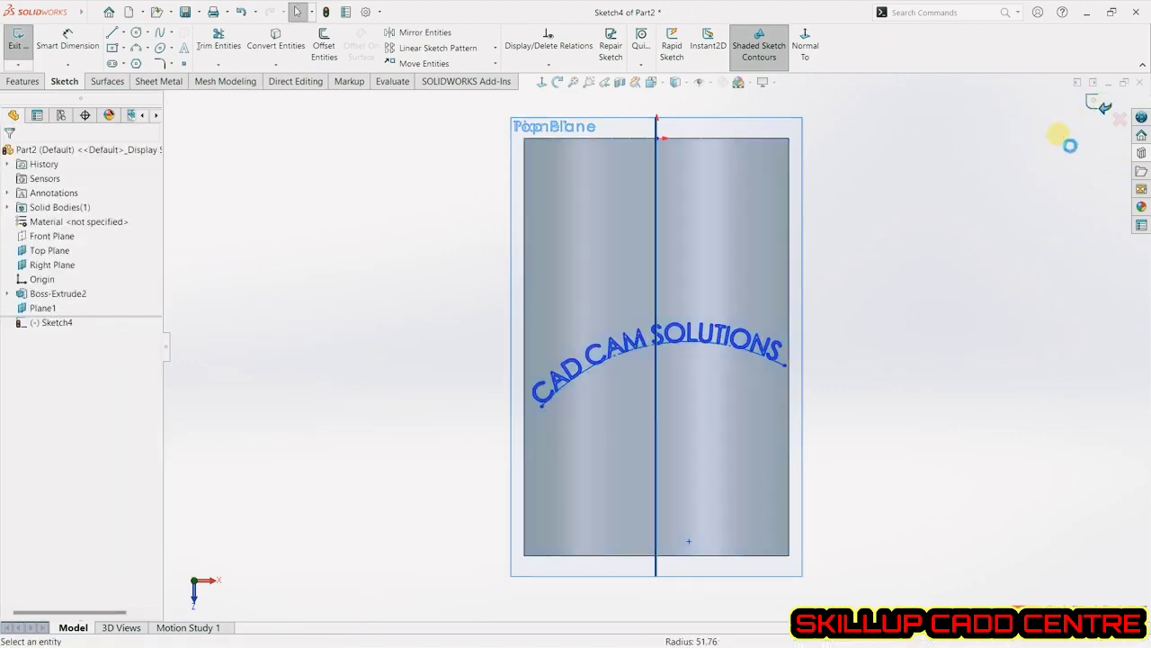
left_click(1108, 108)
Edit Plane1 to flip its offset to the opposite side of the cylinder.
mouse_move(997, 318)
middle_mouse_down()
mouse_move(956, 316)
mouse_move(952, 355)
mouse_move(905, 327)
mouse_move(815, 334)
mouse_move(725, 360)
mouse_move(882, 372)
mouse_move(963, 405)
middle_mouse_up()
left_click(888, 164)
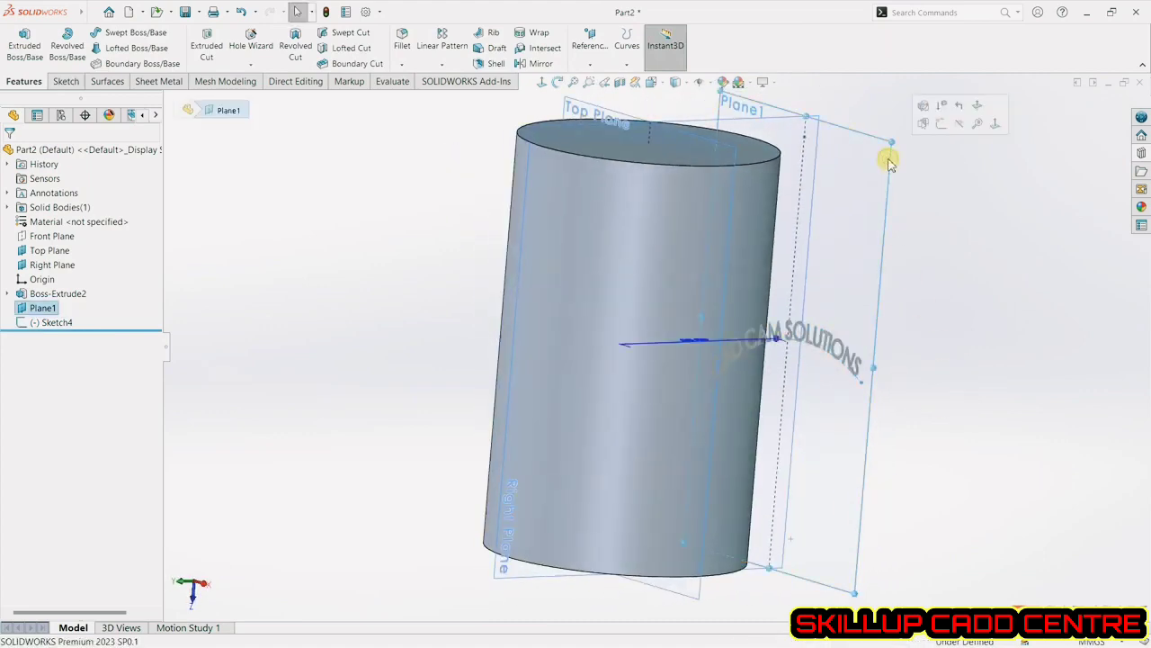
left_click(904, 322)
middle_click_drag(905, 322, 768, 260)
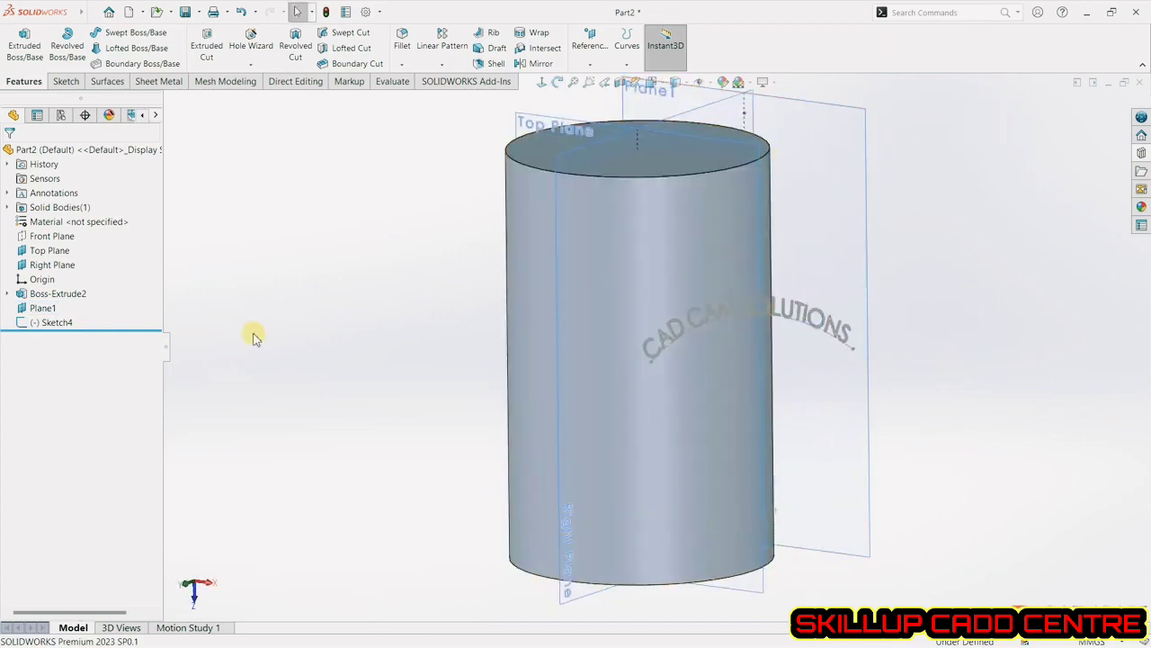
left_click(817, 116)
left_click(848, 61)
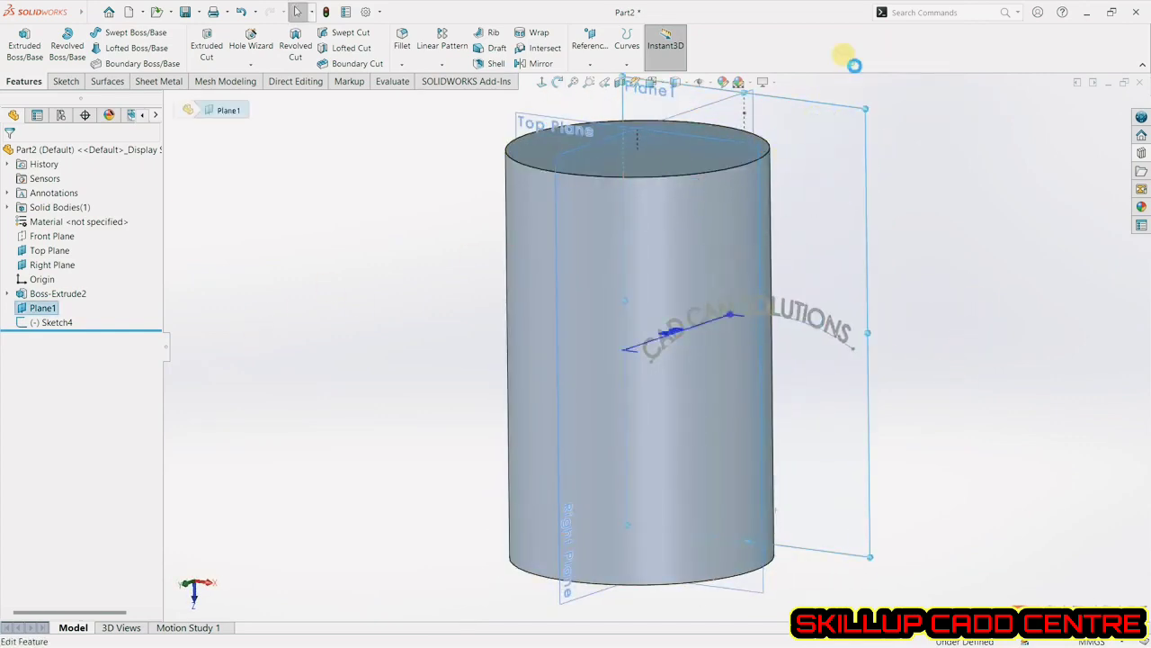
left_click(43, 363)
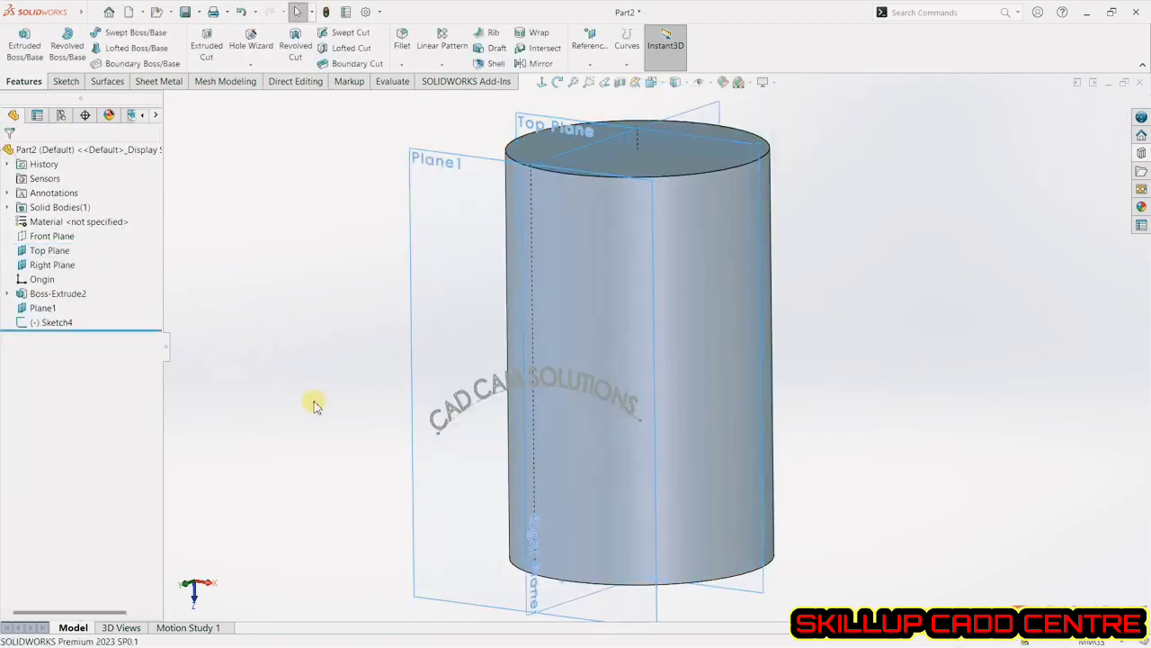
mouse_move(476, 323)
middle_mouse_down()
mouse_move(419, 315)
mouse_move(471, 324)
middle_mouse_up()
left_click(529, 34)
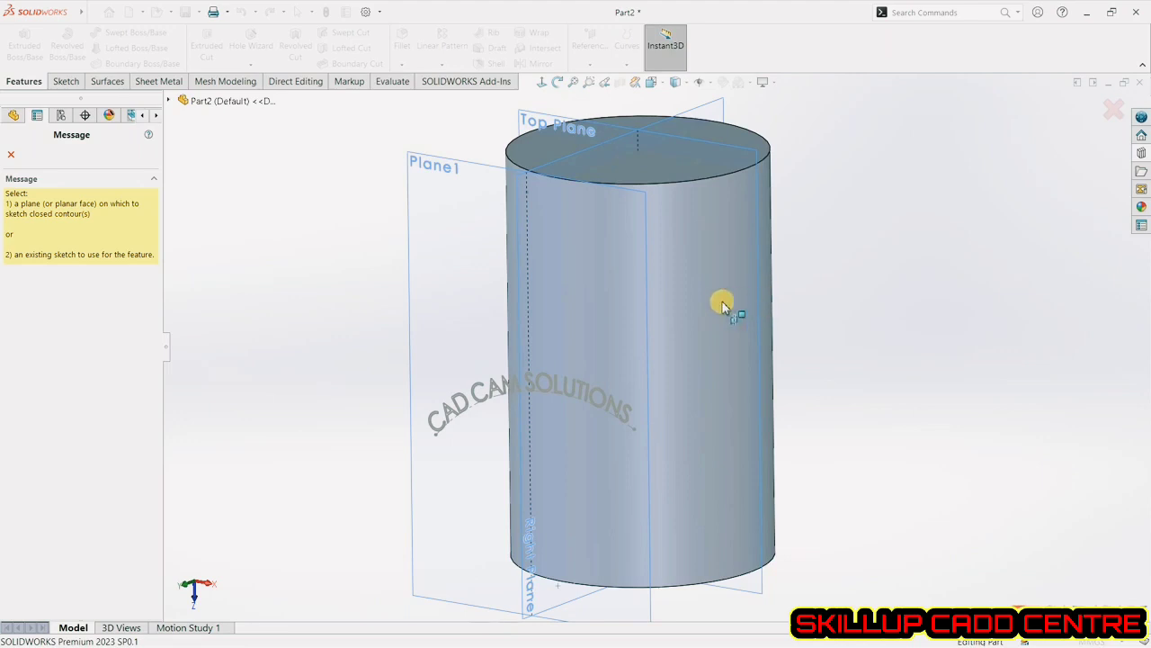
left_click(424, 175)
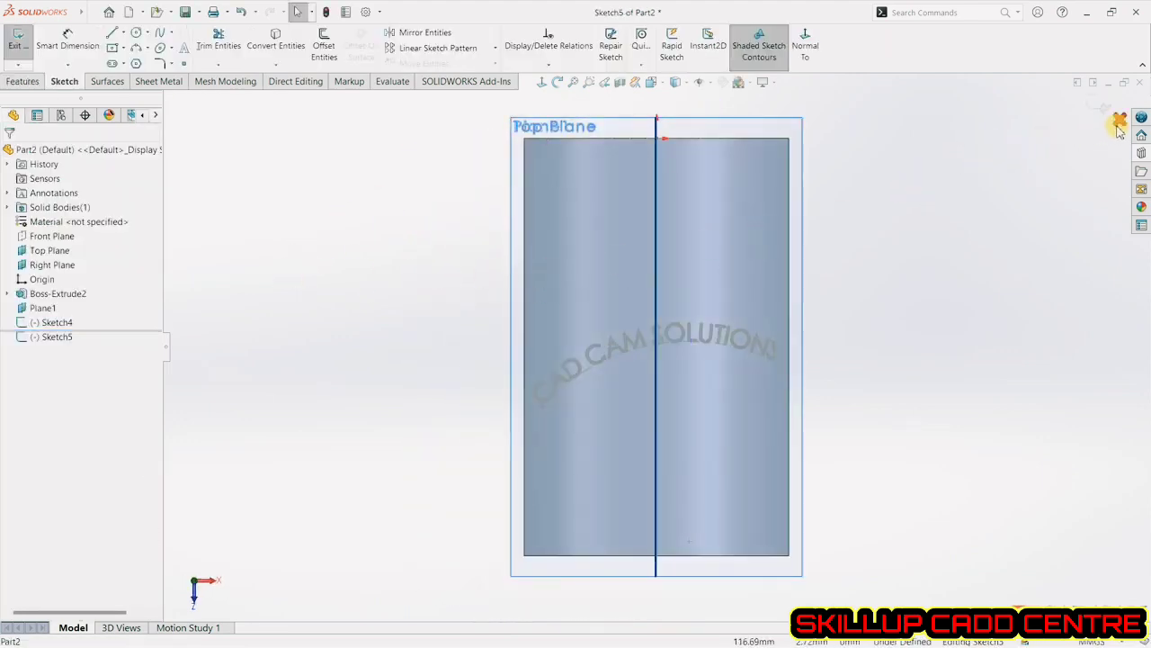
left_click(1120, 123)
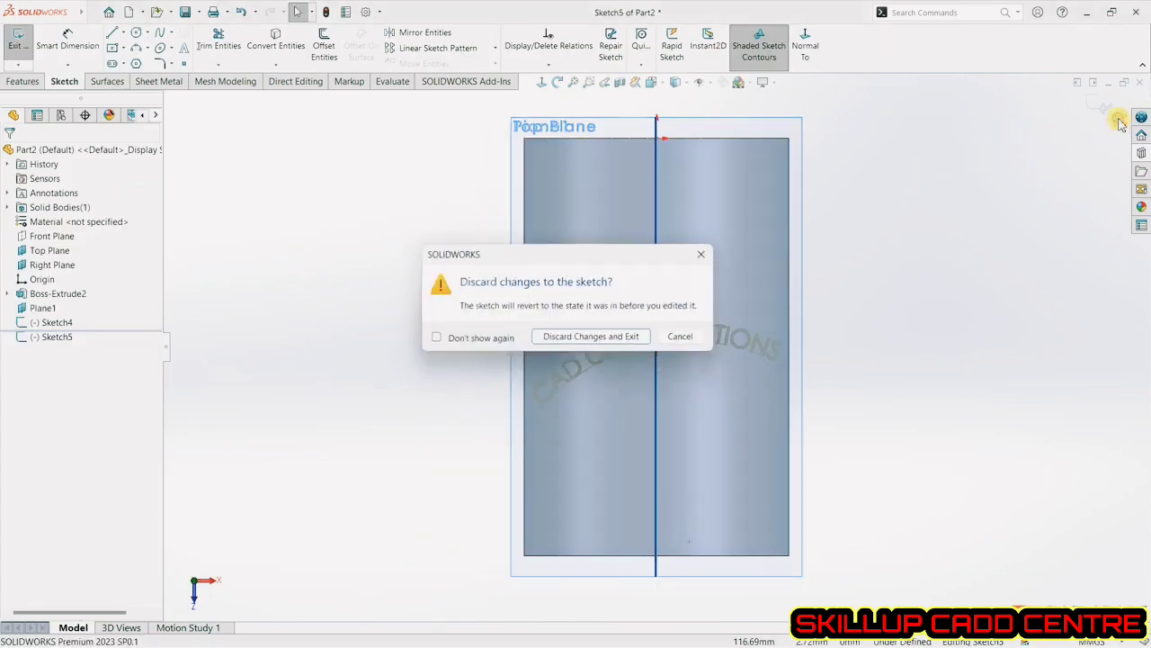
left_click(604, 340)
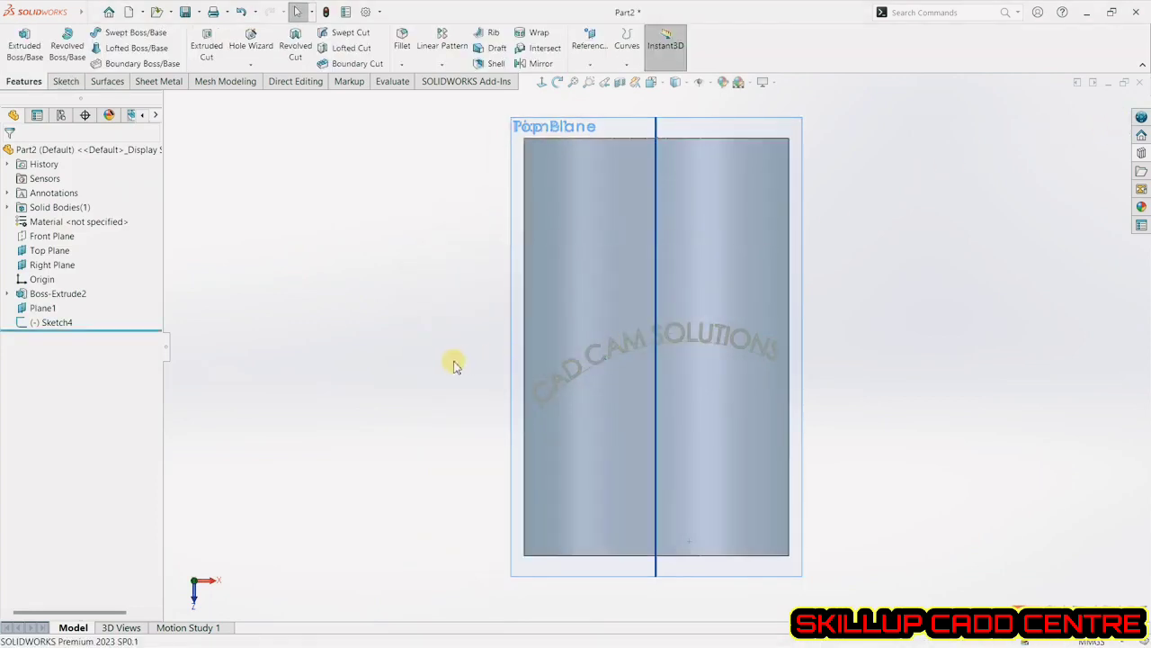
Wrap the text sketch onto the cylinder's curved face as an emboss with a thickness of 1 mm.
left_click(54, 323)
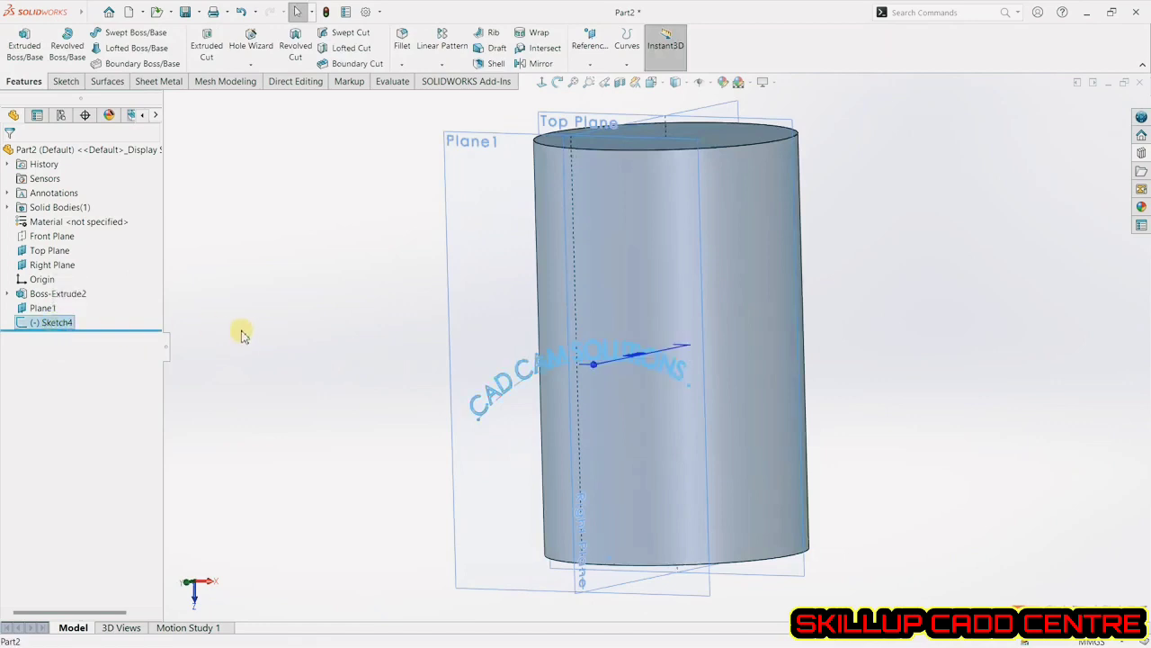
left_click(538, 34)
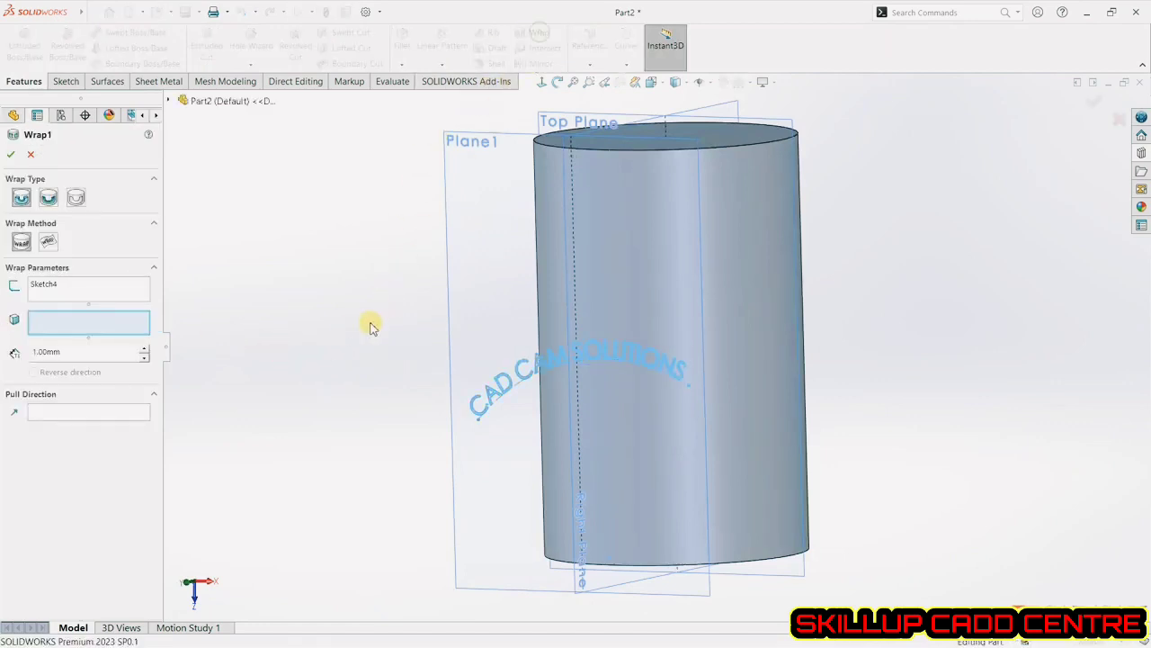
middle_click_drag(263, 407, 255, 418)
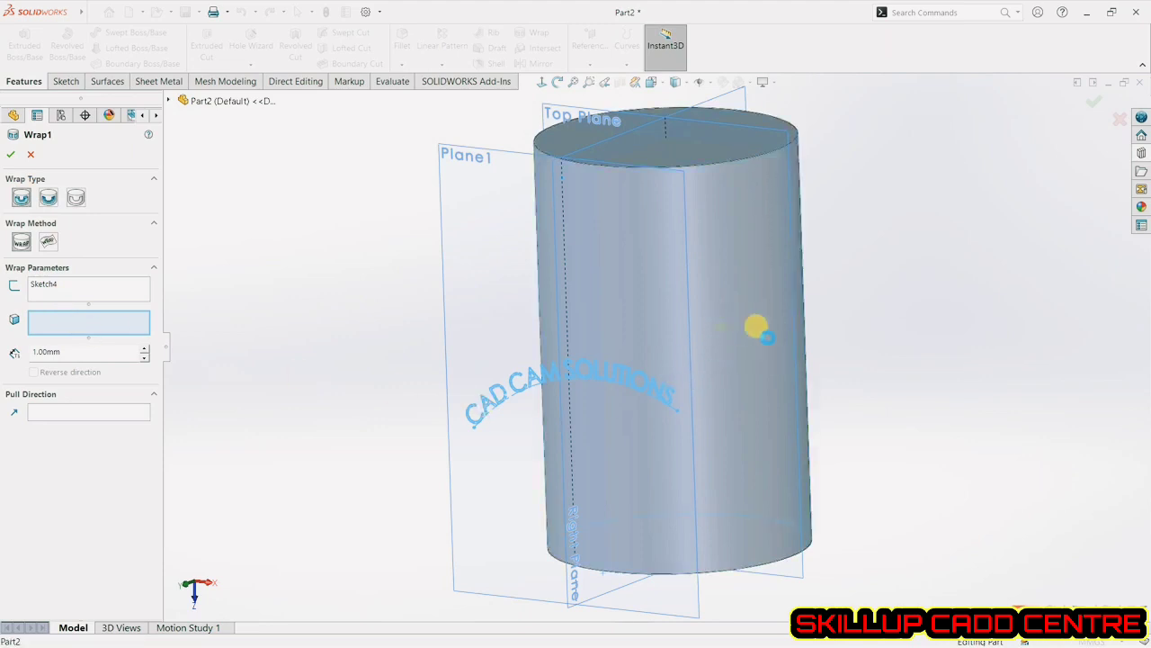
left_click(760, 328)
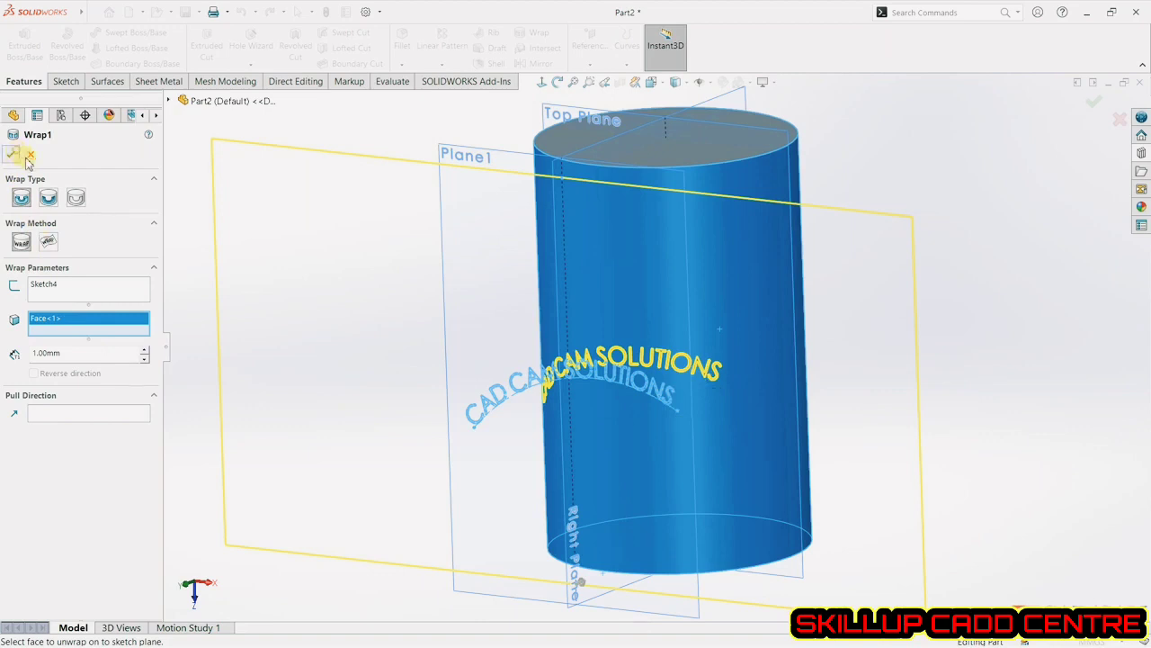
left_click(974, 368)
Examine the embossed lettering up close and square to the cylinder's end face to see how it follows the curvature.
scroll(624, 385, "down", 6)
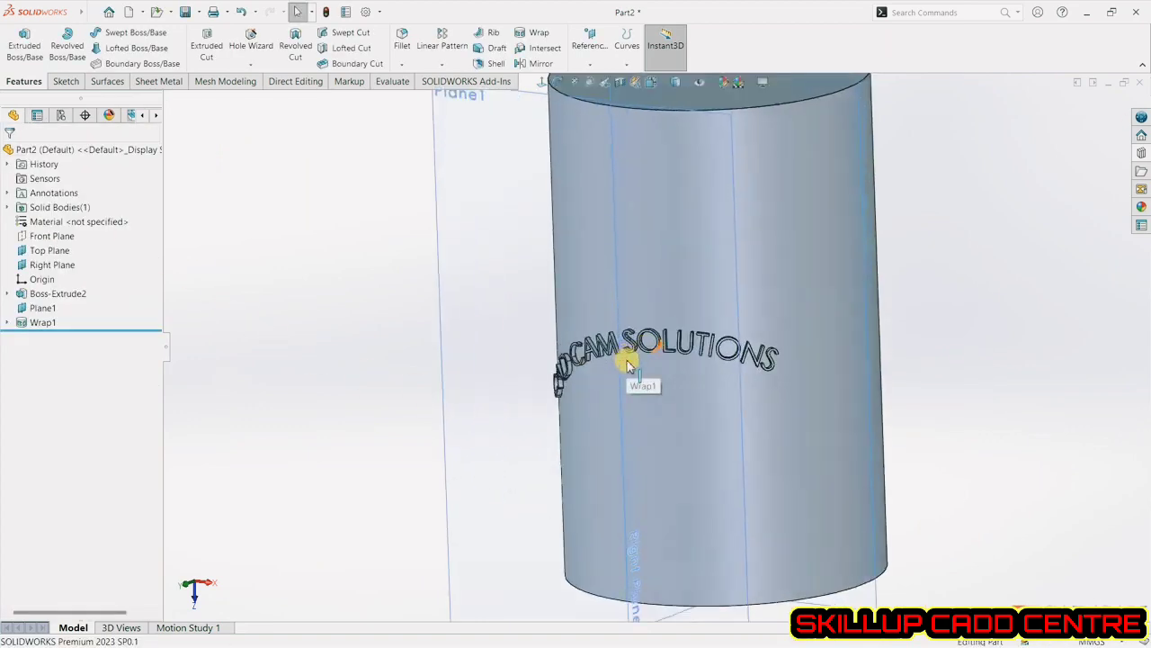
middle_click_drag(623, 385, 548, 537)
scroll(549, 522, "up", 5)
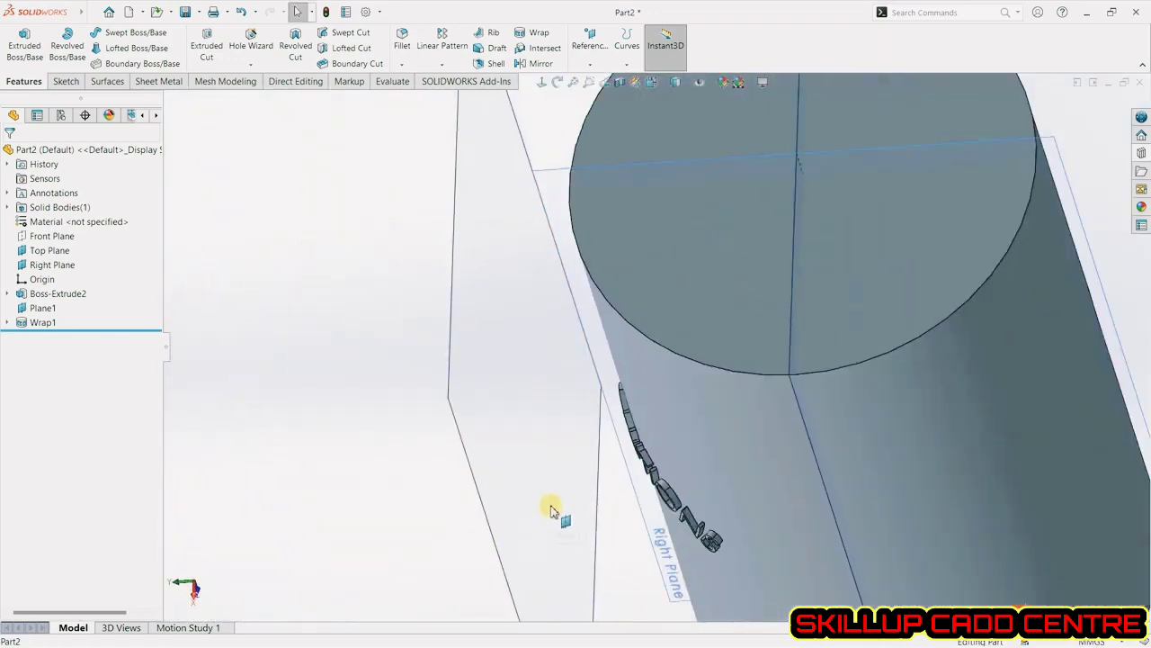
middle_click_drag(572, 414, 587, 483)
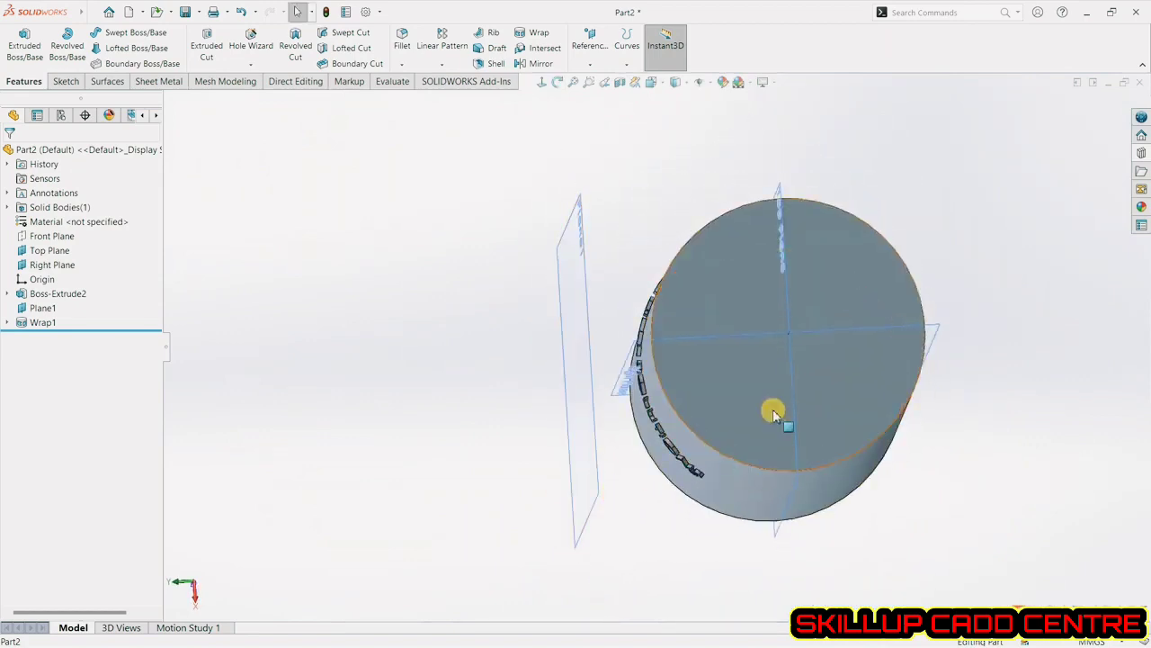
middle_click_drag(824, 353, 820, 360)
left_click(761, 288)
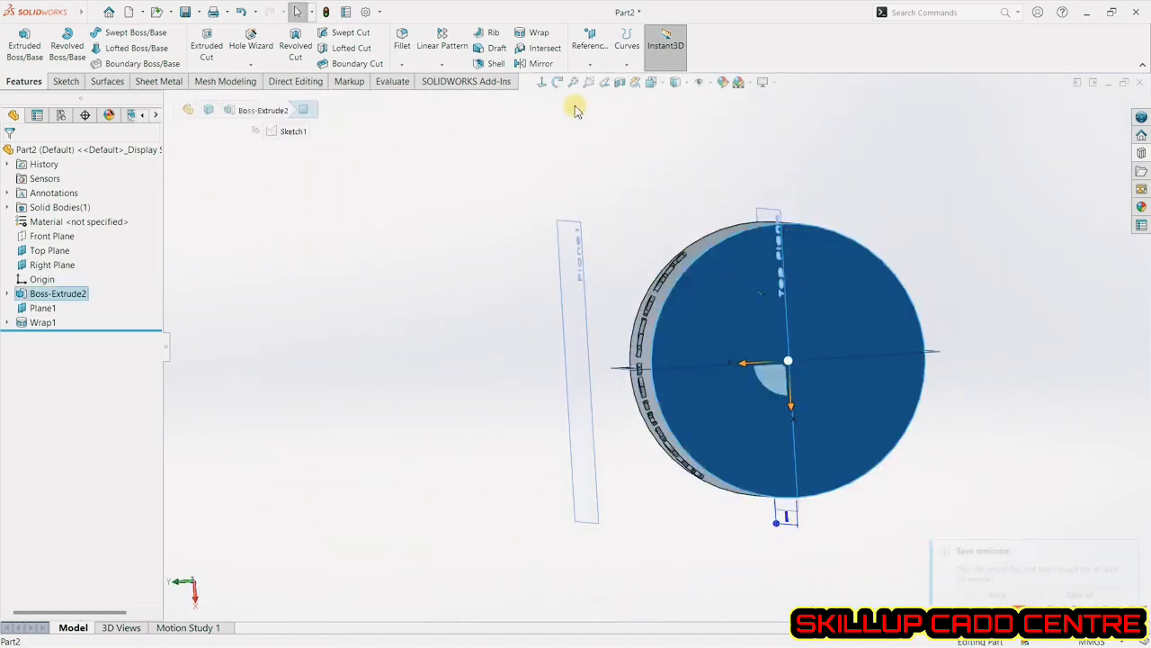
left_click(543, 82)
scroll(701, 191, "down", 4)
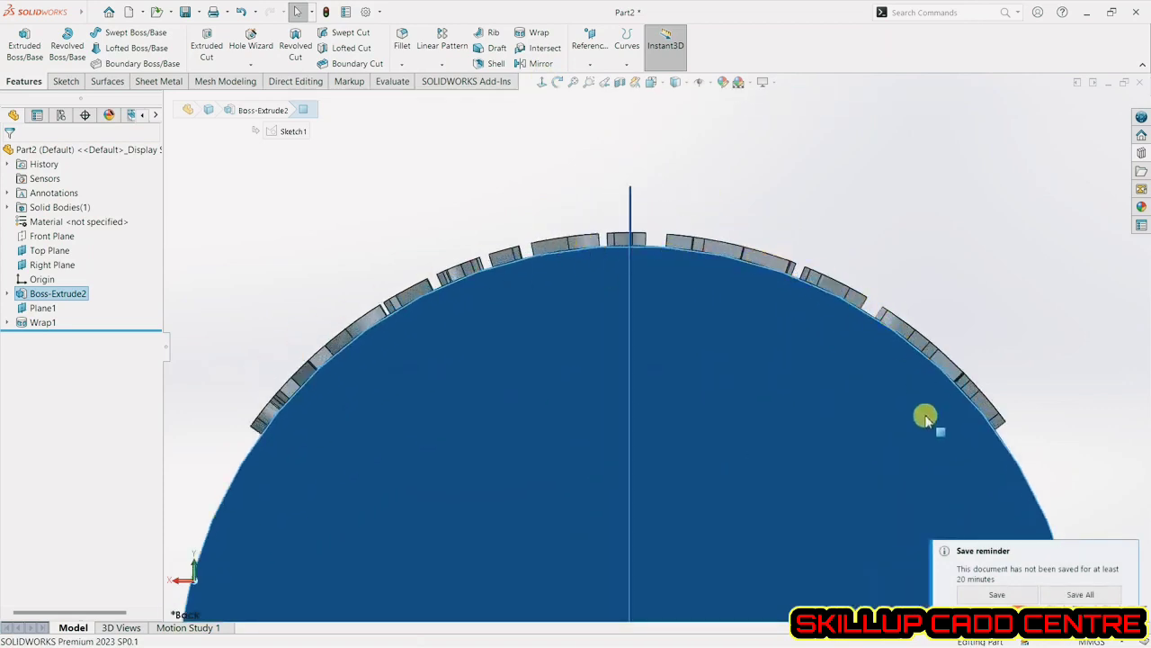
scroll(789, 383, "up", 2)
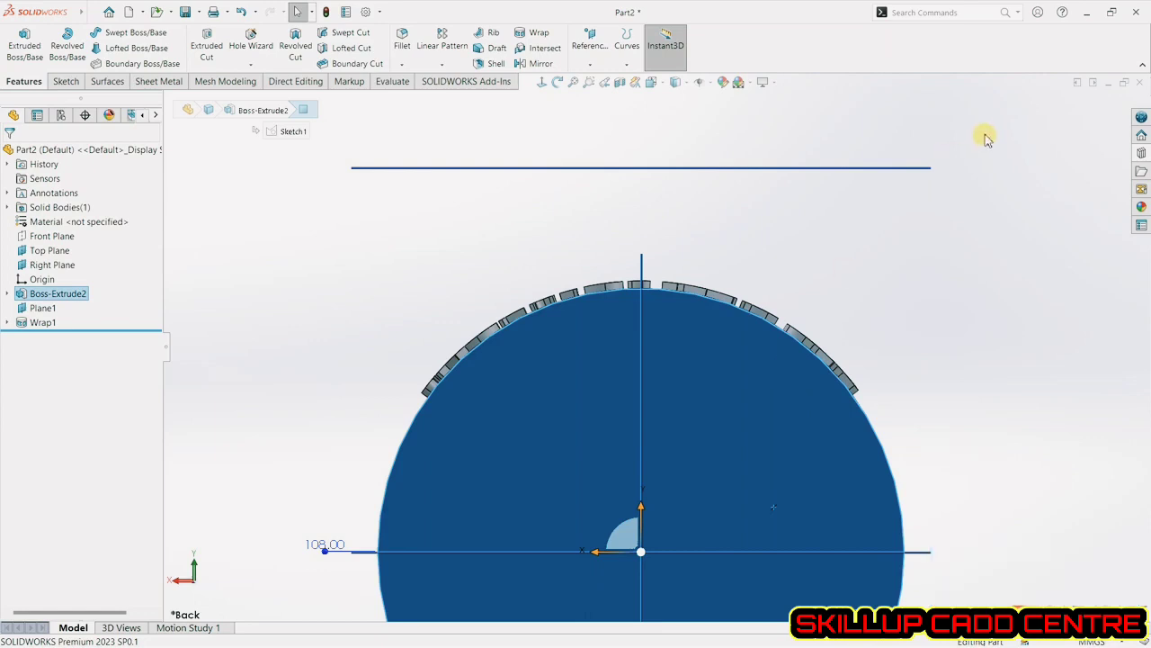
scroll(769, 322, "up", 2)
scroll(769, 322, "up", 2)
middle_click_drag(759, 327, 419, 222)
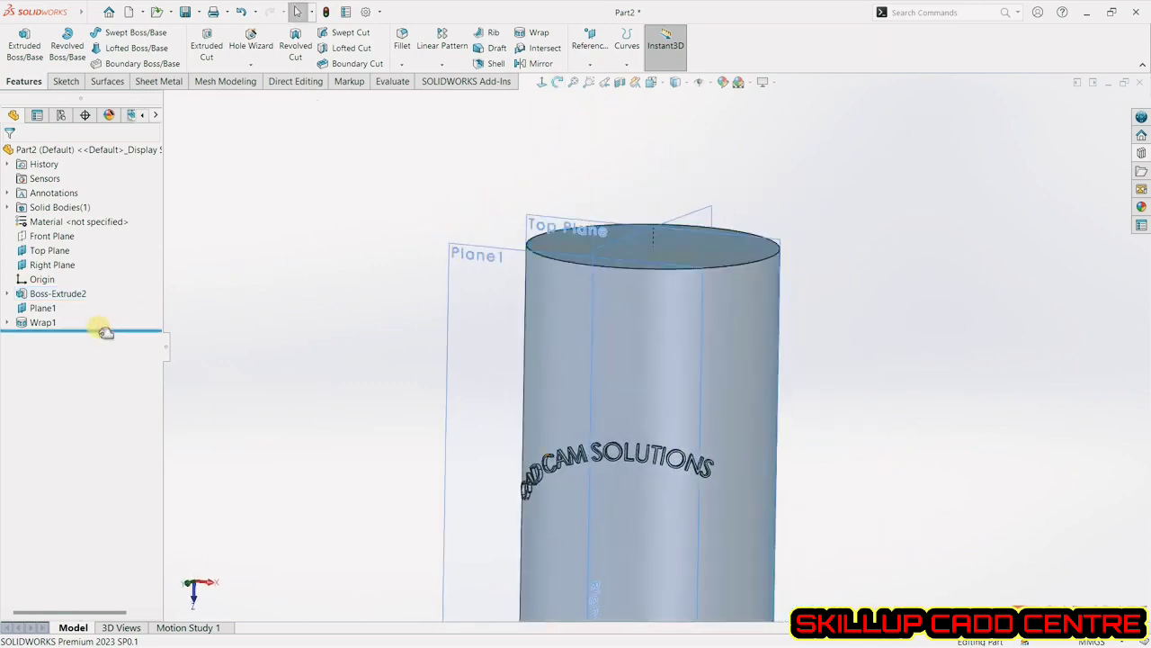
Delete the emboss Wrap1 feature while keeping its text sketch.
left_click_drag(105, 331, 63, 331)
right_click(43, 322)
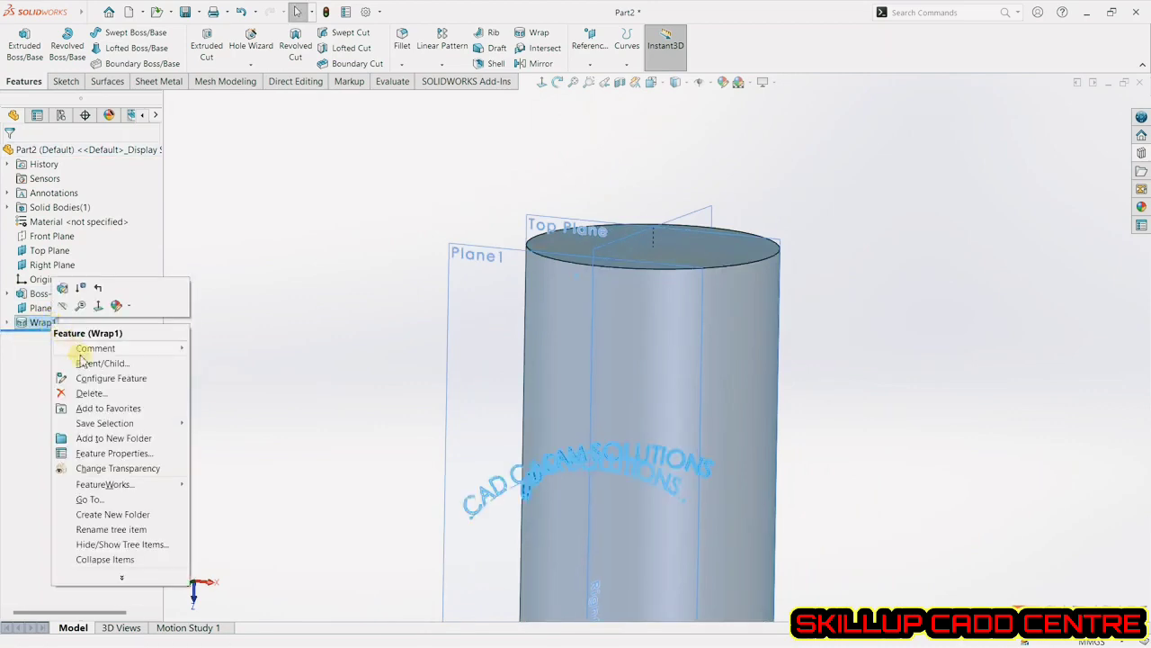
left_click(88, 392)
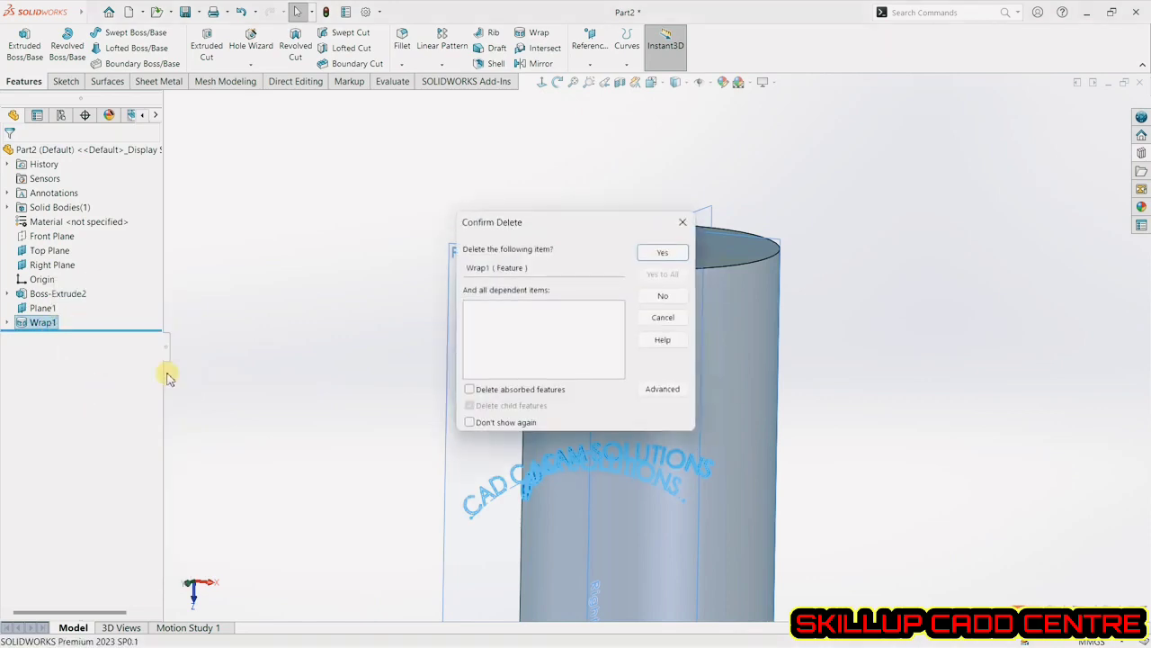
left_click(657, 253)
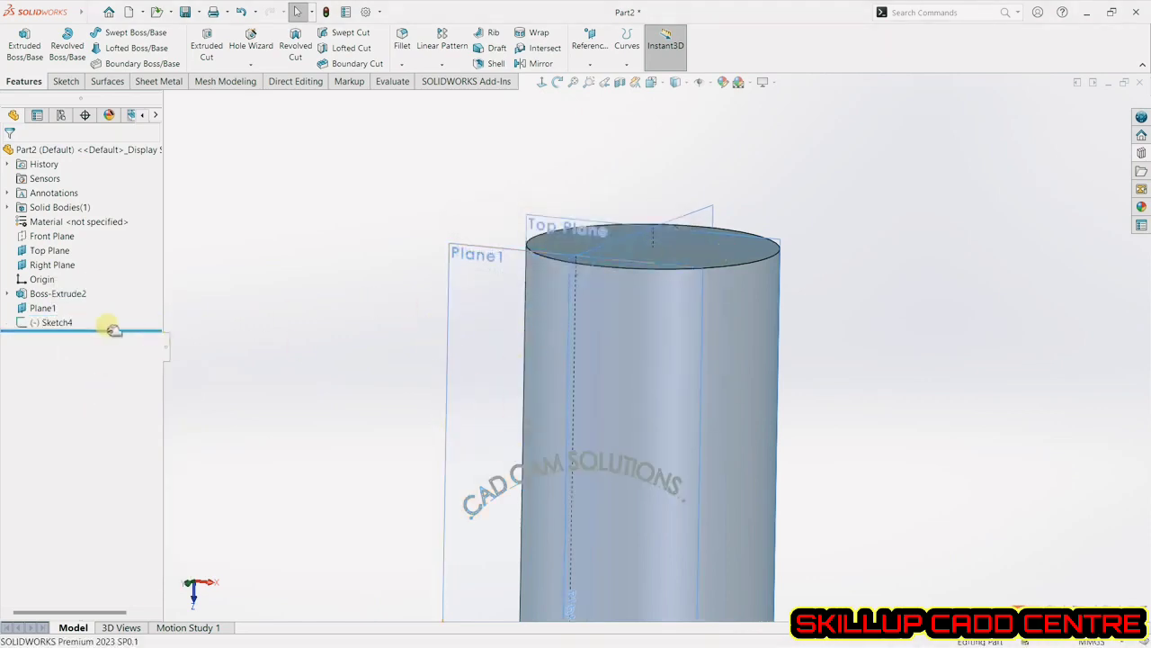
Wrap the text sketch onto the cylinder's curved face as a deboss 1 mm deep and inspect the recessed letters up close.
left_click(54, 324)
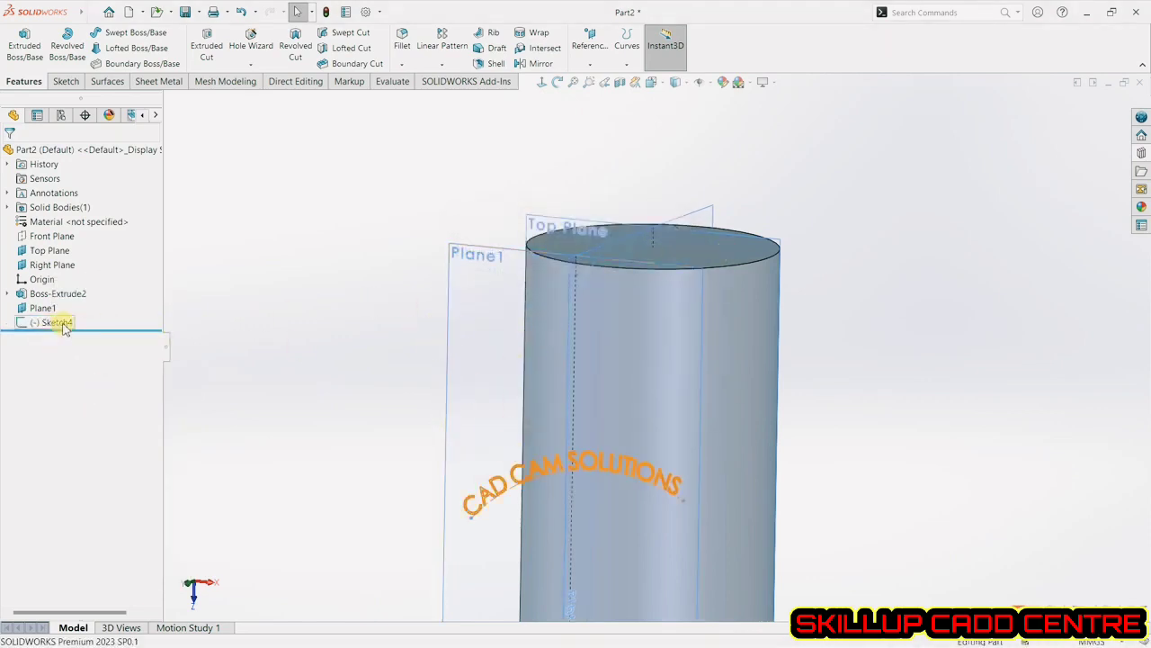
left_click(535, 36)
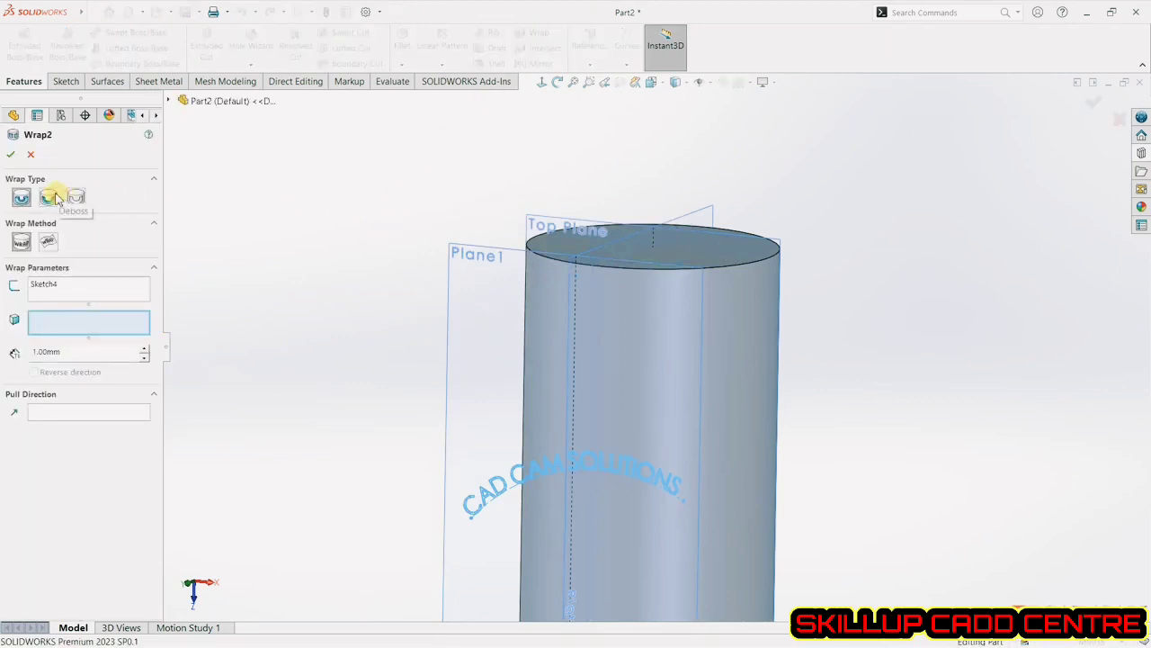
left_click(51, 198)
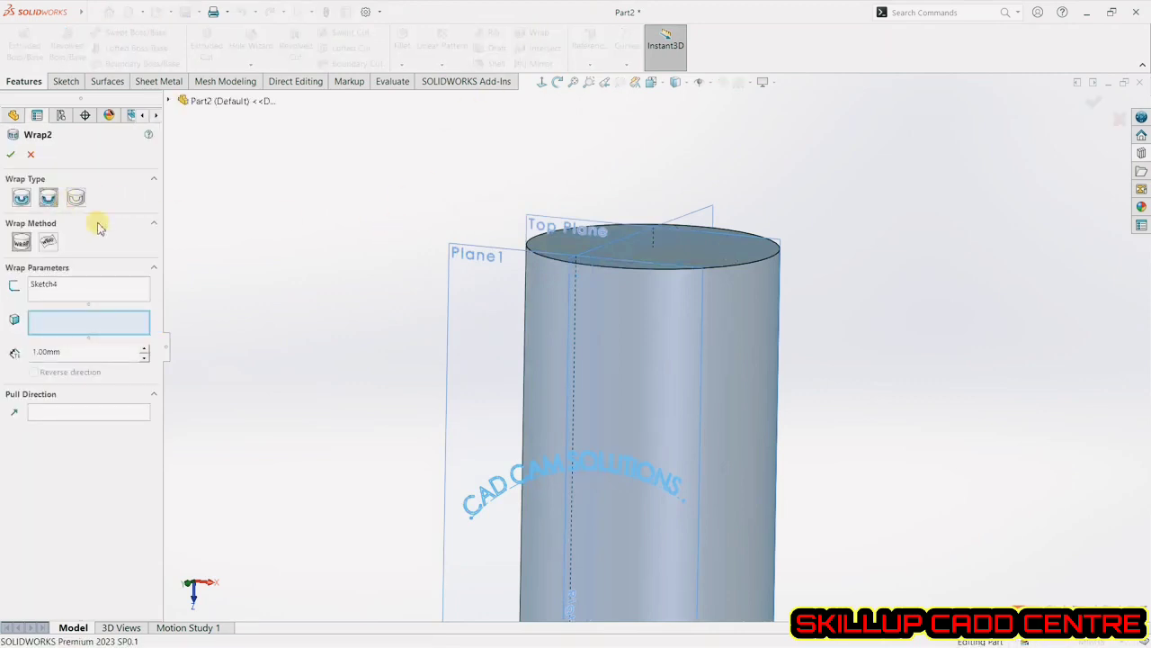
left_click(712, 367)
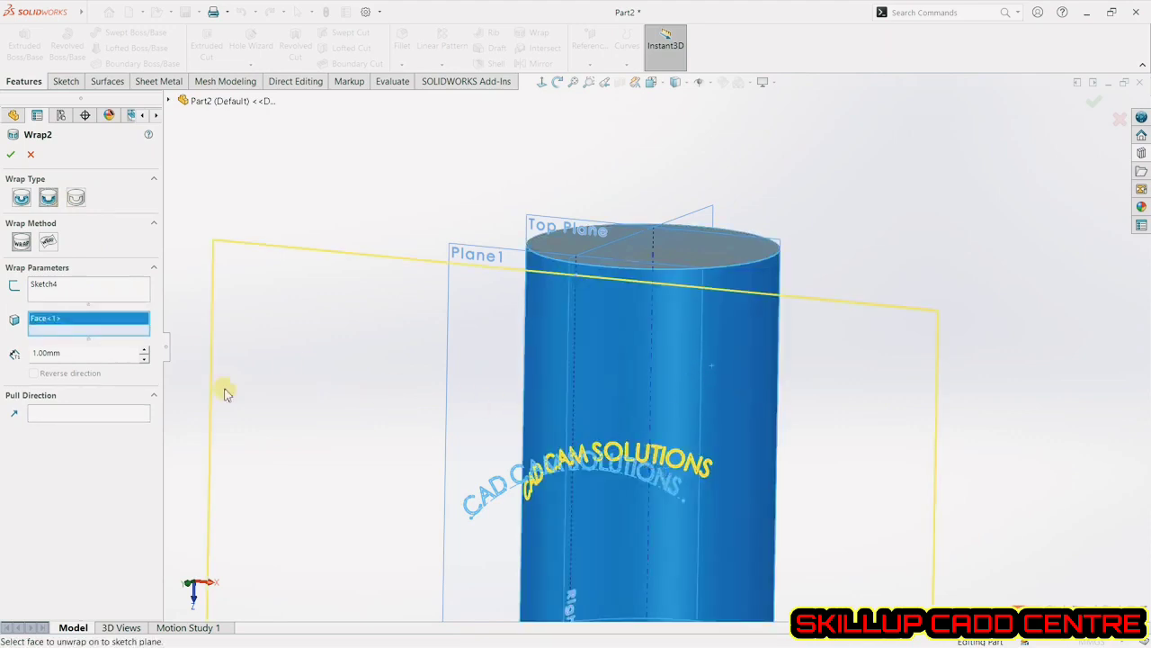
left_click(10, 155)
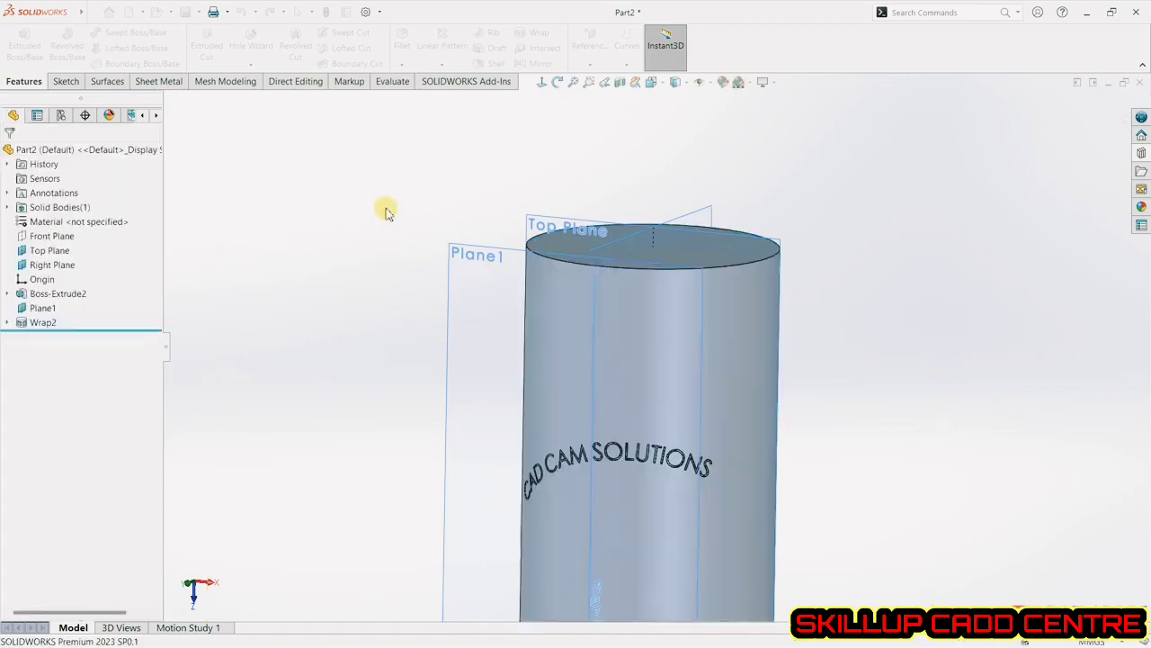
middle_click_drag(547, 437, 594, 467)
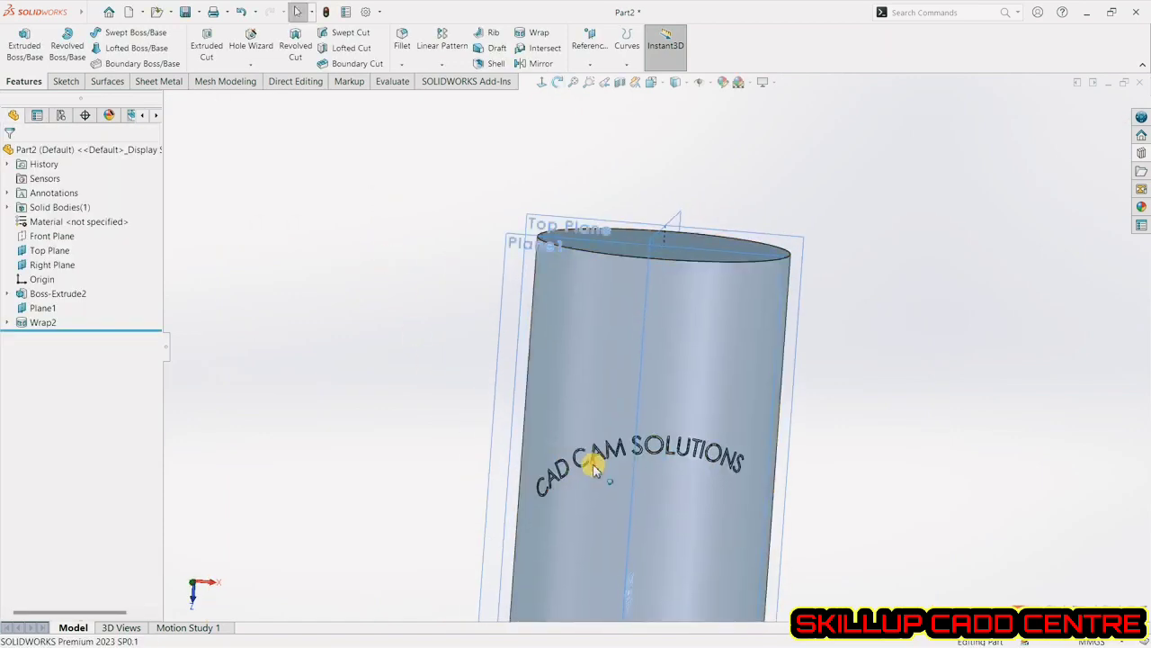
scroll(594, 465, "down", 9)
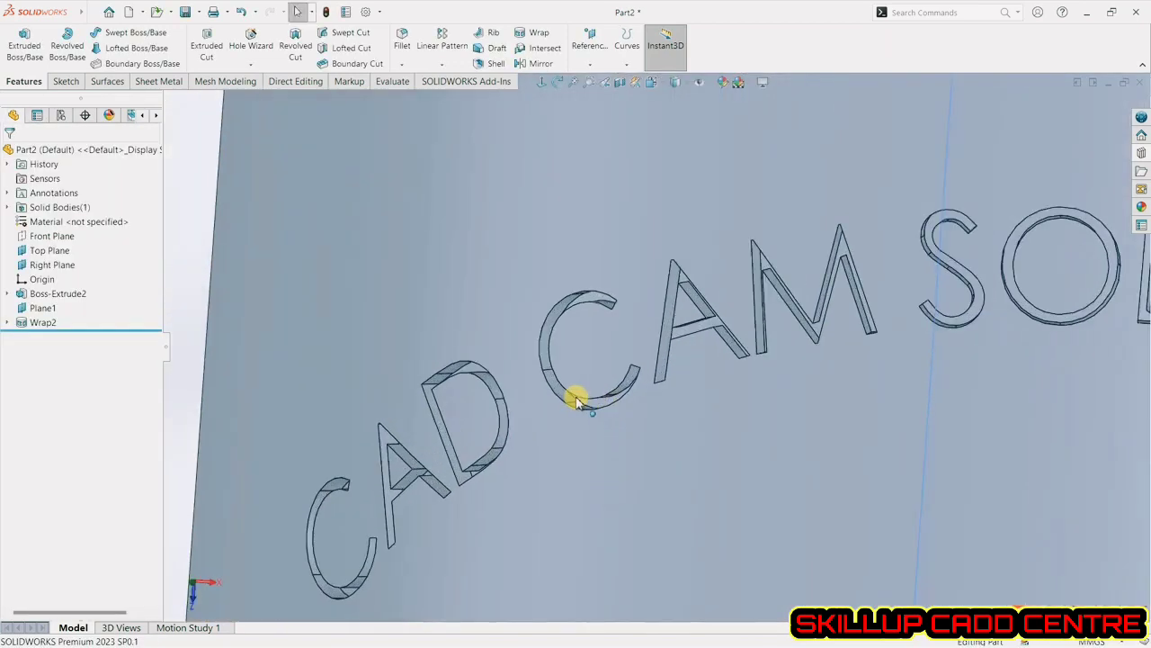
middle_click_drag(578, 399, 570, 432)
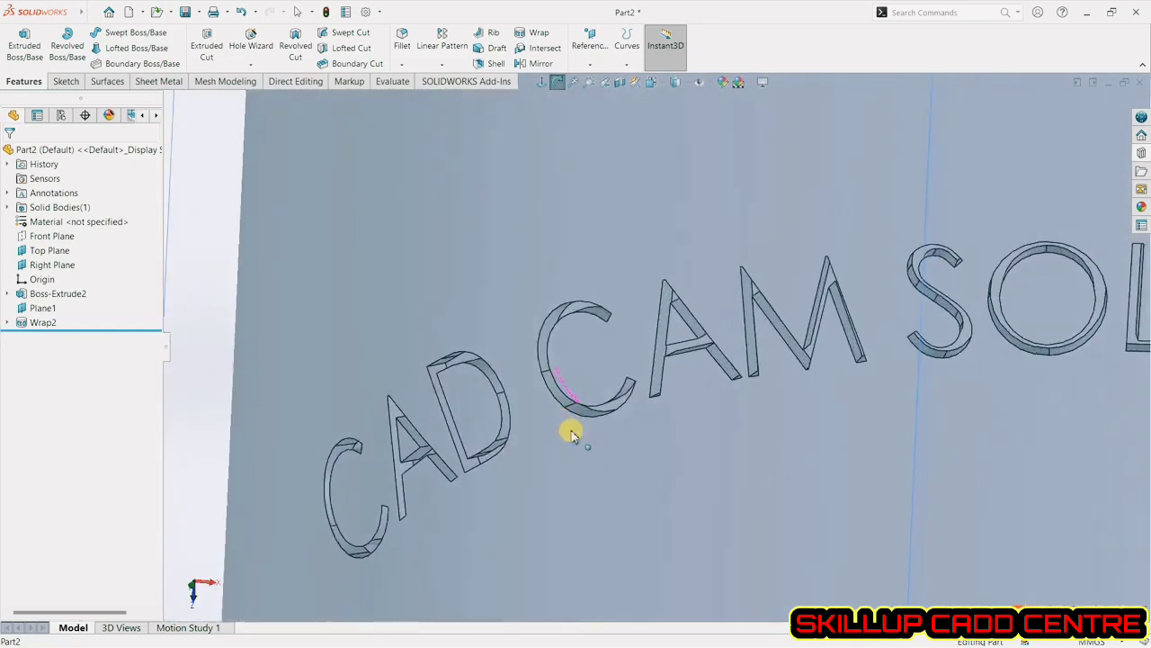
scroll(572, 434, "up", 4)
scroll(571, 433, "up", 4)
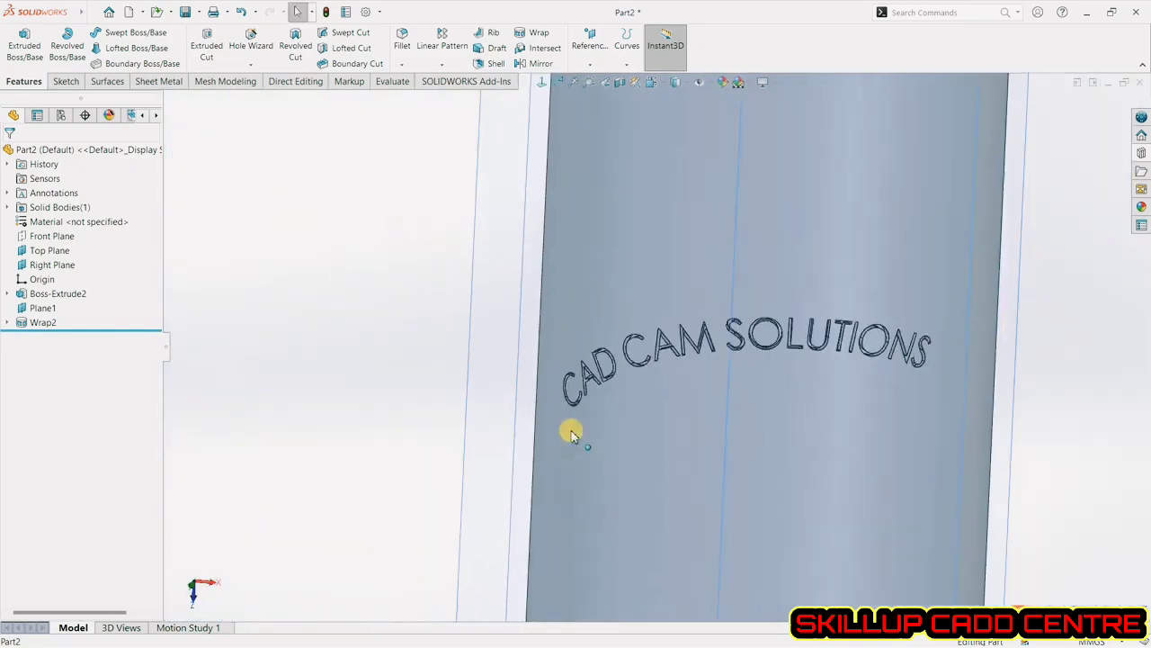
Delete the deboss Wrap2 feature while keeping its text sketch.
left_click(42, 323)
right_click(46, 322)
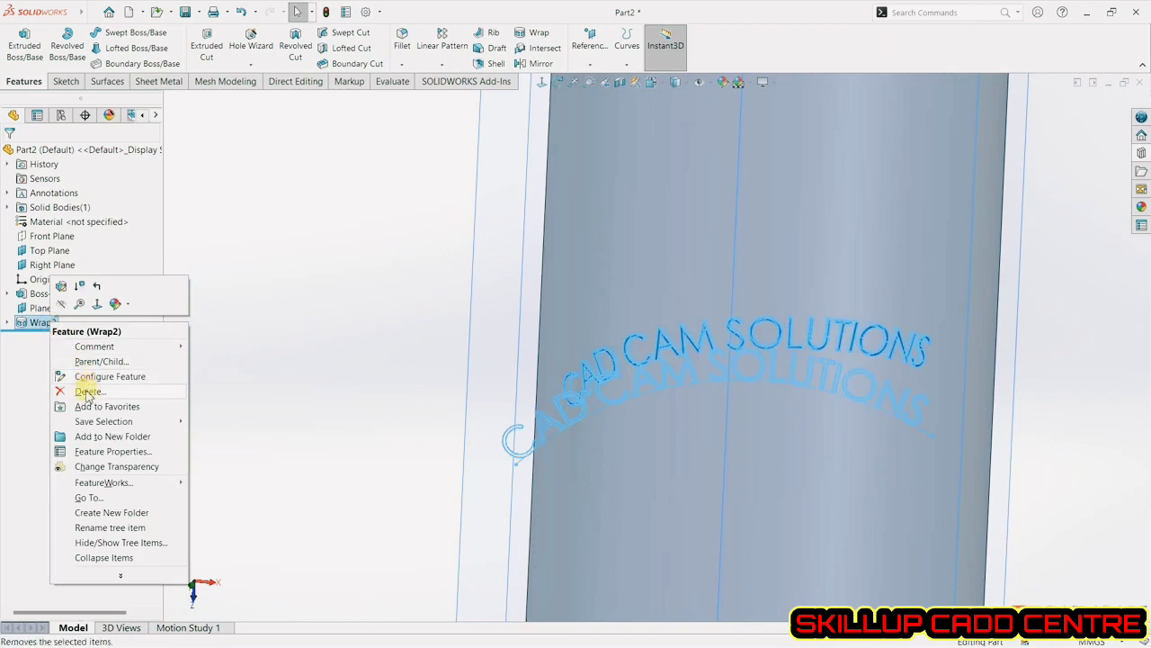
left_click(85, 388)
left_click(662, 253)
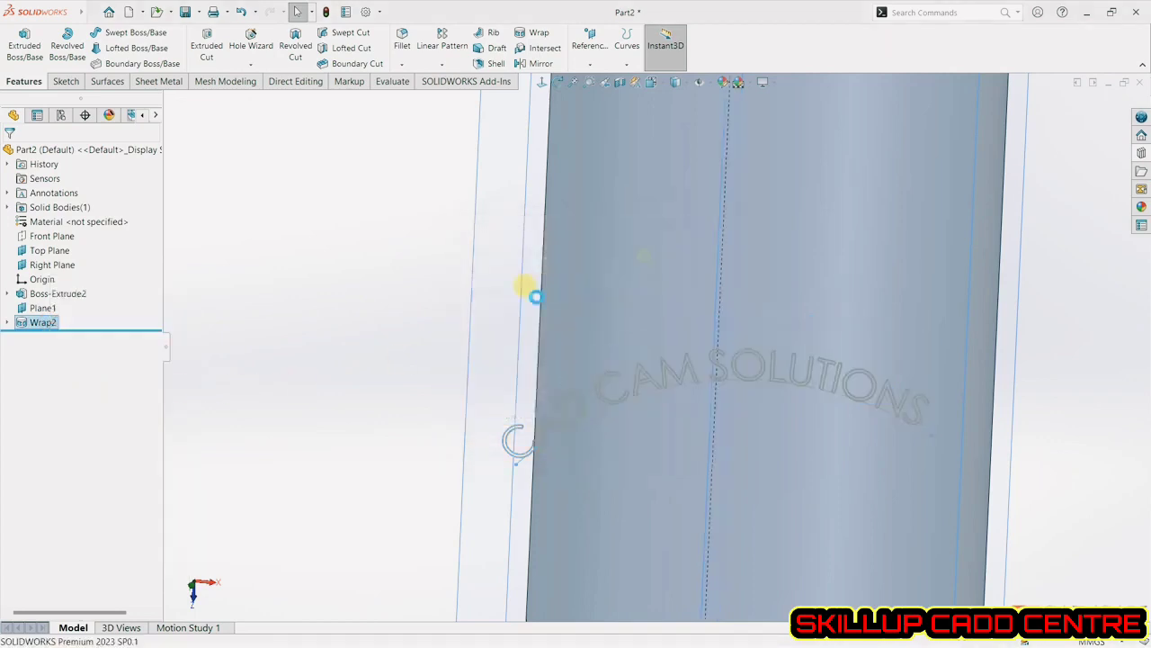
Wrap the text sketch onto the cylinder's curved face as a scribe and inspect the letter outlines up close.
left_click(58, 322)
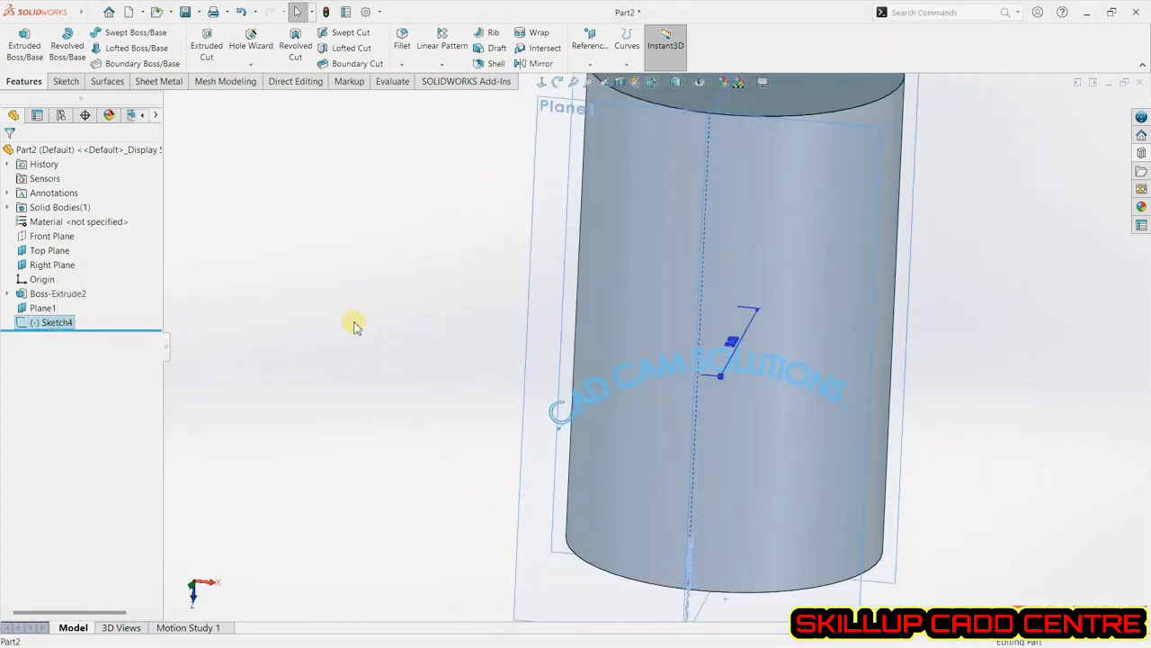
left_click(536, 34)
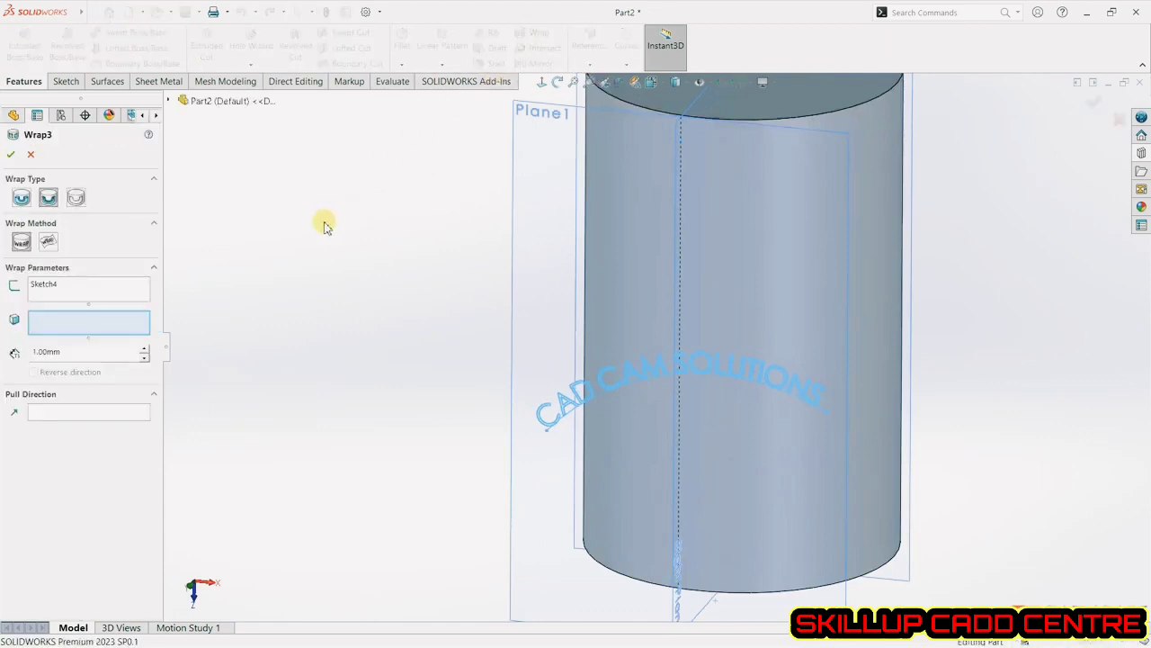
left_click(77, 199)
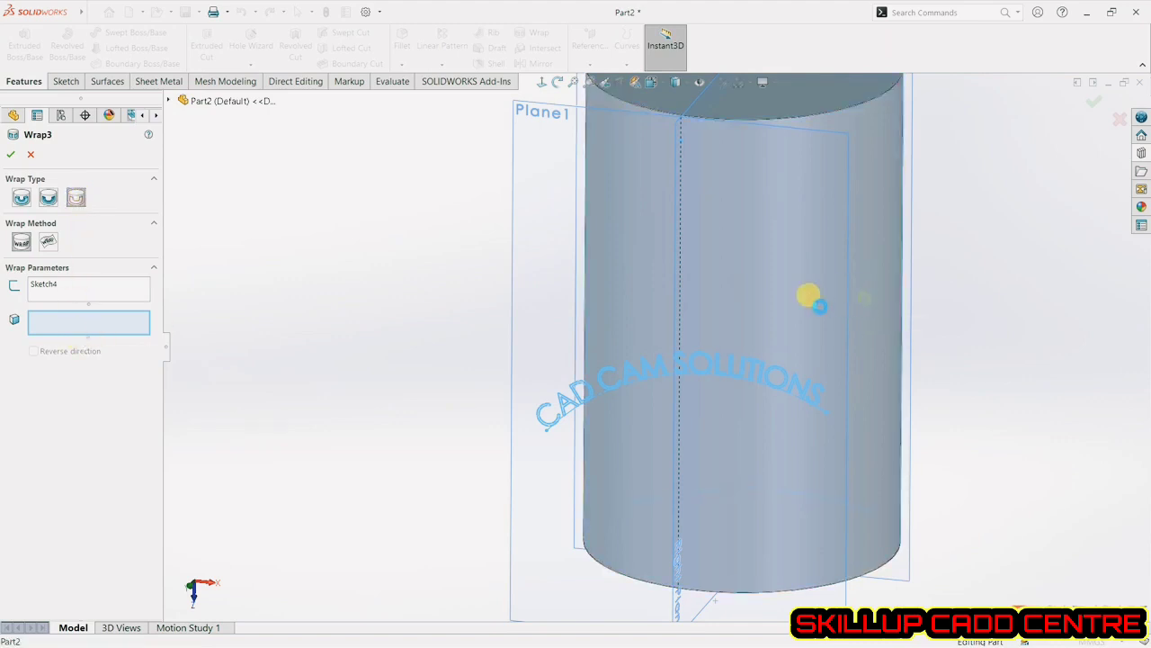
left_click(812, 298)
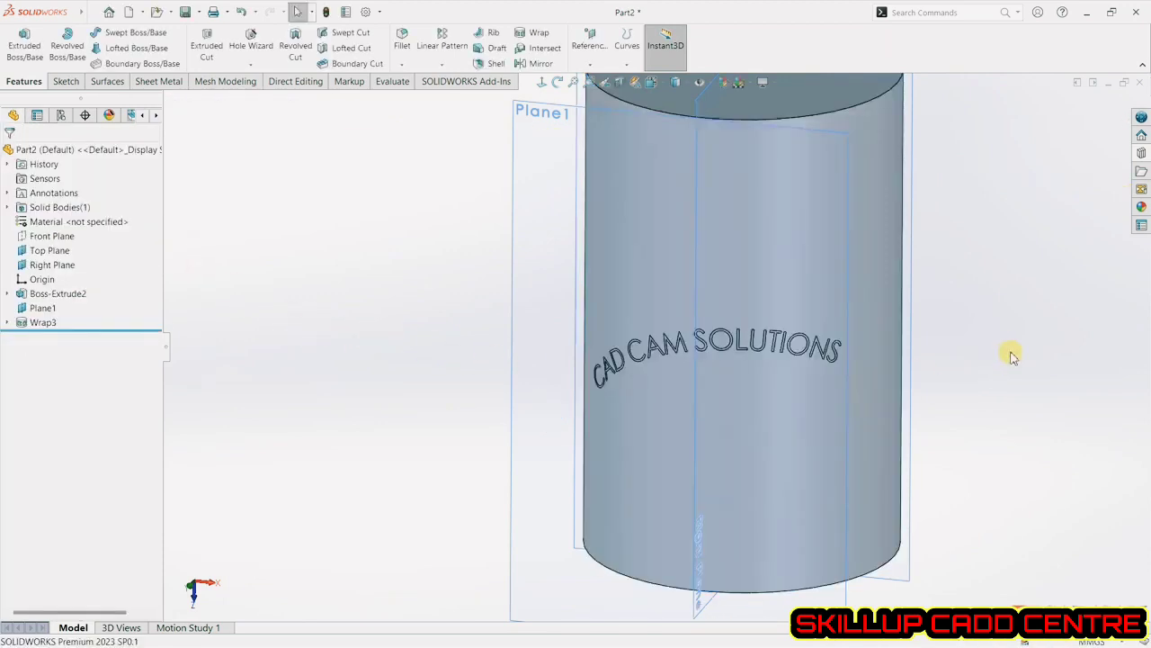
scroll(804, 334, "down", 5)
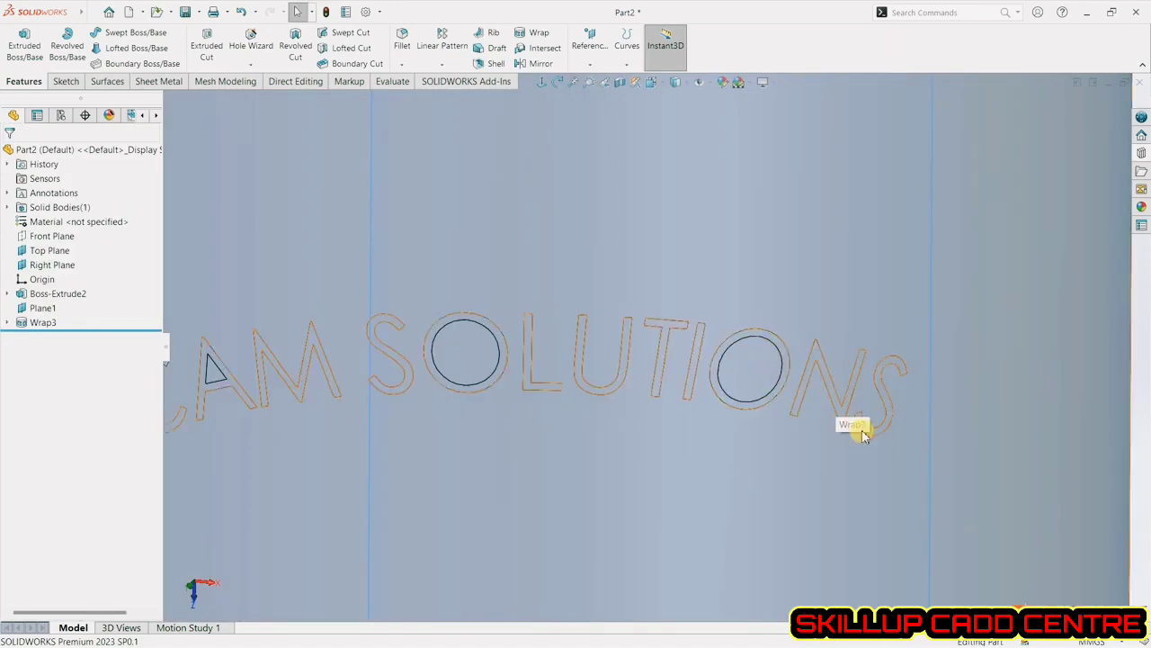
scroll(670, 392, "down", 3)
scroll(672, 386, "up", 8)
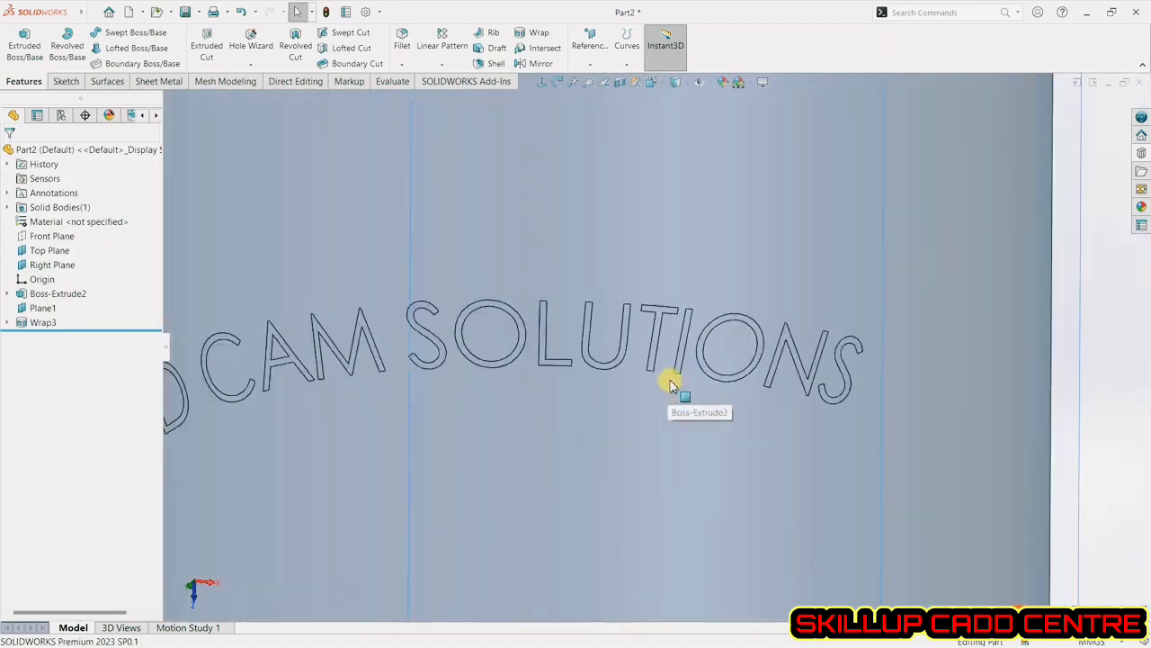
mouse_move(676, 385)
middle_mouse_down()
mouse_move(637, 378)
mouse_move(642, 393)
mouse_move(681, 399)
middle_mouse_up()
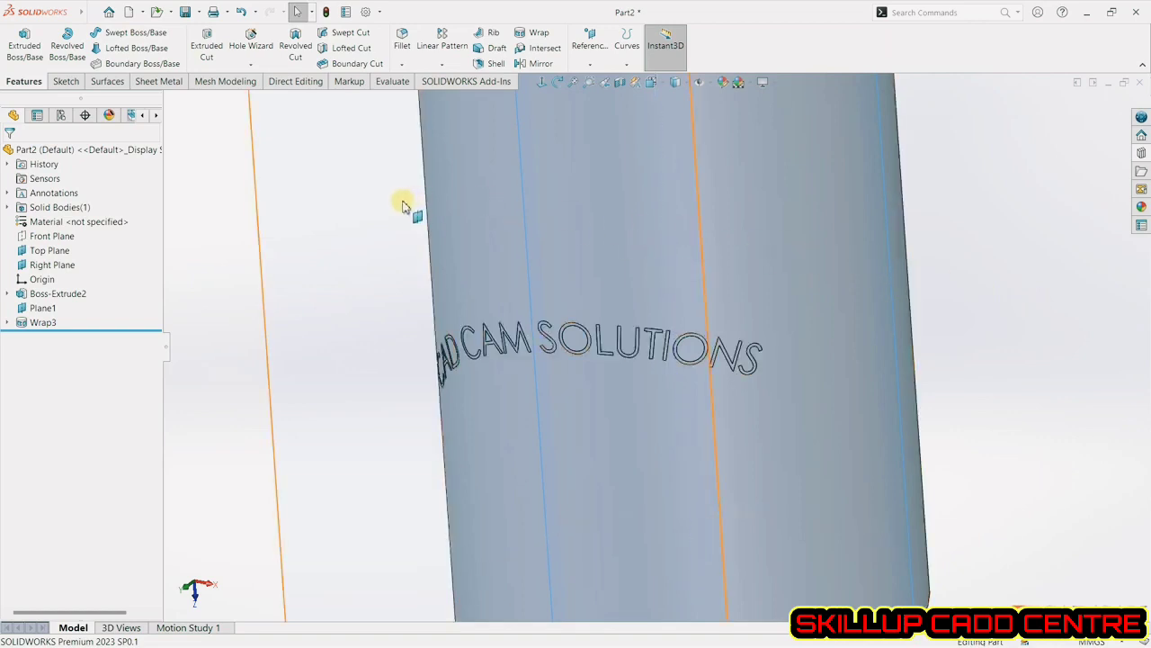
Try to translate the face inside the first O of SOLUTIONS about 1.29 mm along Y with Move Face, and undo it.
left_click(288, 84)
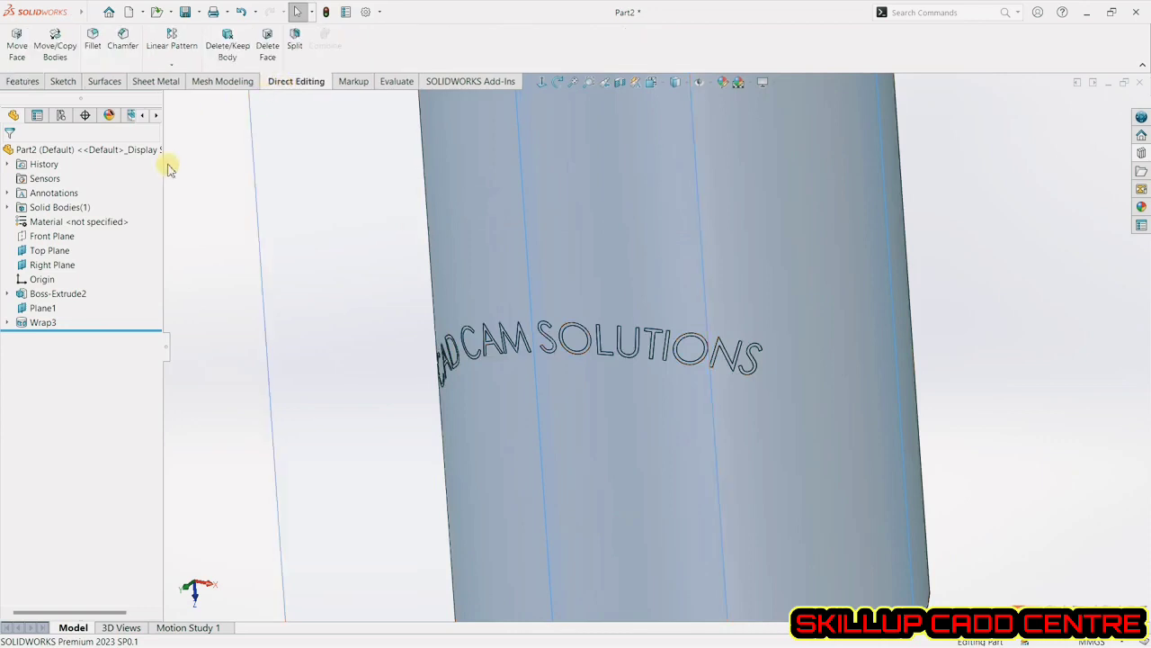
left_click(16, 41)
scroll(540, 346, "down", 3)
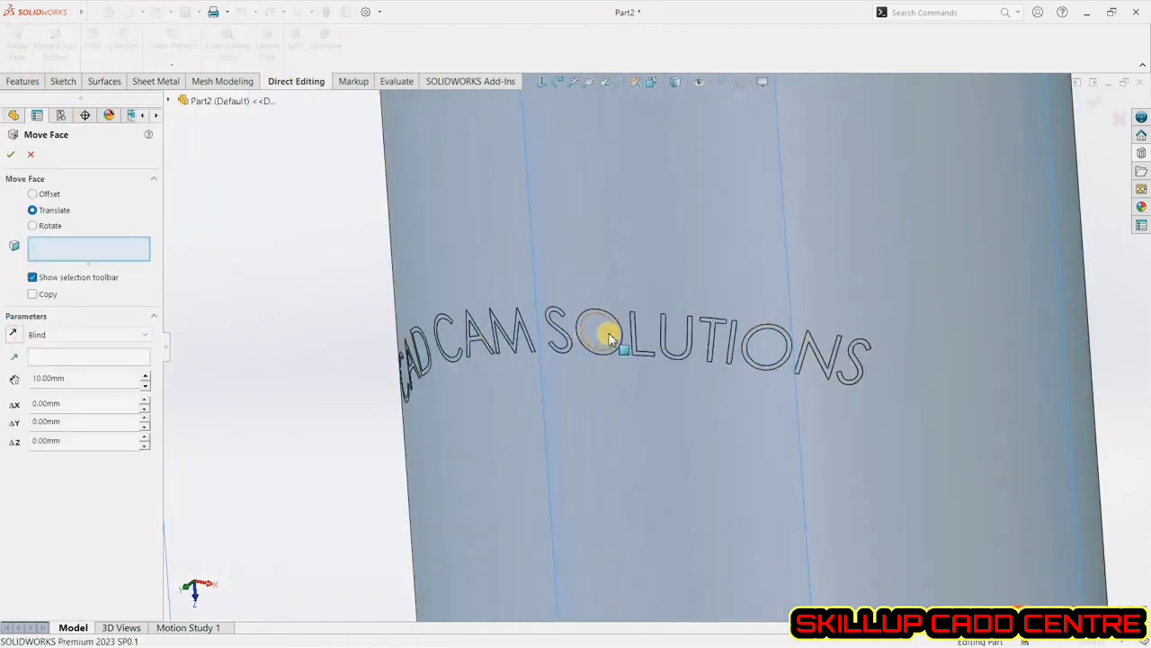
left_click(609, 337)
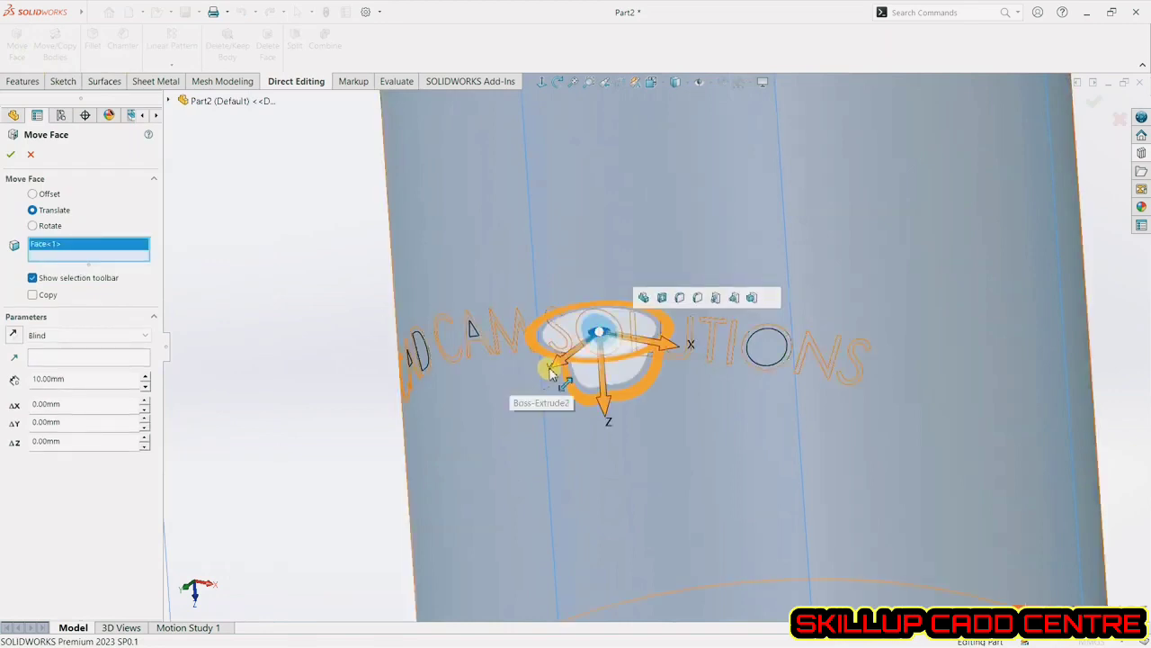
mouse_move(548, 368)
left_mouse_down()
mouse_move(538, 357)
mouse_move(534, 376)
left_mouse_up()
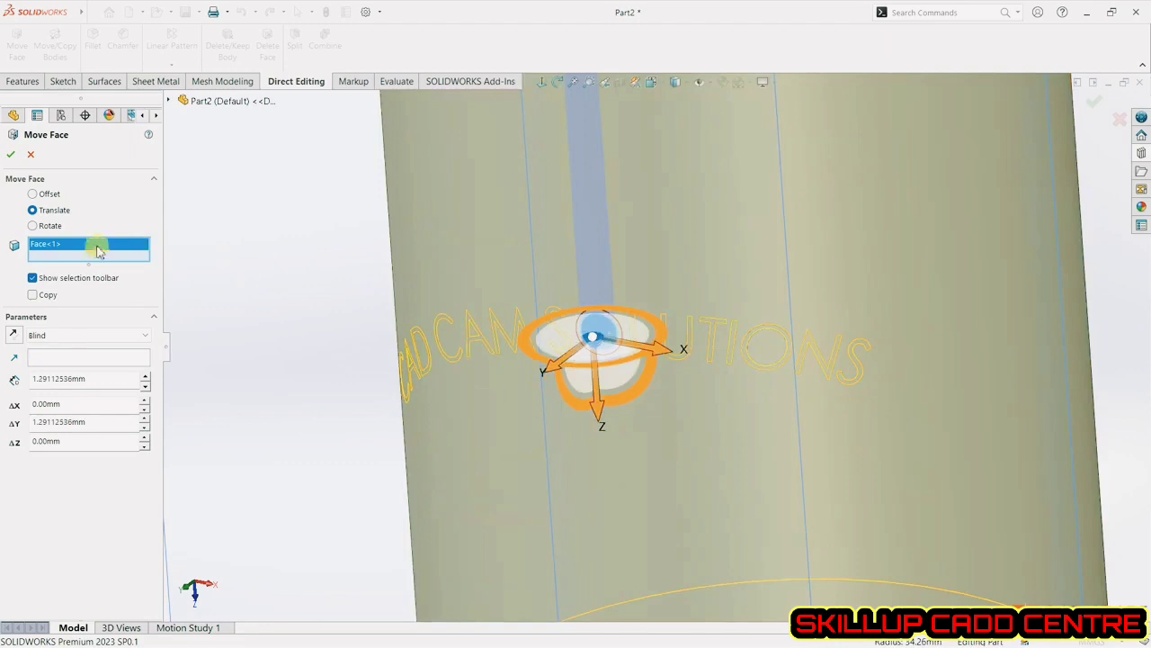
left_click(11, 155)
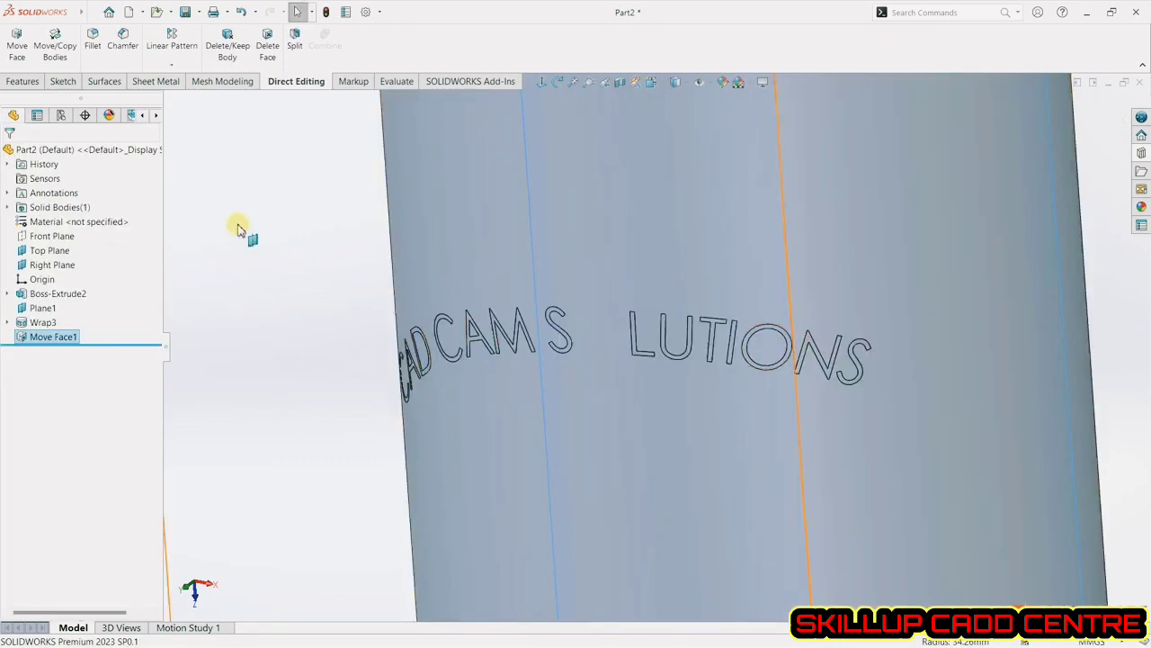
left_click(239, 14)
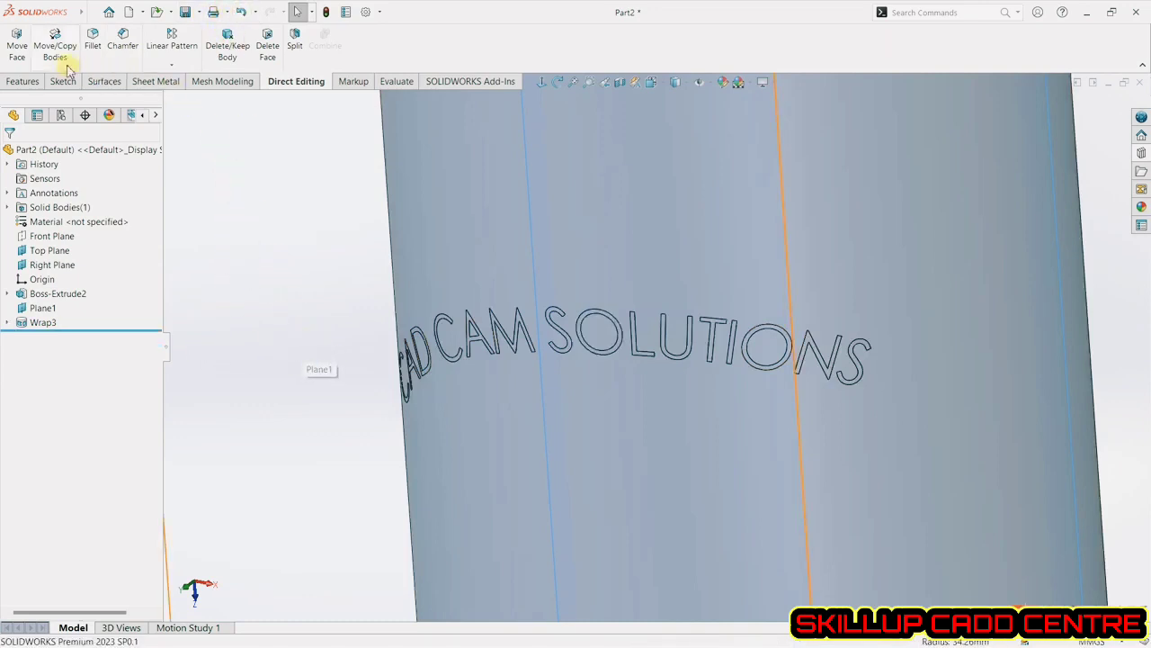
Offset the face inside the first O of SOLUTIONS by about 1.29 mm with Move Face.
left_click(18, 52)
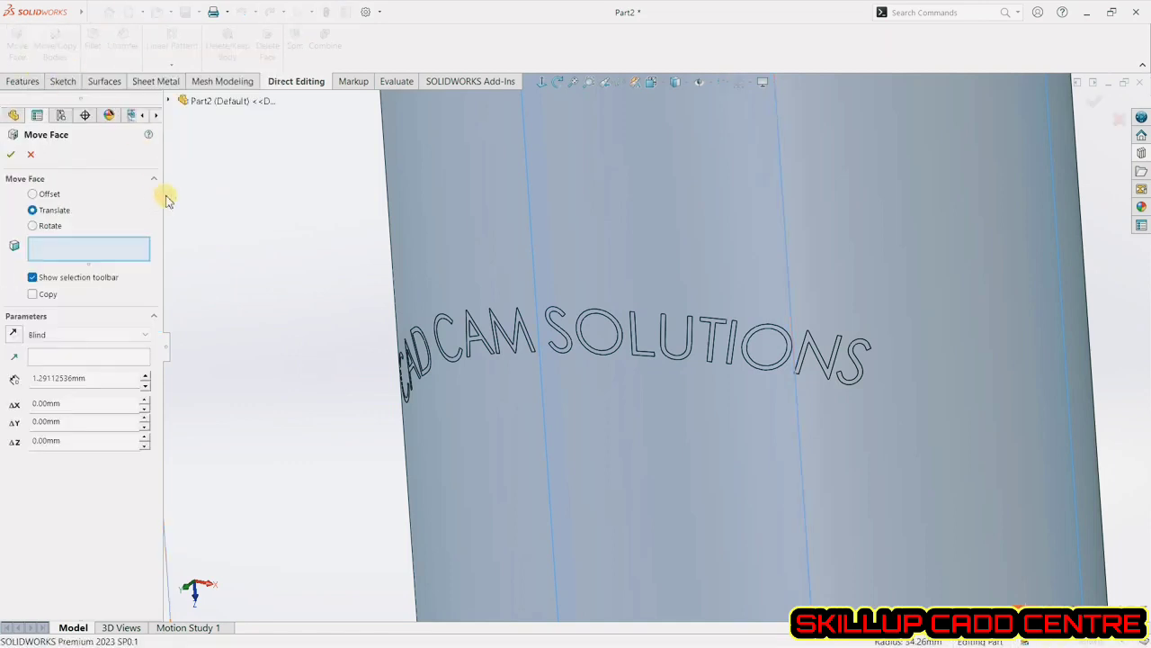
left_click(46, 195)
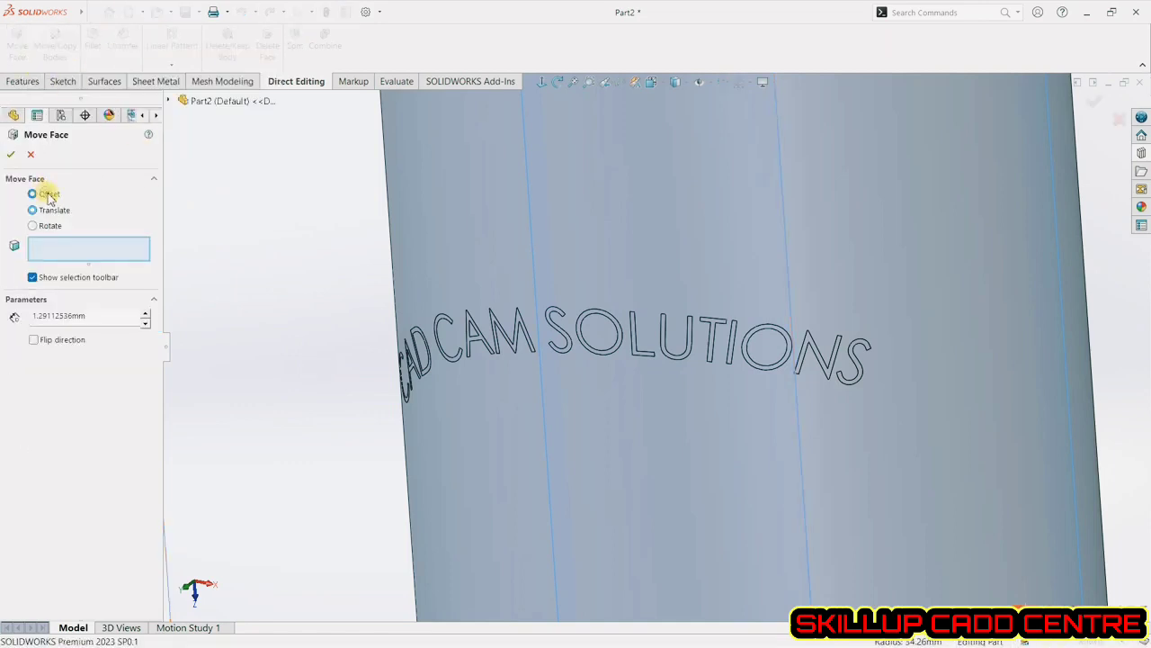
left_click(591, 302)
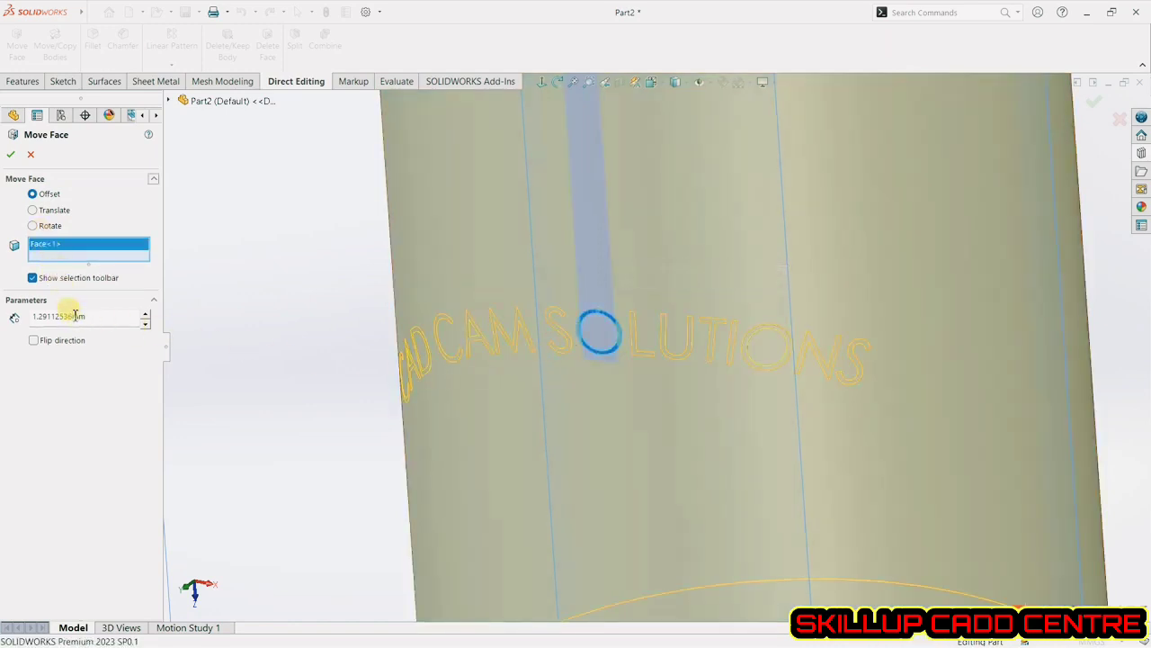
left_click(12, 156)
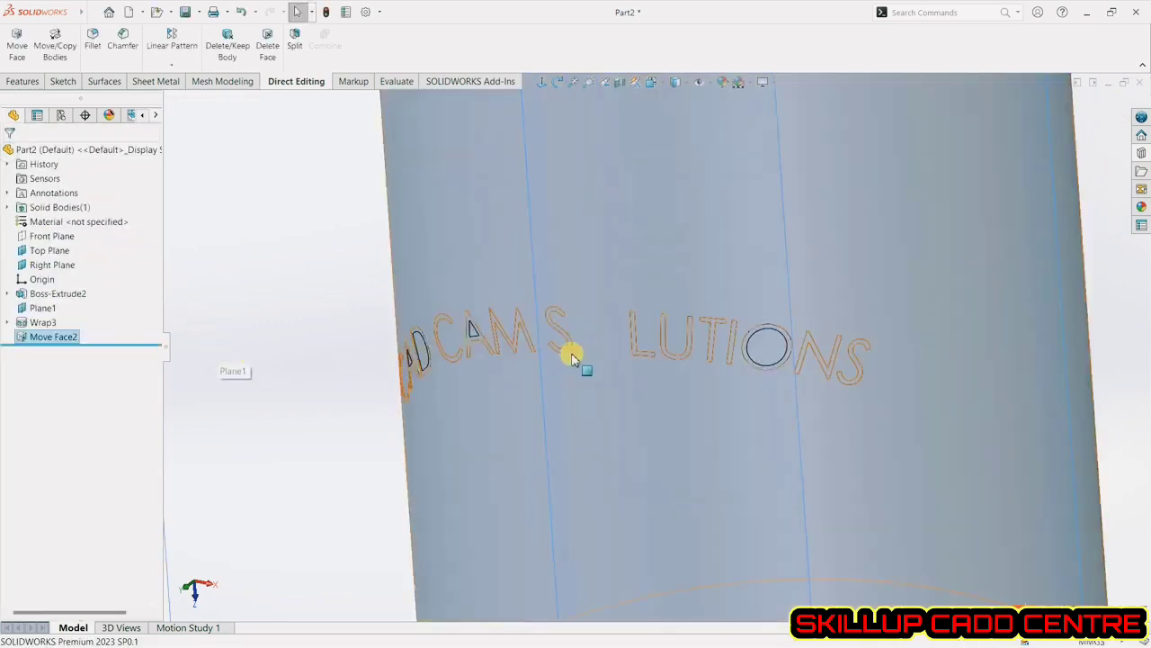
Edit the Move Face2 feature to flip the direction of its offset.
right_click(70, 336)
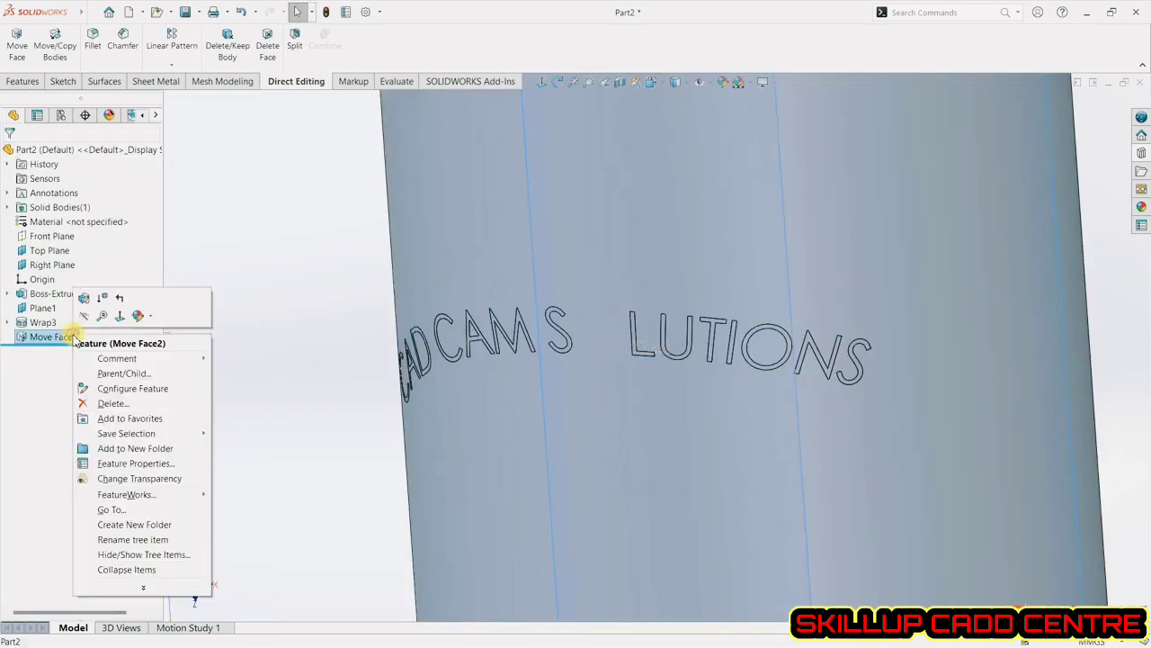
left_click(83, 297)
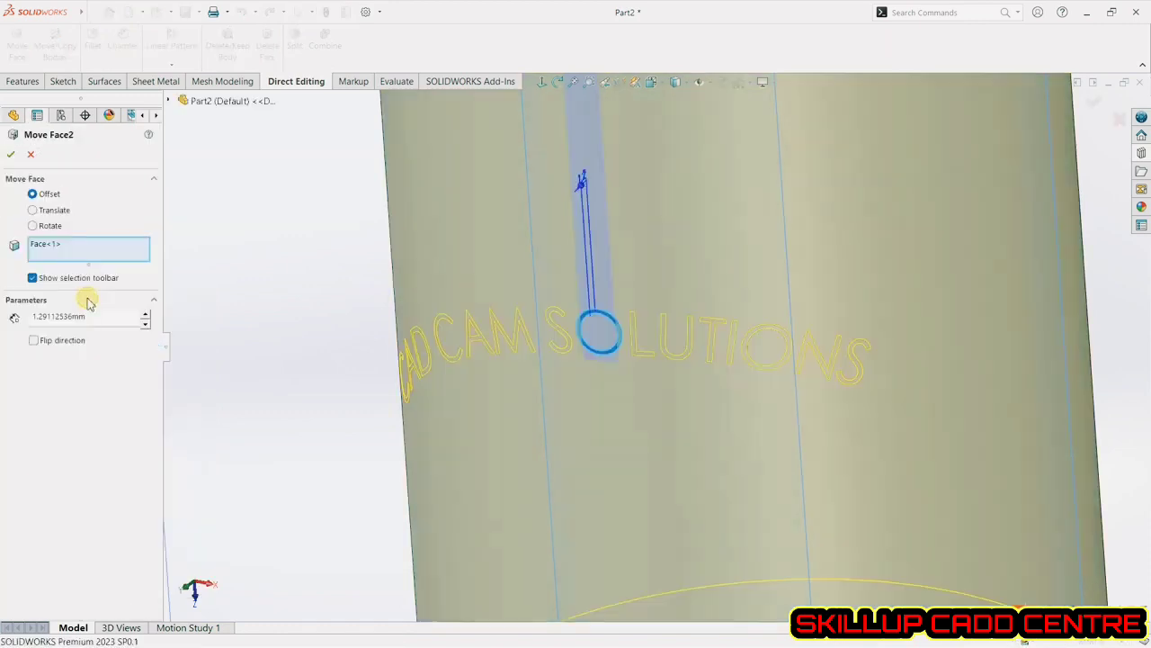
left_click(35, 343)
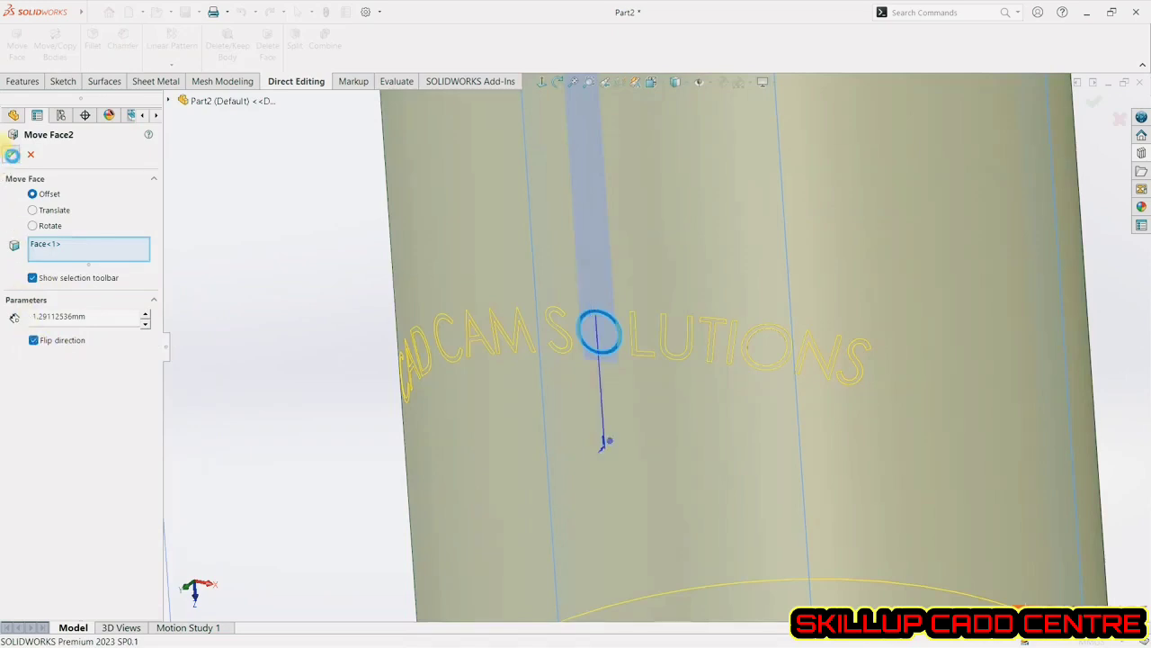
left_click(12, 155)
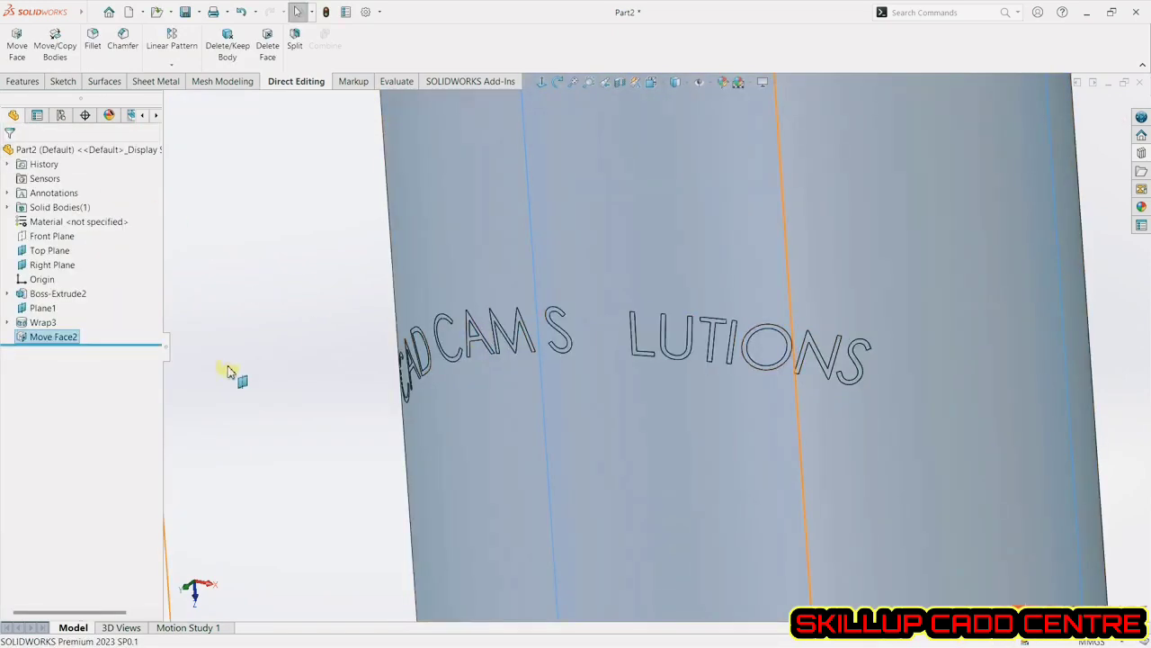
Delete the Move Face2 feature and look over the scribed letters on the cylinder.
right_click(70, 336)
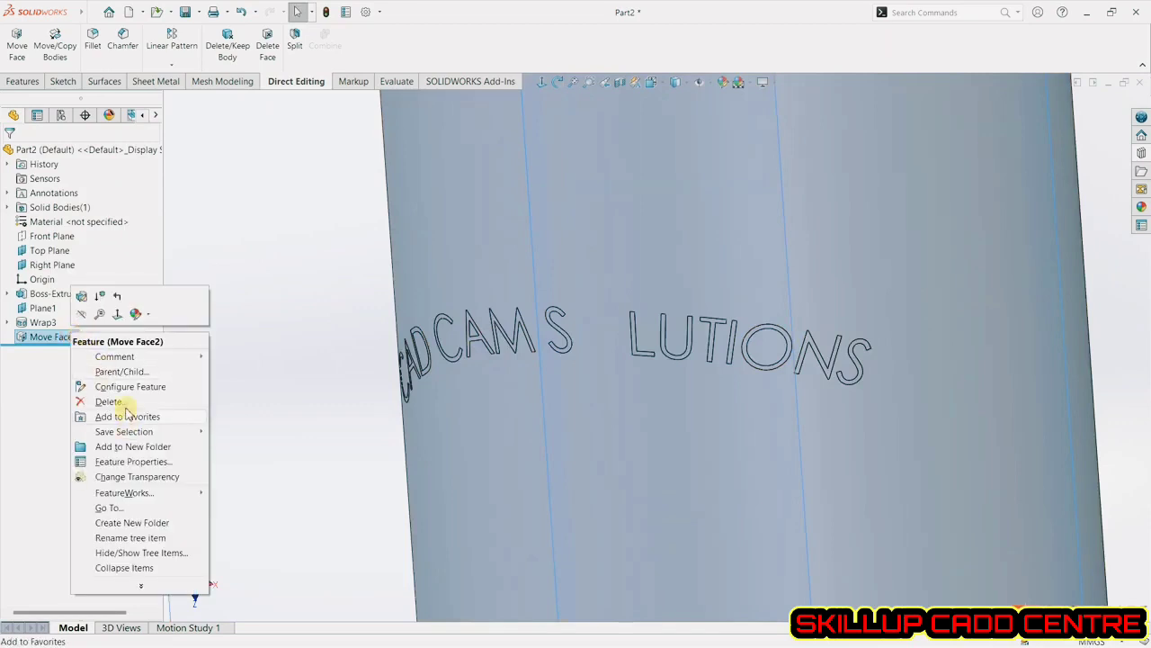
left_click(123, 400)
left_click(643, 257)
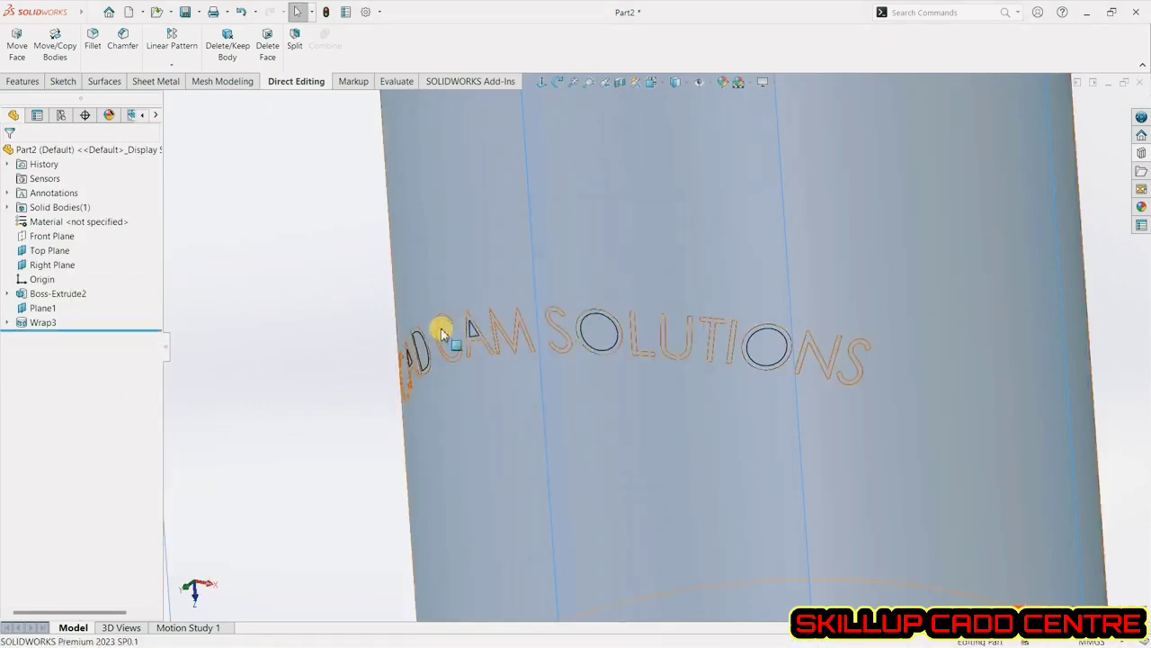
middle_click_drag(502, 335, 524, 333)
scroll(622, 330, "down", 1)
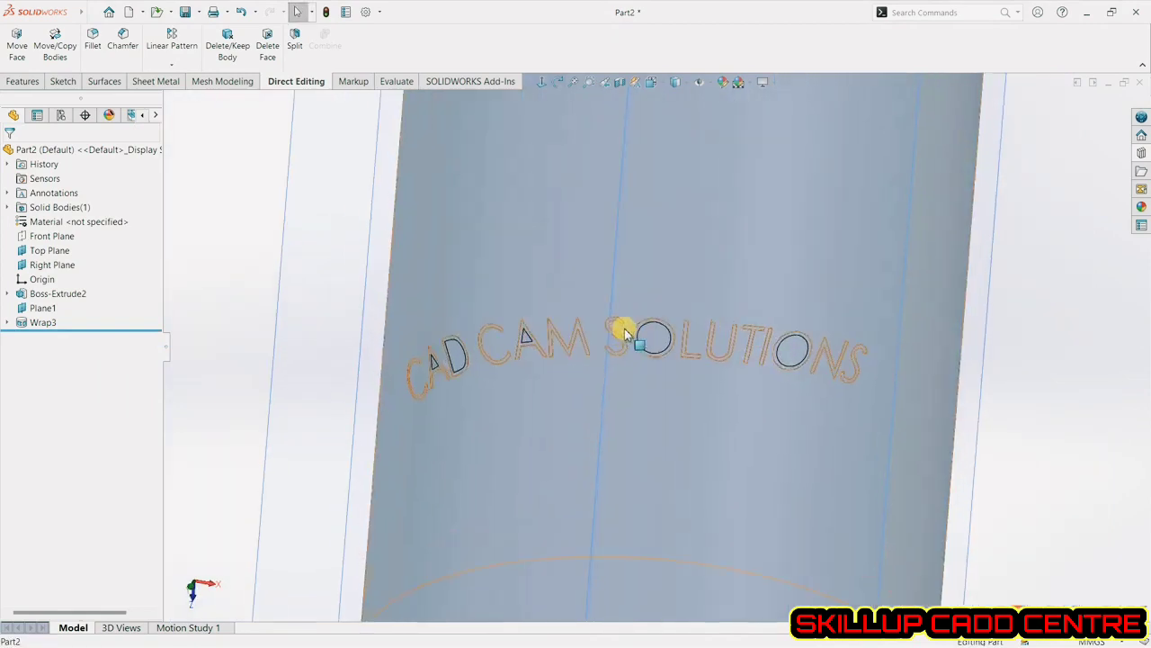
mouse_move(624, 330)
middle_mouse_down()
mouse_move(609, 325)
mouse_move(617, 330)
middle_mouse_up()
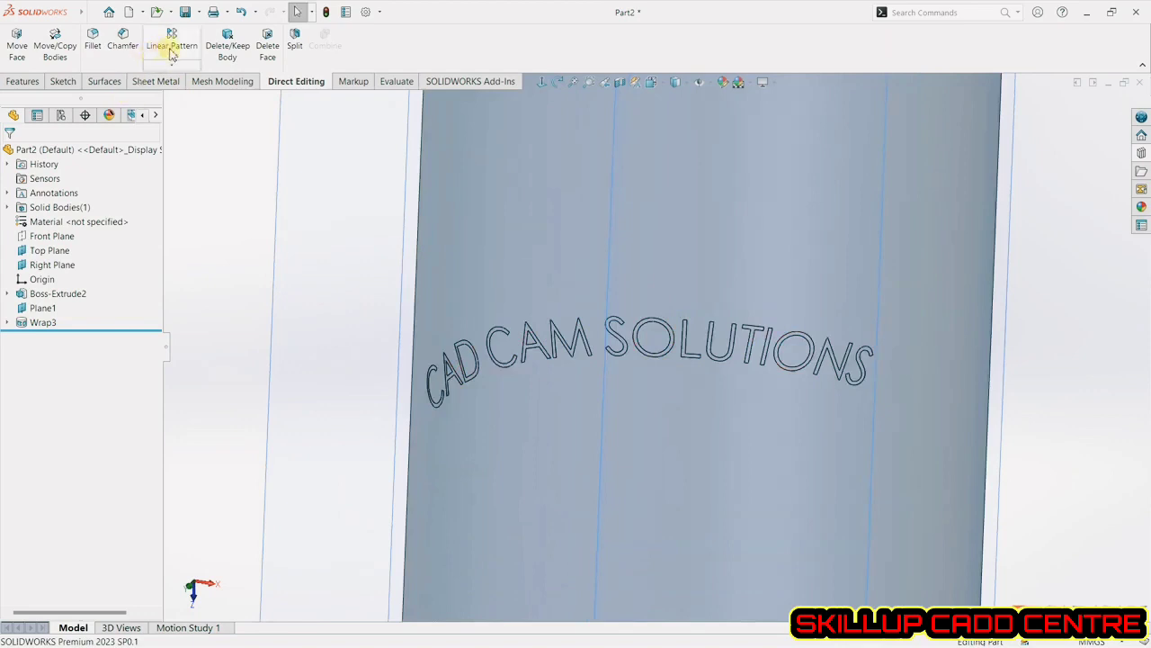
Delete the Wrap3 feature while keeping its text sketch.
right_click(41, 322)
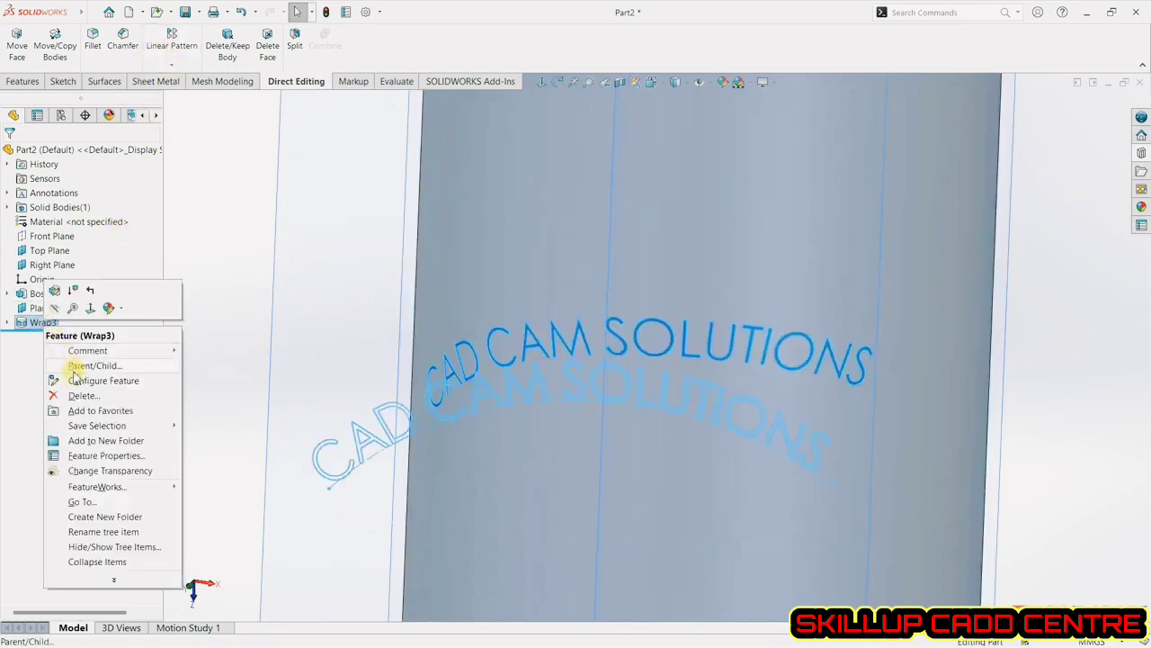
left_click(81, 393)
left_click(645, 254)
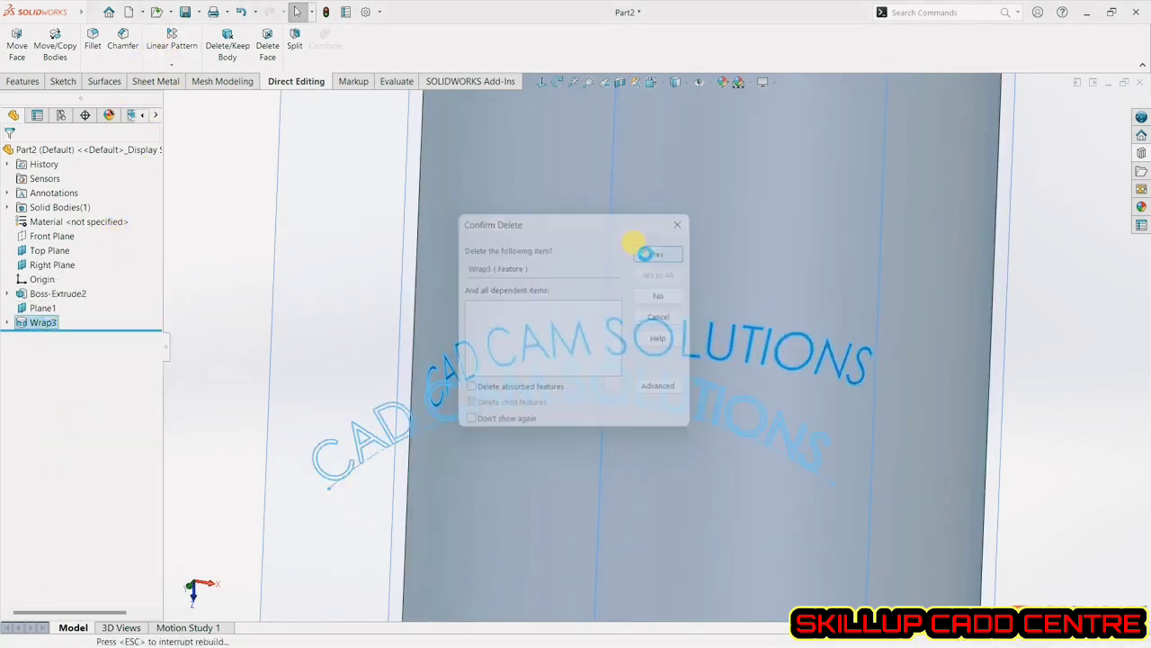
scroll(376, 304, "up", 4)
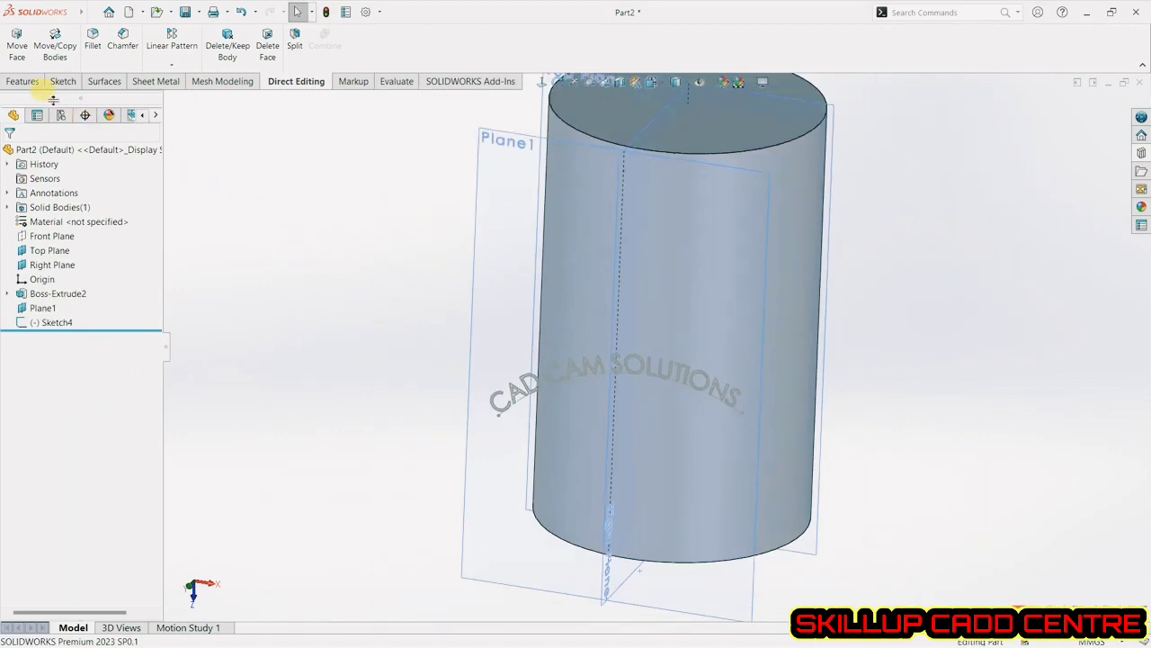
Wrap the text sketch Sketch4 onto the cylinder's curved face as a scribe, using the Spline Surface method.
left_click(32, 83)
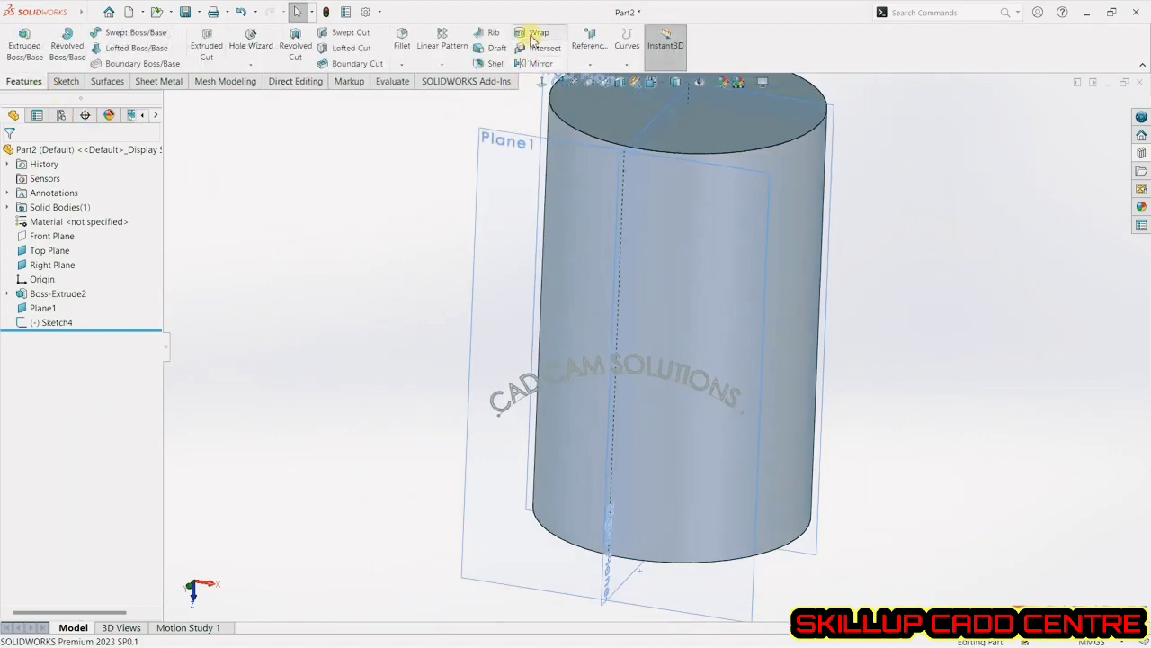
left_click(534, 36)
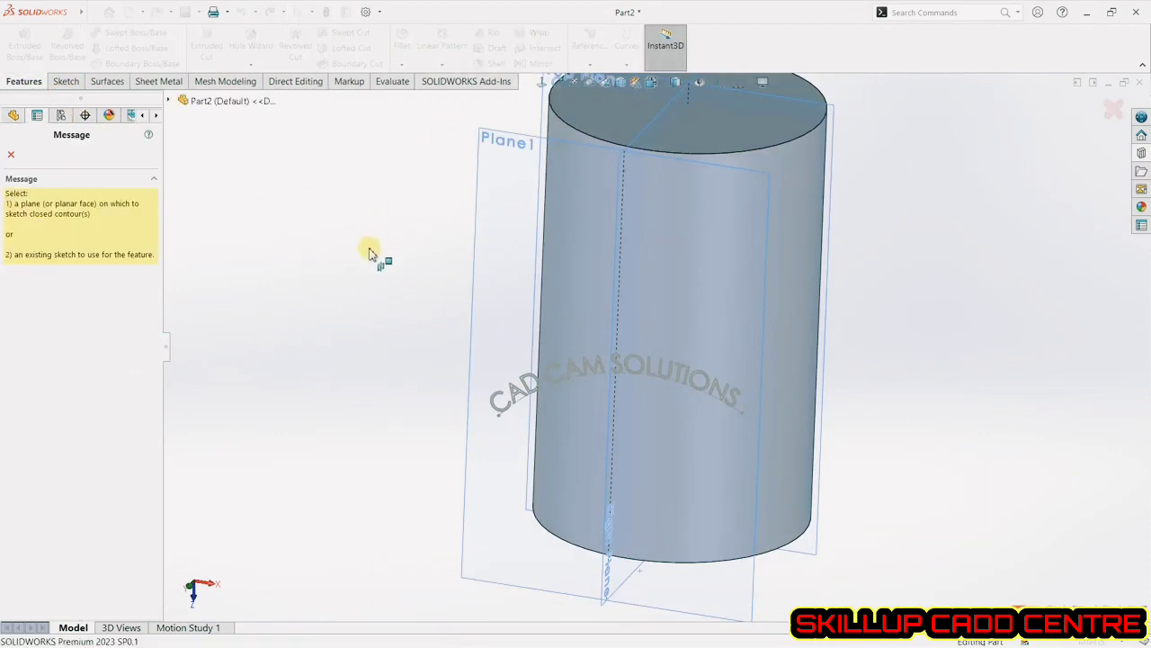
left_click(13, 157)
left_click(54, 322)
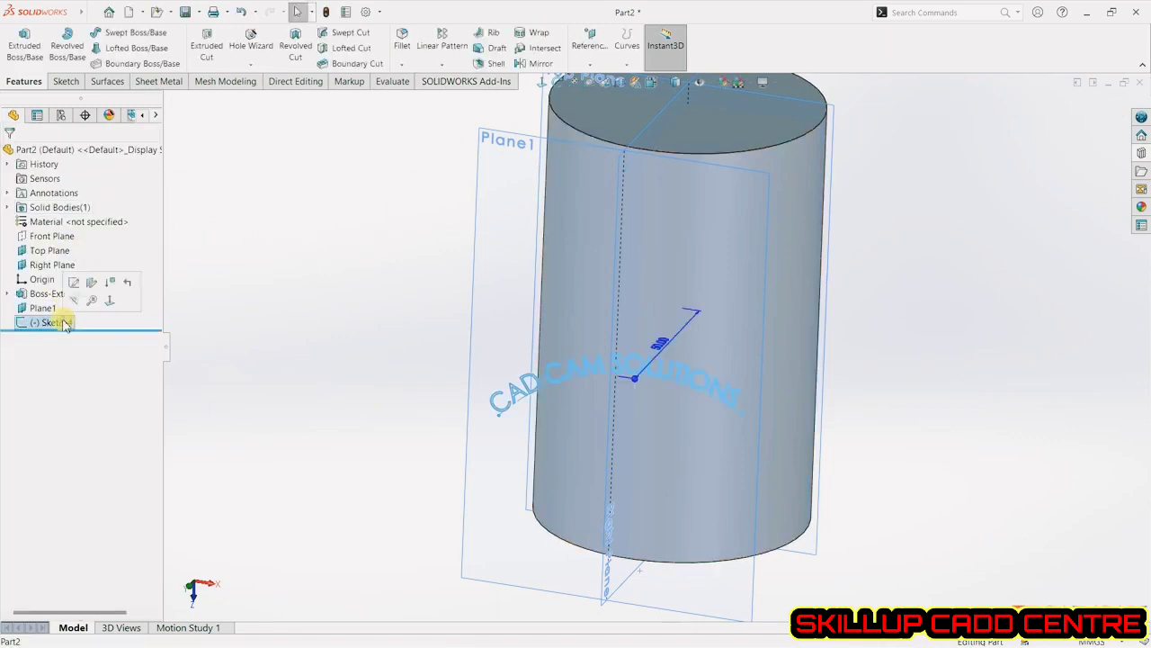
left_click(534, 34)
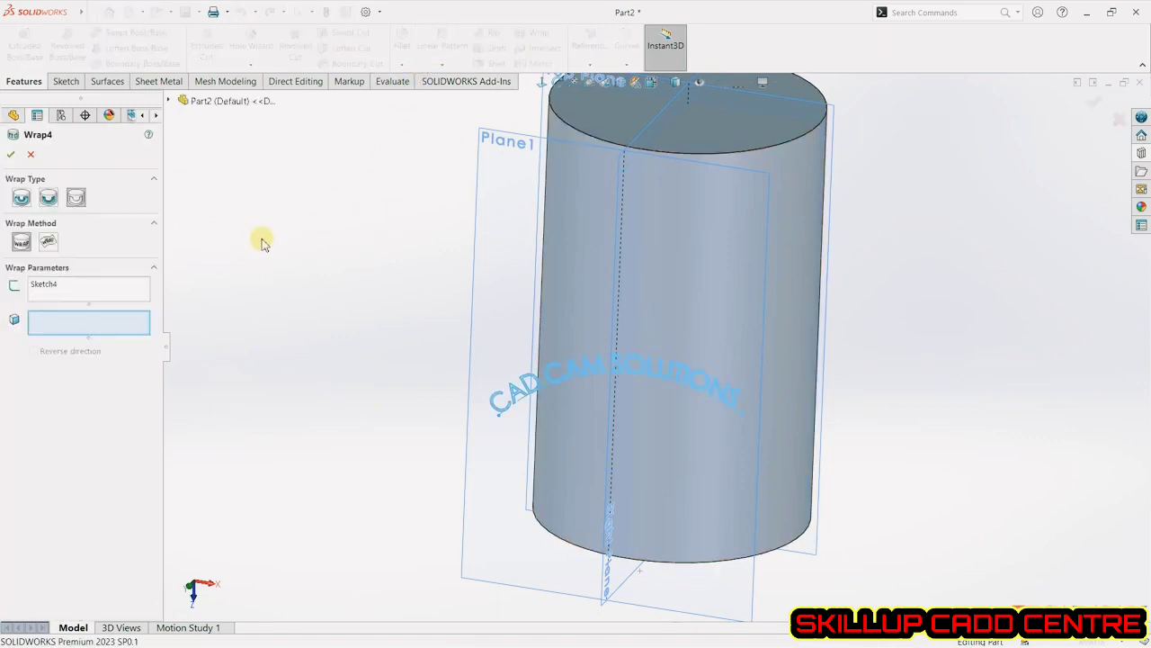
left_click(50, 244)
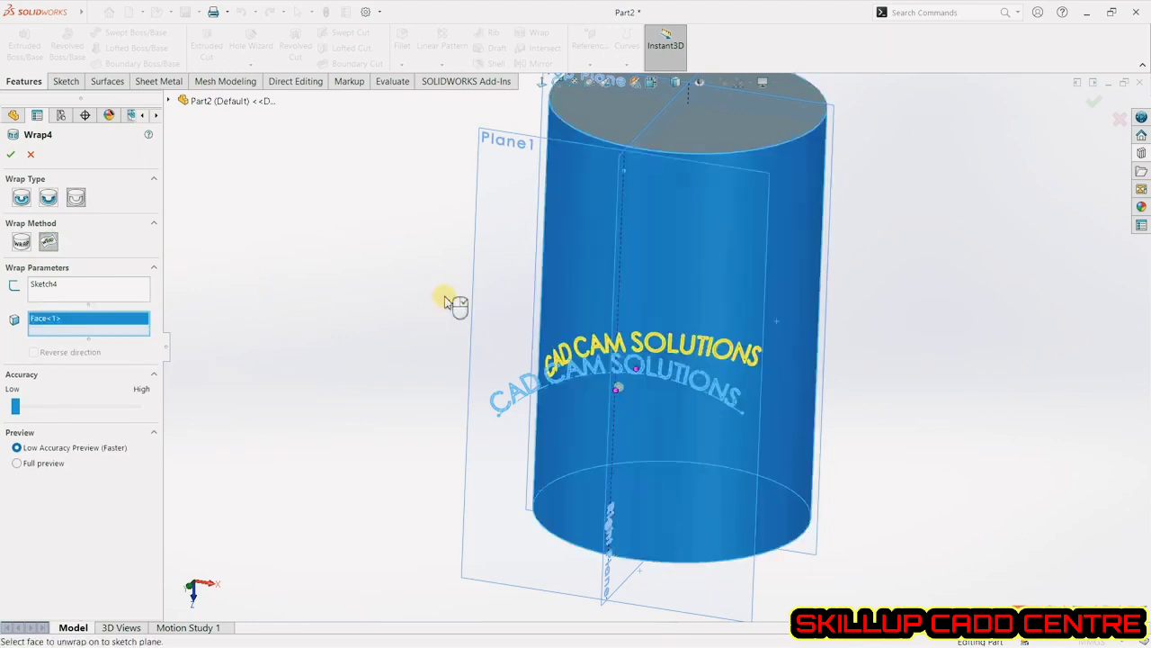
middle_click_drag(451, 314, 476, 254)
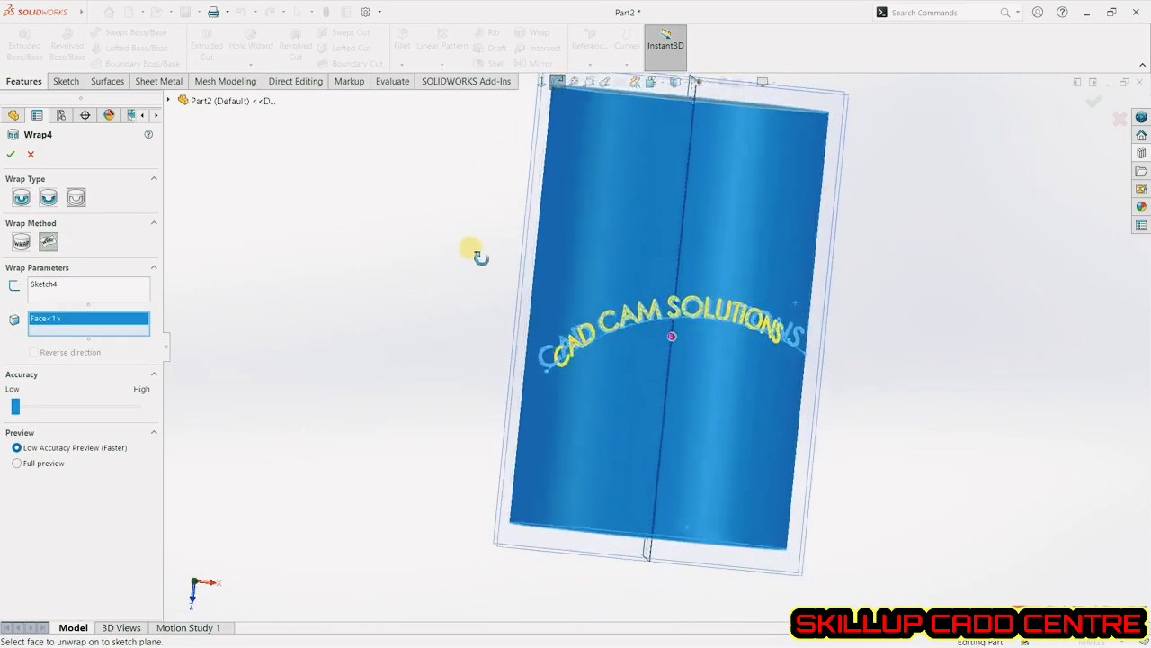
scroll(576, 346, "up", 2)
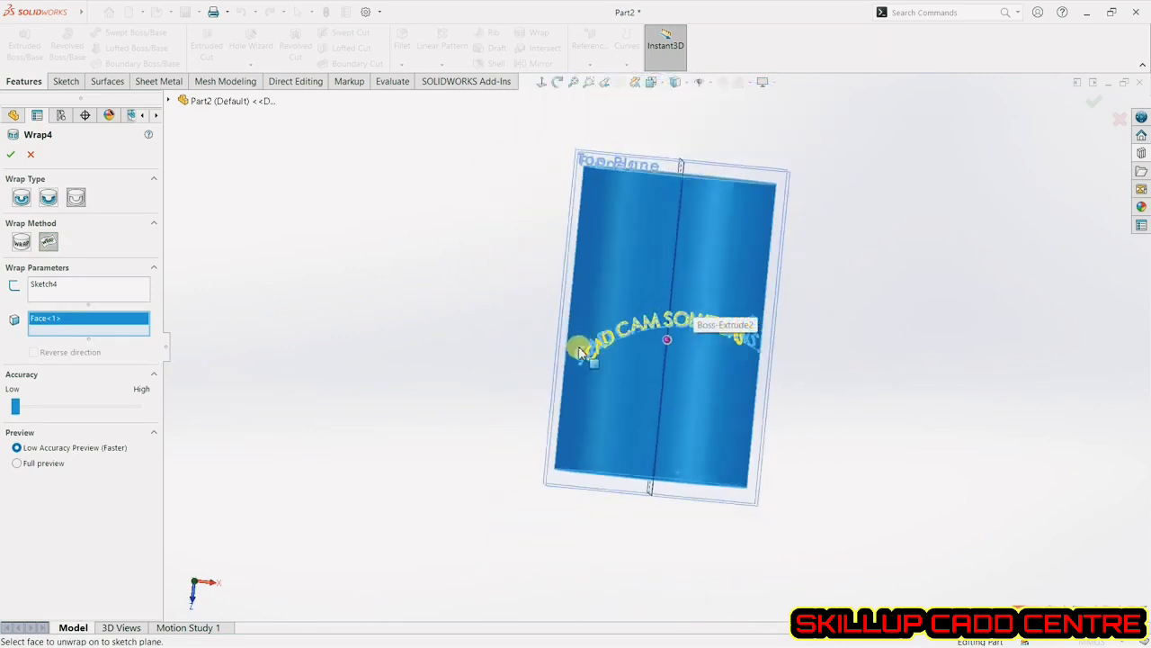
scroll(598, 355, "down", 4)
scroll(607, 357, "down", 2)
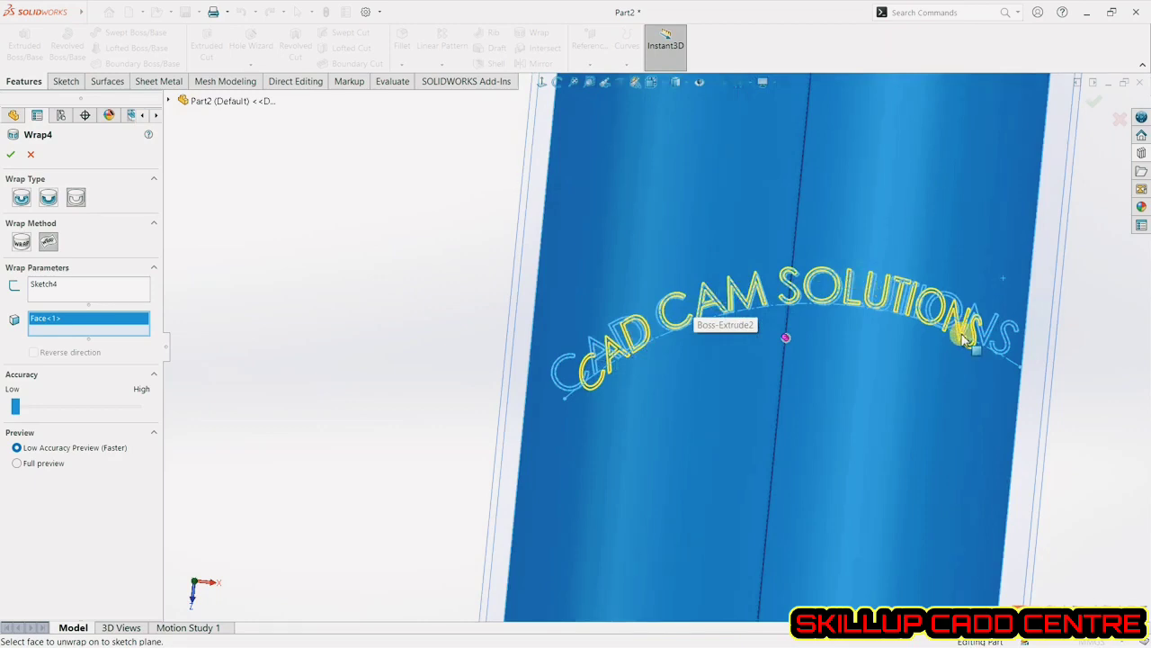
middle_click_drag(964, 337, 905, 405)
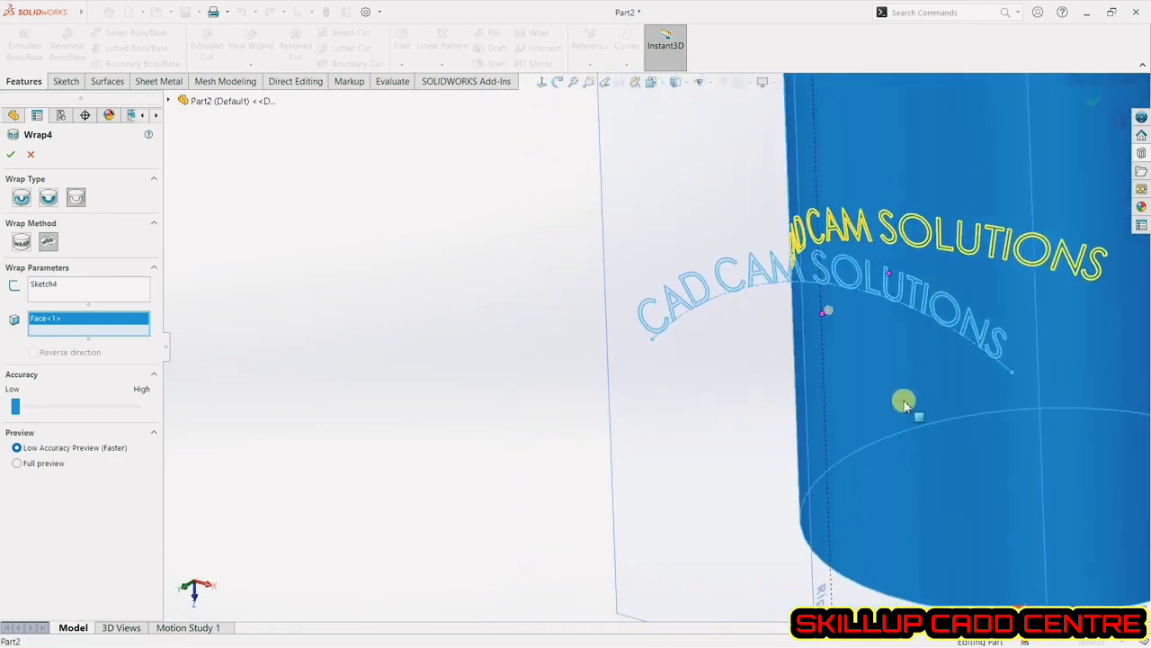
scroll(776, 378, "up", 3)
mouse_move(774, 380)
middle_mouse_down()
mouse_move(761, 383)
mouse_move(779, 384)
middle_mouse_up()
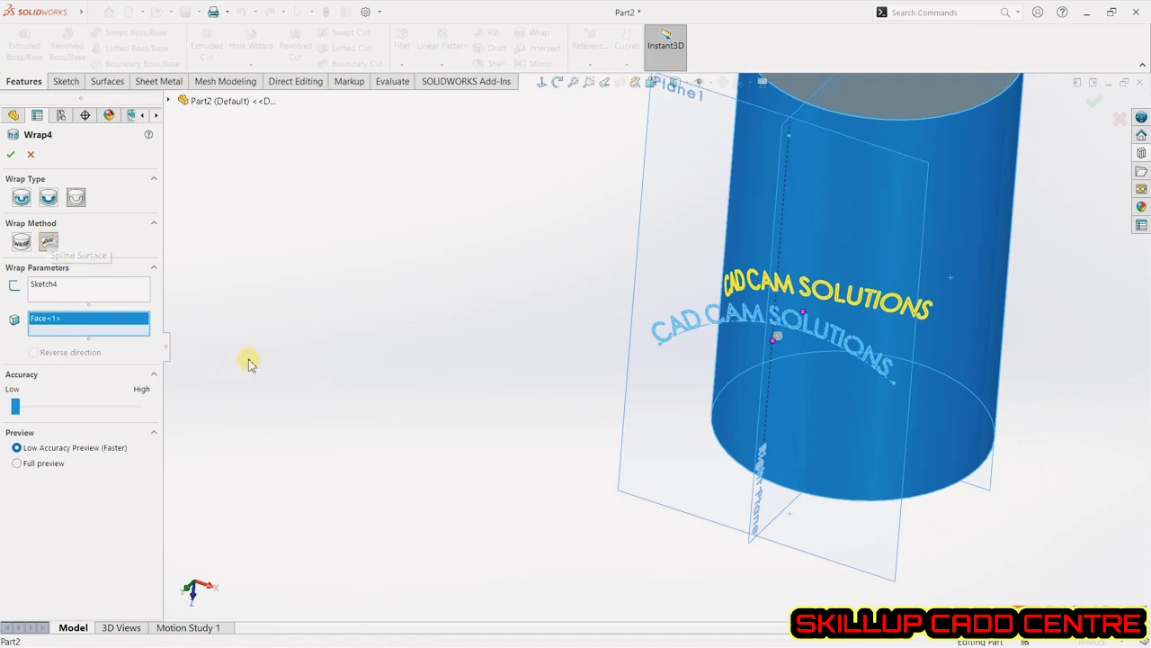
left_click(18, 155)
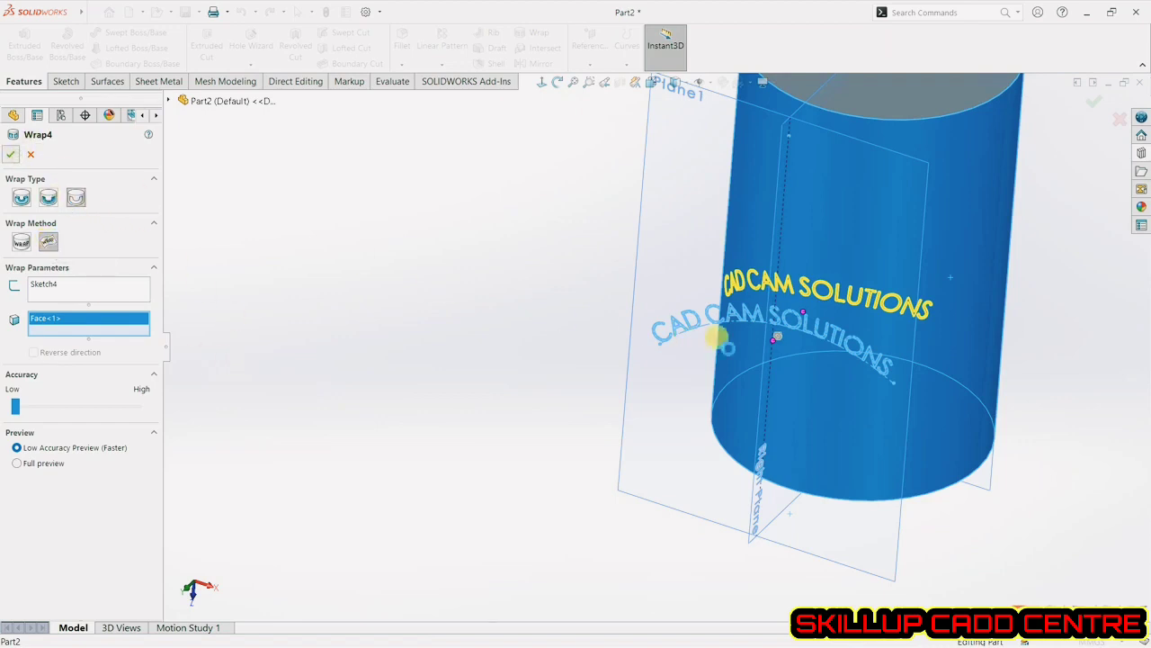
Inspect the scribed text on the cylinder, and delete the Wrap4 feature while keeping its sketch.
scroll(1032, 294, "down", 4)
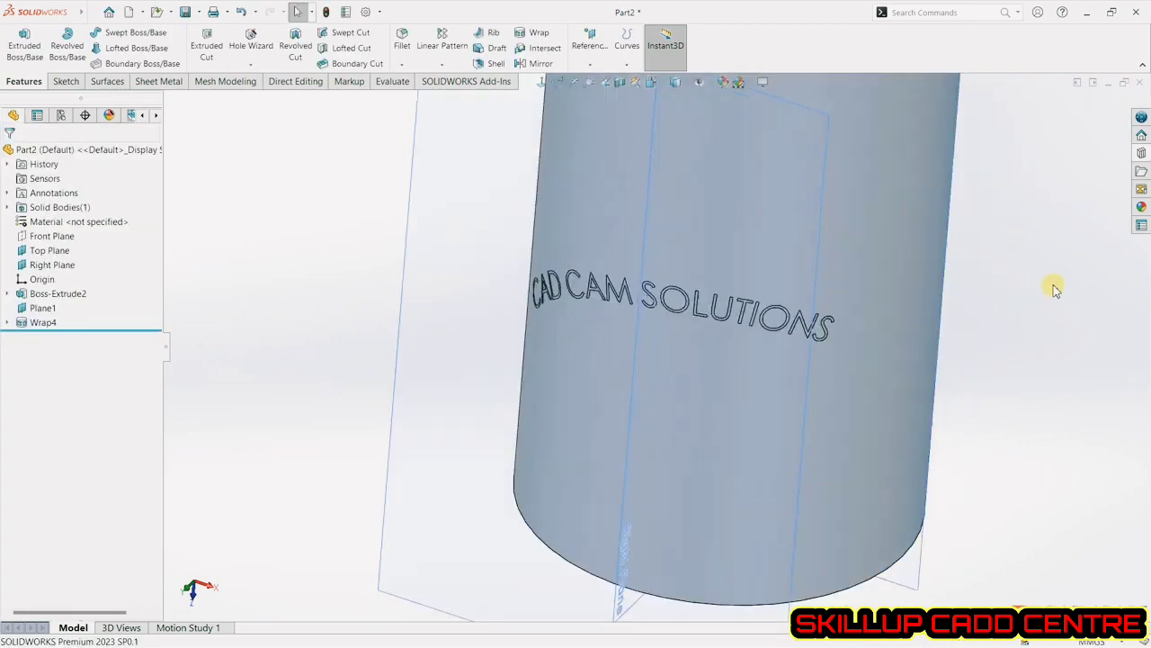
scroll(659, 373, "up", 1)
scroll(661, 368, "up", 2)
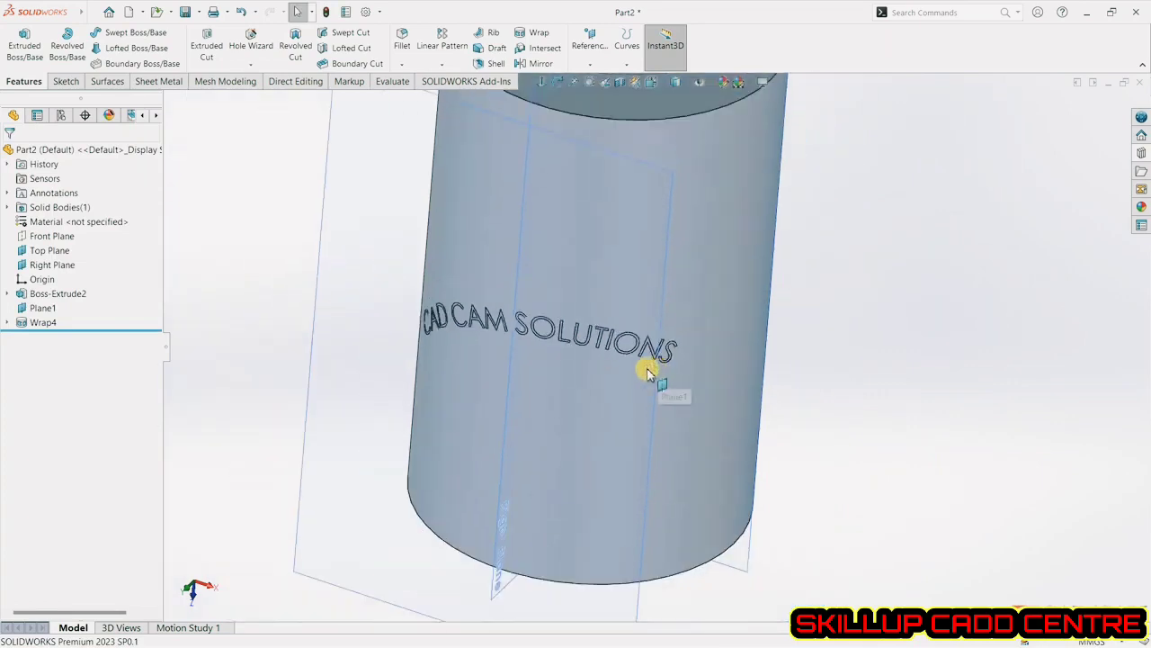
middle_click_drag(663, 367, 588, 332)
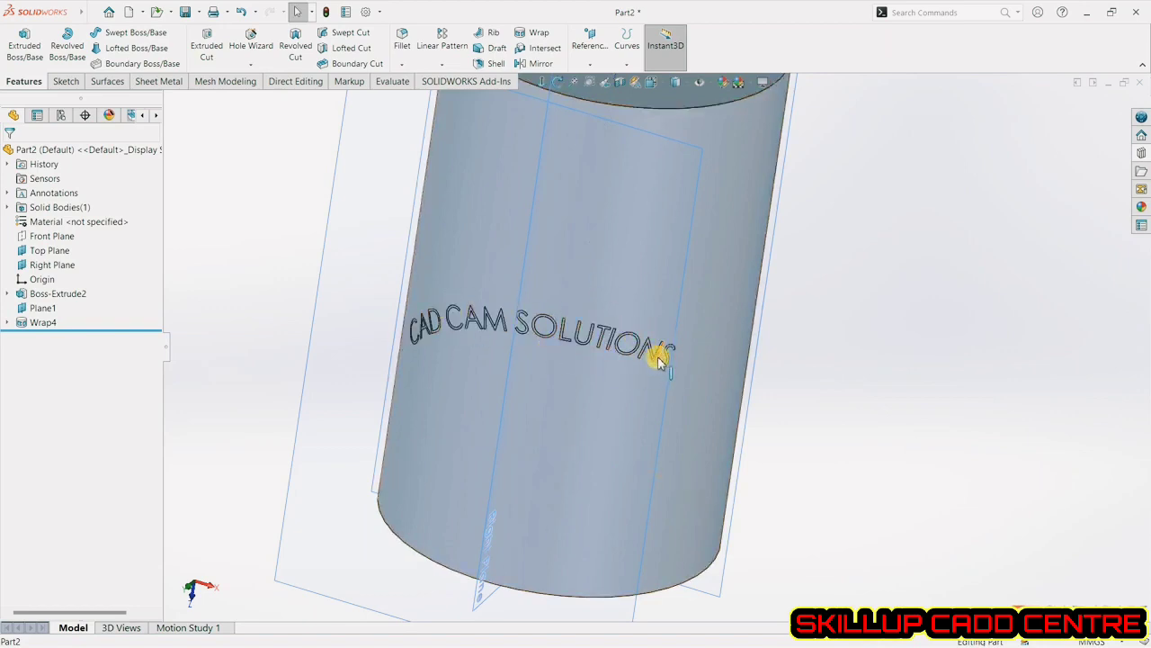
scroll(660, 357, "up", 3)
scroll(656, 351, "up", 1)
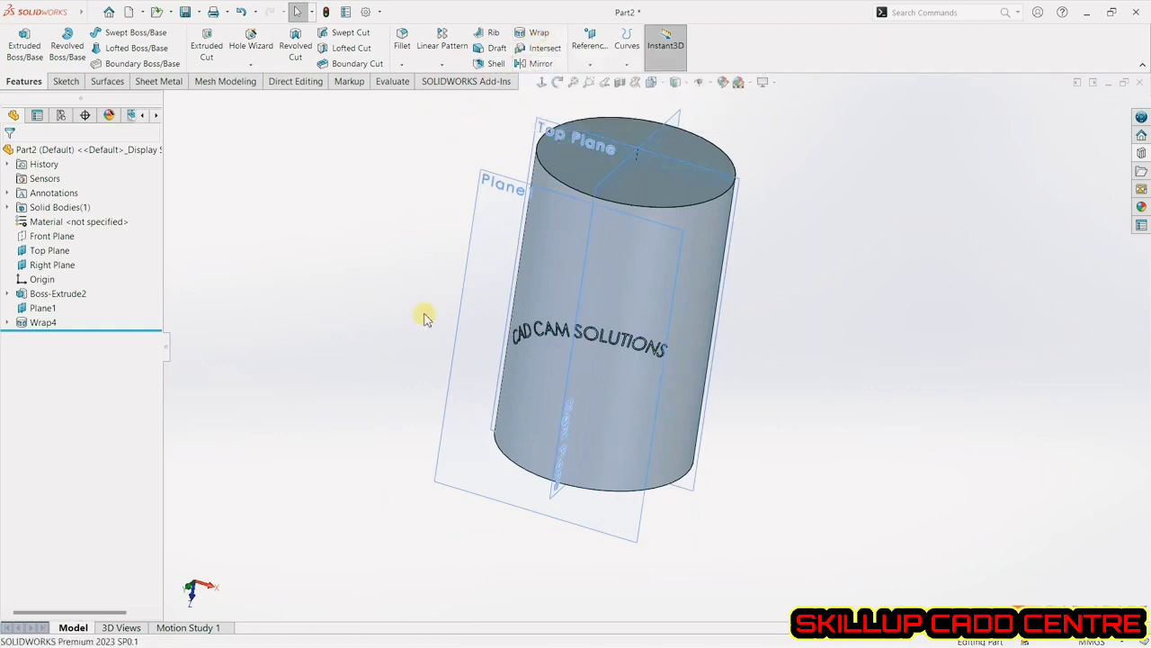
left_click(43, 323)
right_click(45, 324)
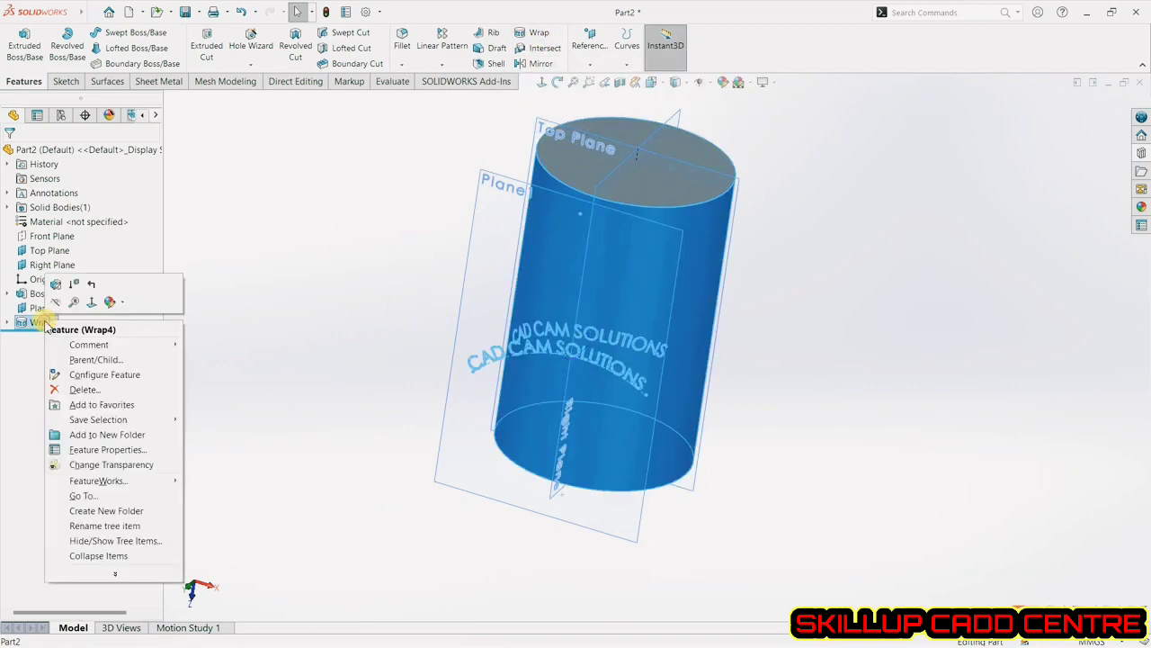
left_click(102, 390)
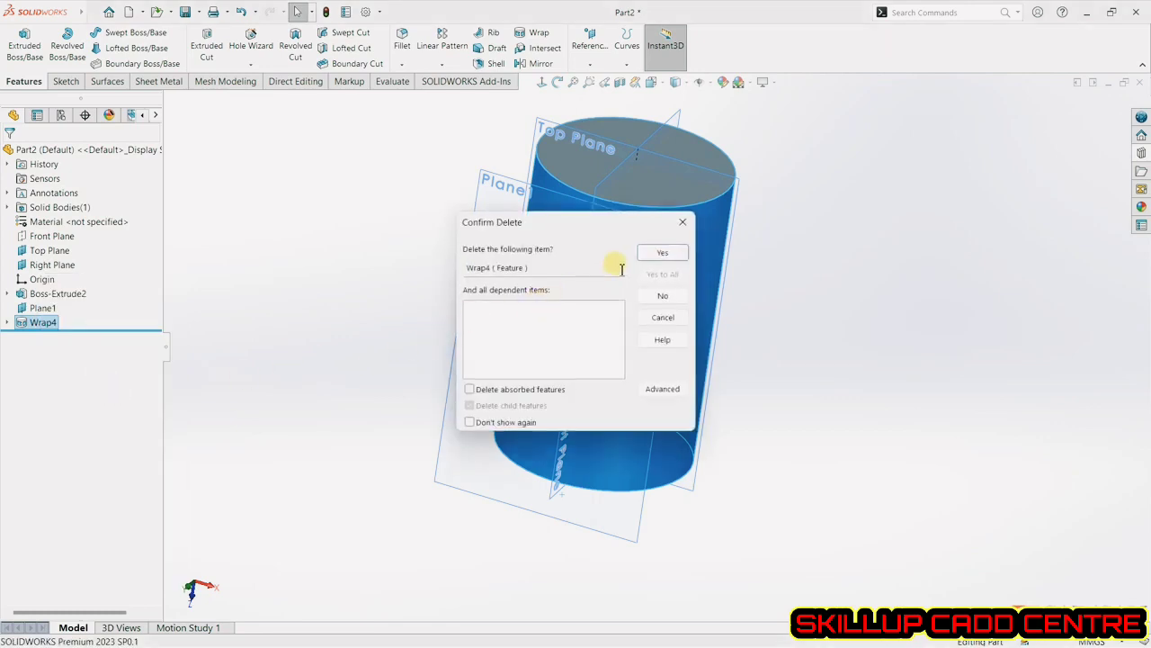
left_click(649, 259)
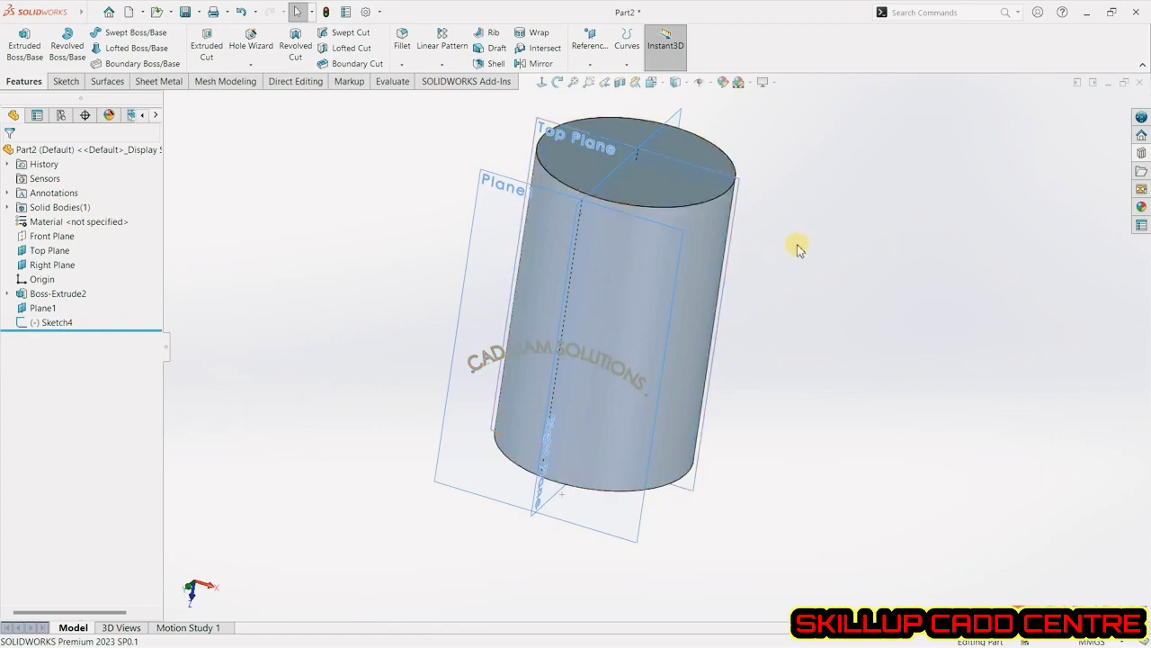
Delete the text sketch Sketch4 from the part.
left_click(56, 322)
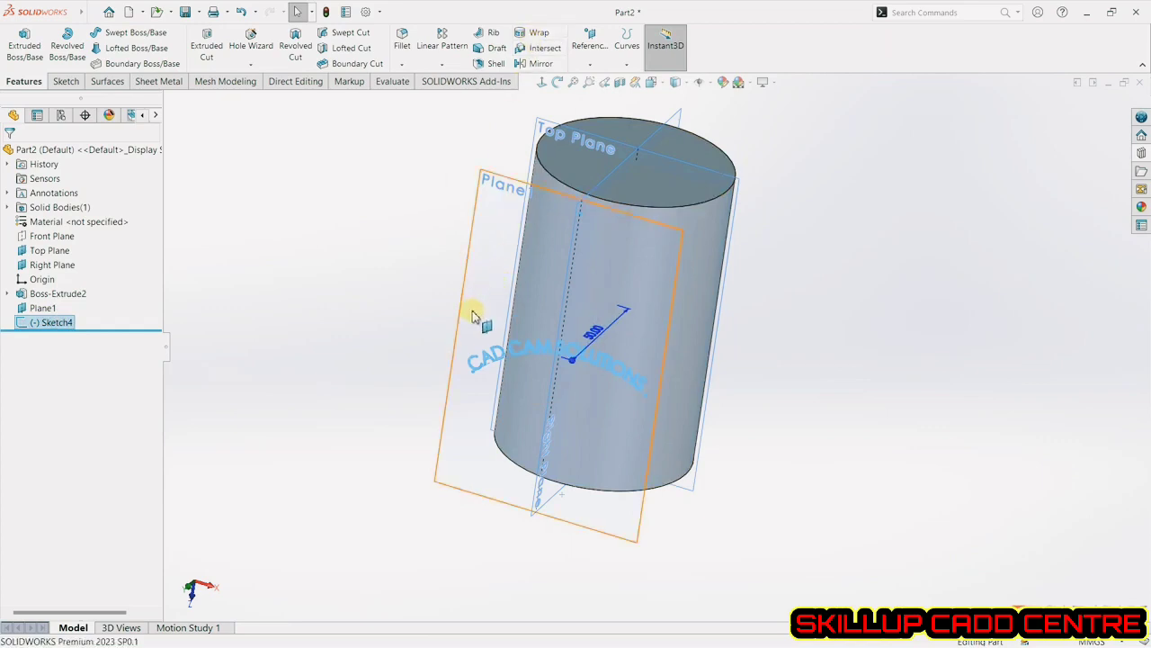
right_click(71, 325)
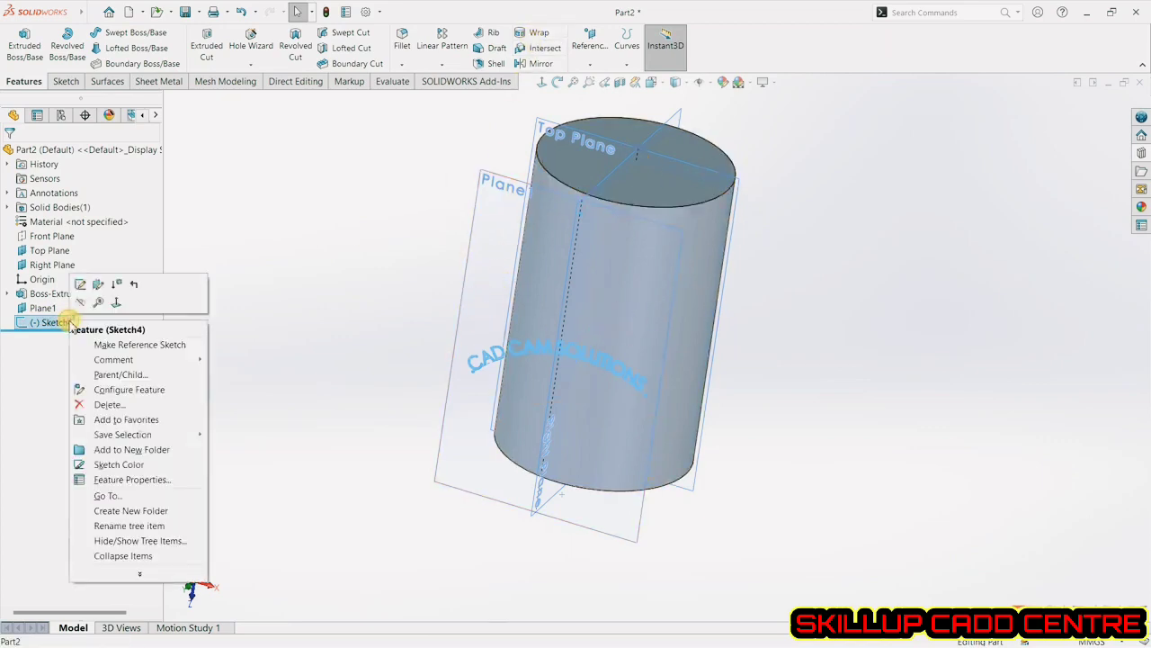
left_click(118, 406)
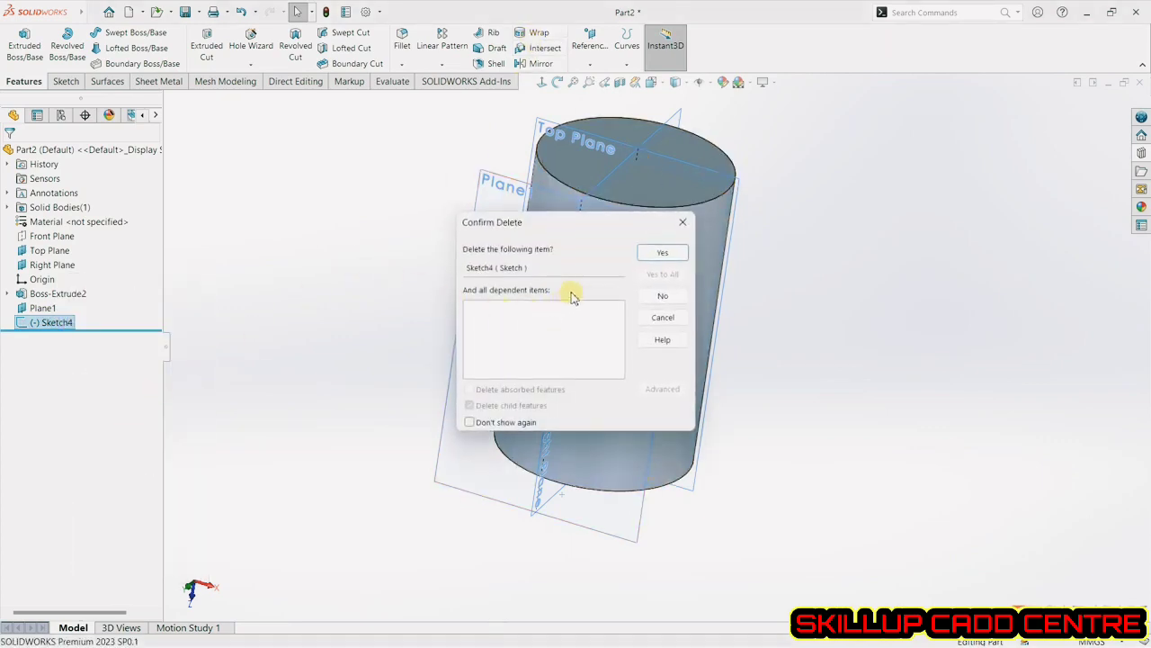
left_click(649, 255)
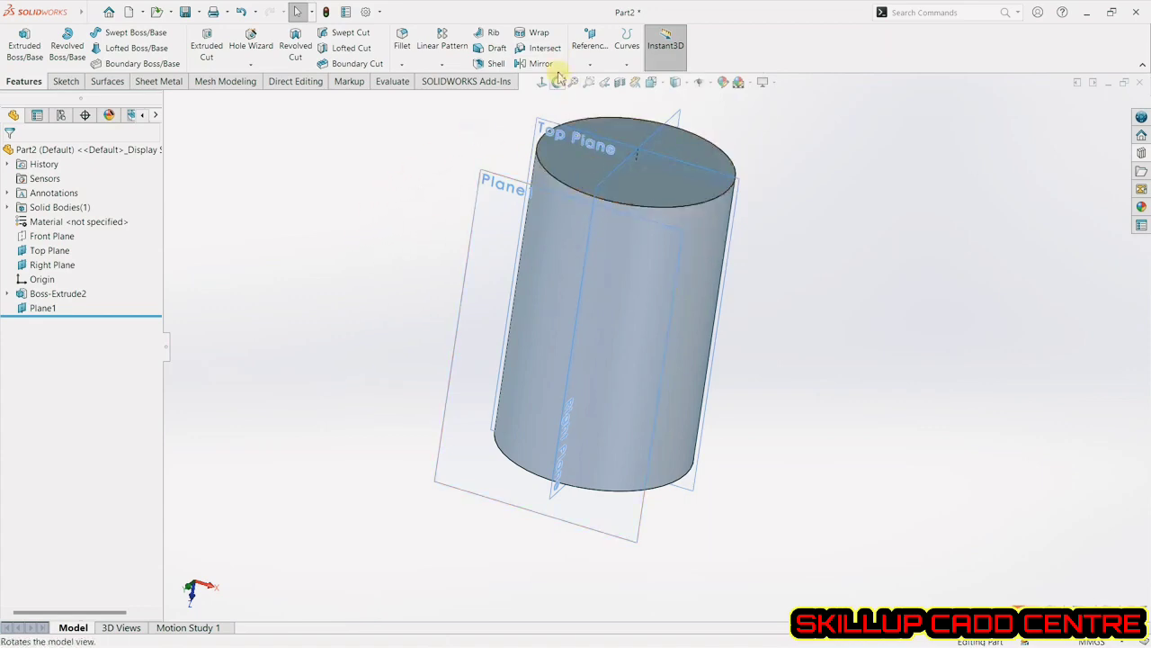
Set up an Intersect between the cylinder and the Right Plane and generate its regions with Create both.
left_click(542, 48)
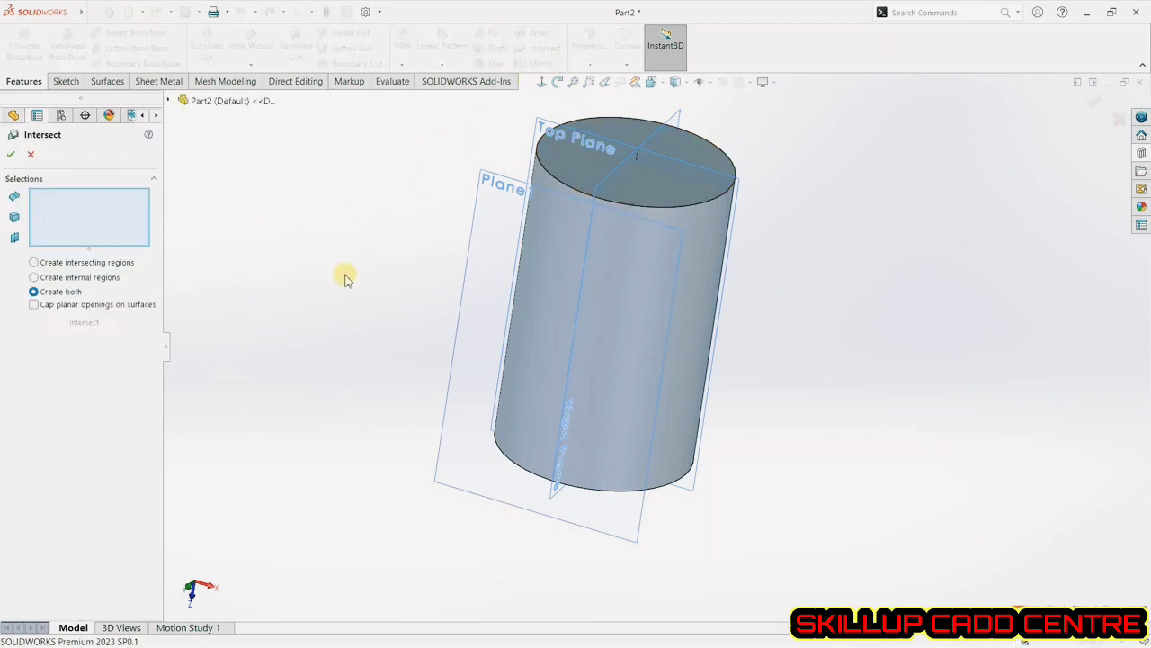
left_click(658, 133)
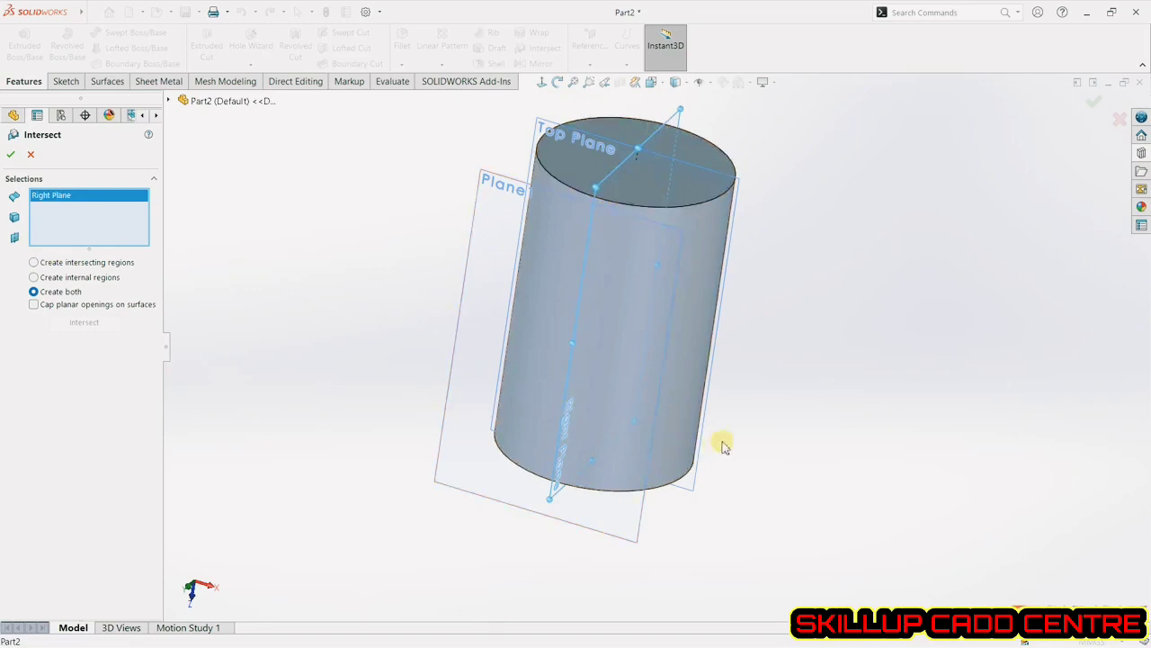
left_click(698, 322)
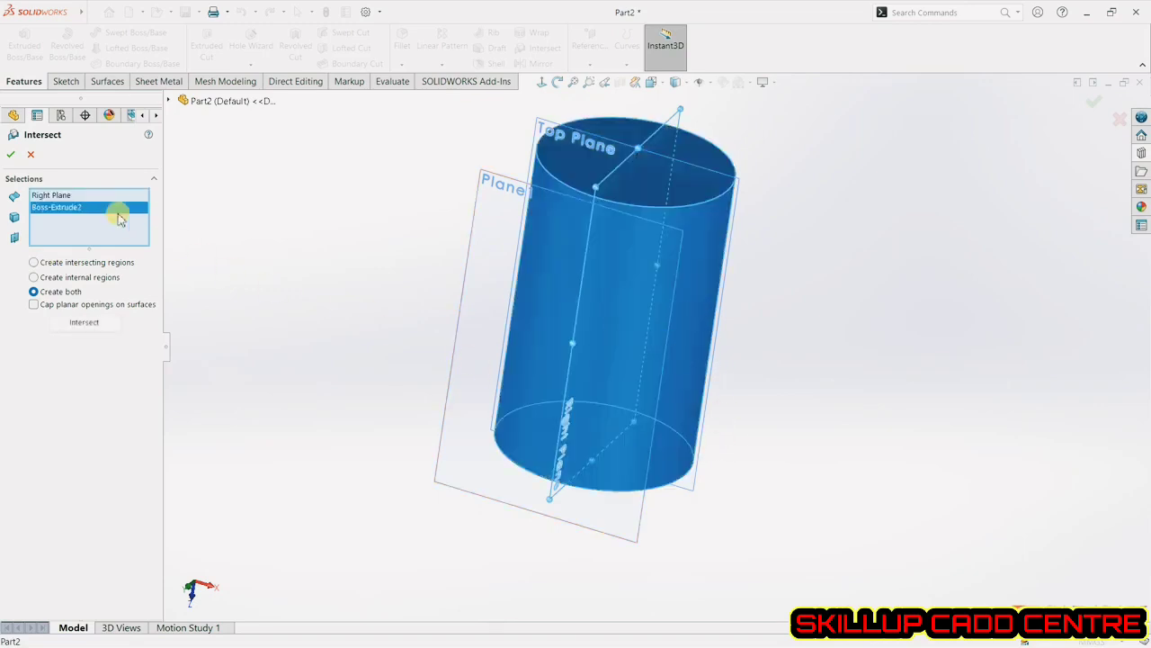
left_click(11, 154)
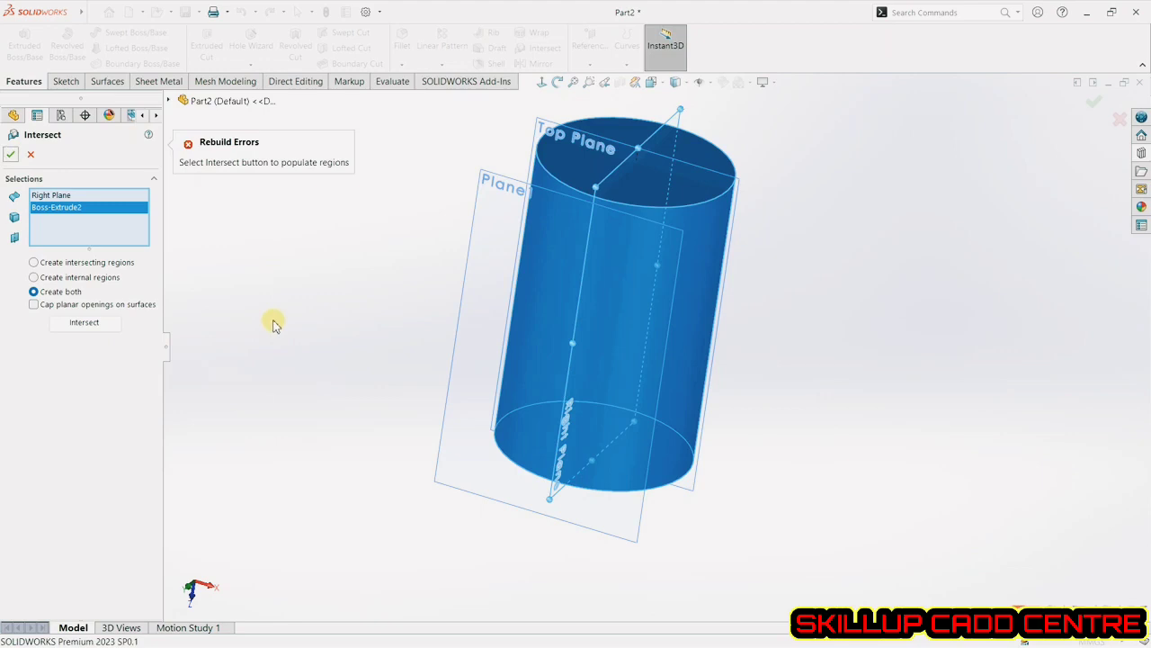
left_click(85, 322)
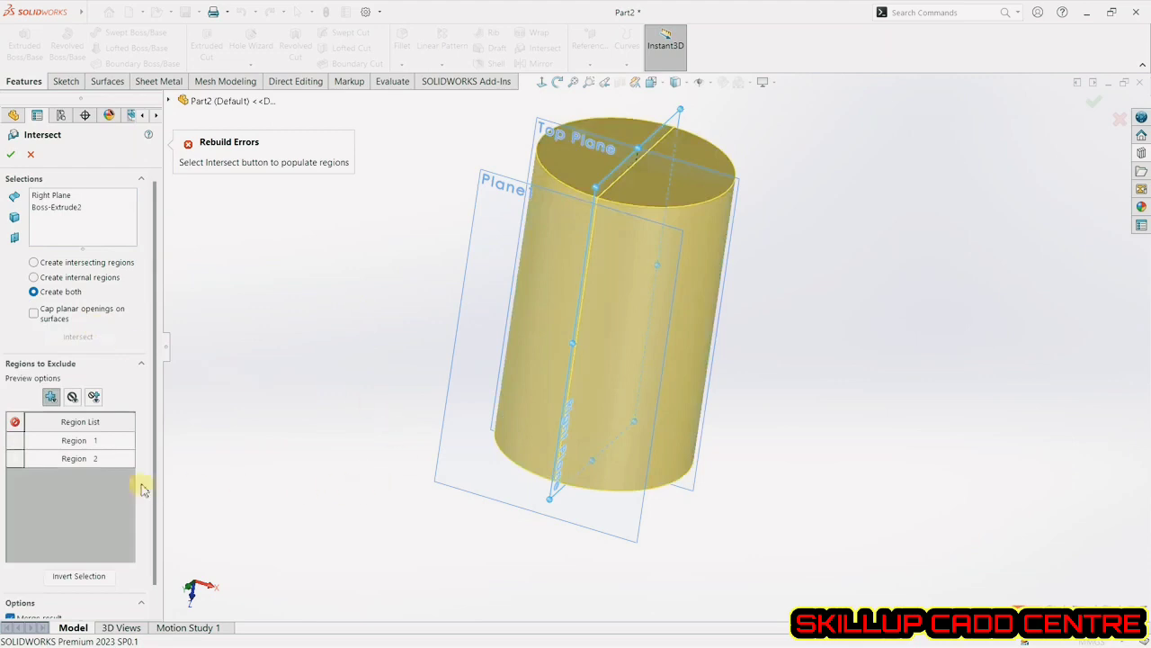
Try to complete the Right Plane Intersect with both Region 1 and Region 2 excluded.
left_click(20, 440)
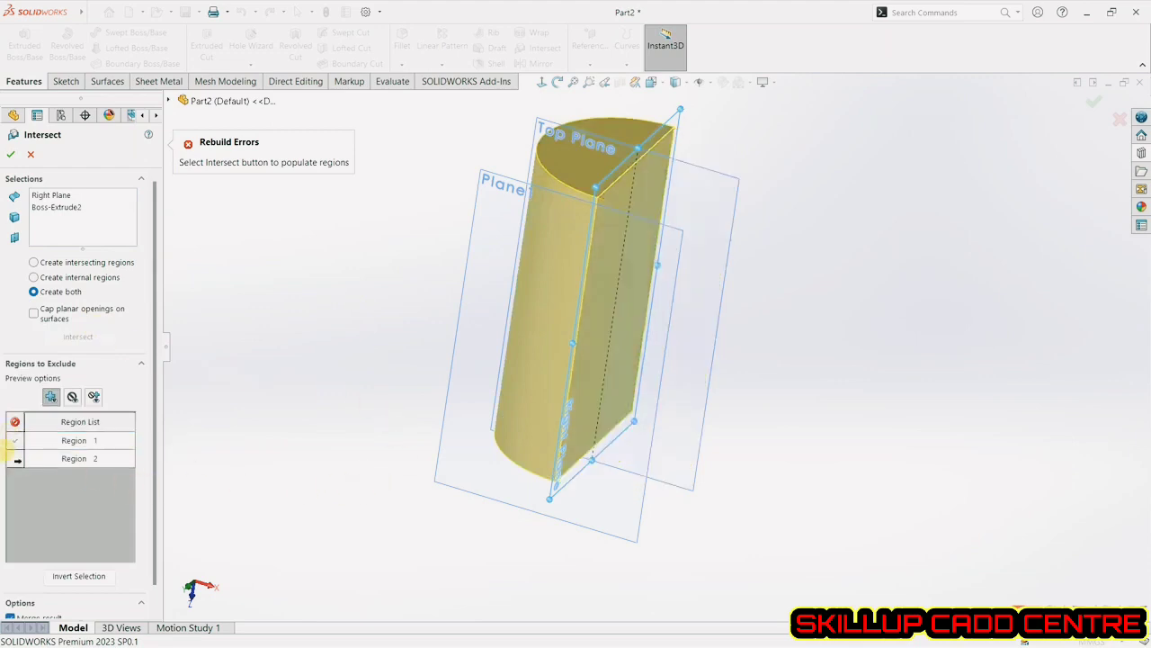
left_click(15, 459)
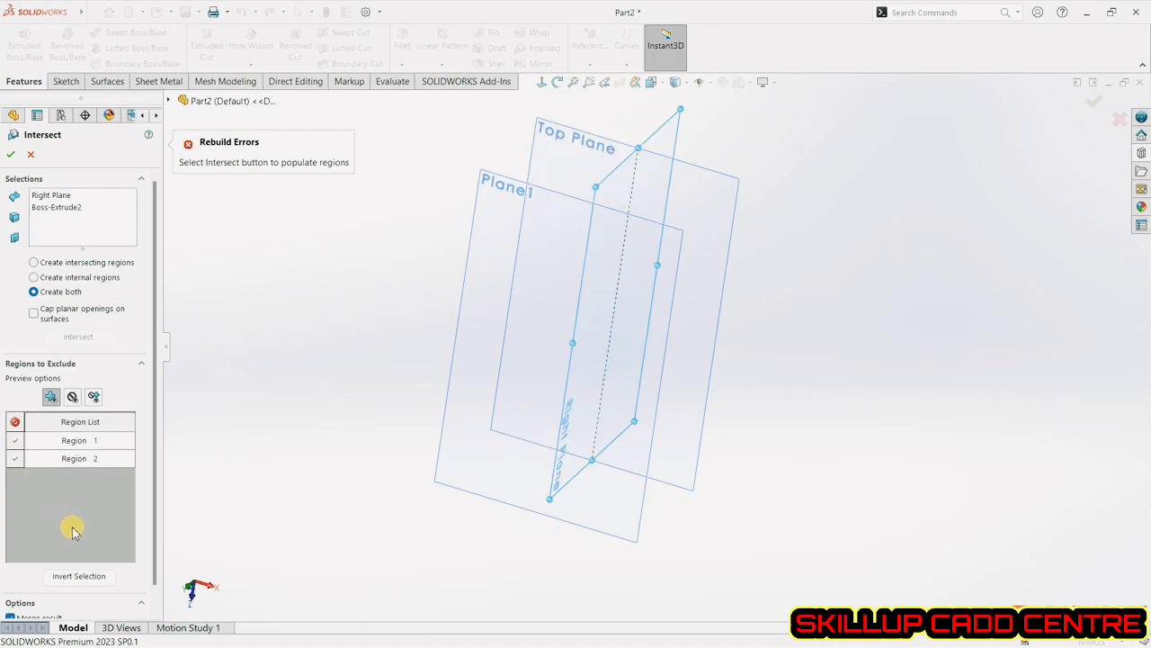
left_click(12, 155)
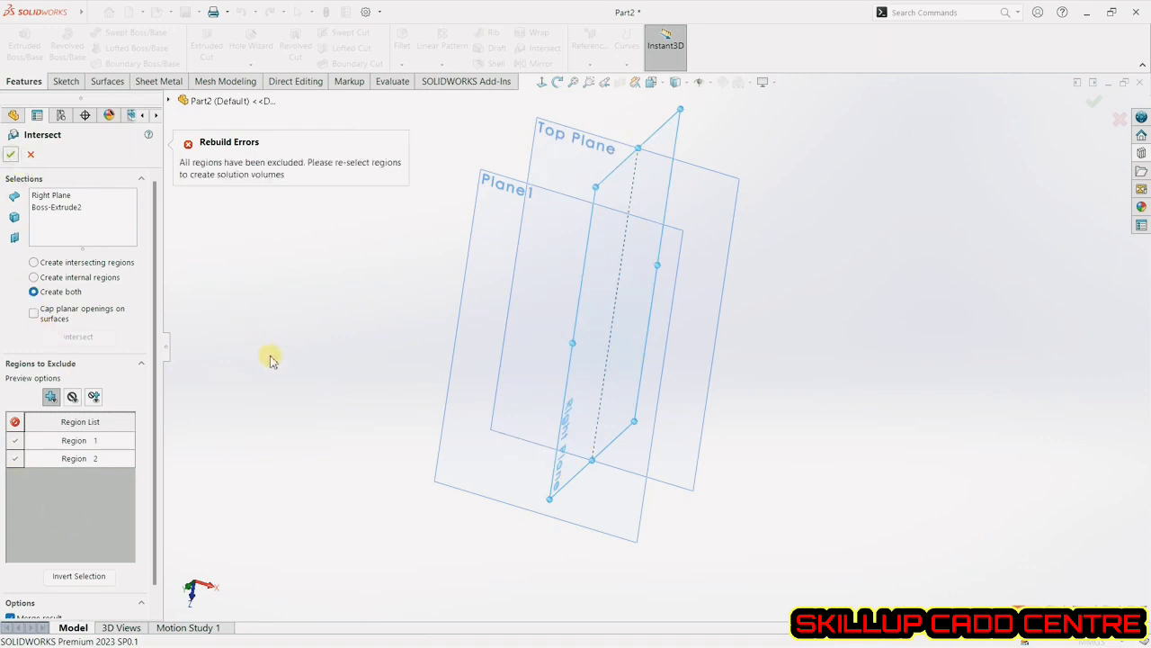
scroll(138, 411, "down", 1)
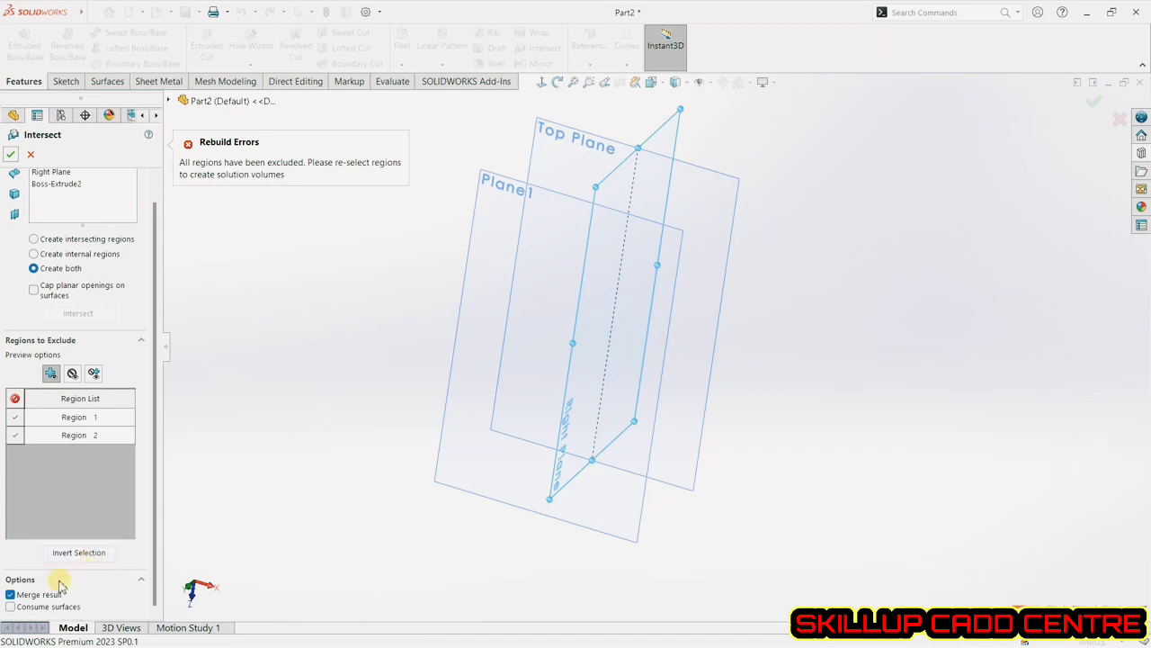
left_click(36, 596)
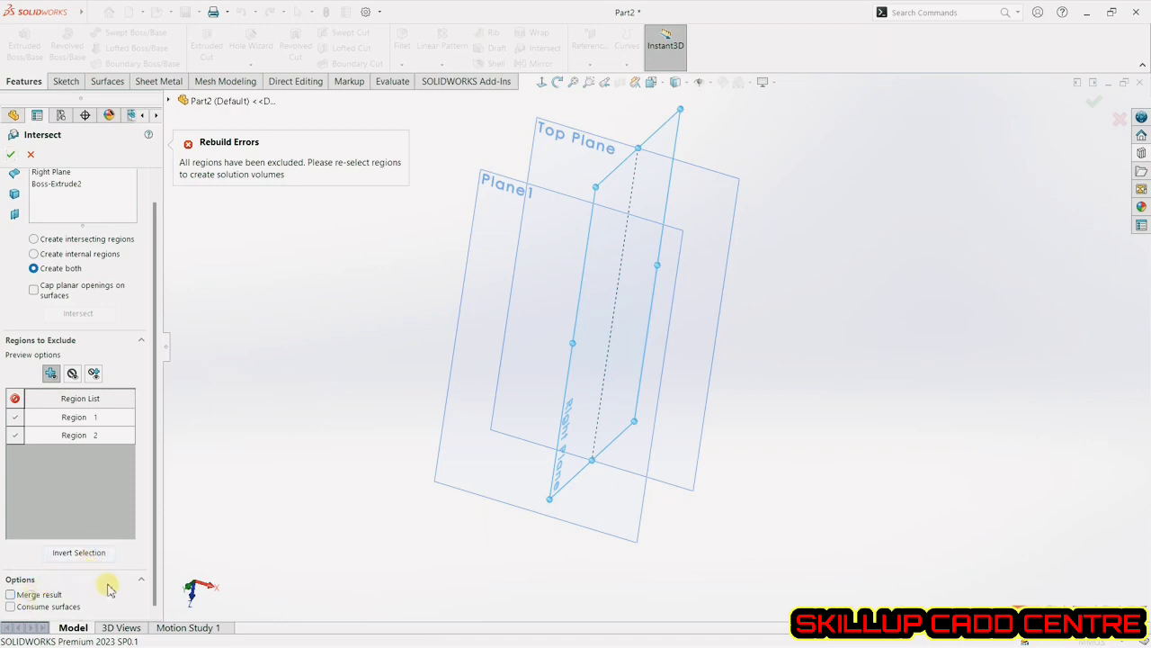
left_click(13, 156)
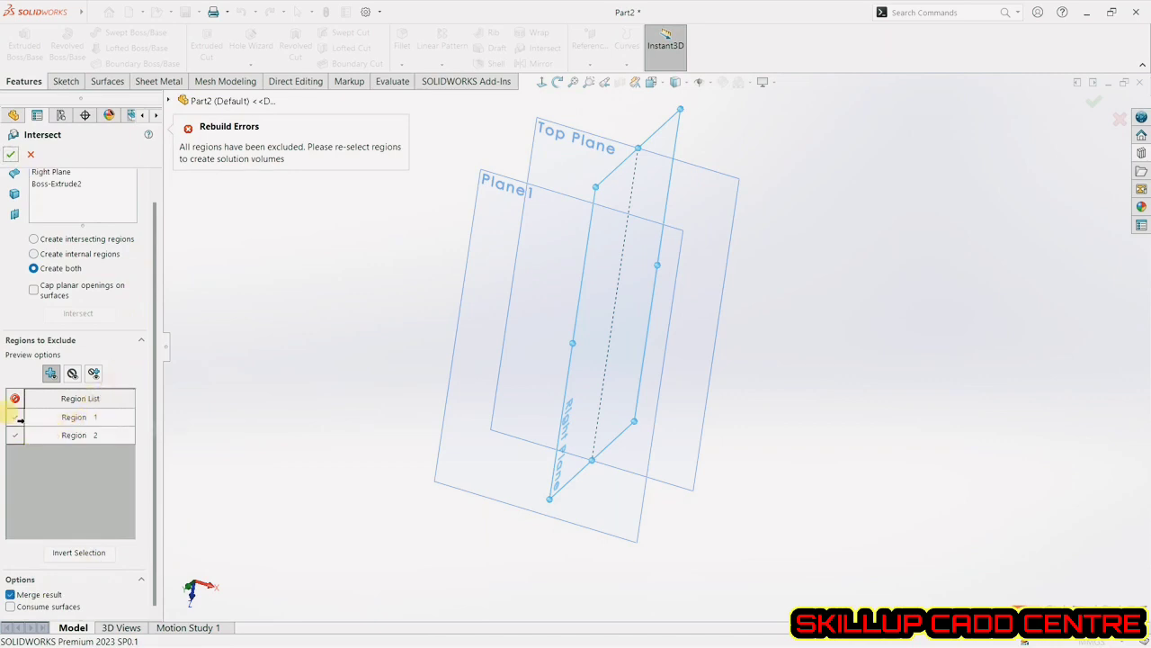
Complete the Right Plane Intersect with only Region 2 excluded, and undo it after viewing the half cylinder.
left_click(17, 418)
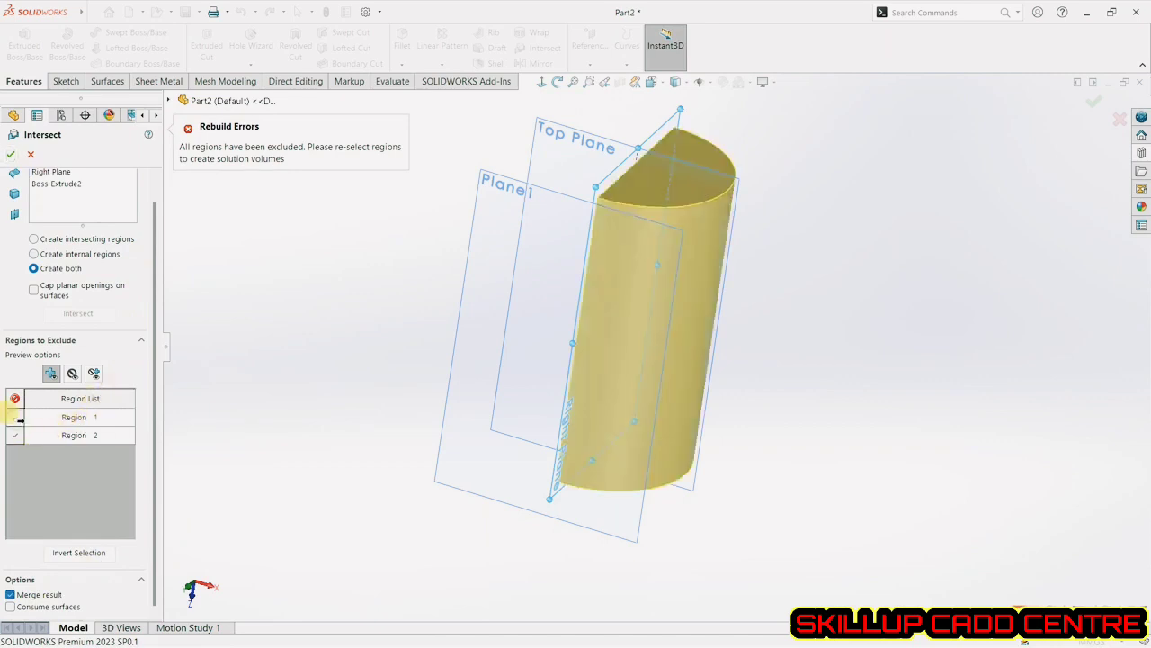
left_click(13, 158)
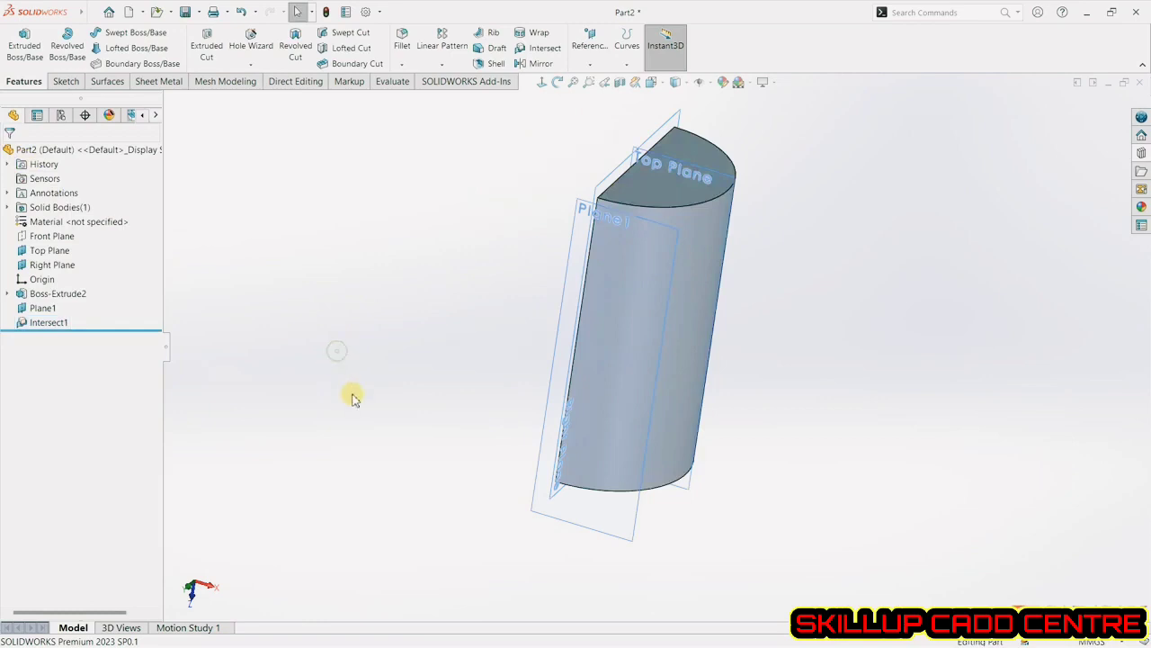
mouse_move(353, 398)
middle_mouse_down()
mouse_move(432, 345)
mouse_move(437, 411)
mouse_move(380, 383)
mouse_move(319, 427)
mouse_move(342, 401)
middle_mouse_up()
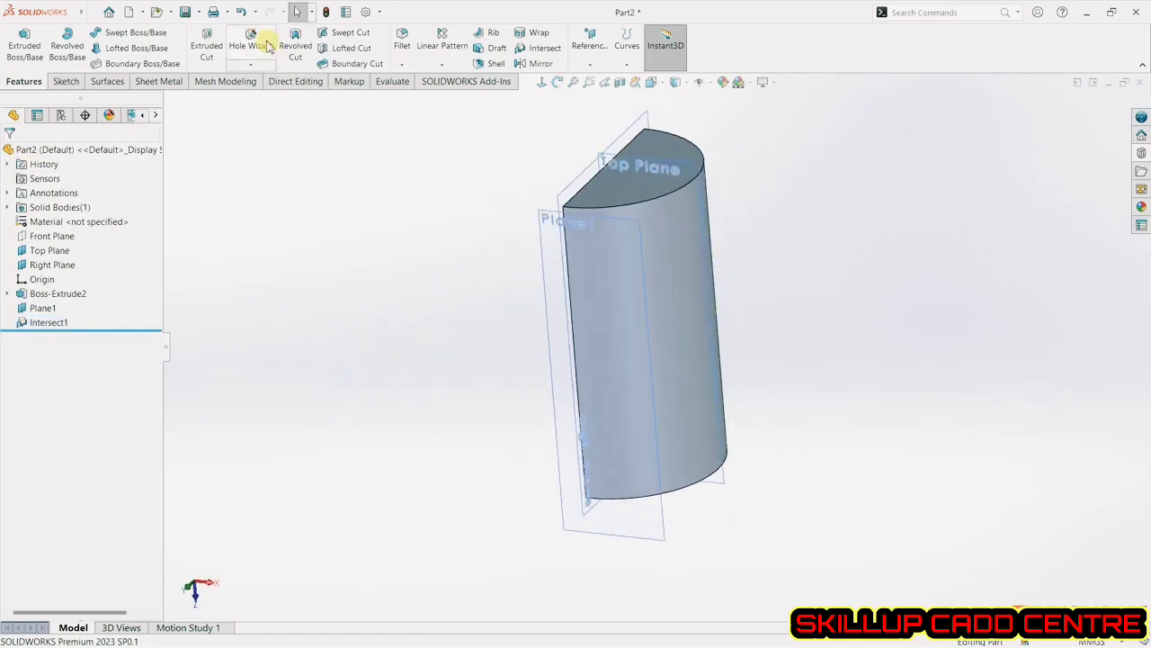
left_click(241, 12)
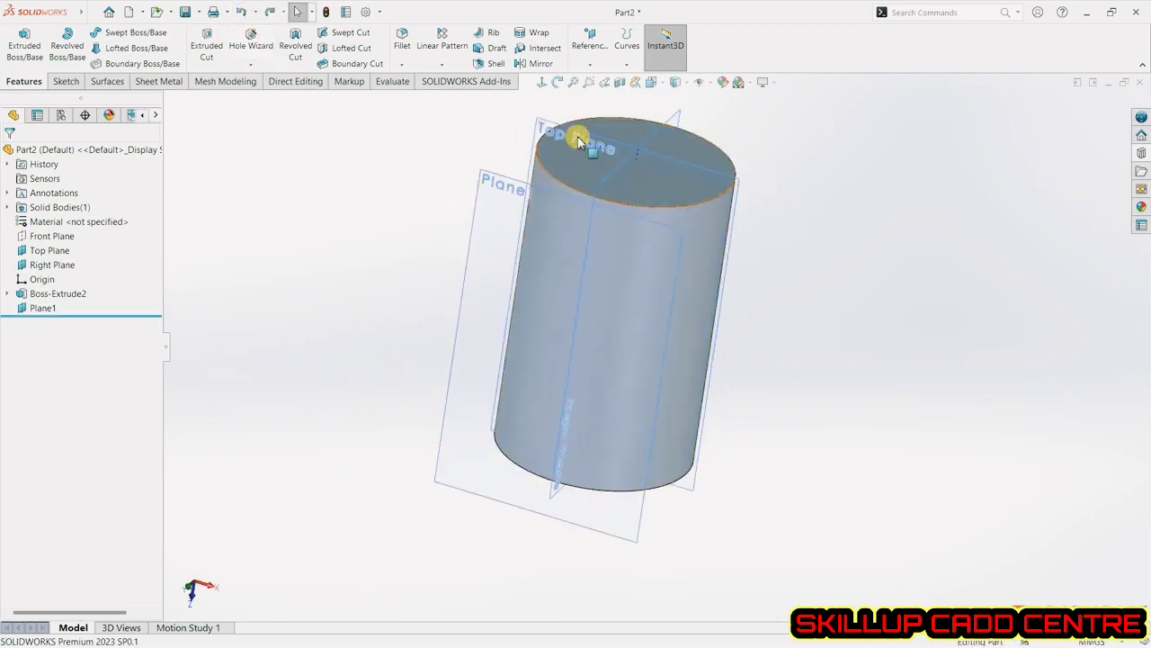
Set up an Intersect between the cylinder and the Top Plane and generate its regions with Create both.
scroll(638, 118, "down", 2)
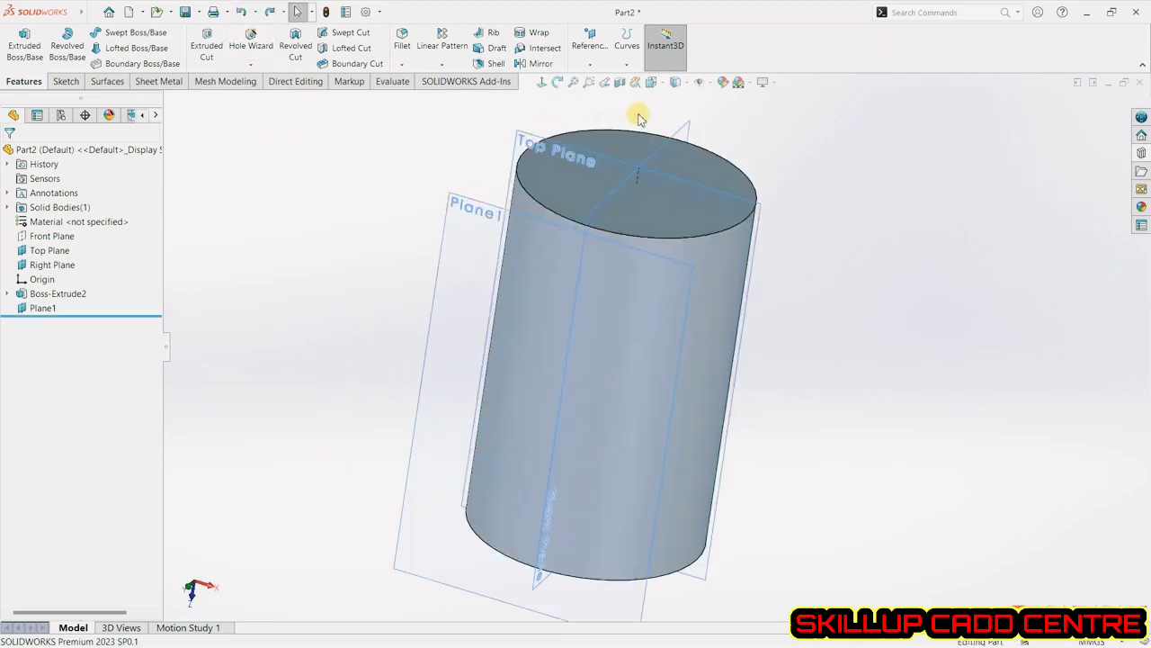
left_click(539, 49)
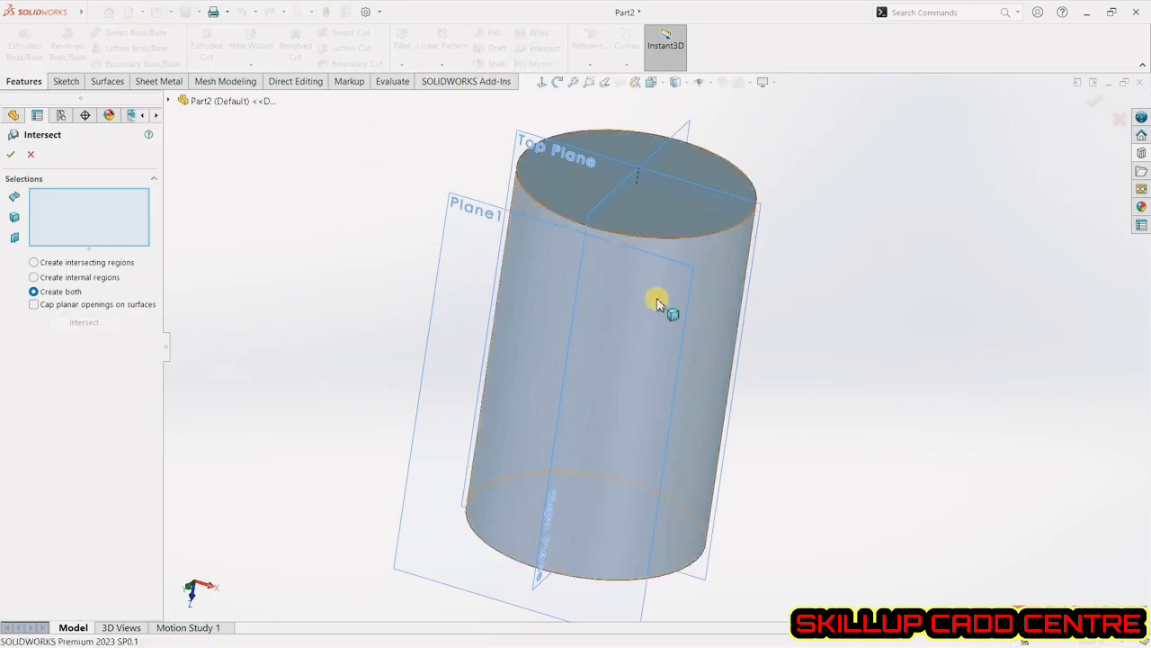
left_click(716, 218)
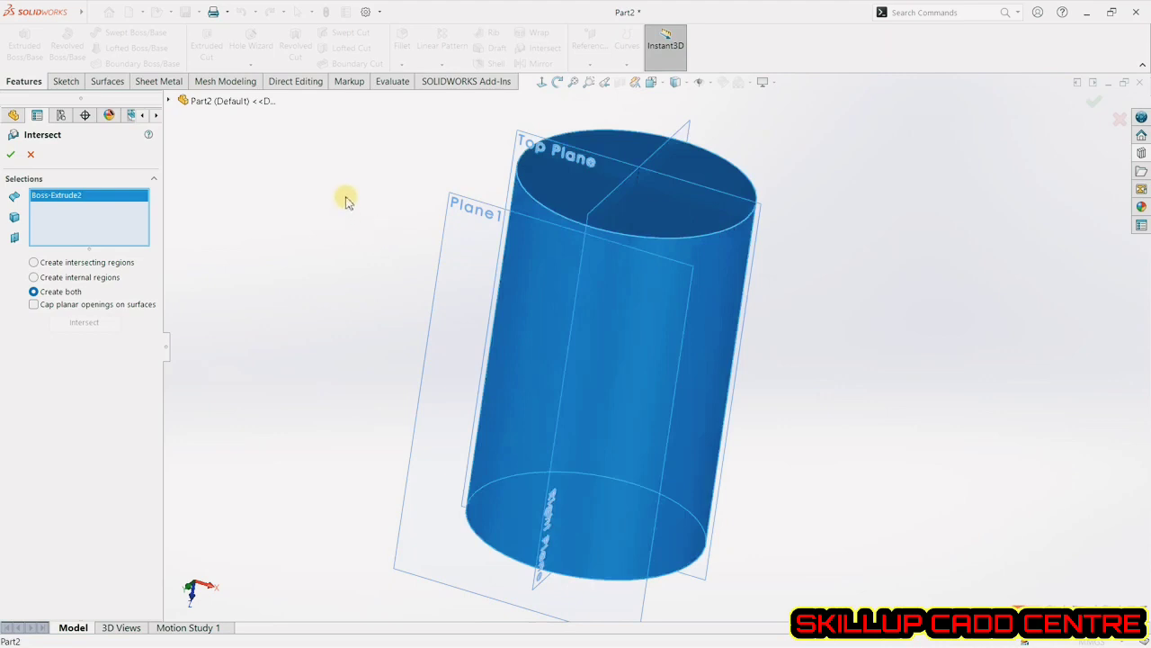
left_click(522, 139)
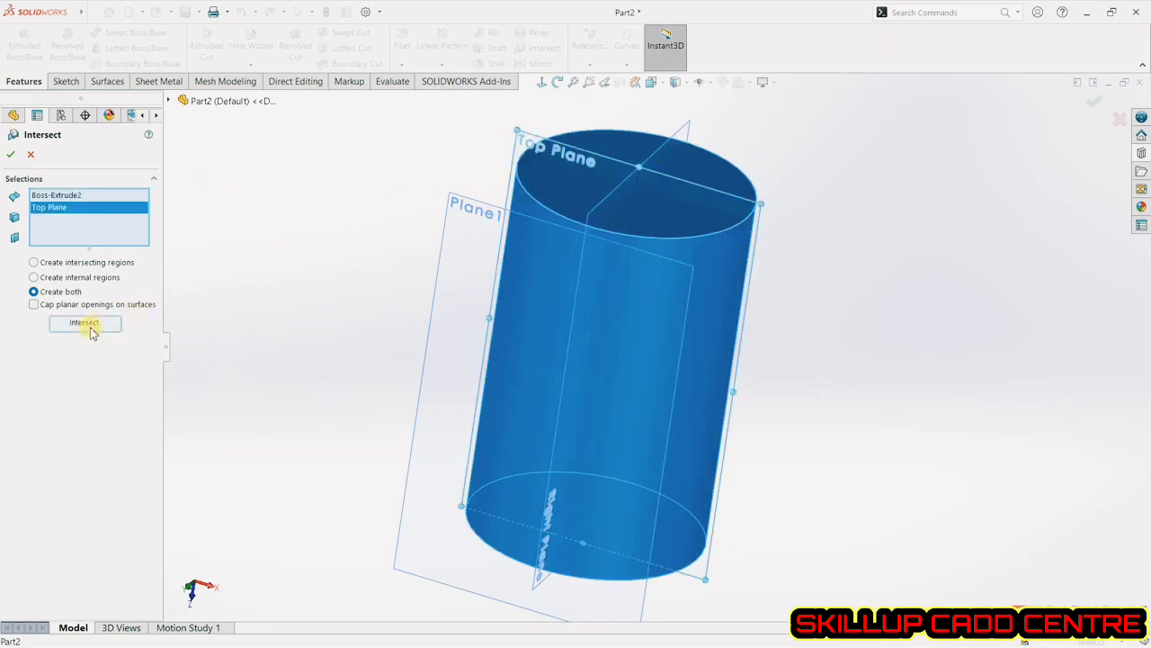
left_click(85, 324)
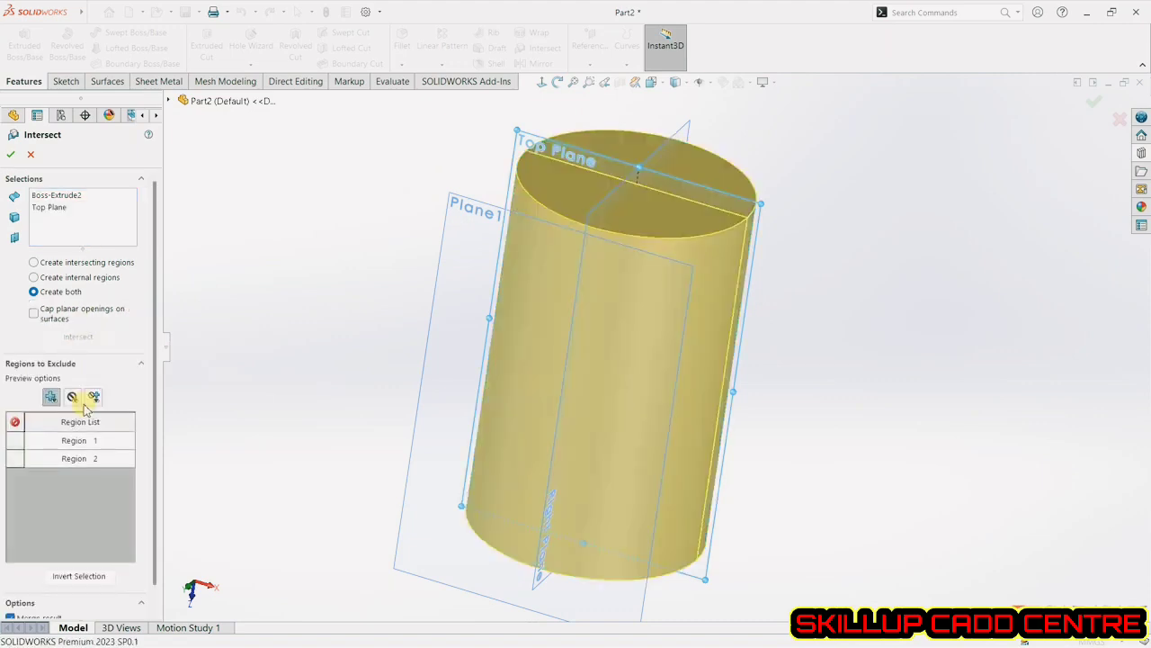
Preview excluding each region, complete the Top Plane Intersect with only Region 1 excluded, and undo it.
left_click(15, 457)
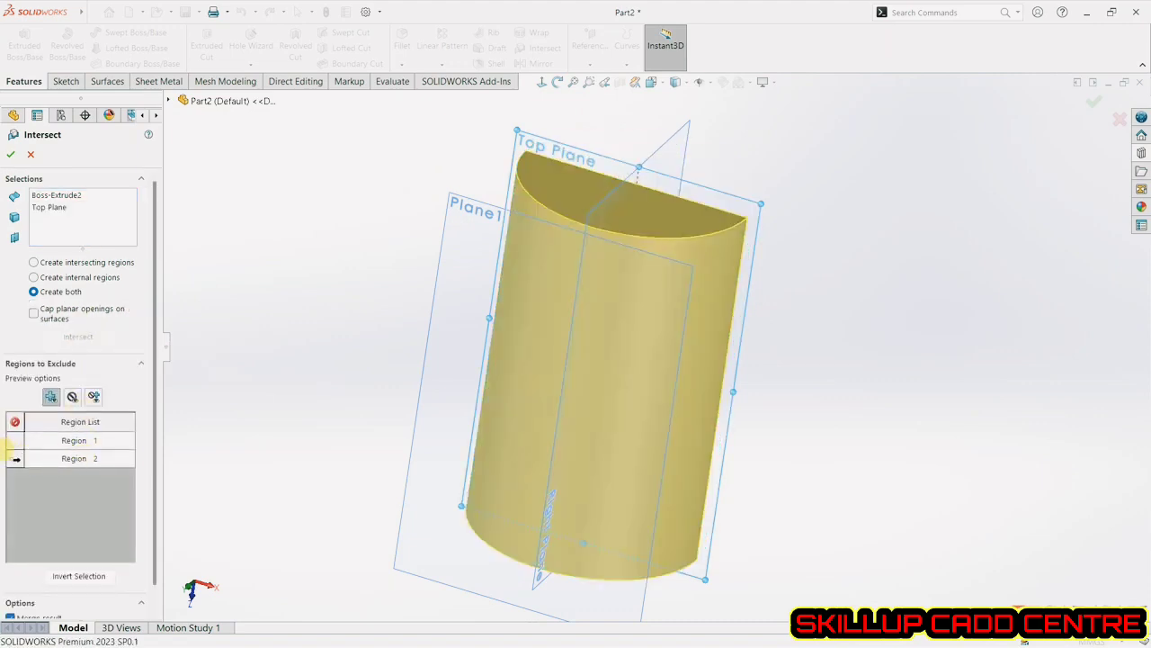
left_click(14, 458)
left_click(15, 441)
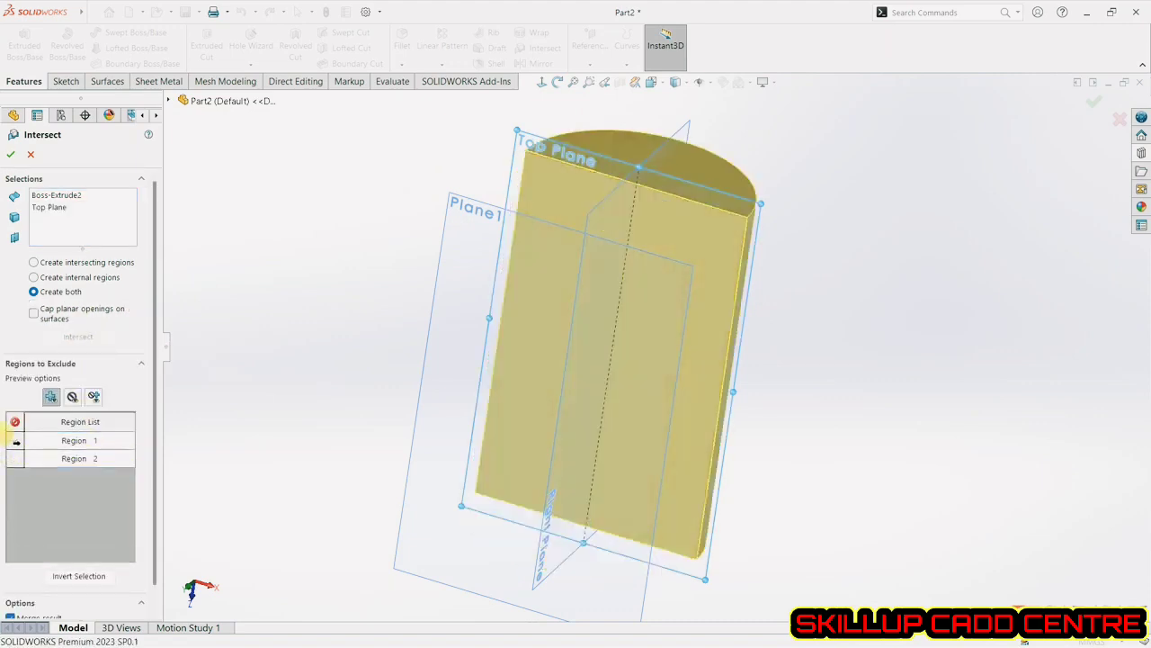
scroll(54, 439, "down", 1)
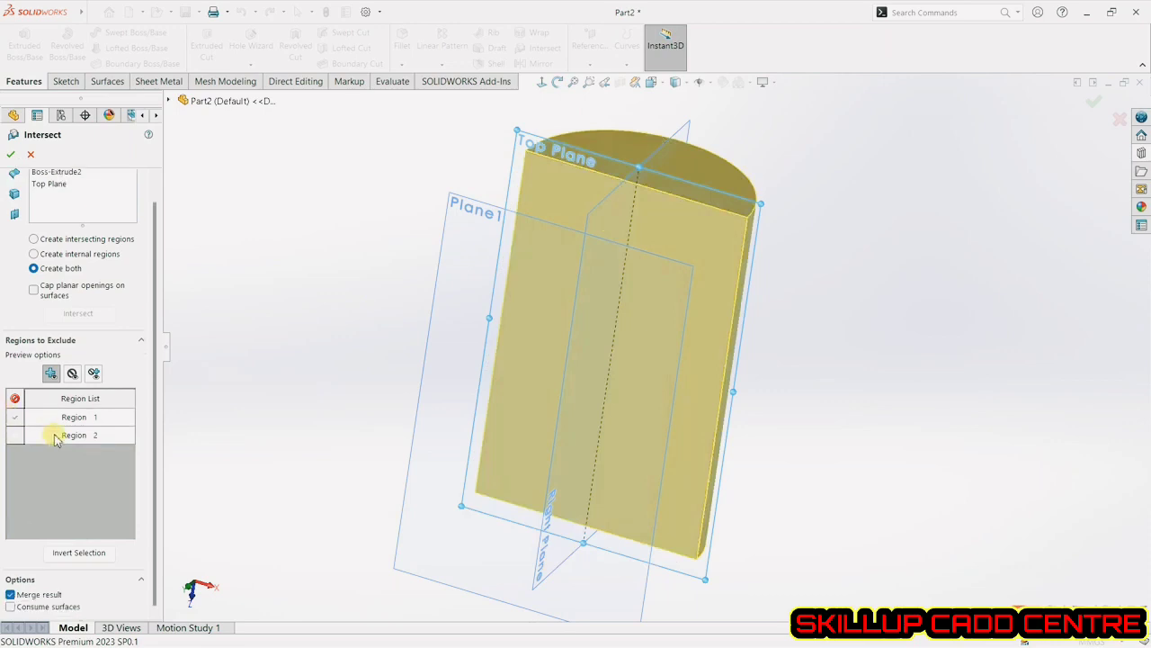
left_click(13, 155)
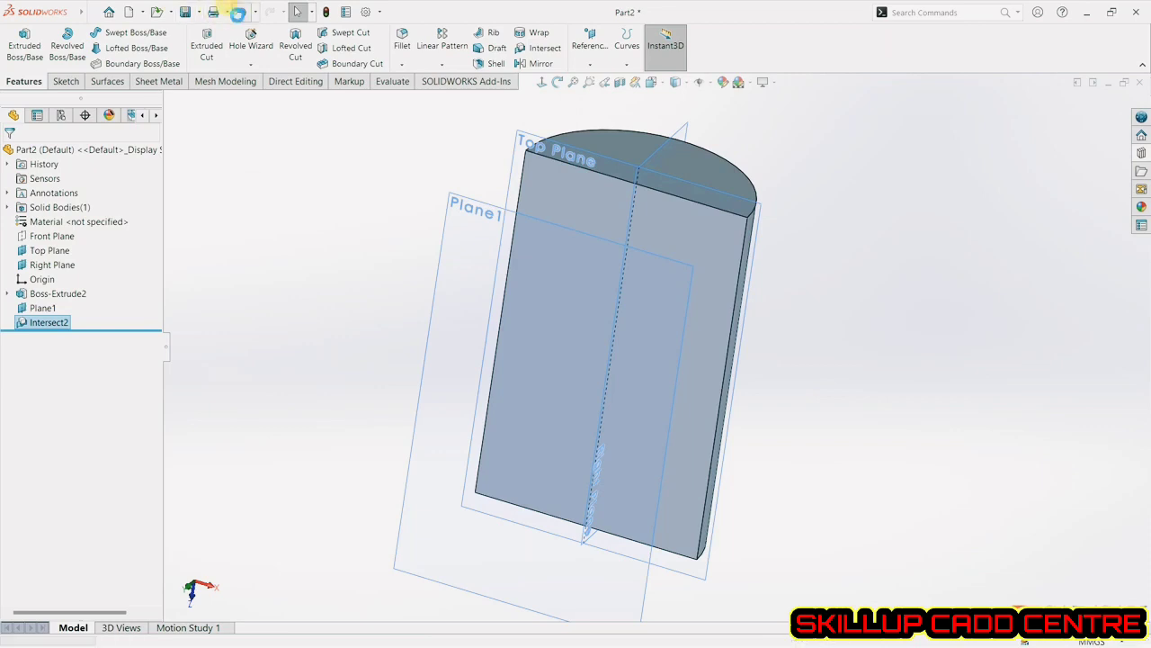
left_click(240, 12)
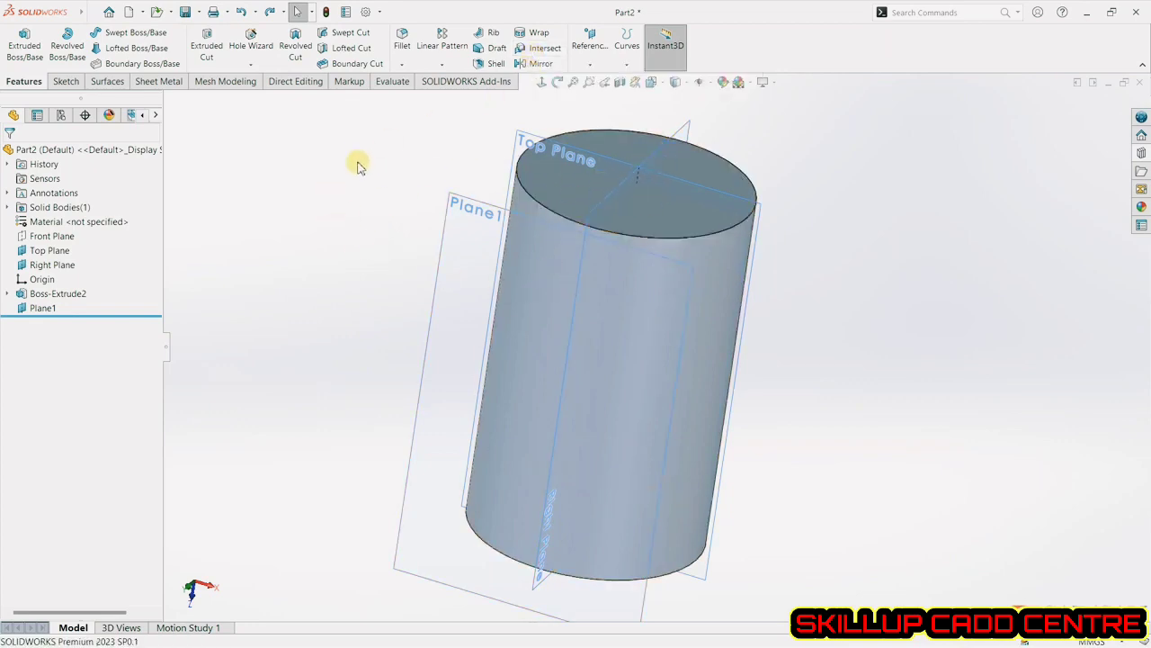
Sketch a wavy five-point spline on Plane1 running from above the cylinder to below it, and exit the sketch.
left_click(70, 81)
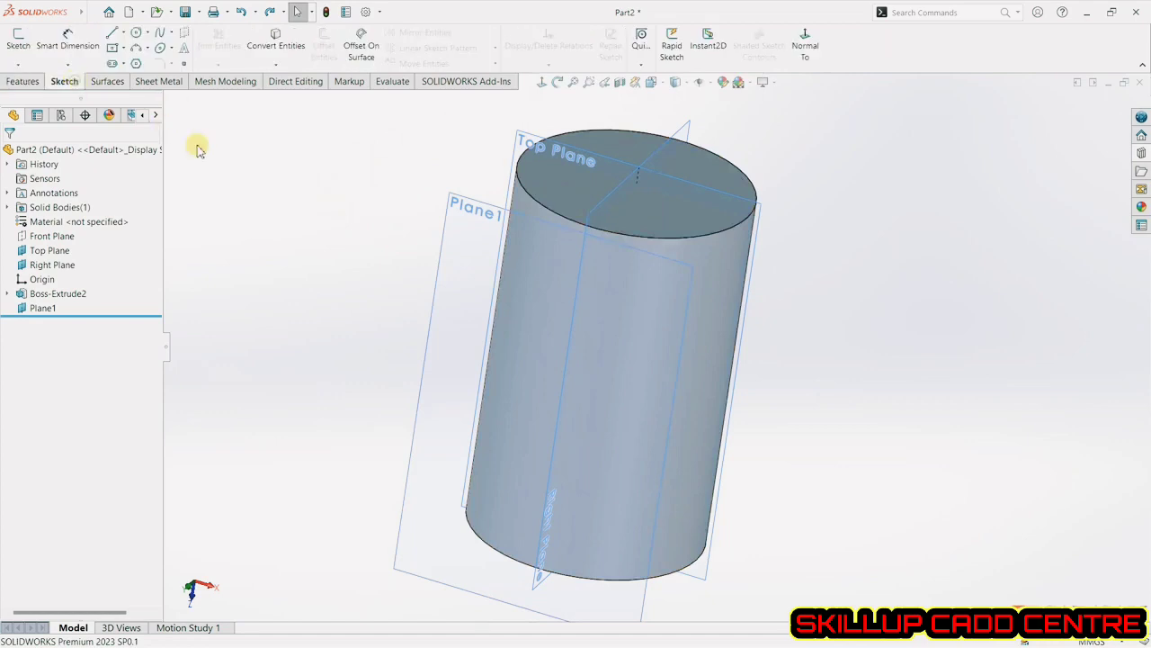
left_click(461, 206)
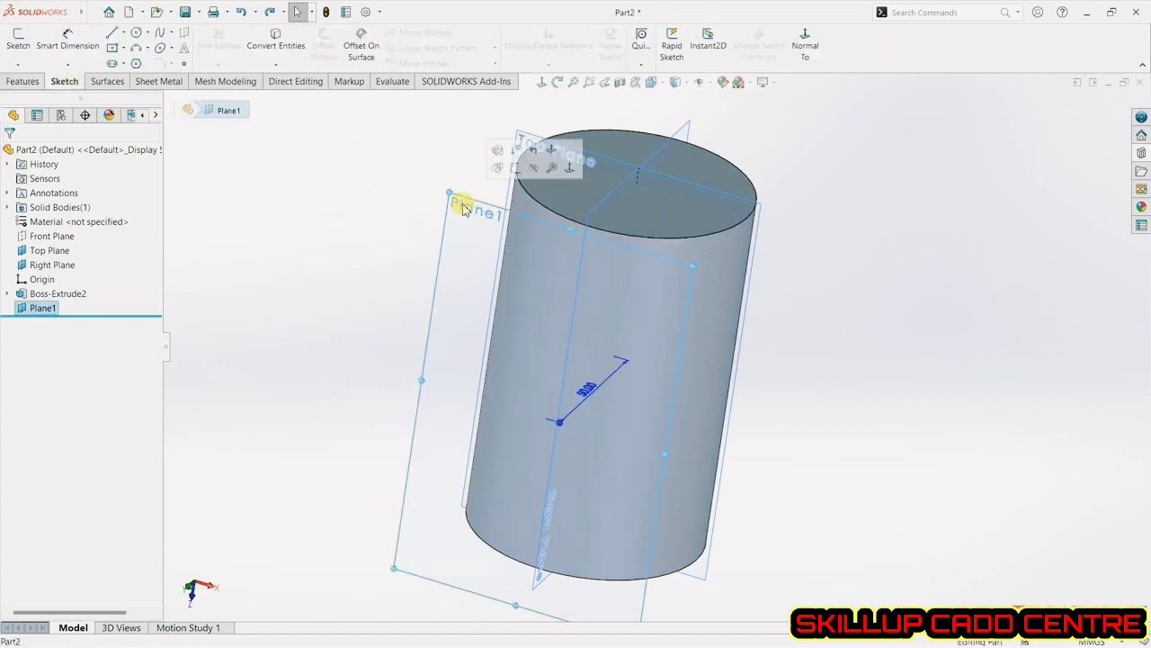
left_click(515, 167)
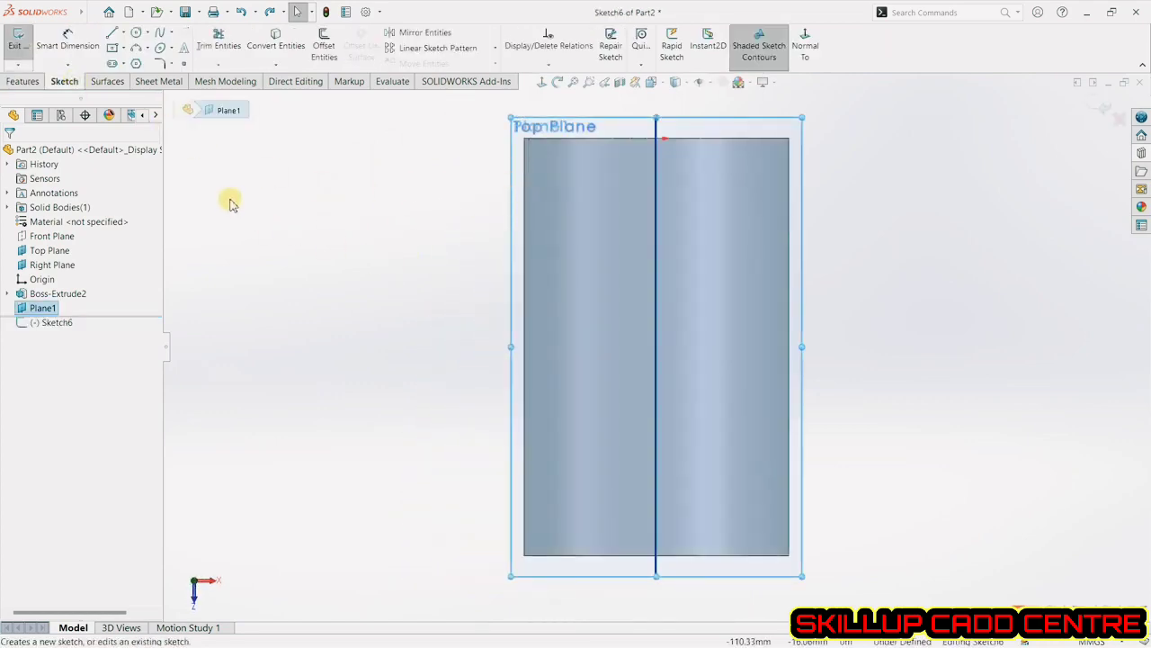
left_click(162, 33)
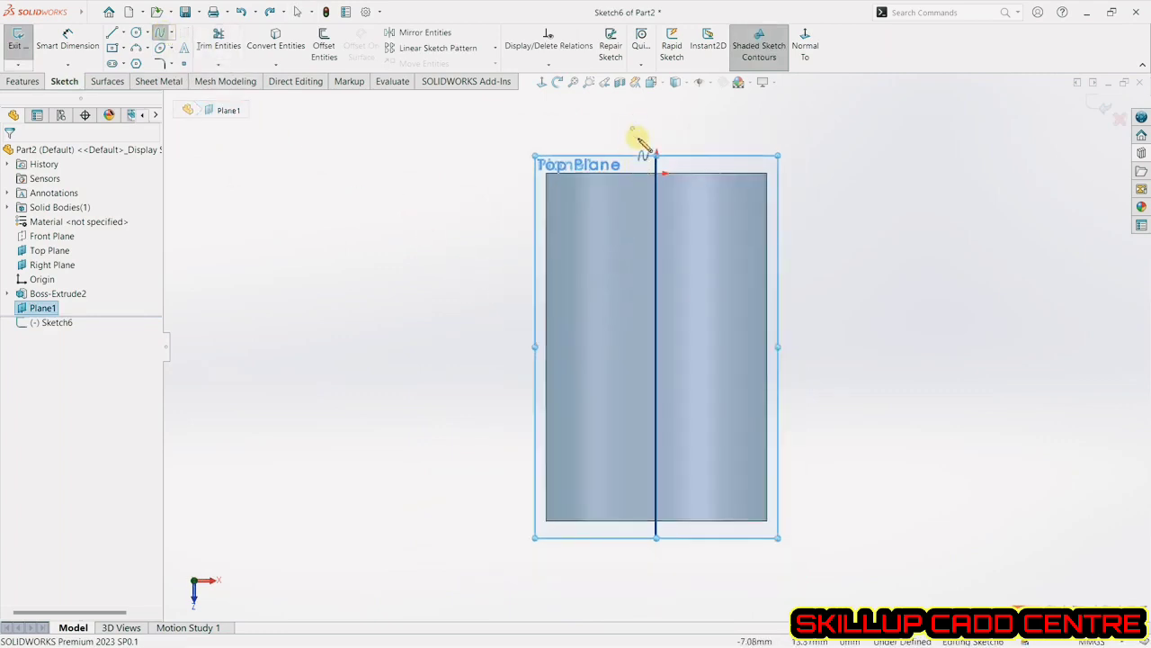
left_click(633, 129)
left_click(680, 254)
left_click(635, 349)
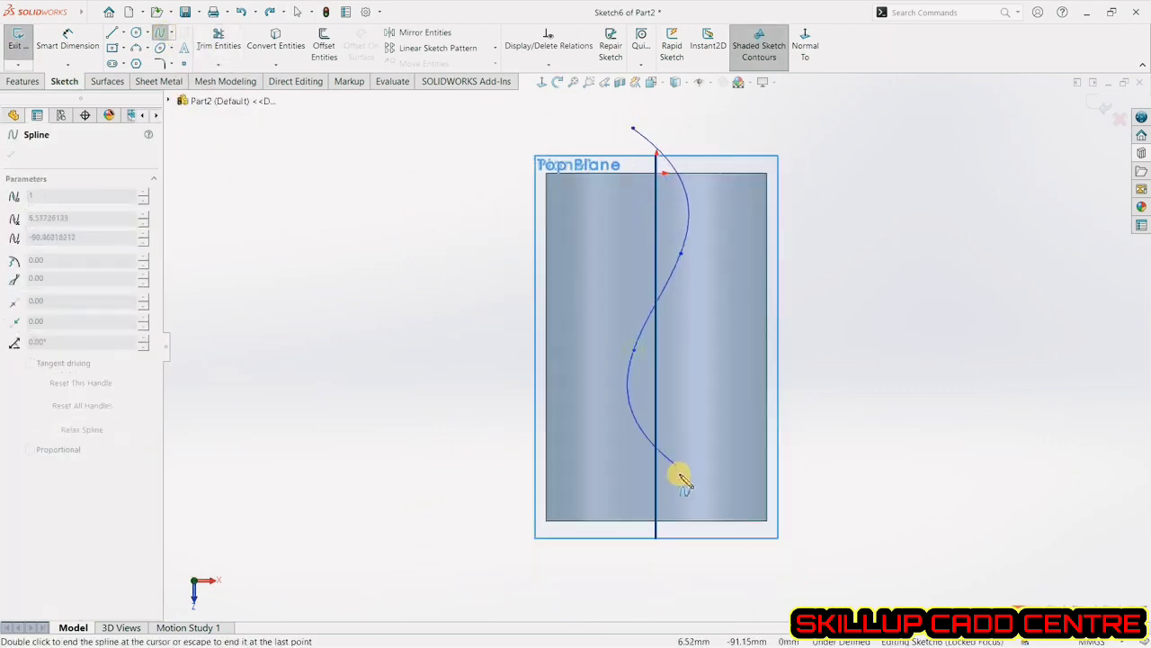
left_click(681, 481)
double_click(677, 557)
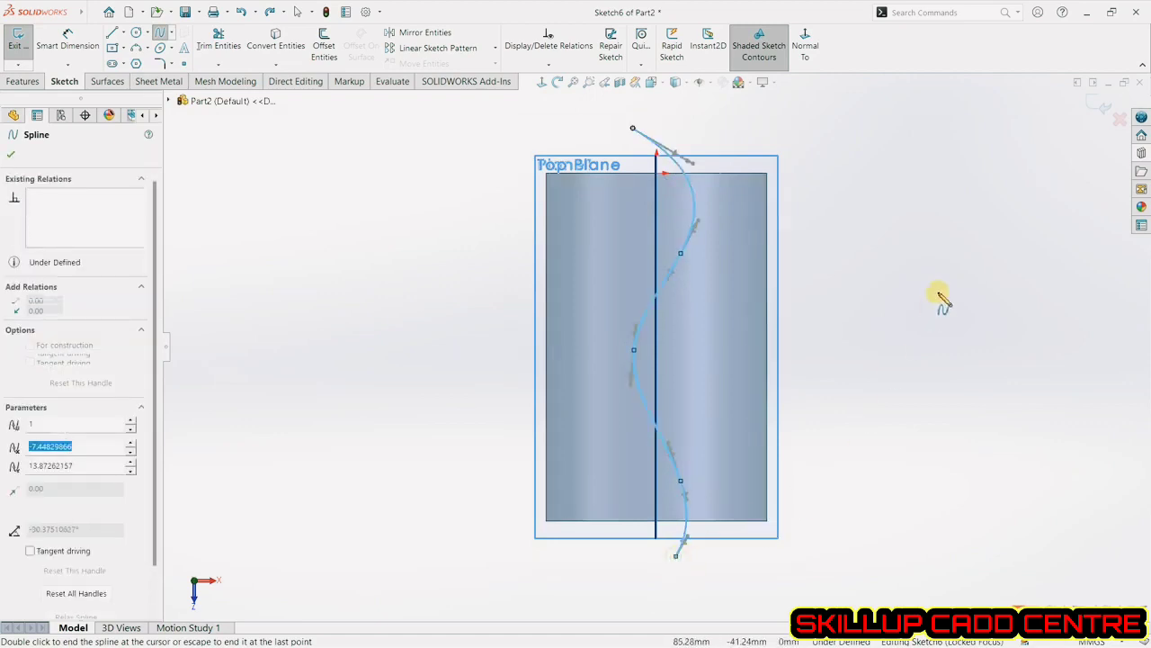
left_click(1099, 108)
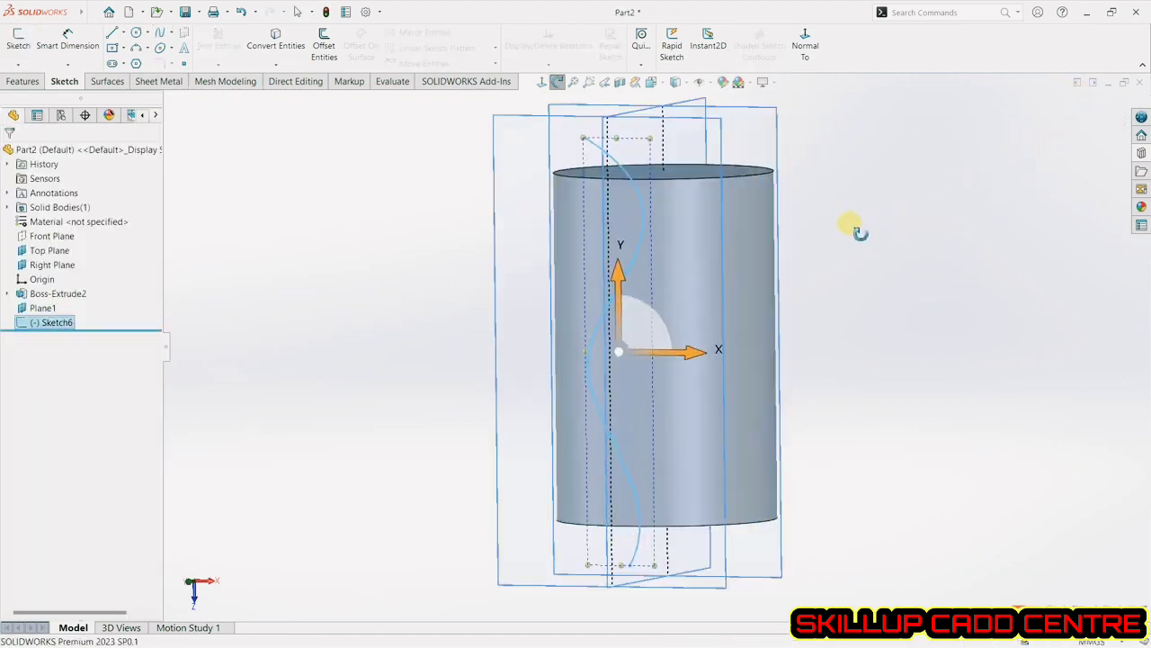
Extrude the wavy spline sketch as a blind surface 116 mm deep, passing through the whole cylinder.
left_click(117, 82)
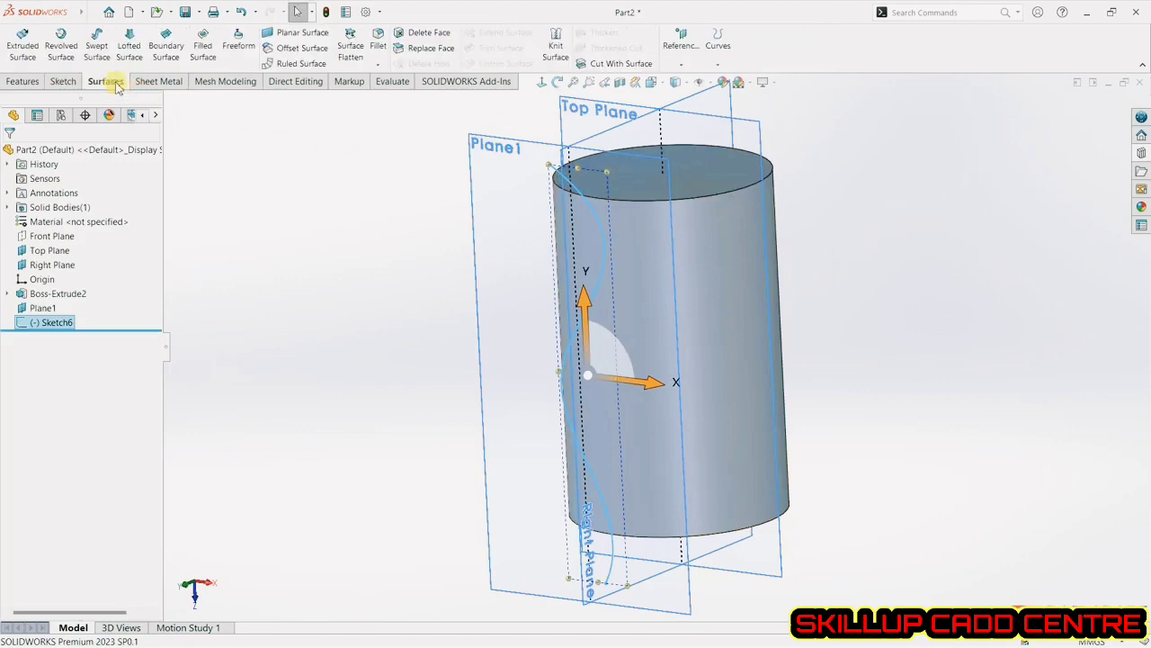
left_click(21, 46)
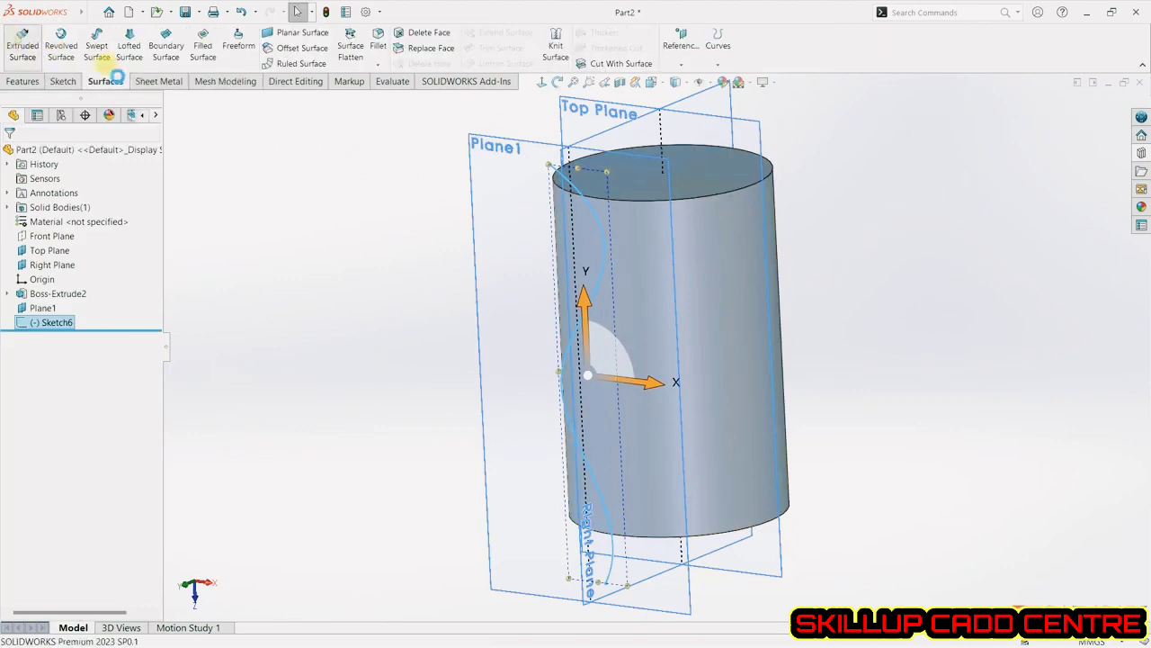
left_click_drag(376, 460, 806, 286)
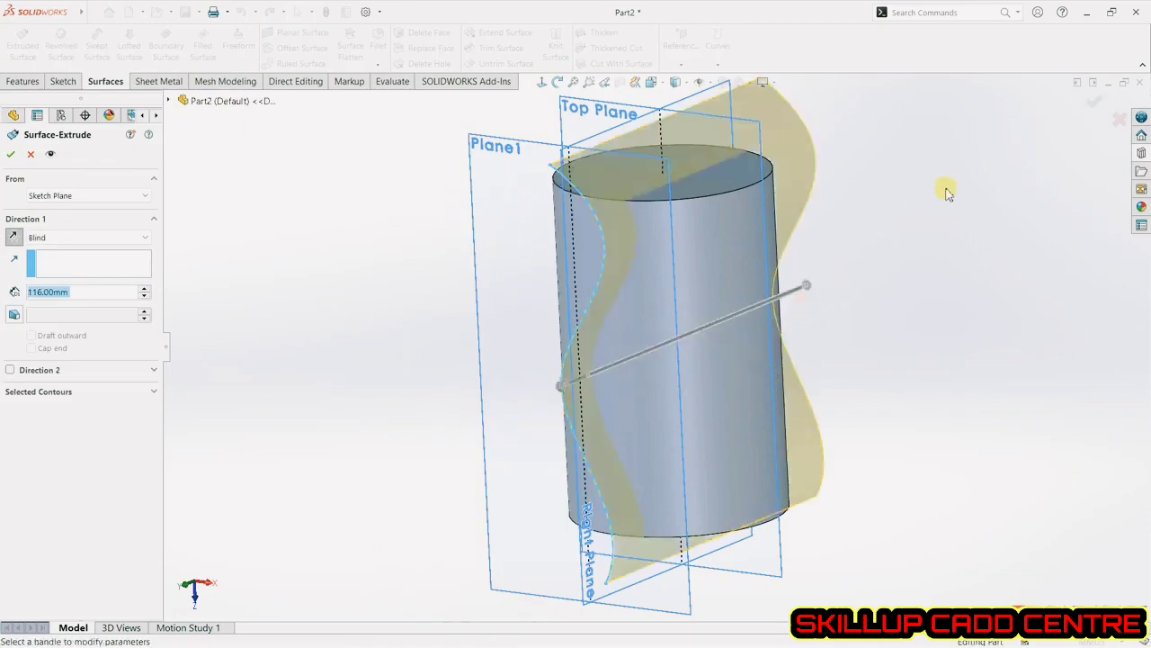
left_click(1092, 102)
middle_click_drag(912, 244, 545, 337)
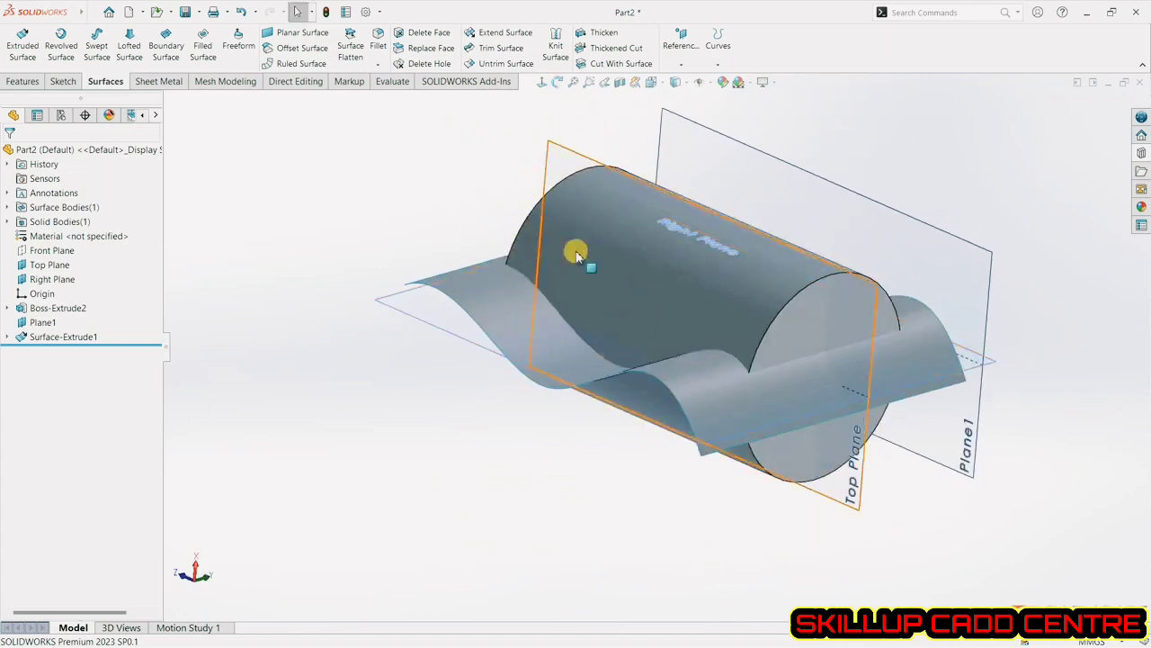
scroll(848, 190, "down", 2)
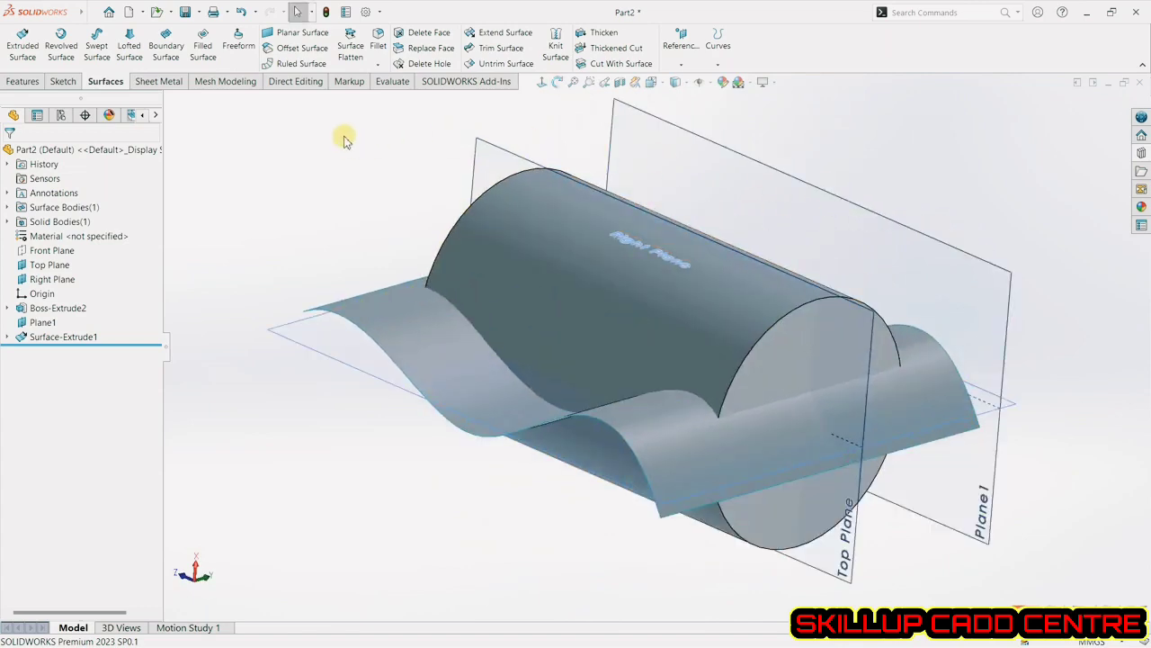
Set up an Intersect between the cylinder and the extruded wavy surface and generate its regions with Create both.
left_click(18, 82)
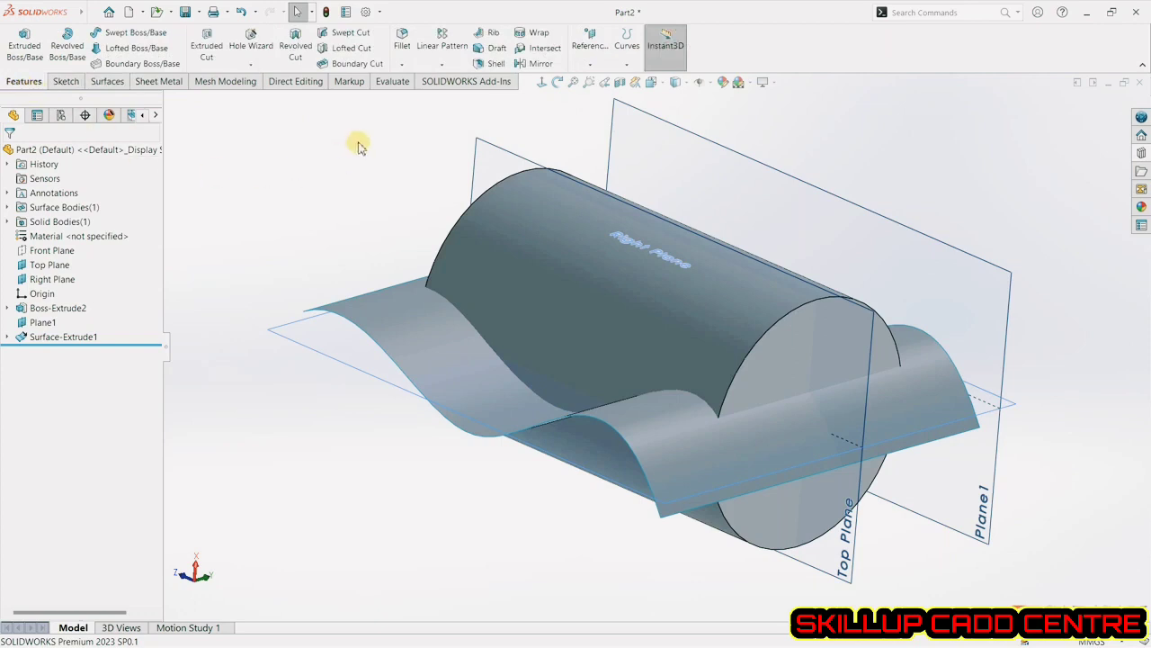
left_click(535, 49)
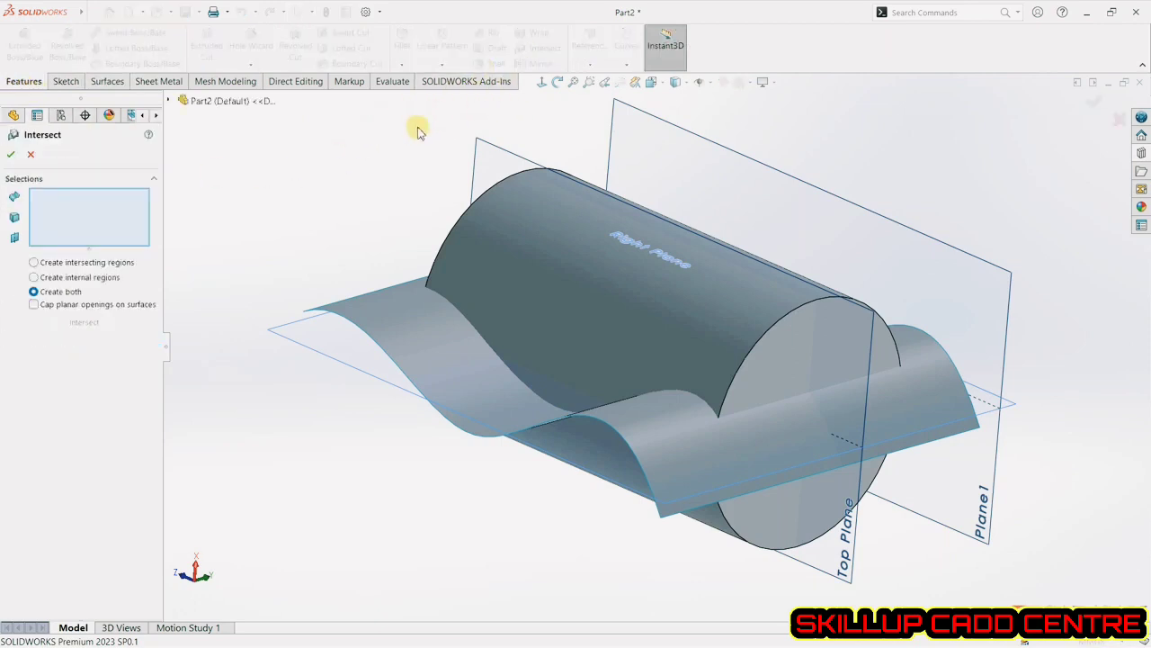
left_click(527, 226)
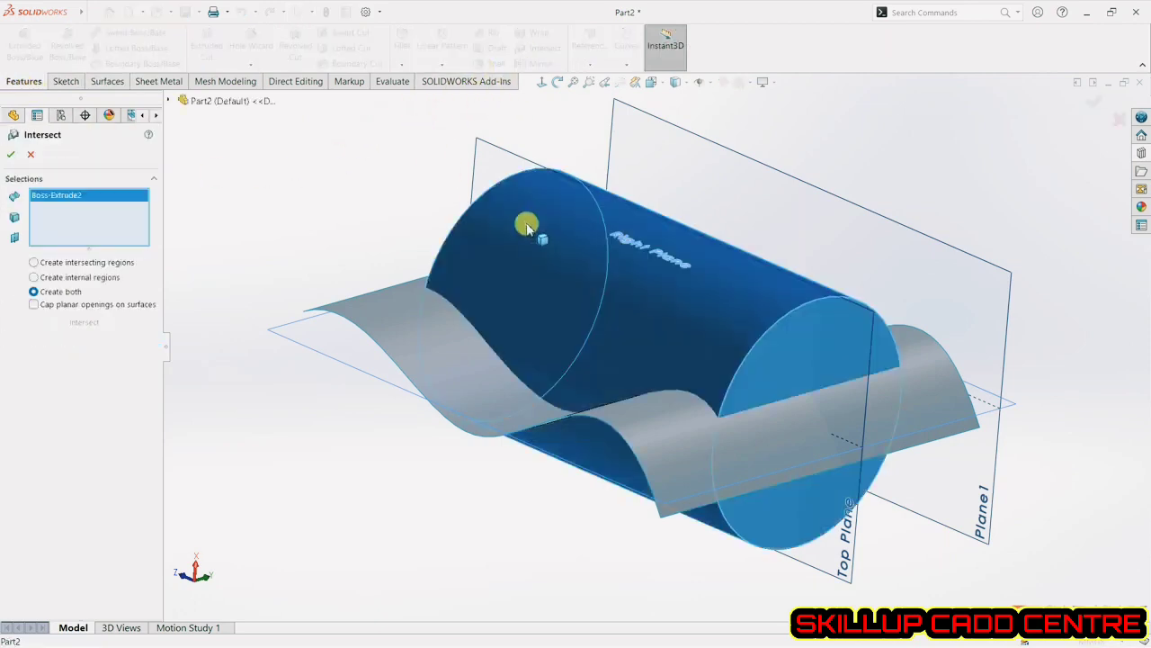
left_click(385, 307)
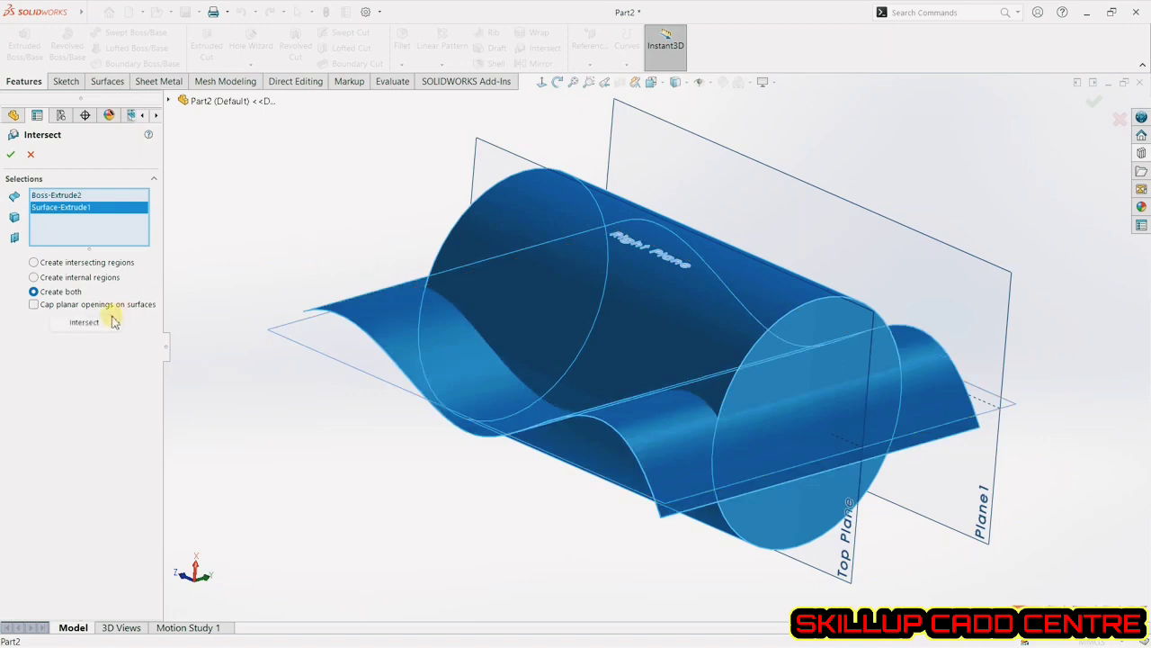
left_click(106, 325)
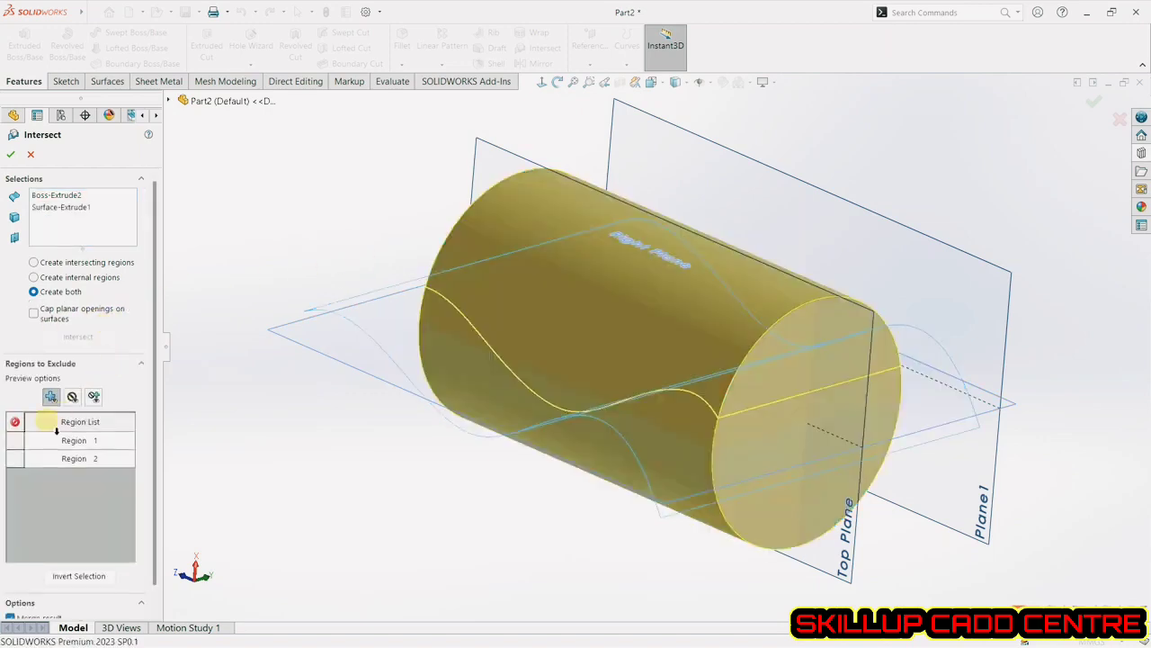
Preview excluding each region in turn, and complete the wavy-surface Intersect with only Region 1 excluded.
left_click(13, 435)
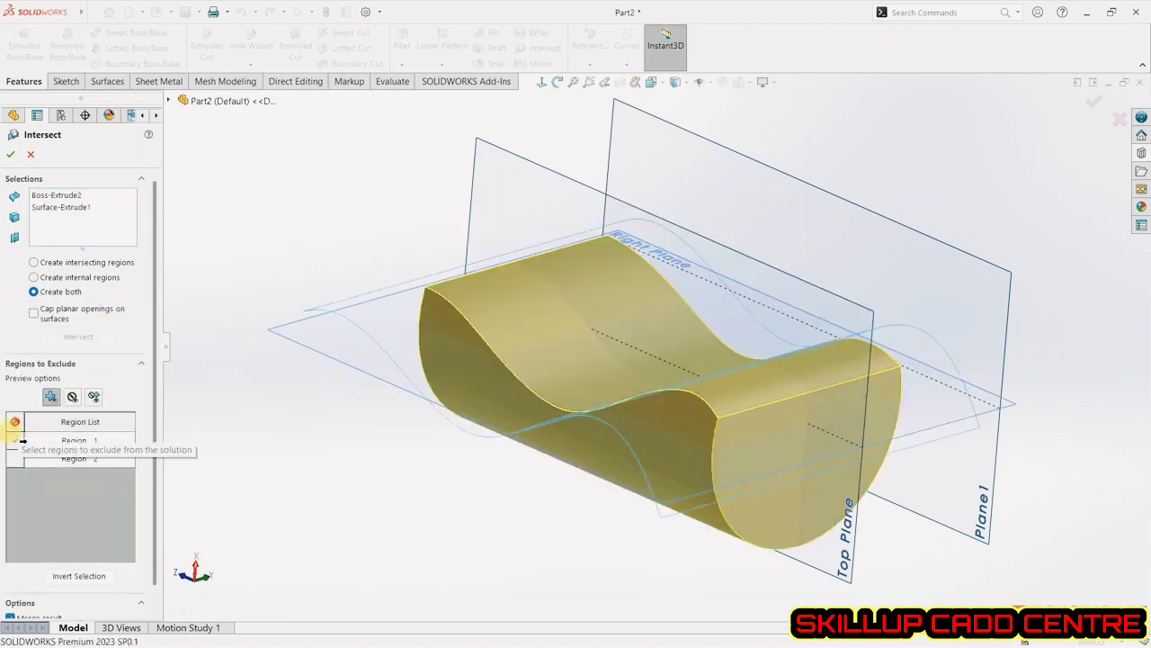
left_click(13, 437)
left_click(17, 456)
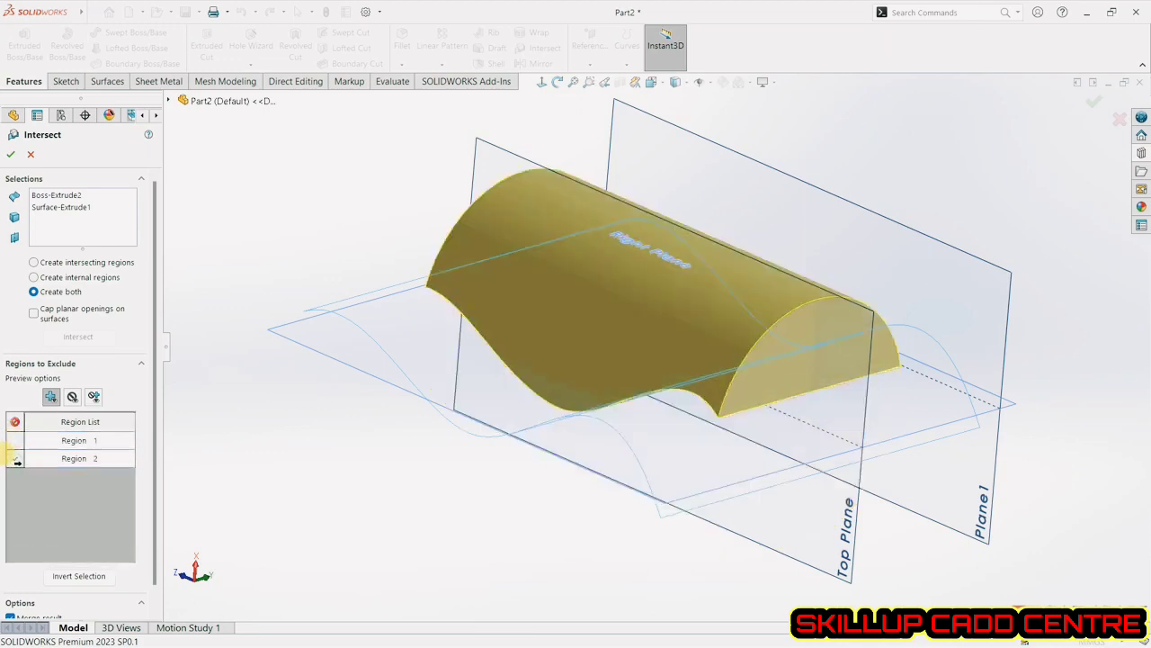
left_click(17, 456)
left_click(15, 440)
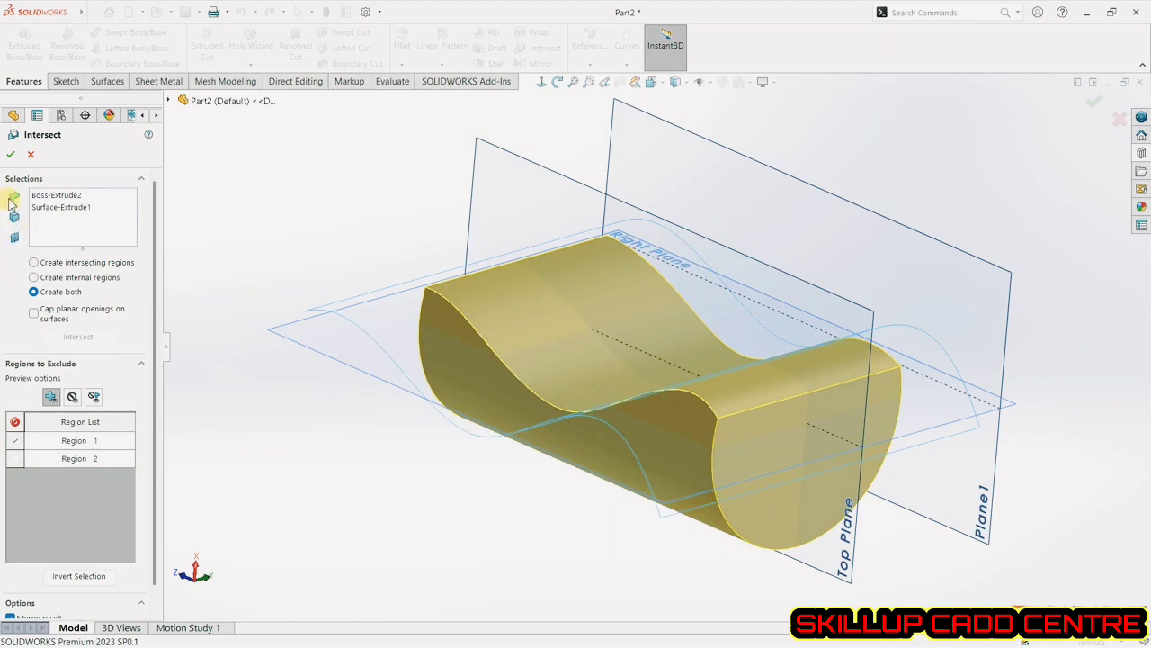
left_click(12, 156)
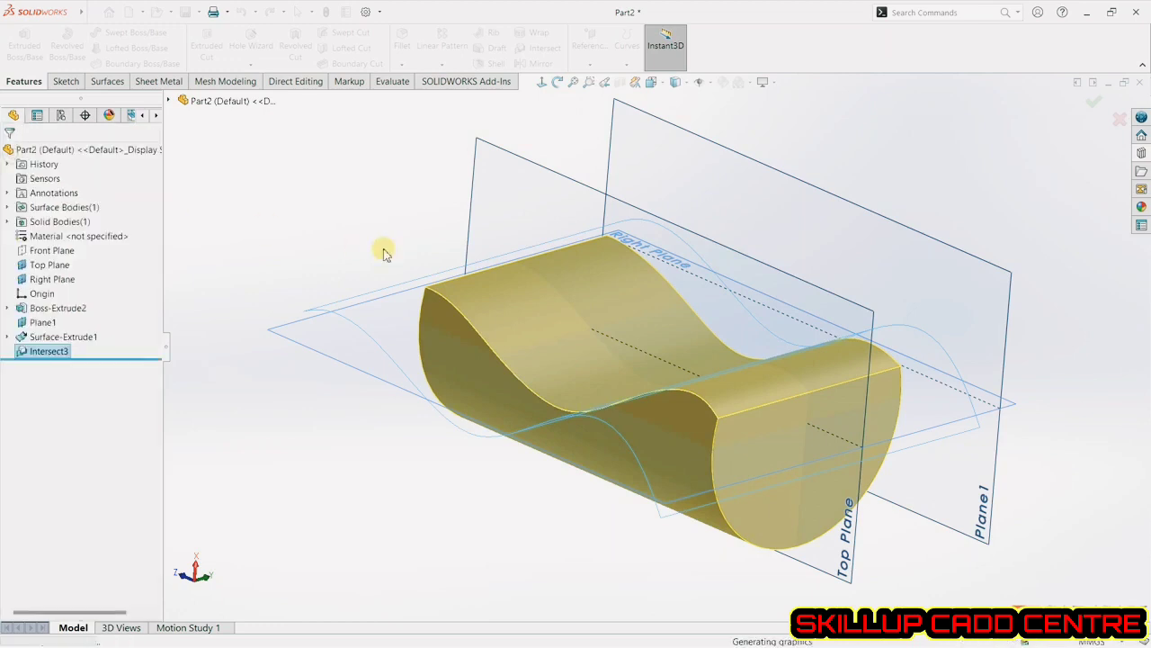
Hide the extruded wavy surface and inspect the remaining cut cylinder from another angle.
left_click(63, 337)
left_click(81, 317)
left_click(252, 266)
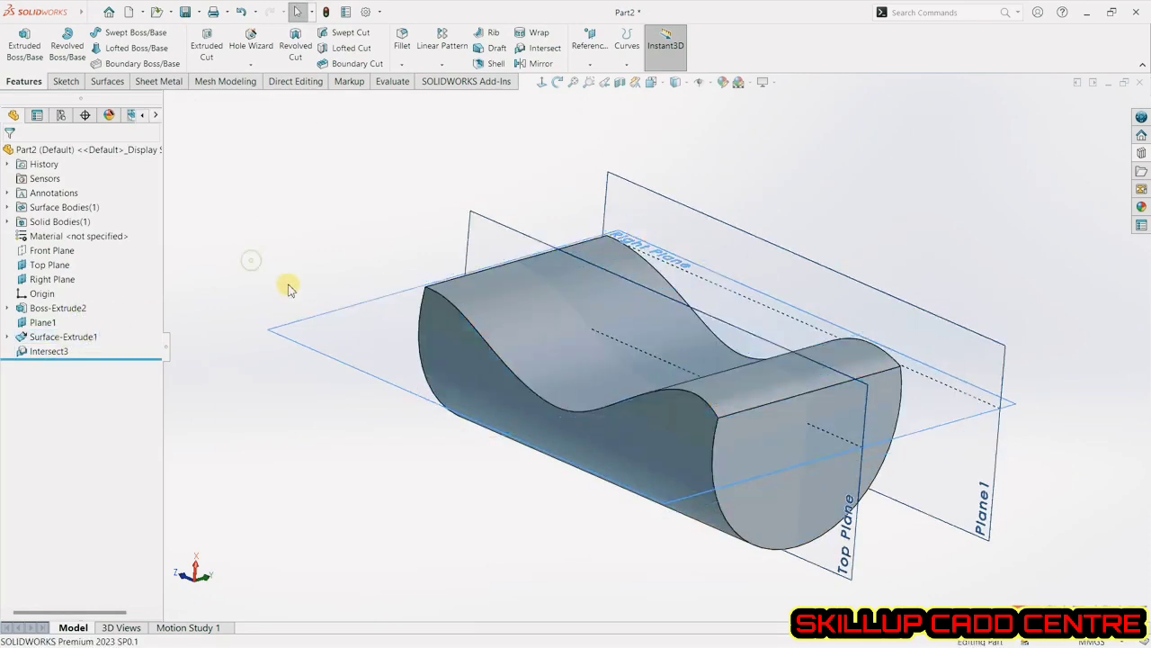
mouse_move(252, 267)
middle_mouse_down()
mouse_move(321, 393)
mouse_move(276, 365)
mouse_move(300, 234)
mouse_move(270, 264)
mouse_move(293, 300)
mouse_move(284, 286)
mouse_move(308, 299)
middle_mouse_up()
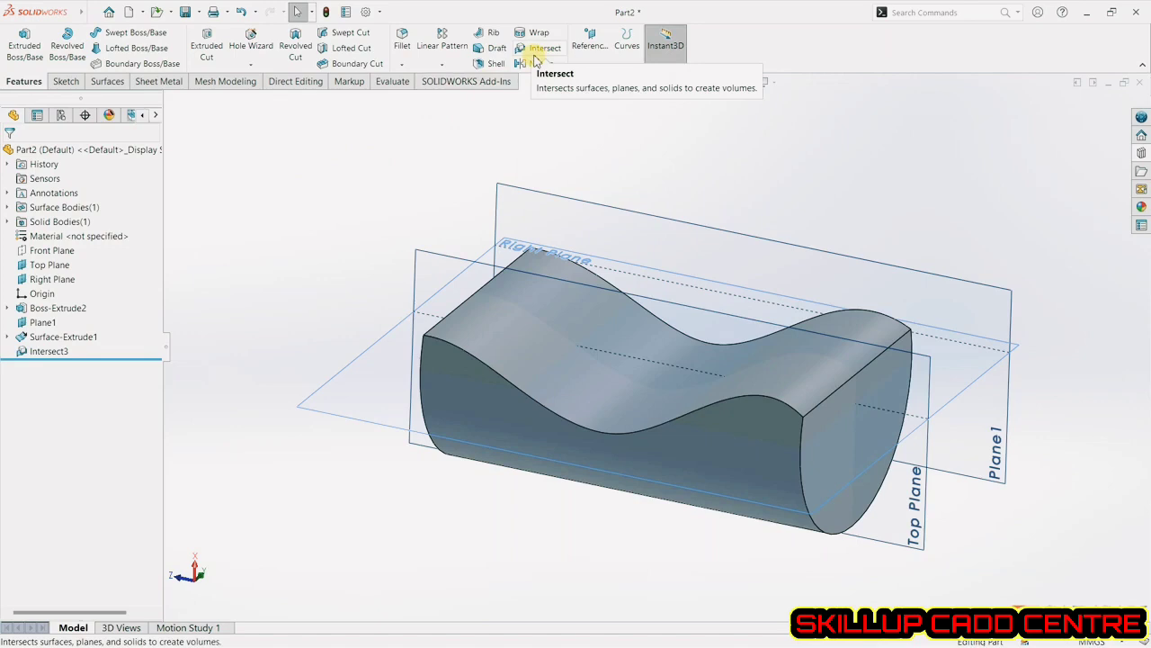
Undo the wavy-surface Intersect and the surface extrusion back into the Plane1 sketch, and delete its spline.
left_click(245, 12)
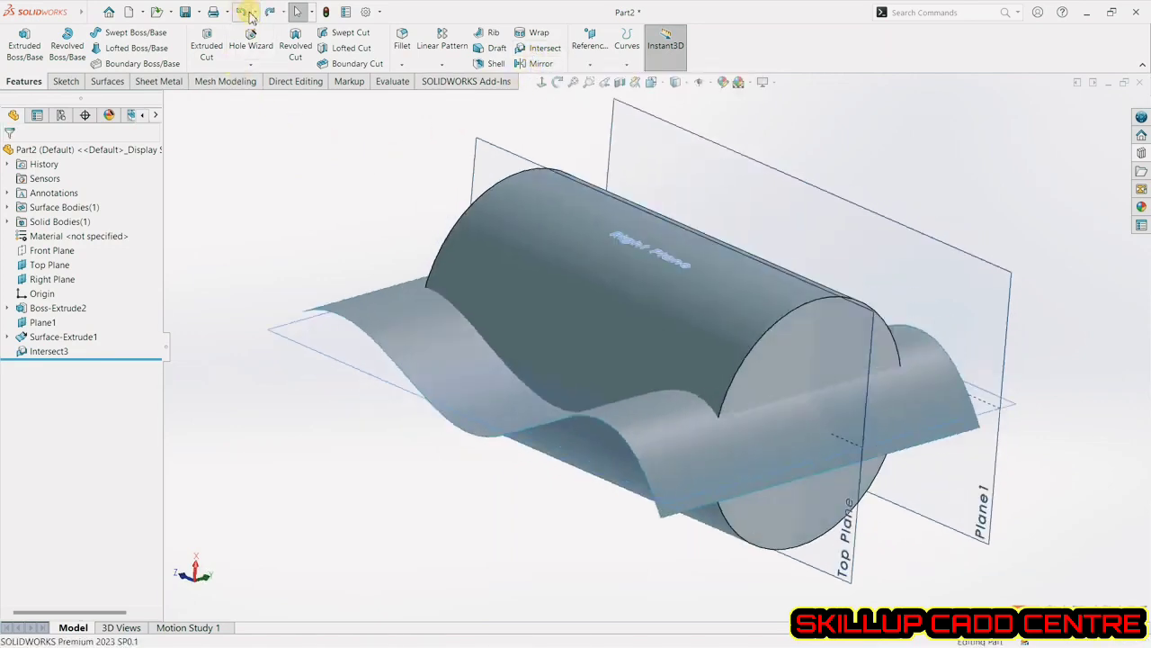
left_click(249, 14)
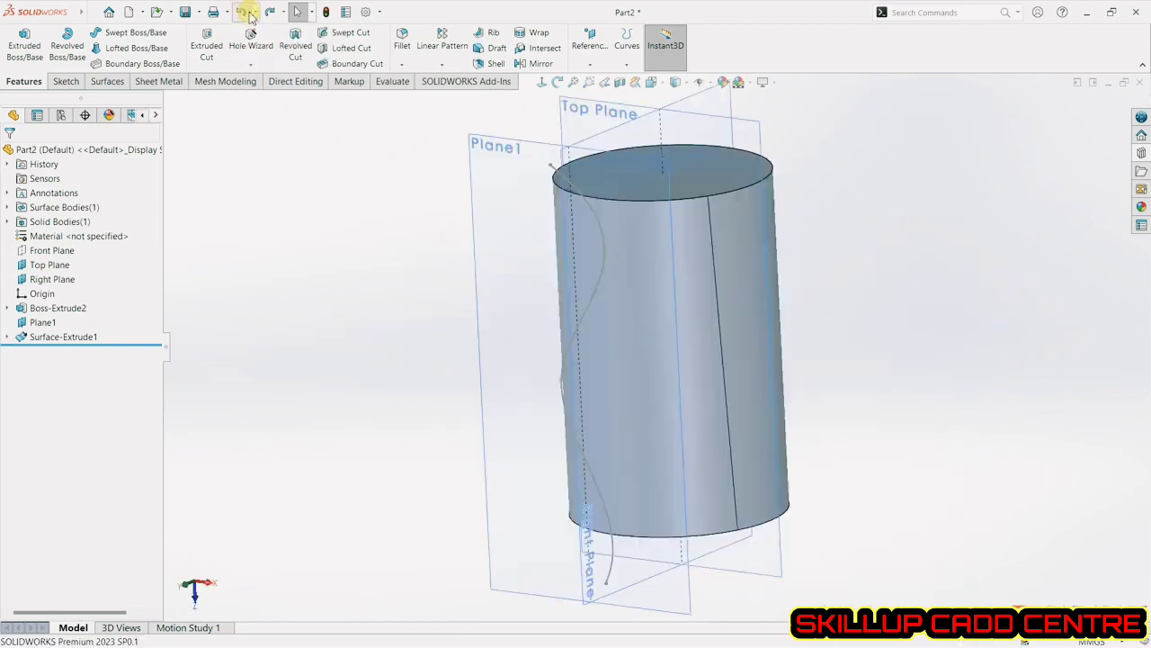
left_click(249, 14)
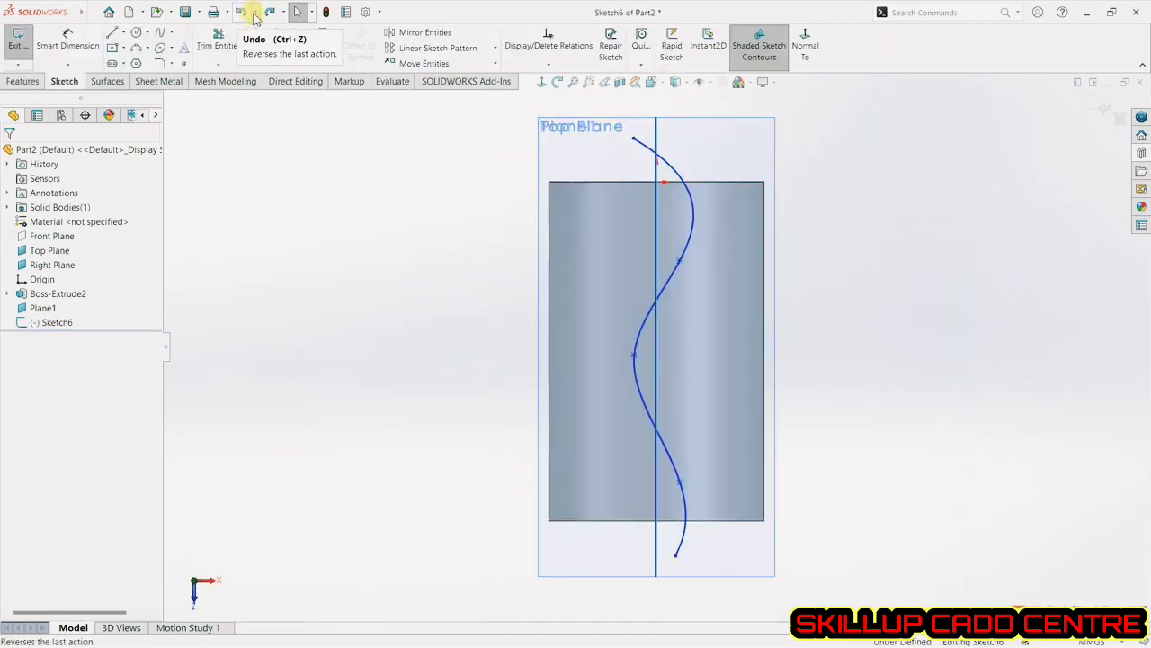
left_click(668, 167)
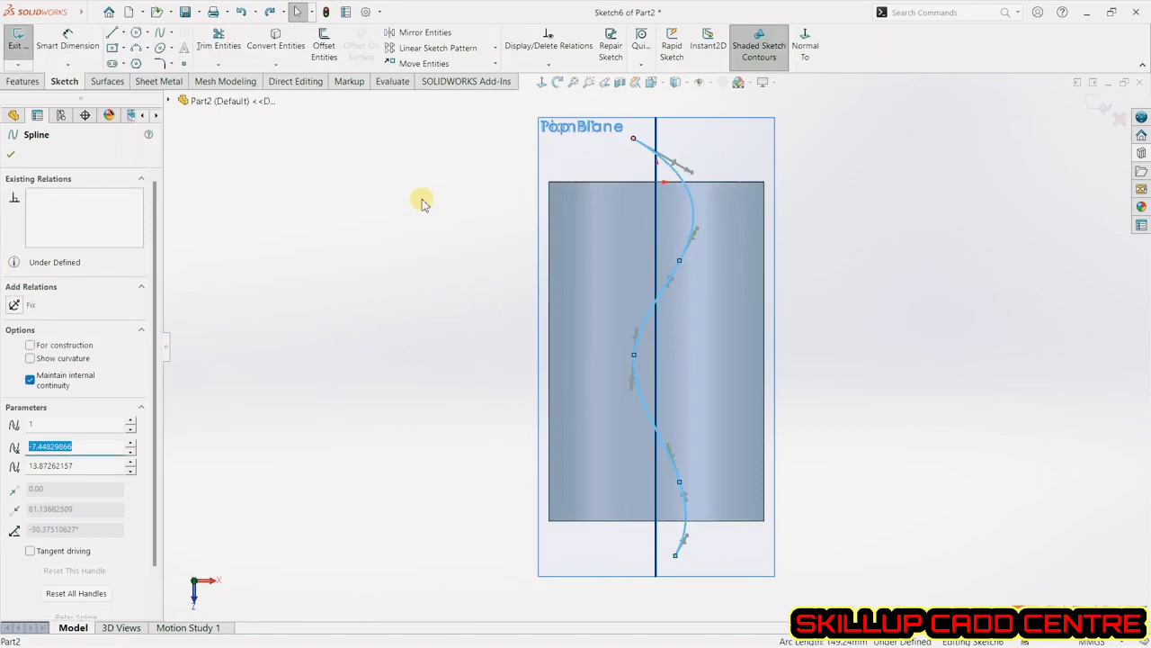
key("Delete")
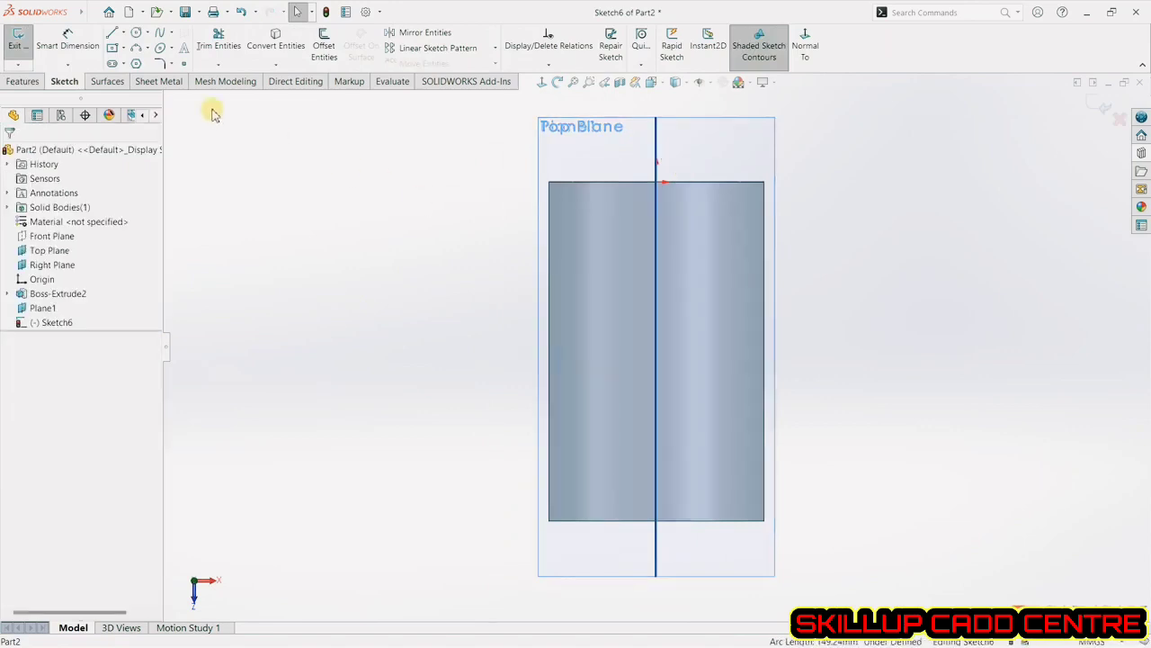
Sketch a vertical straight slot about 49 mm wide and 41 mm between centres, overlapping the cylinder's lower end, and exit the sketch.
left_click(112, 64)
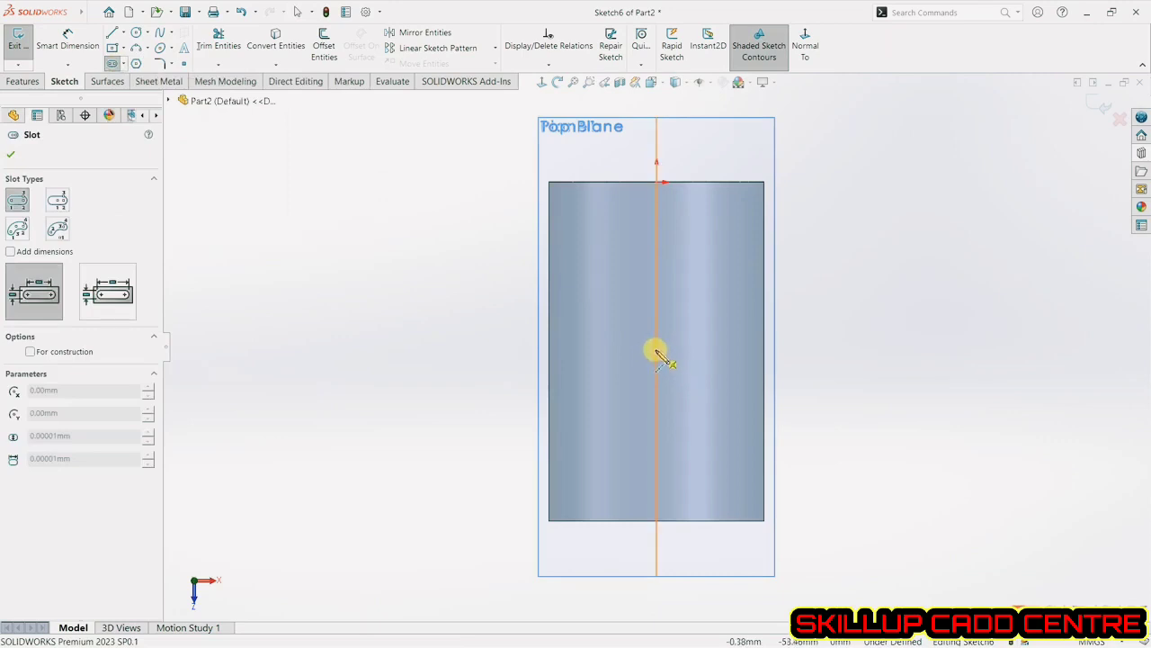
left_click(699, 428)
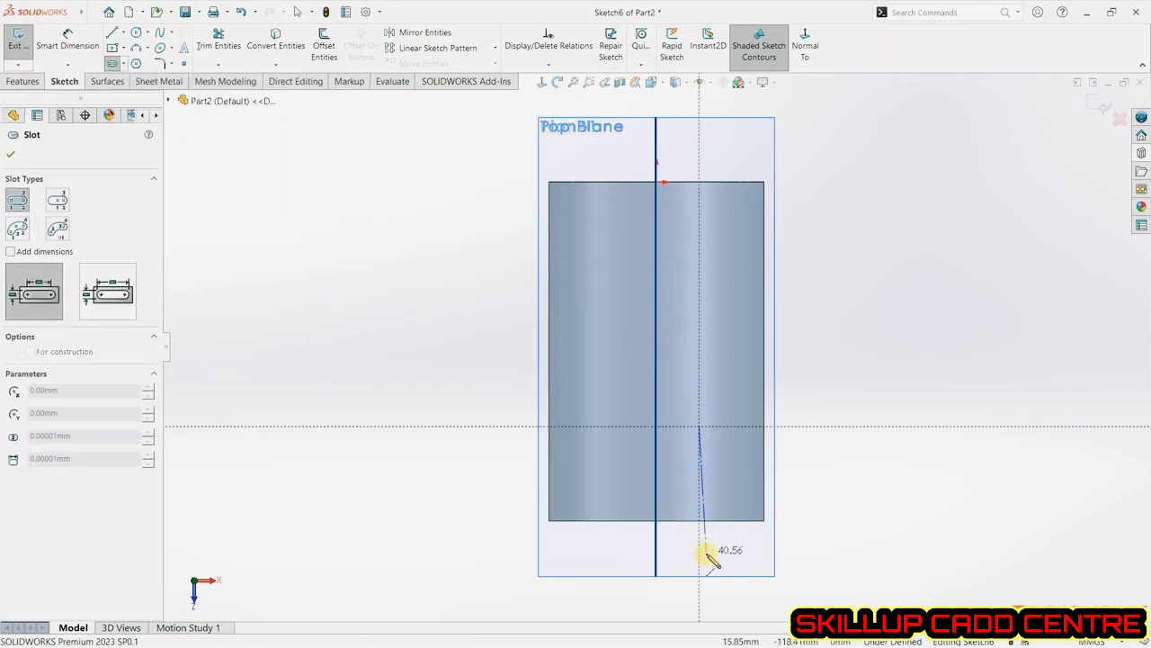
left_click(700, 552)
left_click(776, 543)
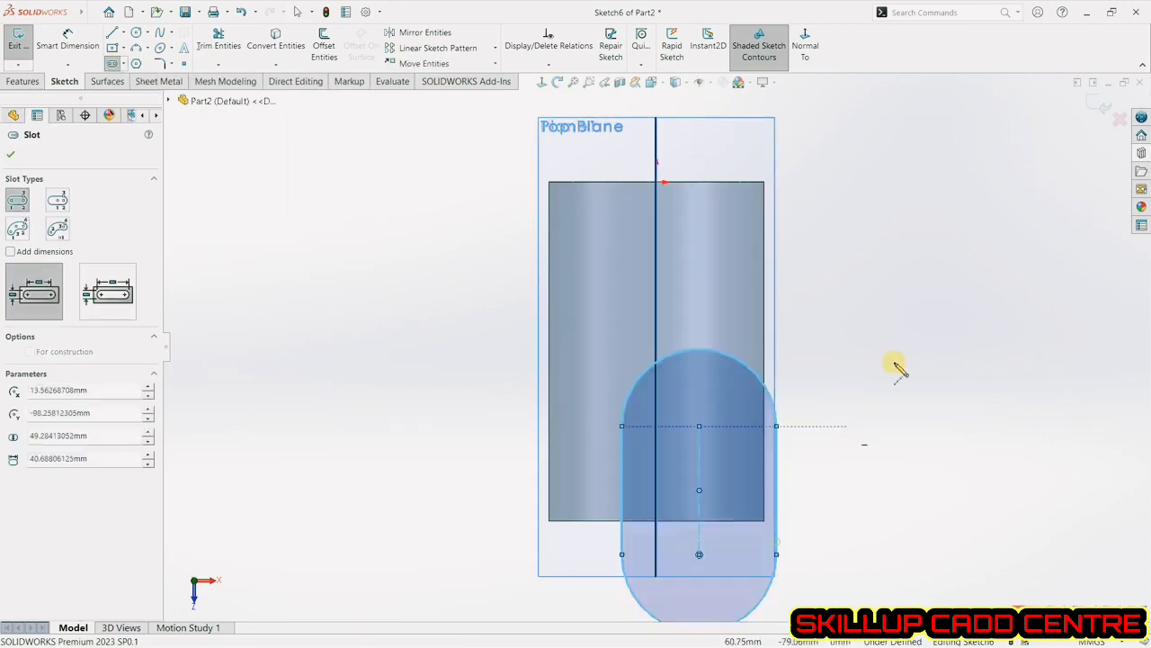
left_click(1099, 106)
left_click(1099, 106)
Extrude the slot sketch 90 mm through the cylinder as a separate solid body, with Merge result off.
mouse_move(791, 360)
middle_mouse_down()
mouse_move(565, 363)
mouse_move(465, 242)
mouse_move(483, 334)
mouse_move(467, 305)
middle_mouse_up()
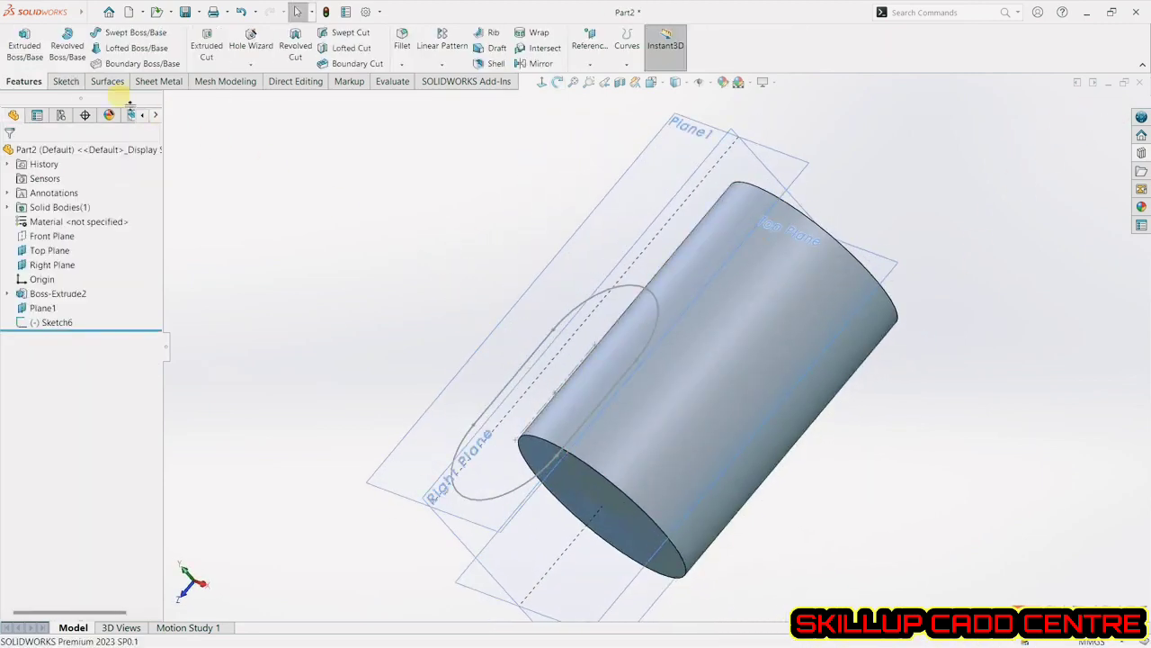
left_click(25, 41)
left_click(512, 436)
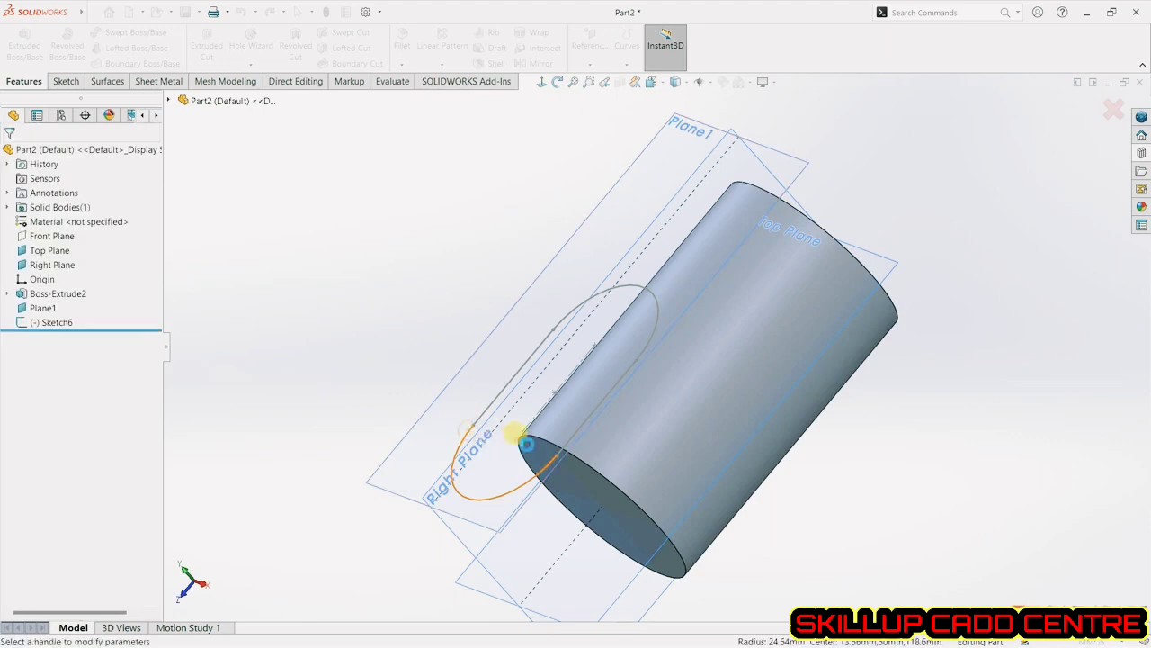
left_click(343, 150)
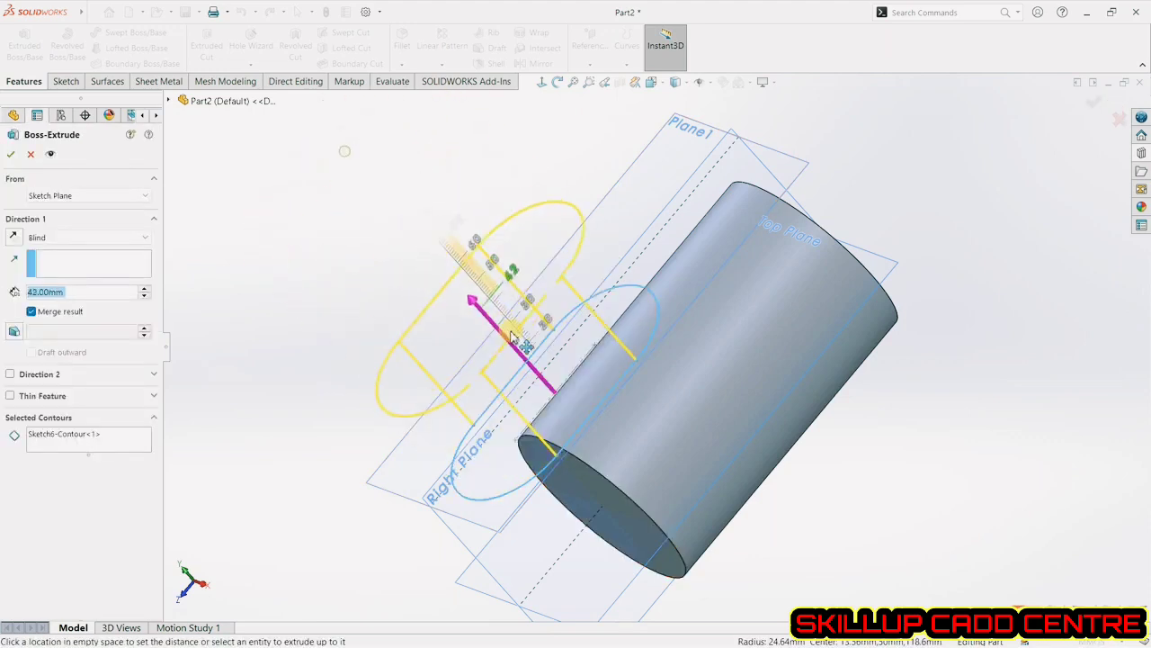
left_click_drag(661, 494, 727, 553)
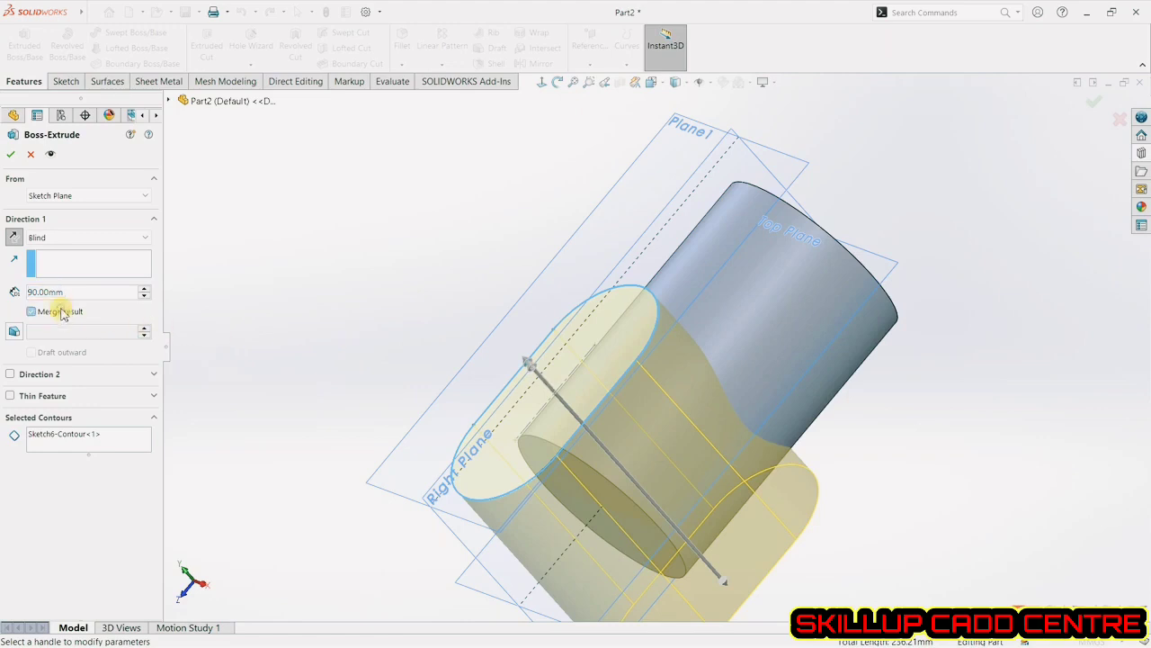
left_click(14, 153)
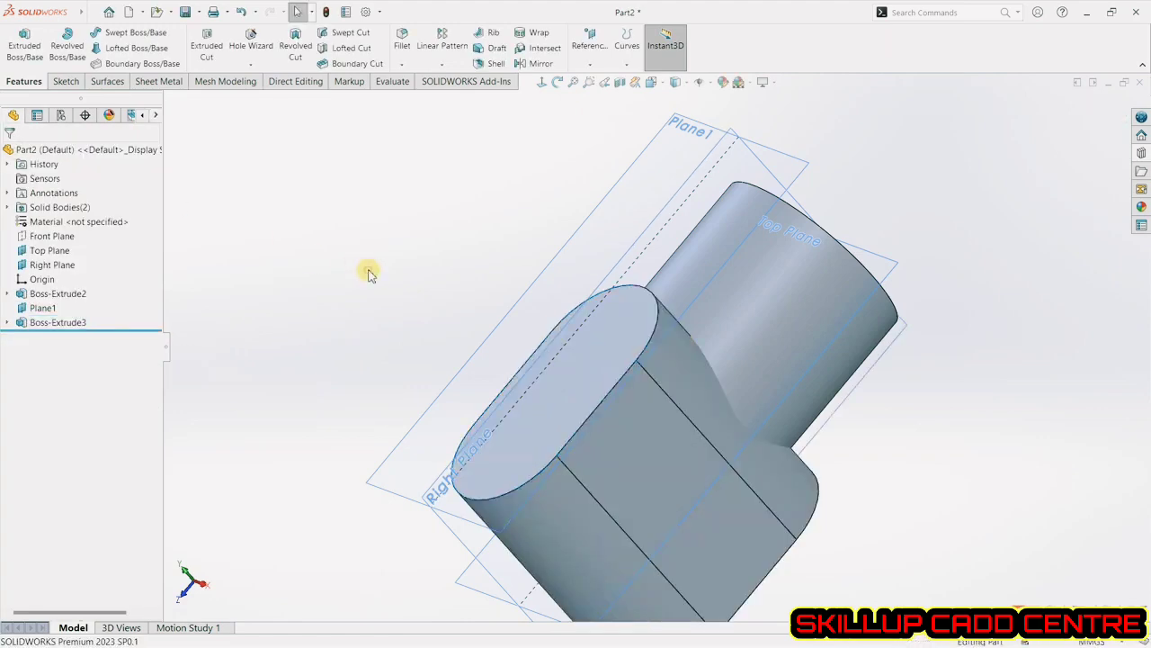
Set up an Intersect between the cylinder and the extruded slot body and generate its regions with Create both.
left_click(542, 49)
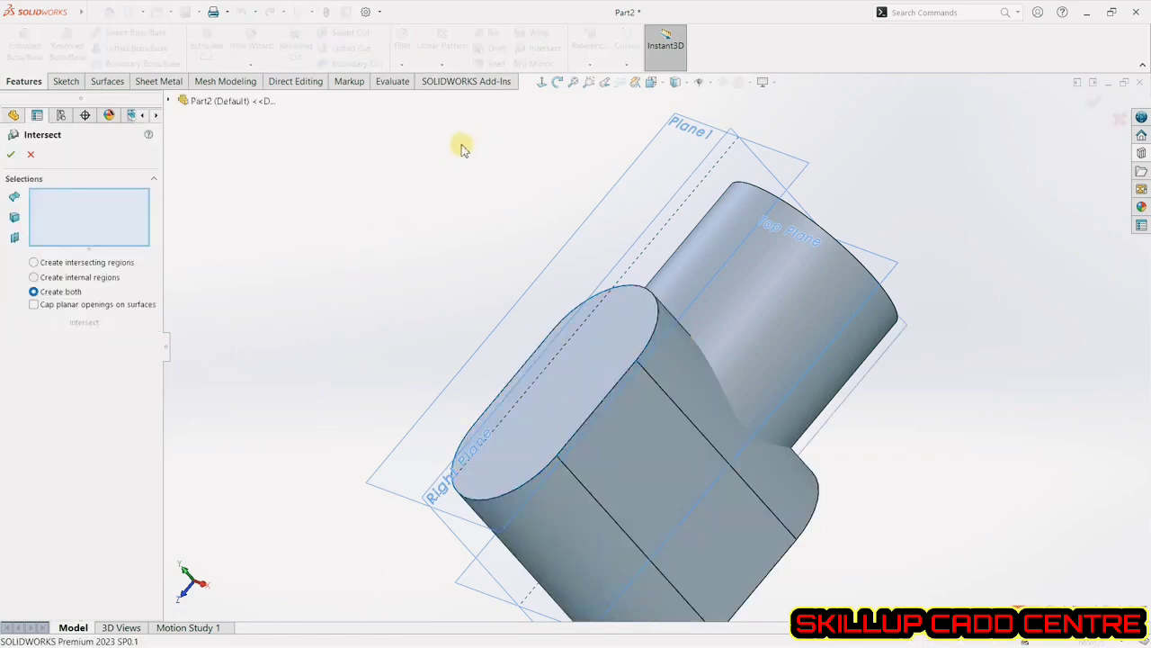
left_click(785, 284)
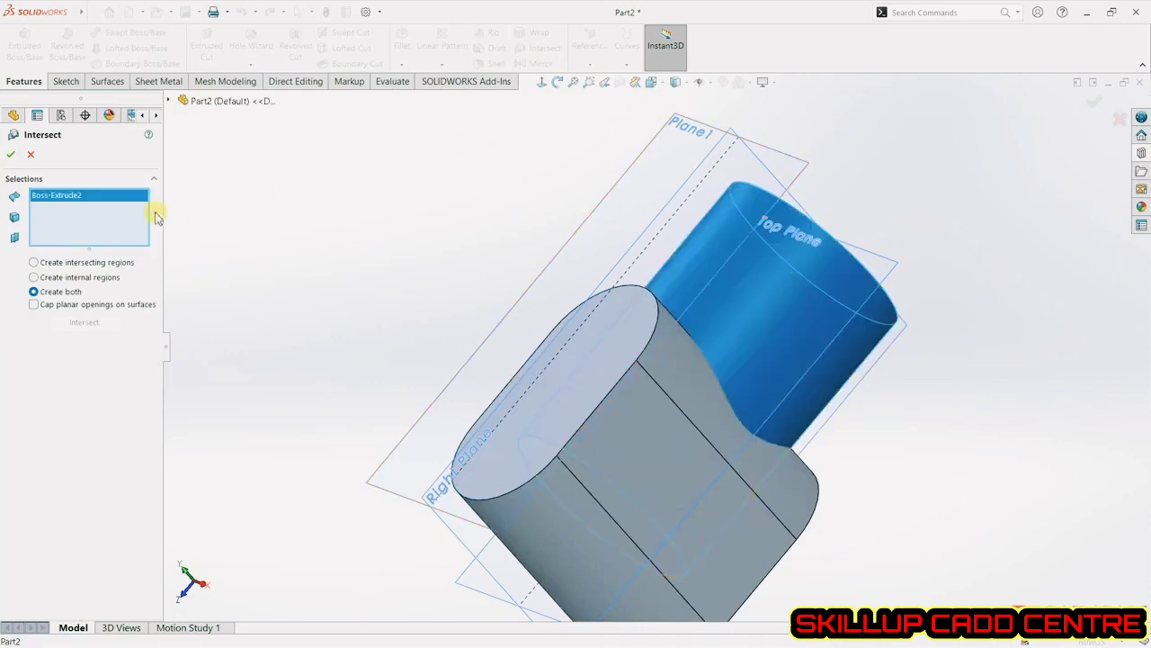
left_click(623, 370)
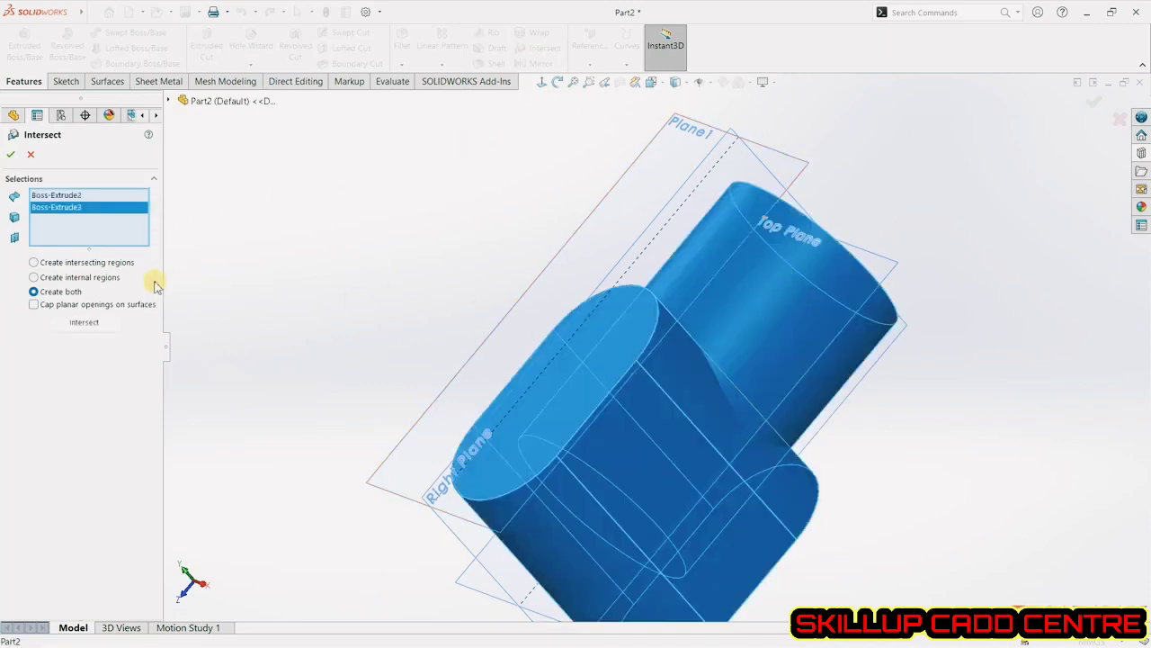
left_click(86, 322)
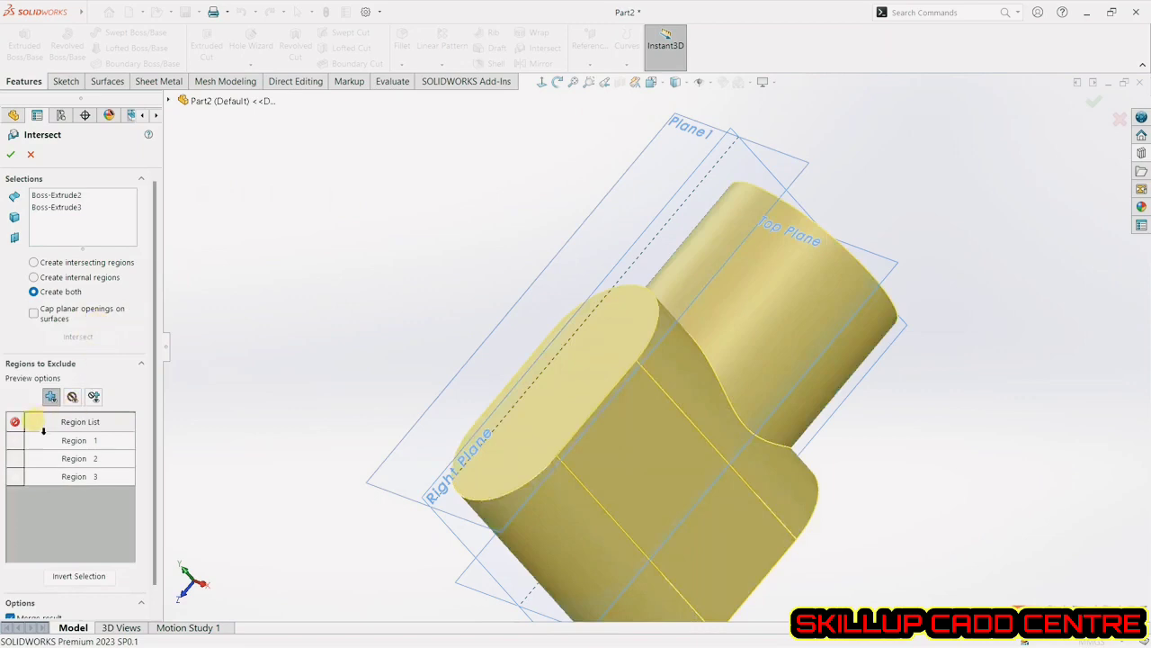
Preview the Intersect result with Region 1 excluded, with Region 2 excluded and with Regions 2 and 3 excluded, clearing the exclusions again.
left_click(15, 440)
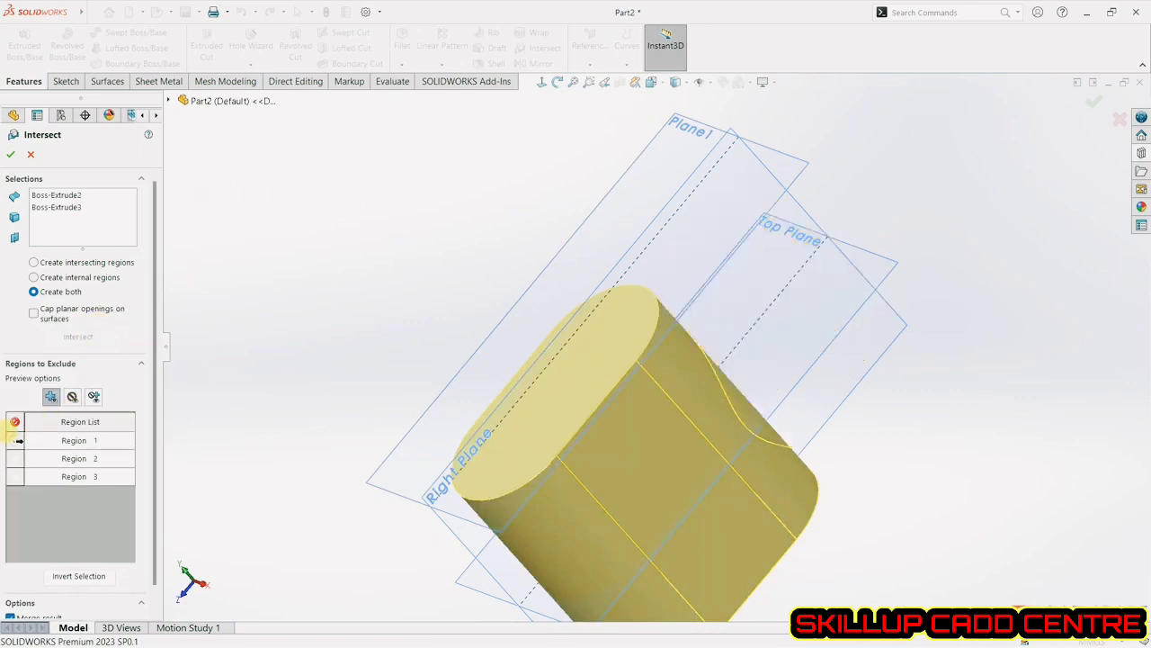
left_click(15, 440)
left_click(15, 458)
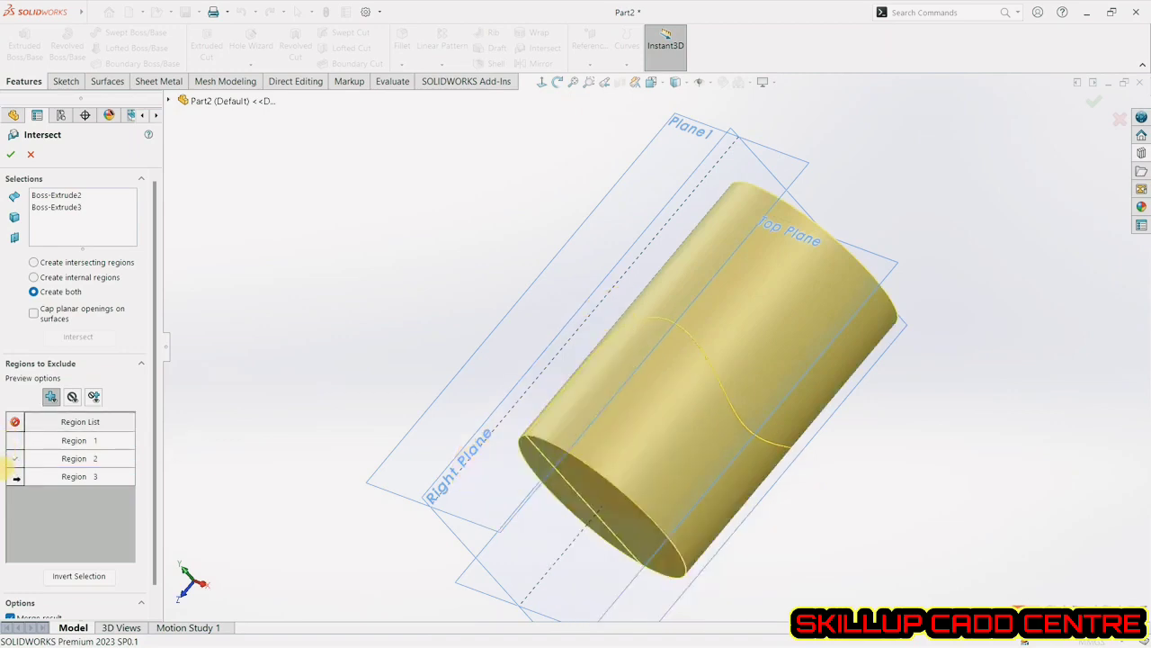
left_click(15, 477)
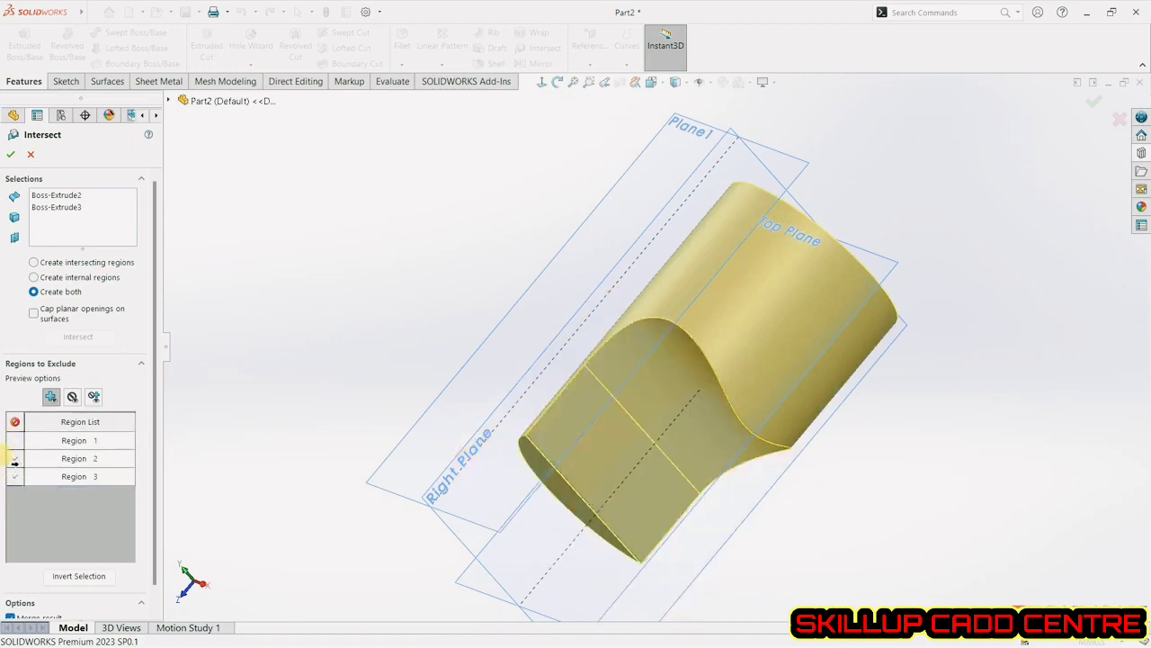
left_click(15, 447)
left_click(15, 446)
left_click(16, 460)
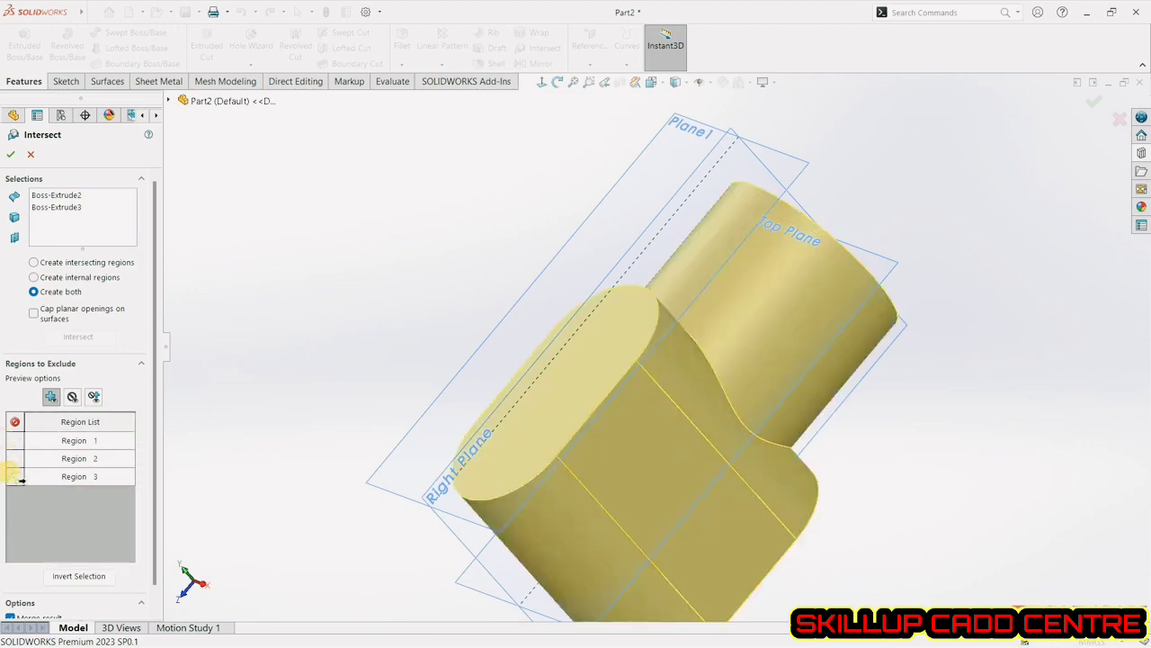
Exclude Regions 2 and 3 from the Intersect and accept it, leaving the cylinder with the slot body's shape cut away.
left_click(17, 477)
left_click(16, 440)
middle_click_drag(467, 396, 740, 368)
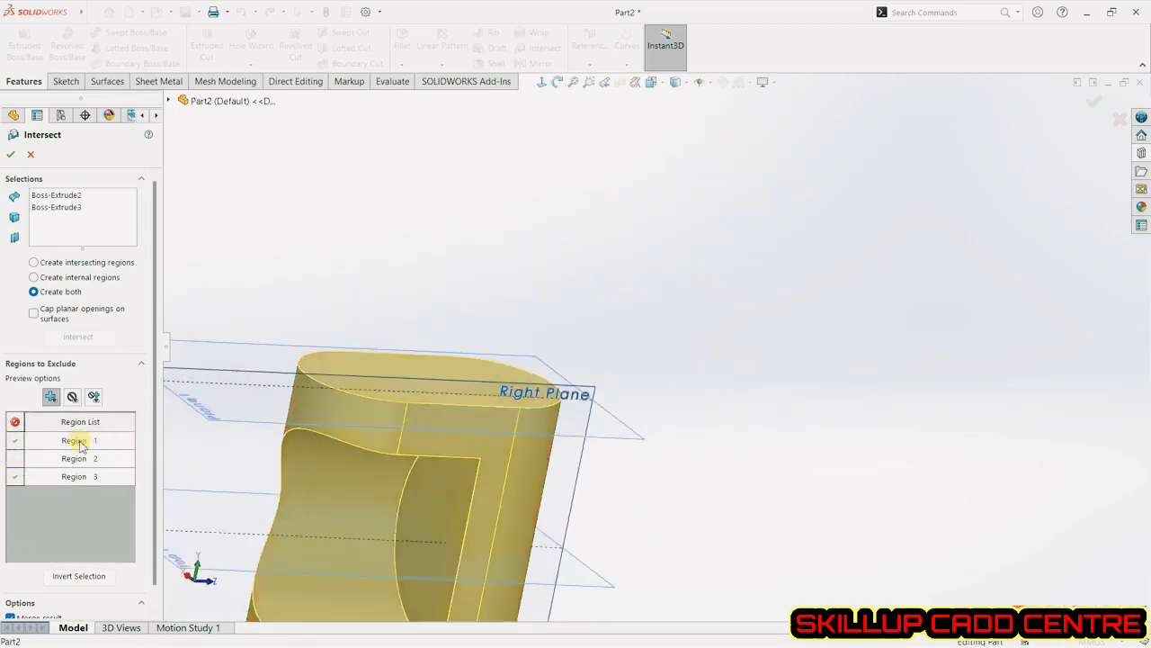
left_click(15, 439)
left_click(15, 457)
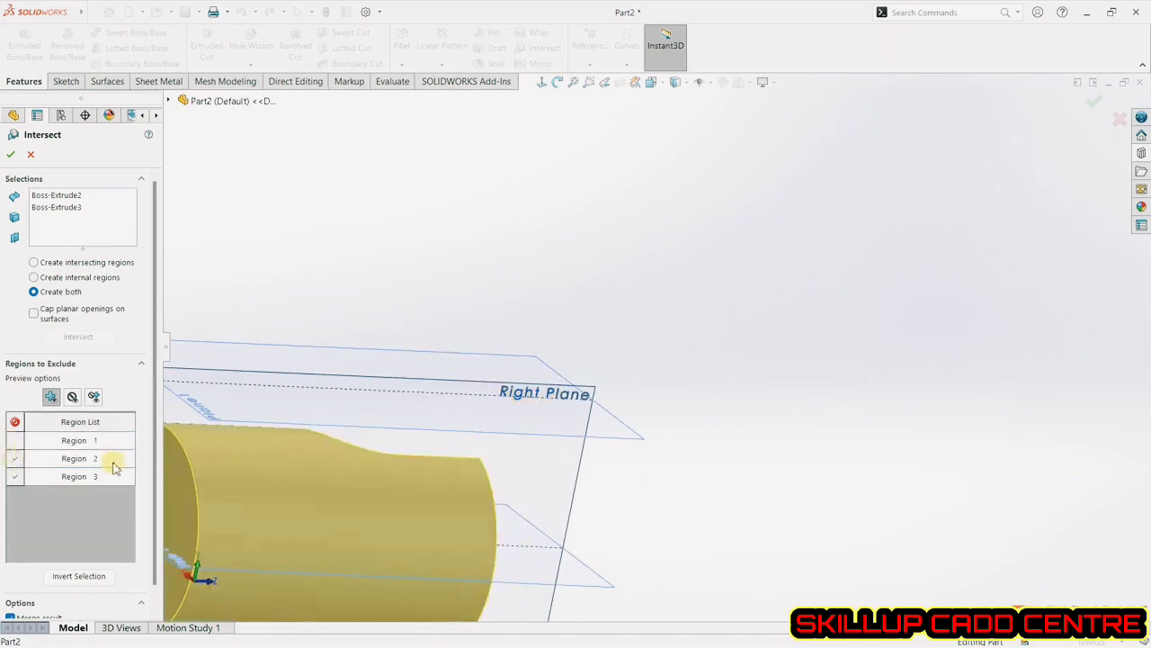
middle_click_drag(800, 385, 604, 480)
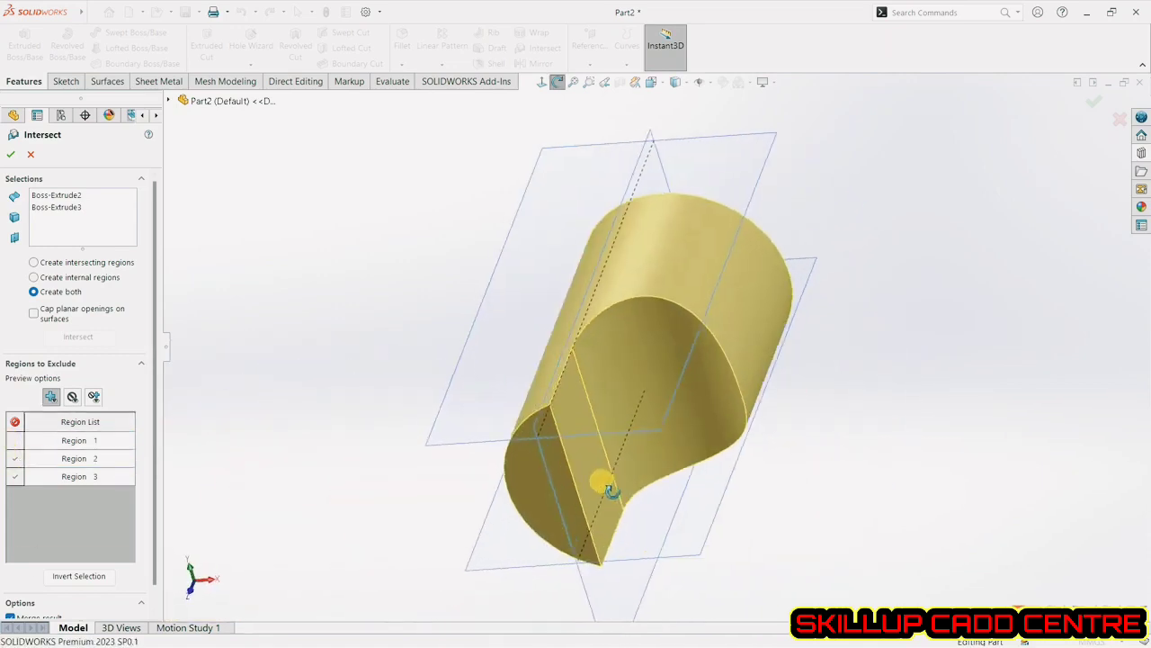
left_click(12, 155)
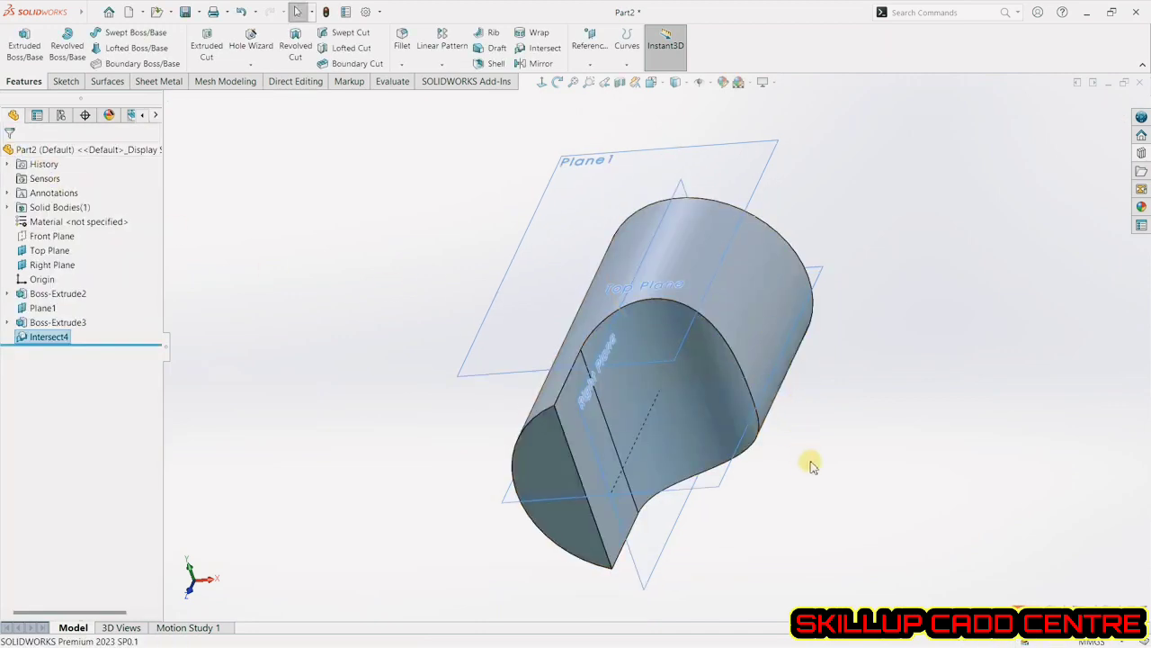
middle_click_drag(809, 462, 706, 425)
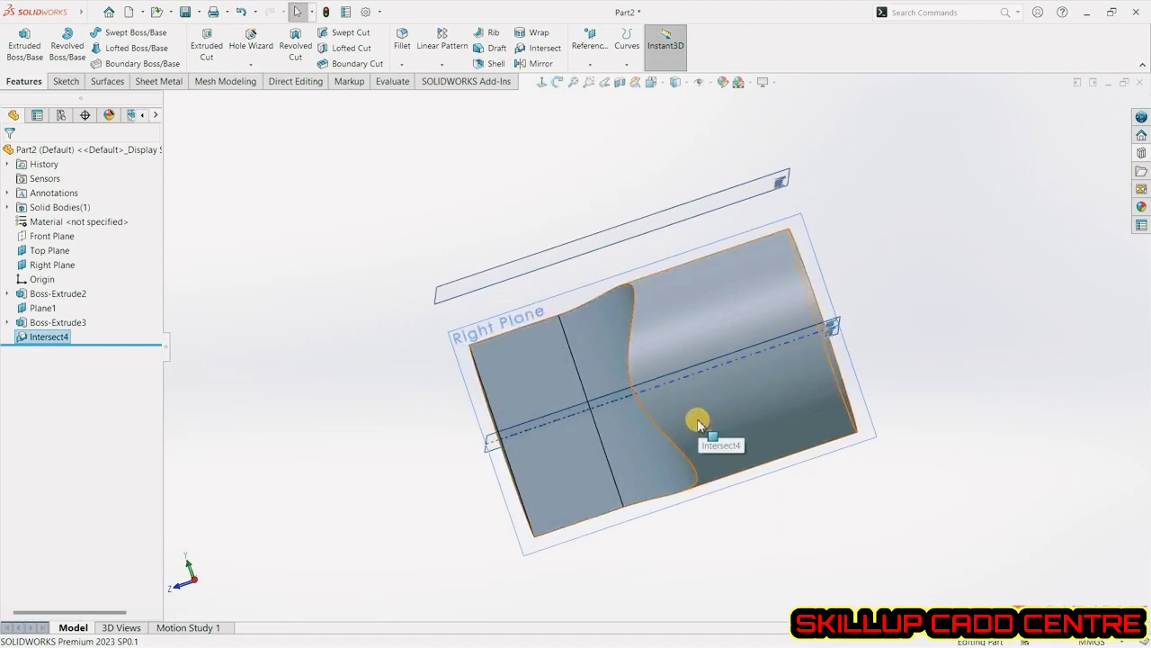
middle_click_drag(599, 213, 620, 214)
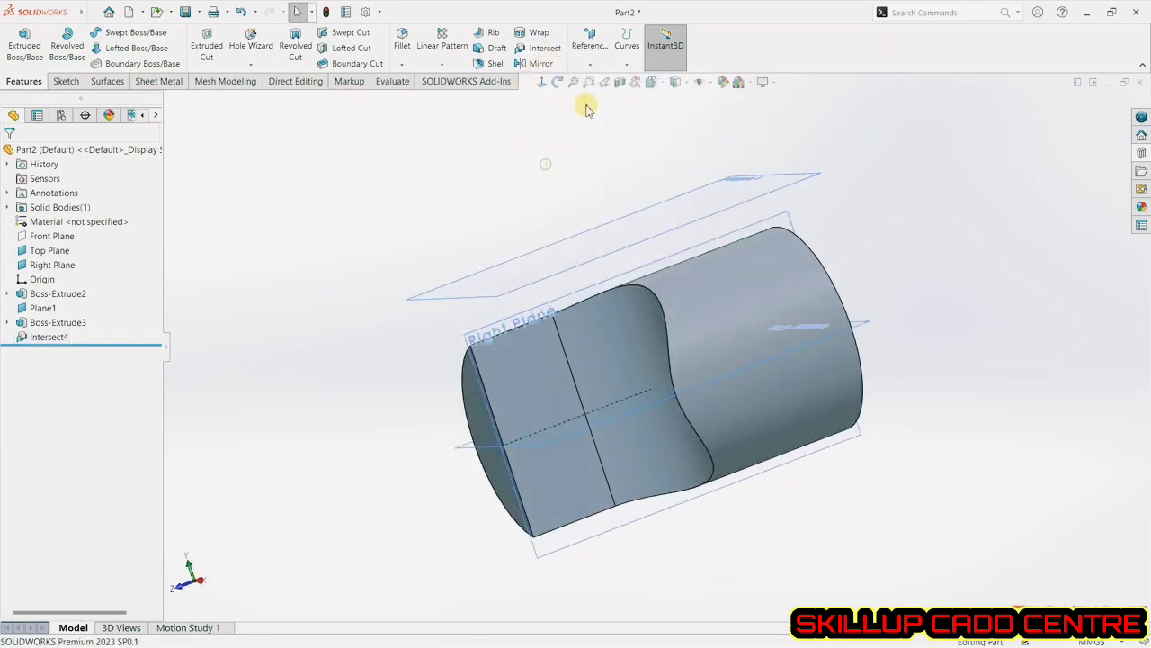
left_click(627, 67)
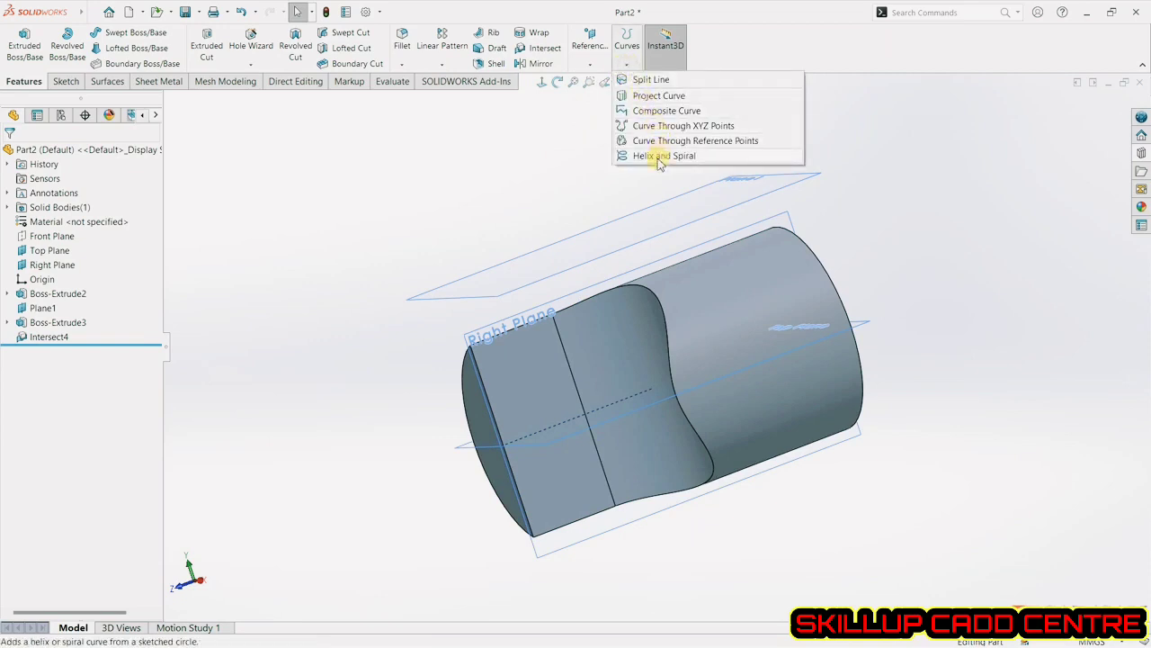
left_click(525, 142)
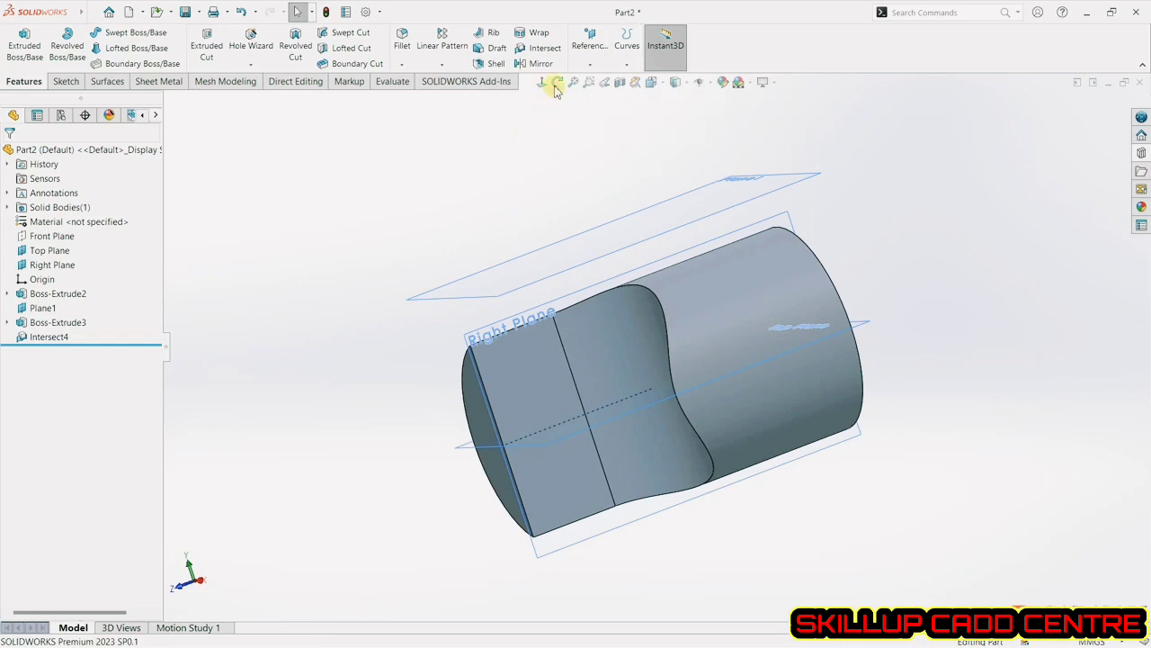
left_click(597, 66)
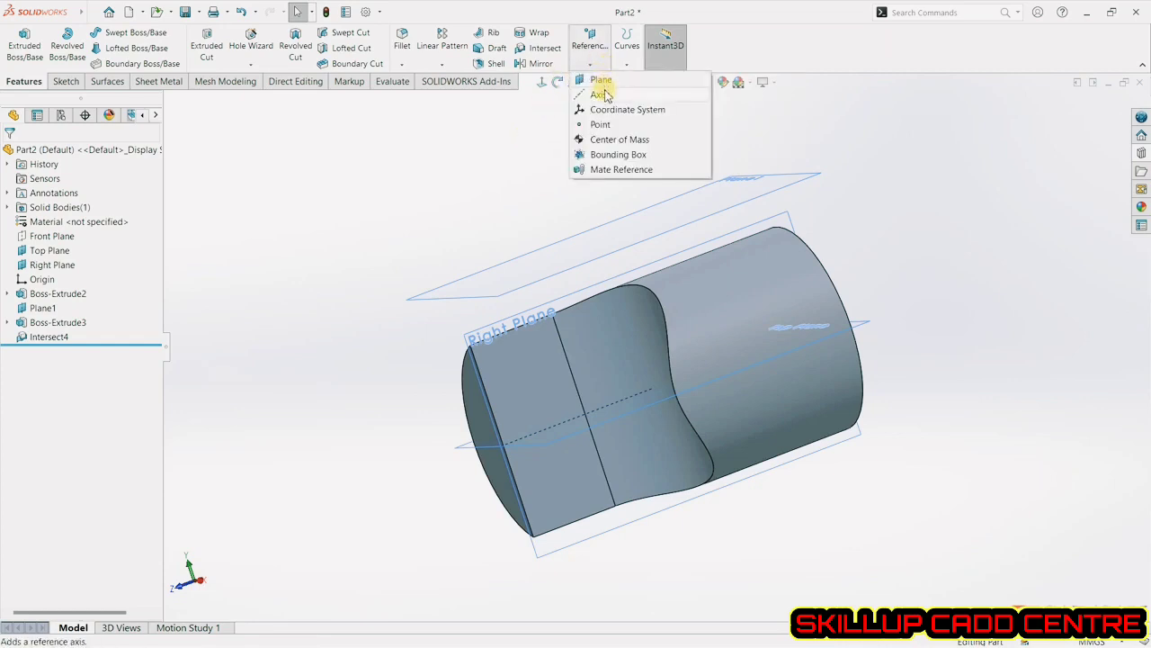
left_click(612, 160)
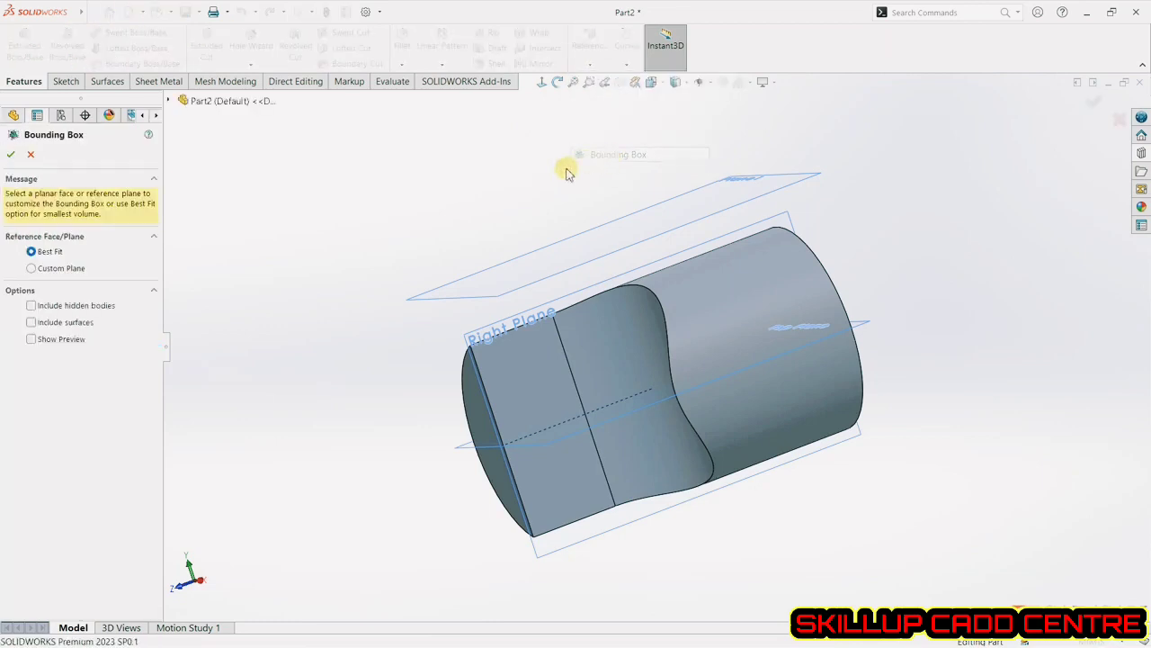
left_click(28, 156)
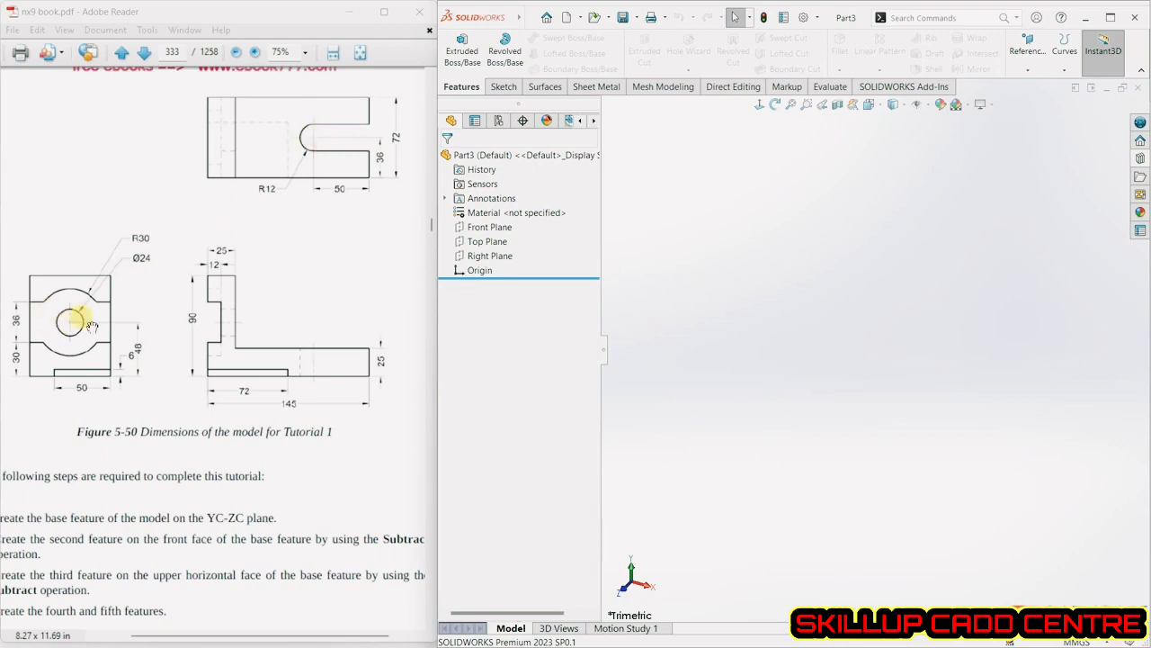
Show the Front Plane in the new part and start a sketch on it.
left_click(505, 230)
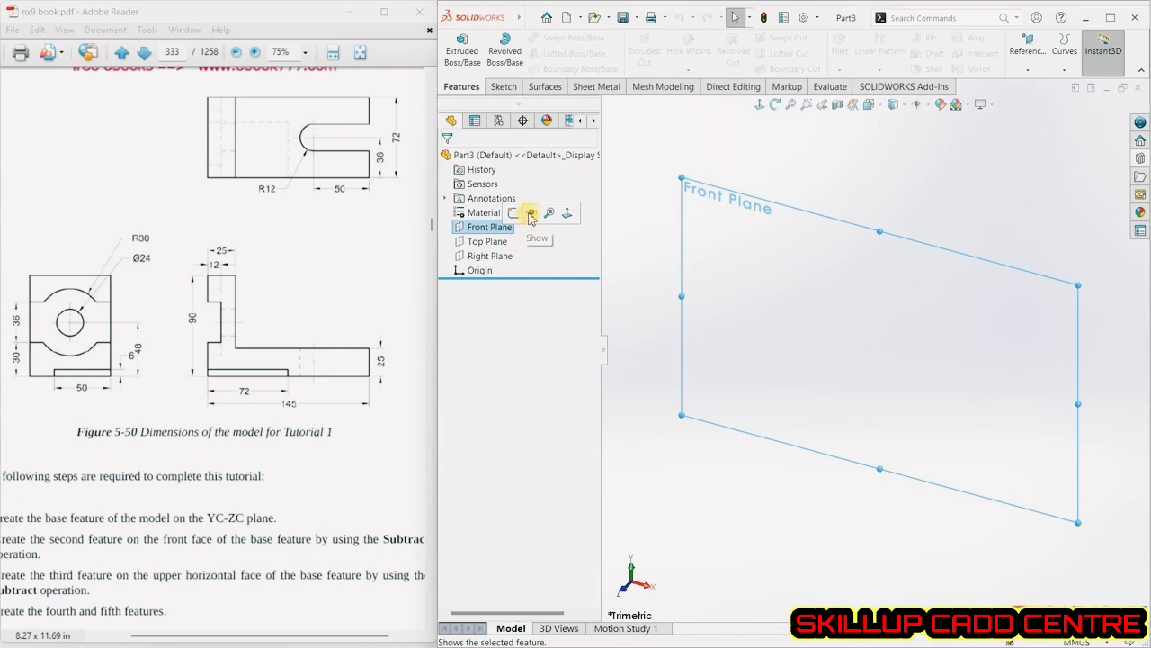
left_click(531, 214)
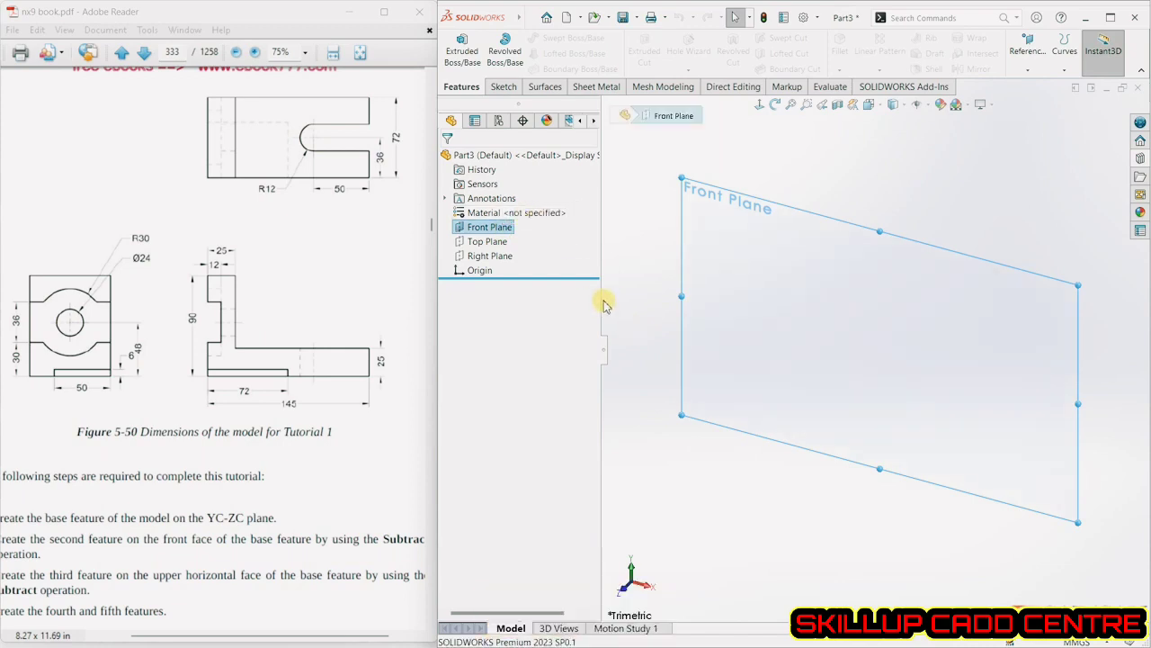
left_click(504, 86)
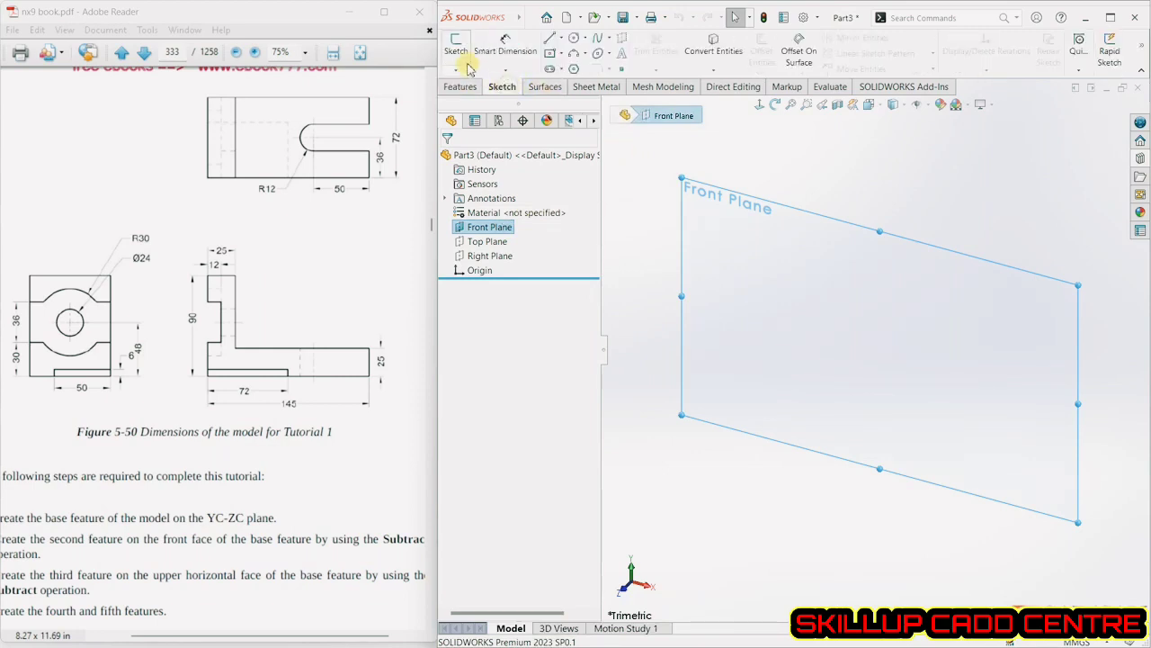
left_click(455, 45)
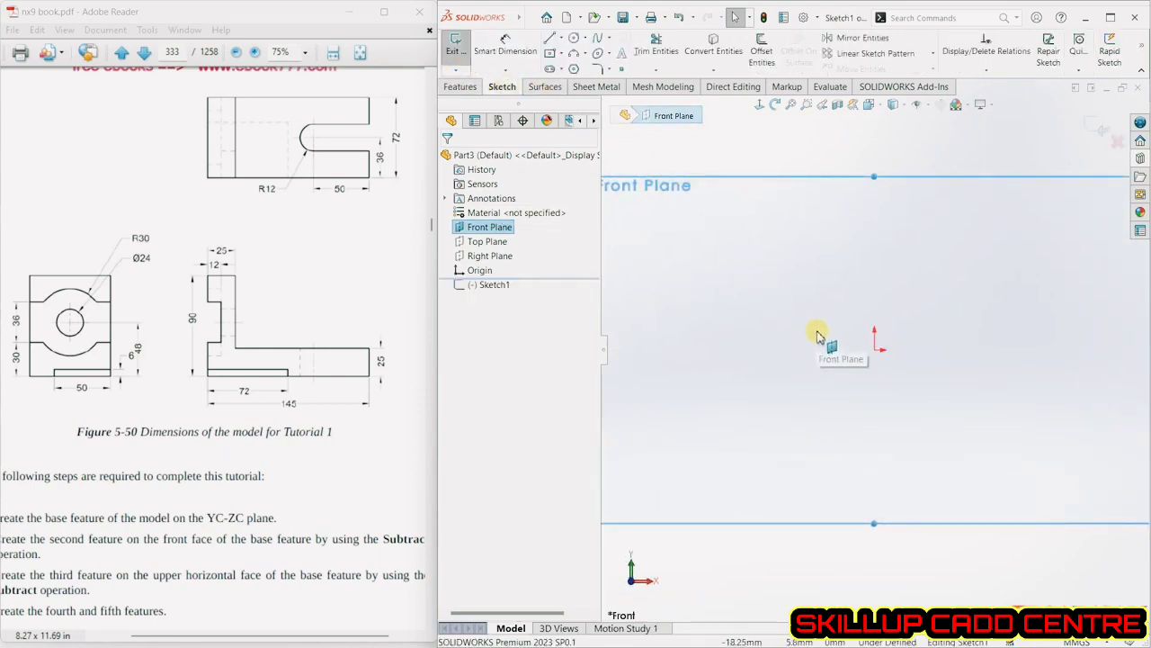
Draw a horizontal line about 65 mm long from the origin and set its length to 145 mm.
left_click(551, 38)
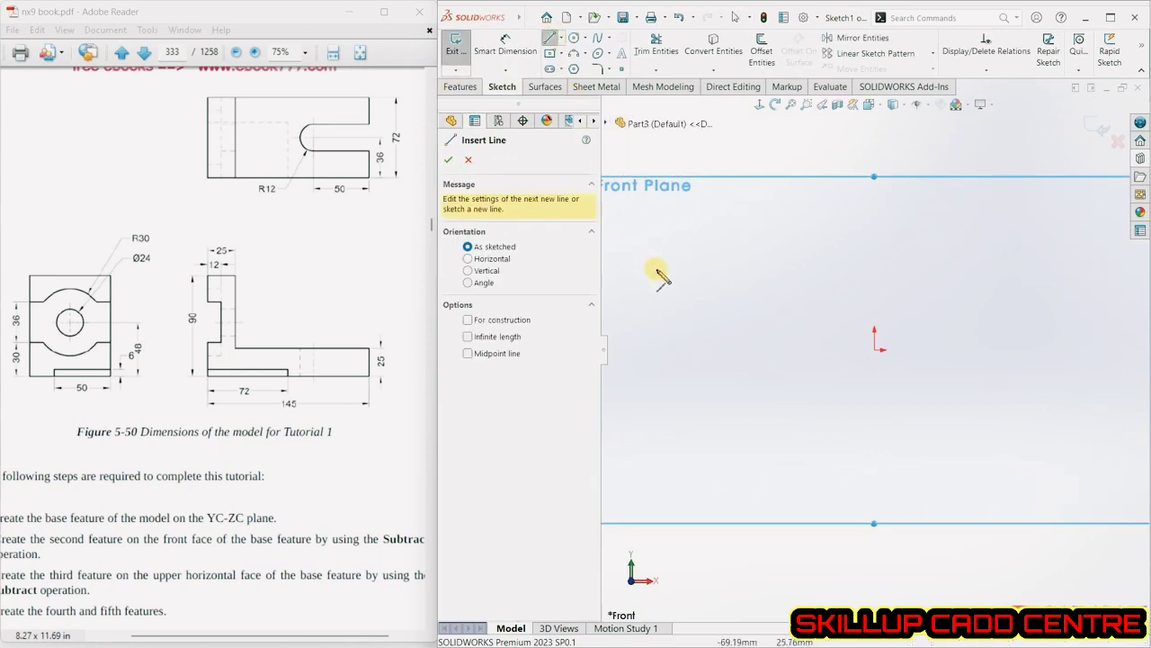
left_click(875, 350)
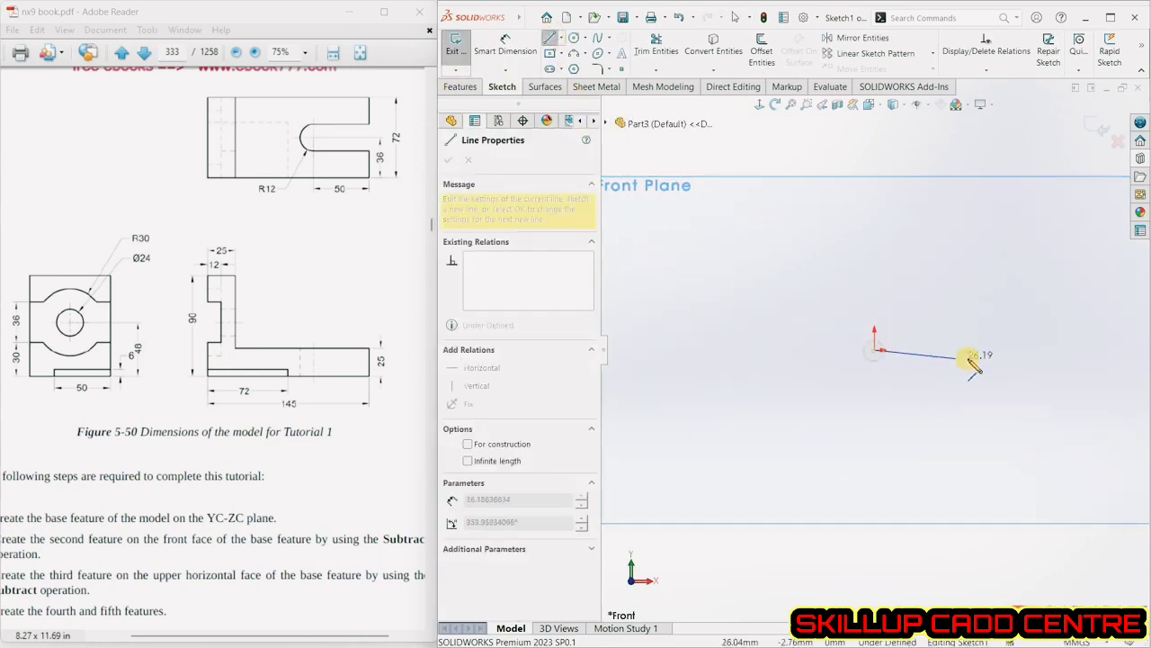
left_click(1084, 350)
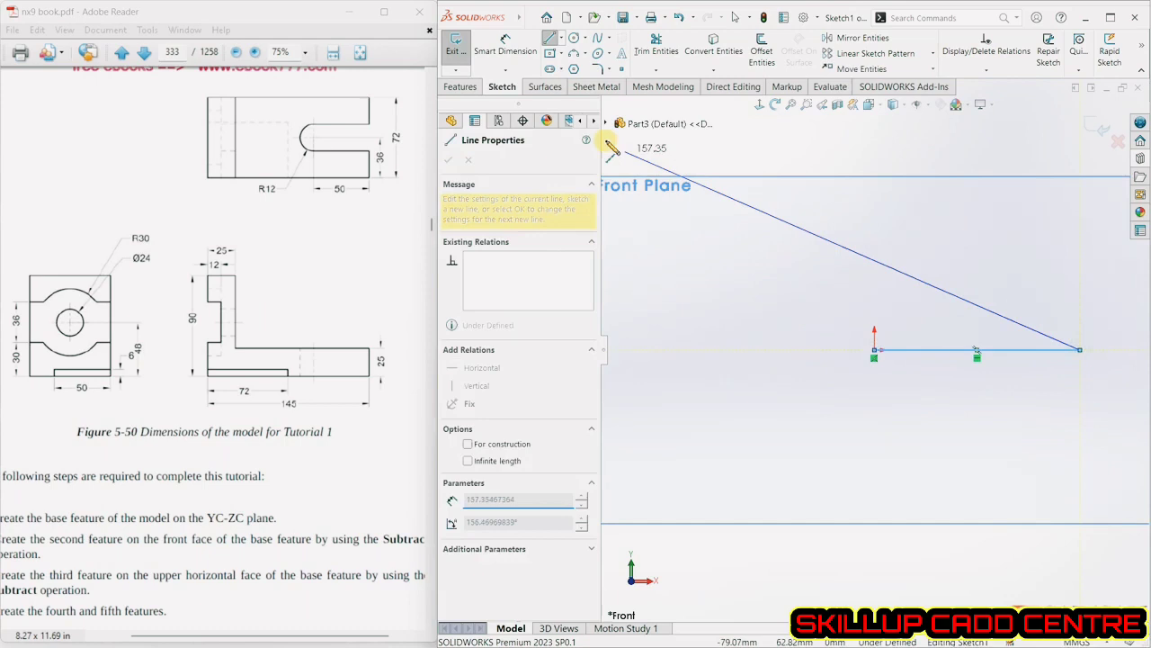
left_click(506, 45)
left_click(942, 356)
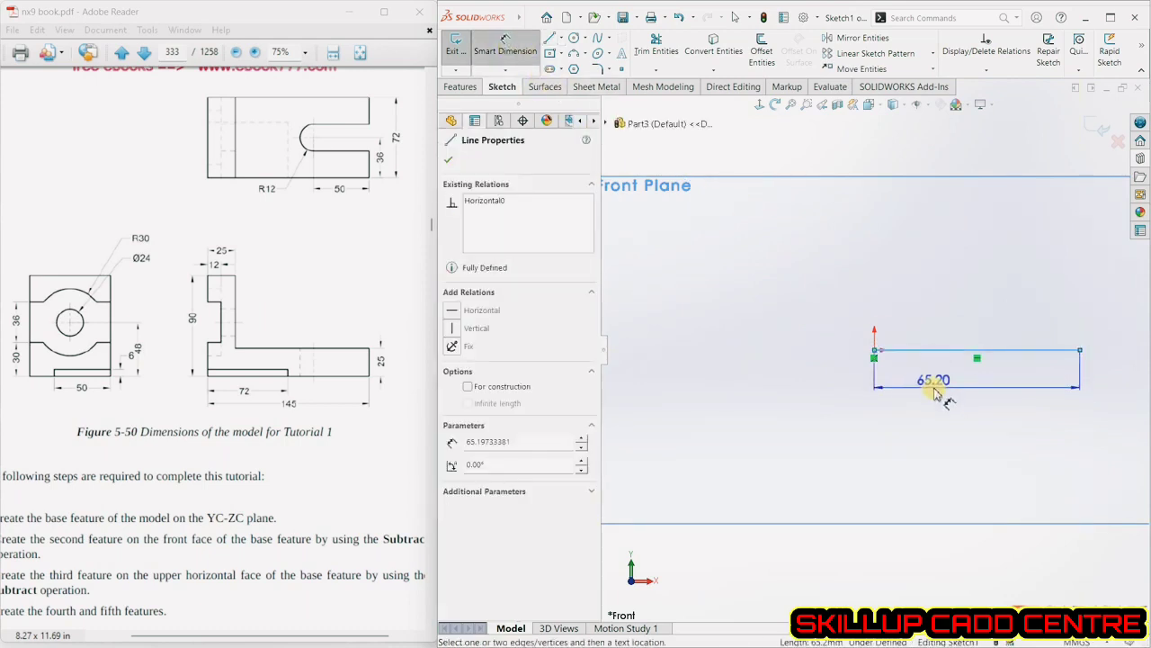
left_click(910, 435)
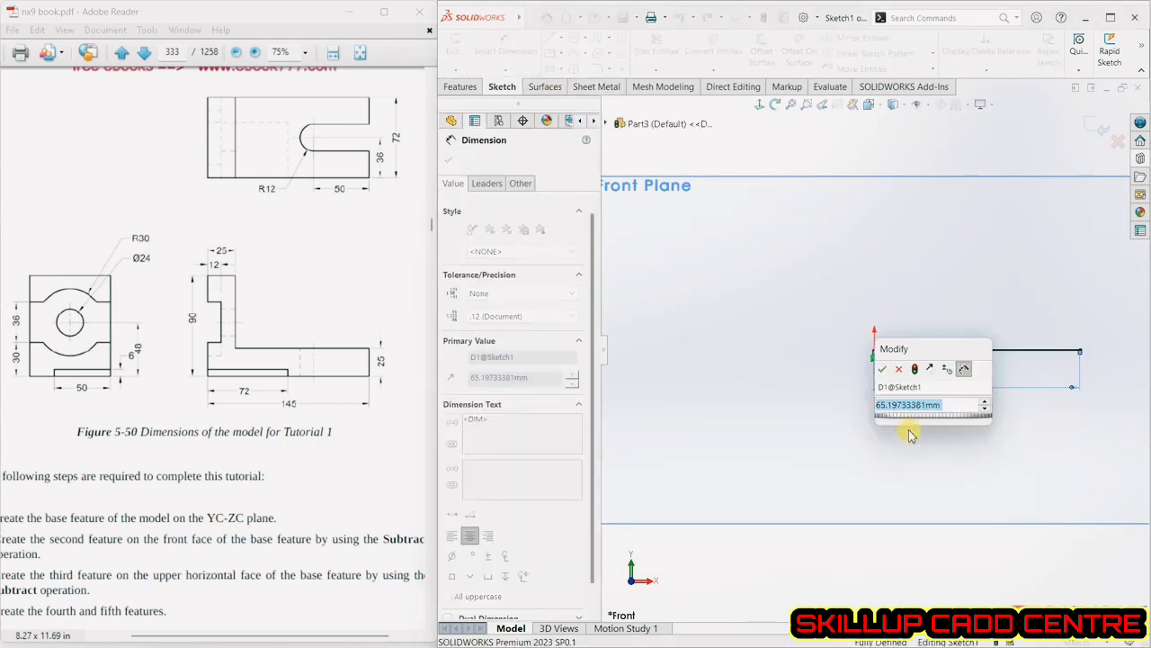
type("145")
key("Return")
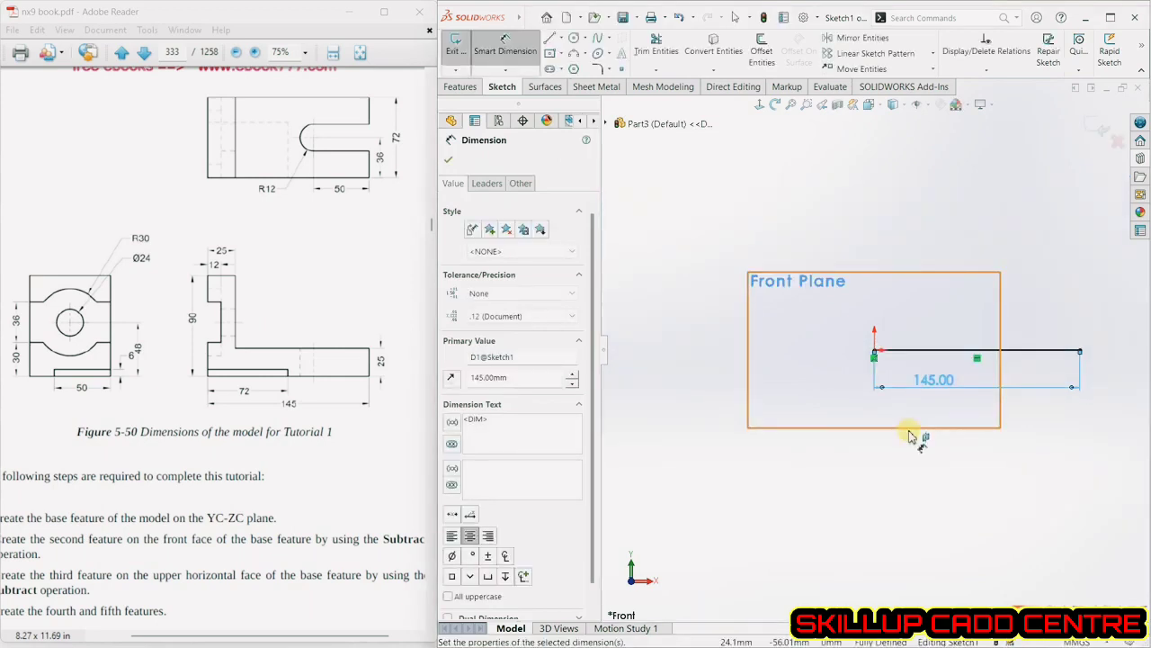
Close an L-shaped profile above the 145 mm line, with an upright about 30 mm wide, a notch about 41 mm high and a base about 19 mm thick.
scroll(1084, 241, "down", 2)
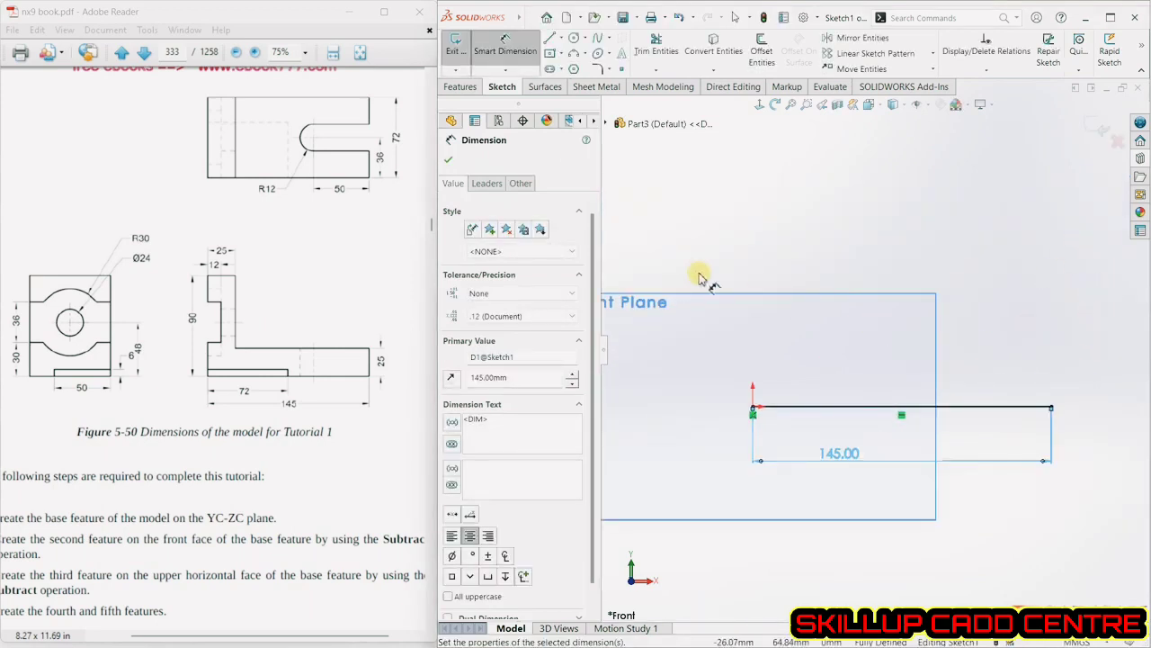
left_click(549, 43)
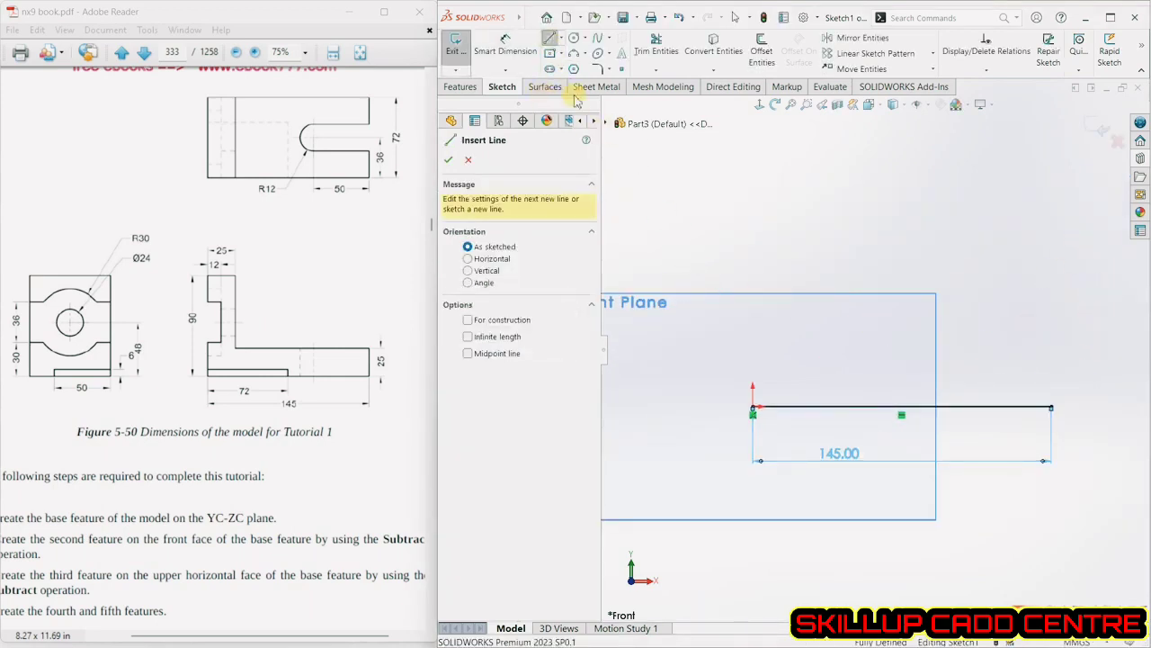
left_click(753, 406)
left_click(754, 359)
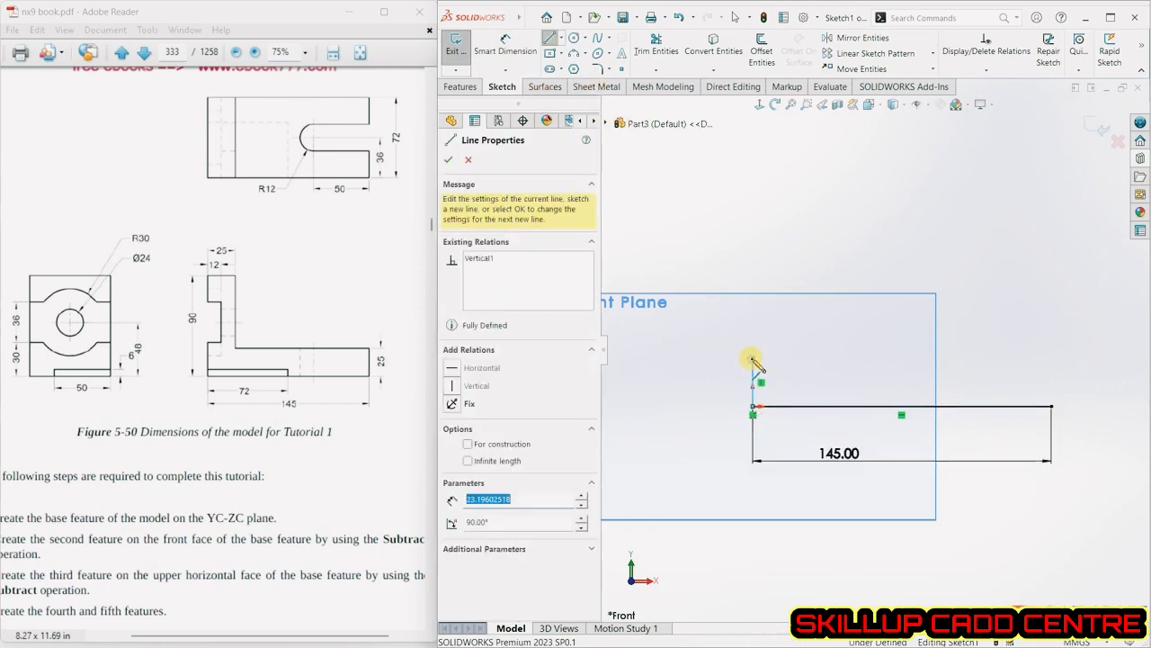
left_click(780, 359)
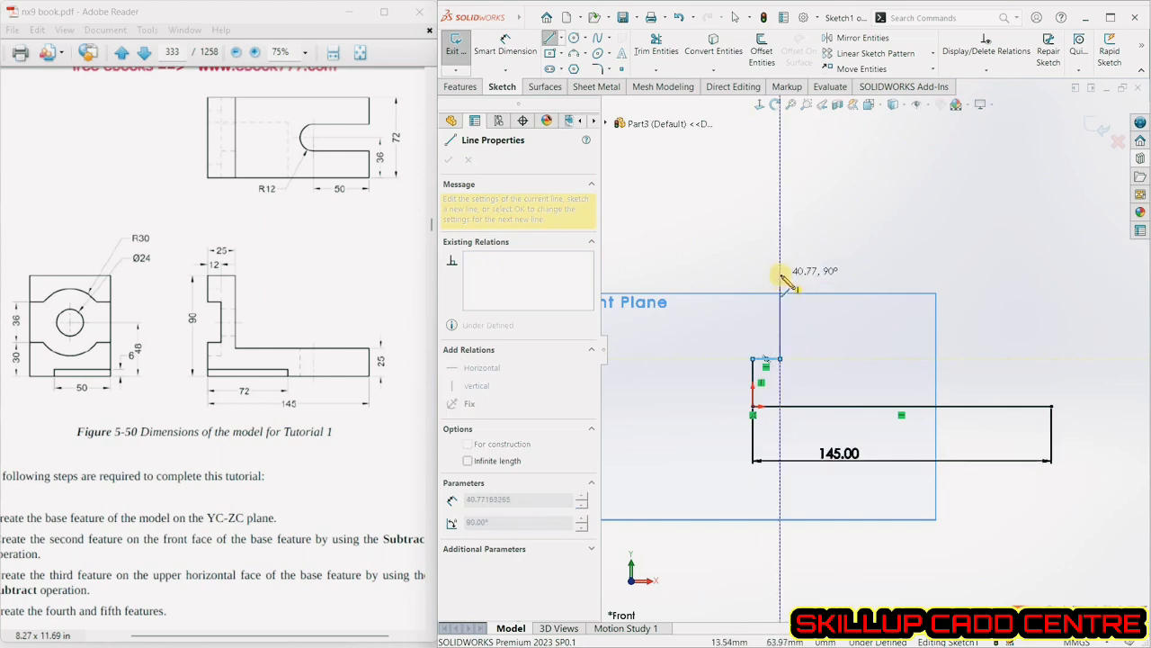
left_click(780, 271)
left_click(753, 272)
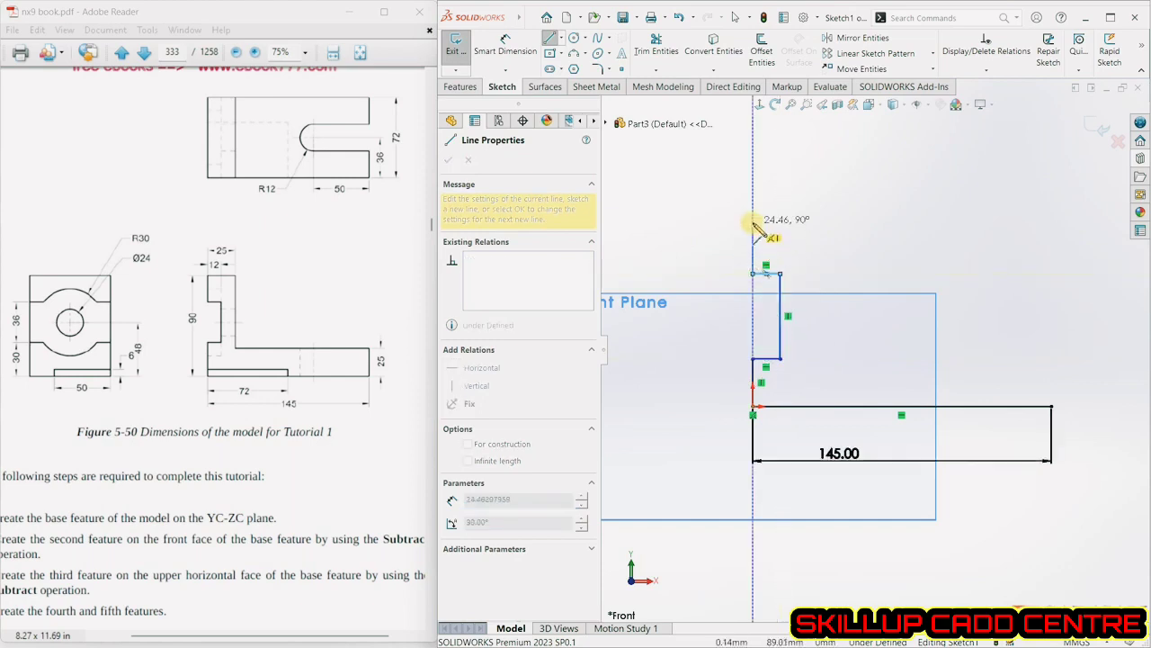
left_click(752, 215)
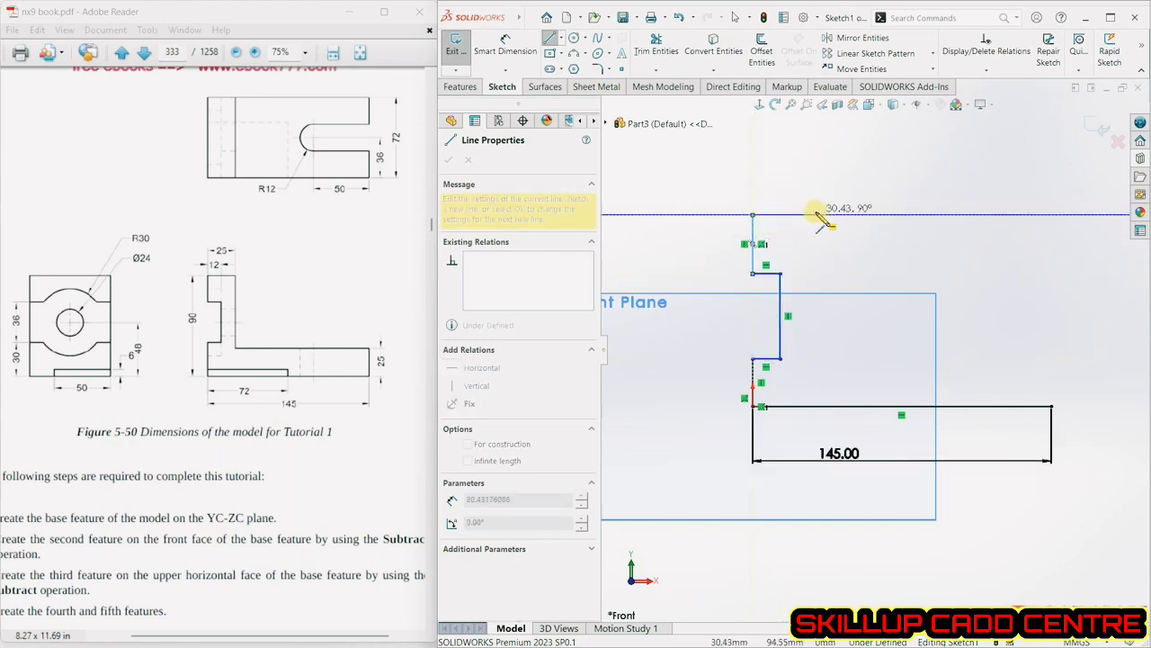
left_click(816, 215)
left_click(816, 367)
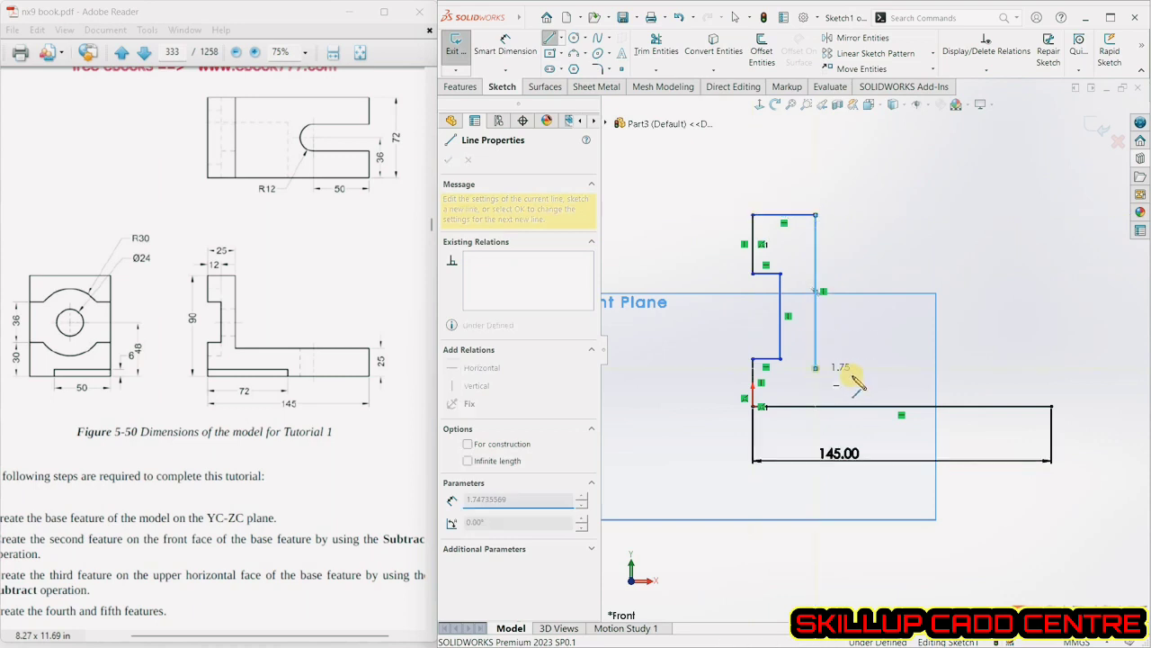
left_click(1053, 367)
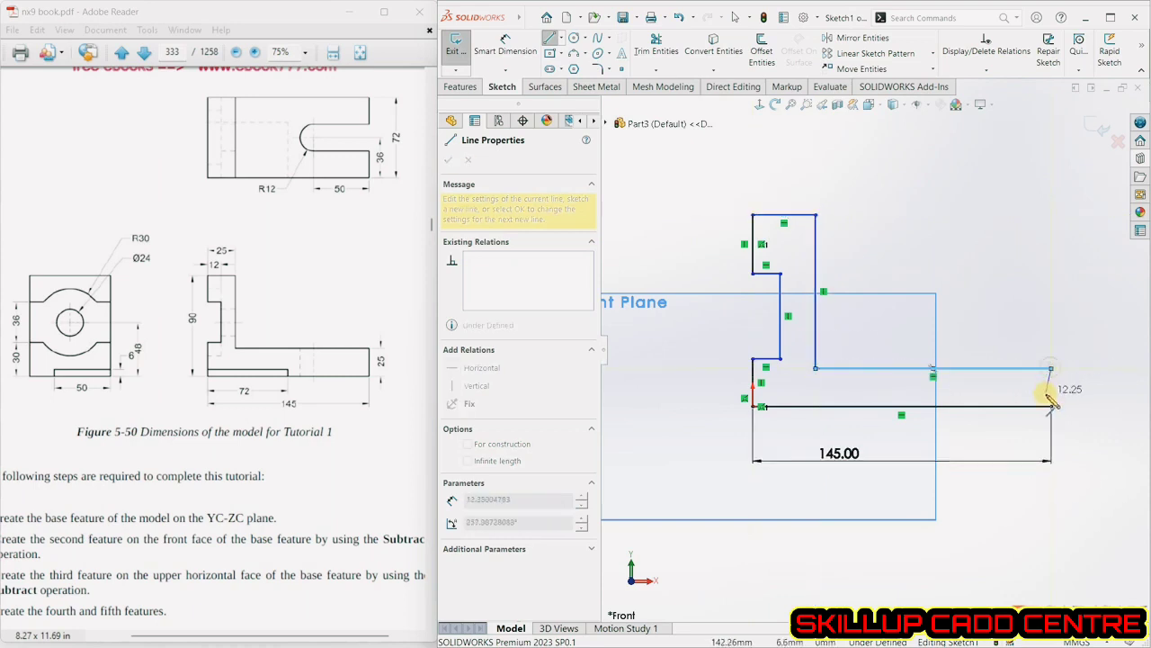
left_click(1052, 407)
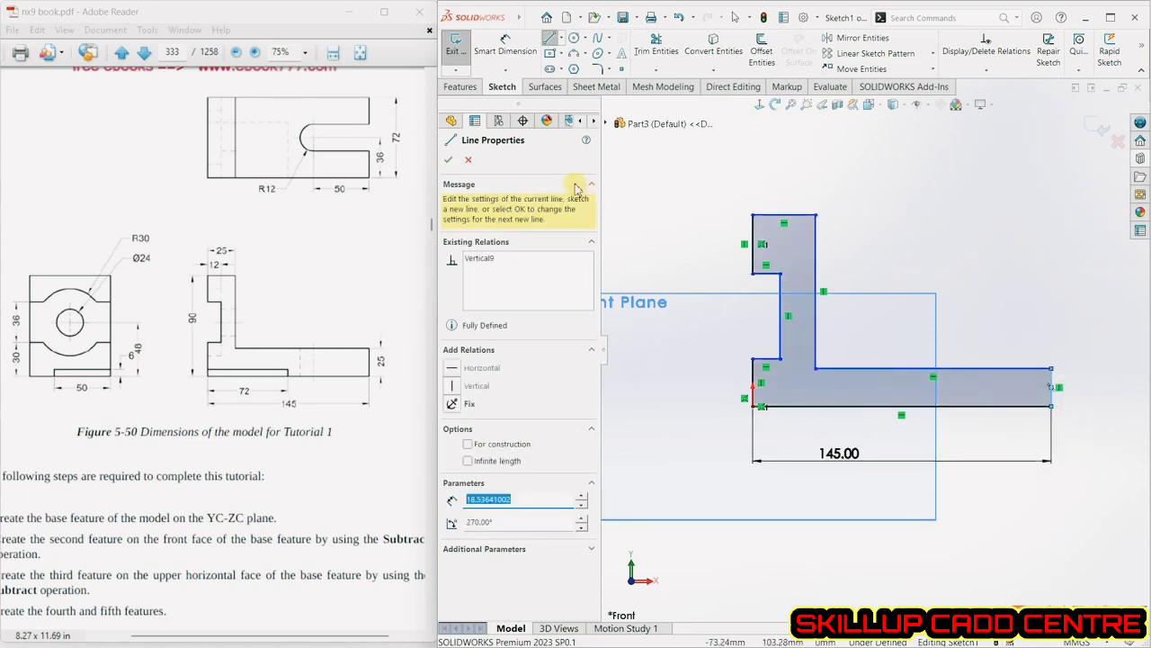
Dimension the thickness of the L-profile's horizontal base as 25 mm.
left_click(520, 48)
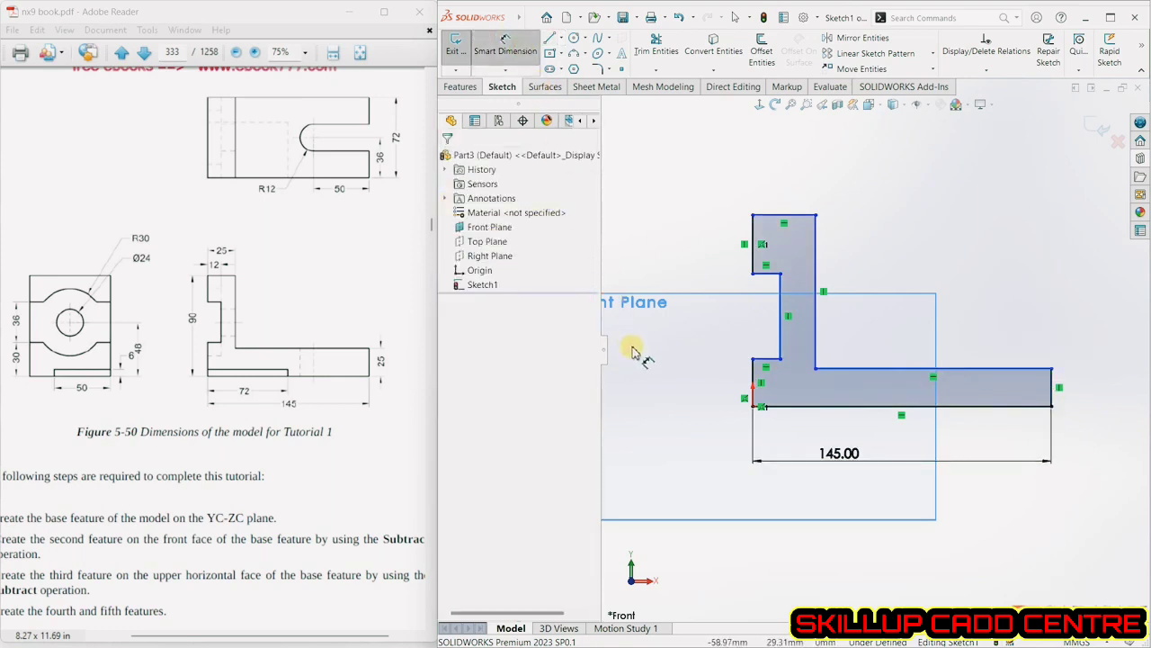
left_click(1054, 386)
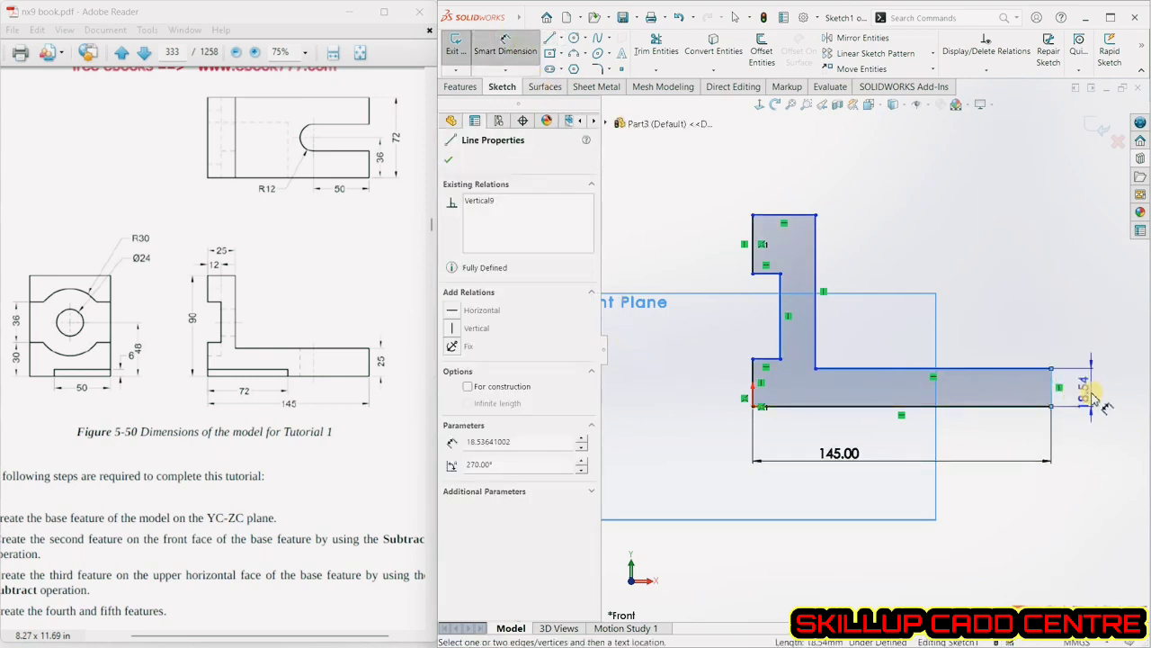
left_click(1090, 395)
type("25")
key("Return")
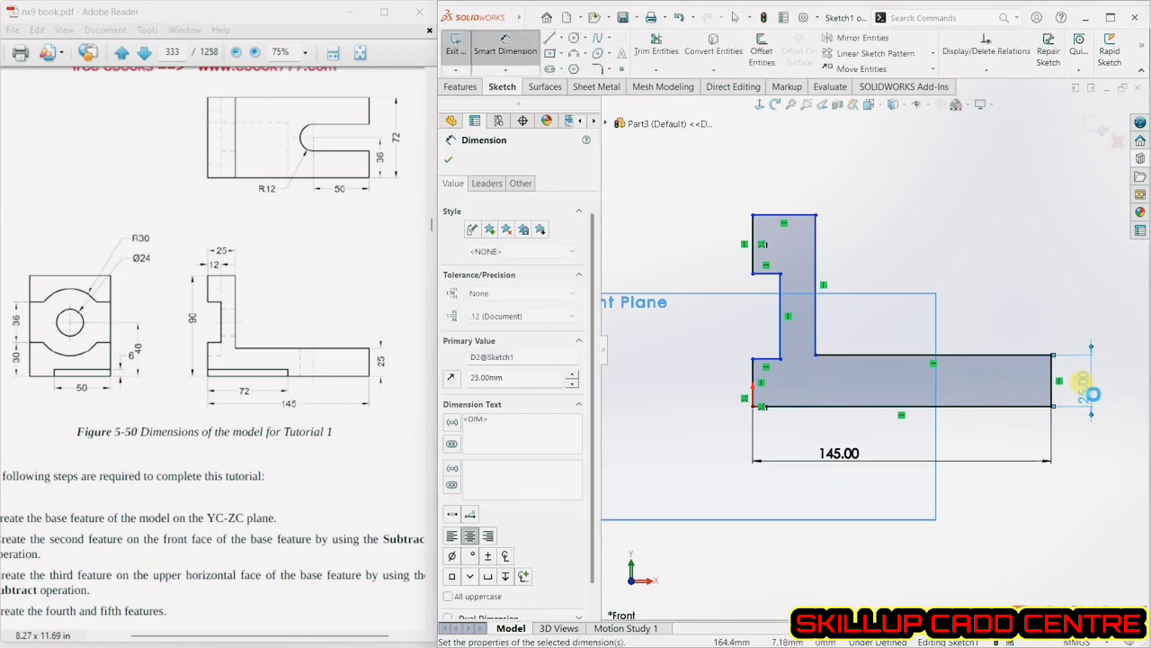
Dimension the upright's width as 25 mm and the notch depth as 12 mm.
left_click(795, 220)
left_click(799, 176)
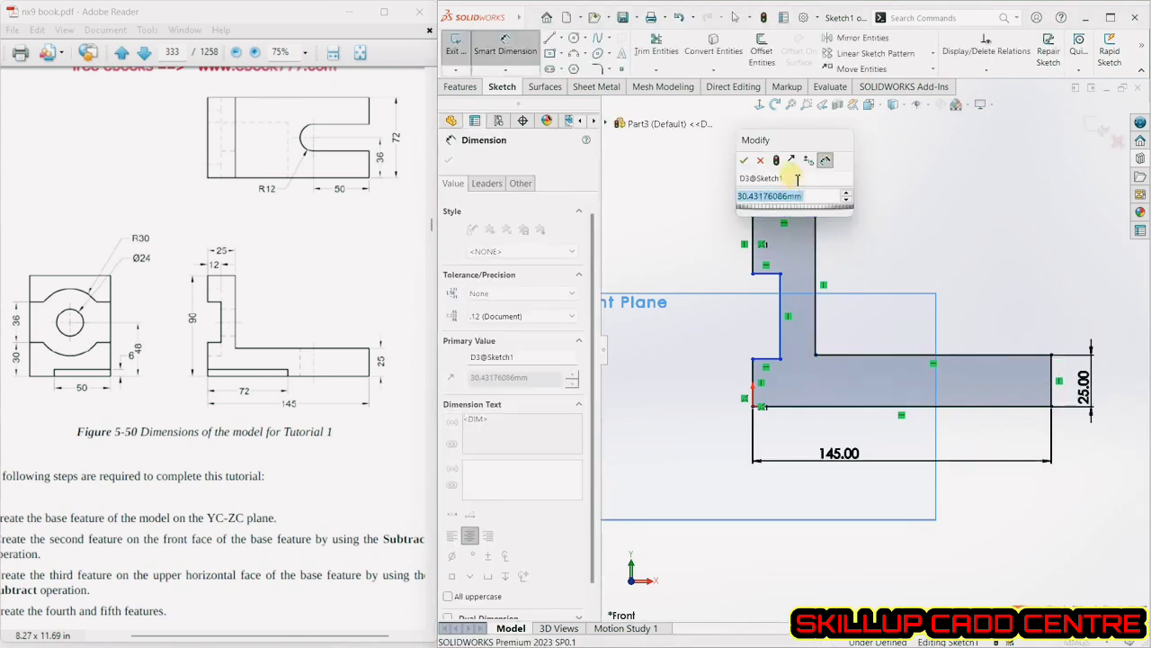
type("25")
key("Return")
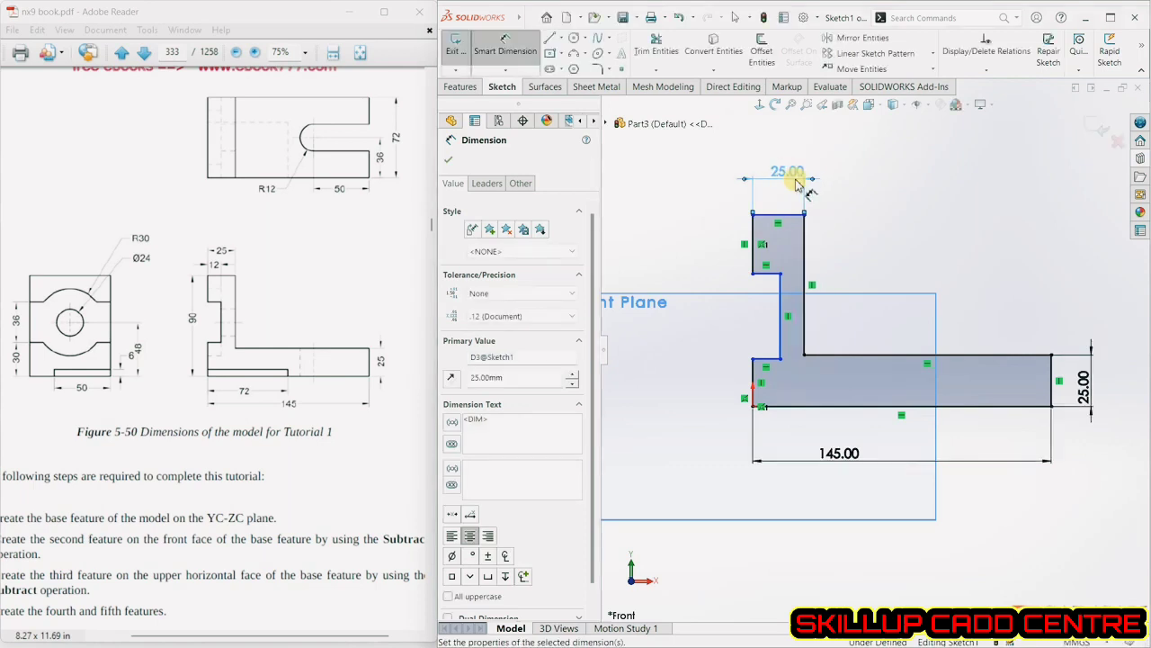
left_click(770, 281)
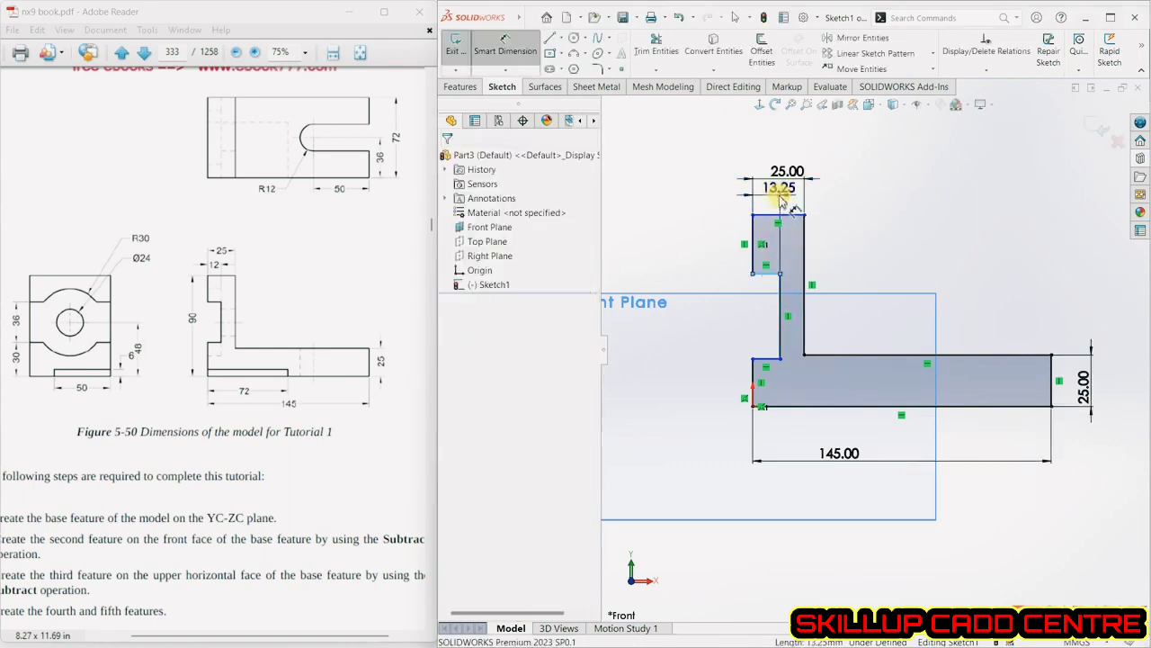
left_click(779, 195)
type("12")
key("Return")
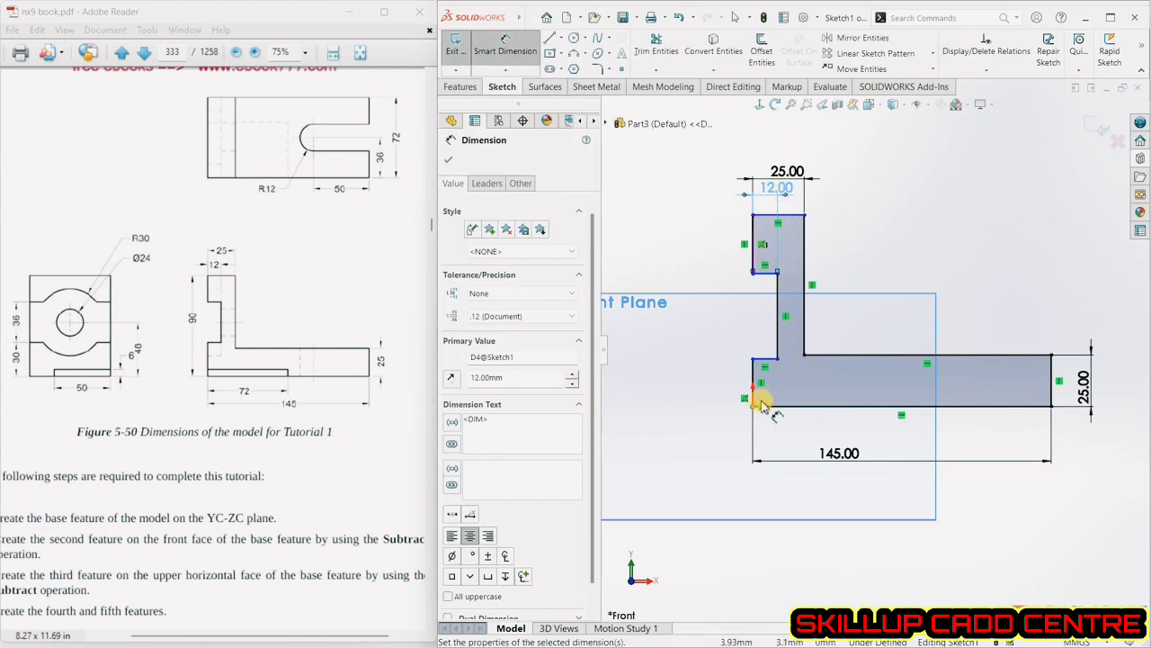
Dimension the overall height from the base's bottom line to the top of the upright as 90 mm.
left_click(791, 407)
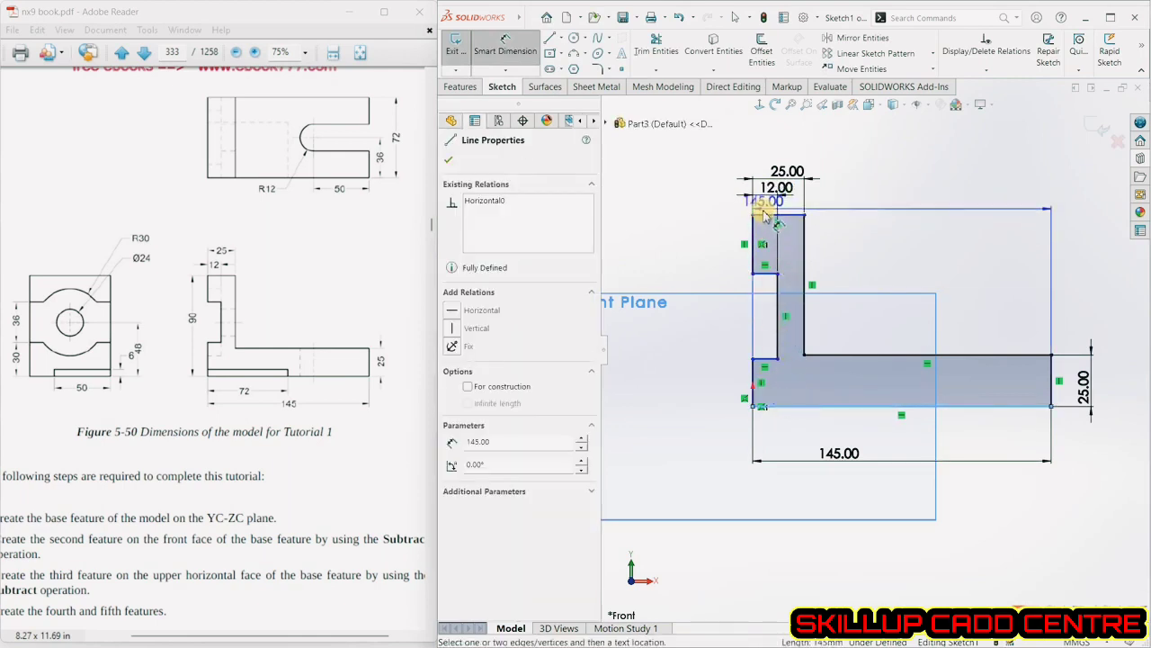
left_click(754, 214)
left_click(694, 261)
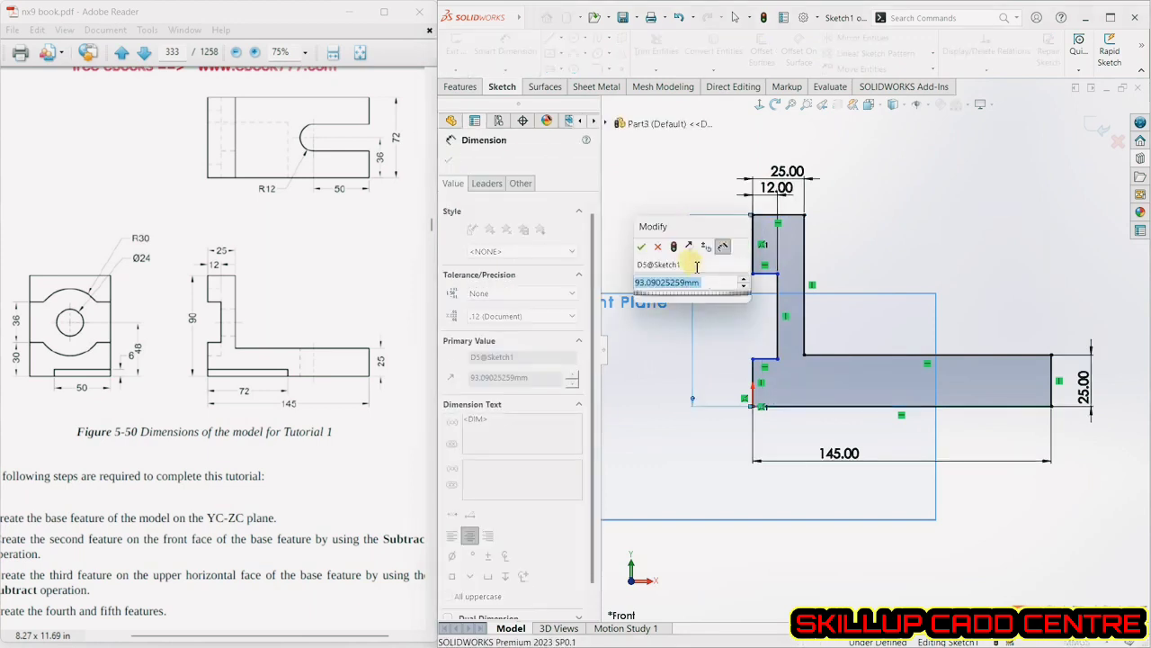
type("90")
key("Return")
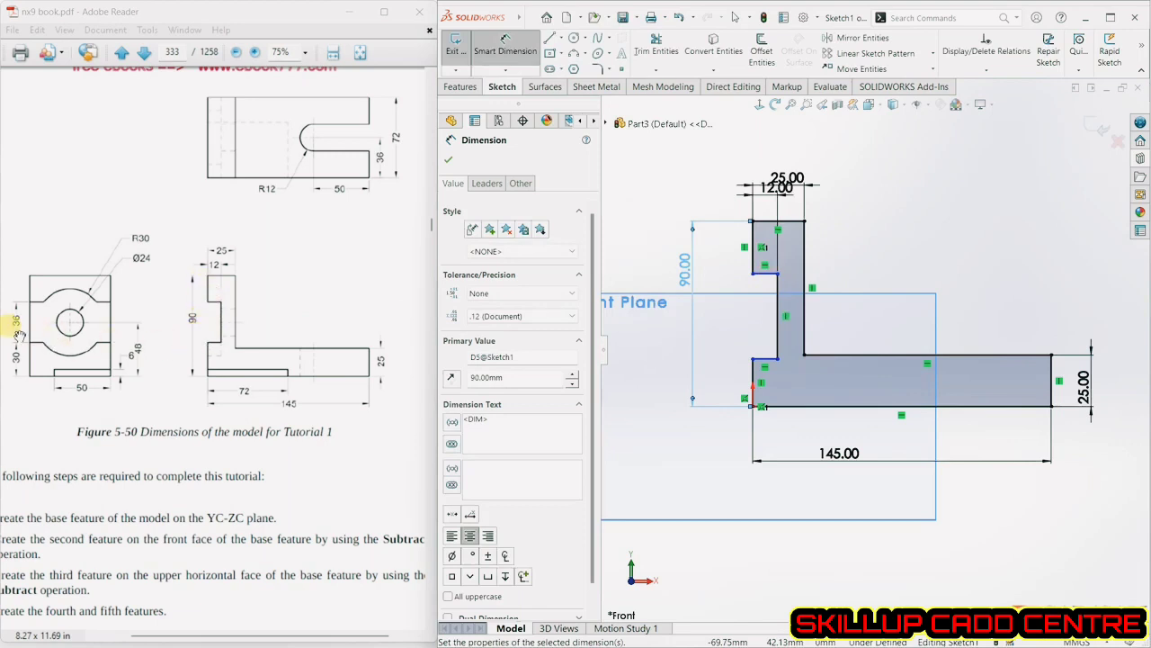
Dimension the notch height as 36 mm and its lower edge 30 mm above the base's bottom line.
left_click(767, 281)
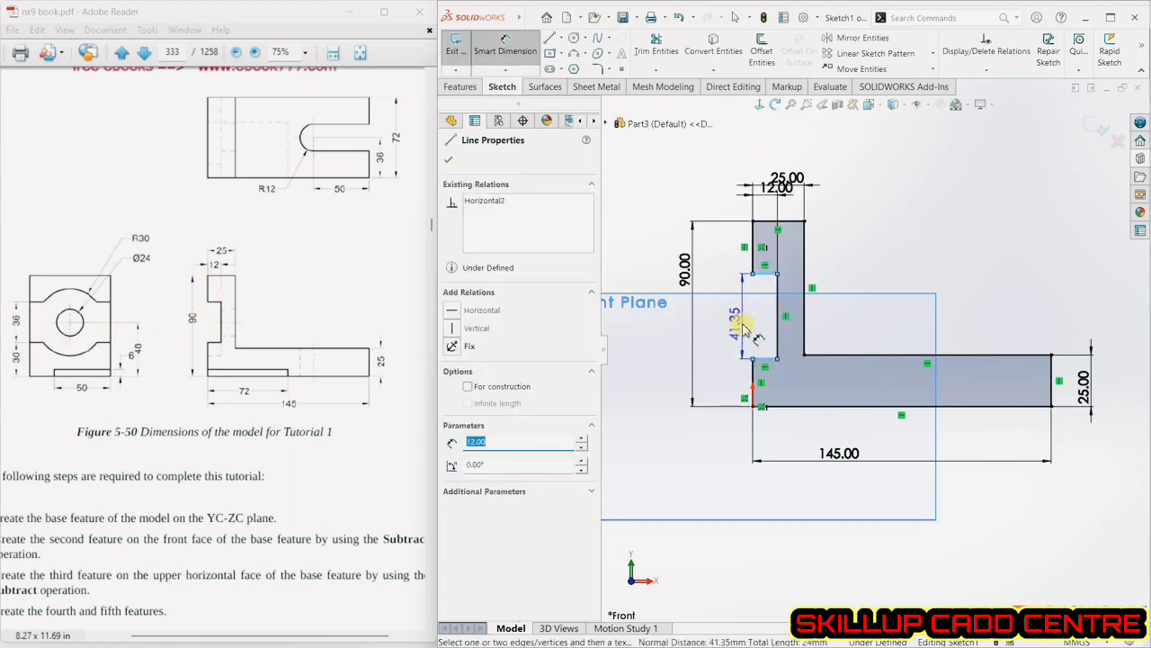
left_click(742, 329)
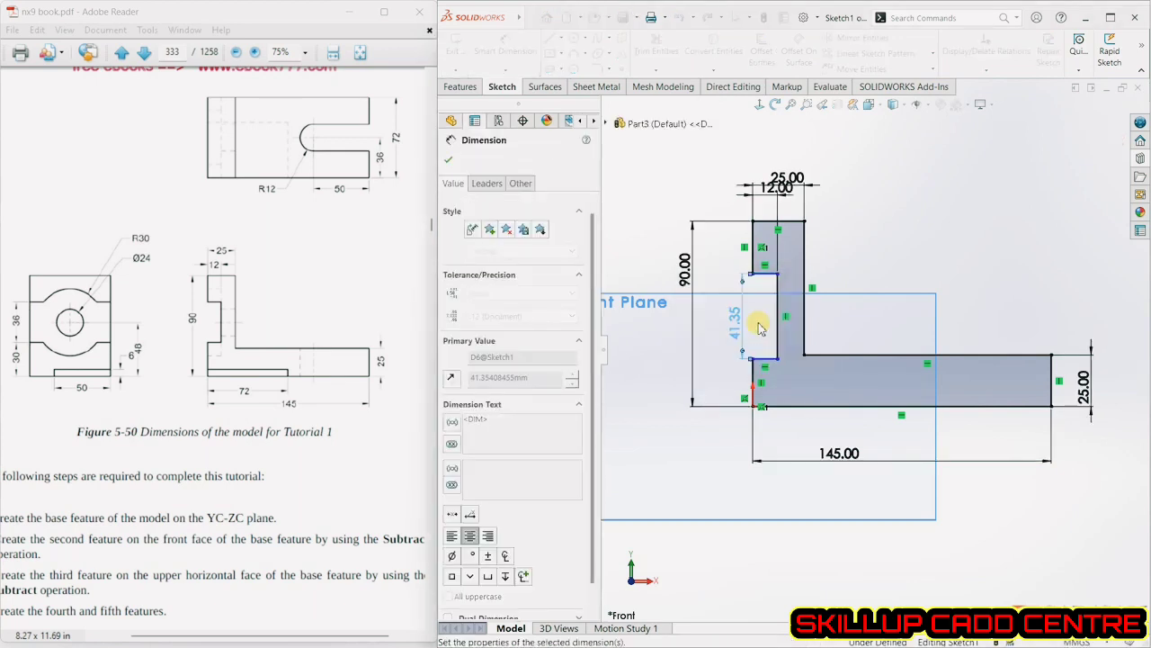
type("36")
key("Return")
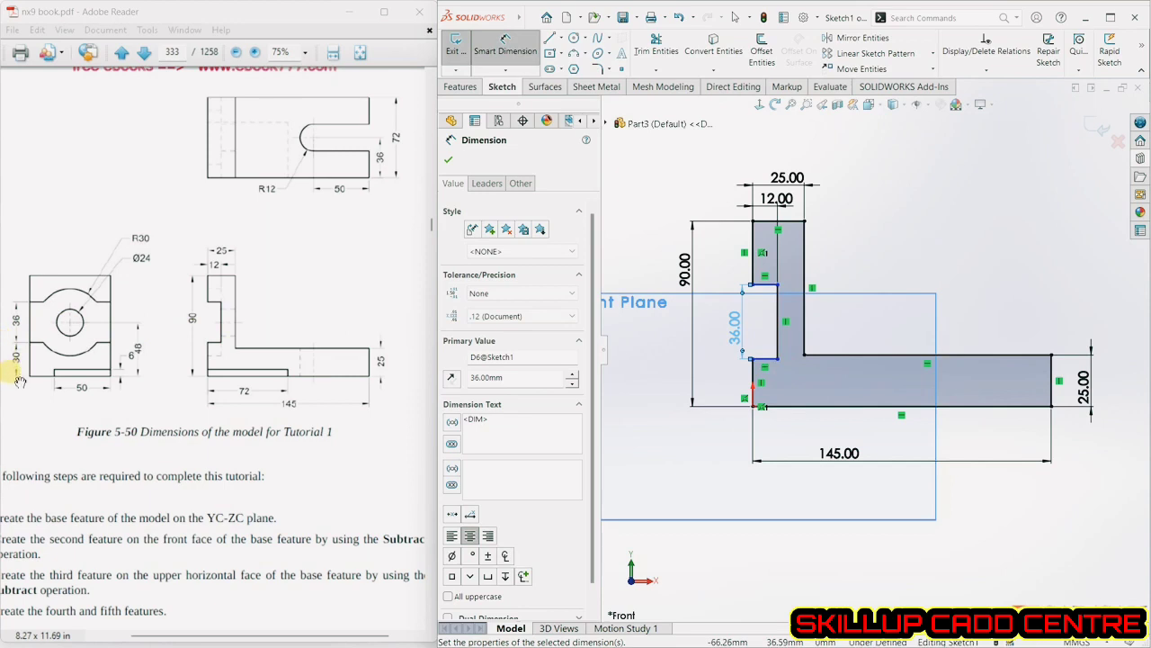
left_click(764, 404)
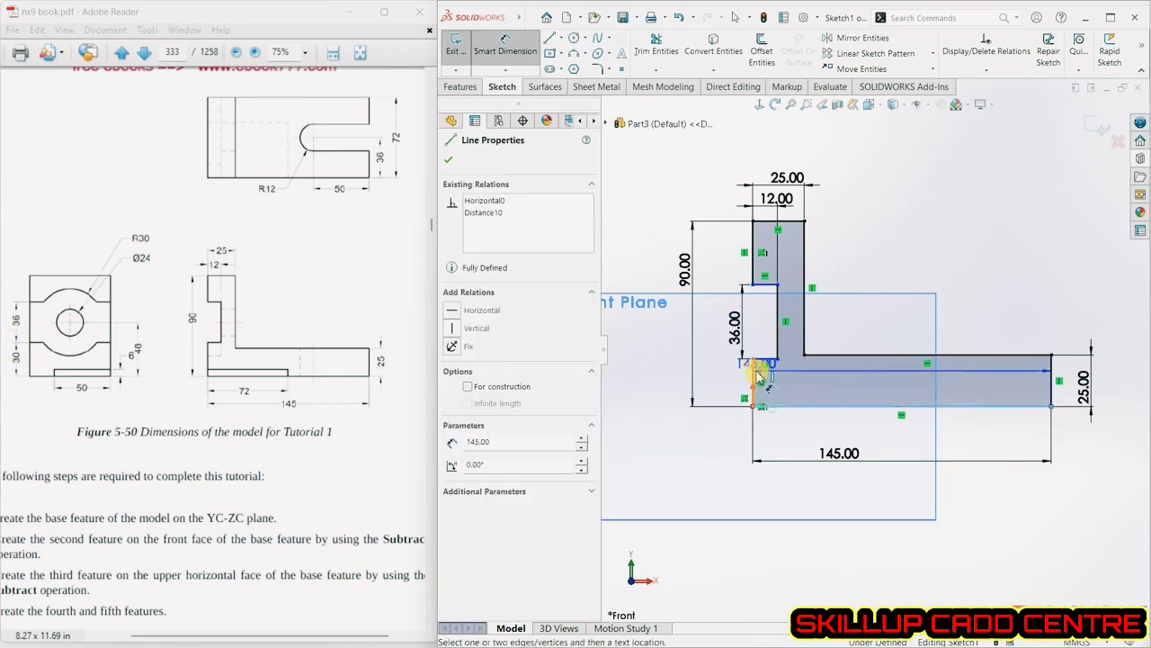
left_click(760, 362)
left_click(726, 367)
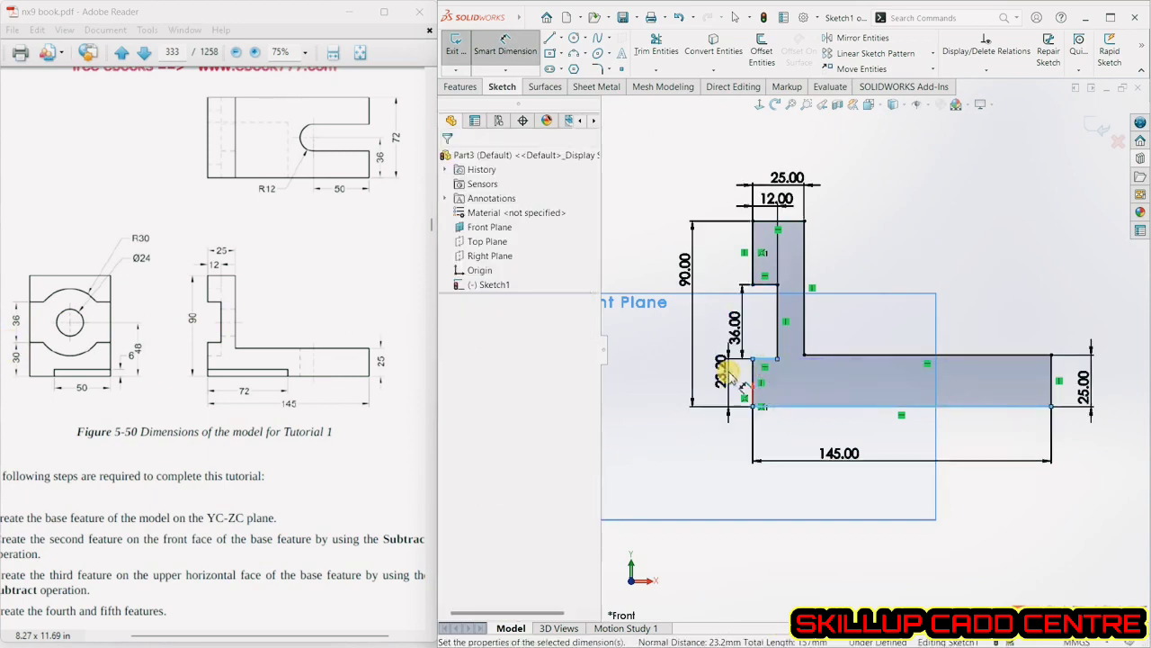
type("30")
key("Return")
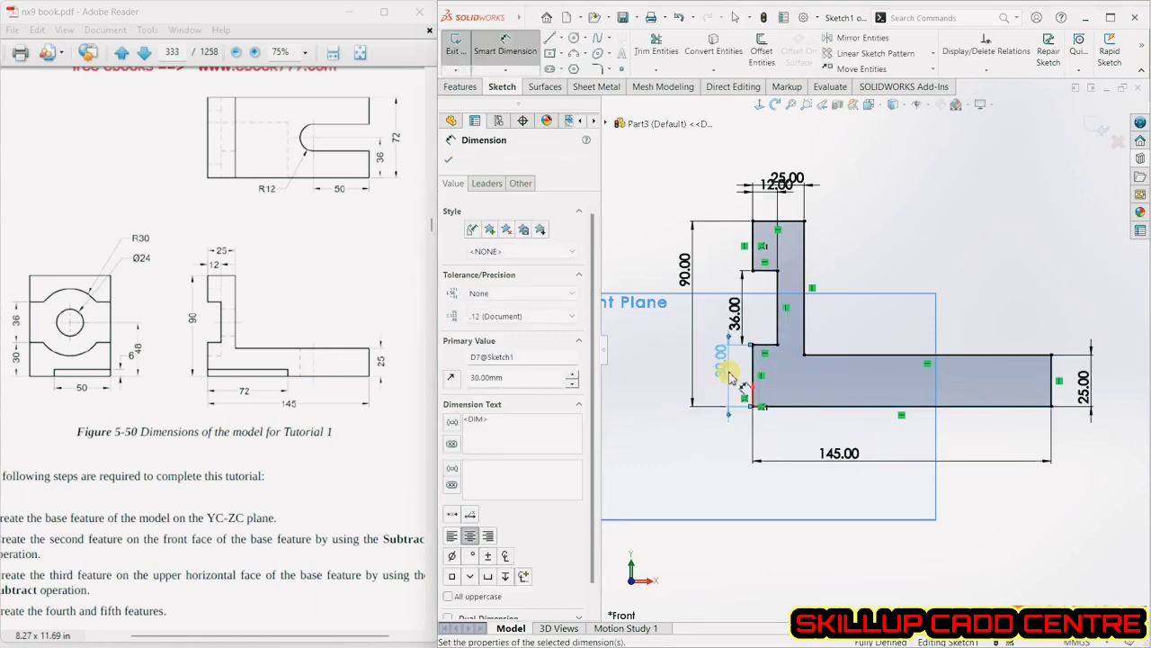
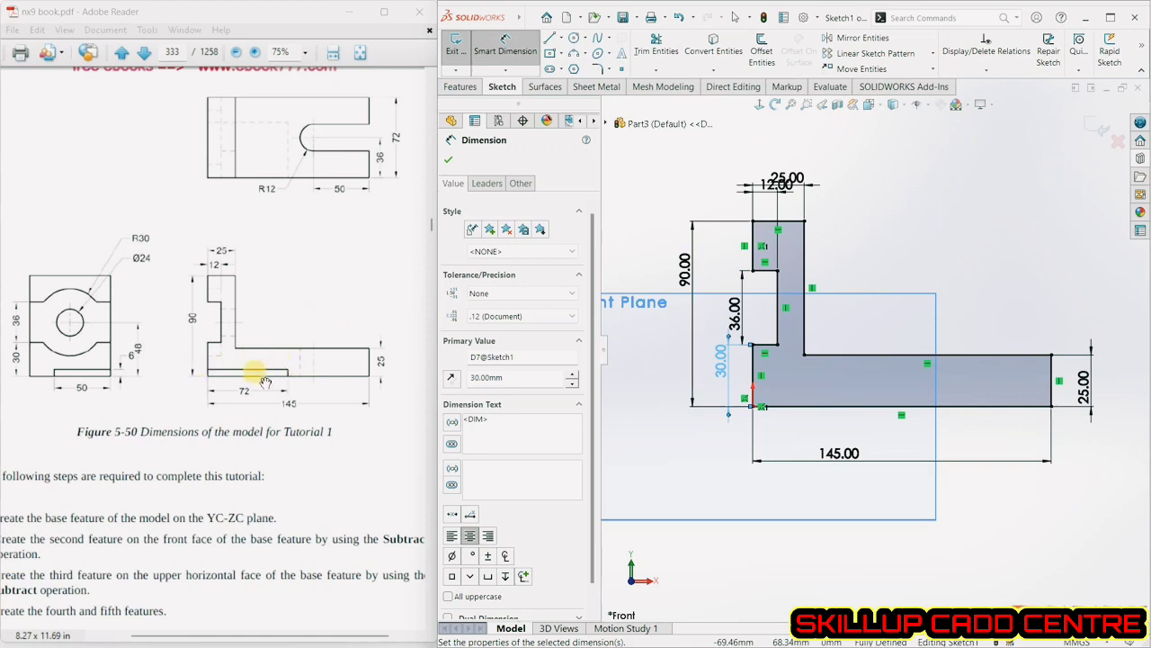
Exit the profile sketch and extrude it 72 mm with the Mid Plane end condition.
left_click(563, 54)
left_click(598, 71)
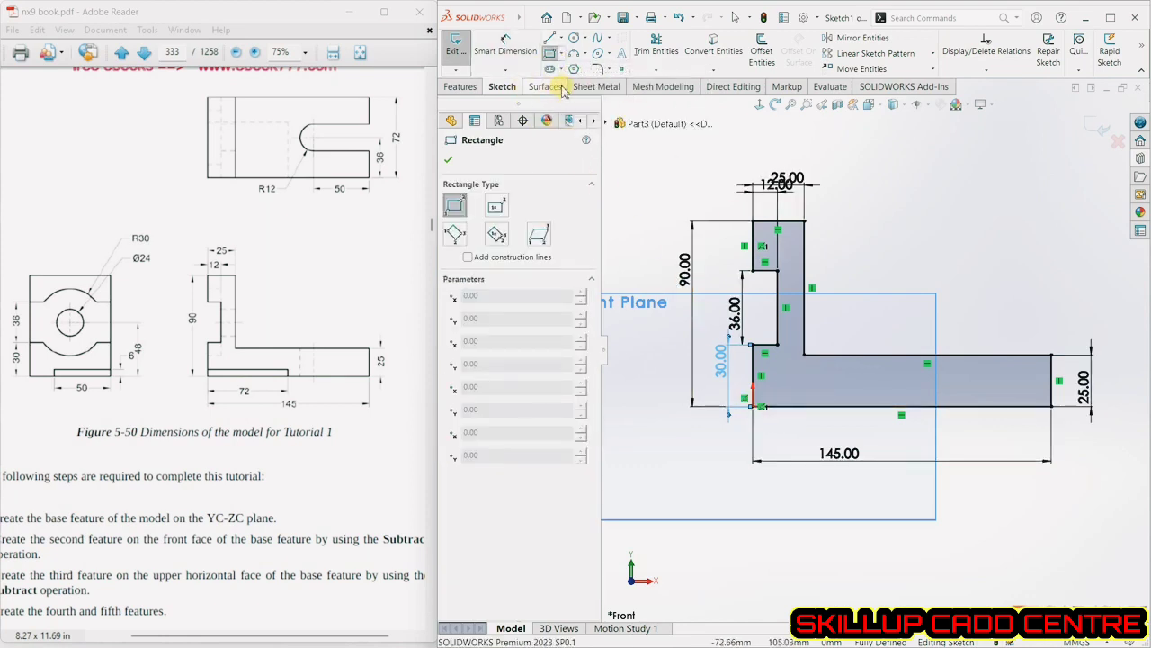
left_click(1095, 130)
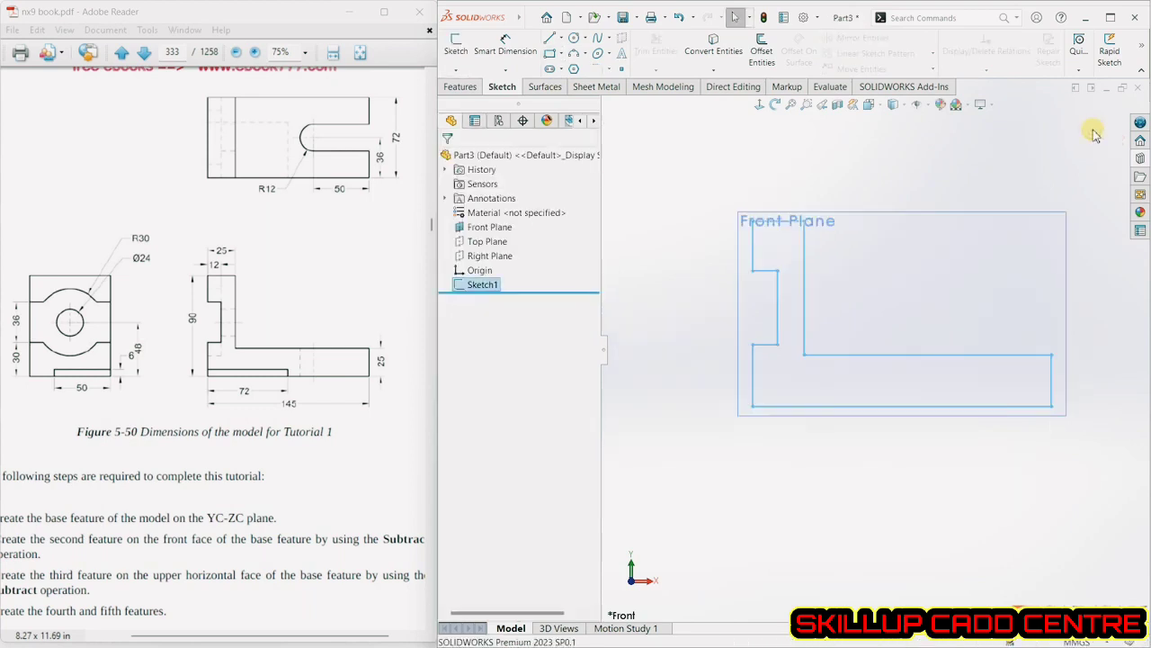
mouse_move(868, 283)
middle_mouse_down()
mouse_move(869, 309)
mouse_move(988, 222)
mouse_move(973, 211)
middle_mouse_up()
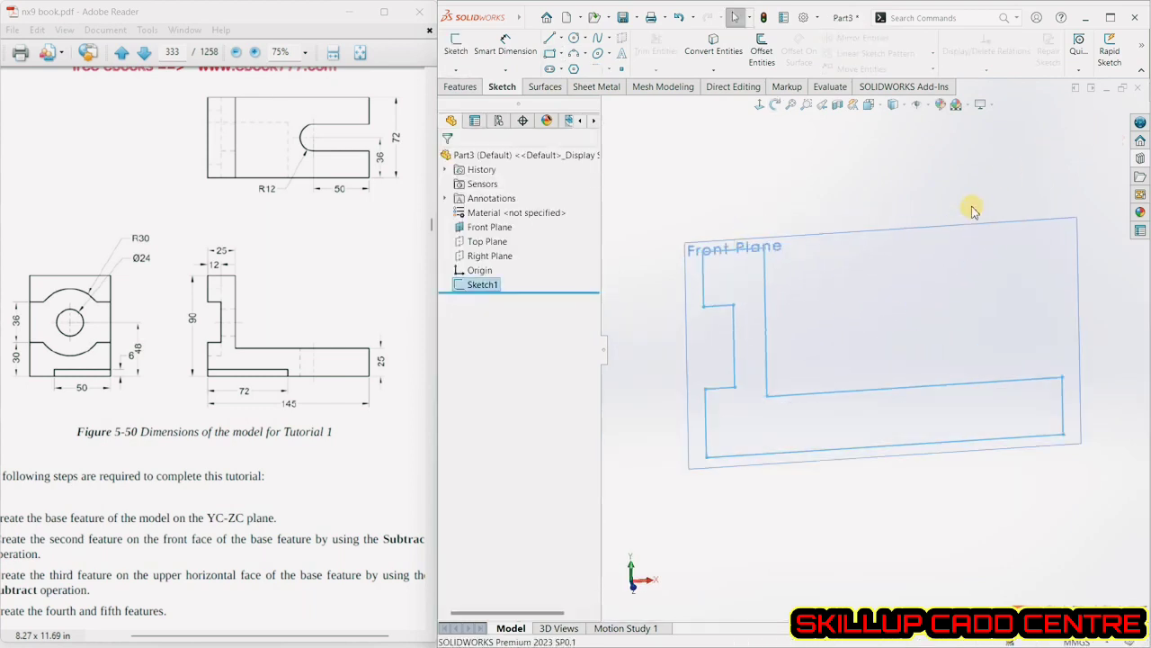
left_click(461, 87)
left_click(458, 47)
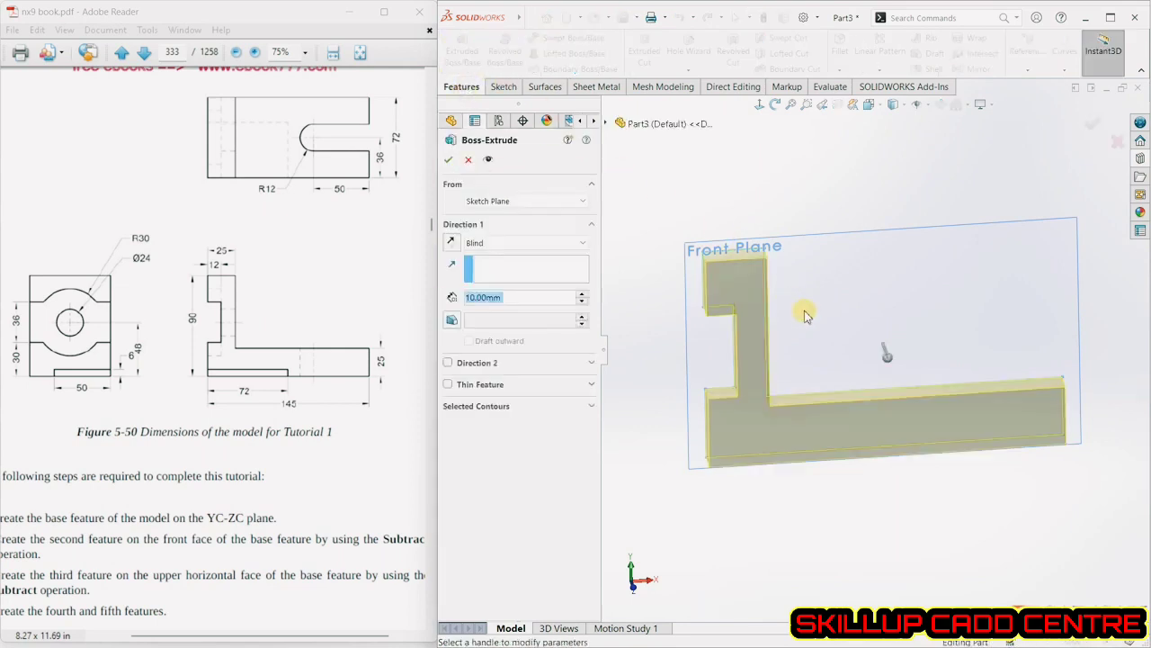
left_click(503, 244)
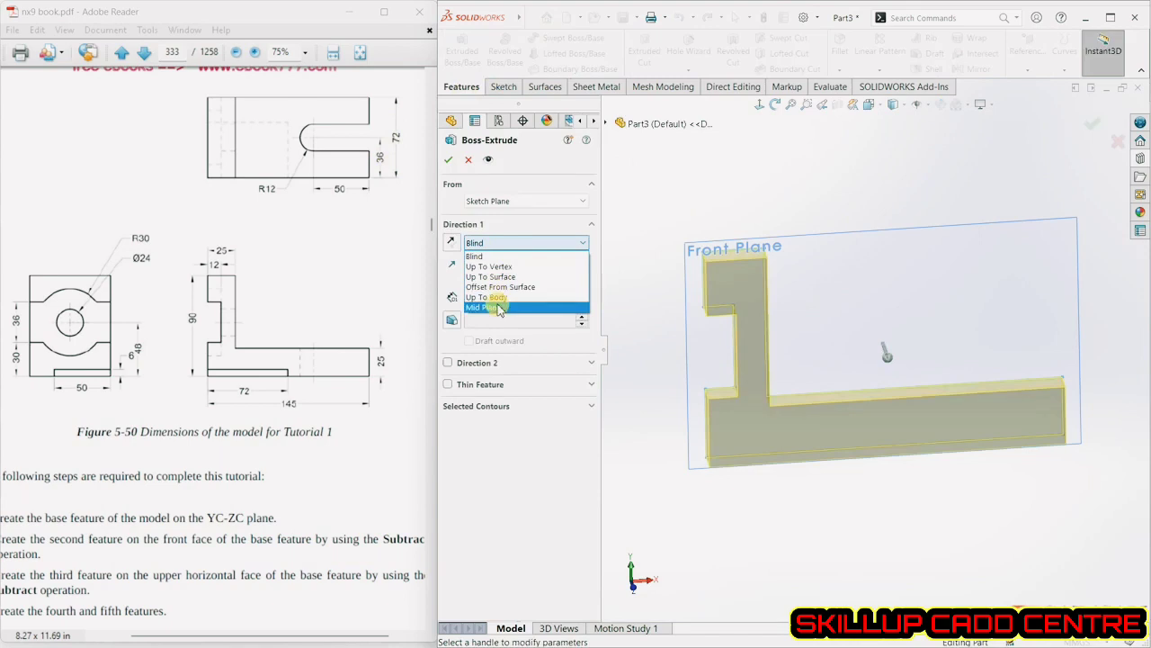
left_click(493, 306)
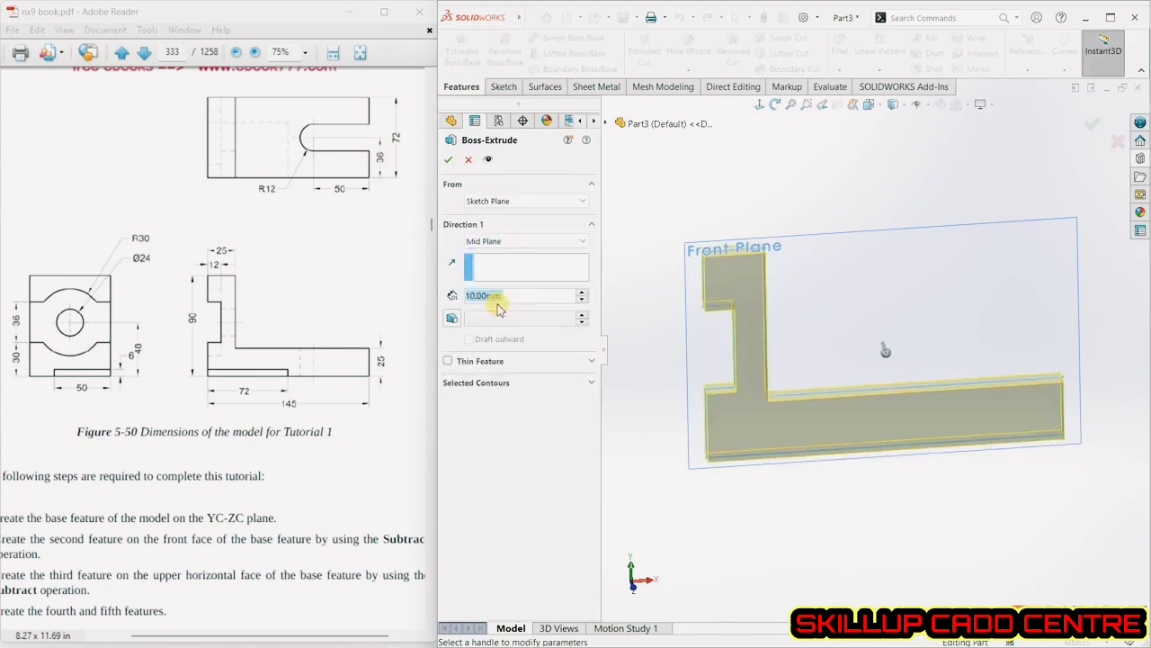
type("72")
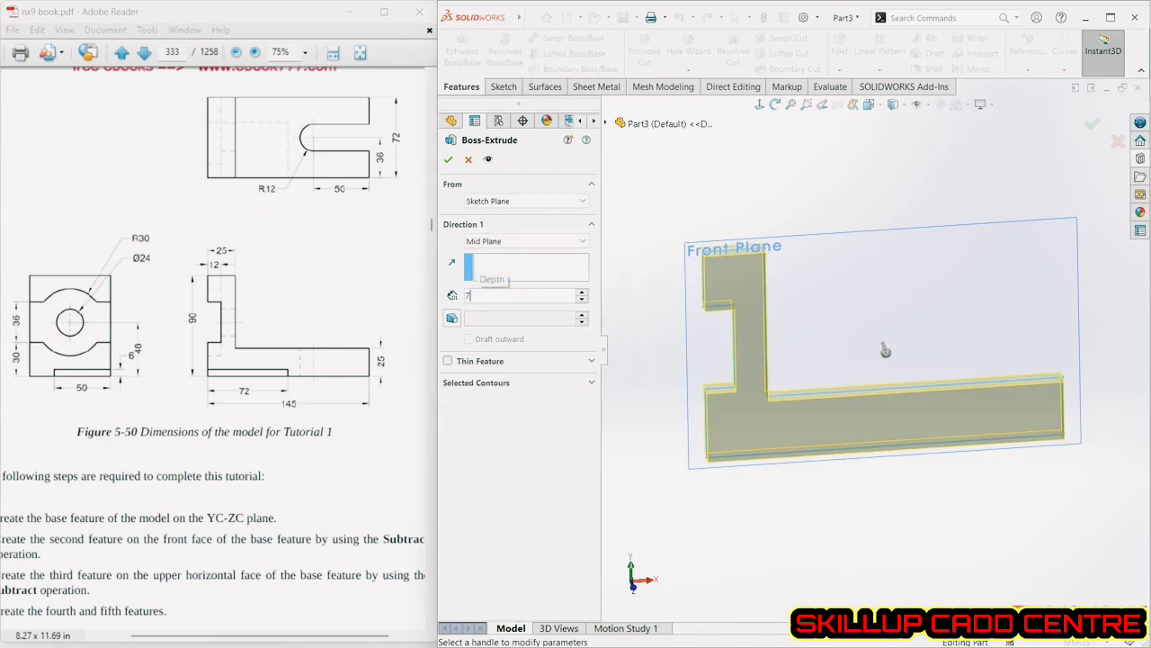
key("Return")
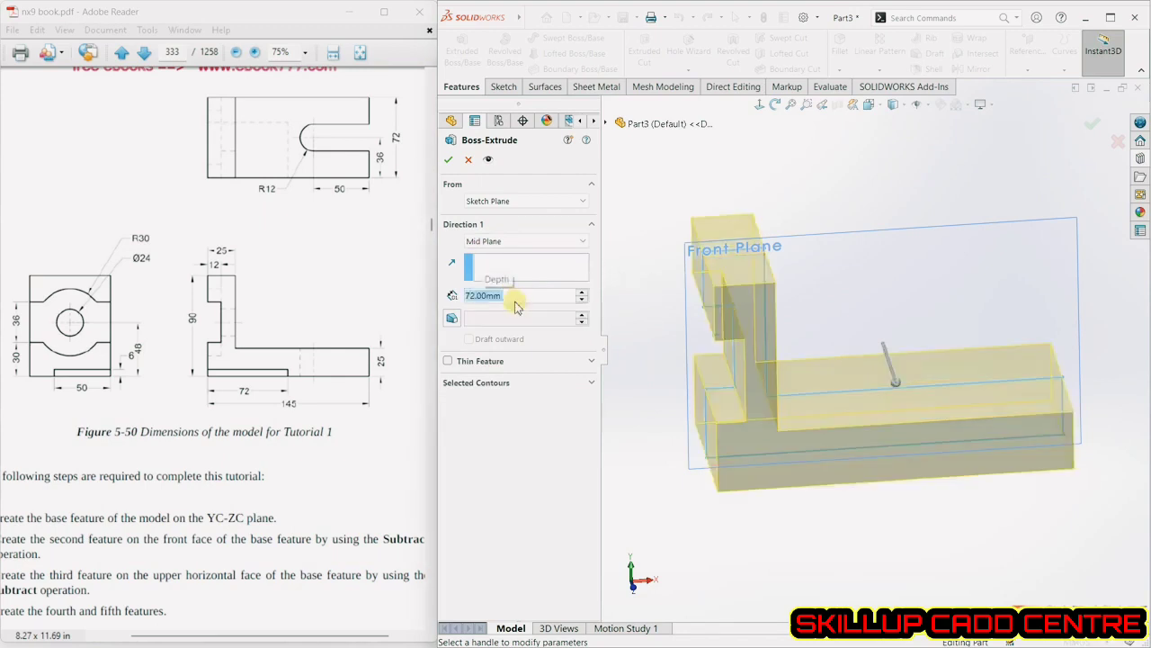
left_click(450, 160)
Start a new sketch on the upper horizontal face of the bracket's base.
middle_click_drag(724, 534, 755, 511)
left_click(297, 190)
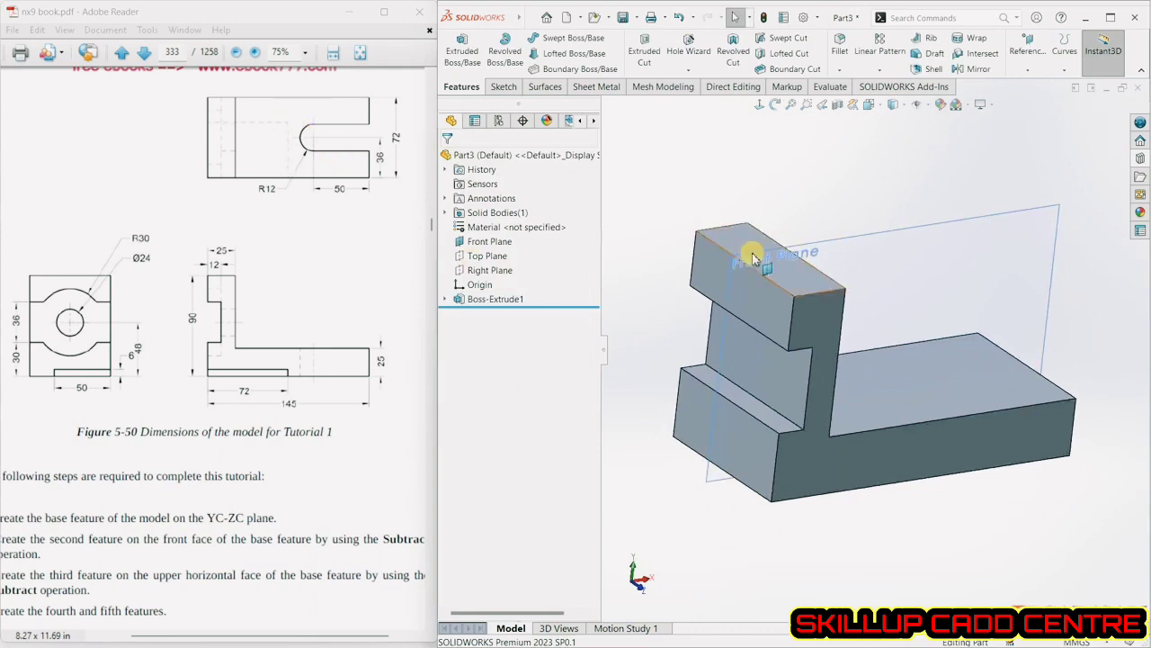
left_click(499, 87)
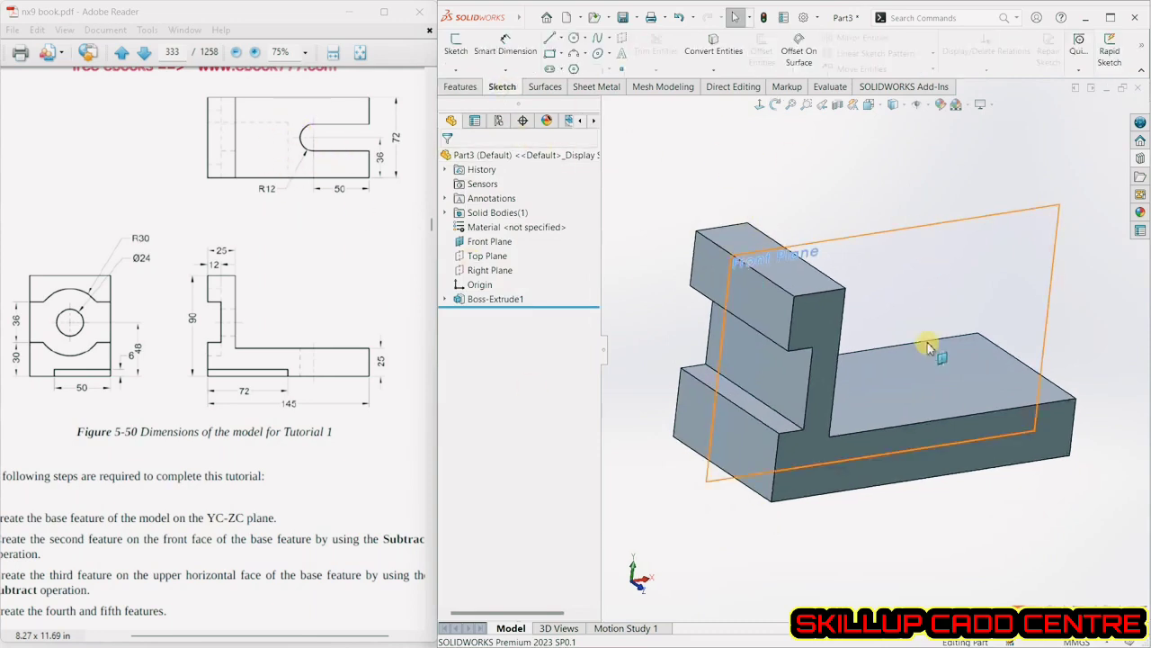
left_click(924, 385)
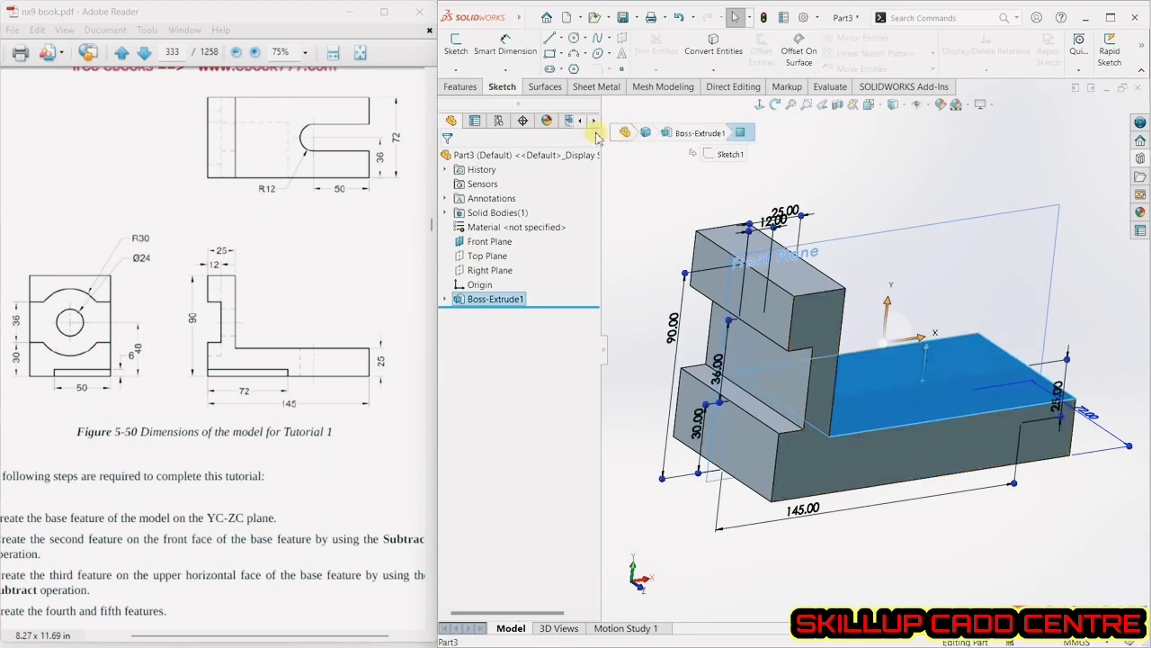
left_click(478, 52)
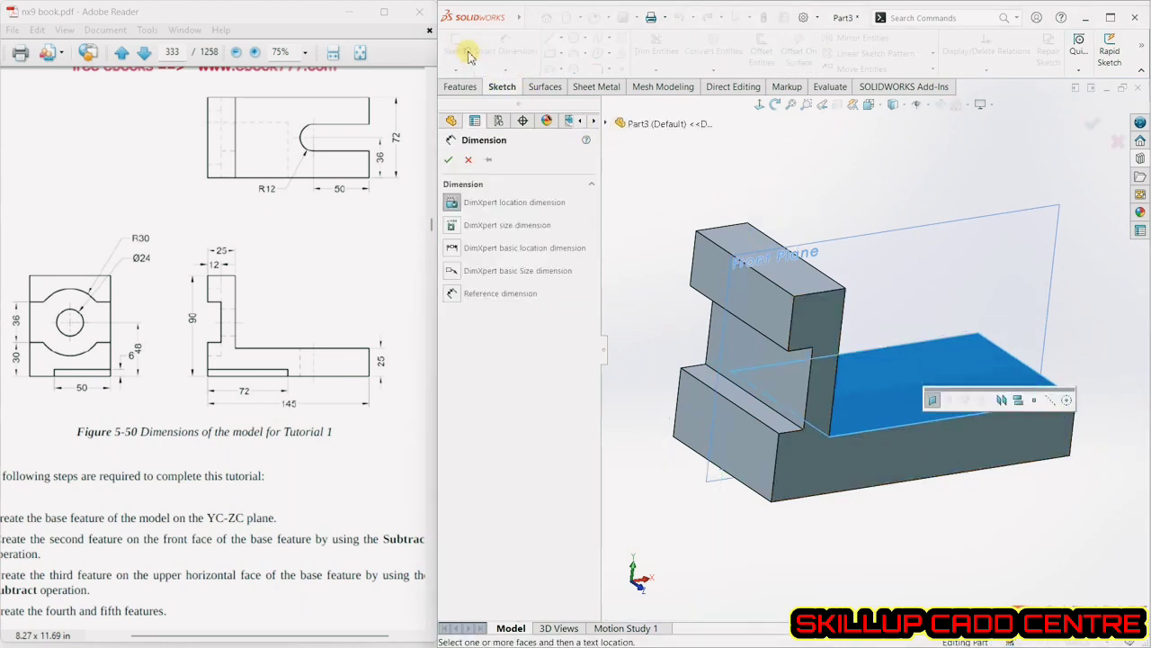
left_click(469, 159)
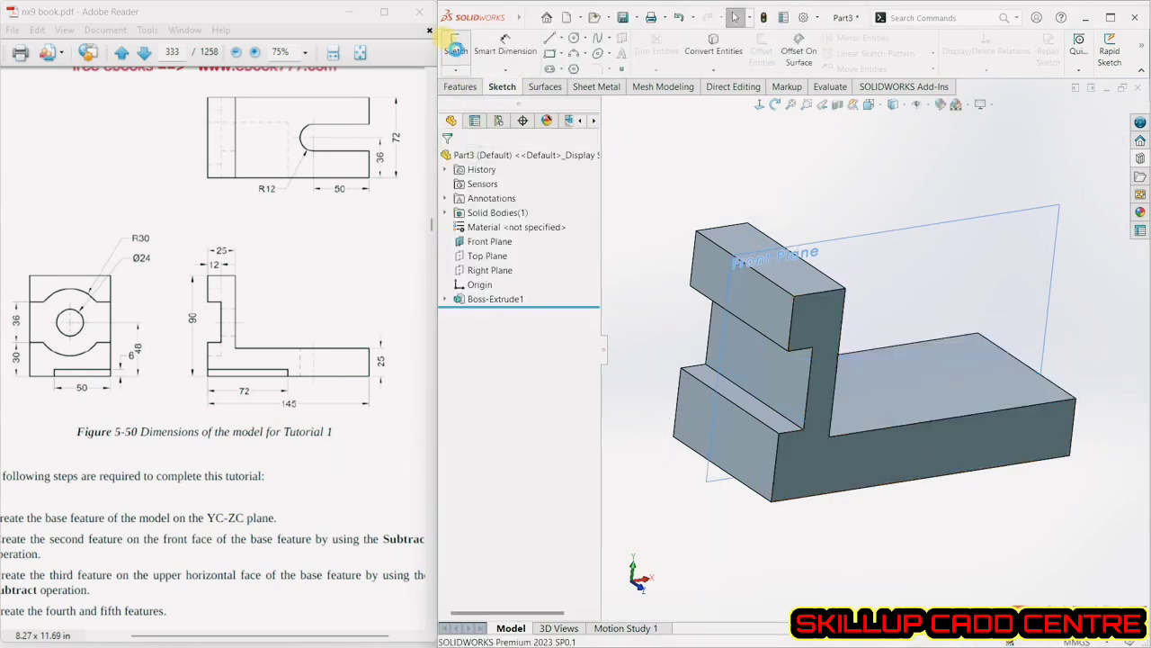
left_click(455, 46)
left_click(917, 365)
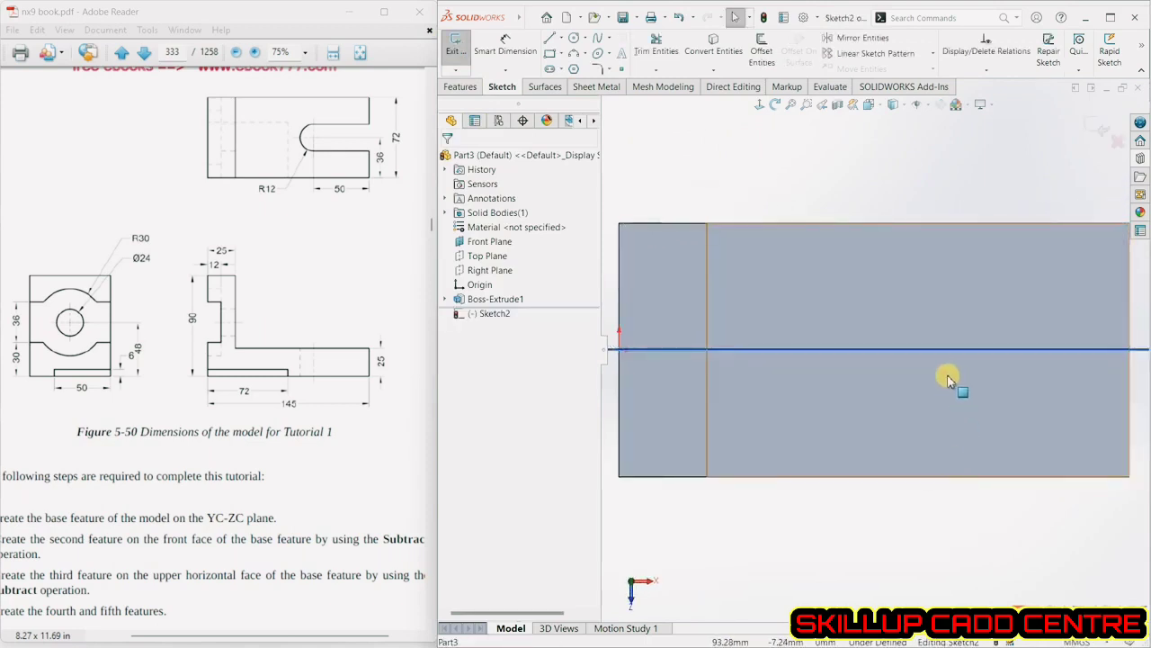
Sketch a straight slot about 32 mm wide and 76 mm between centres along the base's midline, extending past its free end.
scroll(948, 381, "up", 2)
scroll(1092, 339, "down", 1)
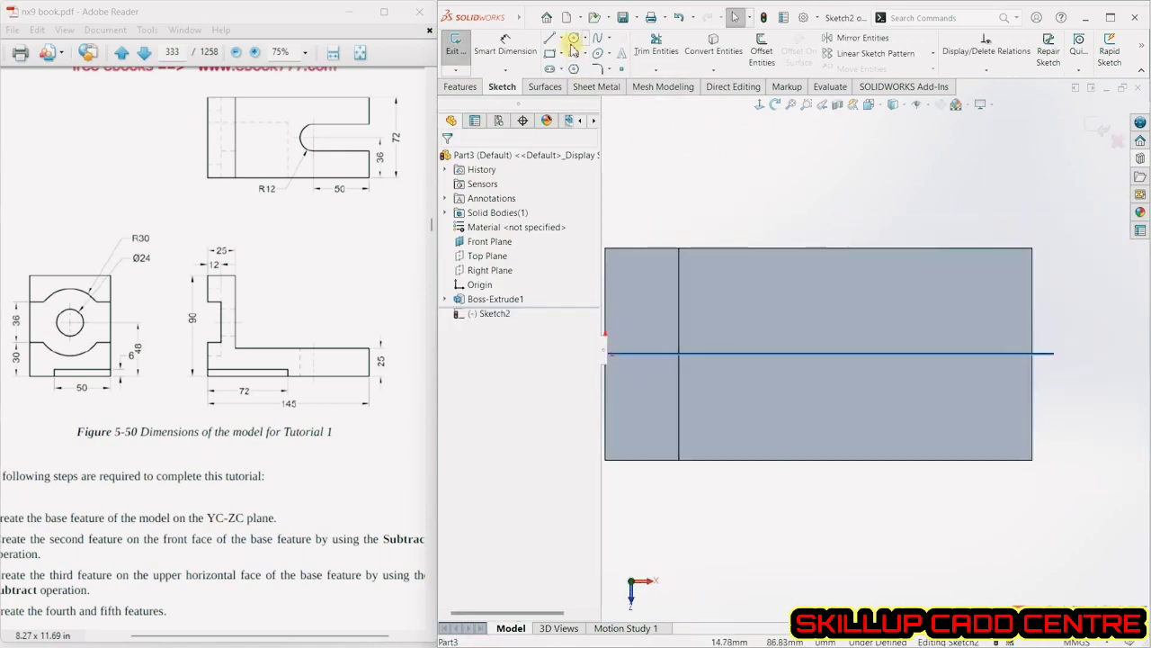
left_click(552, 70)
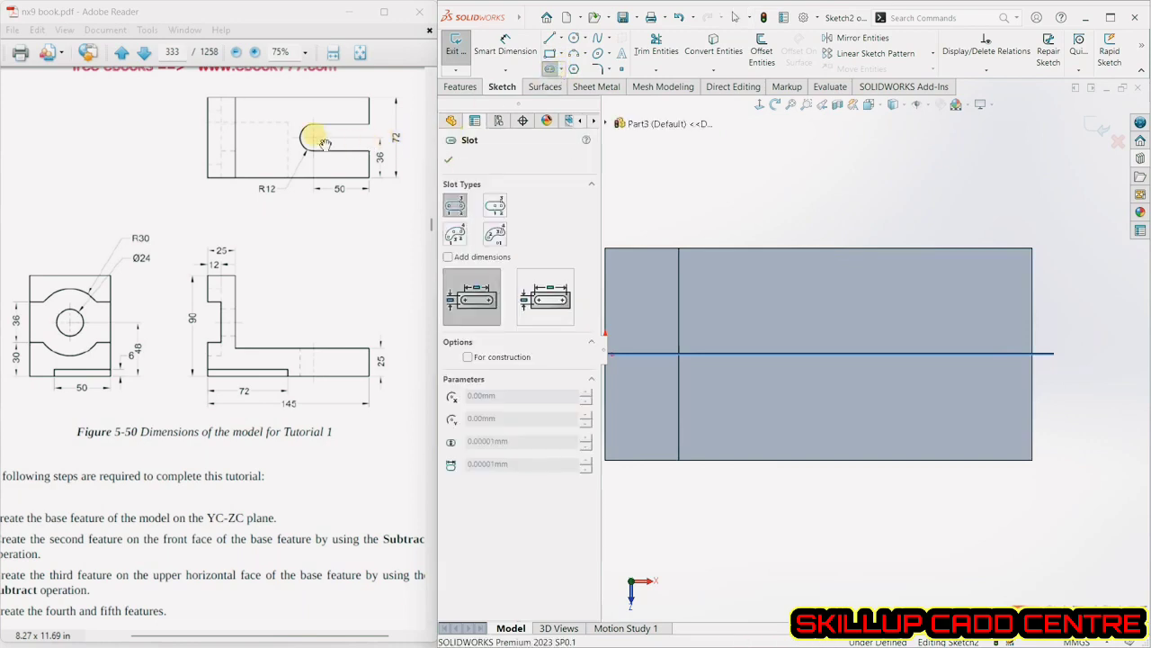
left_click(866, 353)
left_click(1092, 353)
left_click(1084, 332)
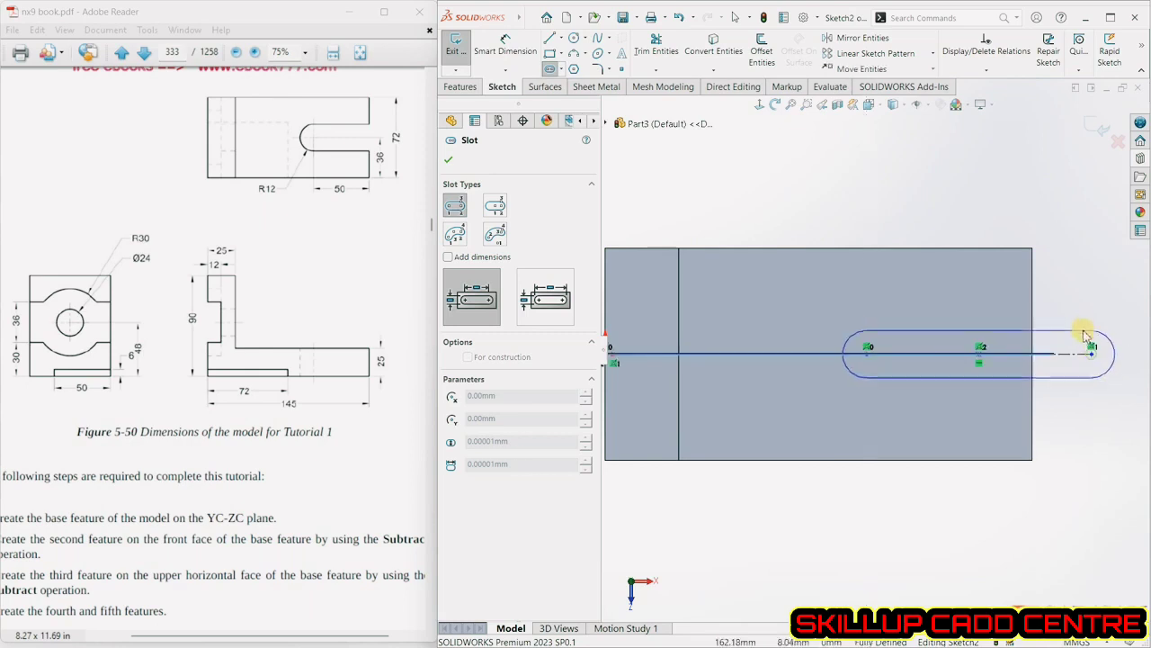
left_click(1076, 306)
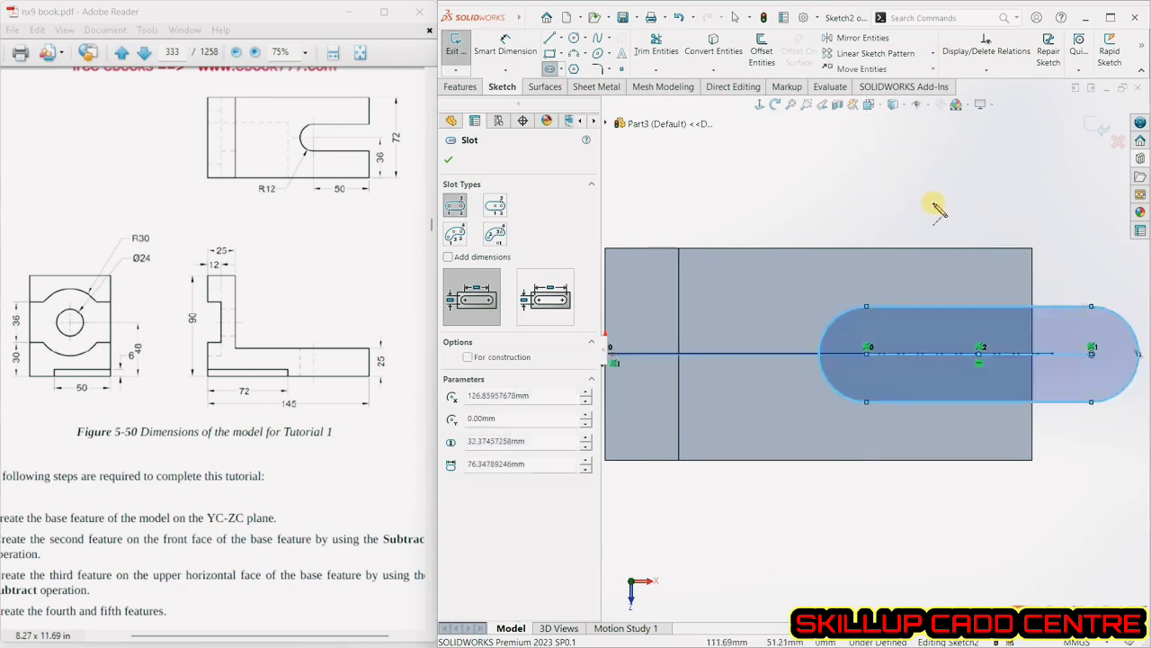
Dimension the radius of the slot's inner end arc as 12 mm.
left_click(485, 47)
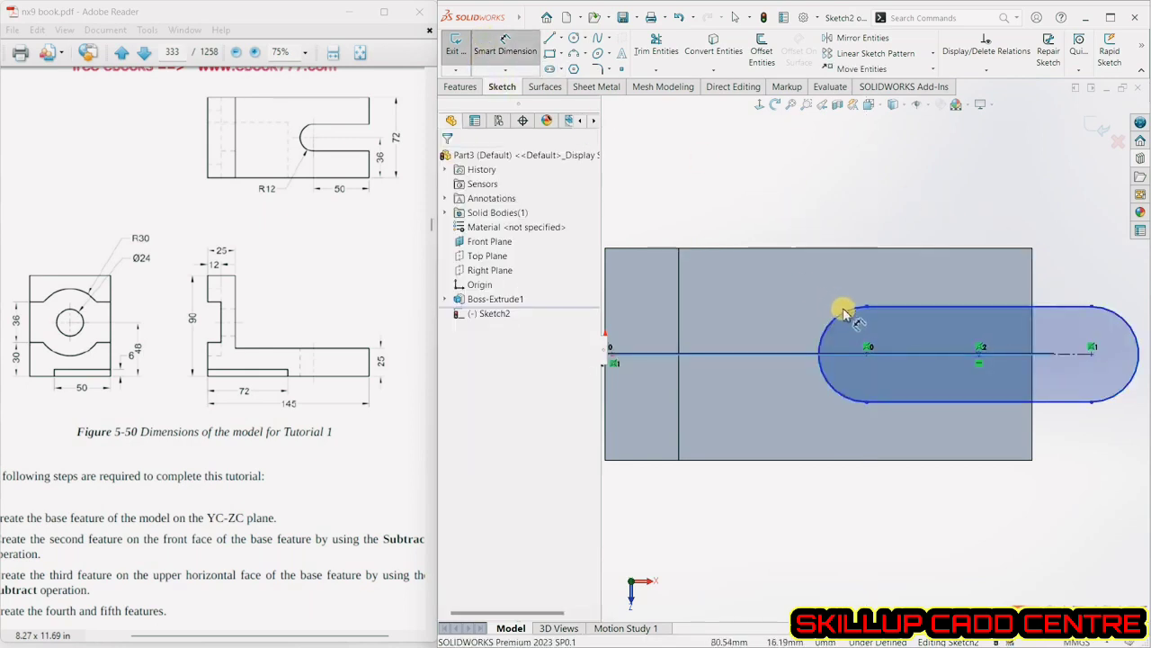
left_click(846, 316)
left_click(820, 194)
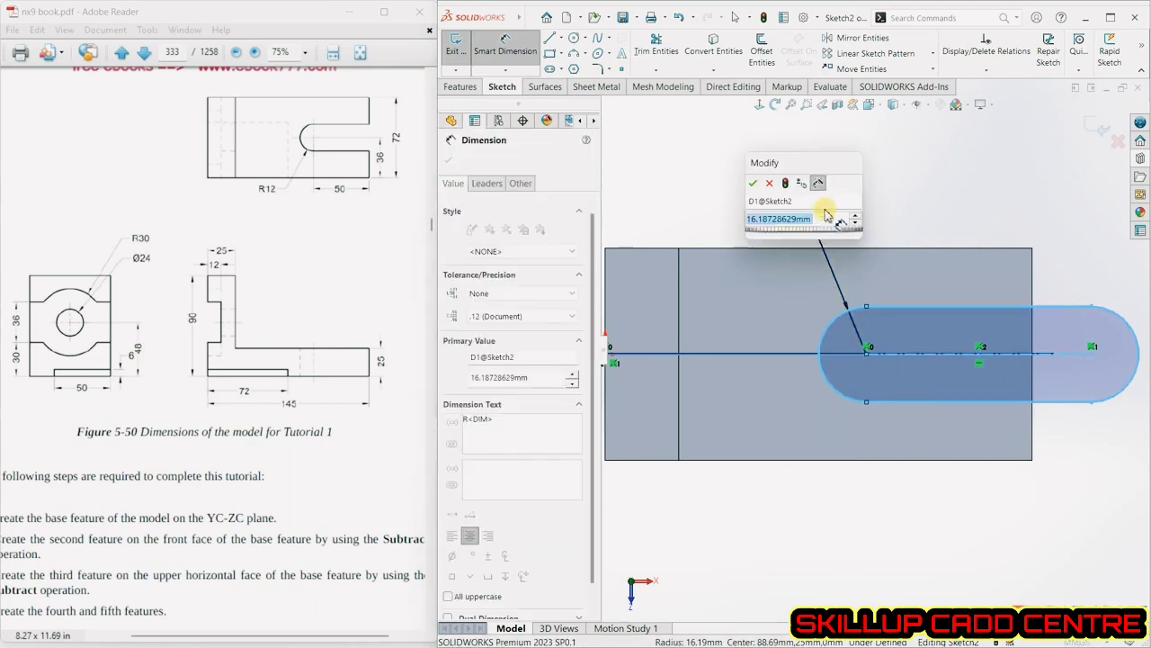
type("12")
key("Return")
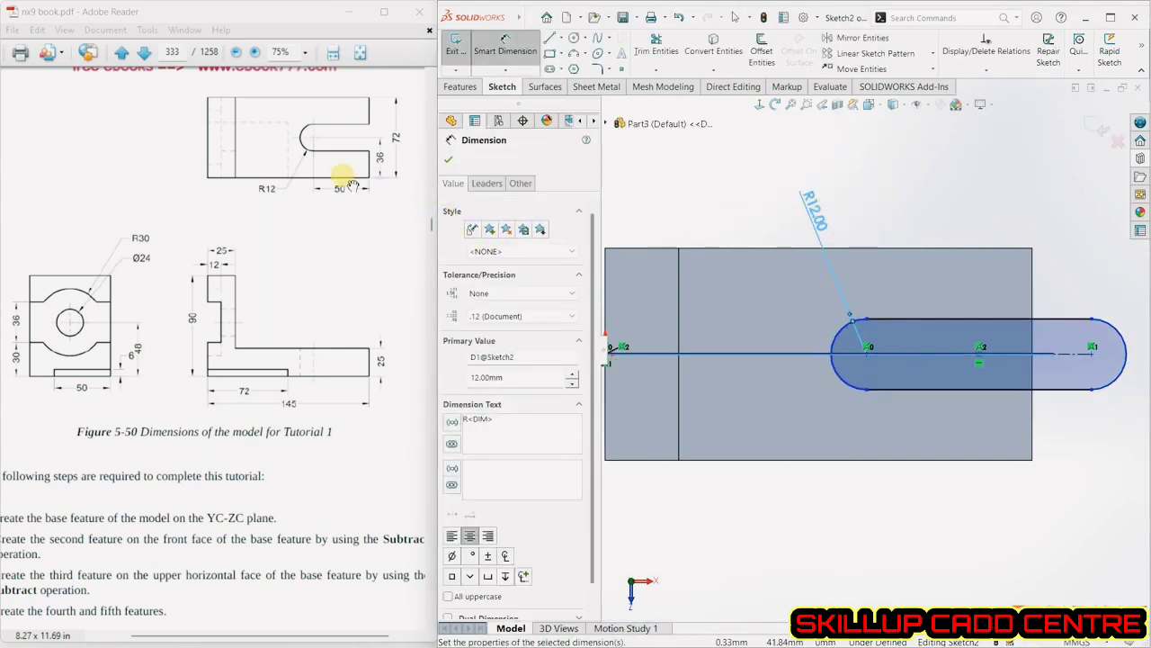
Dimension the slot's inner arc centre 50 mm from the base's free end, and dimension the slot's centre-to-centre length.
left_click(1034, 301)
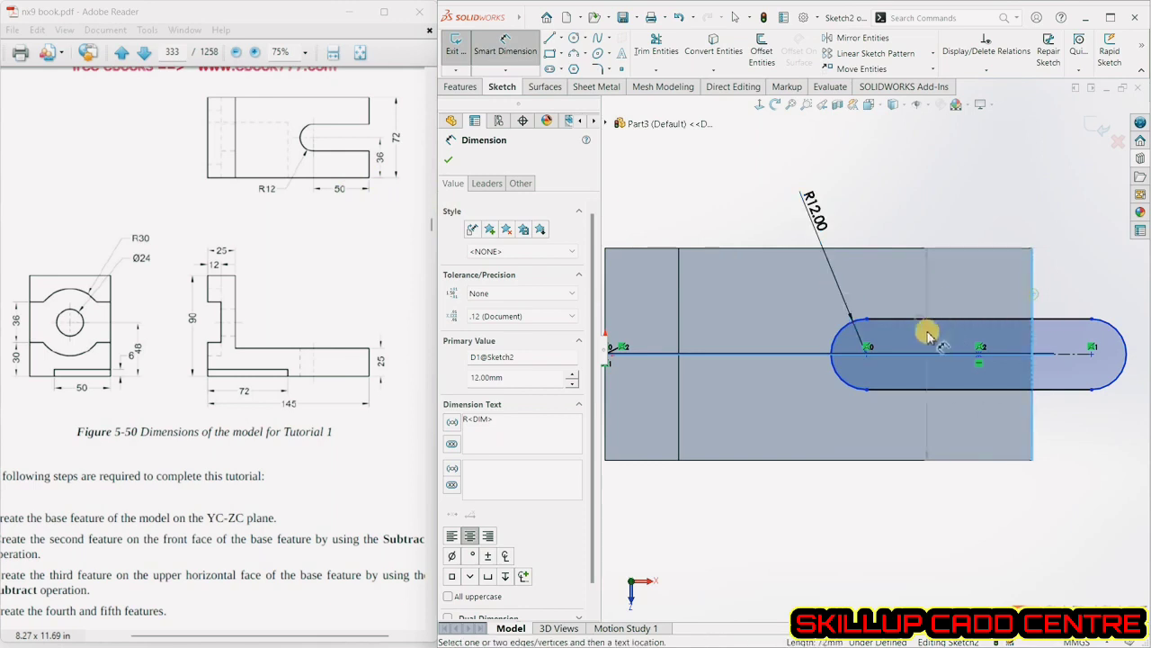
left_click(866, 348)
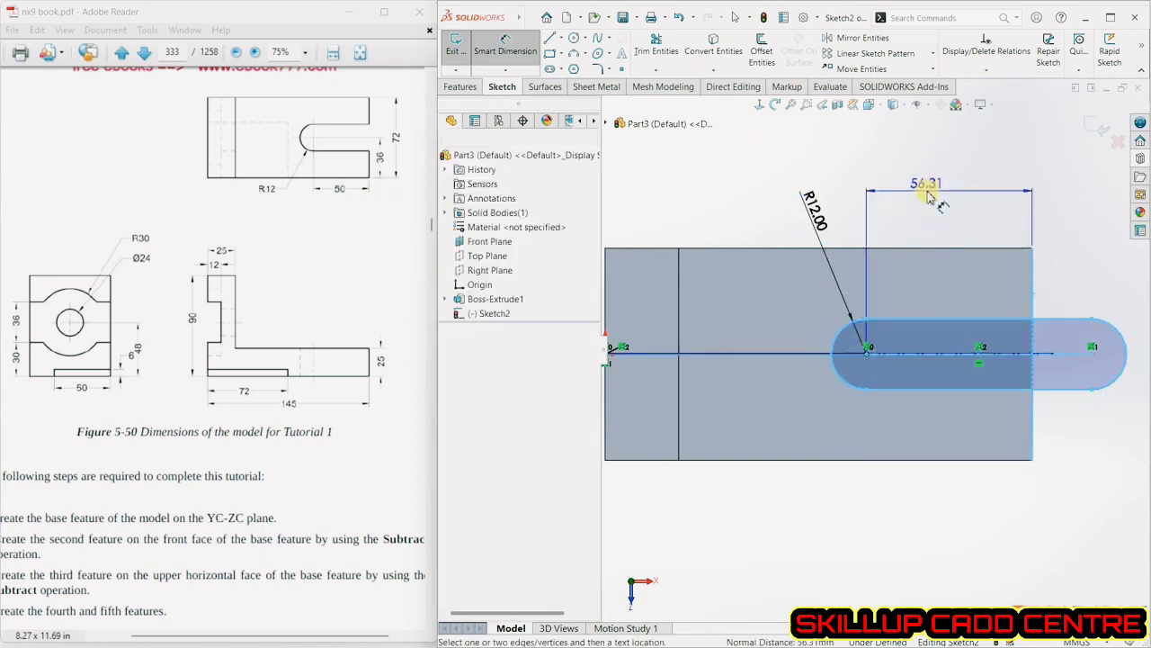
left_click(931, 198)
key("Return")
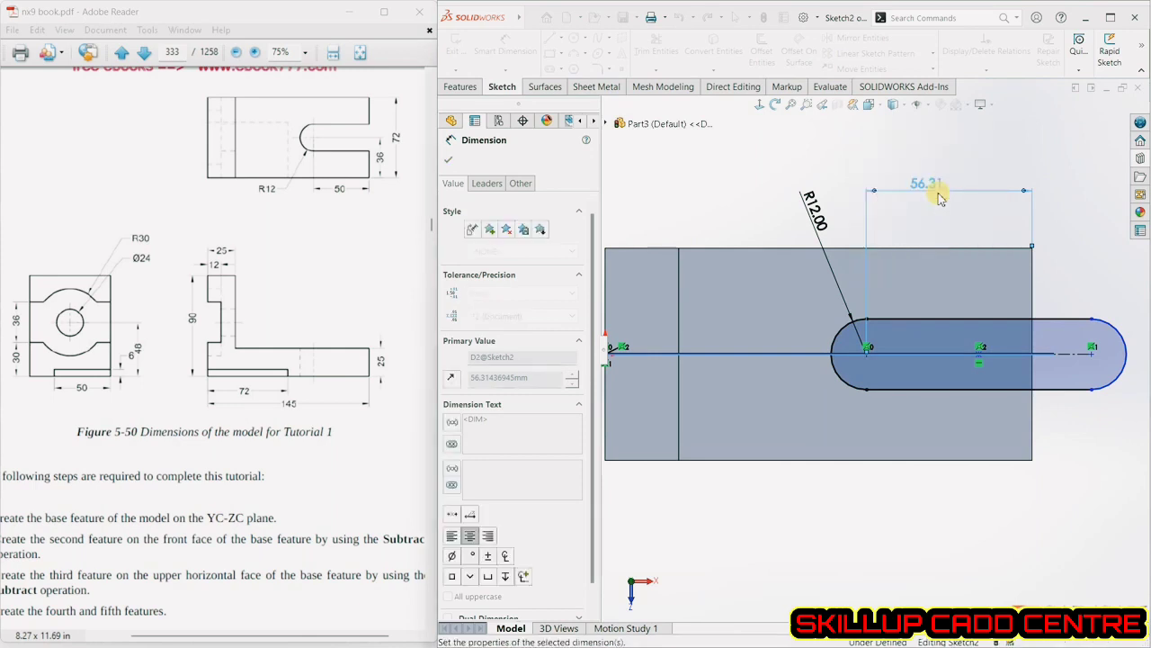
left_click(1076, 356)
left_click(989, 490)
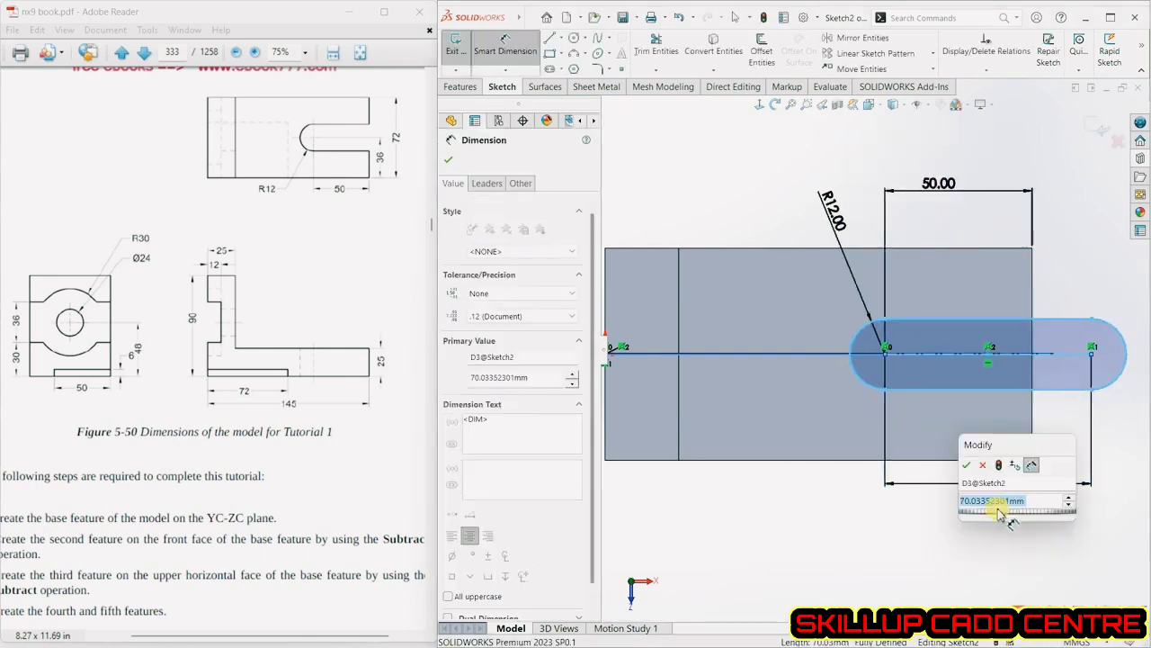
left_click(969, 465)
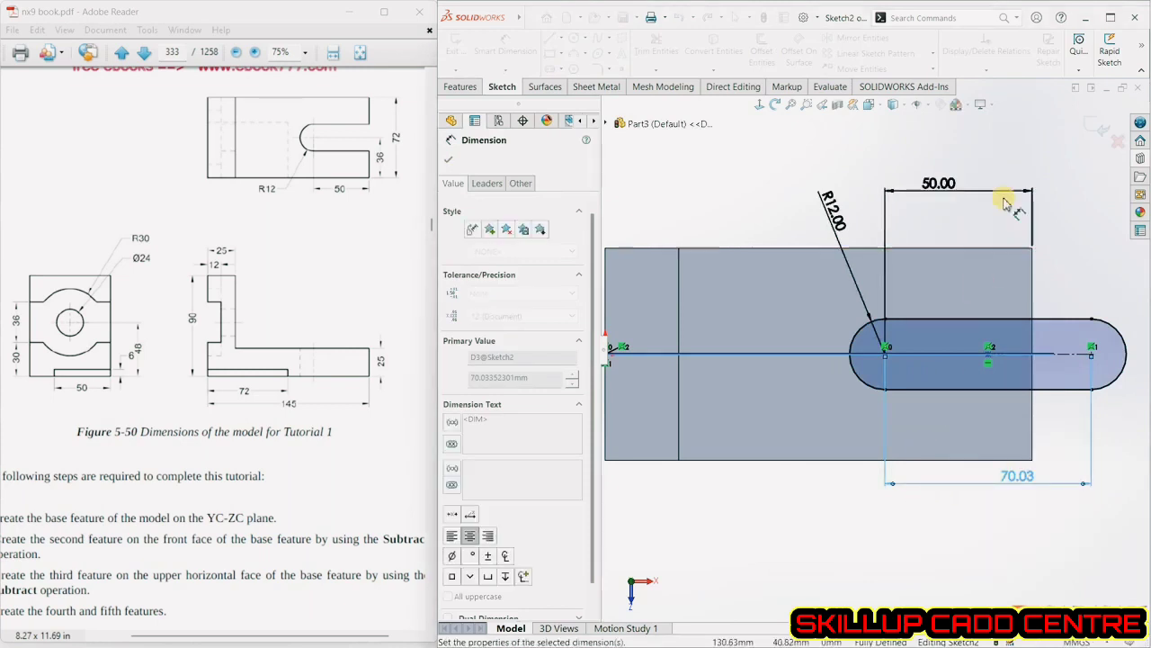
Exit the slot sketch and cut-extrude it through the base with a Blind depth of 72 mm.
left_click(1076, 113)
left_click(1083, 120)
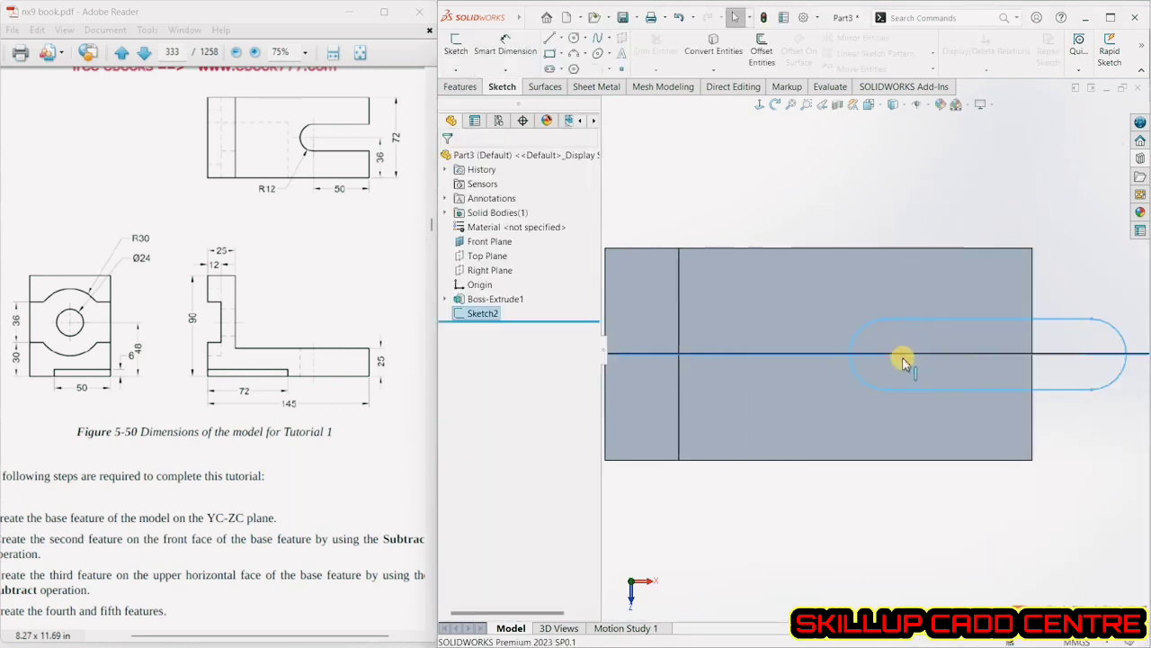
left_click(460, 86)
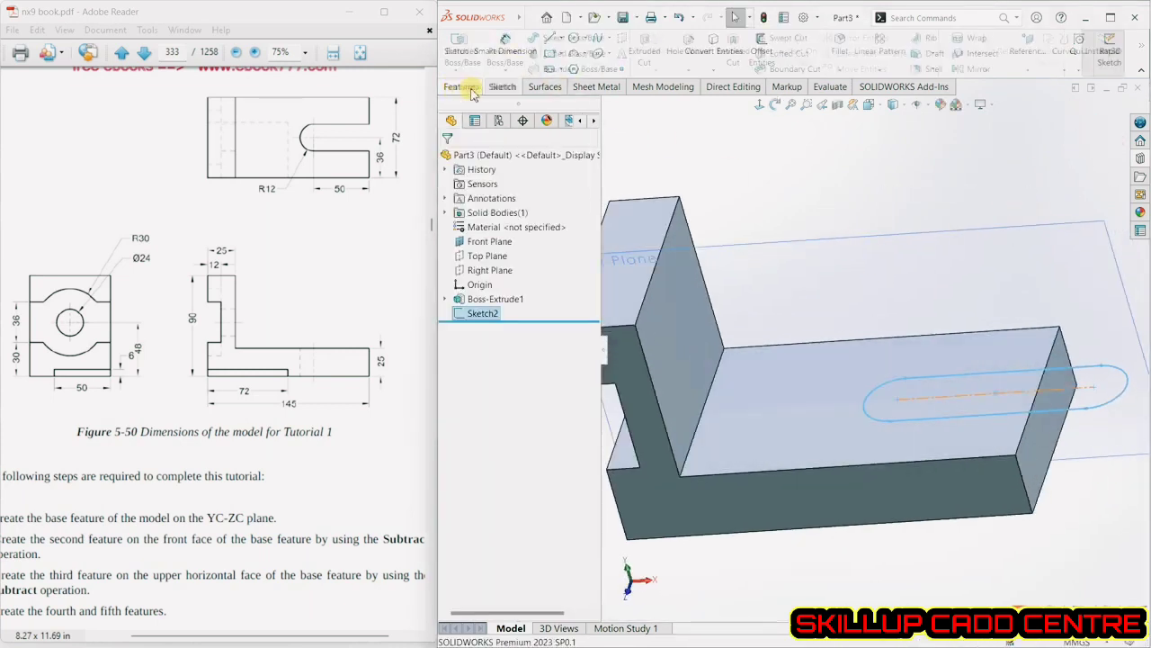
left_click(656, 48)
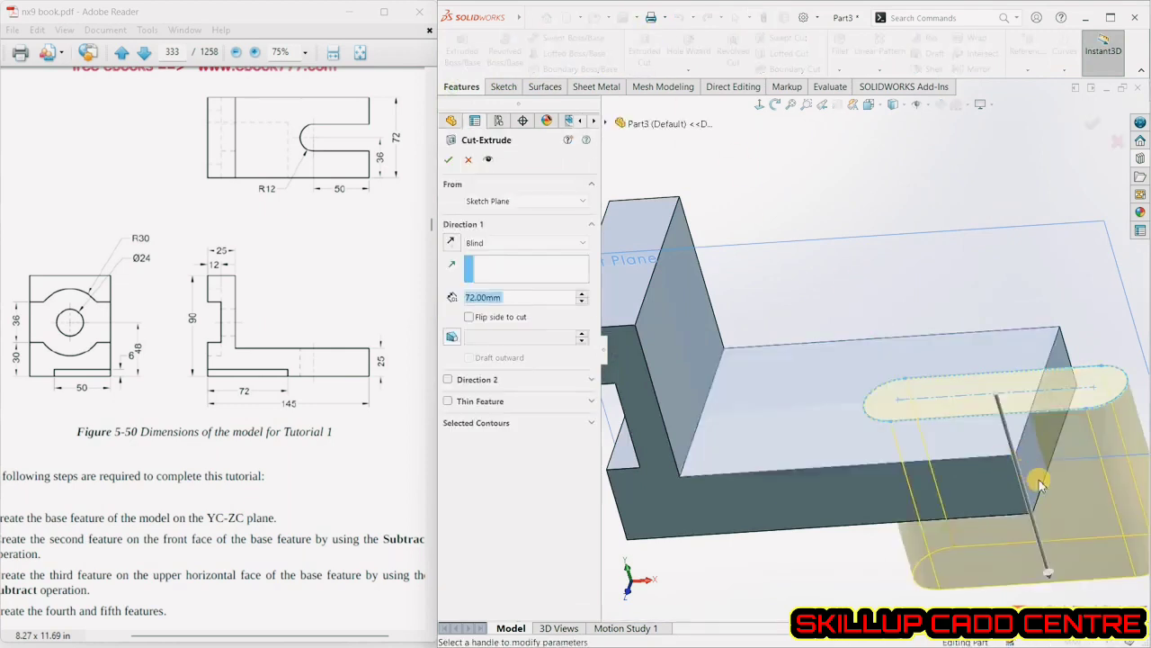
left_click(1082, 128)
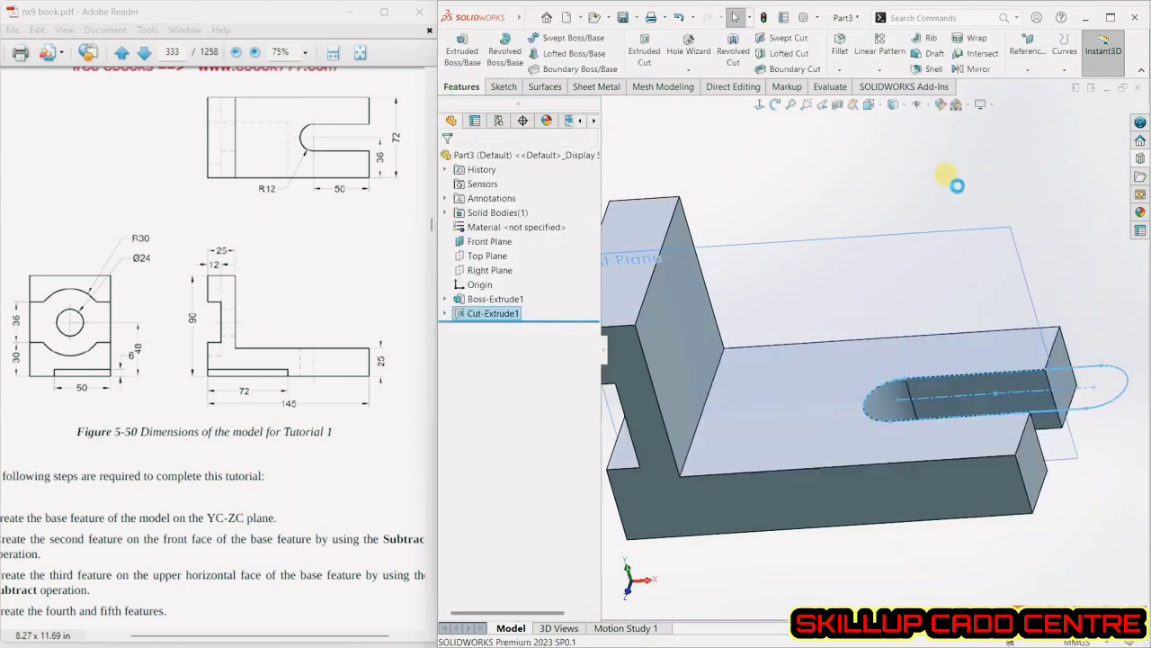
Start a sketch on the bracket's L-shaped side face and draw a corner rectangle about 60 × 6 mm from the origin along the bottom edge.
middle_click_drag(1002, 209, 1083, 175)
scroll(742, 515, "up", 2)
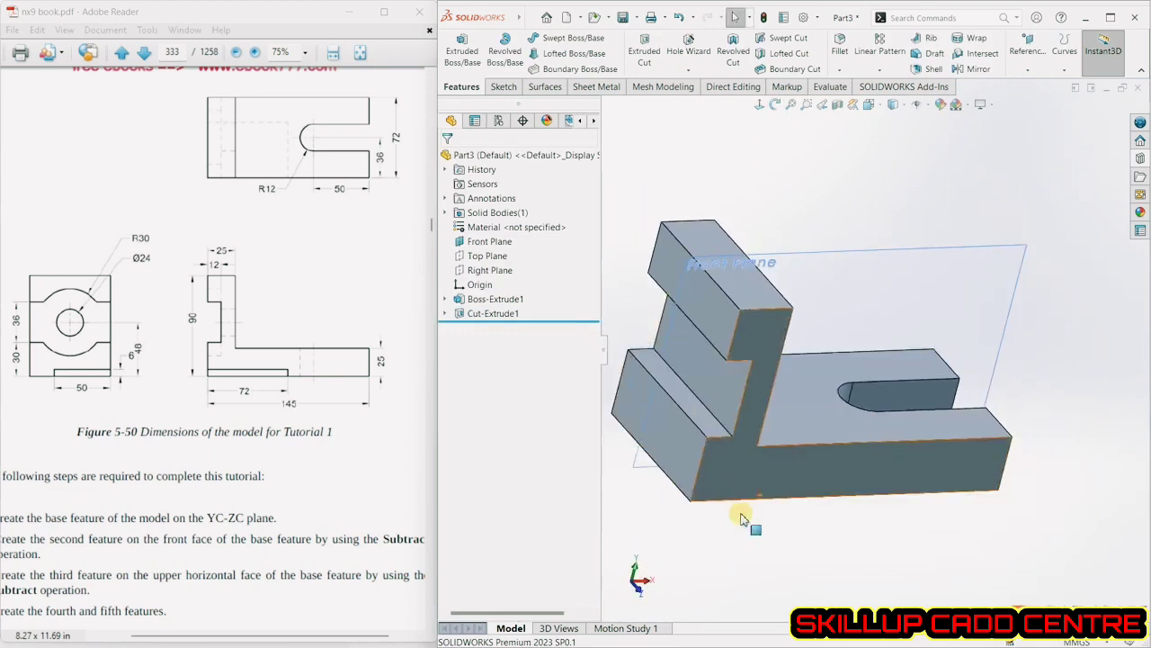
left_click(774, 461)
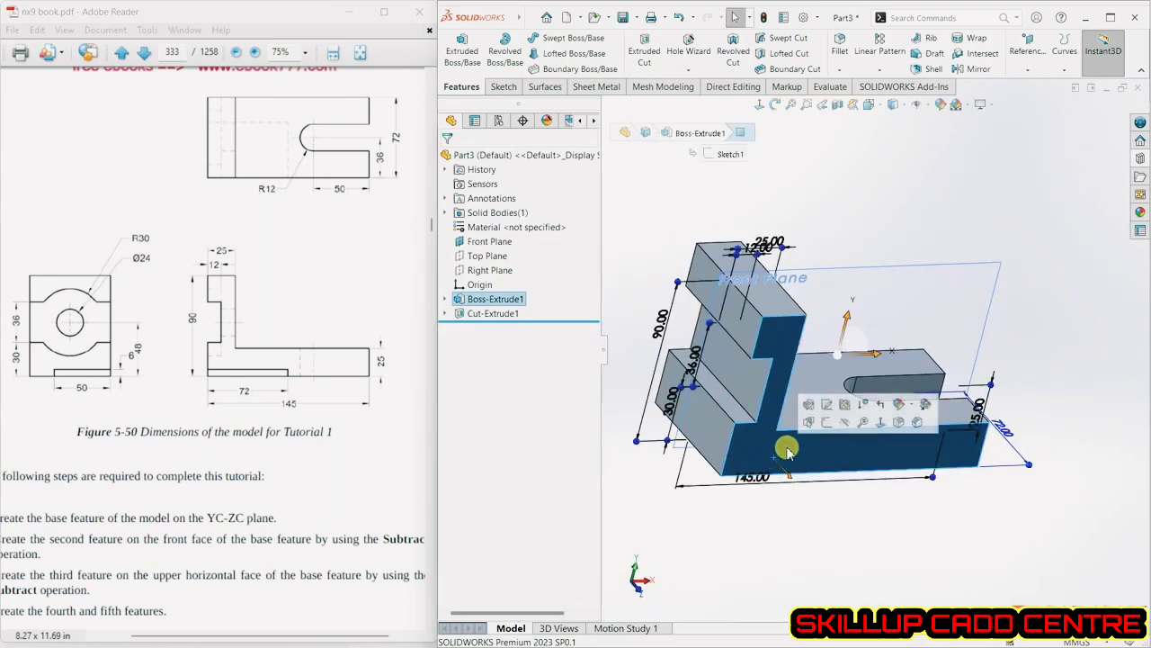
left_click(814, 410)
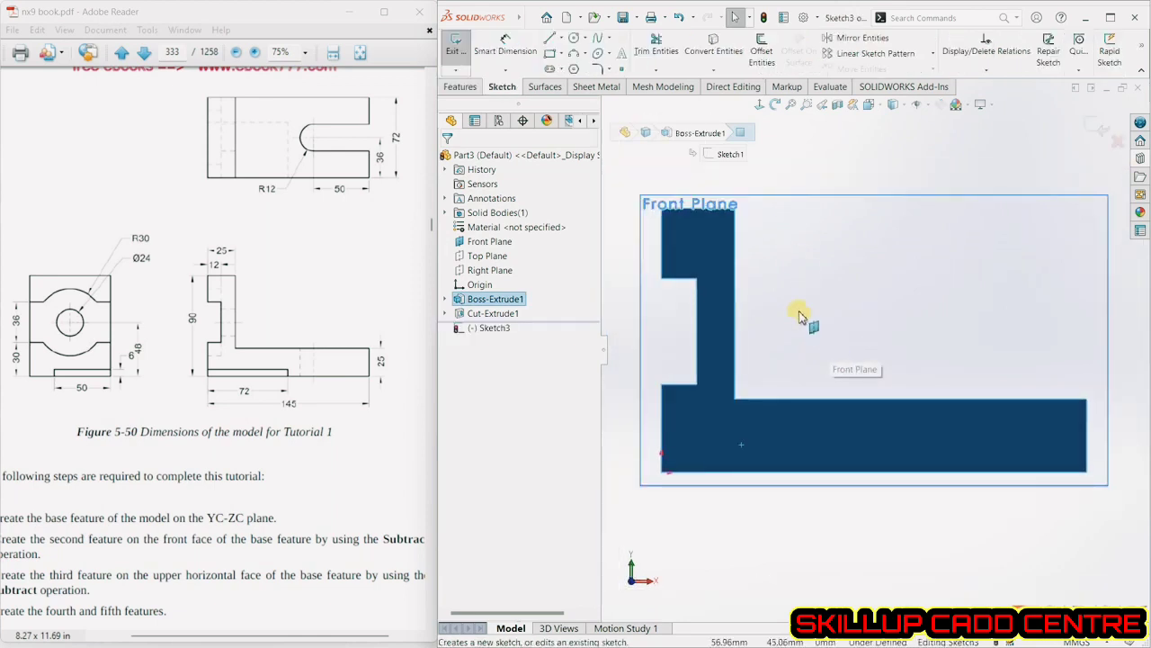
left_click(549, 54)
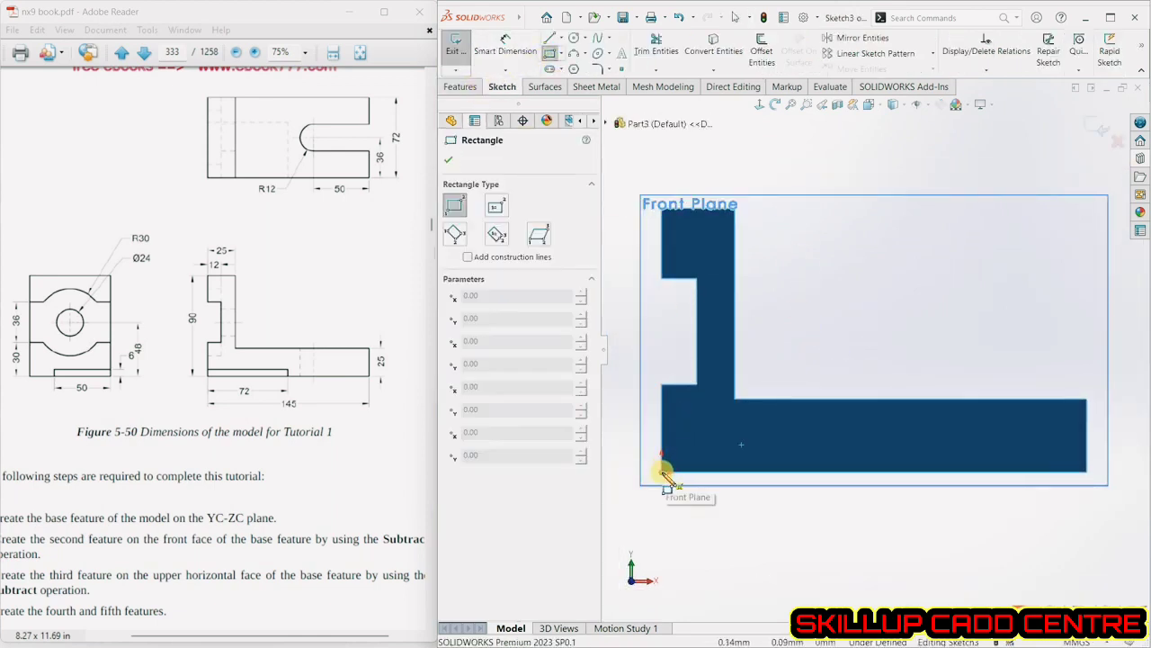
left_click(662, 471)
left_click(837, 457)
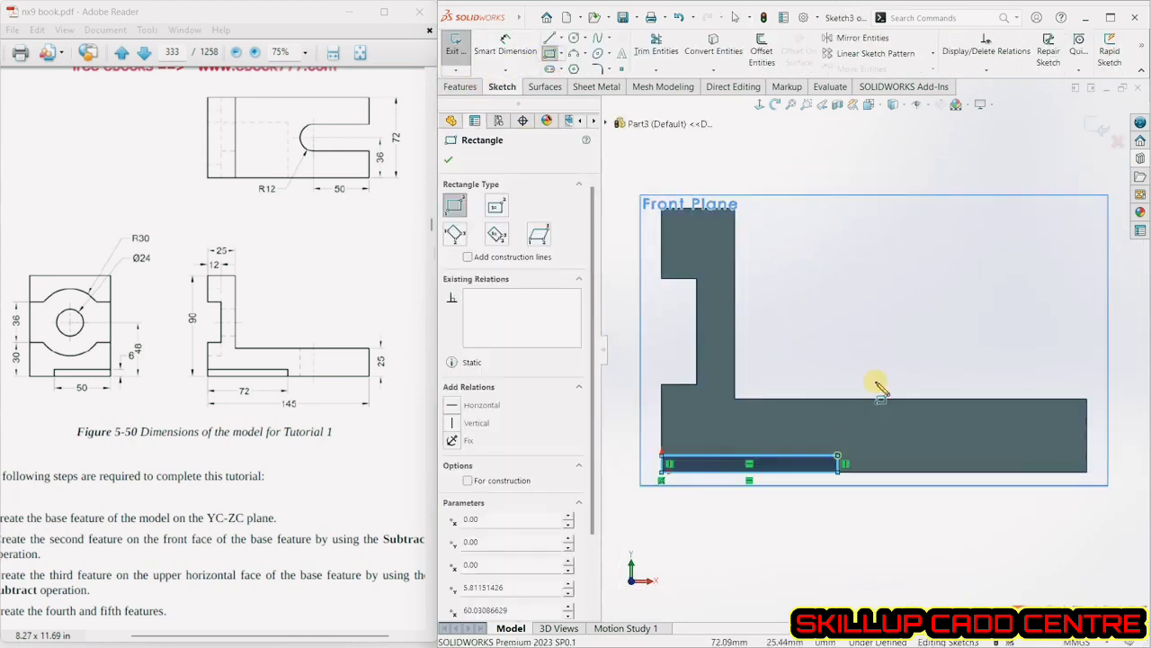
Dimension the bottom rectangle as 72 mm long and 6 mm high.
left_click(501, 54)
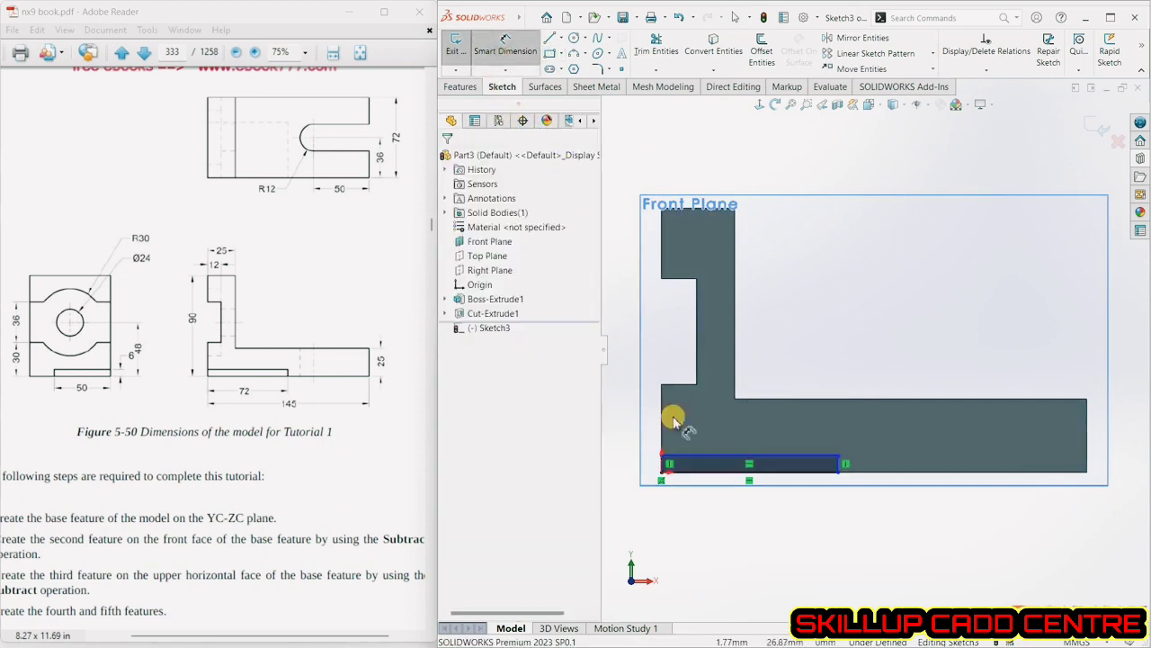
left_click(745, 479)
left_click(745, 518)
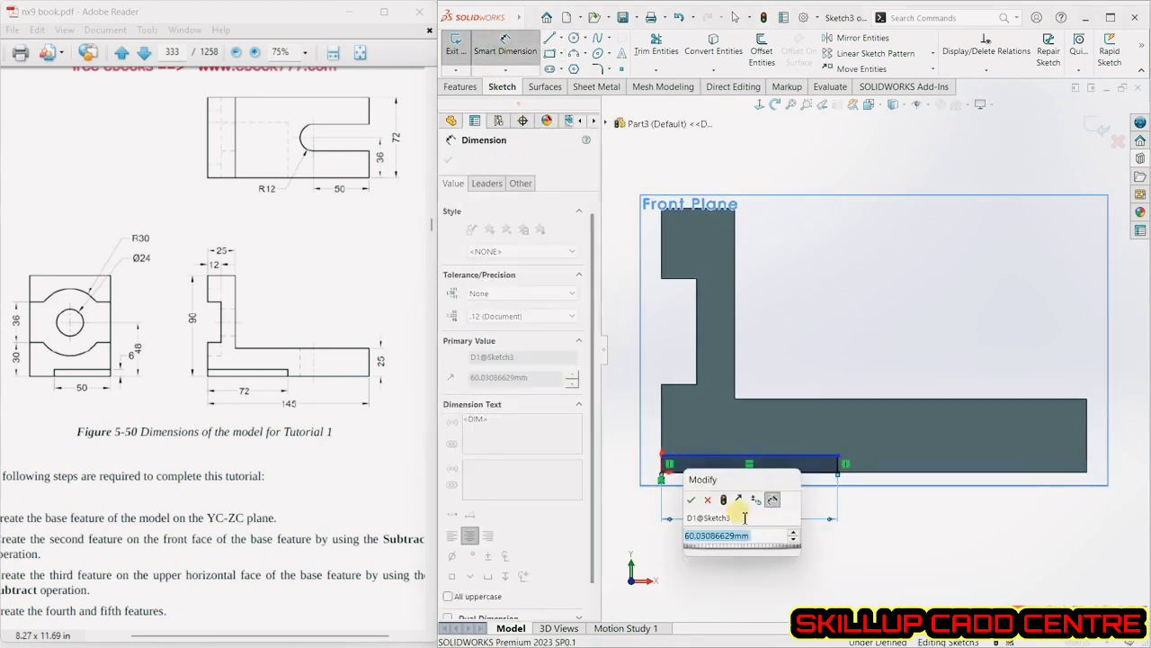
type("72")
key("Return")
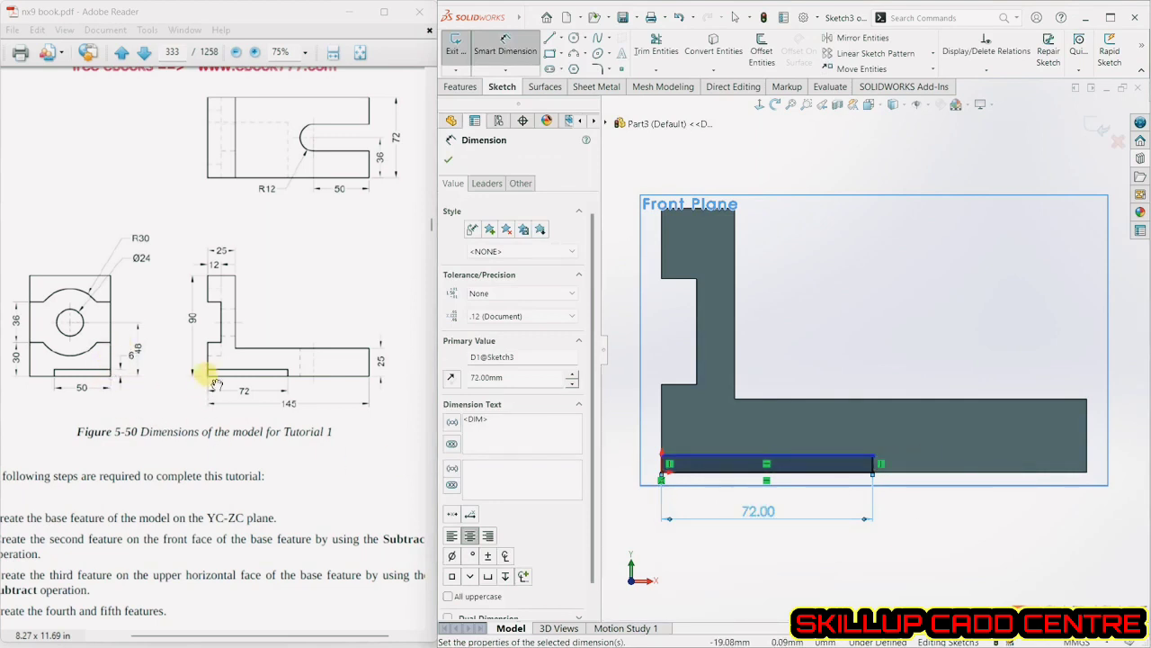
left_click(666, 466)
left_click(627, 468)
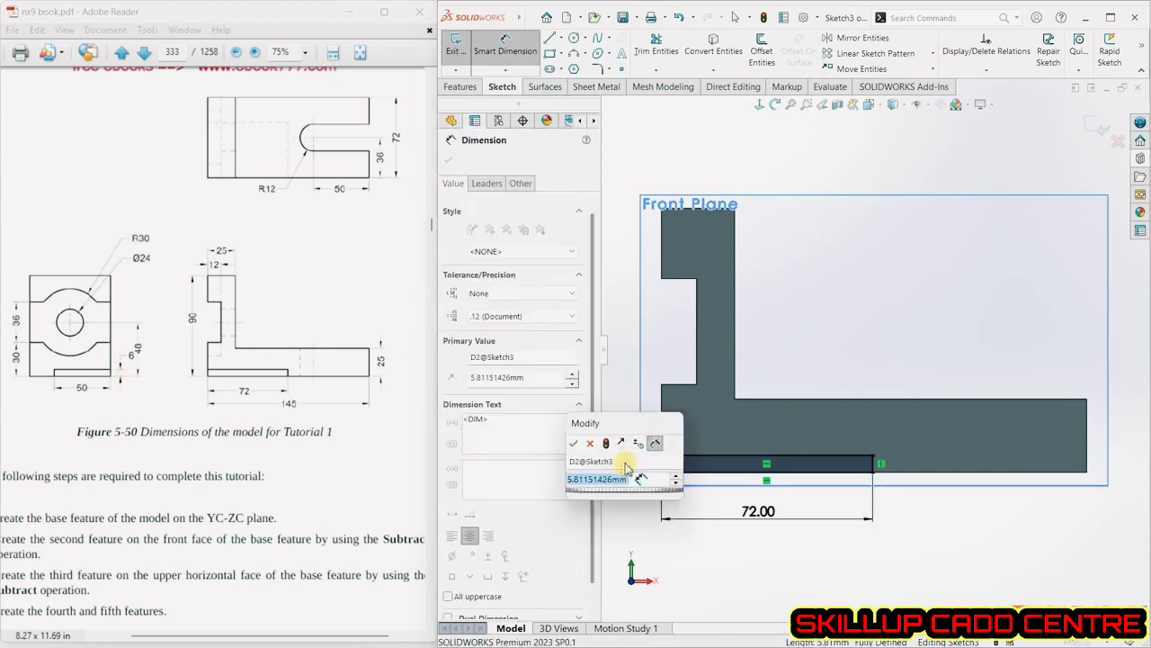
type("6")
key("Return")
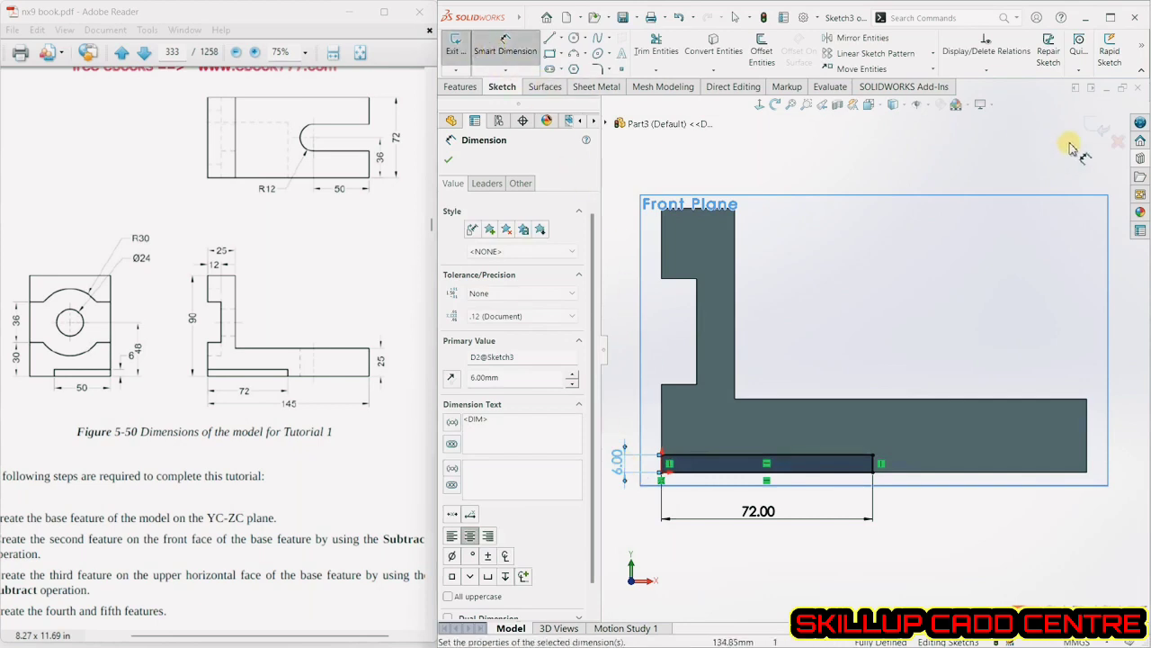
Exit the rectangle sketch and cut-extrude it with a Blind depth of 50 mm.
left_click(454, 45)
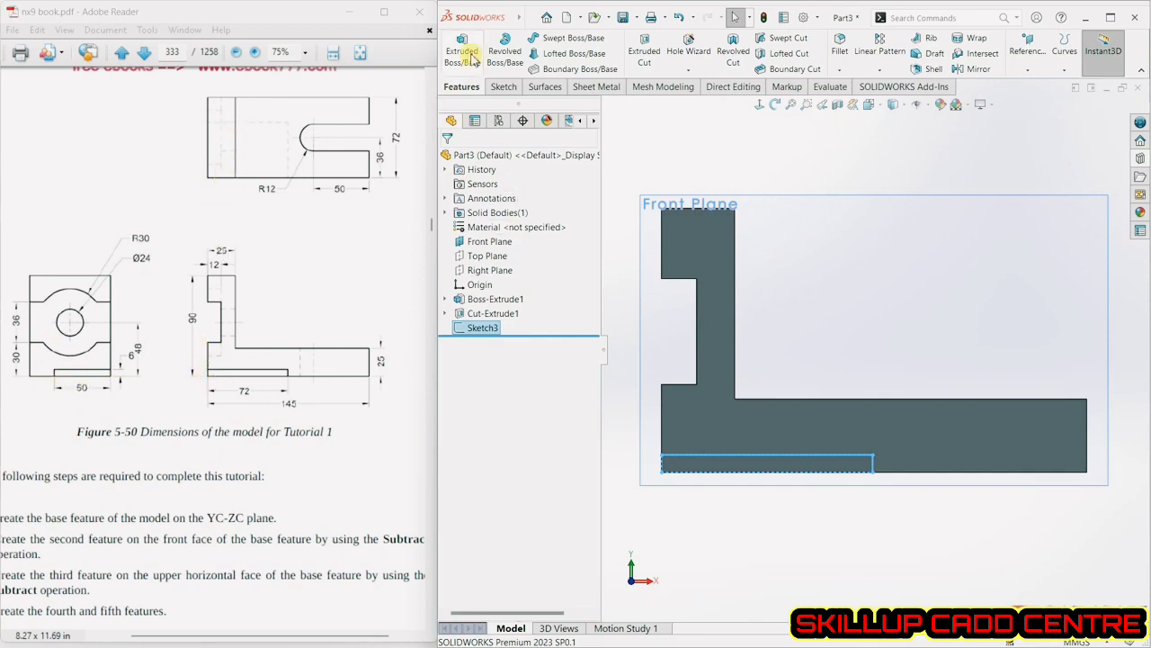
left_click(644, 50)
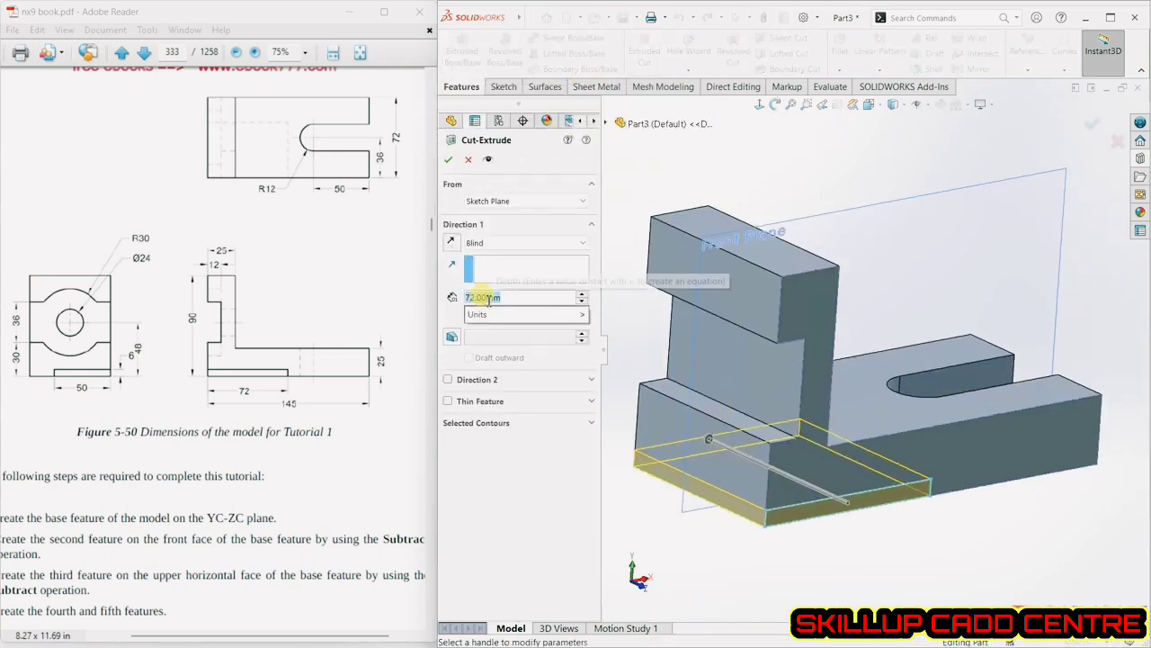
type("50")
key("Return")
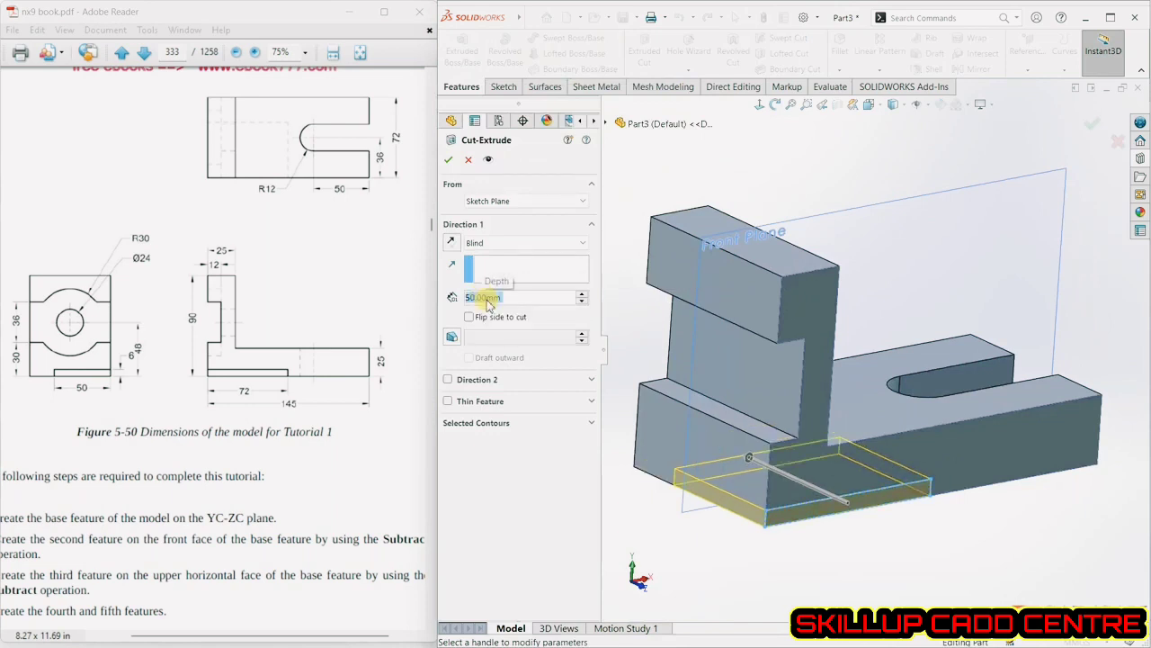
left_click(447, 160)
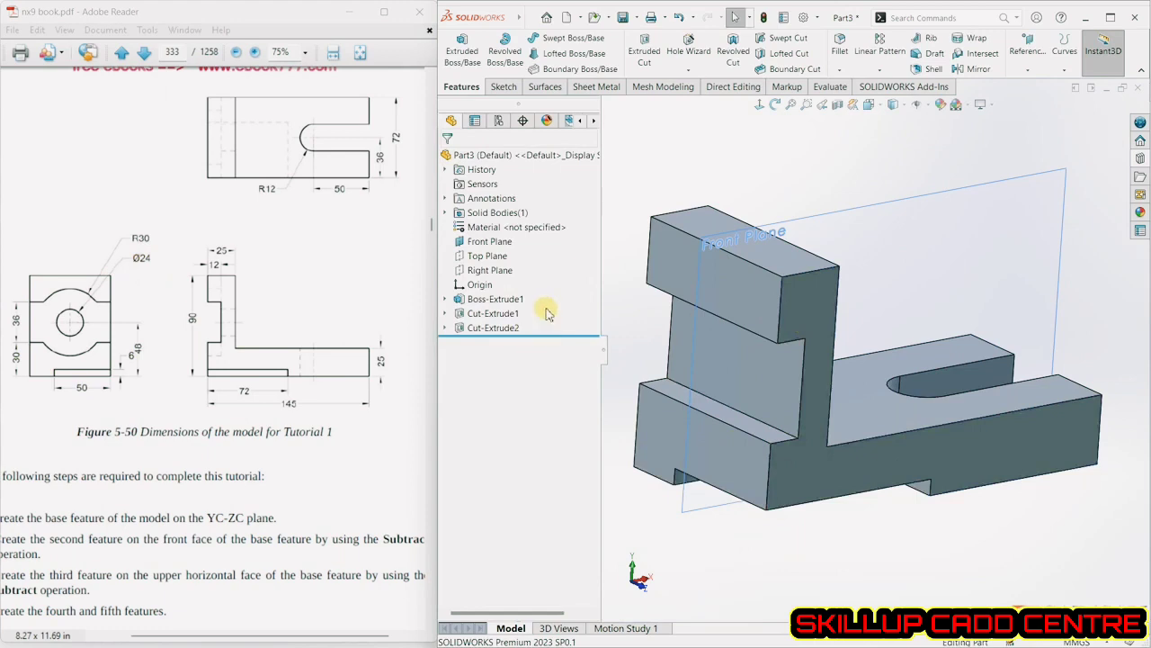
On the outer vertical face above the notch, sketch two concentric circles centred on the midline, with radii of about 27 mm and 17 mm.
left_click(504, 86)
left_click(456, 45)
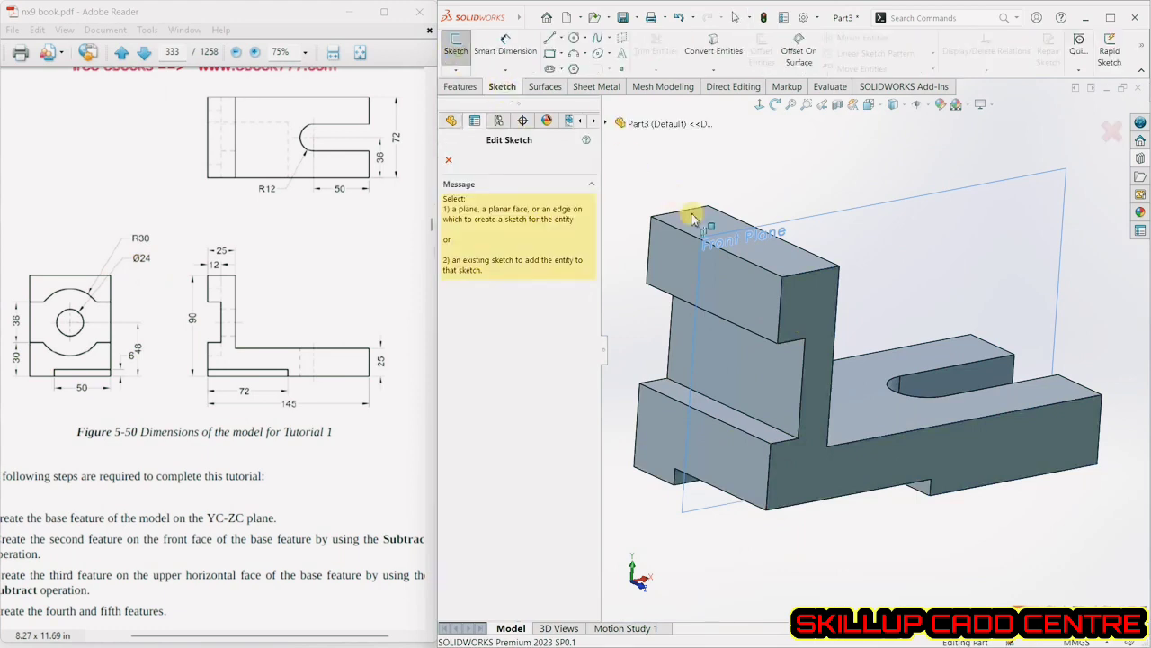
left_click(712, 302)
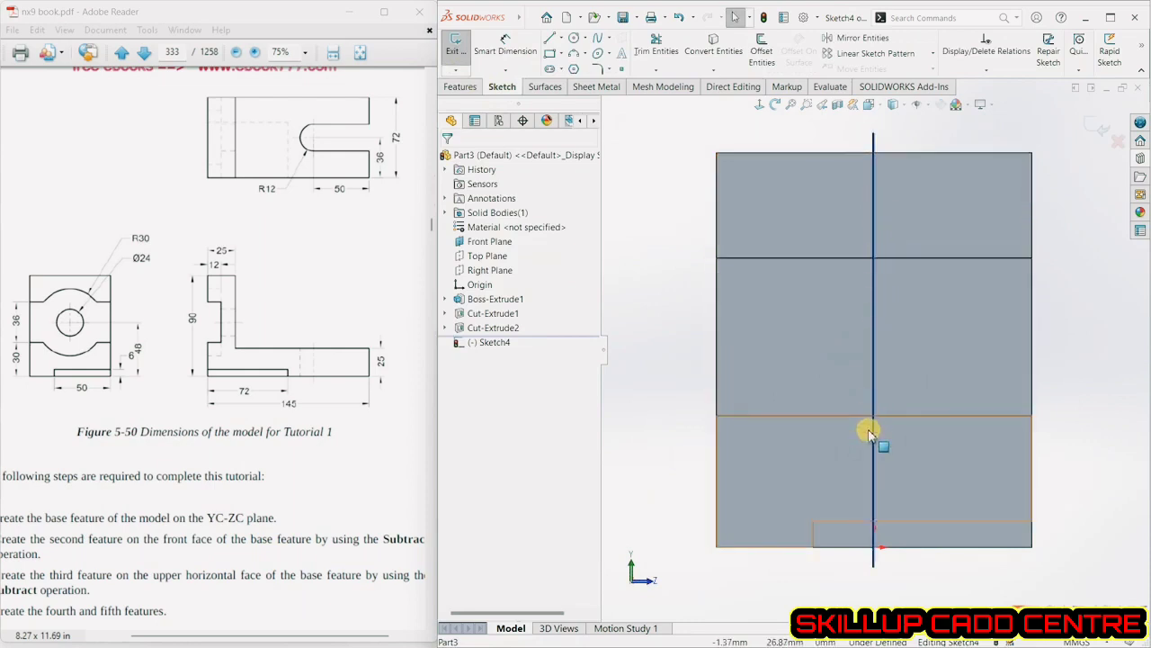
left_click(575, 39)
left_click_drag(874, 342, 984, 362)
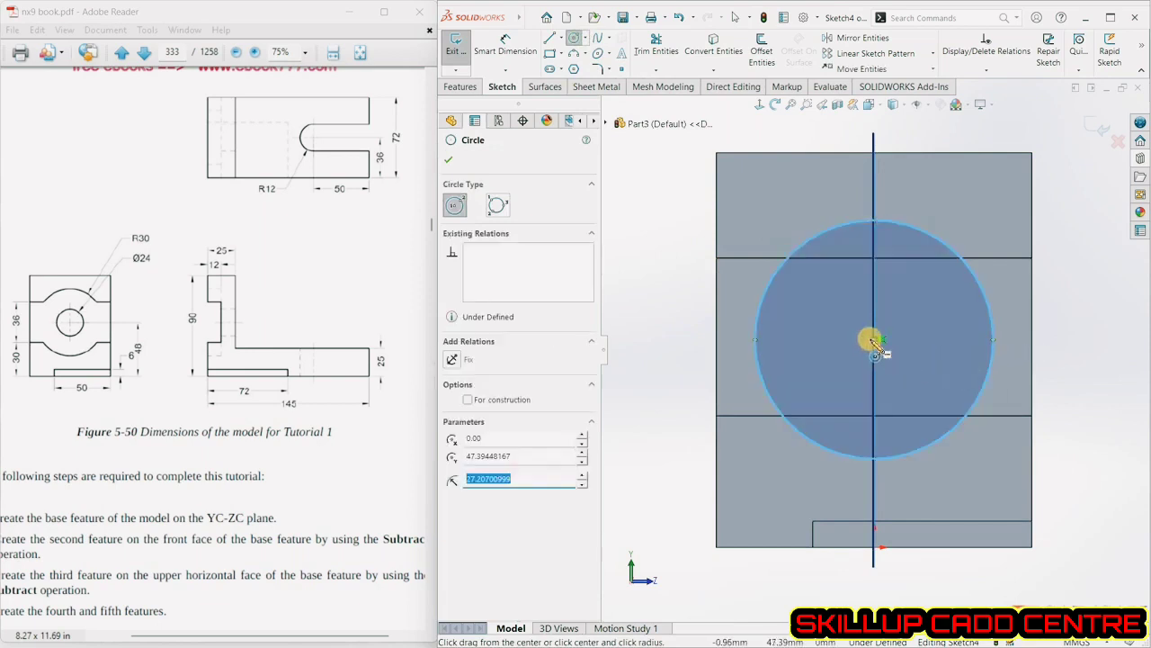
left_click_drag(875, 342, 943, 315)
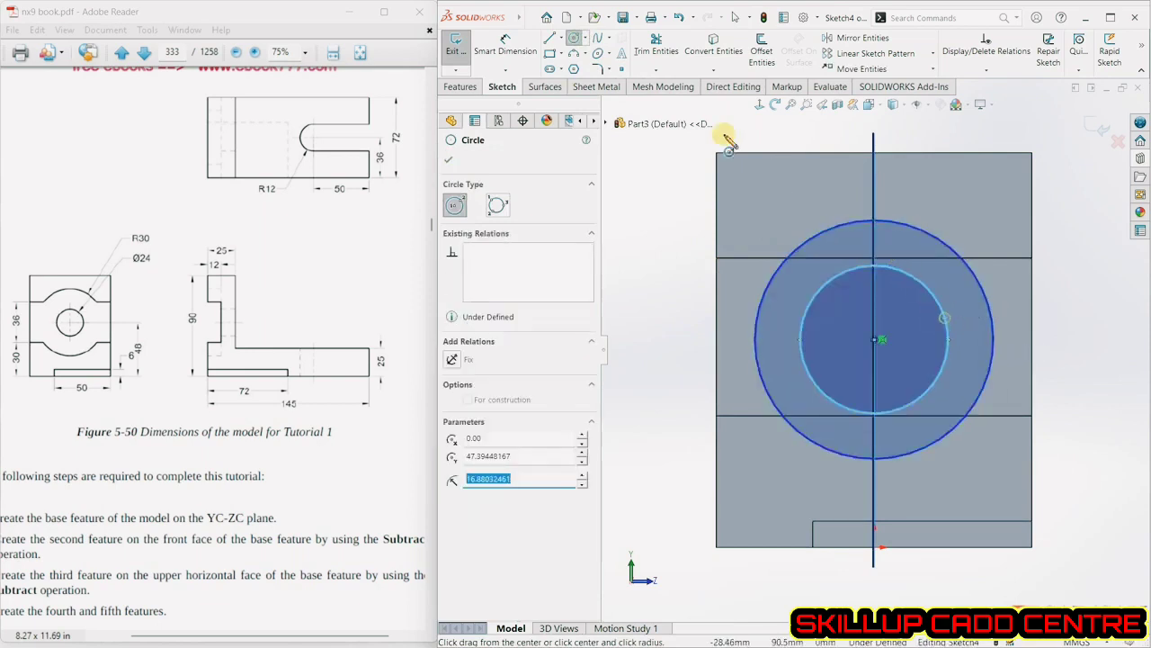
Dimension the outer circle's diameter as 60 mm.
left_click(506, 37)
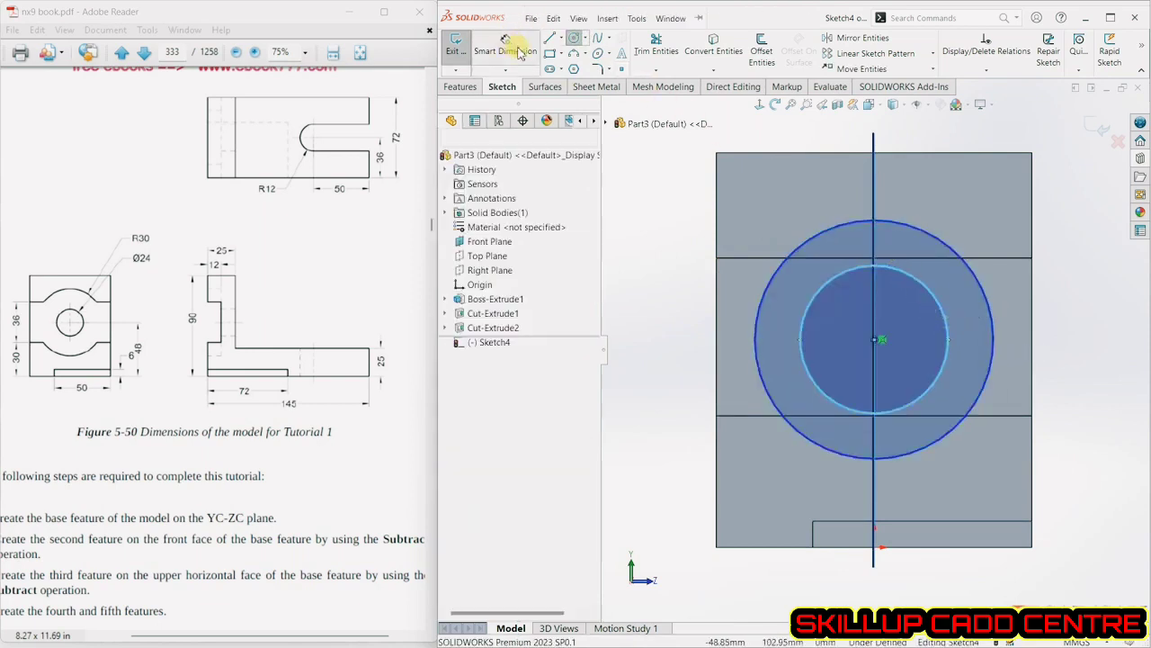
left_click(979, 282)
left_click(1068, 271)
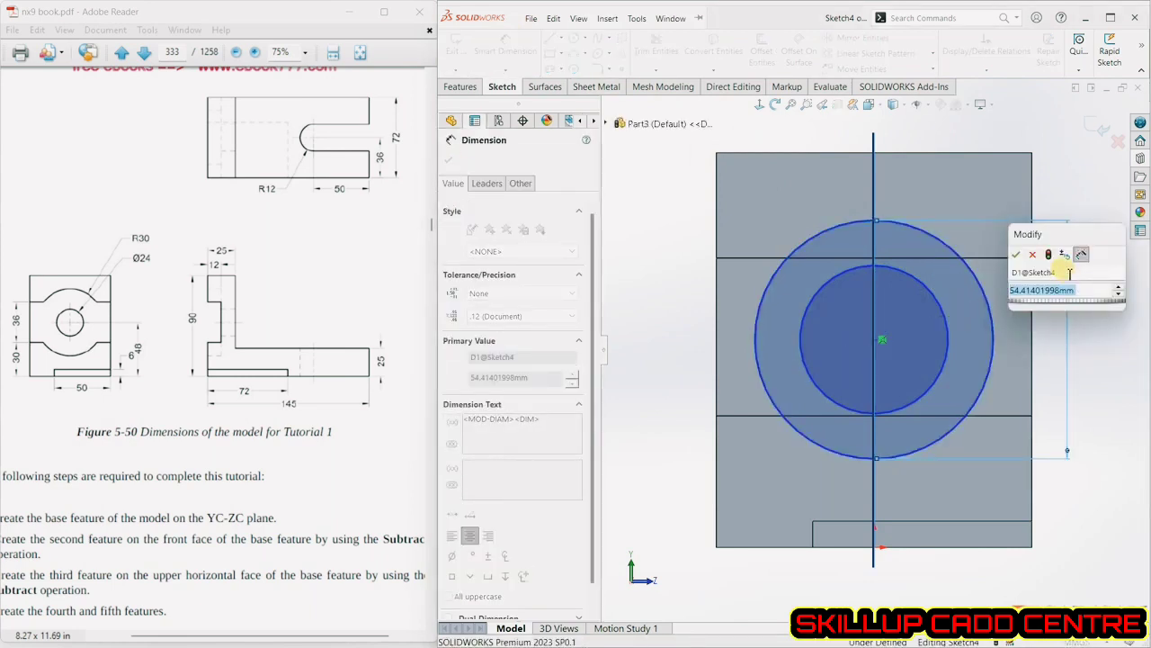
type("60")
key("Return")
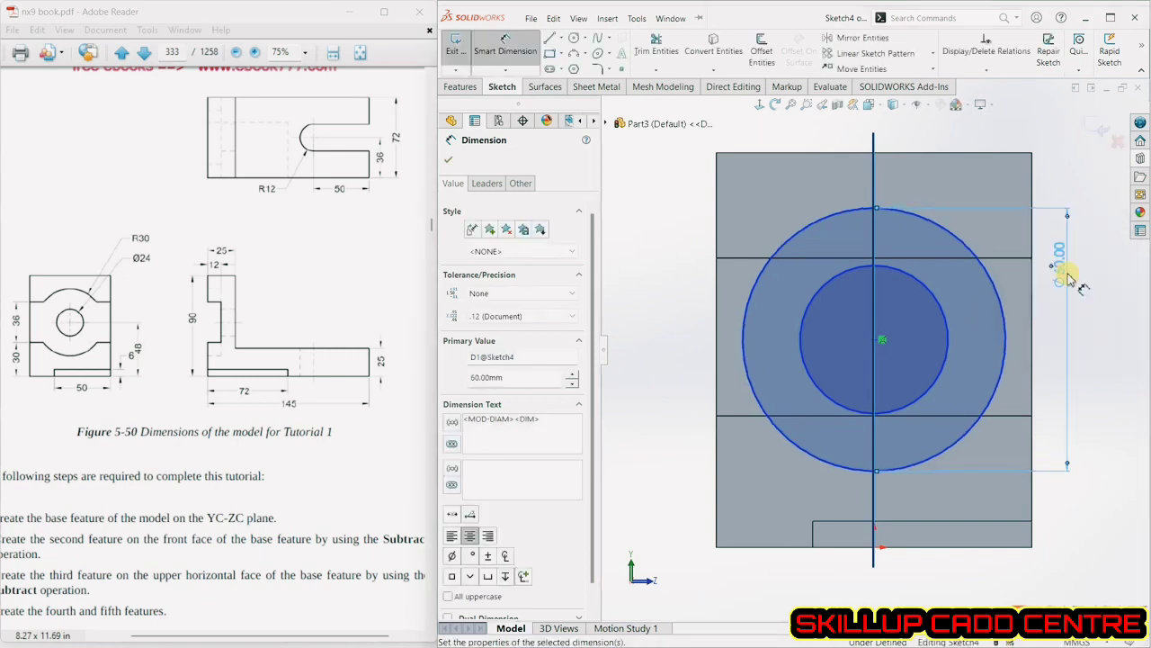
Dimension the inner circle's diameter as 24 mm.
left_click(946, 322)
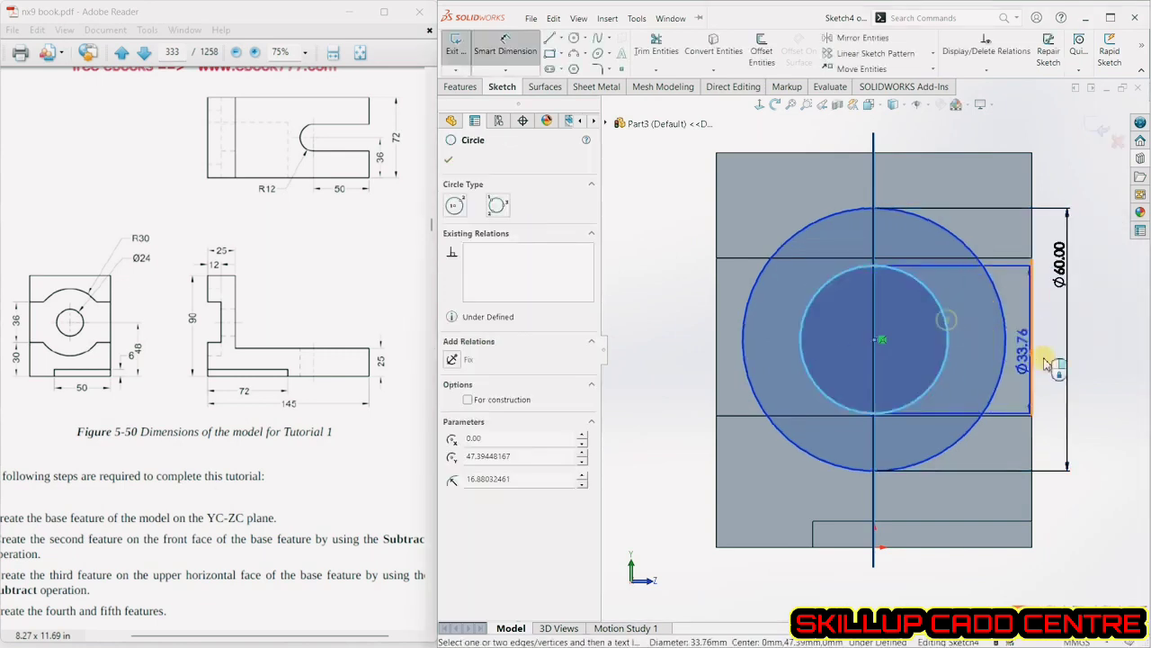
left_click(1106, 407)
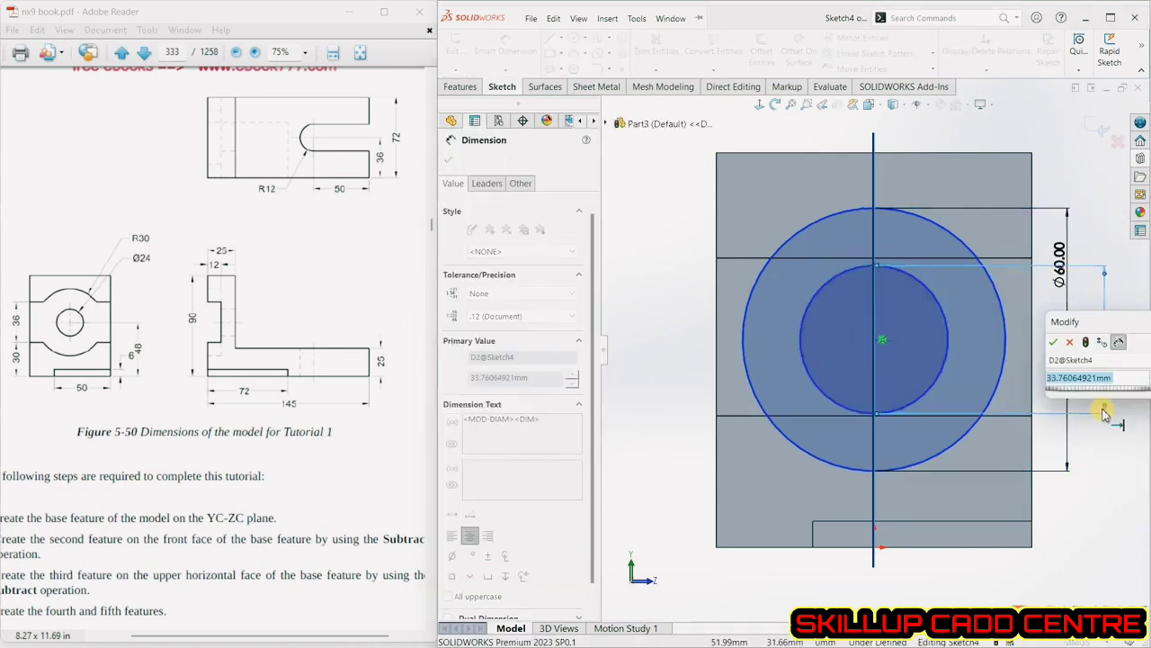
type("24")
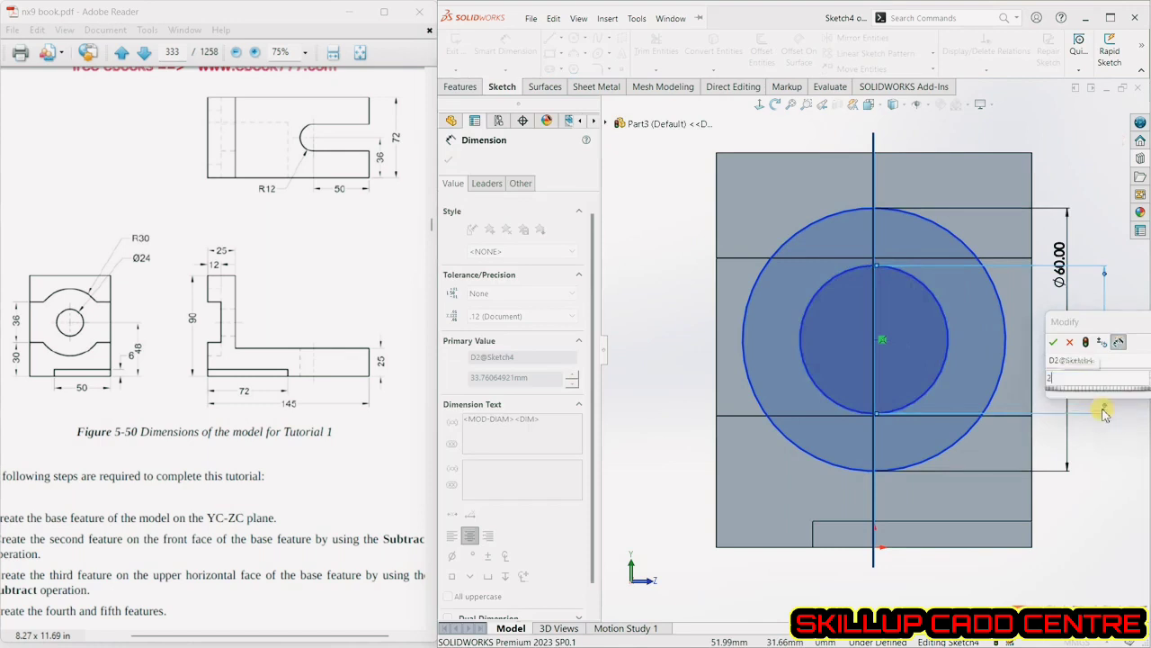
key("Return")
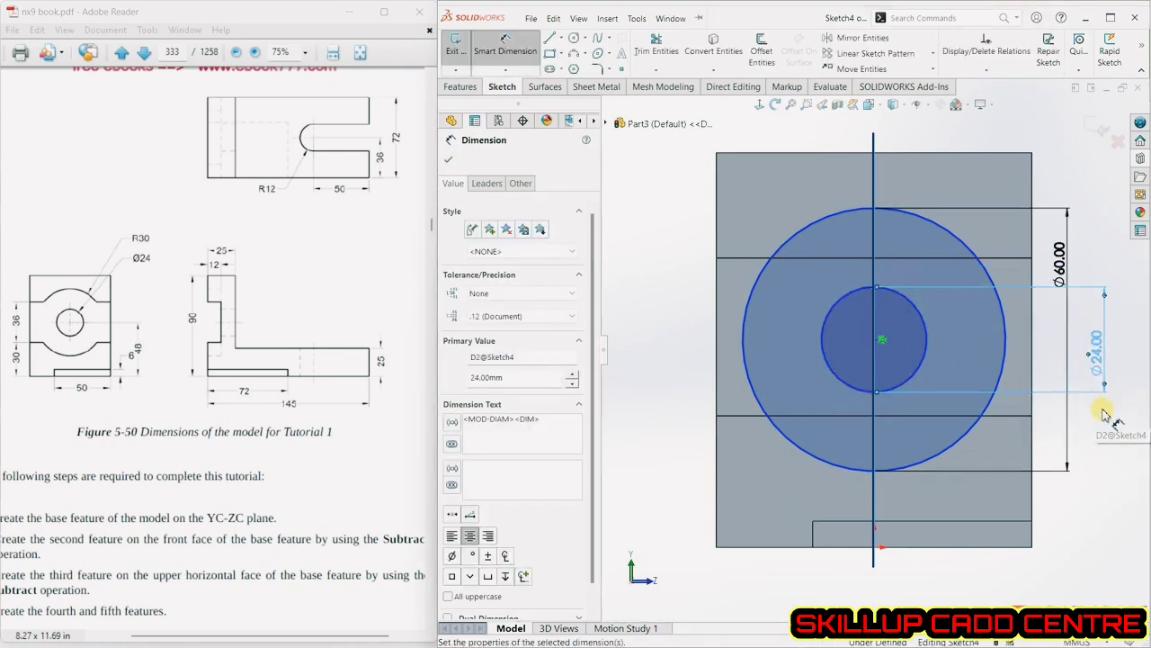
Dimension the circles' shared centre 48 mm above the bottom edge of the face and exit the sketch.
left_click(811, 545)
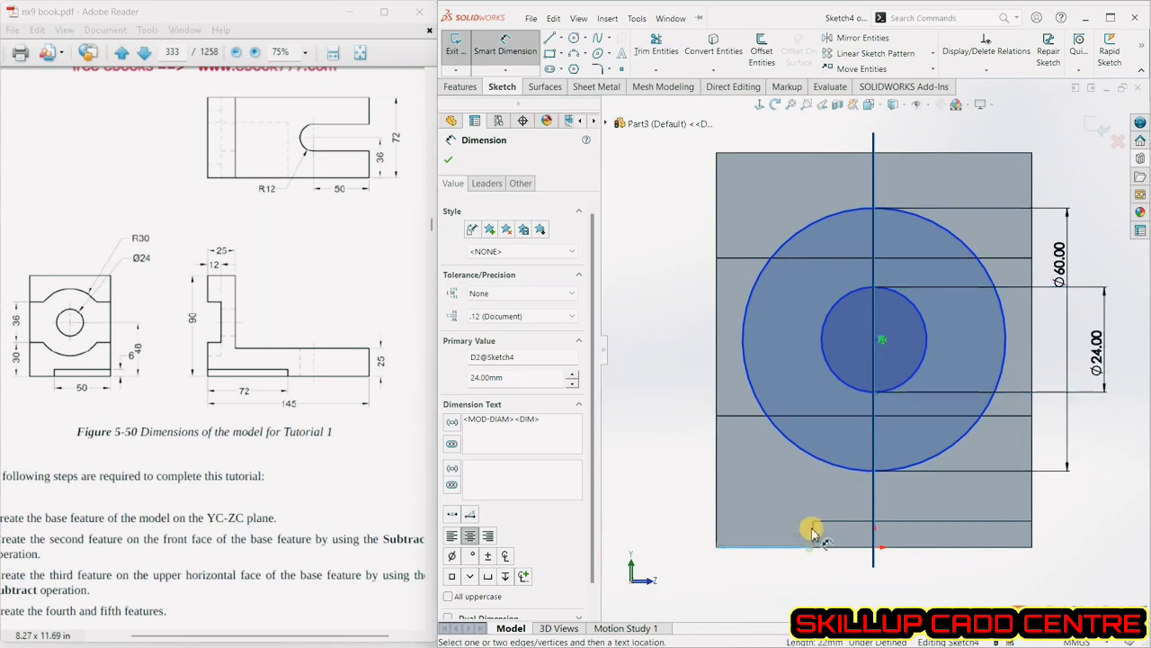
left_click(880, 340)
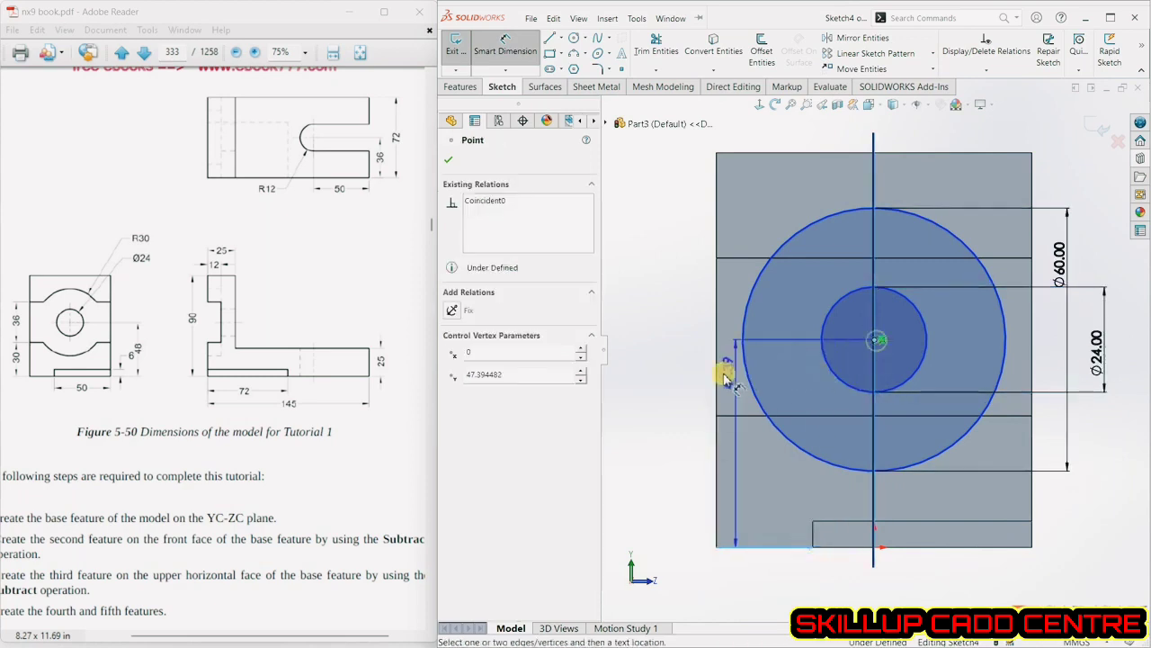
left_click(665, 388)
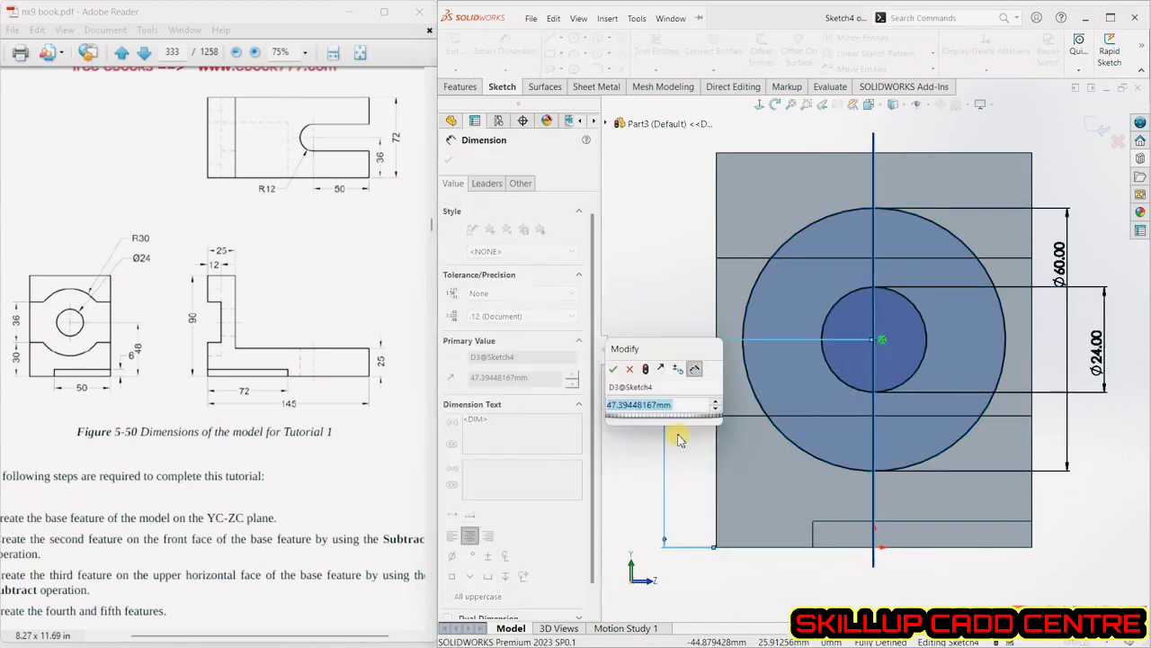
key("Return")
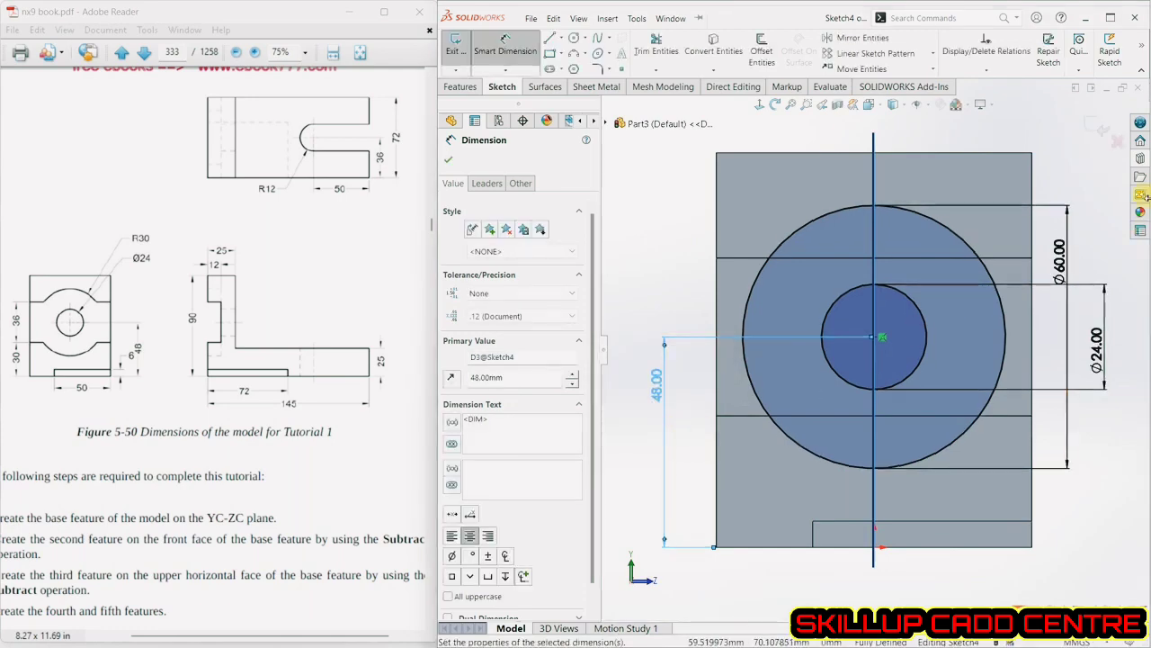
left_click(1074, 147)
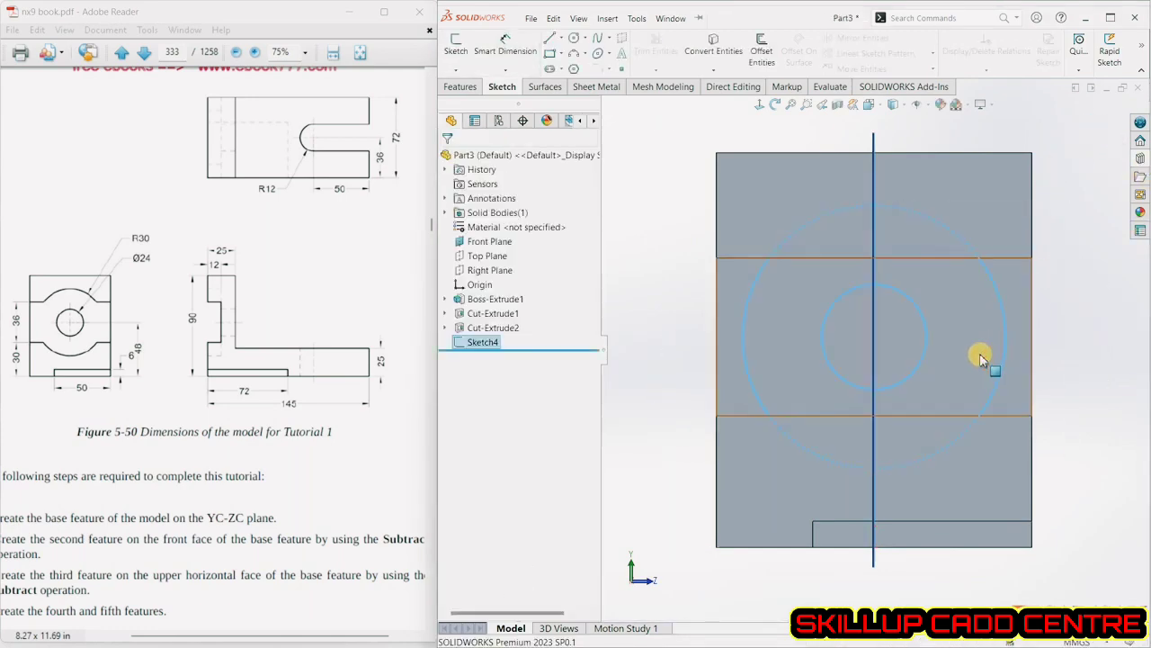
Cut-extrude only the inner circle's region of the sketch through the upright with a Blind depth of 50 mm.
scroll(889, 401, "up", 2)
middle_click_drag(888, 400, 858, 425)
left_click(460, 86)
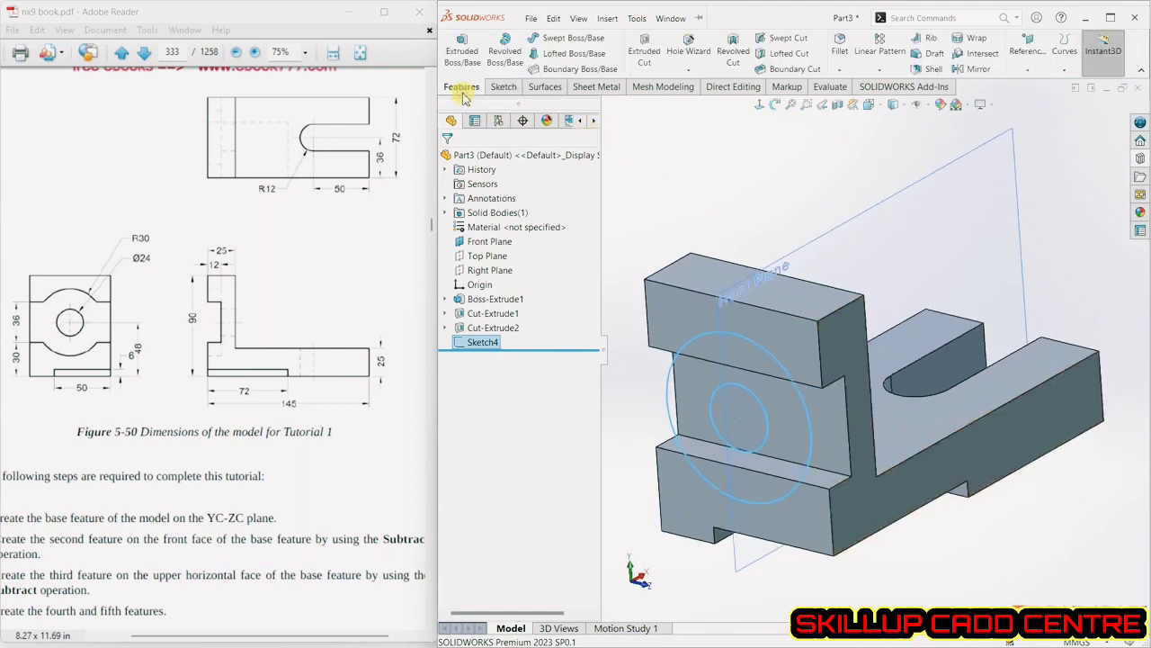
left_click(645, 55)
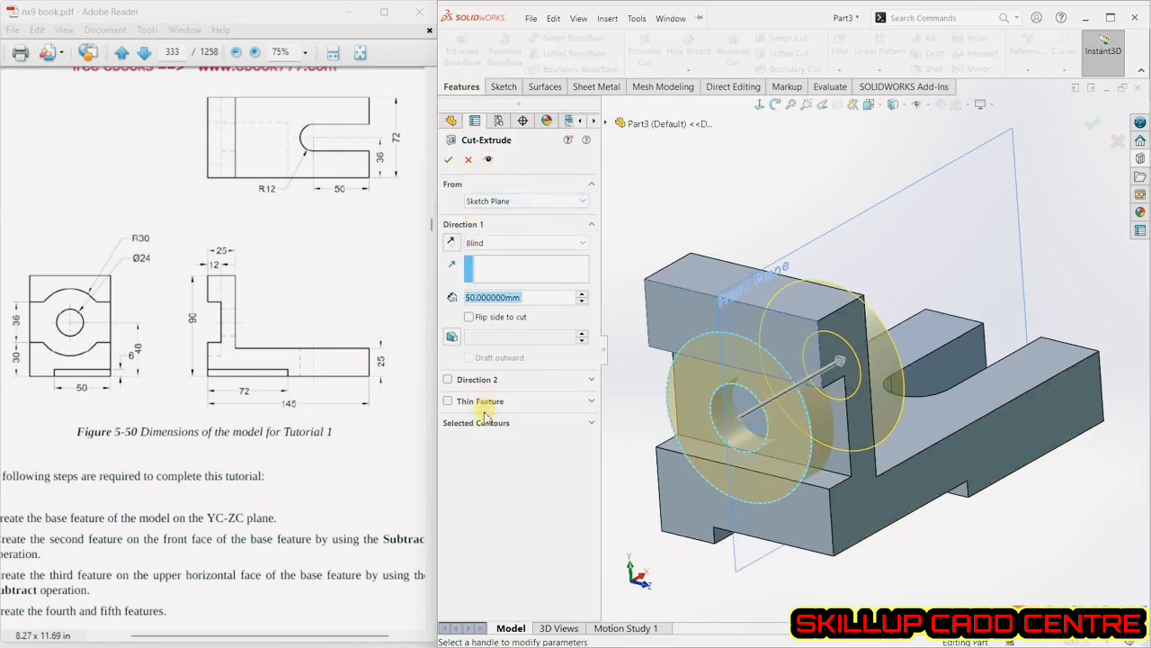
left_click(451, 160)
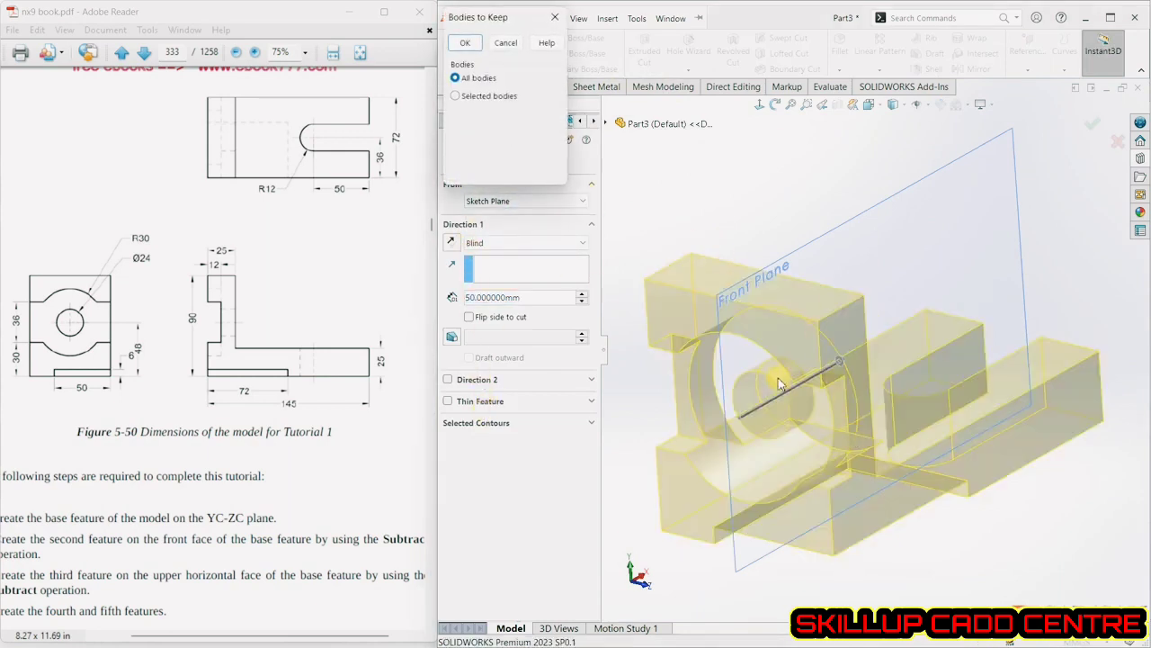
left_click(515, 45)
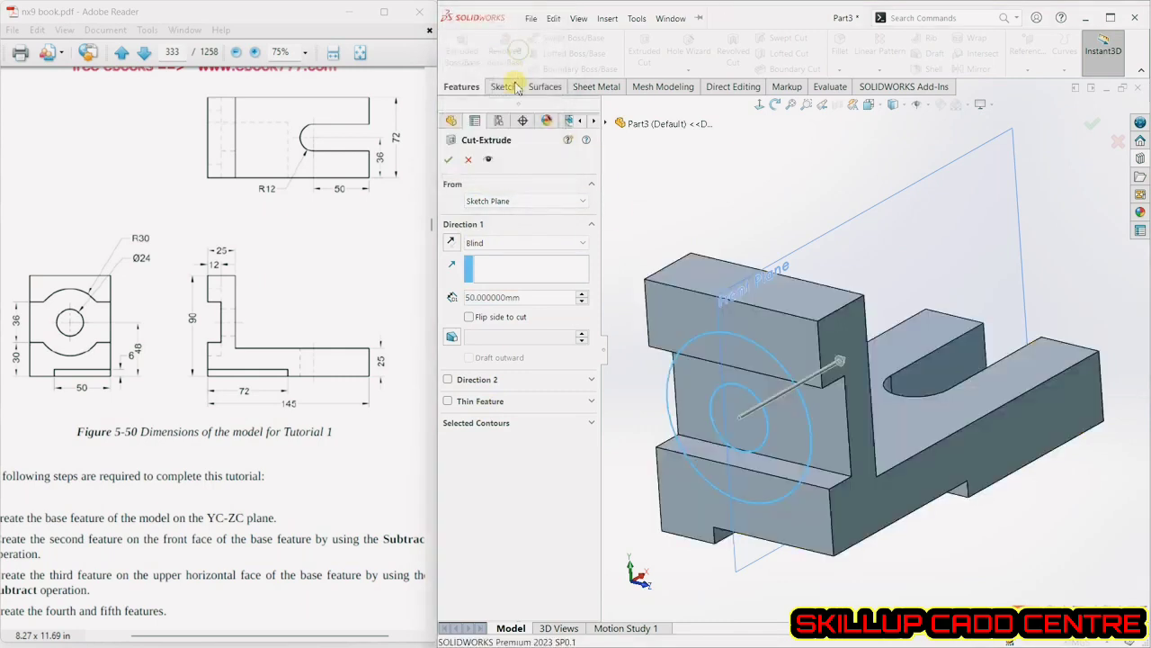
left_click(491, 424)
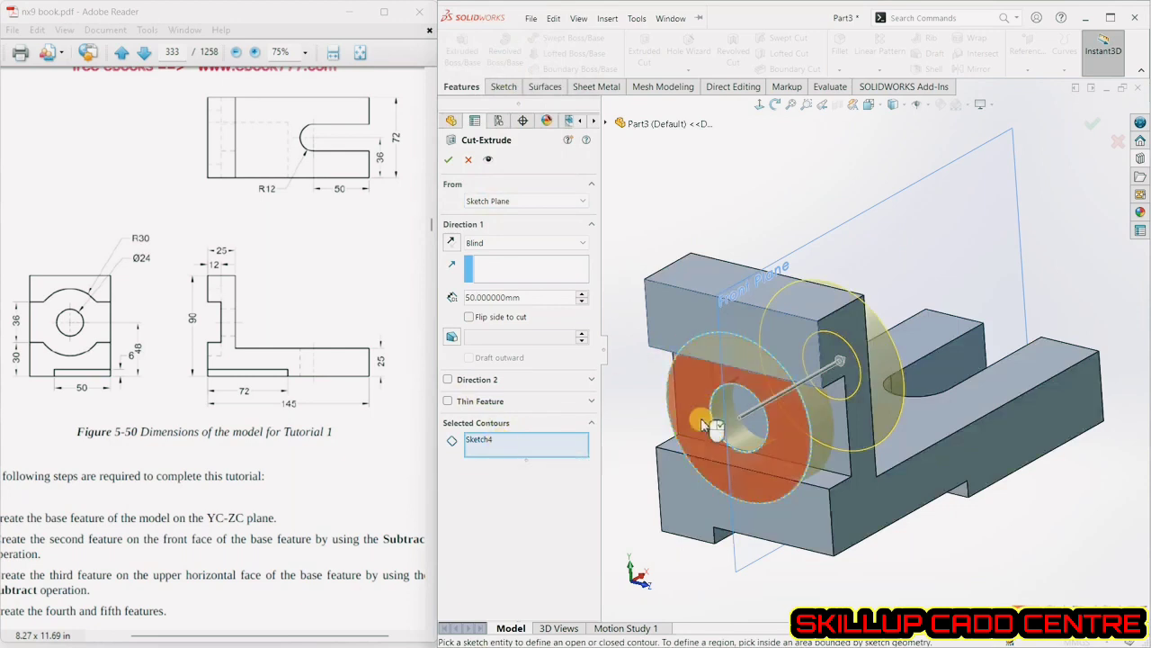
right_click(517, 442)
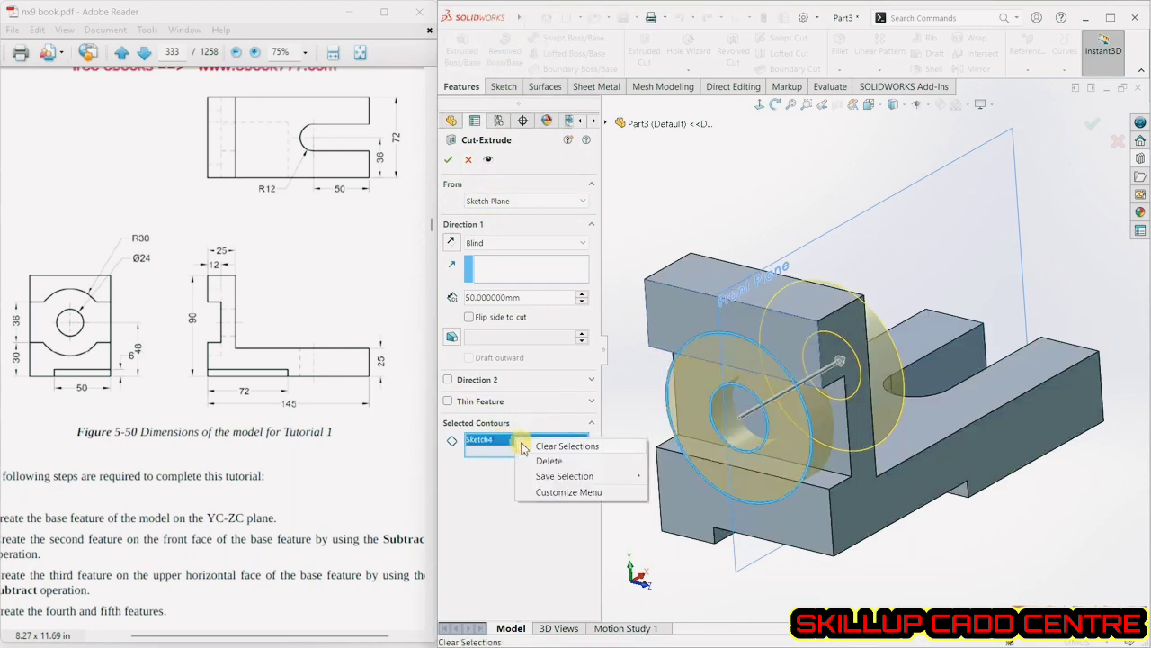
left_click(523, 446)
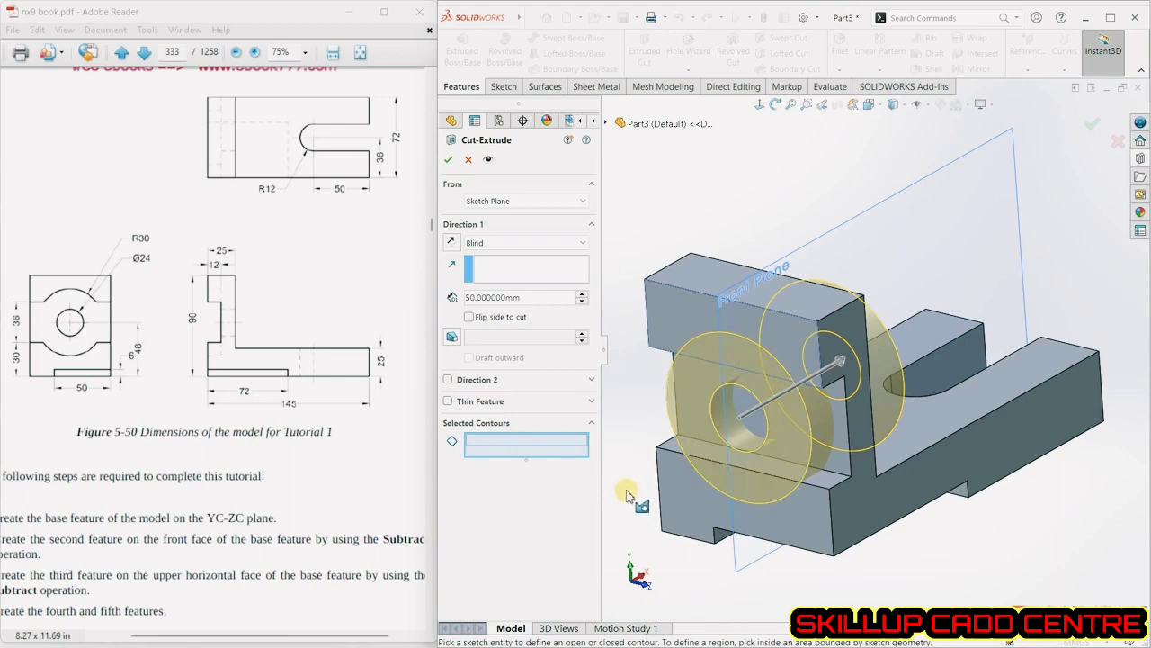
left_click(720, 400)
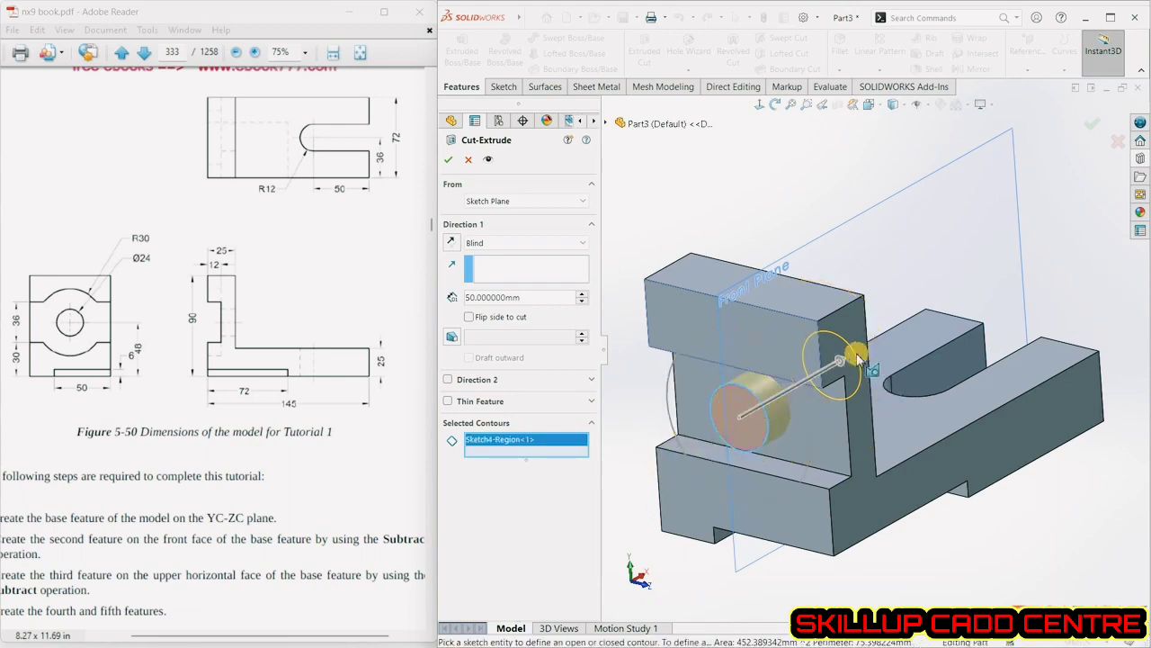
left_click(453, 159)
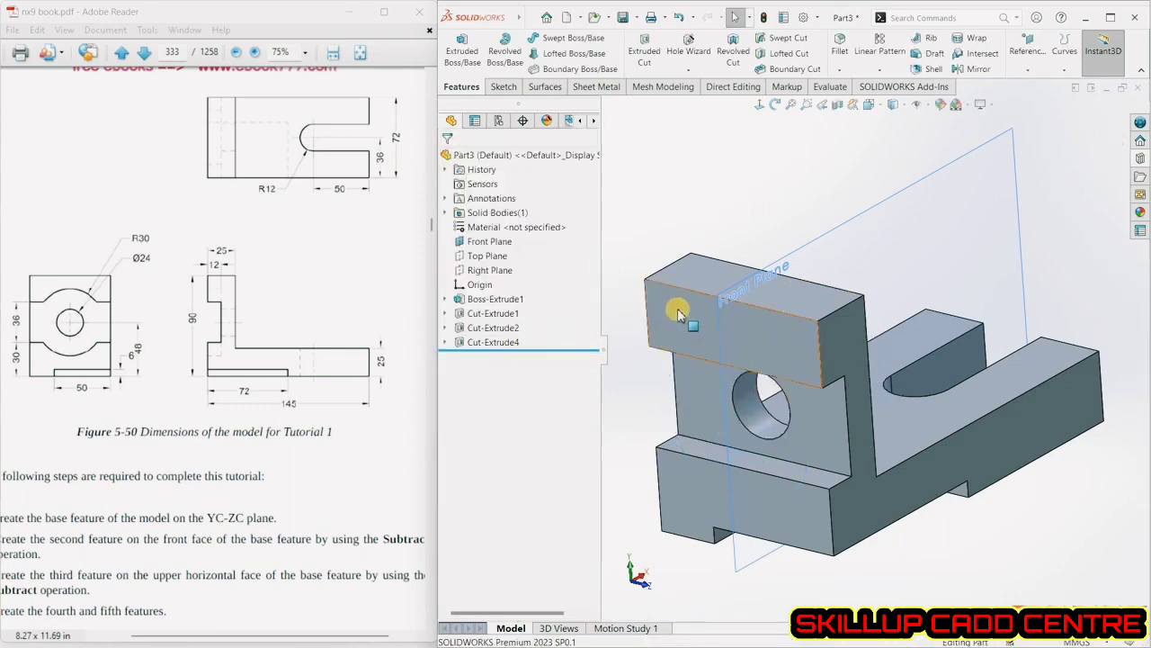
Show Sketch4, the two-circle sketch used by the hole cut, in the model view.
mouse_move(673, 305)
middle_mouse_down()
mouse_move(686, 249)
mouse_move(670, 297)
middle_mouse_up()
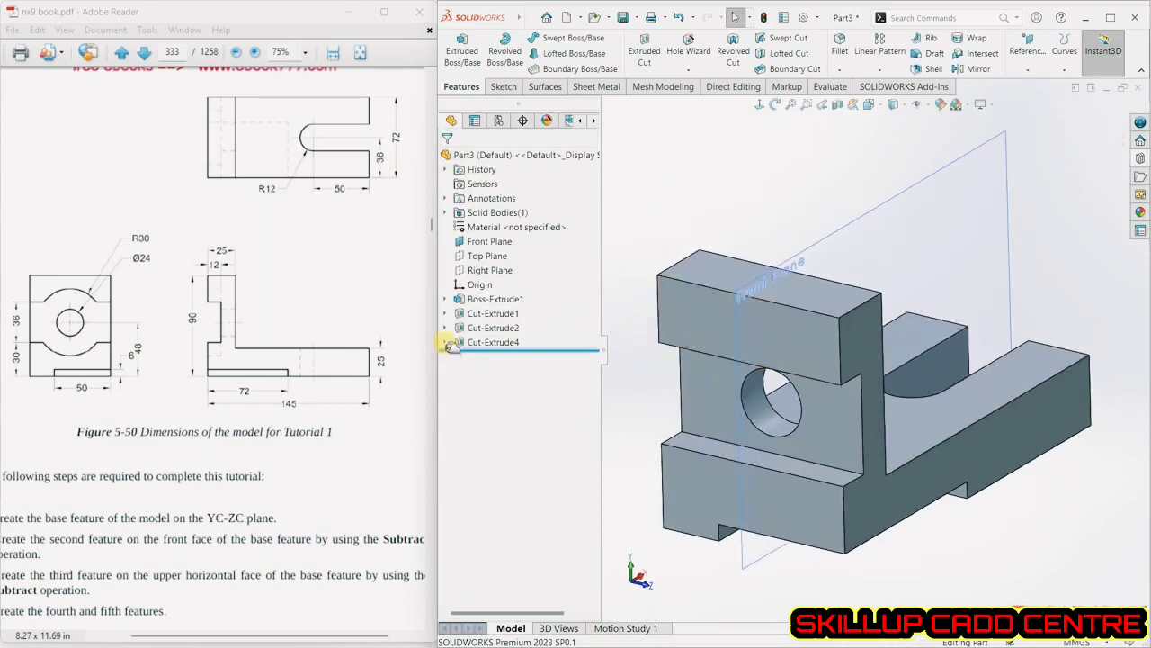
left_click(446, 343)
left_click(493, 356)
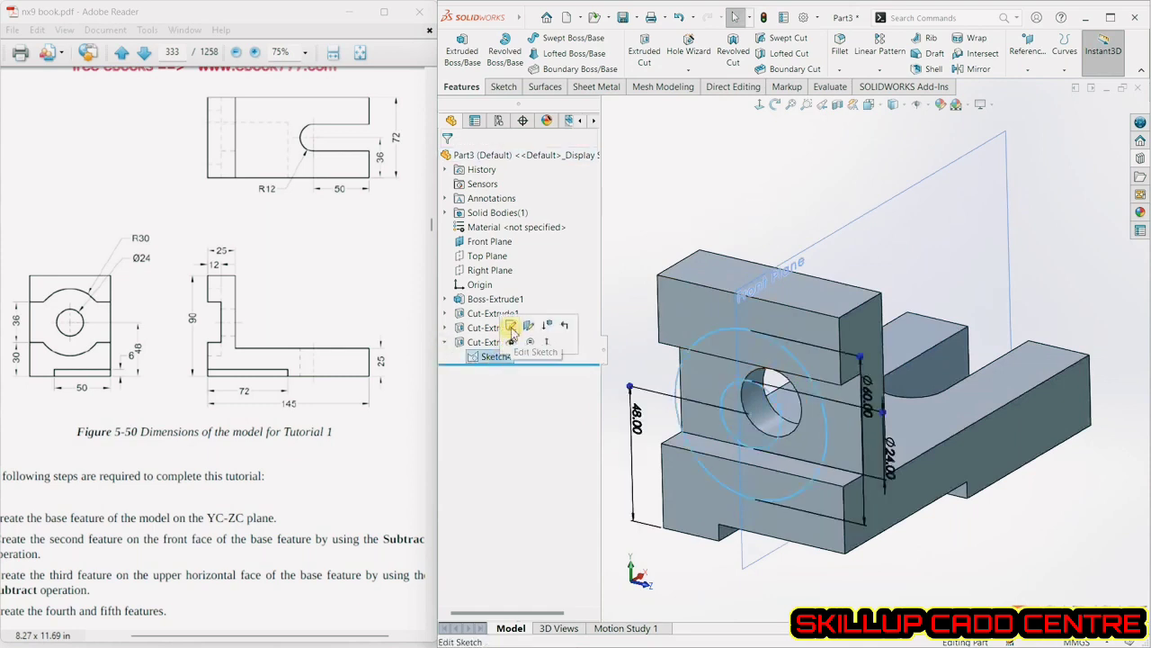
left_click(514, 344)
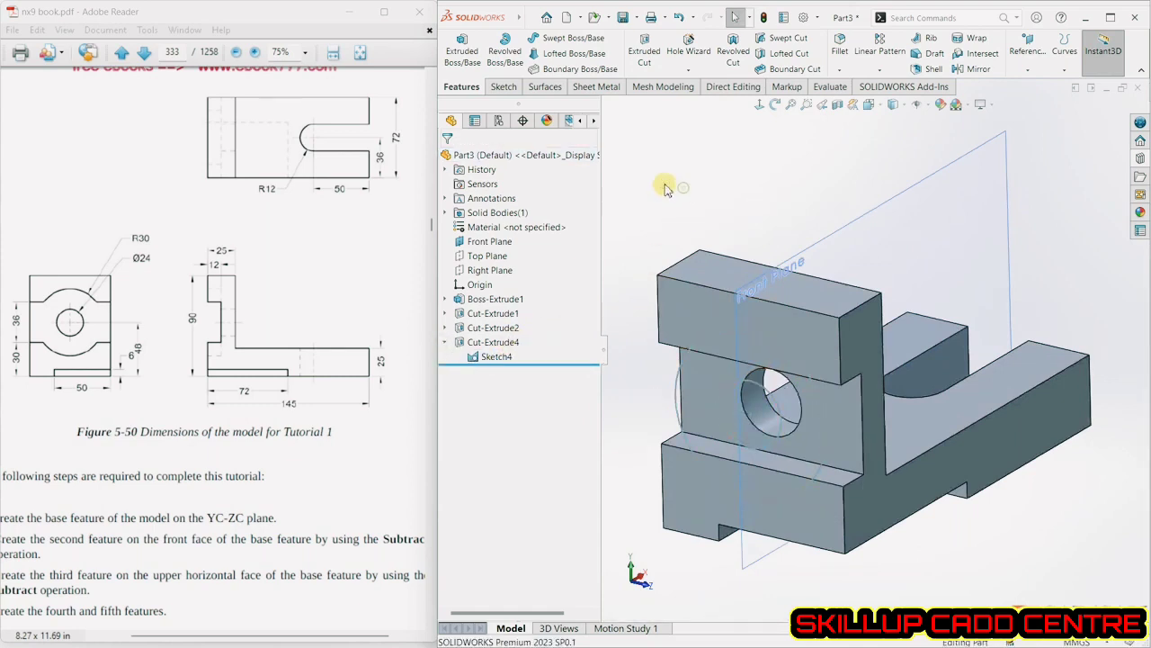
Cut-extrude the outer circle of the shown sketch with a Blind depth of 12 mm.
left_click(646, 56)
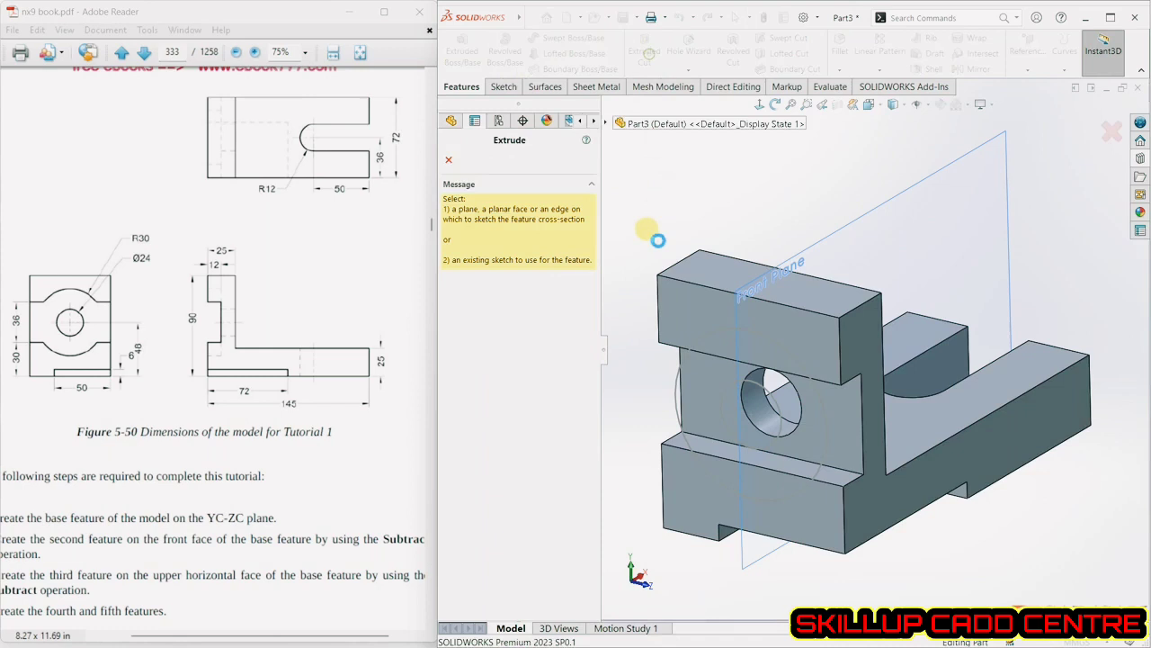
left_click(677, 378)
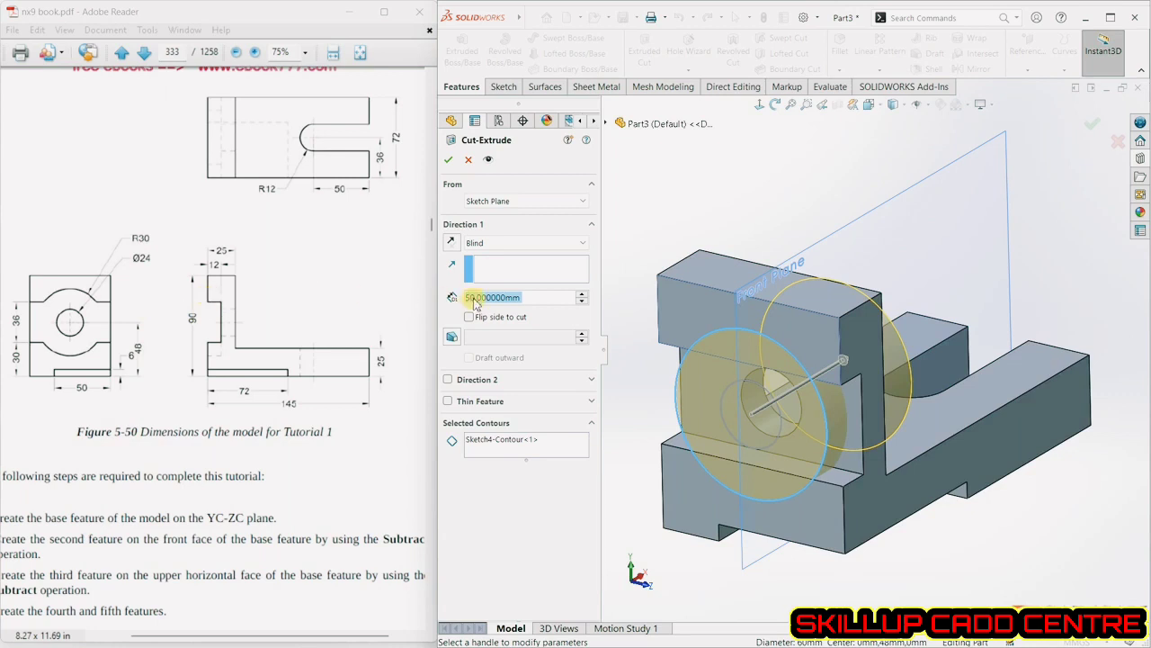
type("12")
key("Return")
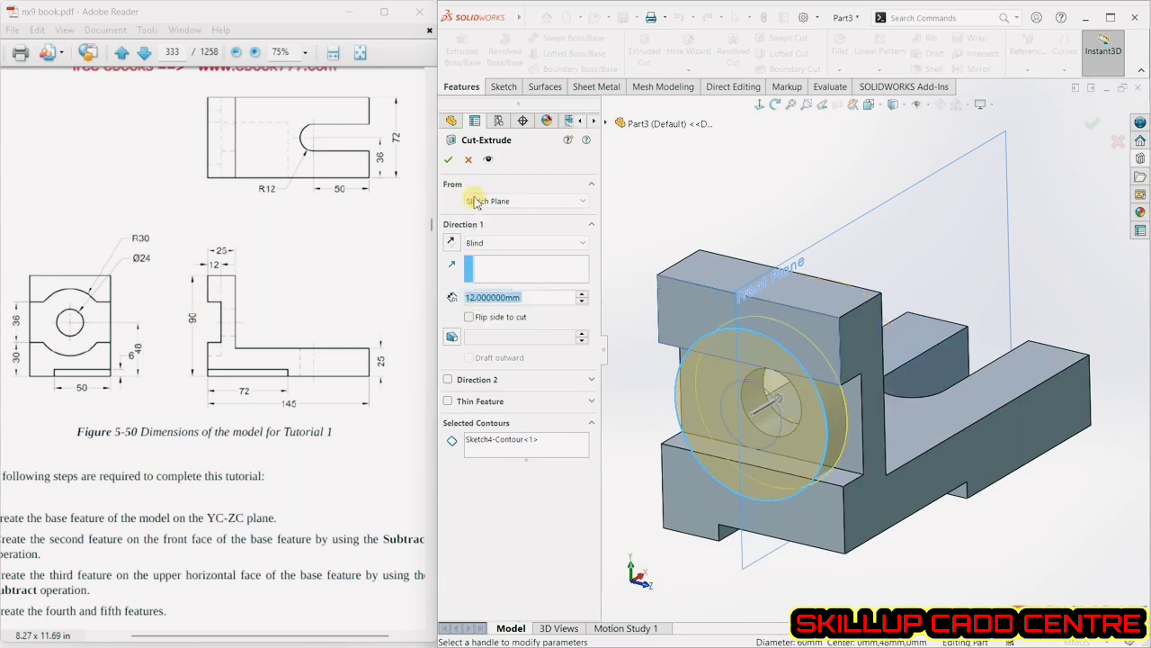
left_click(450, 159)
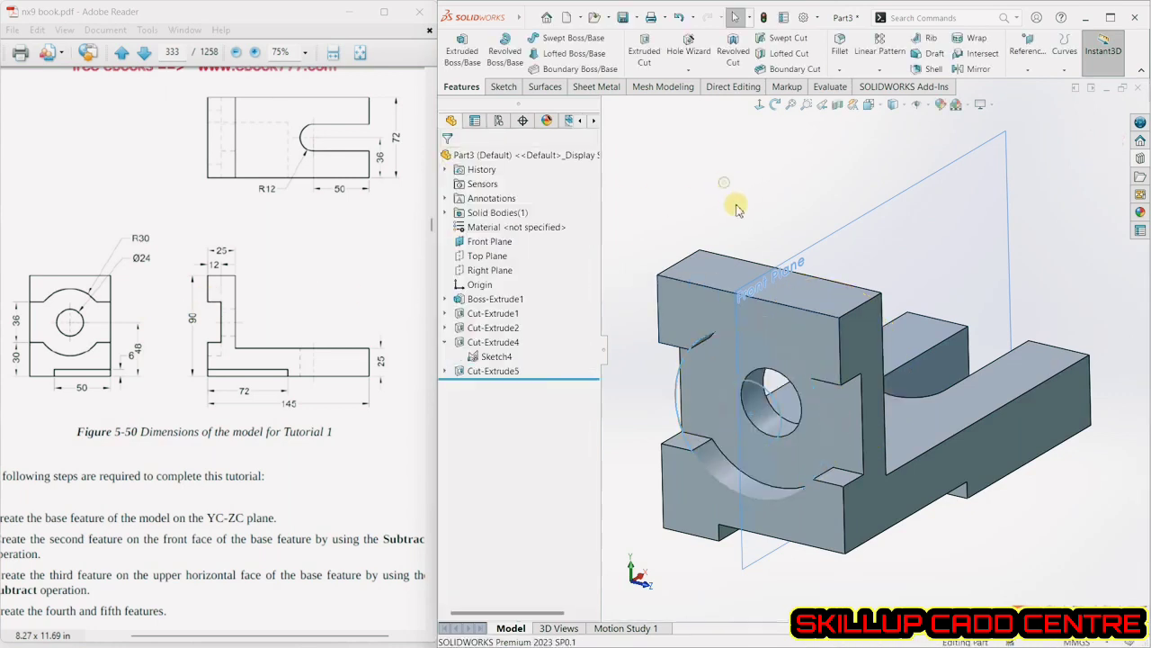
Hide the circle sketch and the Front Plane so only the bracket's solid geometry is displayed.
mouse_move(730, 193)
middle_mouse_down()
mouse_move(746, 171)
mouse_move(732, 180)
middle_mouse_up()
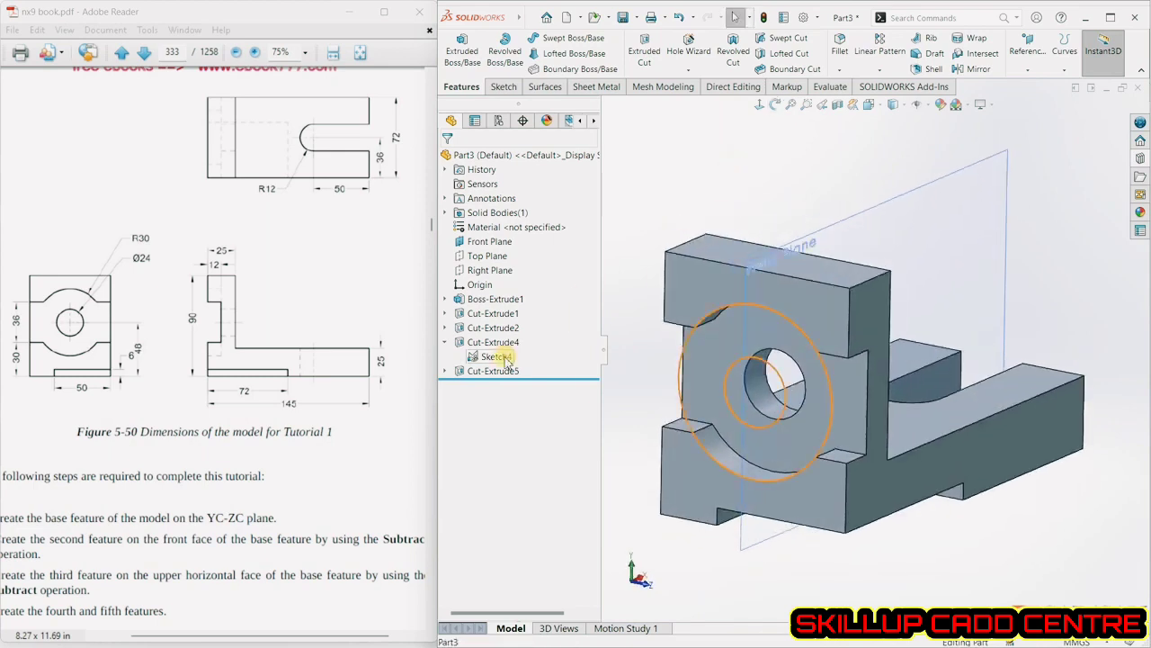
left_click(495, 356)
left_click(510, 340)
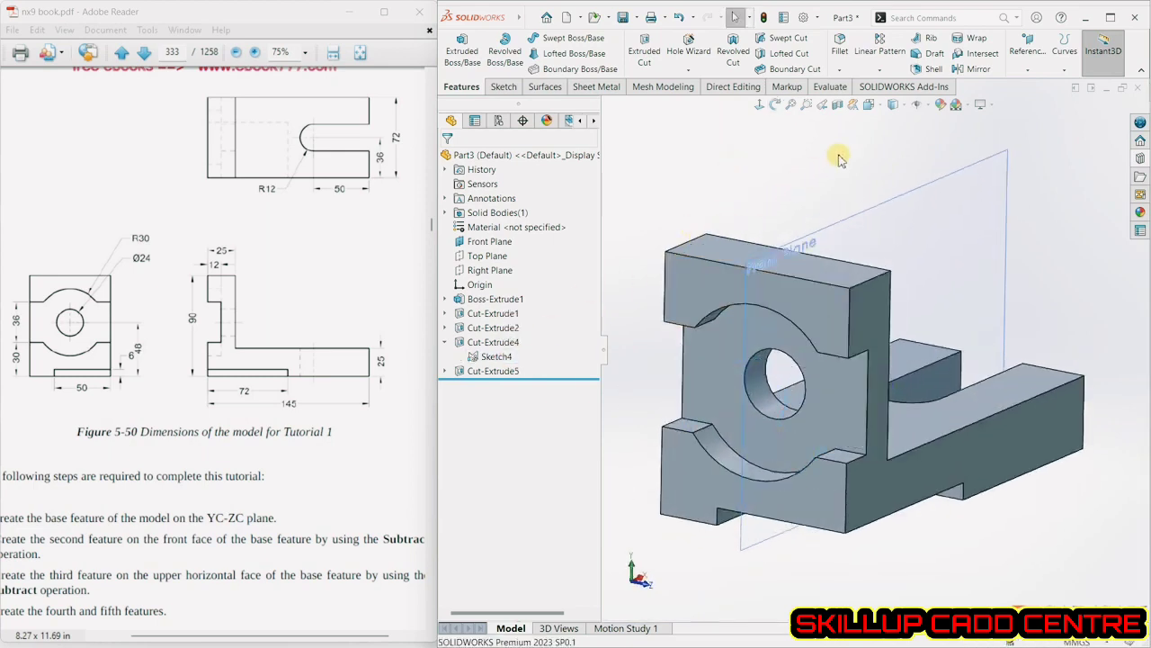
left_click(807, 242)
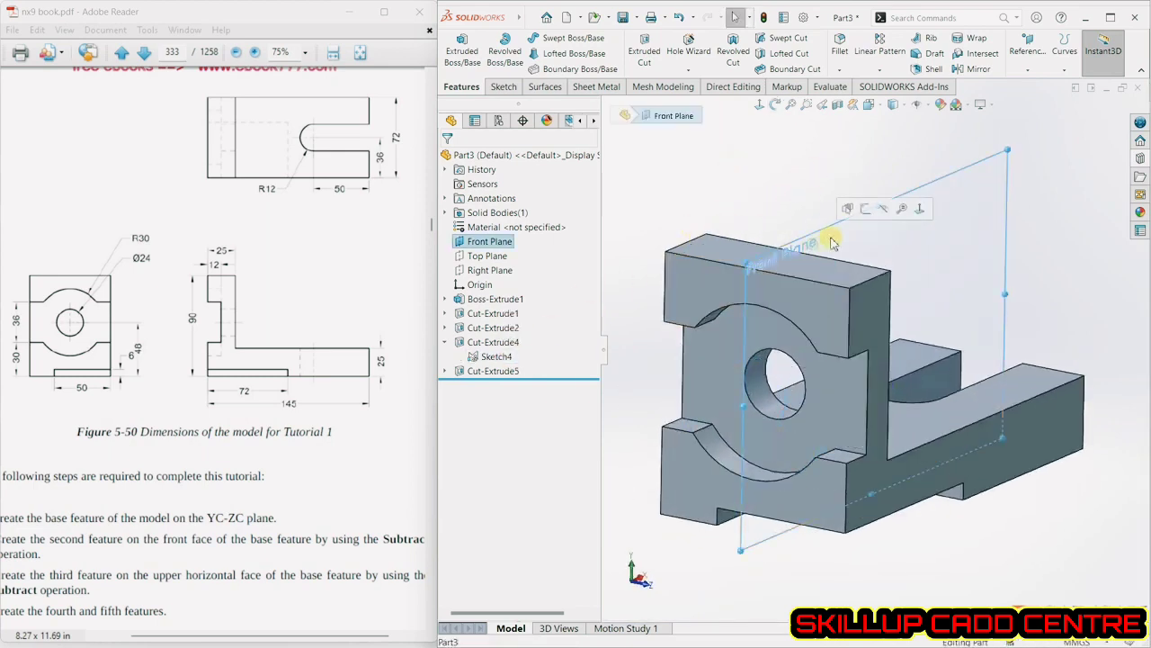
left_click(885, 211)
middle_click_drag(840, 177, 878, 300)
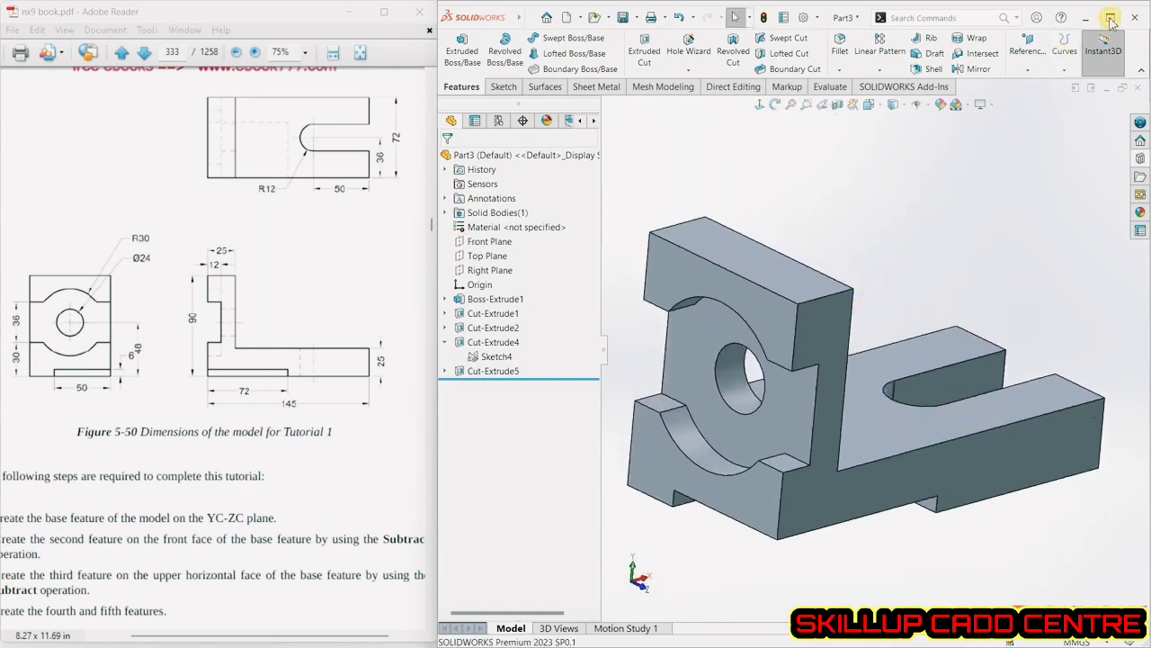
Turn on the shadow display under the bracket with the window maximized, and restore the window beside the PDF drawing.
left_click(1112, 18)
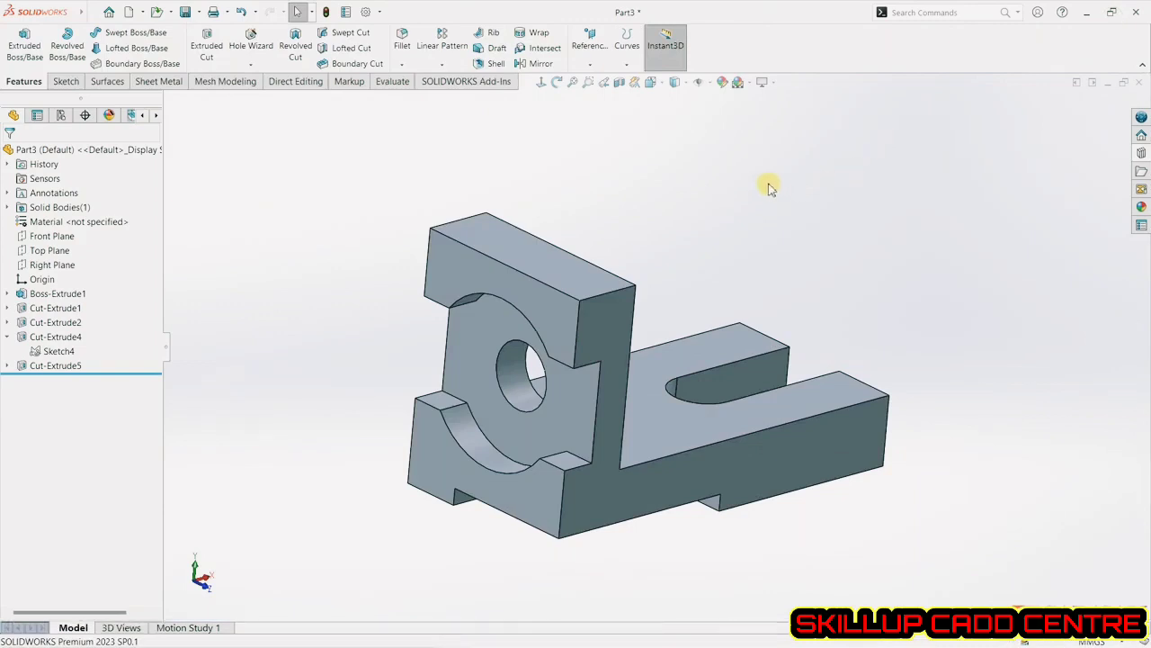
left_click(763, 82)
left_click(781, 100)
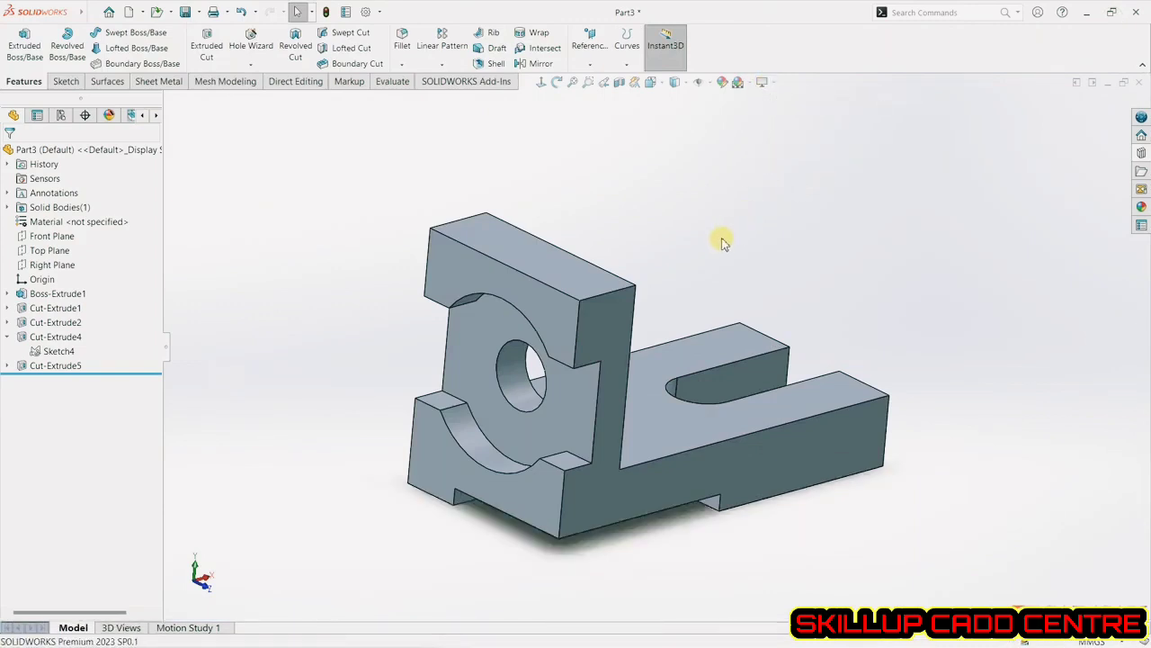
mouse_move(727, 240)
middle_mouse_down()
mouse_move(723, 198)
mouse_move(738, 239)
mouse_move(719, 229)
middle_mouse_up()
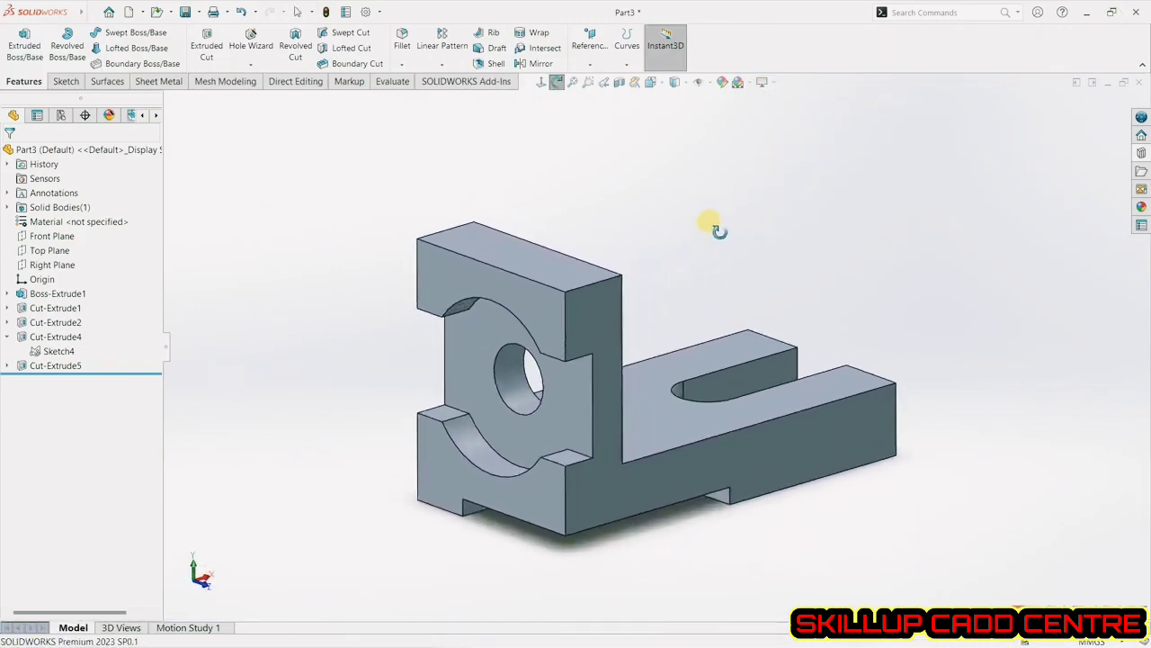
left_click(1111, 12)
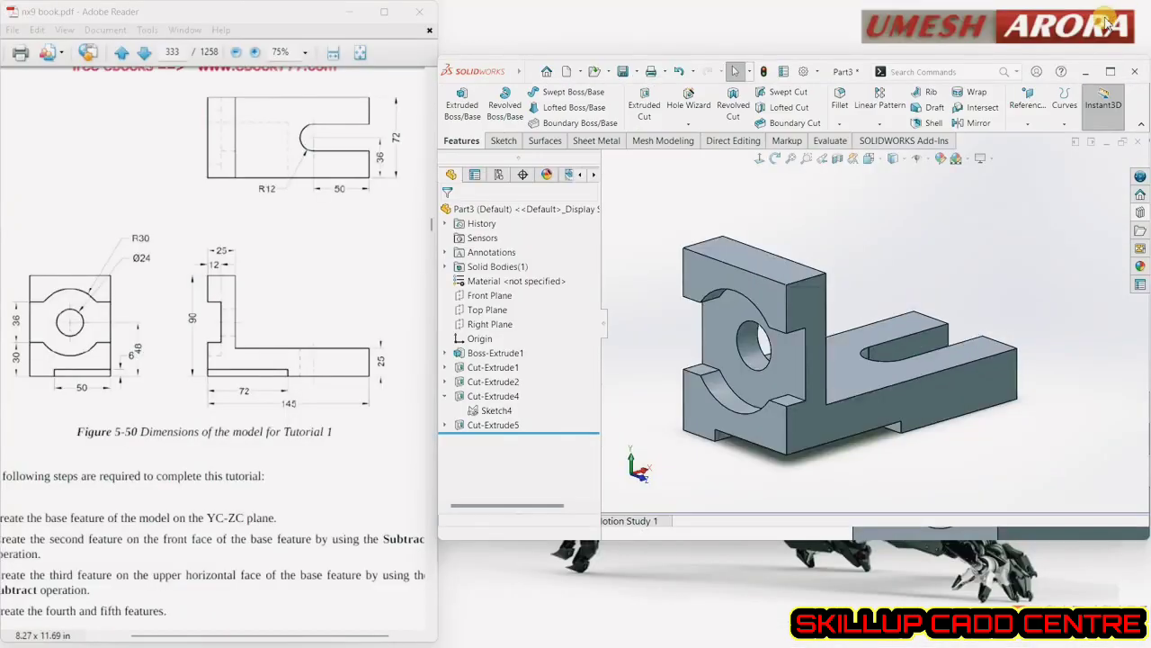
left_click_drag(958, 56, 957, 2)
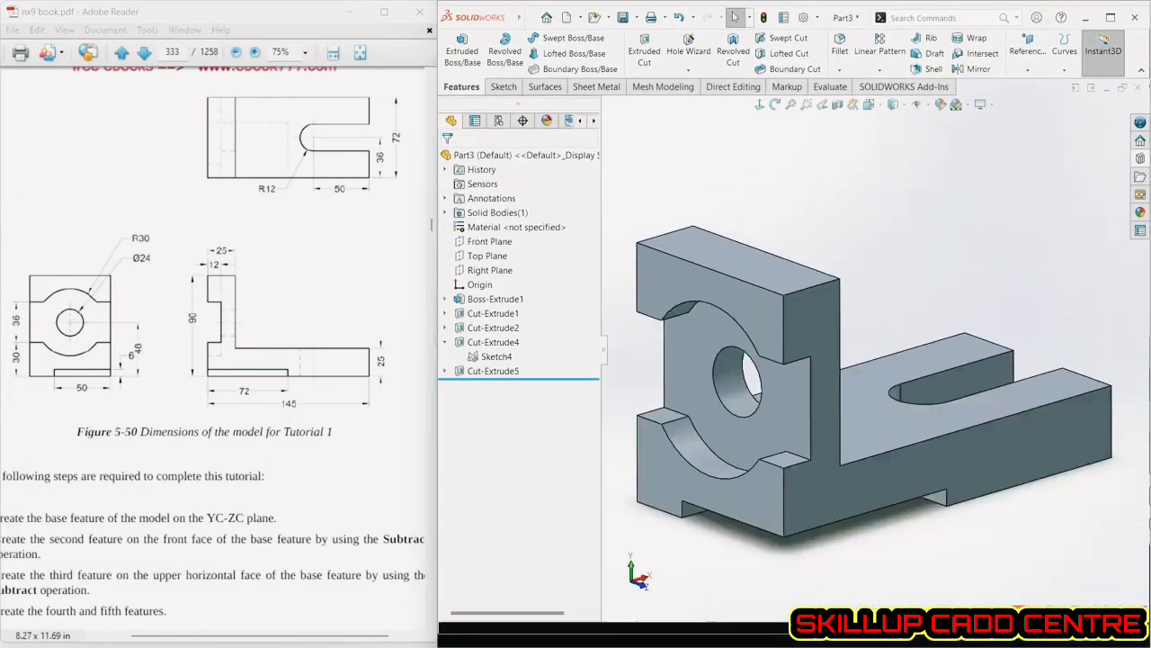
Switch to Adobe Reader, fit the whole page in view, and browse the pages after 333 to examine the next tutorial models.
left_click(360, 56)
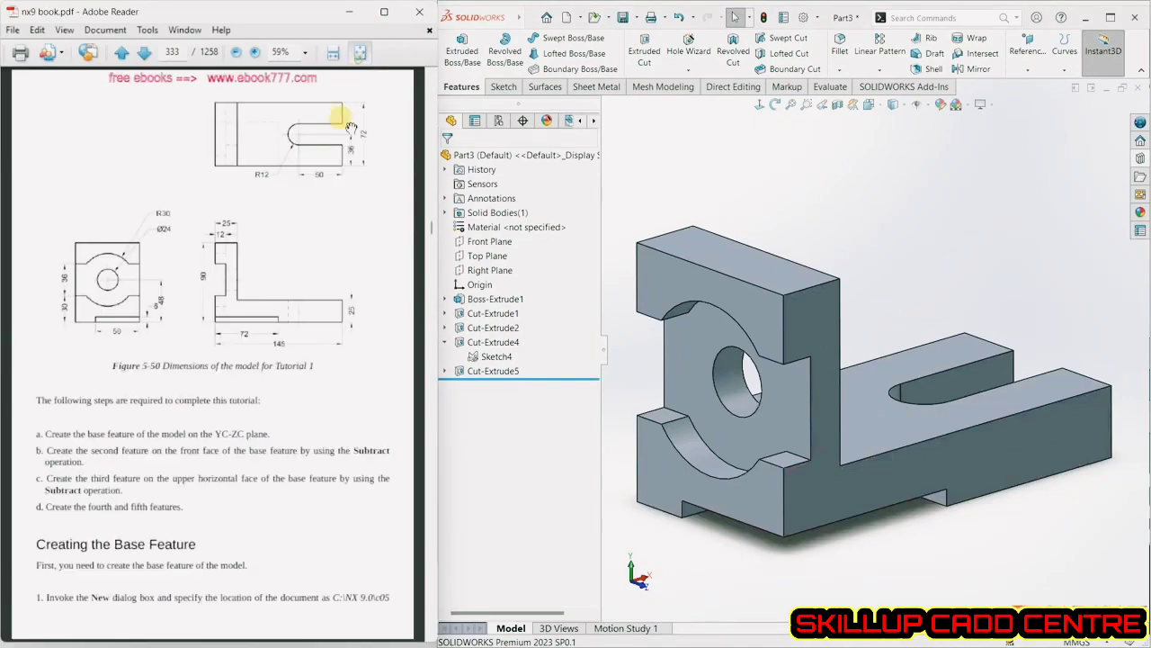
scroll(337, 233, "down", 20)
scroll(327, 288, "up", 6)
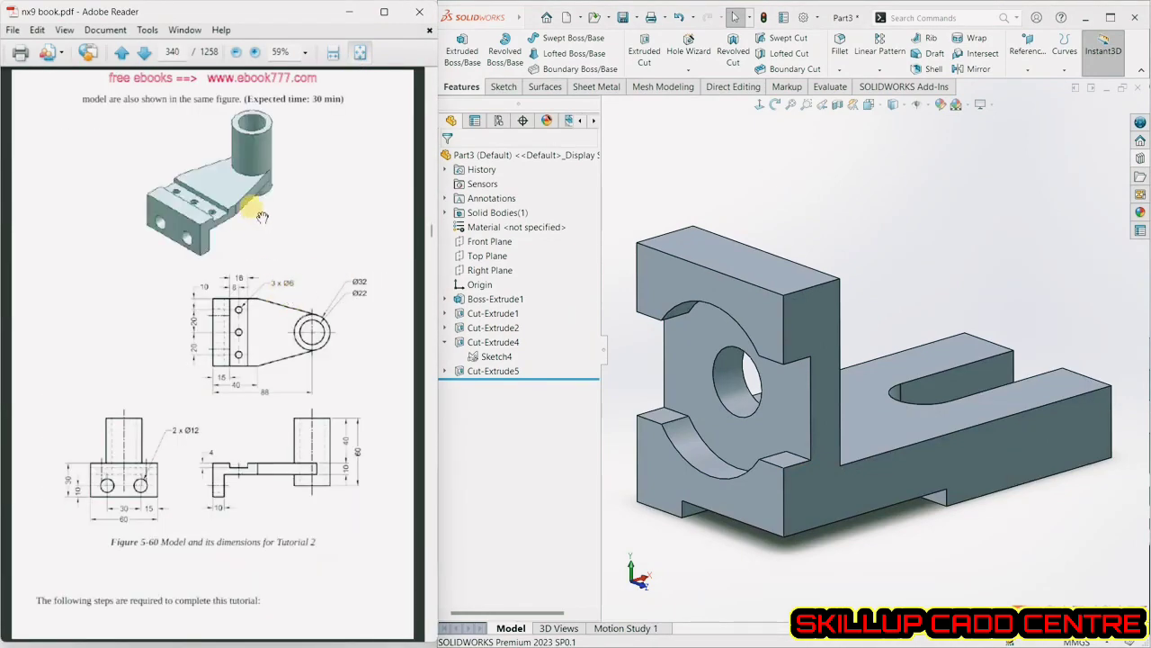
scroll(273, 267, "down", 18)
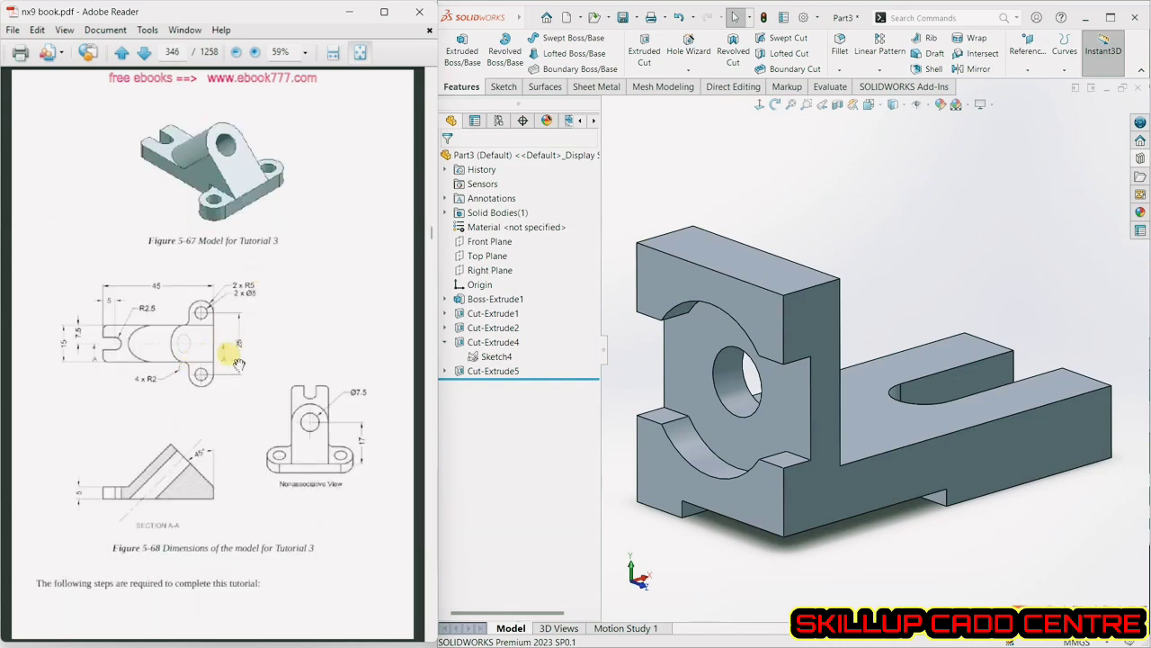
scroll(246, 349, "down", 20)
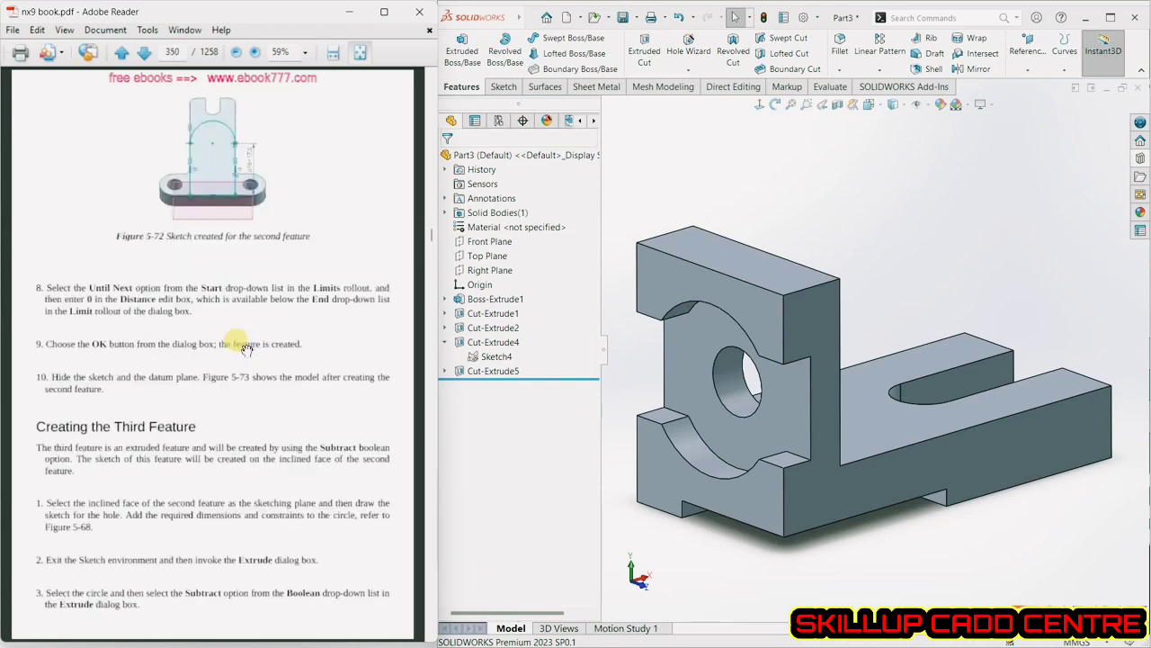
scroll(245, 348, "down", 20)
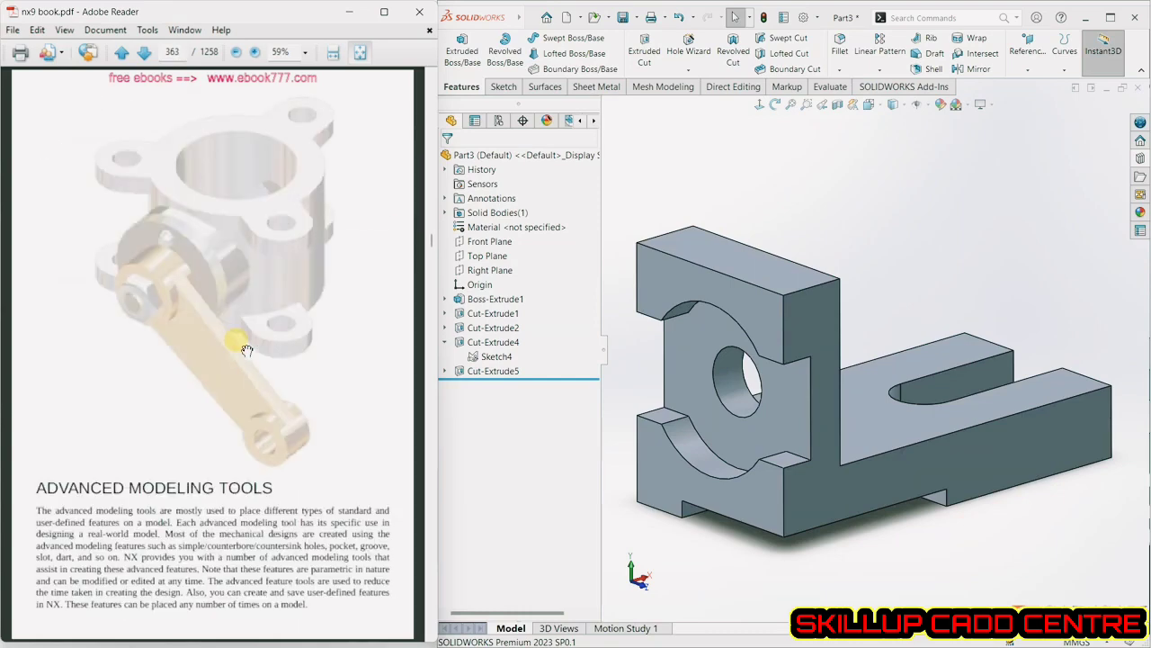